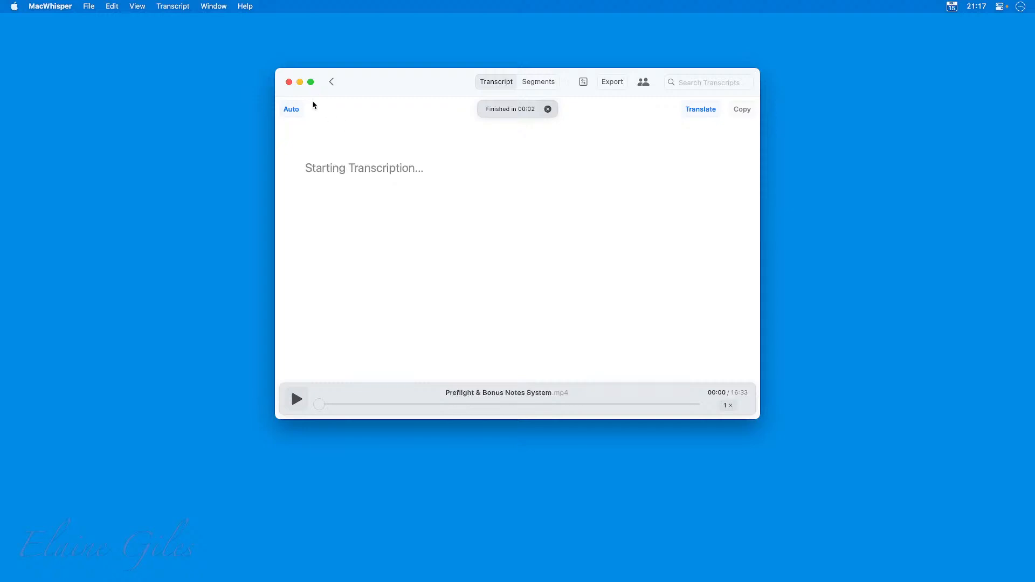
Discard the unfinished transcription and delete both entries from the transcription history
left_click(332, 81)
left_click(520, 295)
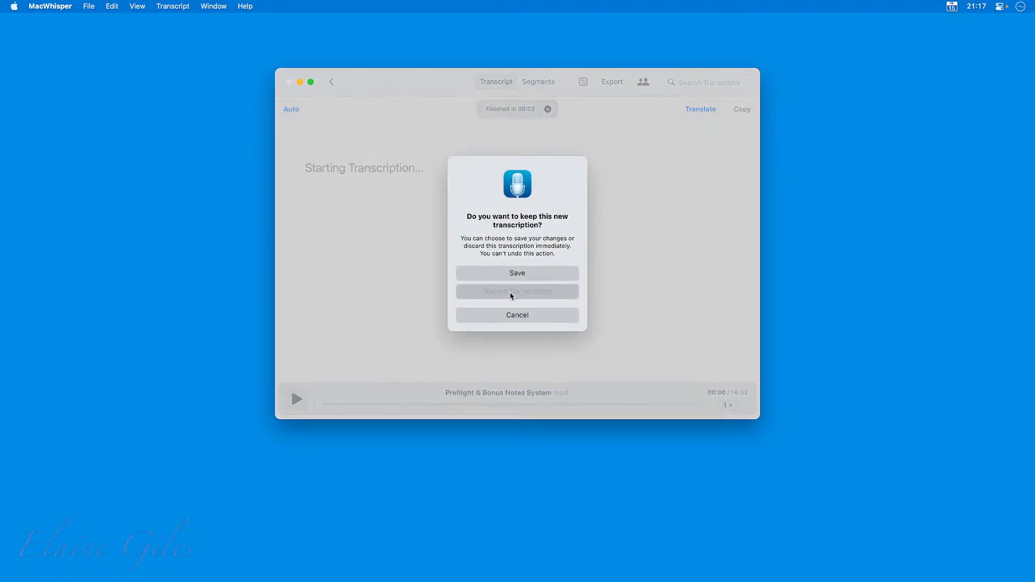
mouse_move(359, 122)
left_click(392, 123)
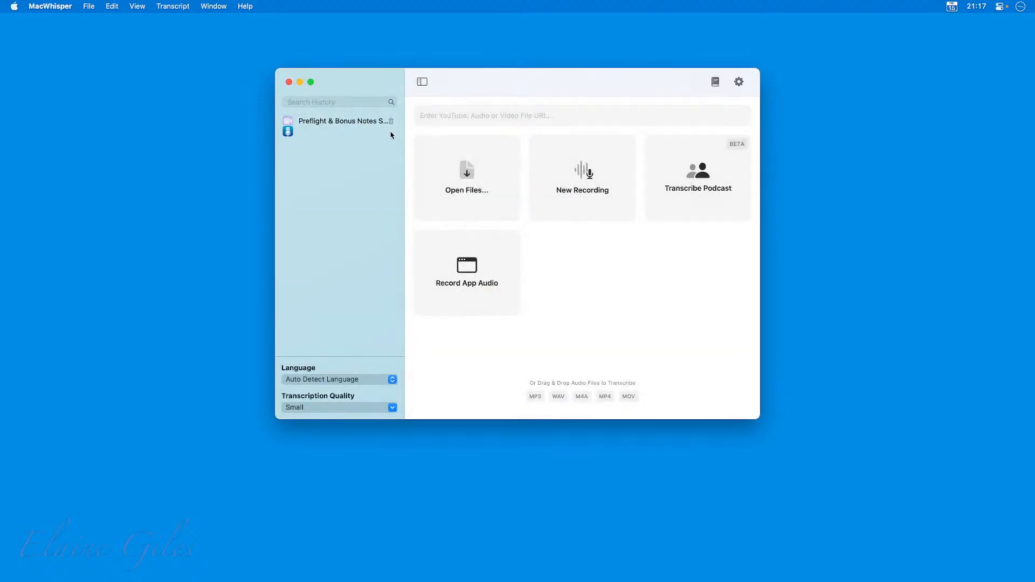
left_click(391, 122)
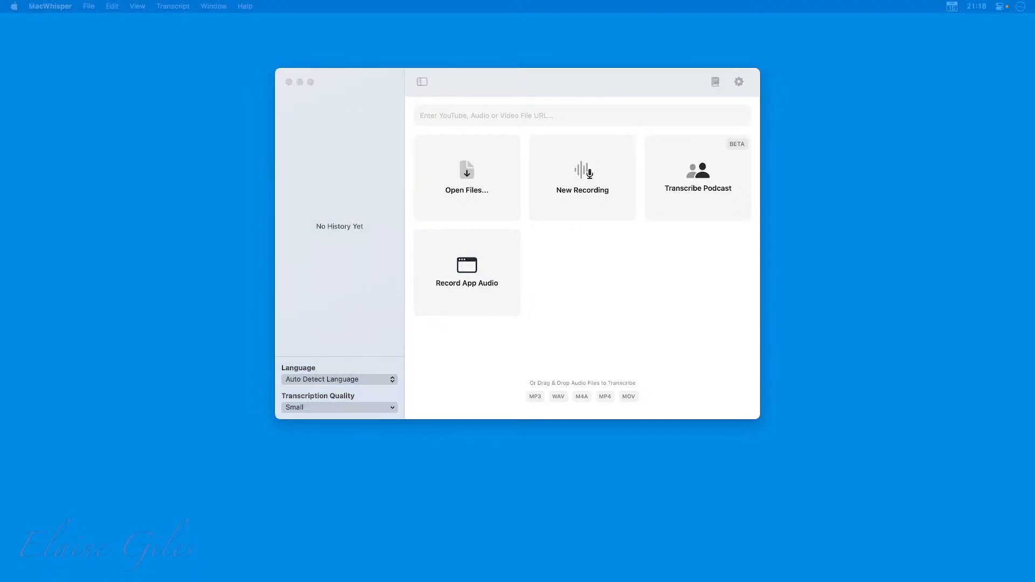
Bring the project's Finder window forward, open the Audio folder and select MacBites_0056.mp3
key("super+Tab")
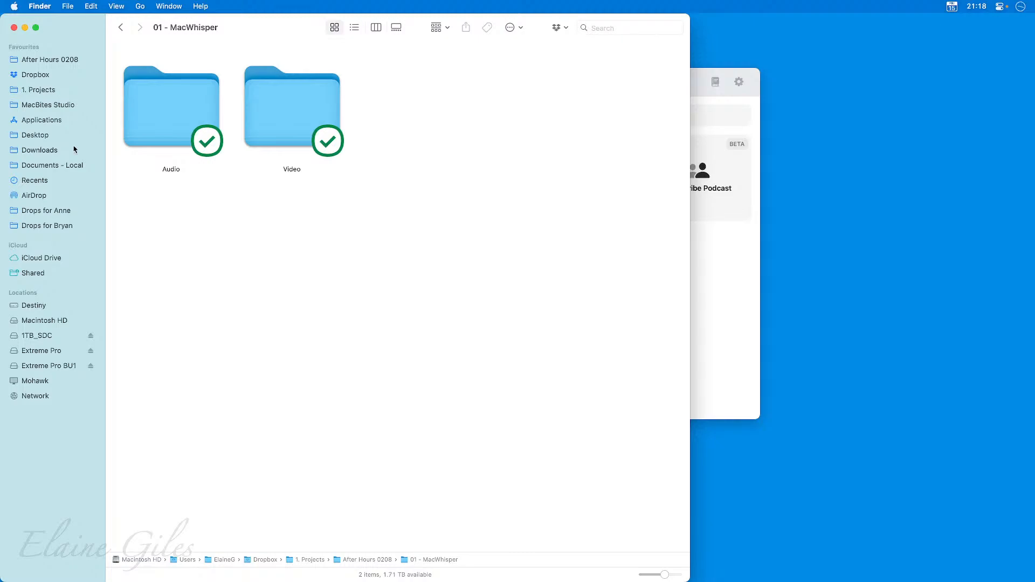
double_click(176, 116)
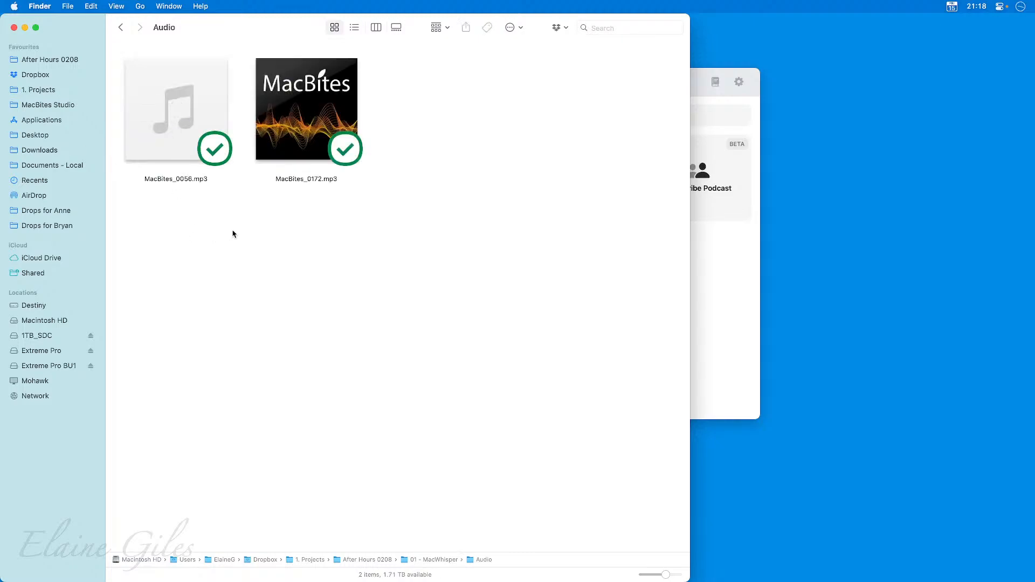
left_click(216, 79)
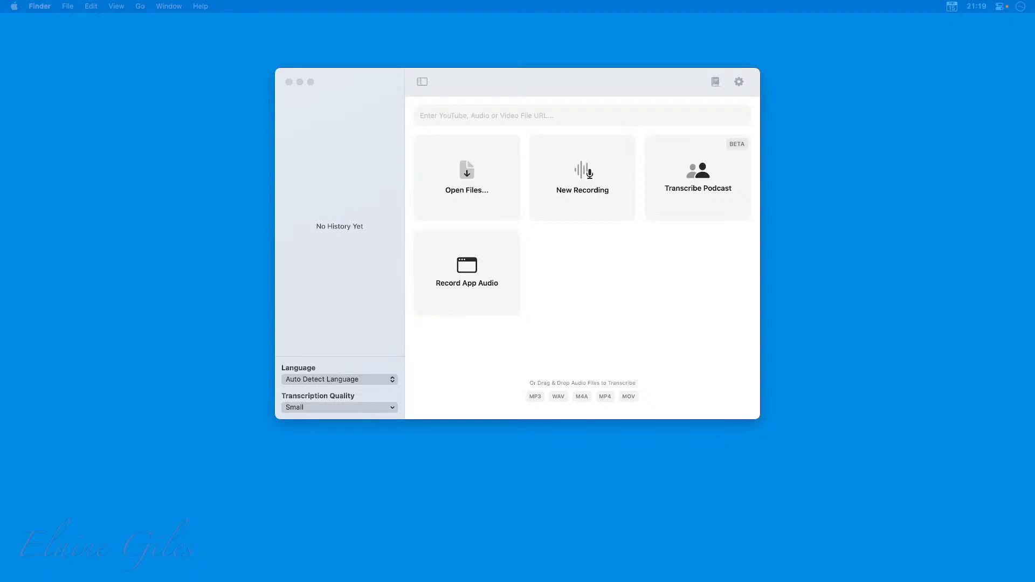
Drop MacBites_0056.mp3 onto MacWhisper and scroll through the finished episode transcript
left_click_drag(301, 335, 584, 278)
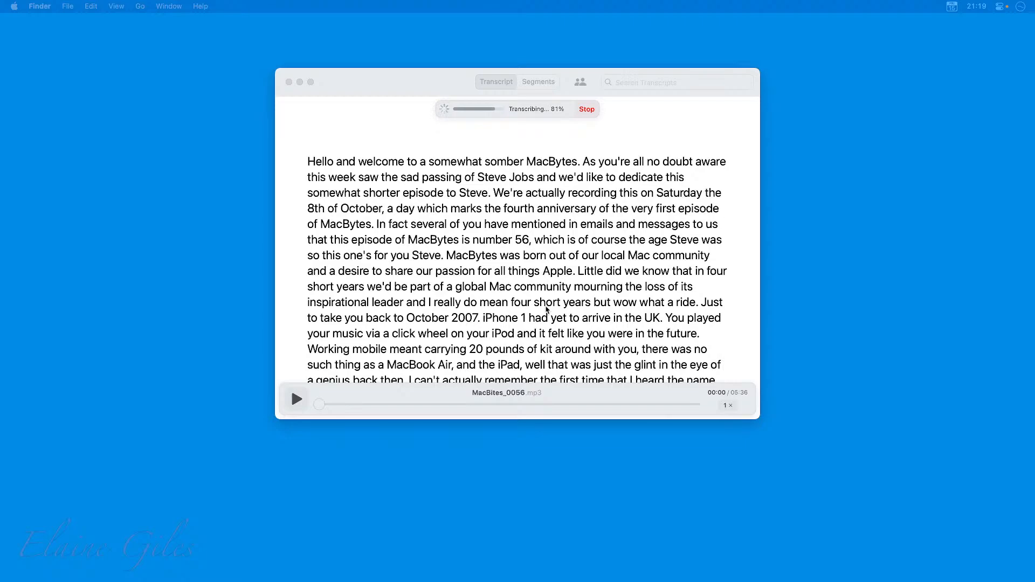
scroll(561, 325, "down", 3)
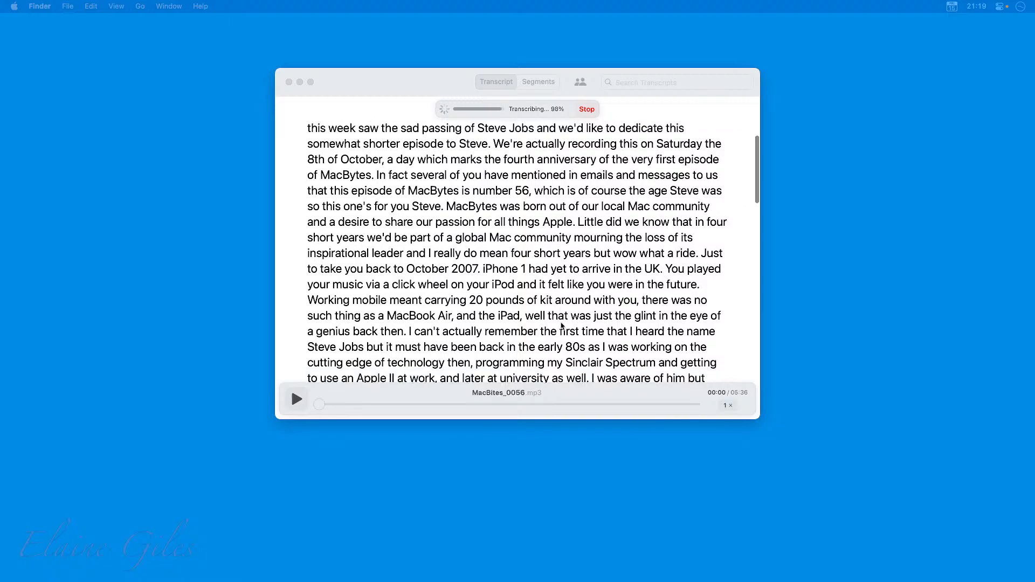
scroll(561, 325, "down", 3)
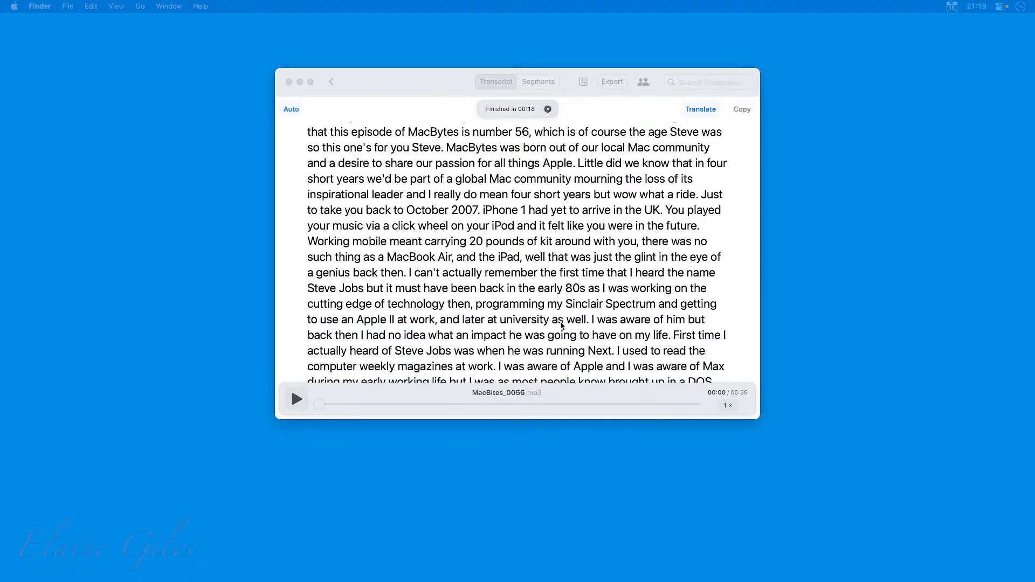
scroll(561, 326, "down", 6)
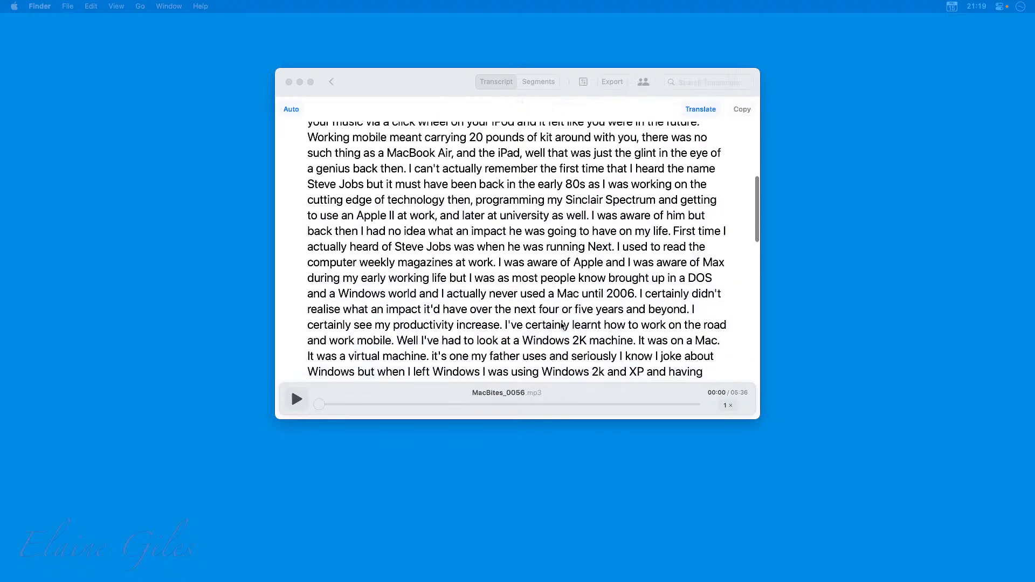
scroll(561, 325, "down", 6)
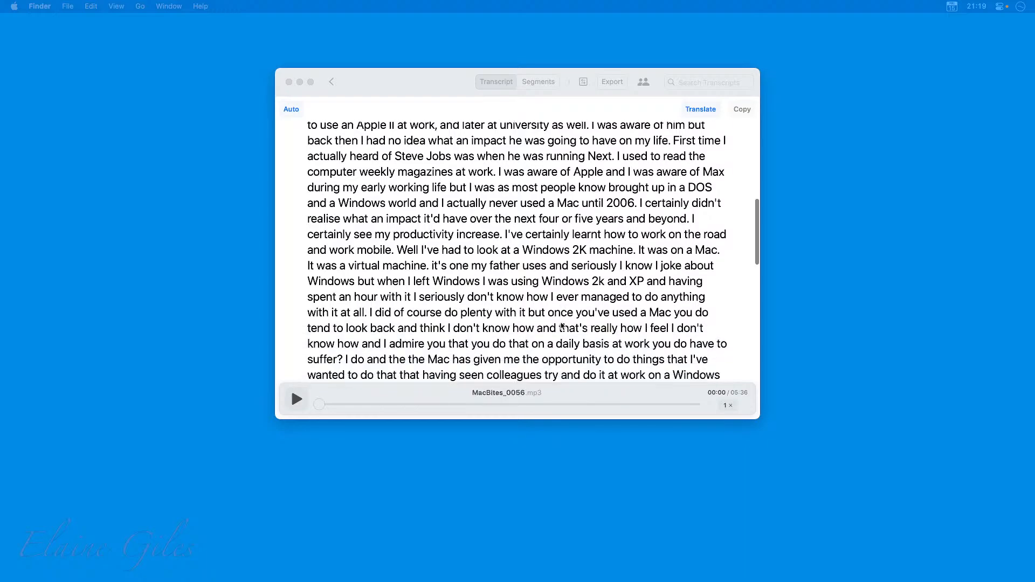
scroll(561, 326, "down", 5)
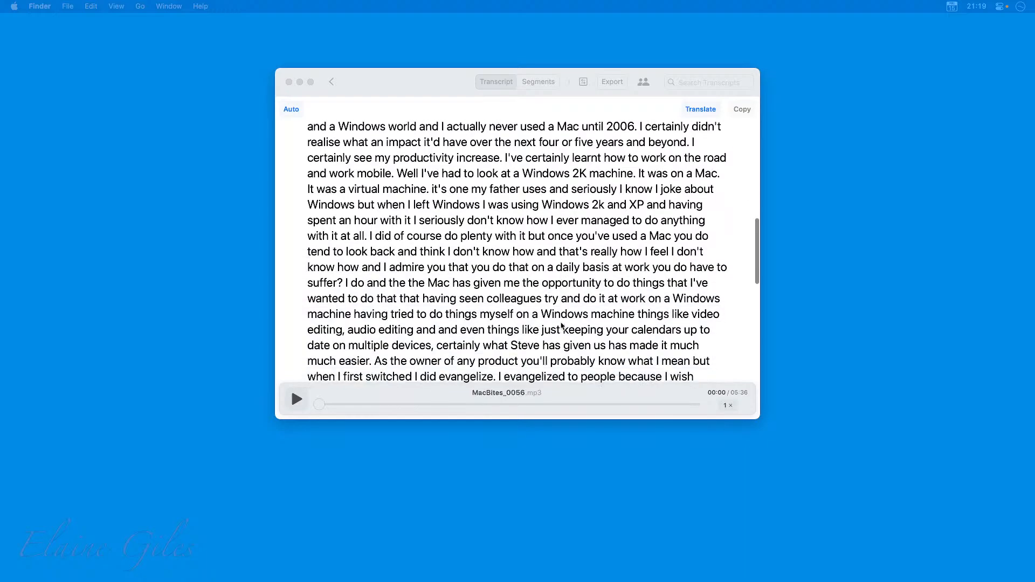
scroll(562, 326, "down", 10)
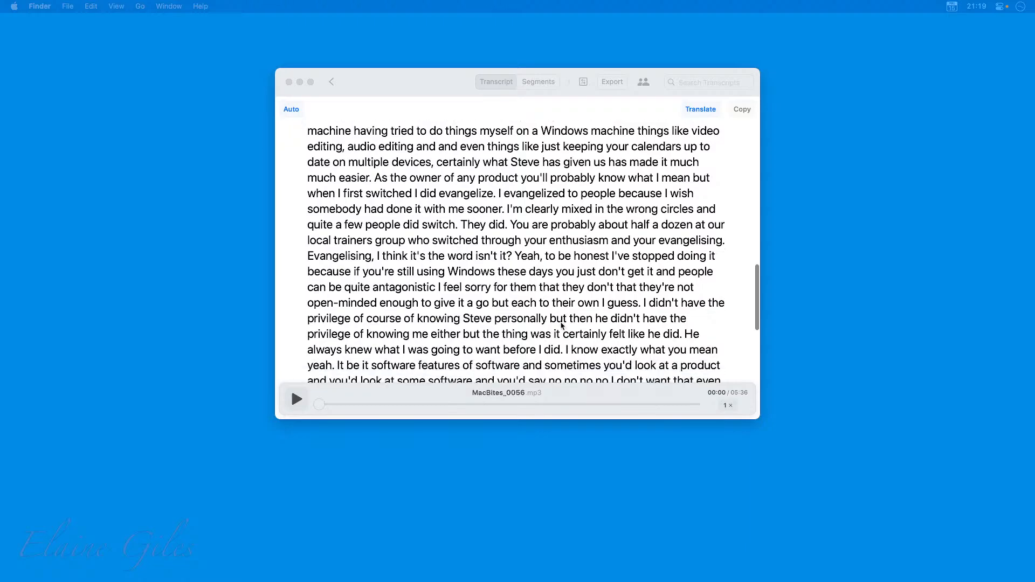
scroll(561, 325, "down", 12)
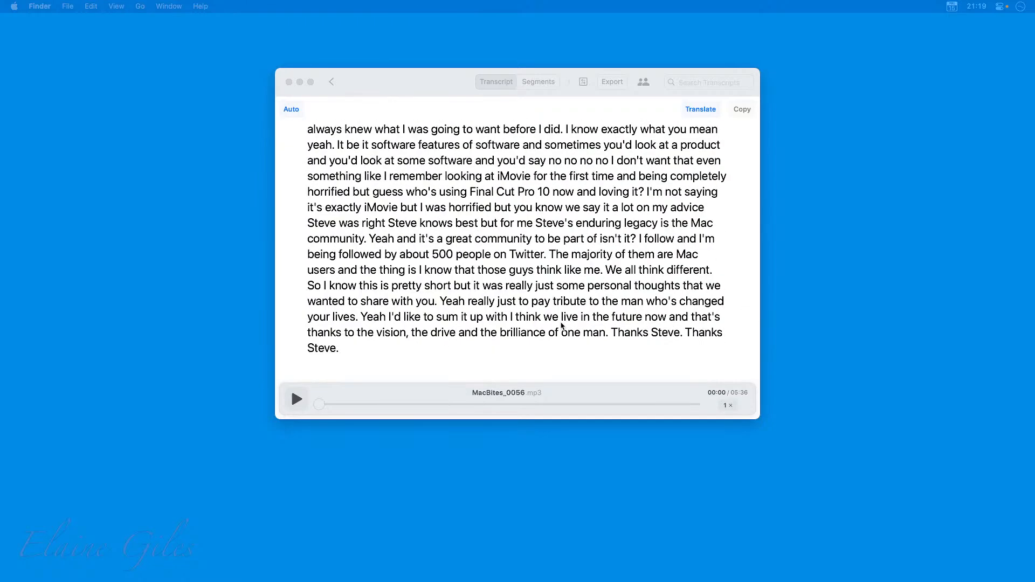
scroll(561, 325, "up", 20)
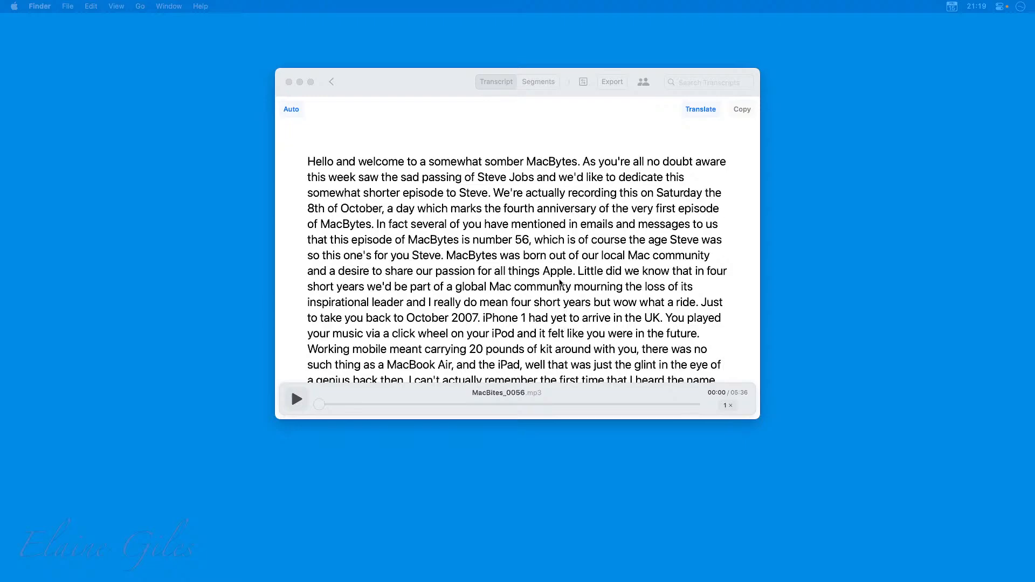
Use Find/Replace to change all four 'MacBytes' occurrences to 'MacBites', then close the bar
left_click(583, 82)
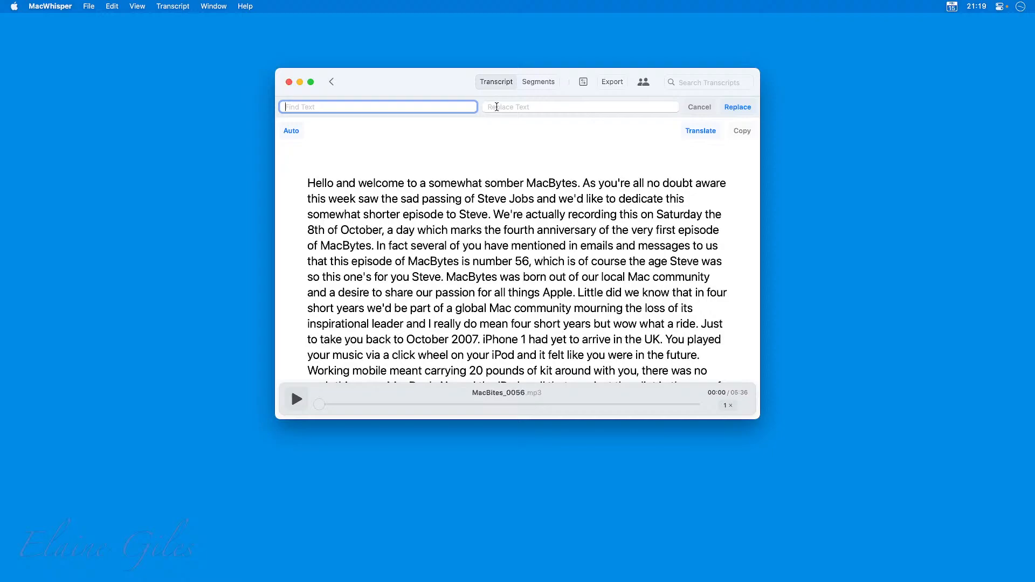
left_click(556, 182)
double_click(554, 185)
key("super+c")
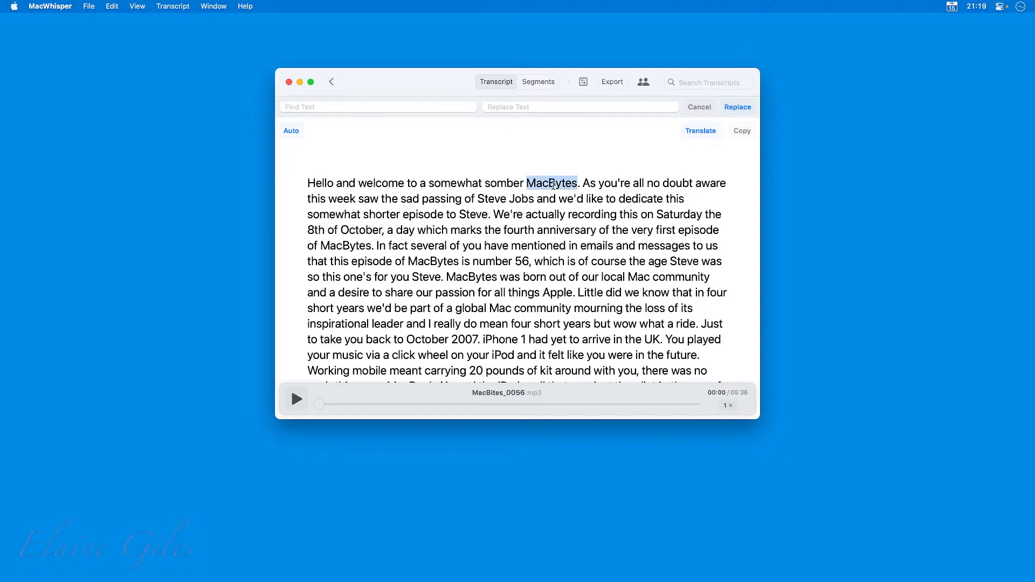
left_click(340, 105)
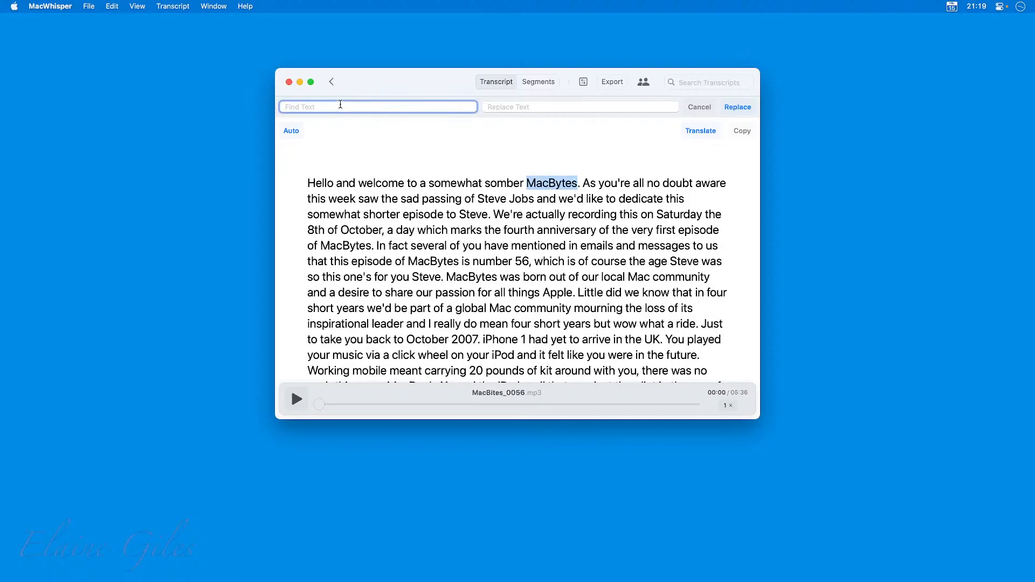
key("super+v")
left_click(487, 105)
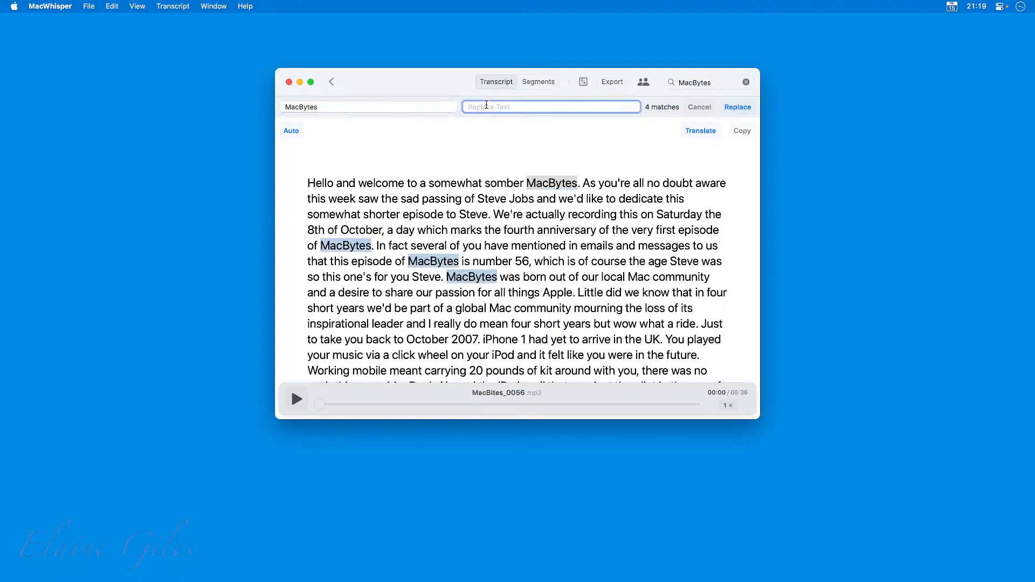
type("MacBites")
left_click(740, 106)
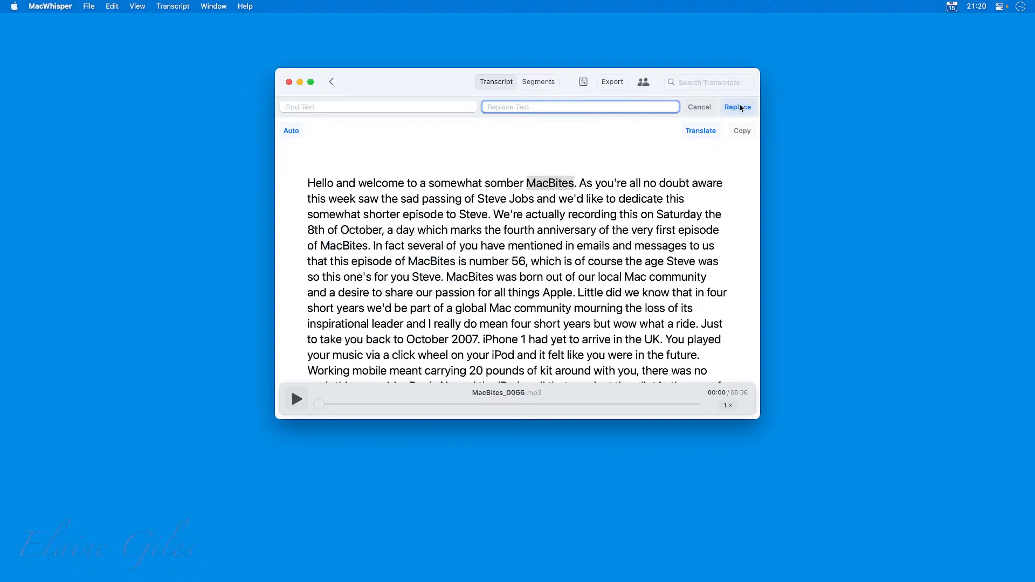
left_click(737, 277)
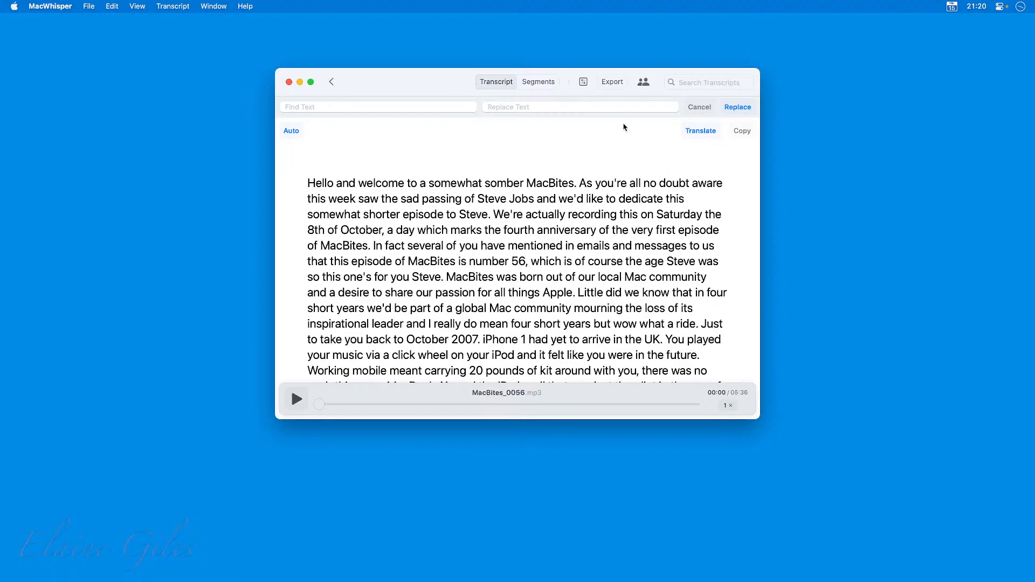
left_click(582, 82)
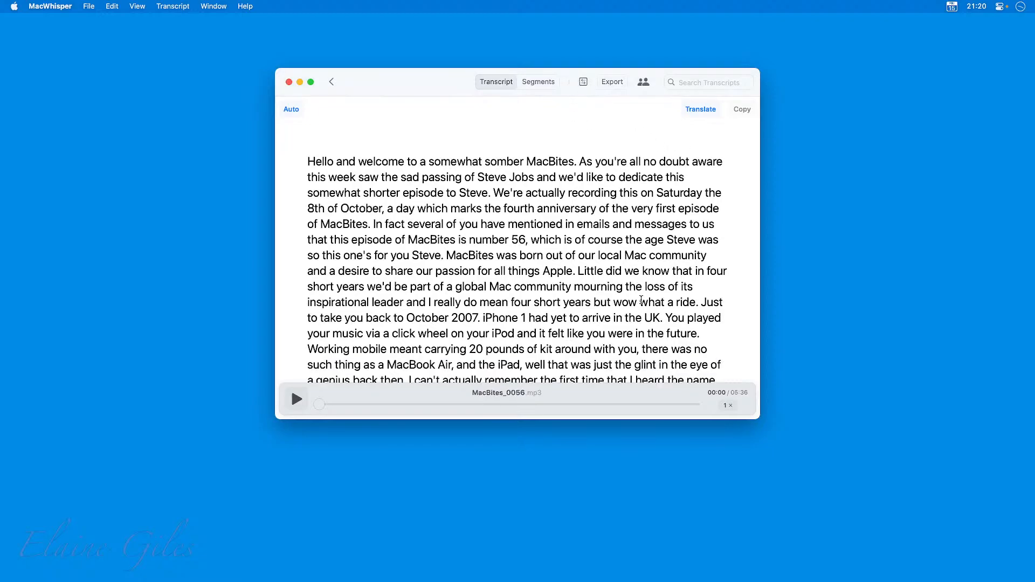
scroll(642, 297, "down", 3)
scroll(642, 297, "down", 10)
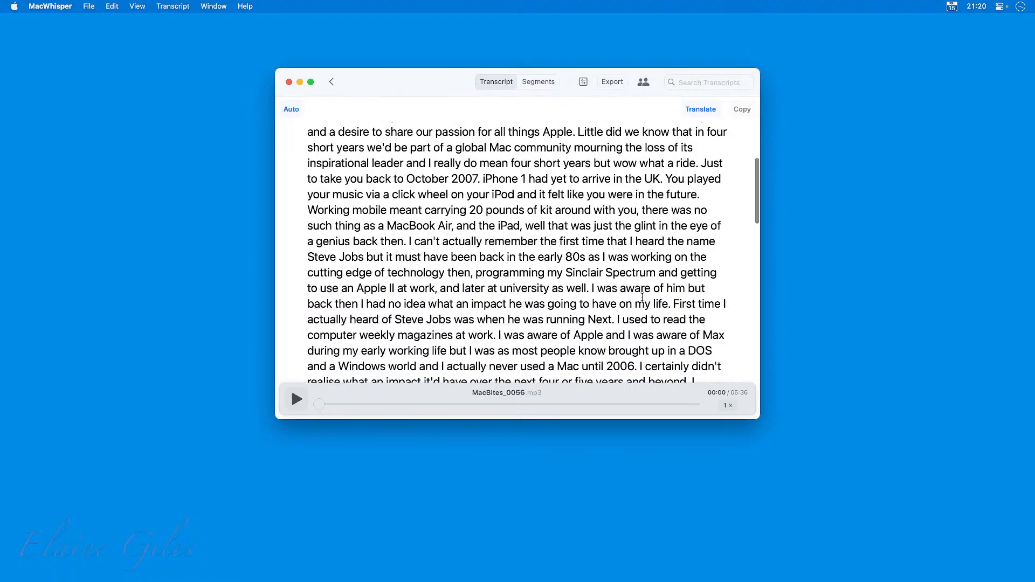
scroll(643, 297, "down", 6)
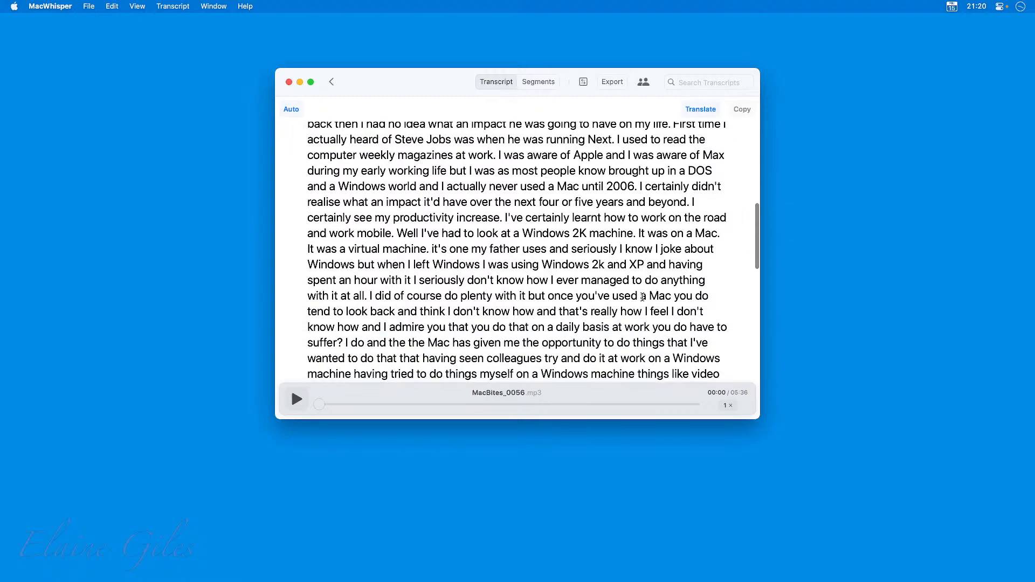
scroll(642, 297, "down", 3)
scroll(643, 297, "up", 15)
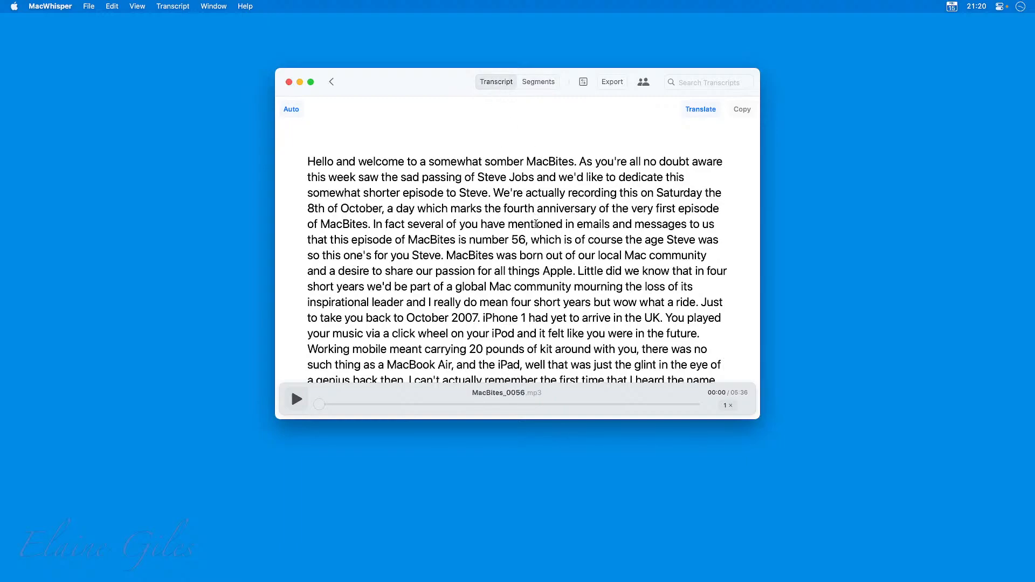
left_click(538, 81)
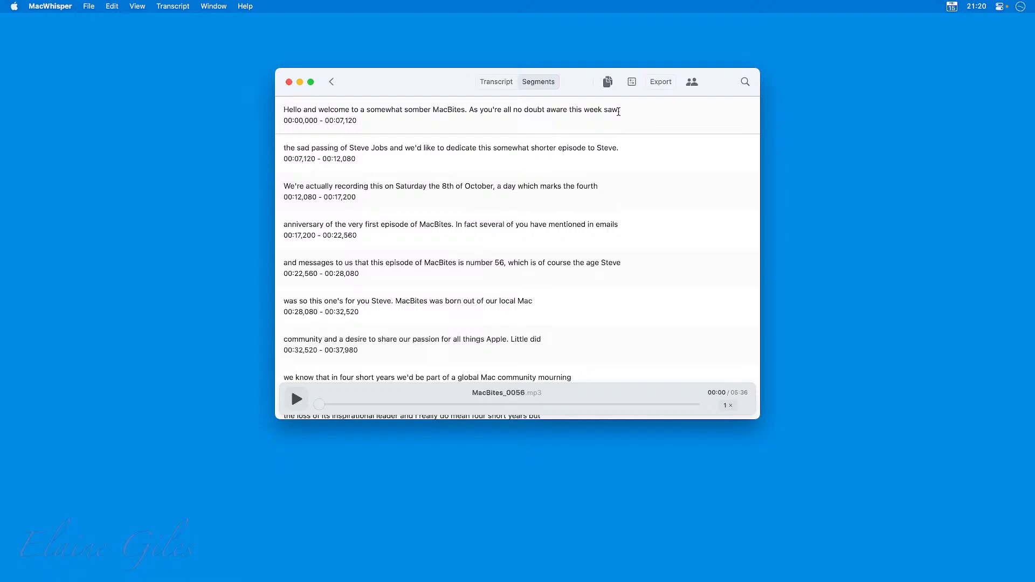
left_click(496, 82)
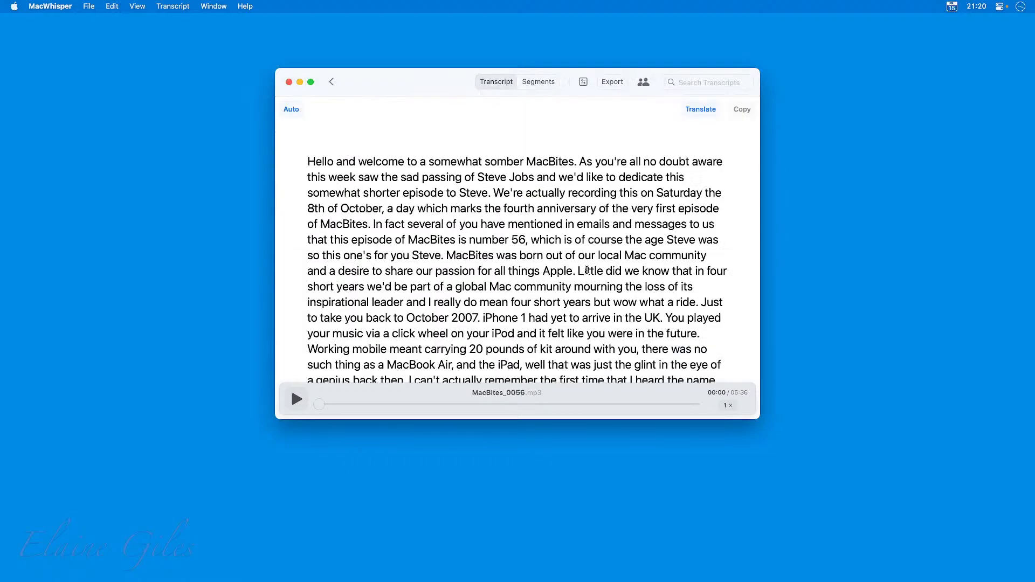
Play the episode's first 12 seconds alongside the transcript, then bring up the Export options
left_click(297, 402)
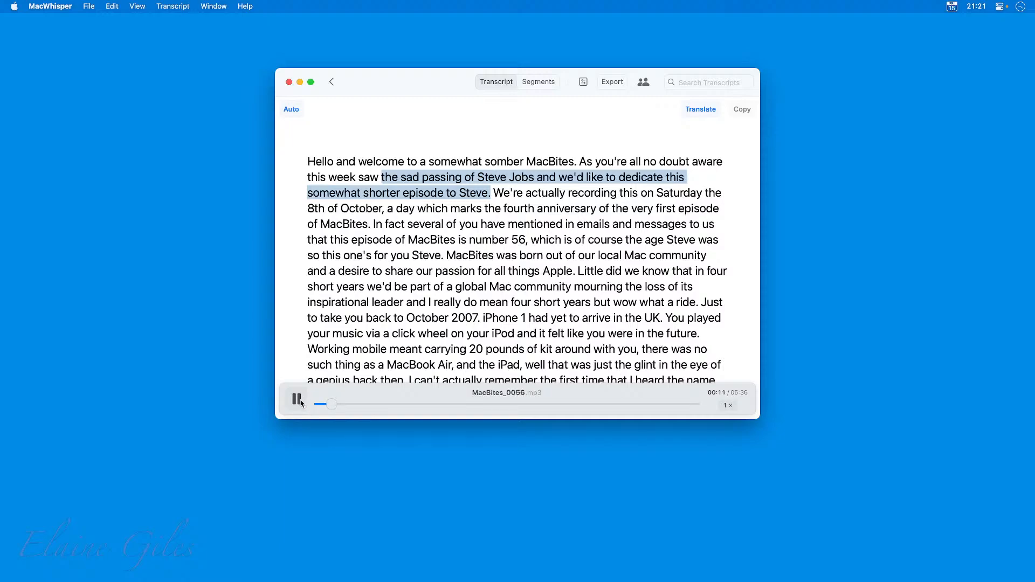
left_click(298, 401)
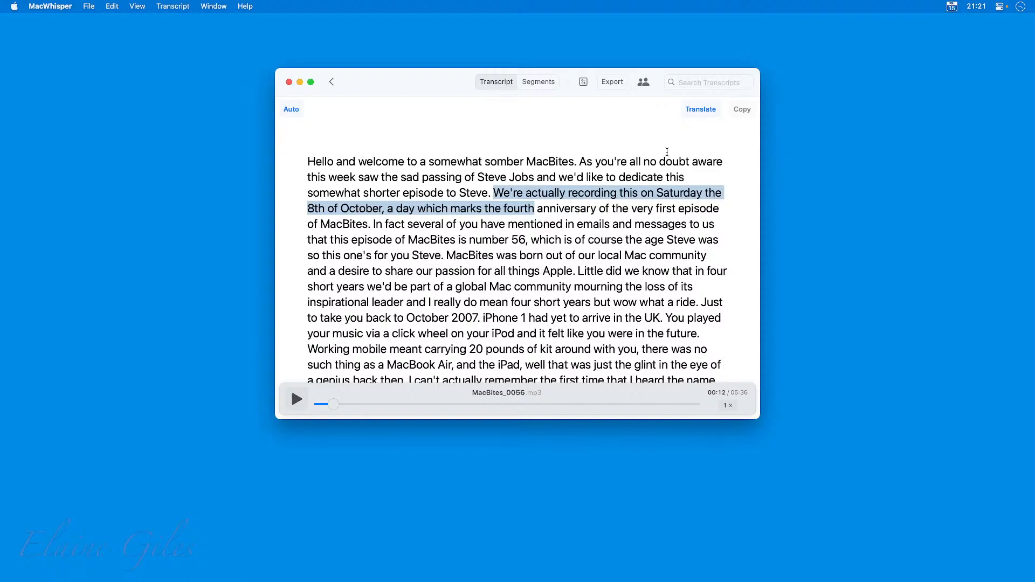
left_click(612, 82)
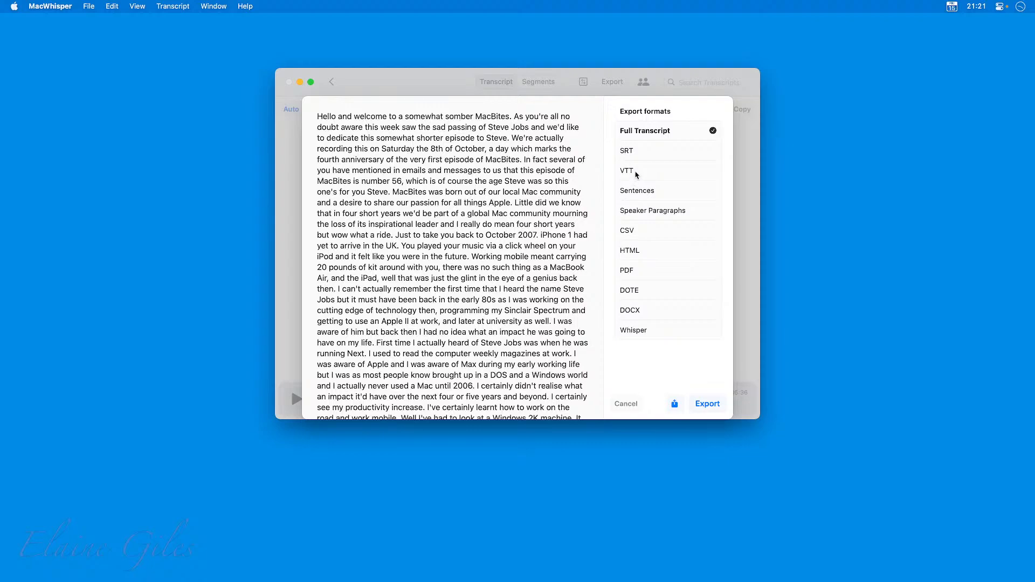
Preview the Sentences, Speaker Paragraphs, CSV, HTML, PDF, DOTE and DOCX formats, then select Whisper
left_click(635, 192)
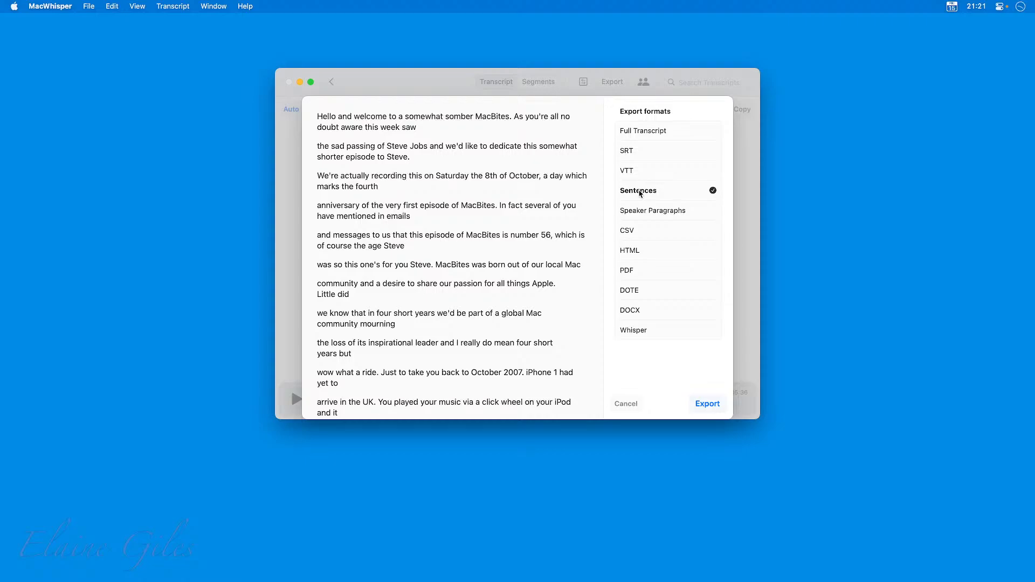
left_click(642, 213)
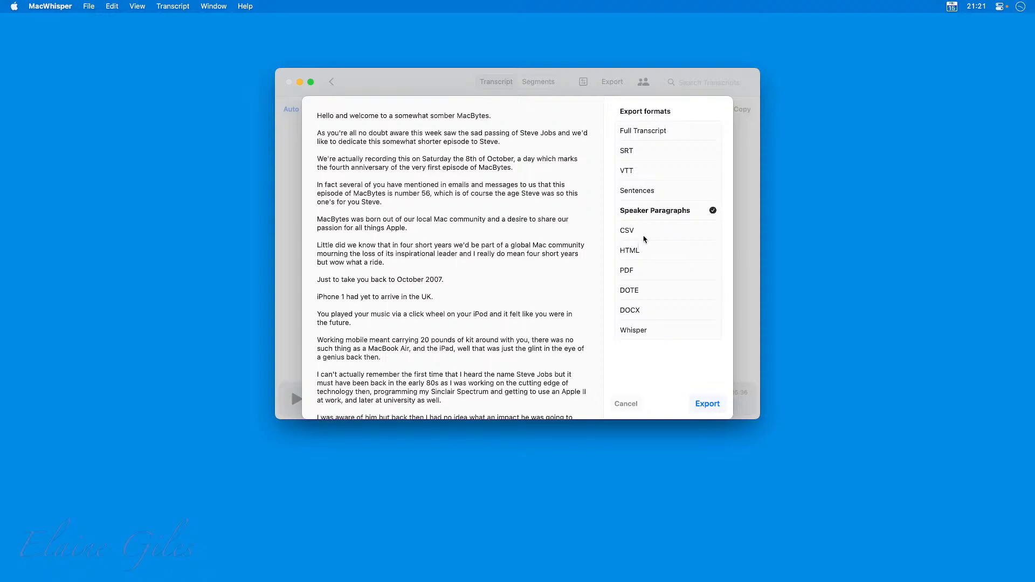
left_click(646, 233)
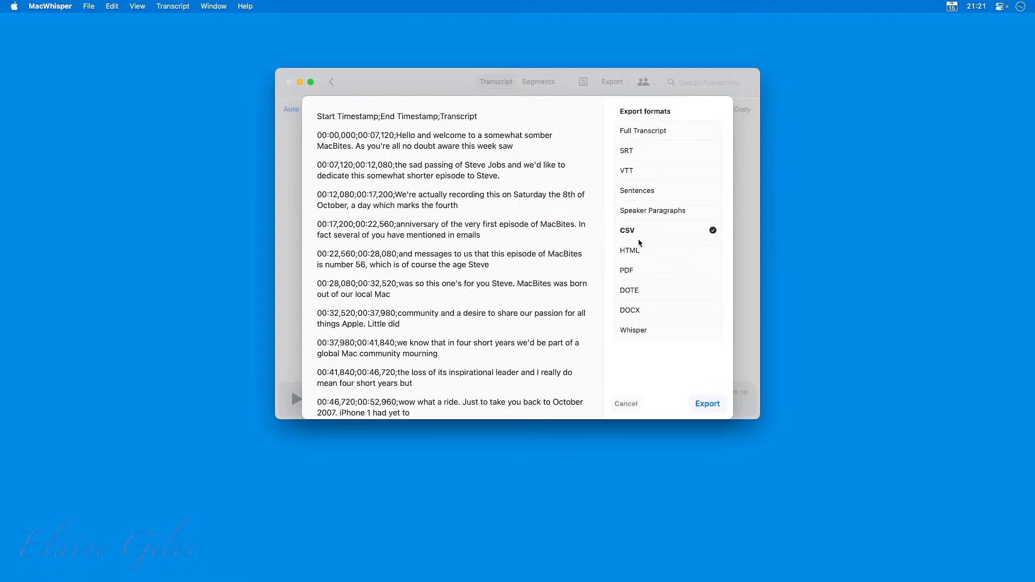
left_click(643, 252)
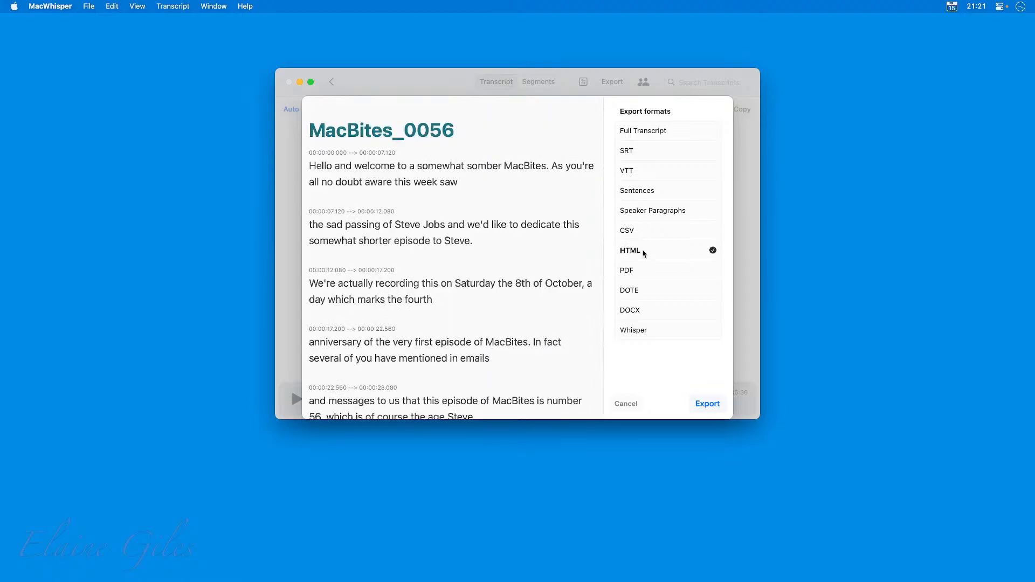
left_click(647, 273)
left_click(655, 292)
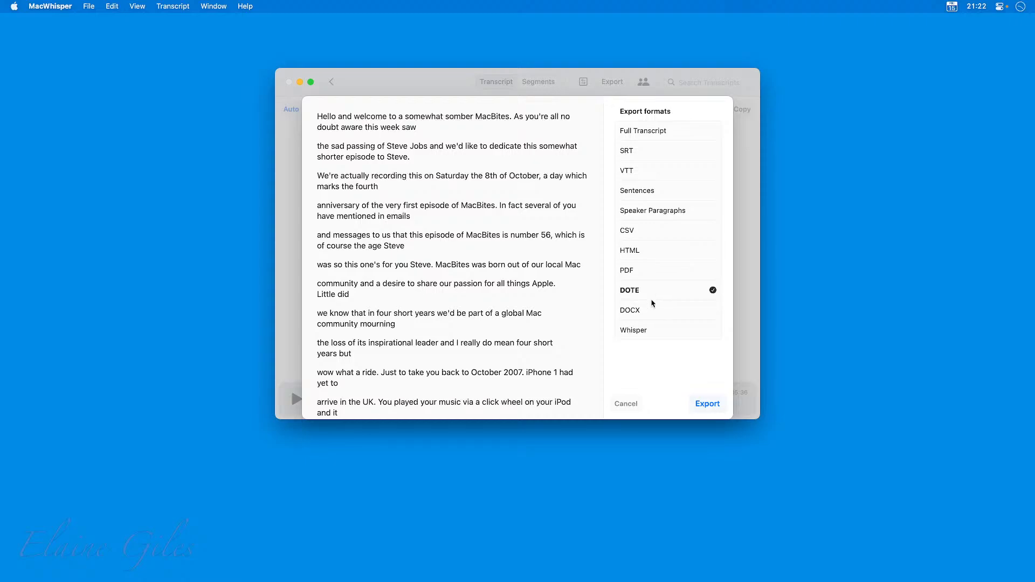
left_click(657, 312)
left_click(658, 331)
Save MacBites_0056.whisper, export and save a Speaker Paragraphs version, then return home
left_click(709, 409)
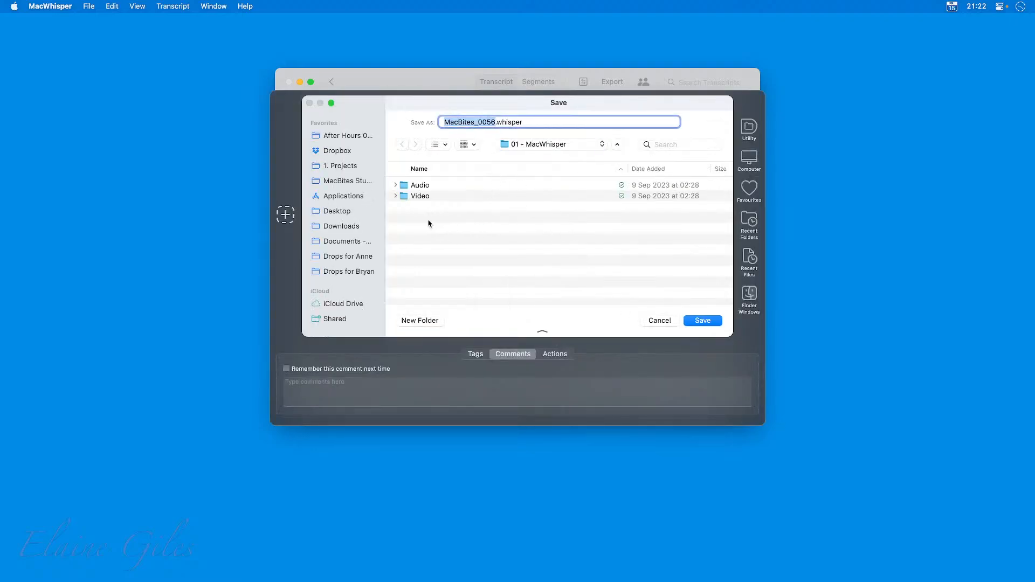
left_click(706, 321)
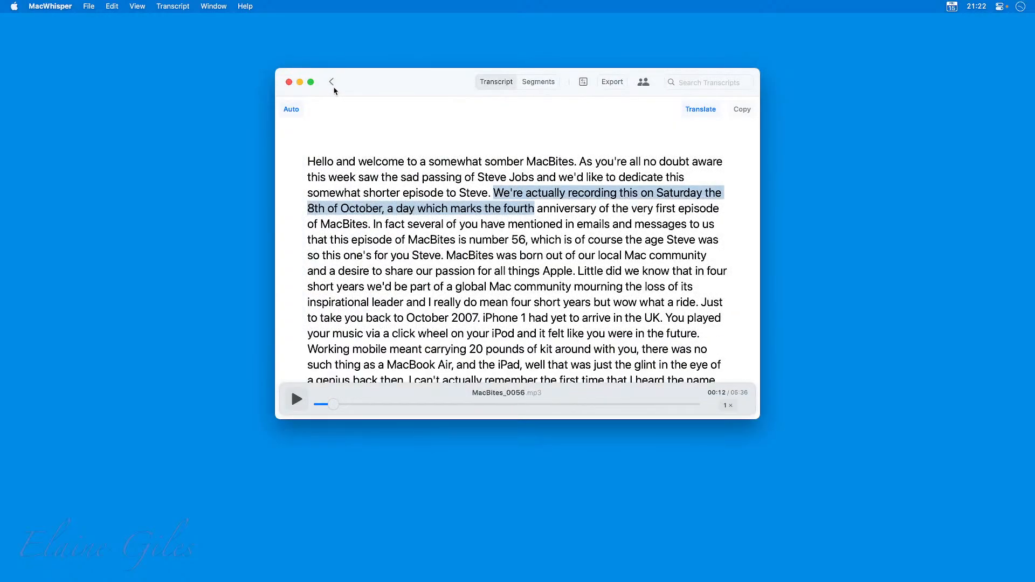
left_click(617, 83)
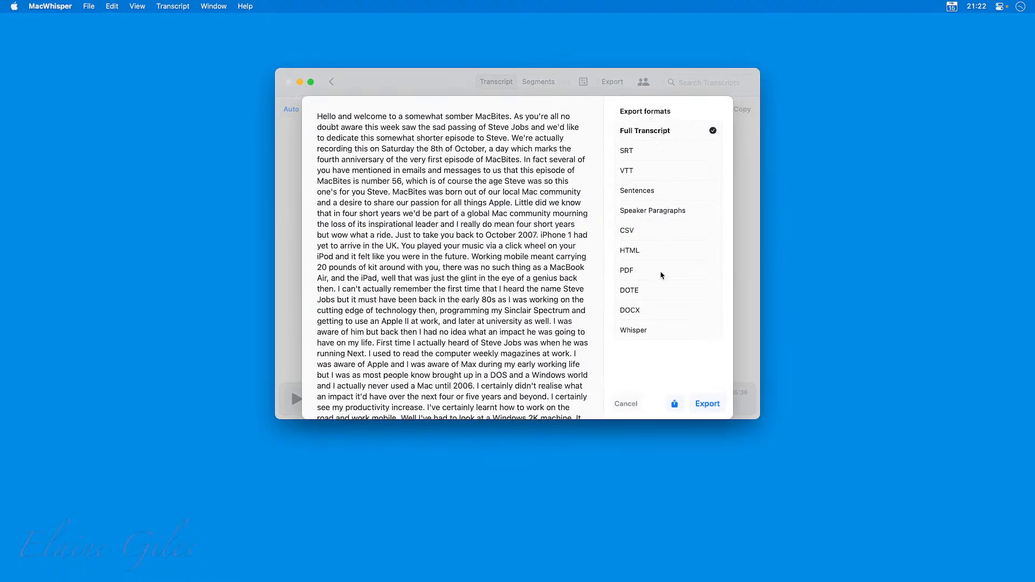
left_click(653, 212)
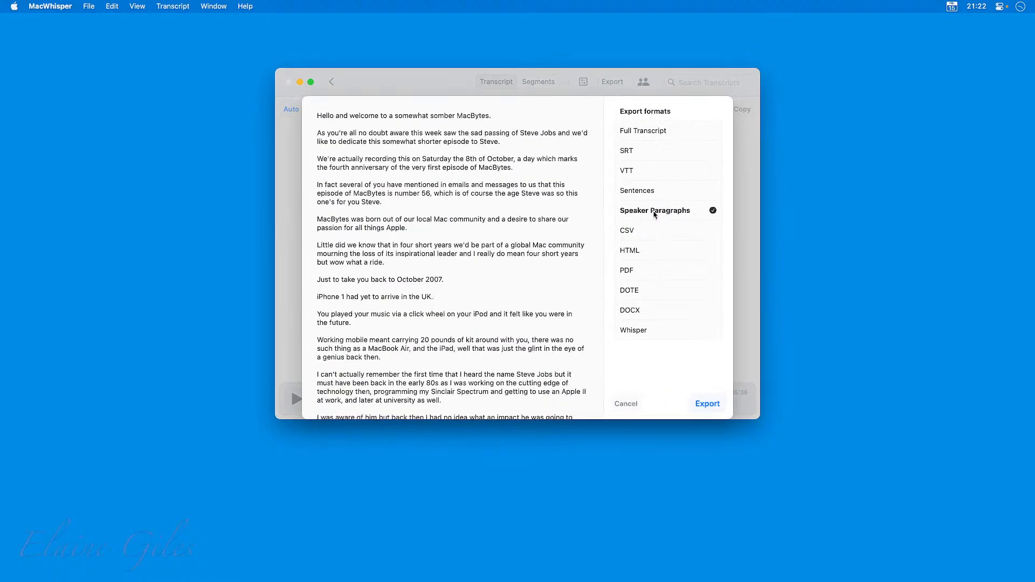
left_click(707, 404)
left_click(701, 322)
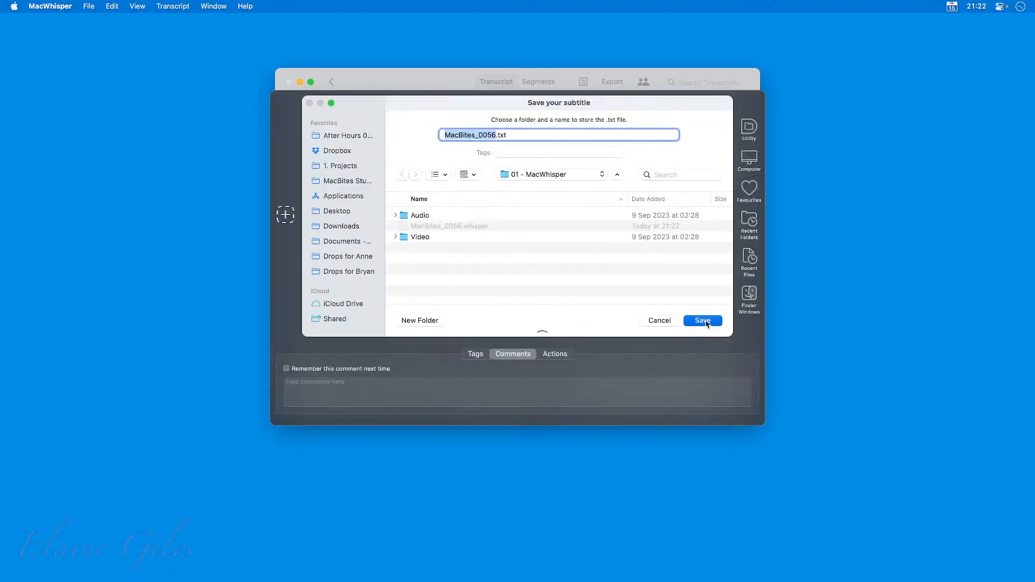
left_click(332, 82)
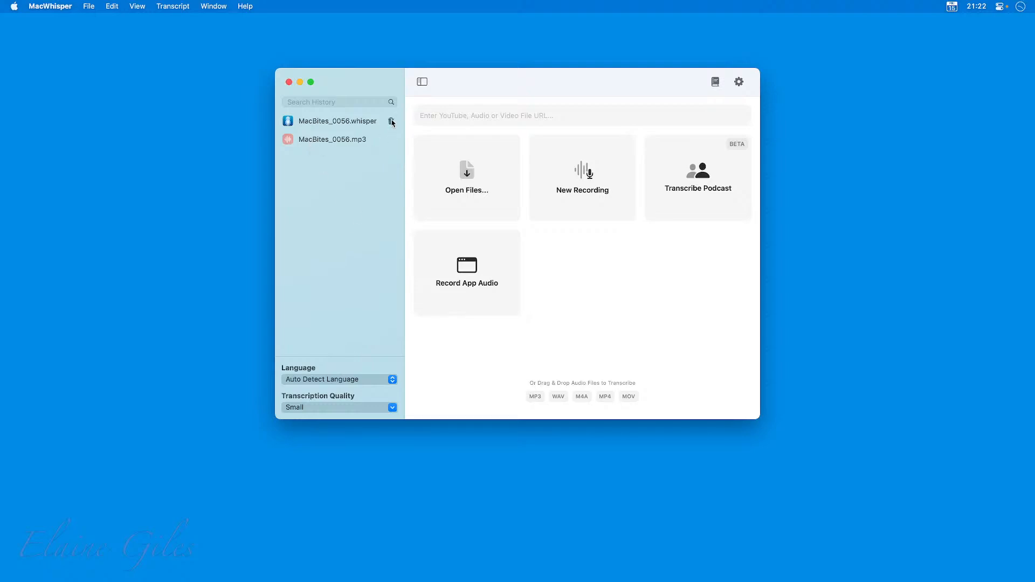
Remove the MacBites_0056.mp3 entry from the history and hide MacWhisper
left_click(392, 122)
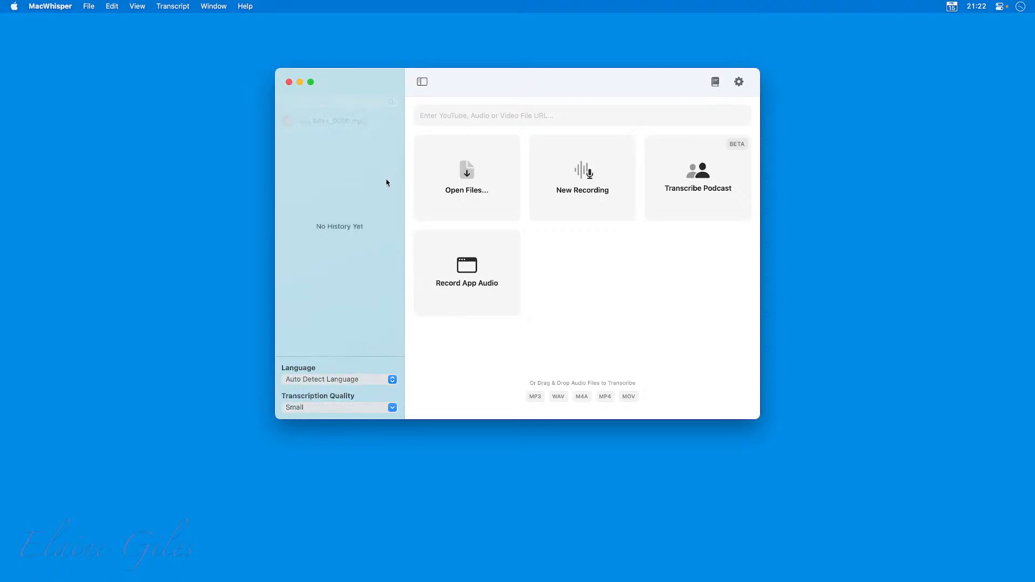
key("super+q")
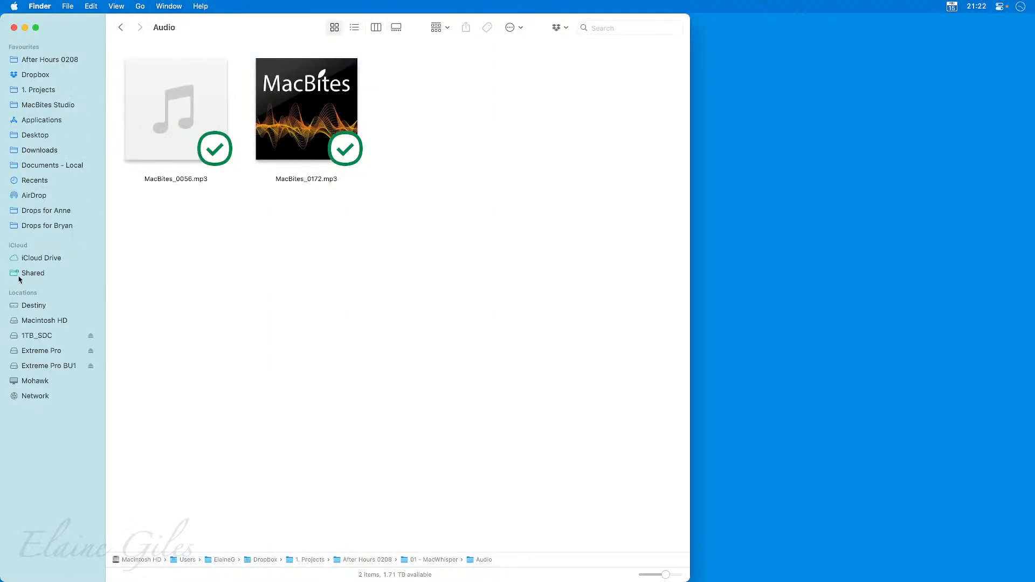
In the 01 - MacWhisper folder, Quick Look MacBites_0056.txt, then select MacBites_0056.whisper
left_click(121, 28)
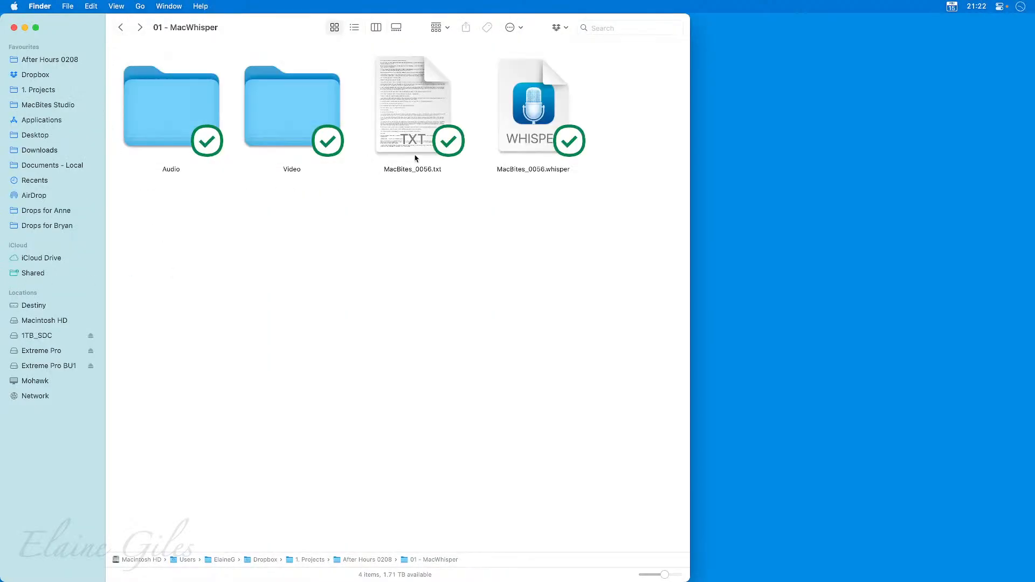
left_click(423, 99)
key("space")
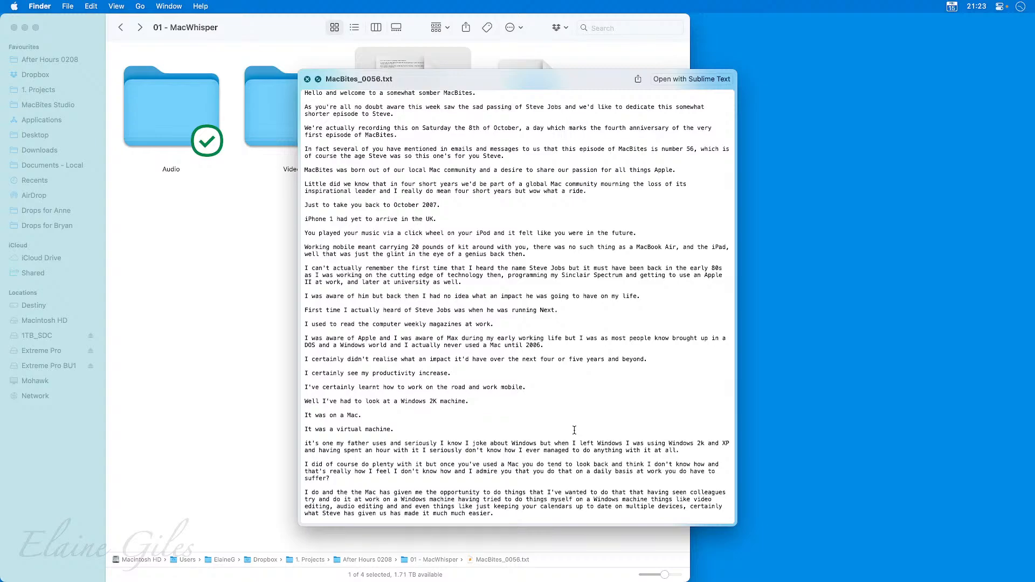
key("space")
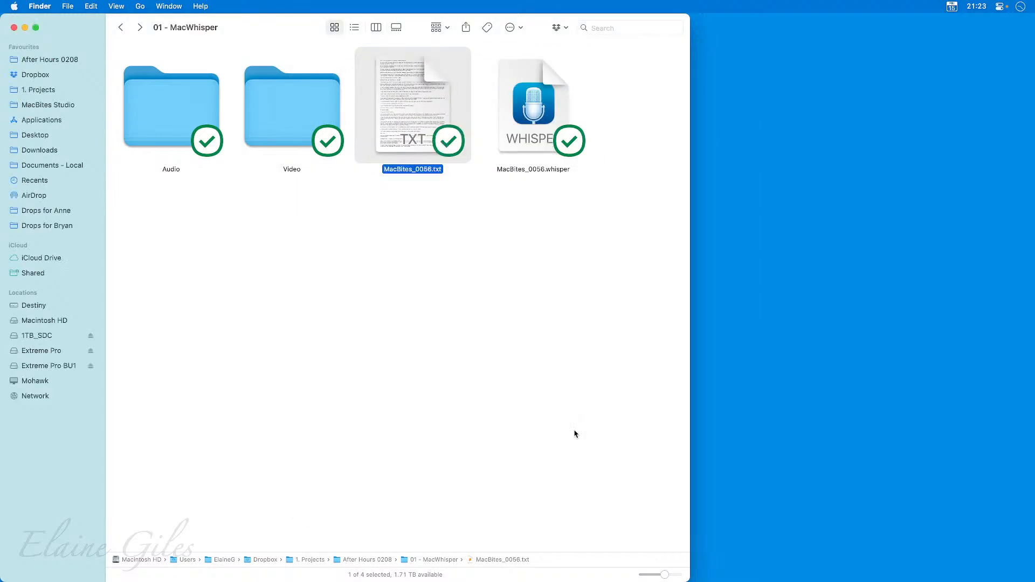
left_click(533, 107)
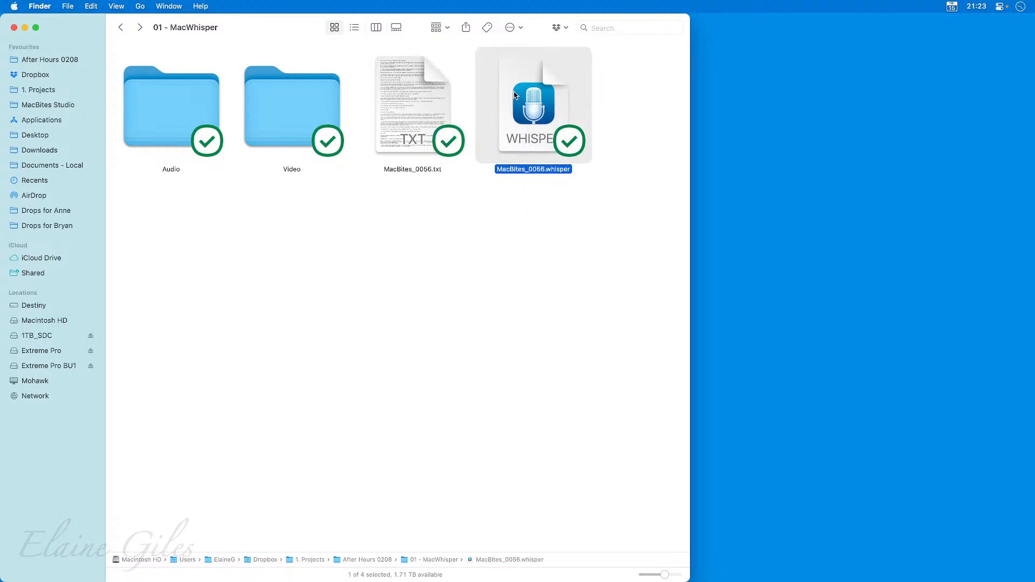
Open MacBites_0056.whisper in MacWhisper, minimise the Finder window, then go back to the home screen
double_click(515, 110)
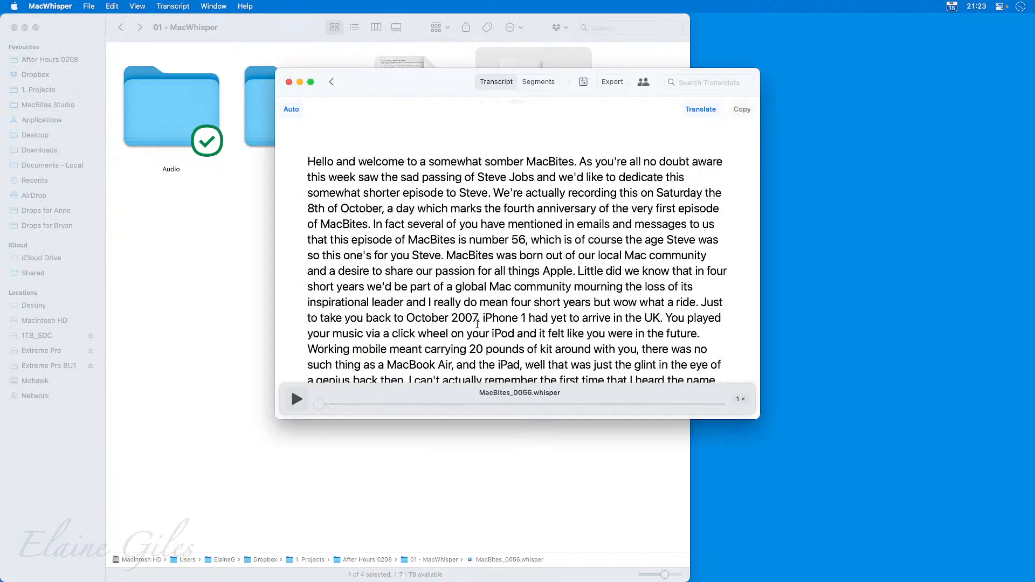
left_click(62, 26)
double_click(61, 27)
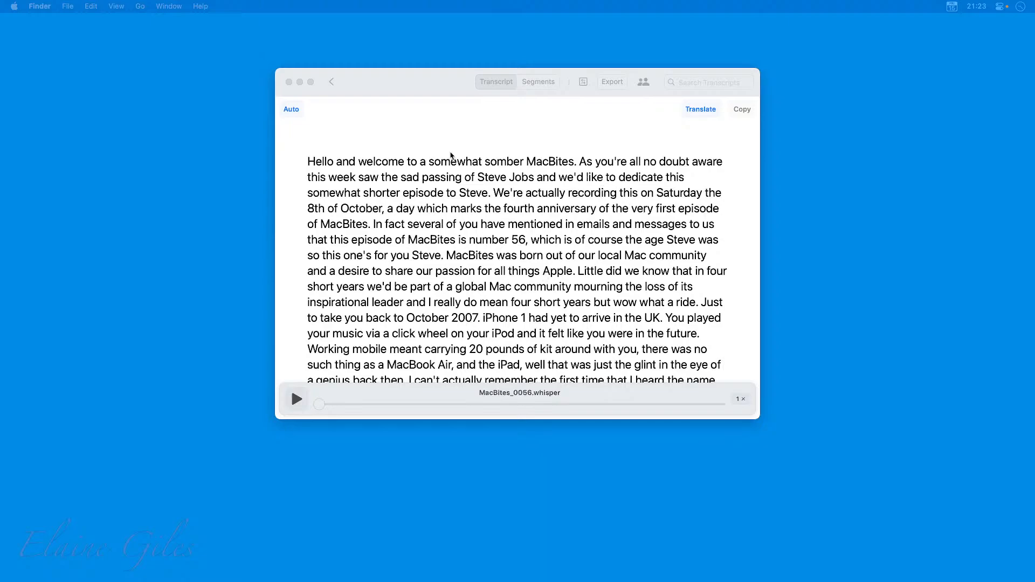
left_click(332, 82)
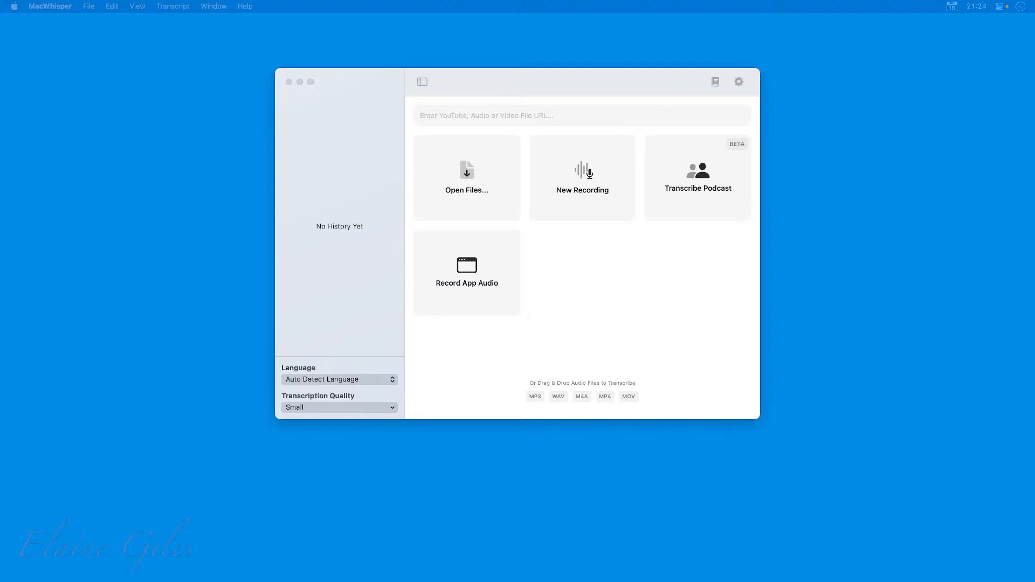
Drop MacBites_0172.mp3 from Finder onto MacWhisper so it starts transcribing
left_click_drag(297, 251, 606, 194)
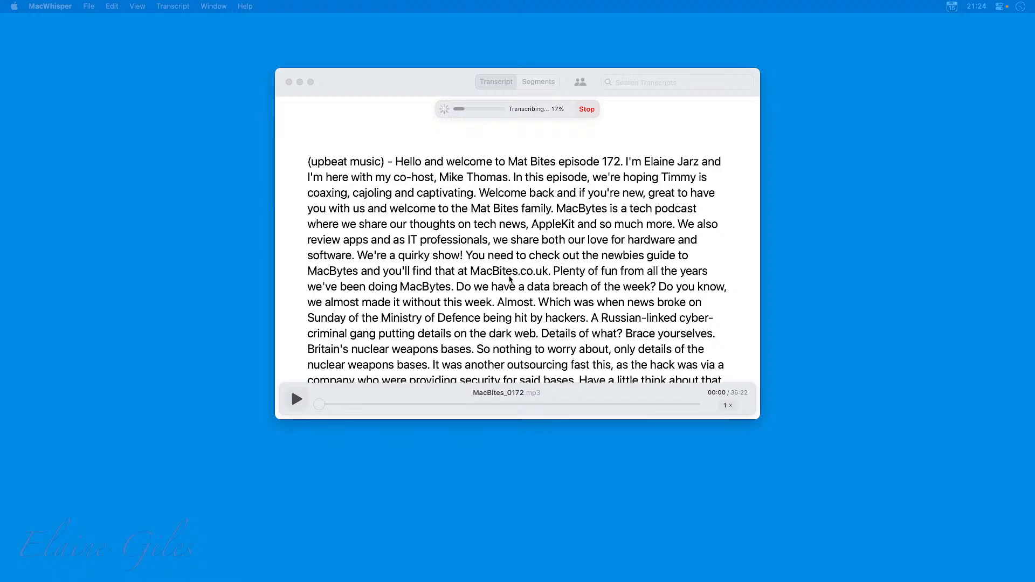
Follow the growing MacBites_0172 transcript until transcription finishes in 01:55
scroll(635, 347, "down", 1)
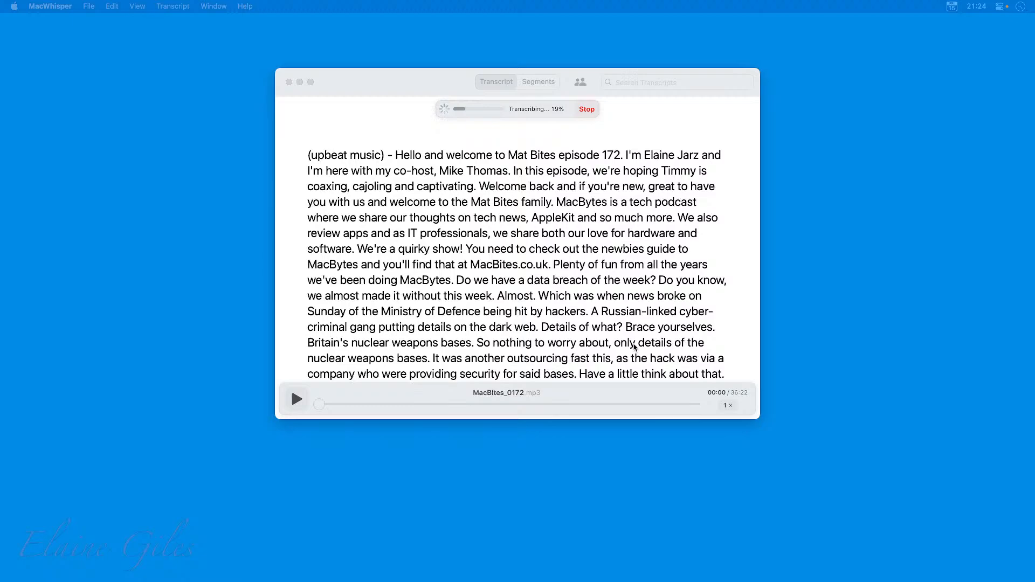
scroll(635, 347, "down", 5)
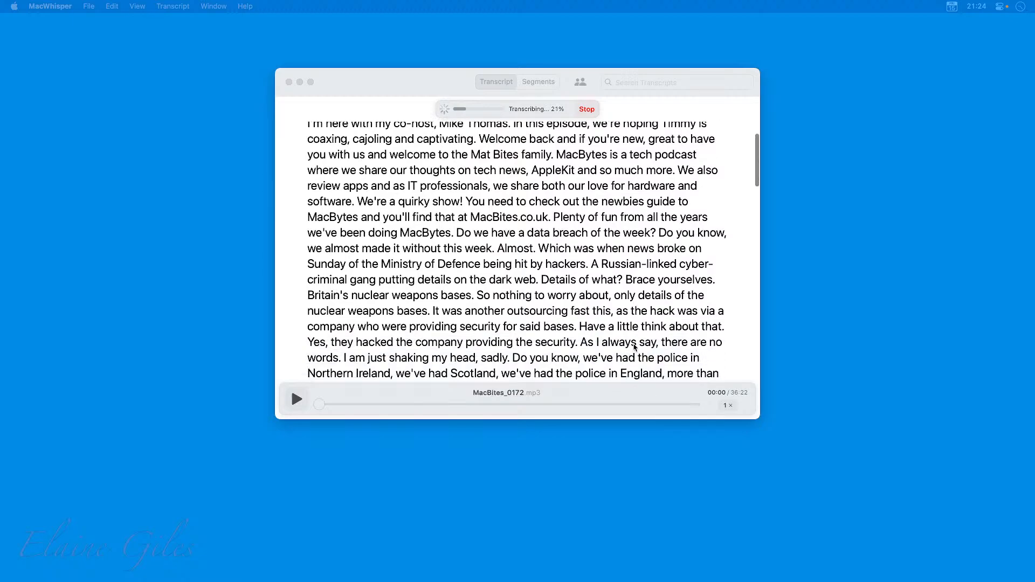
scroll(635, 346, "down", 20)
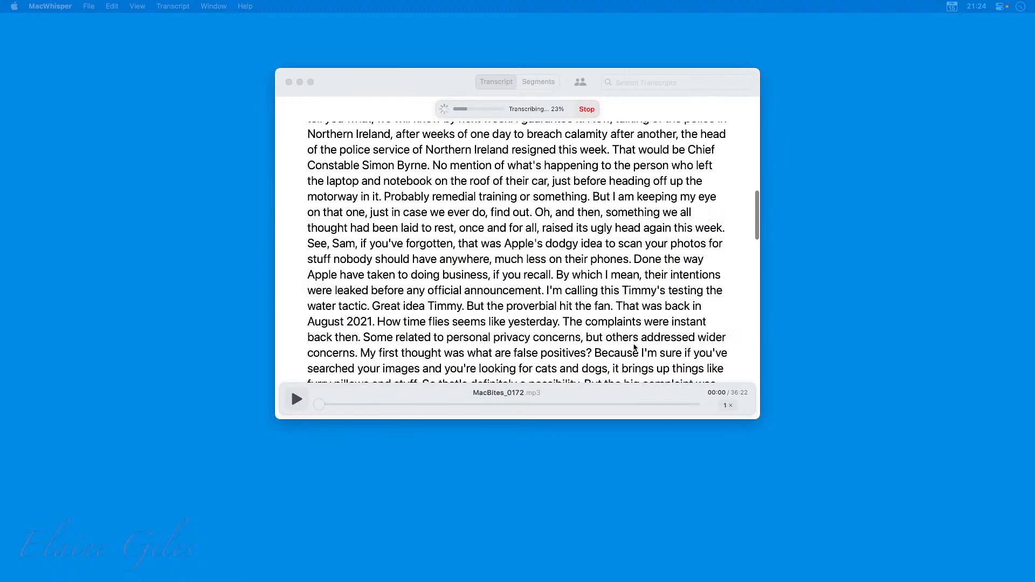
scroll(634, 347, "down", 5)
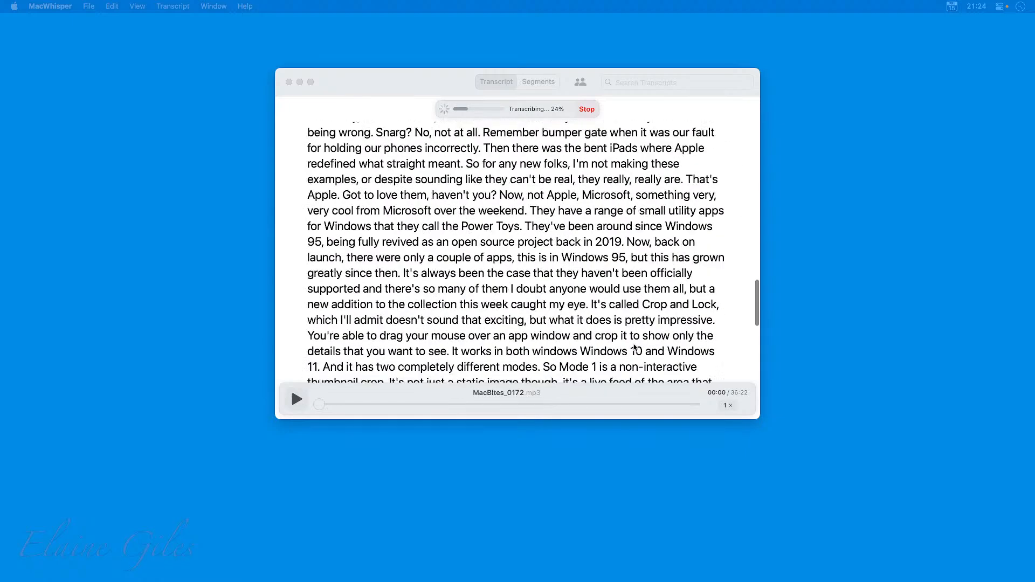
scroll(635, 347, "down", 8)
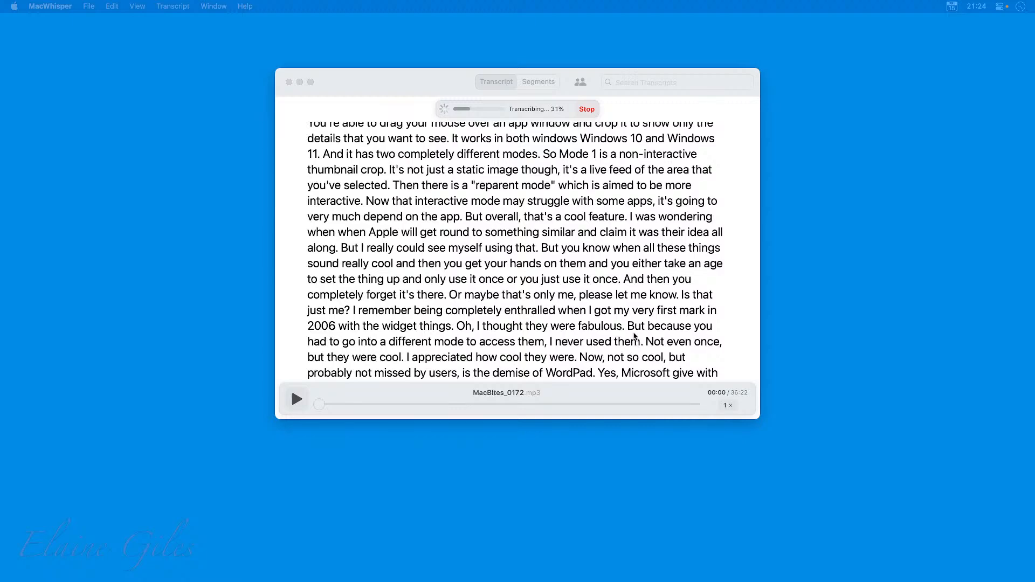
scroll(635, 338, "down", 1)
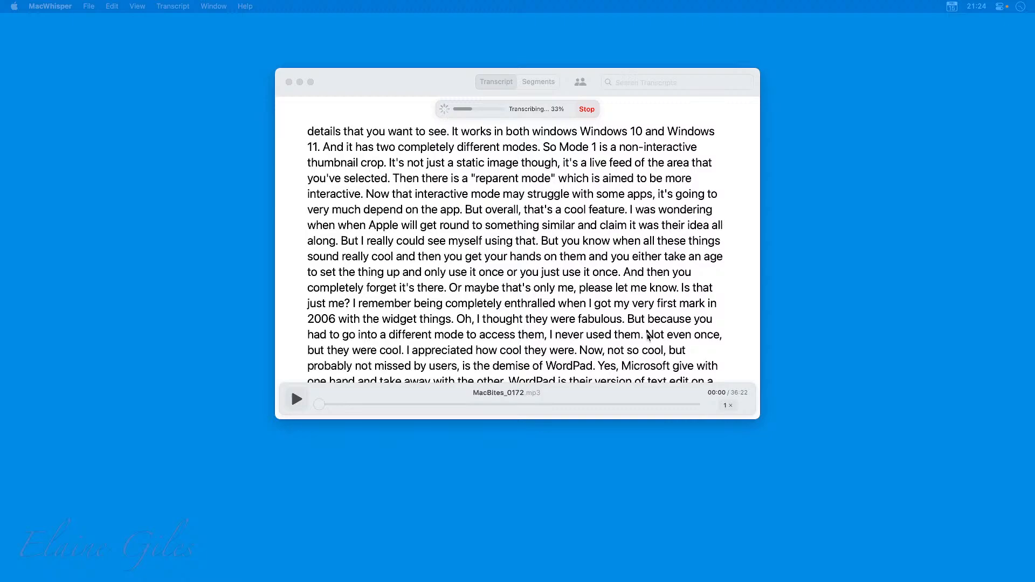
scroll(649, 337, "down", 5)
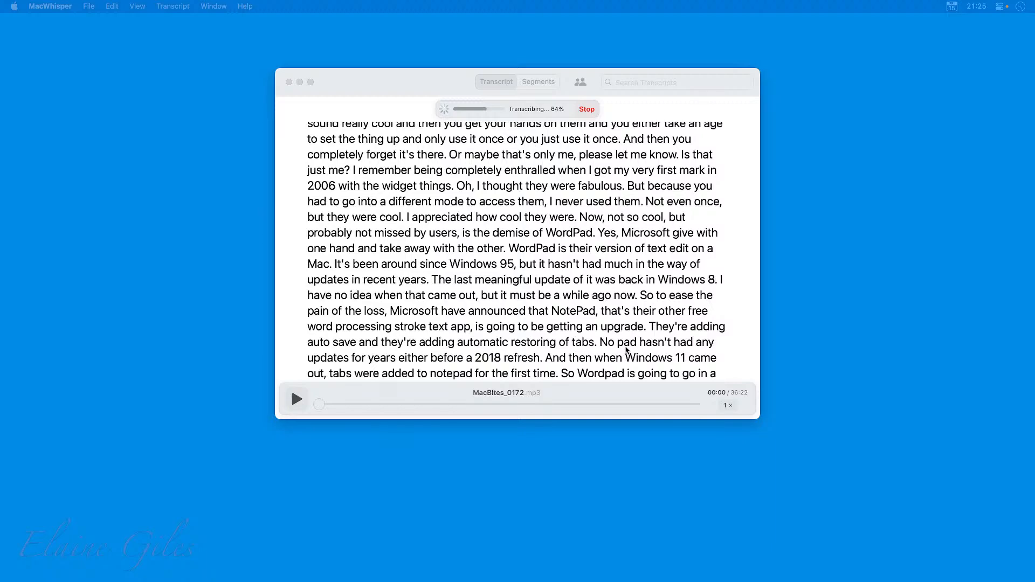
scroll(627, 350, "down", 1)
scroll(627, 349, "down", 10)
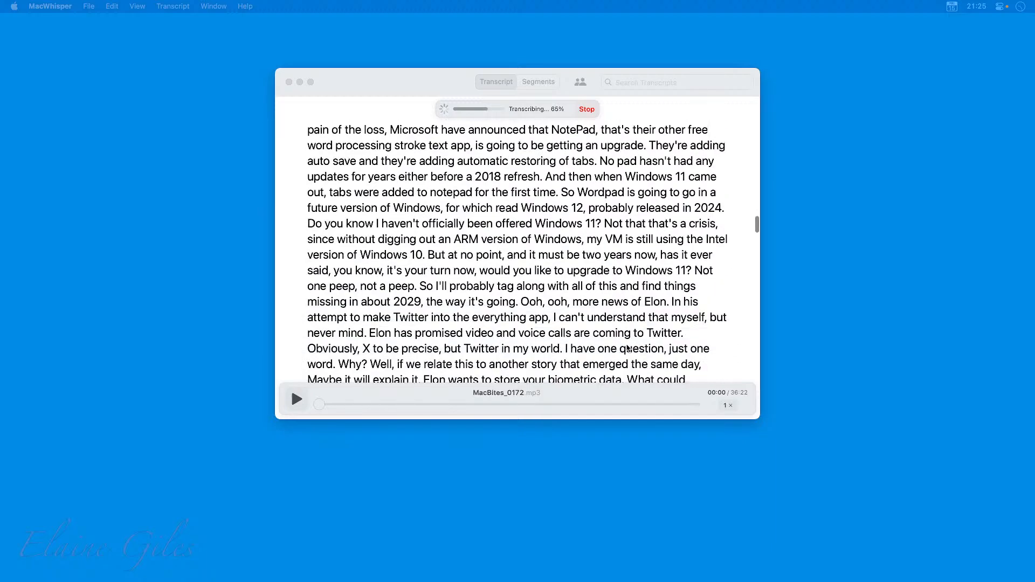
scroll(627, 348, "down", 7)
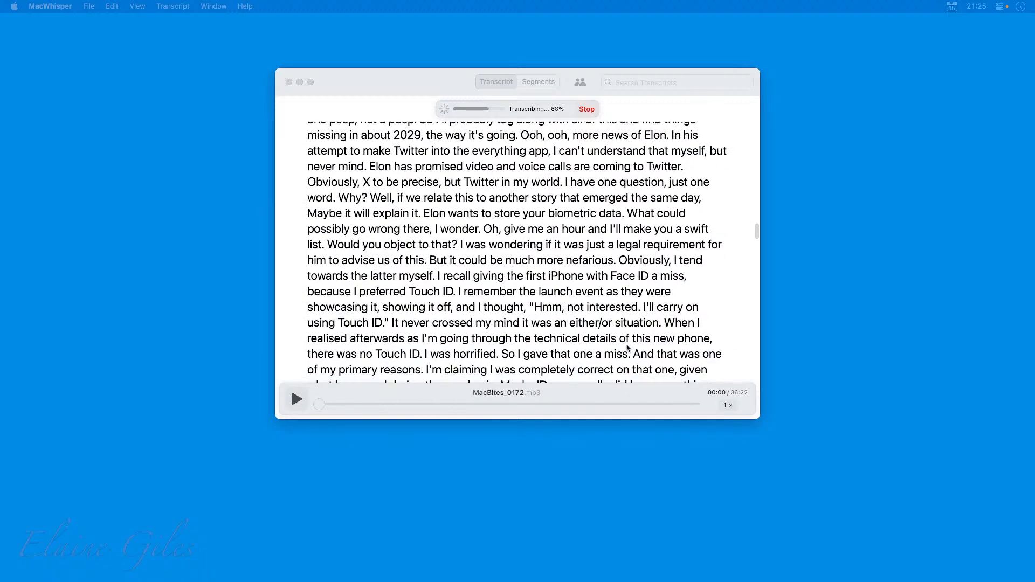
scroll(628, 348, "down", 9)
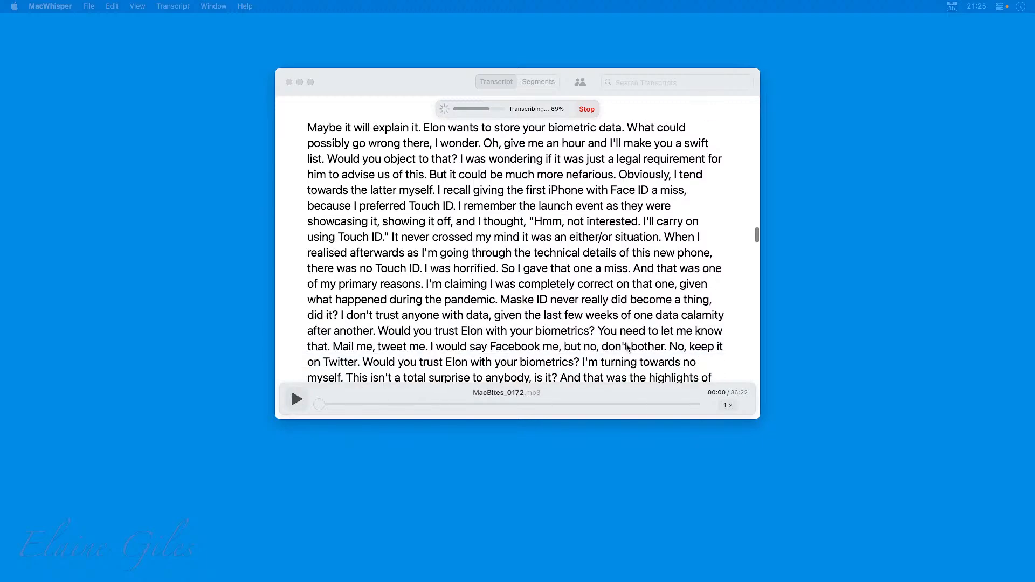
scroll(627, 347, "down", 8)
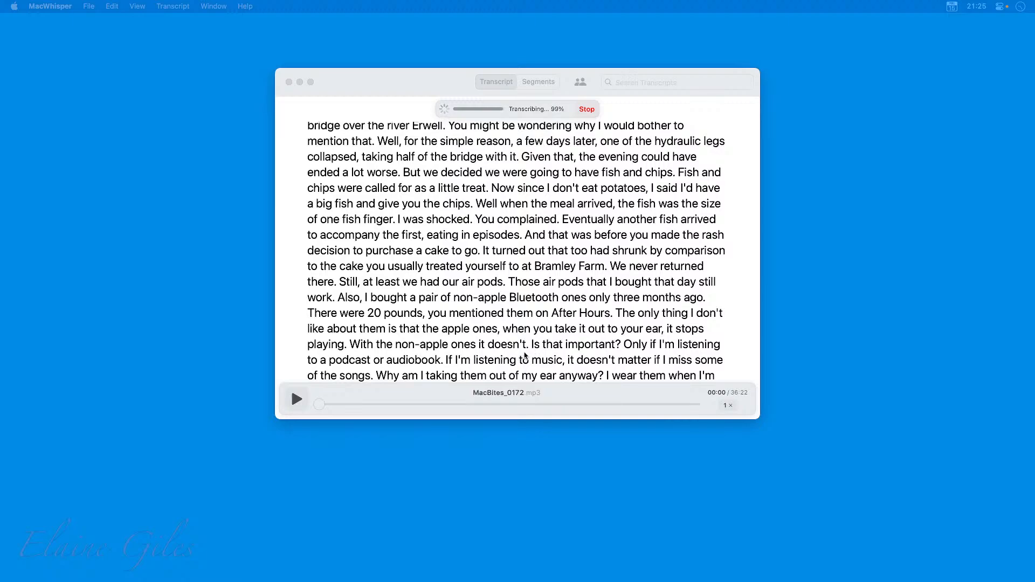
scroll(526, 355, "down", 1)
scroll(526, 355, "down", 5)
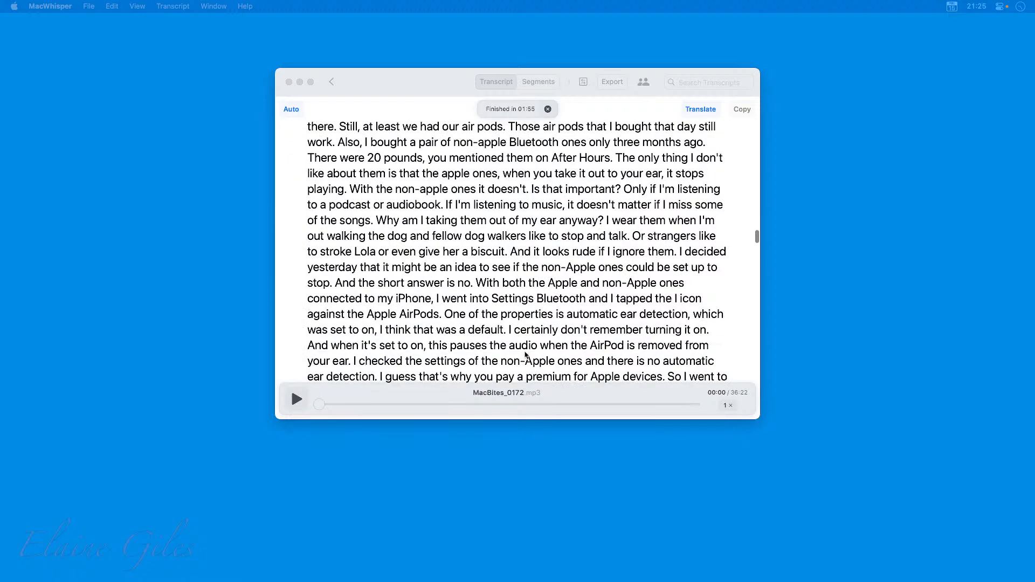
scroll(527, 355, "down", 8)
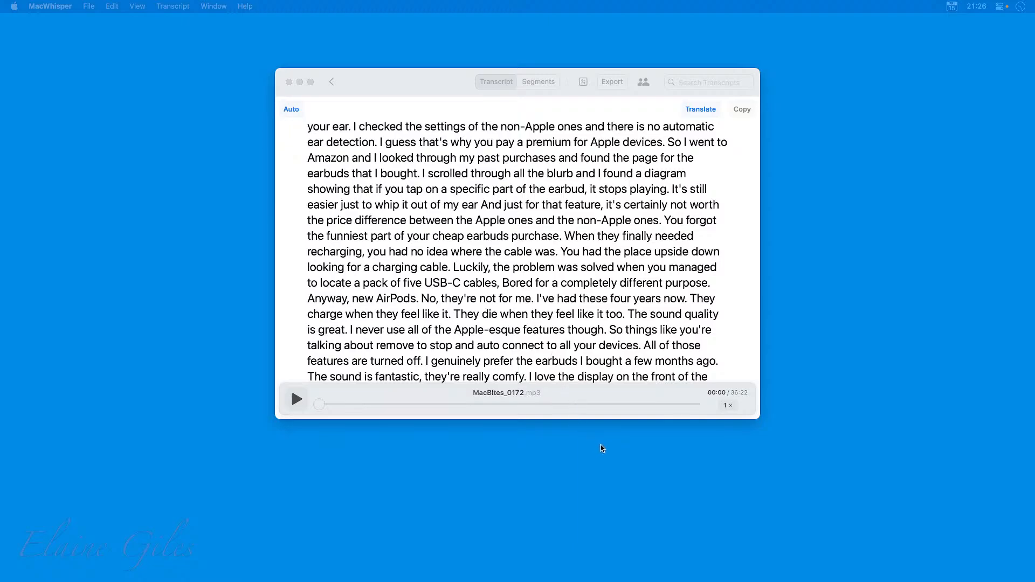
scroll(477, 260, "down", 20)
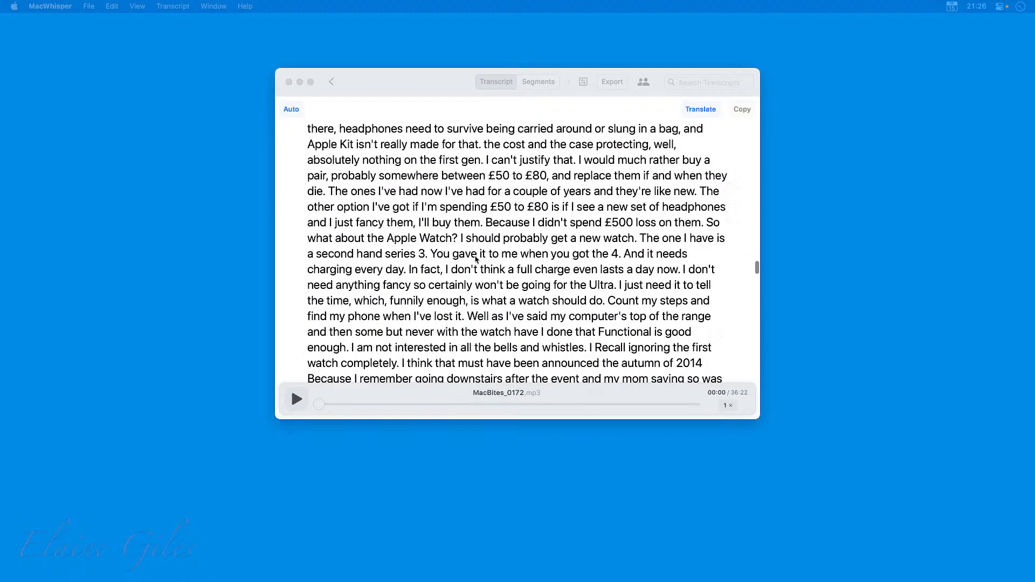
scroll(476, 260, "down", 20)
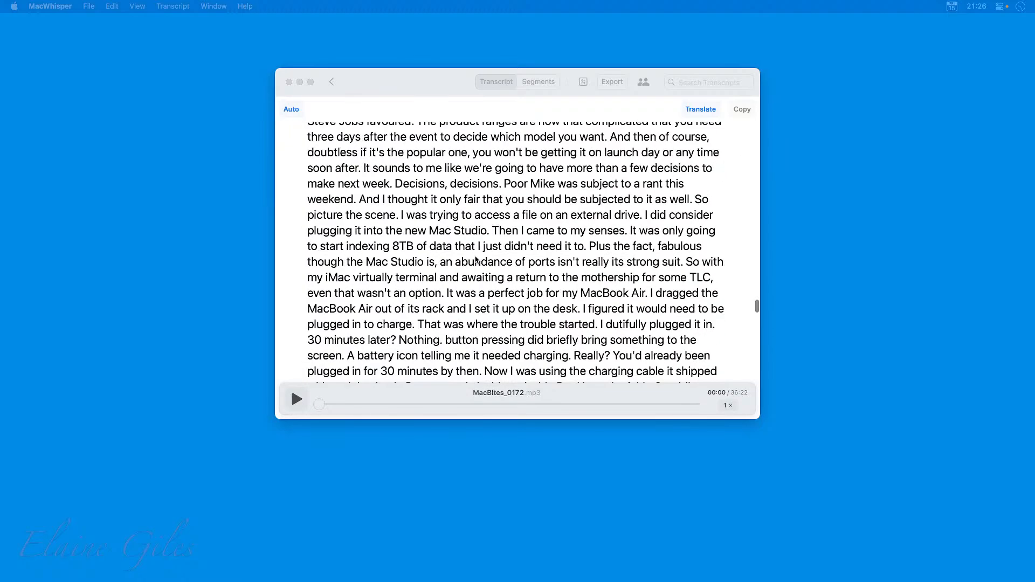
scroll(476, 259, "up", 2)
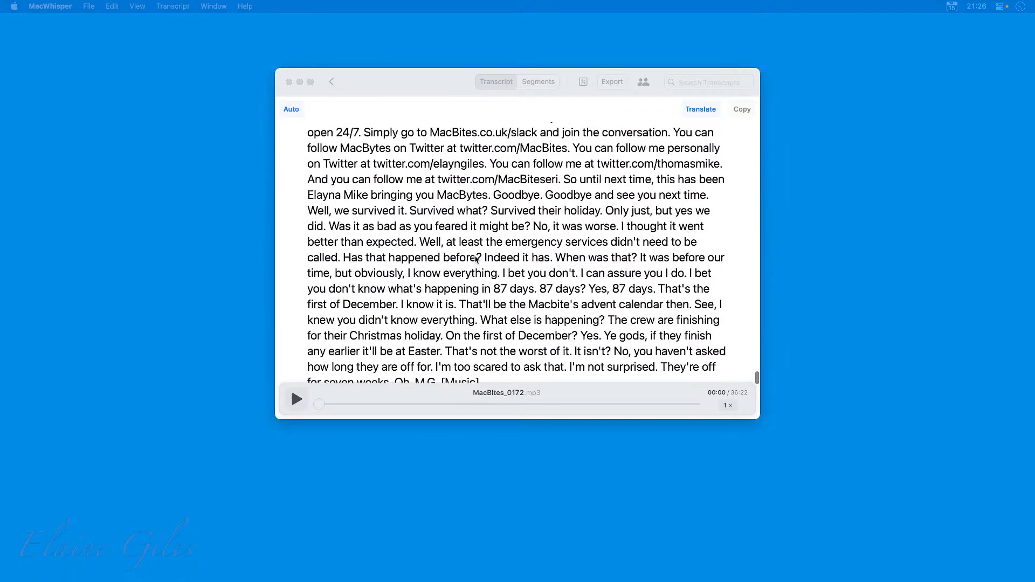
scroll(476, 259, "down", 1)
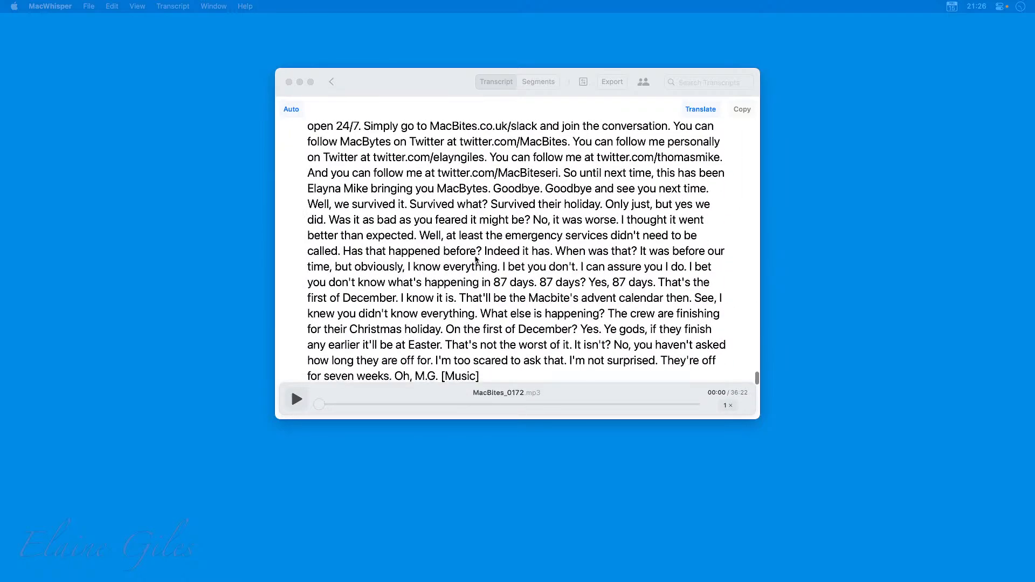
left_click(483, 377)
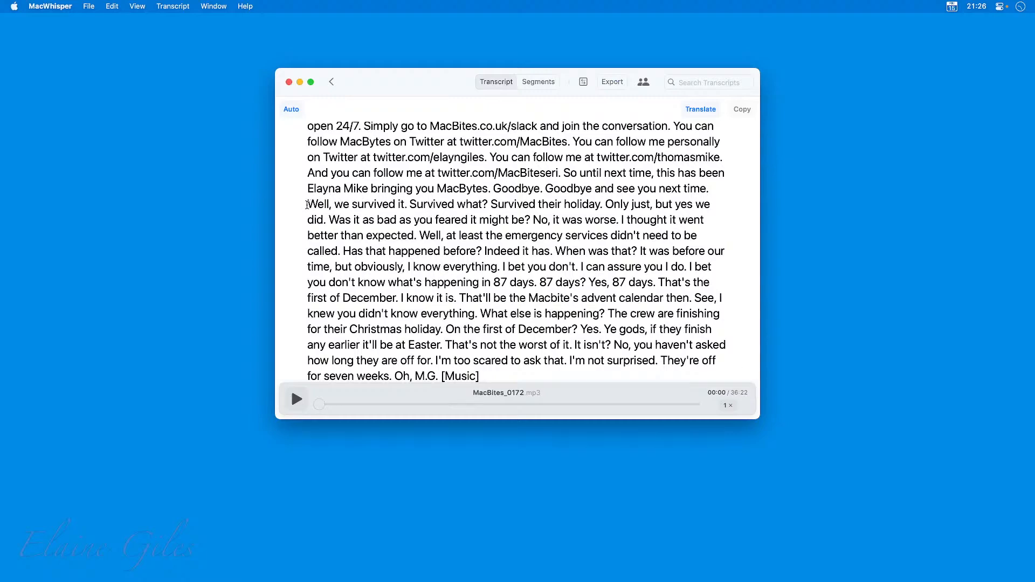
left_click_drag(308, 204, 509, 372)
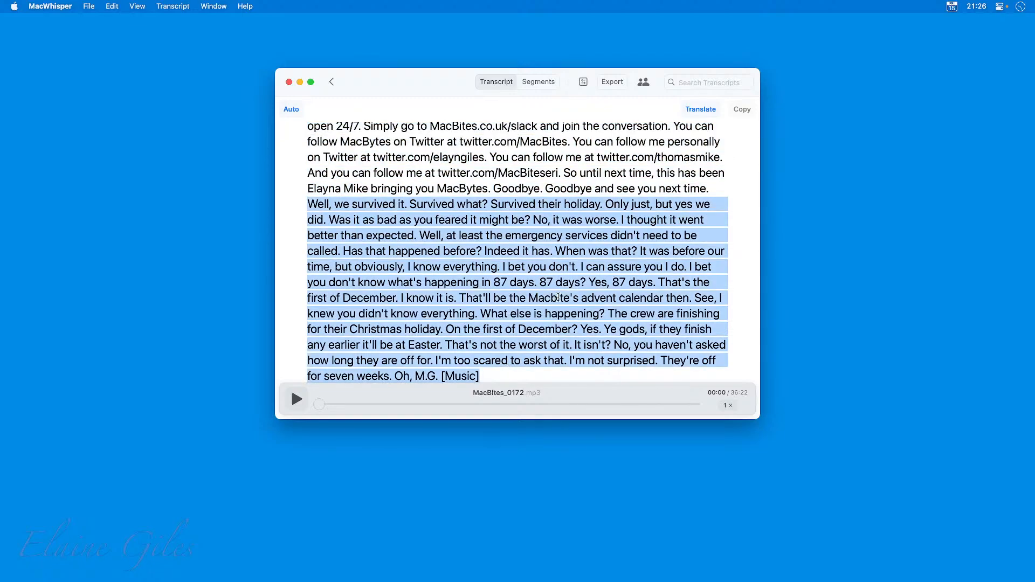
left_click(538, 366)
scroll(537, 366, "up", 20)
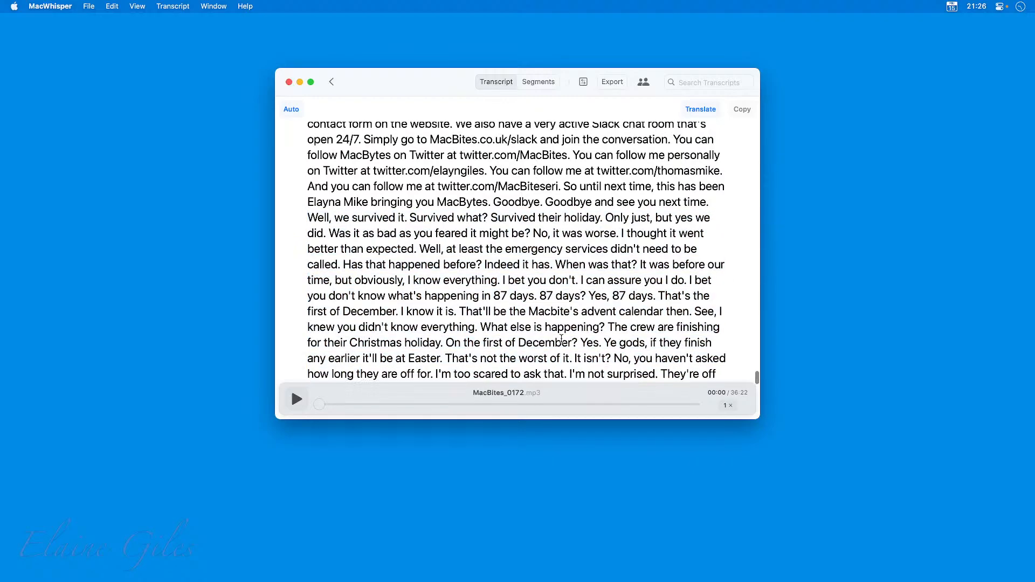
scroll(561, 340, "up", 15)
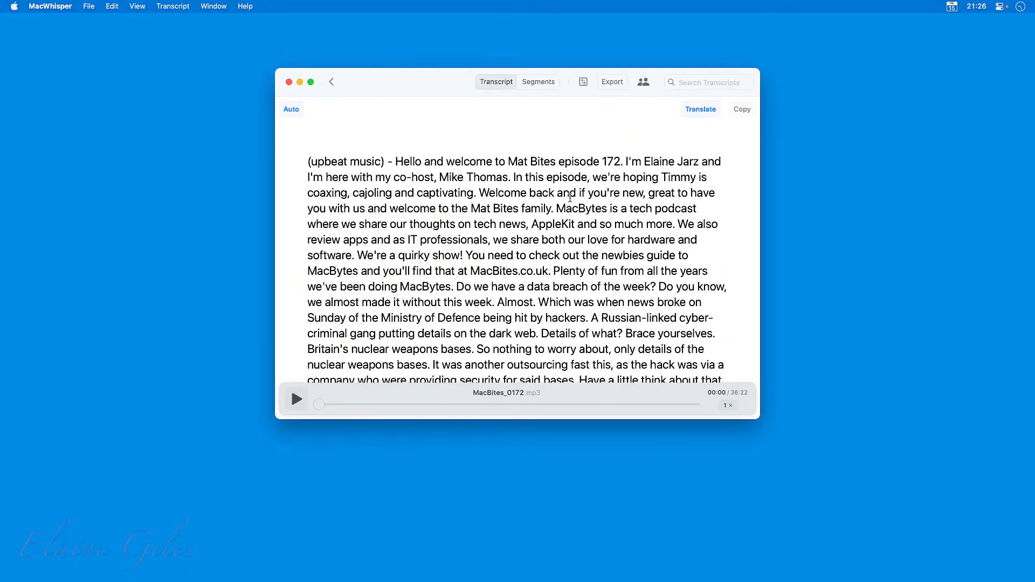
Compare the Transcript view and export formats, then settle on the timestamped Segments view
left_click(540, 82)
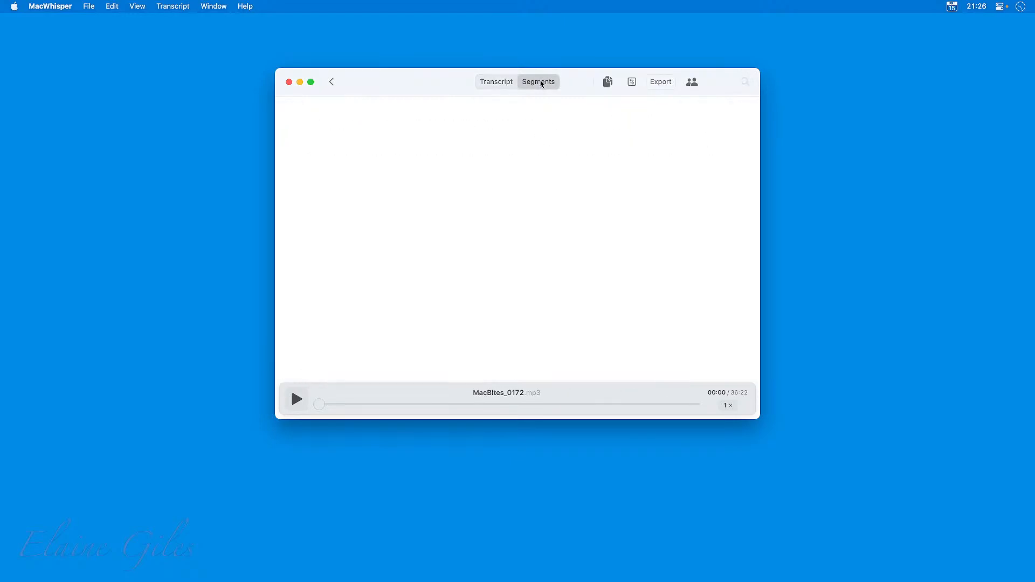
left_click(501, 82)
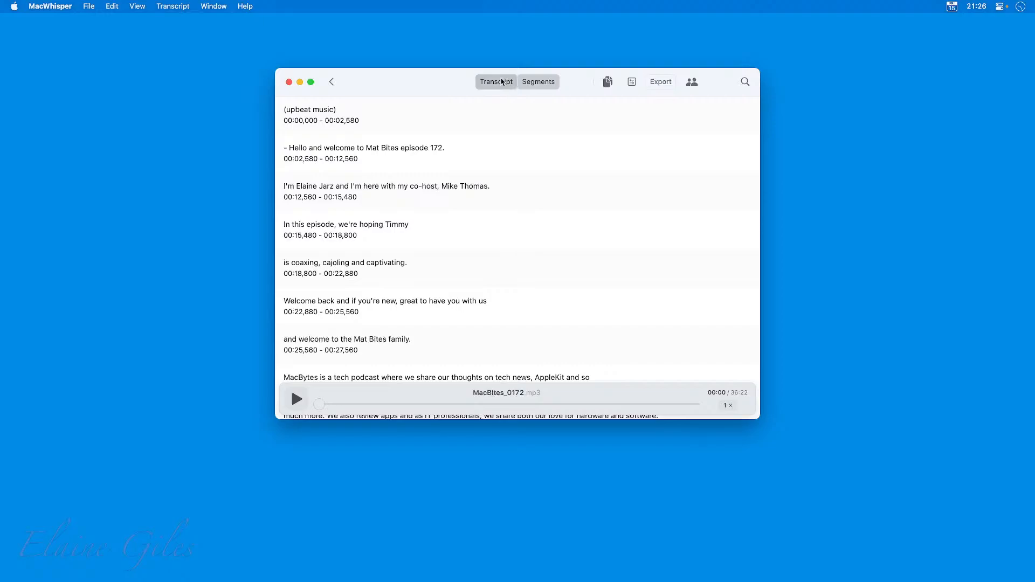
left_click(613, 82)
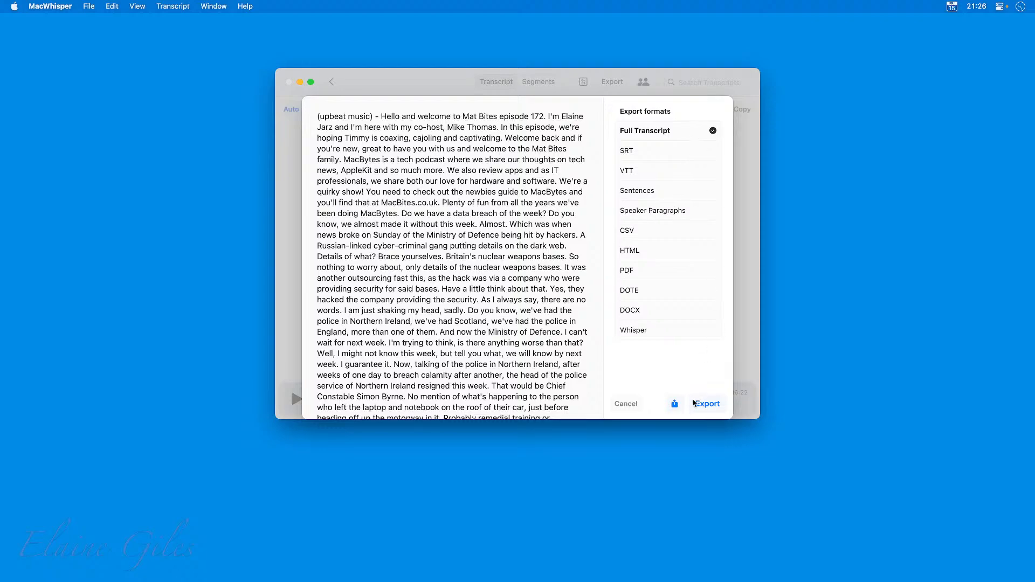
left_click(624, 405)
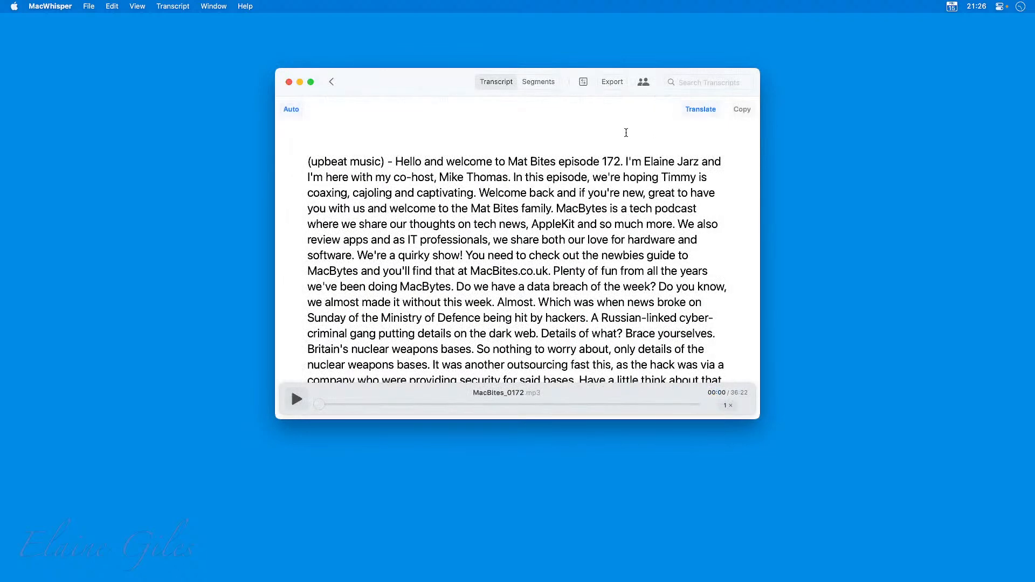
left_click(544, 81)
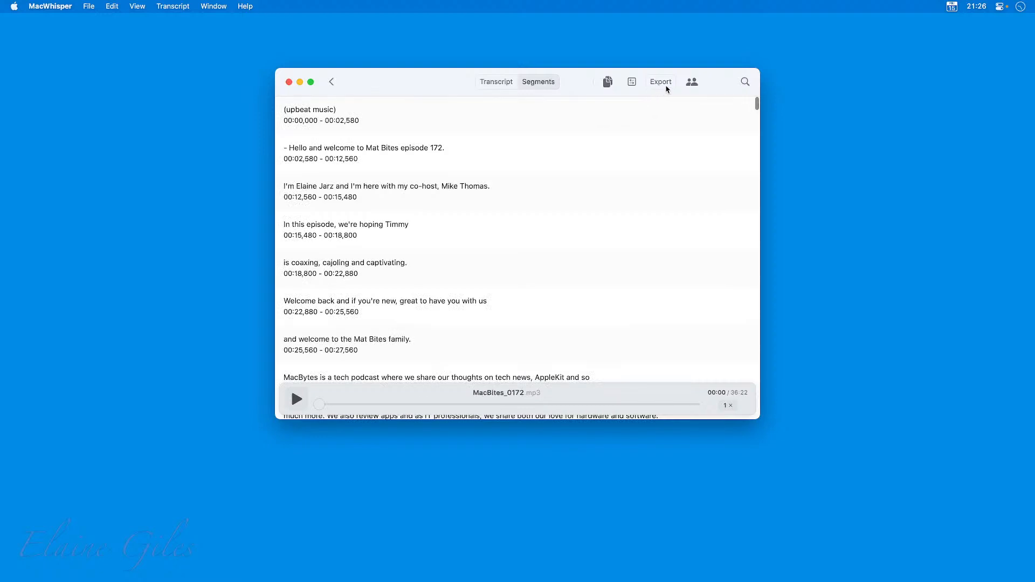
left_click(693, 82)
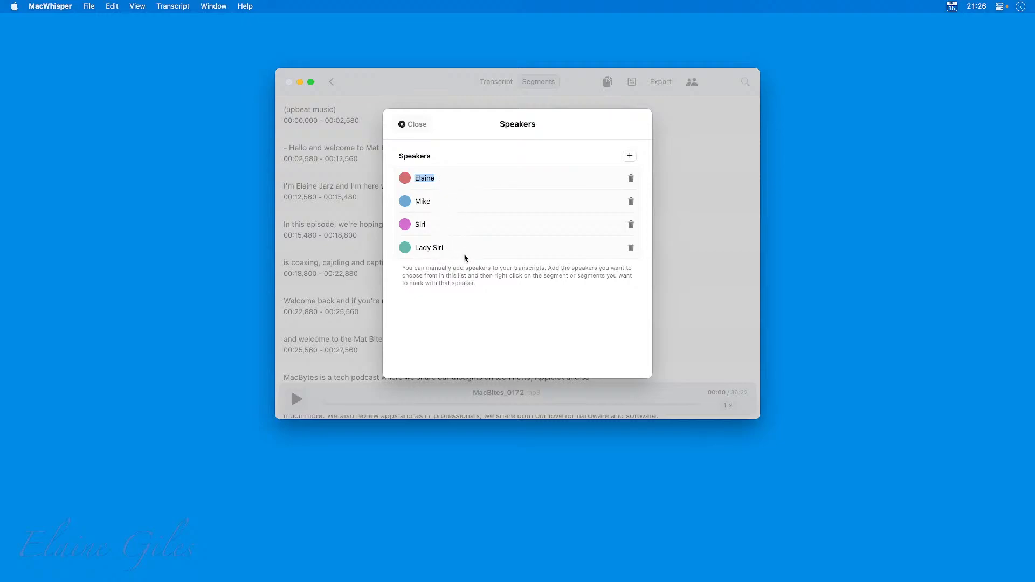
left_click(401, 125)
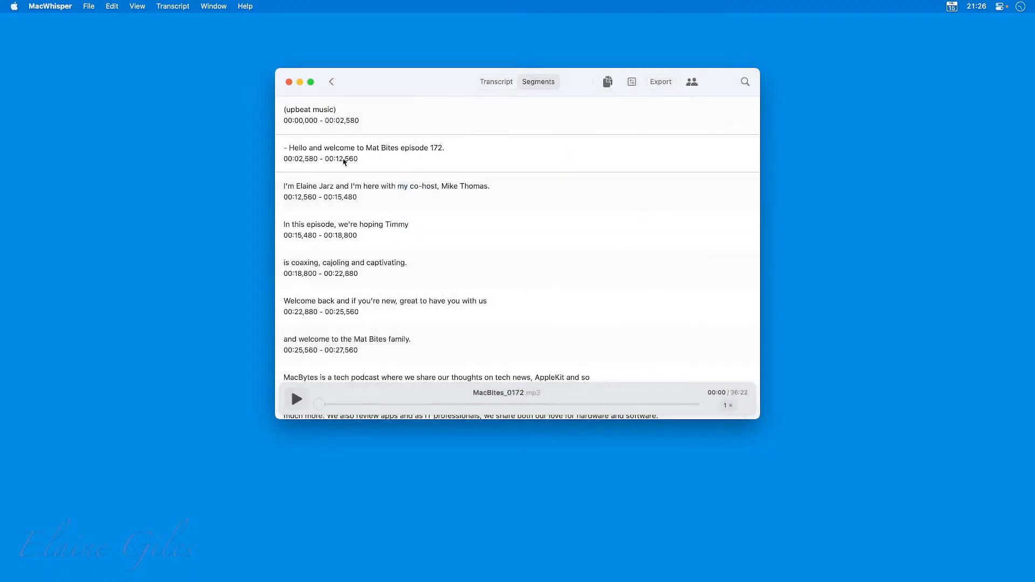
left_click(399, 156)
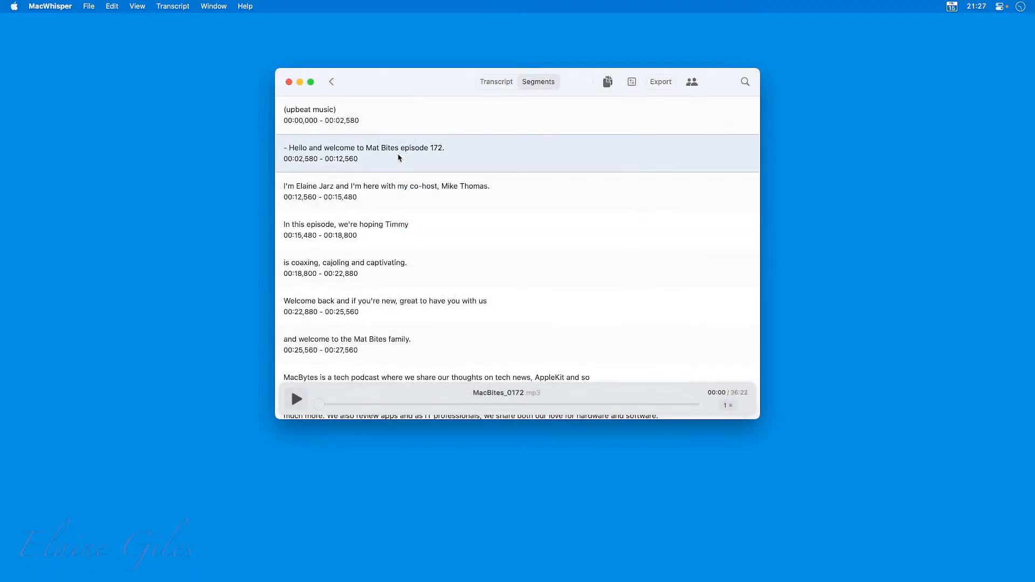
scroll(402, 294, "down", 5)
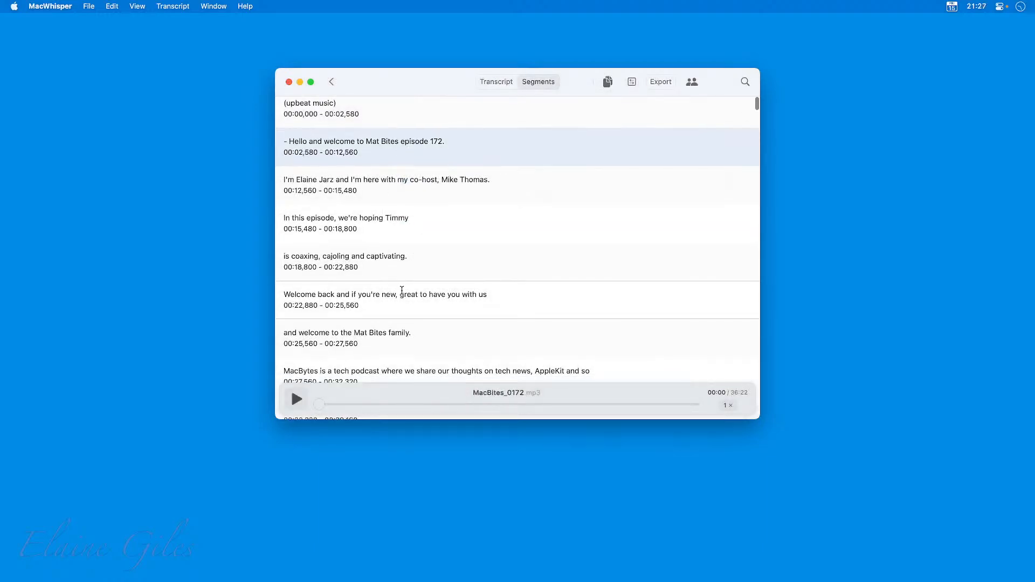
scroll(403, 294, "down", 15)
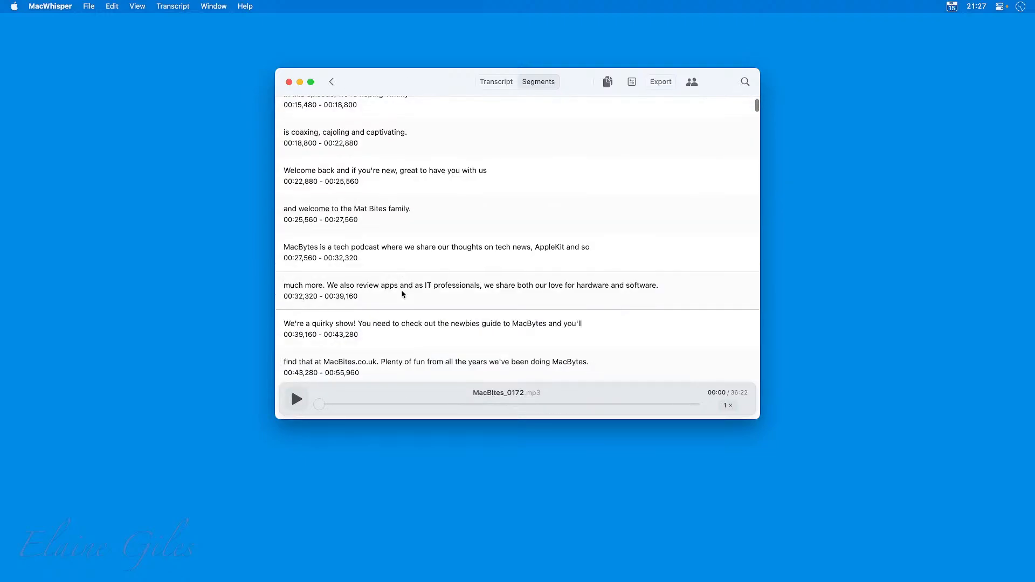
scroll(402, 291, "down", 3)
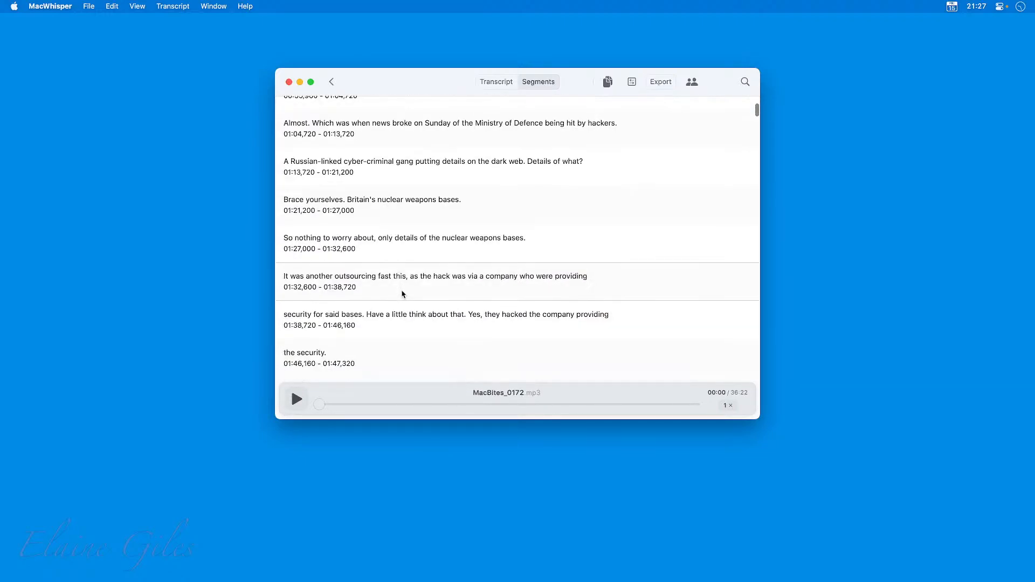
double_click(399, 351)
left_click(411, 351)
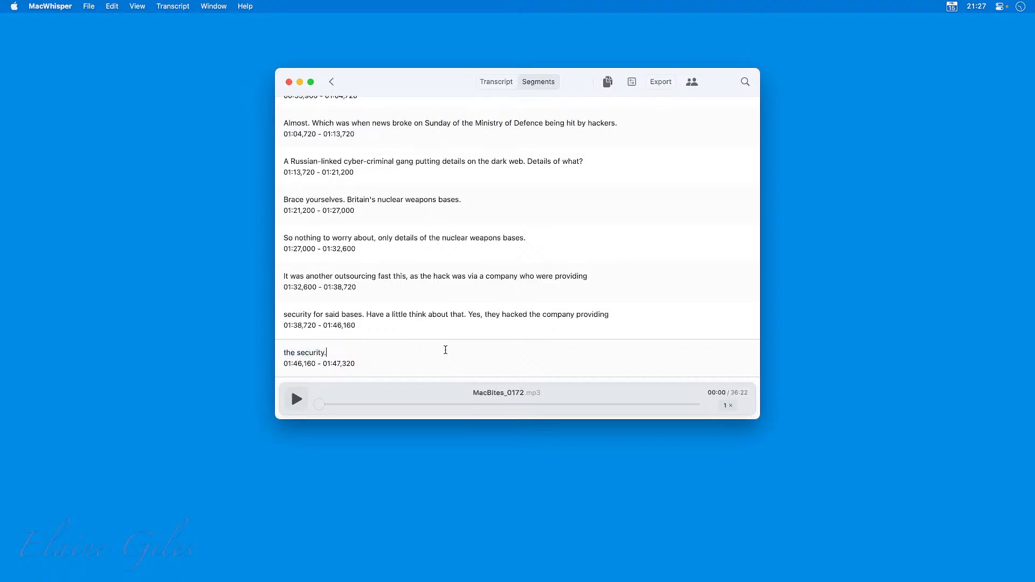
left_click(537, 360)
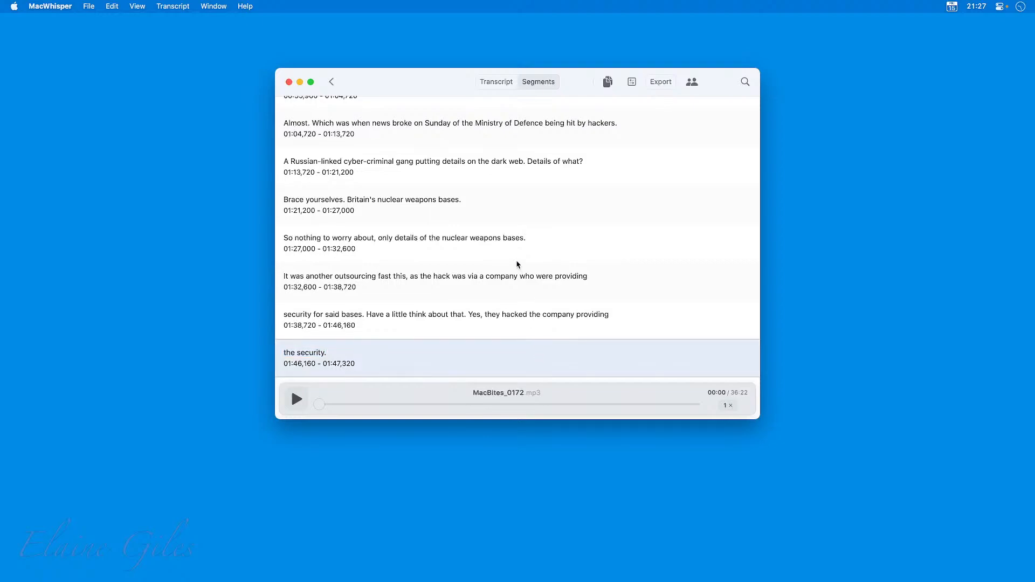
scroll(492, 200, "up", 10)
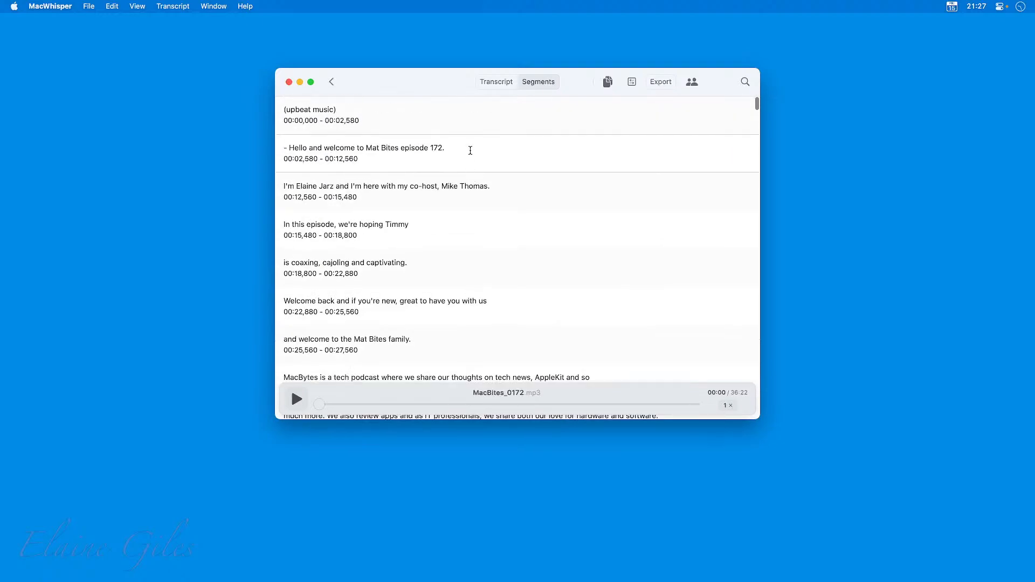
left_click(453, 156, "shift")
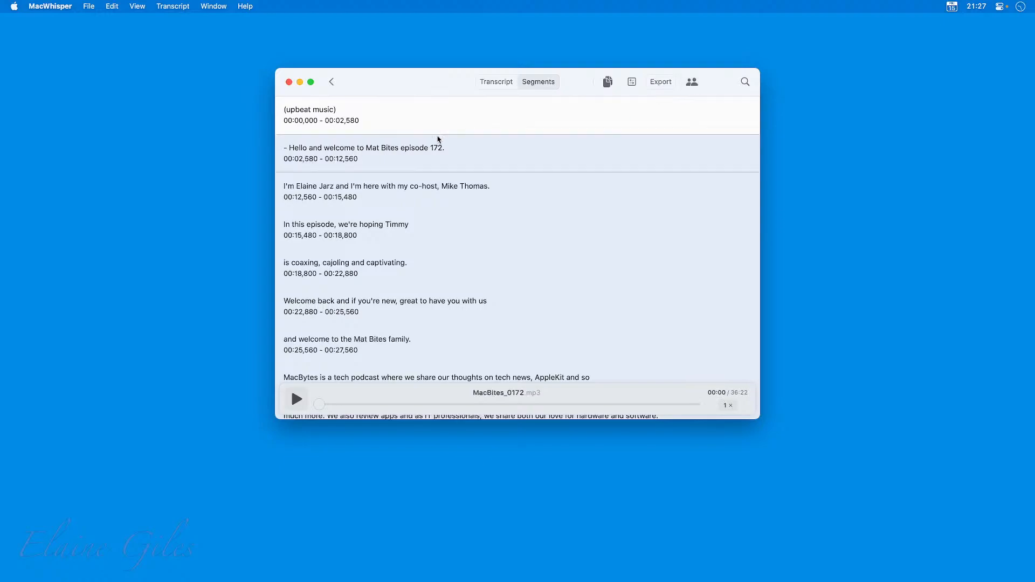
right_click(408, 156)
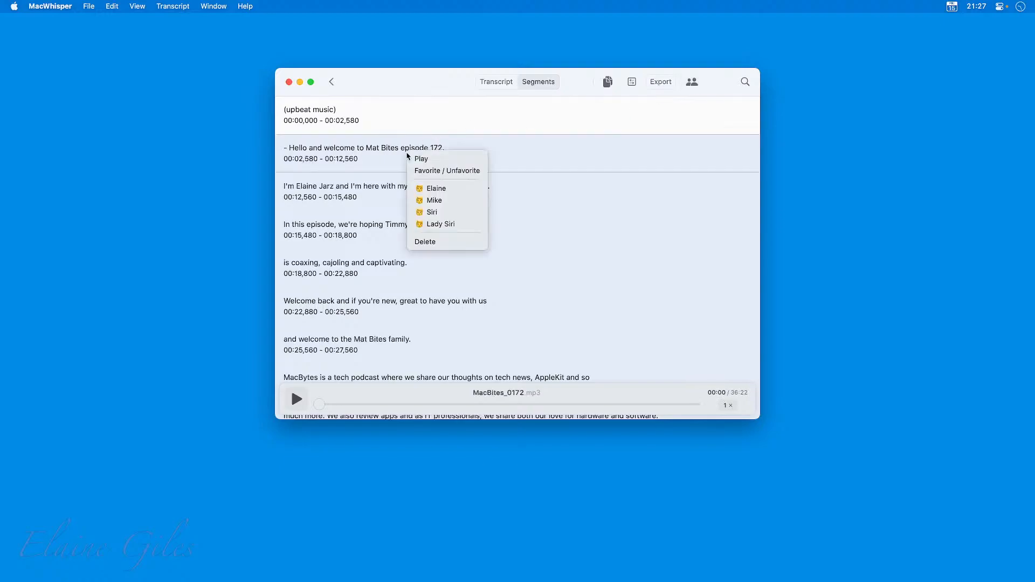
left_click(468, 189)
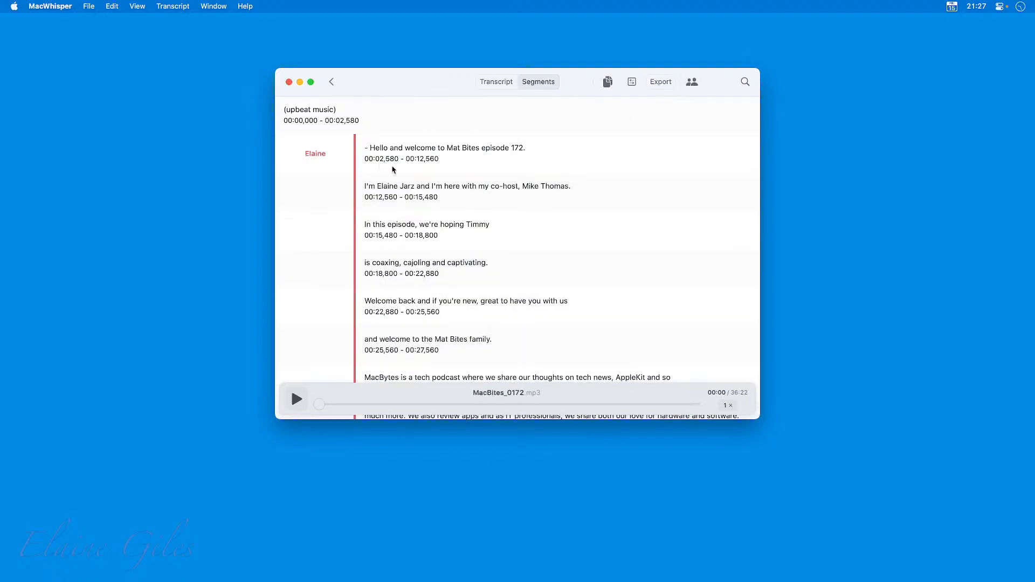
scroll(457, 342, "down", 20)
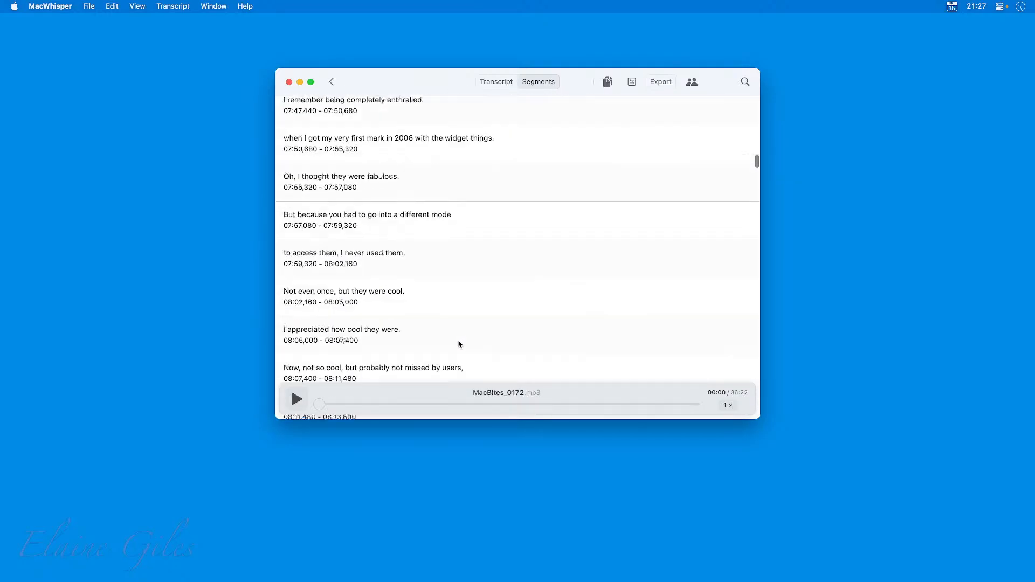
scroll(459, 343, "down", 20)
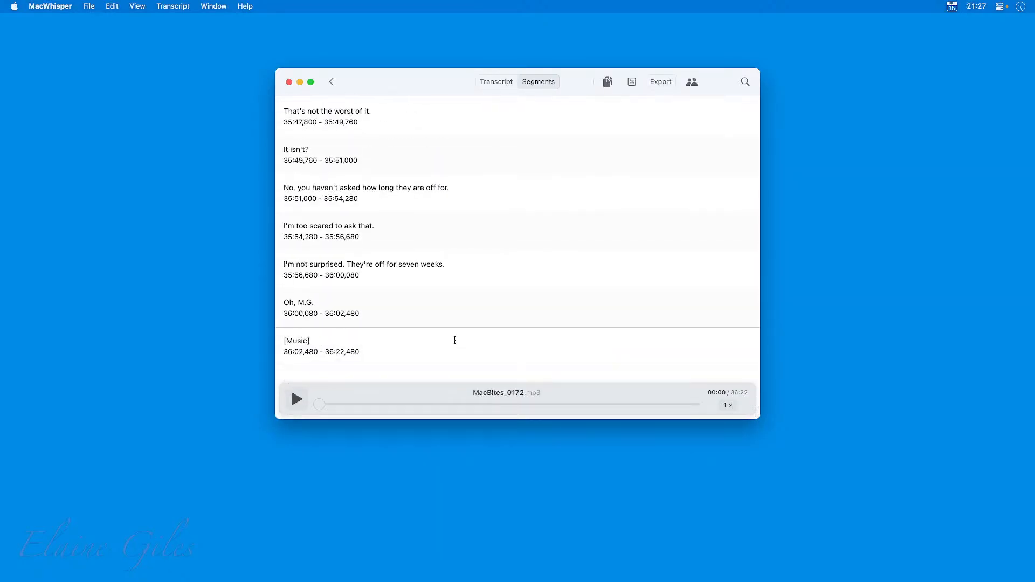
left_click(405, 312)
scroll(435, 305, "up", 1)
scroll(435, 305, "up", 10)
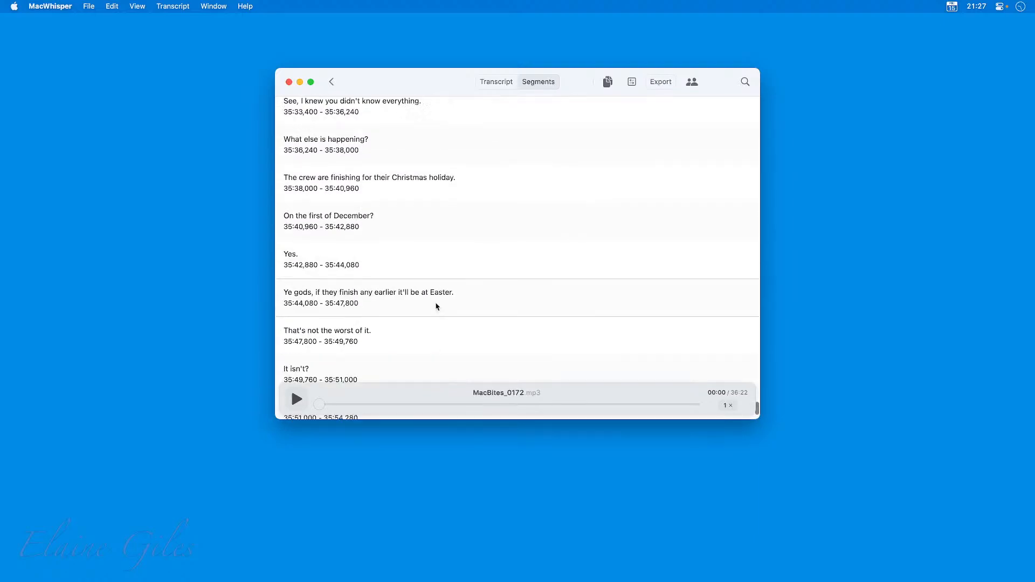
scroll(437, 306, "up", 5)
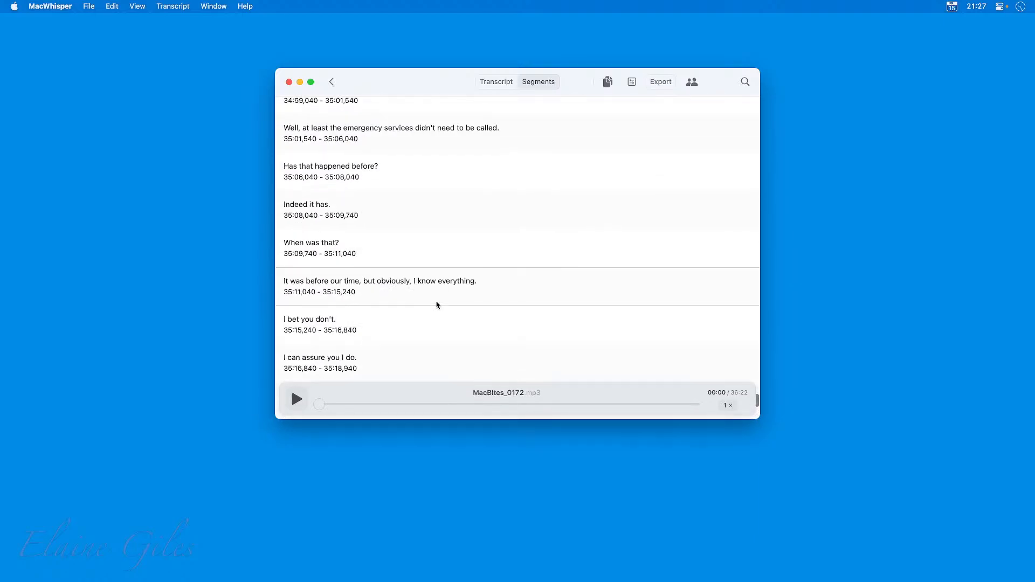
scroll(436, 305, "up", 6)
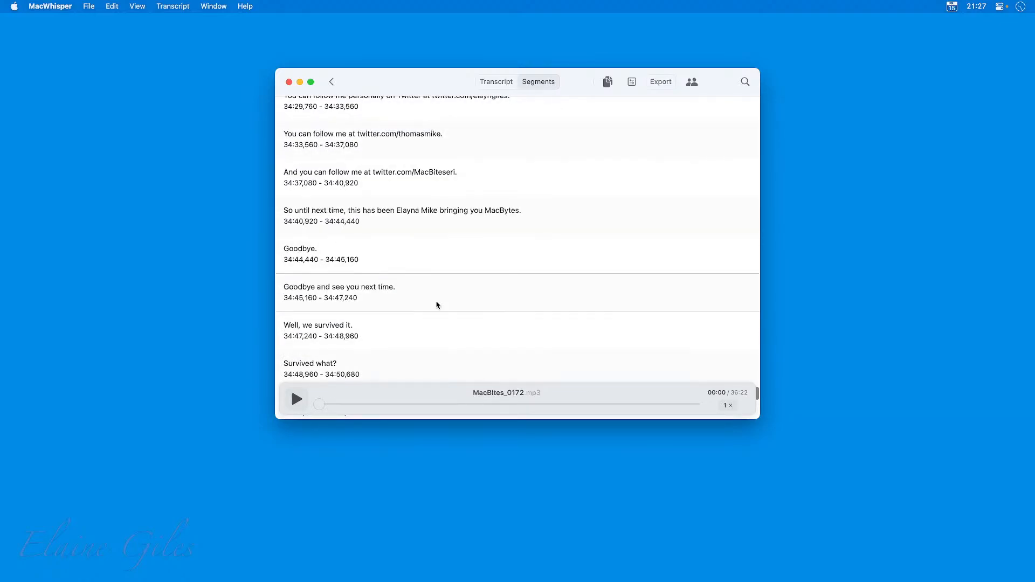
scroll(436, 301, "down", 2)
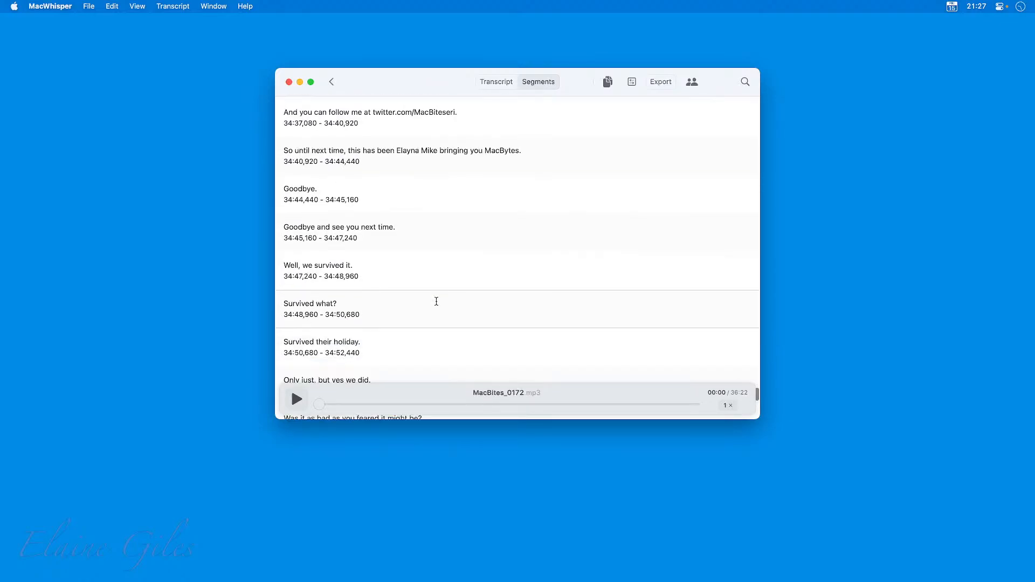
Assign the segments from 'Well, we survived it.' onward to speaker Siri
right_click(393, 275)
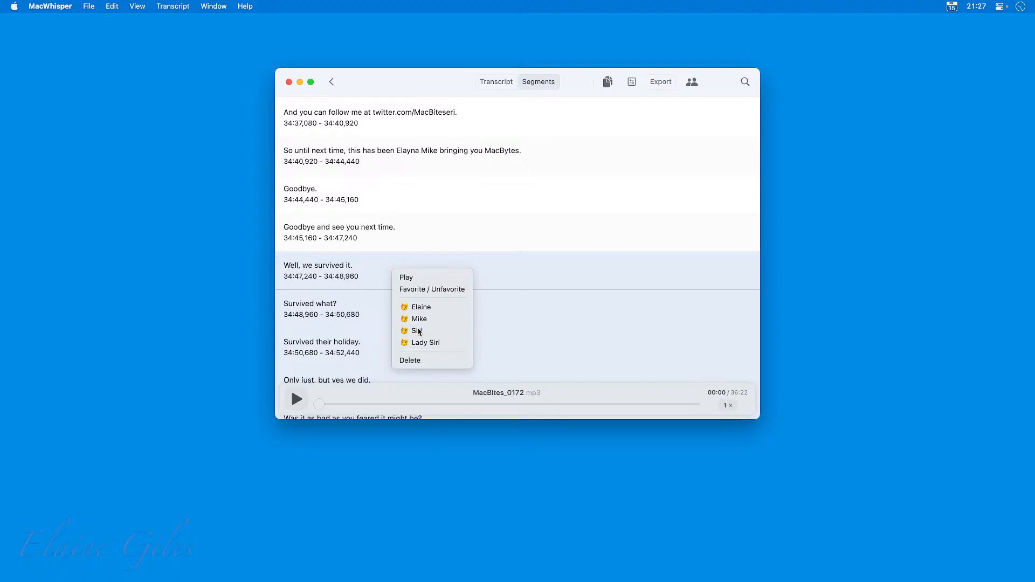
left_click(417, 331)
scroll(526, 342, "down", 3)
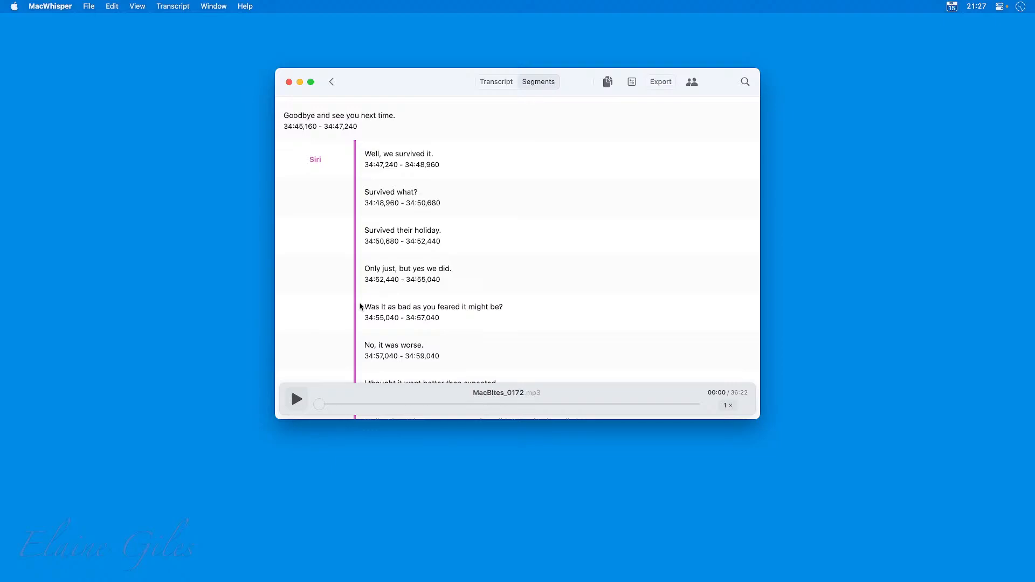
Select the 31:42–32:20 segments and assign them to speaker Mike
scroll(364, 308, "up", 5)
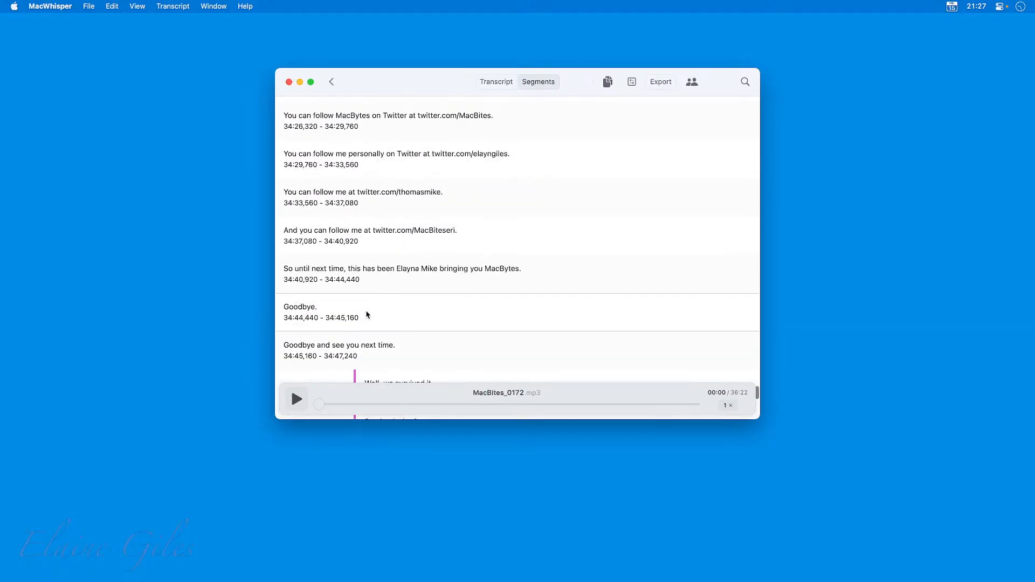
scroll(366, 315, "up", 15)
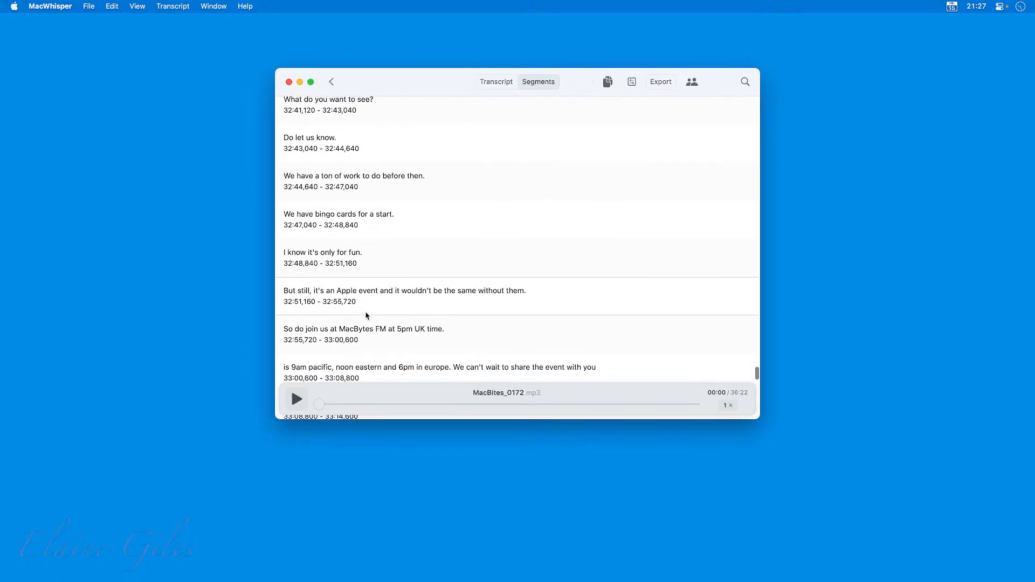
scroll(365, 315, "up", 10)
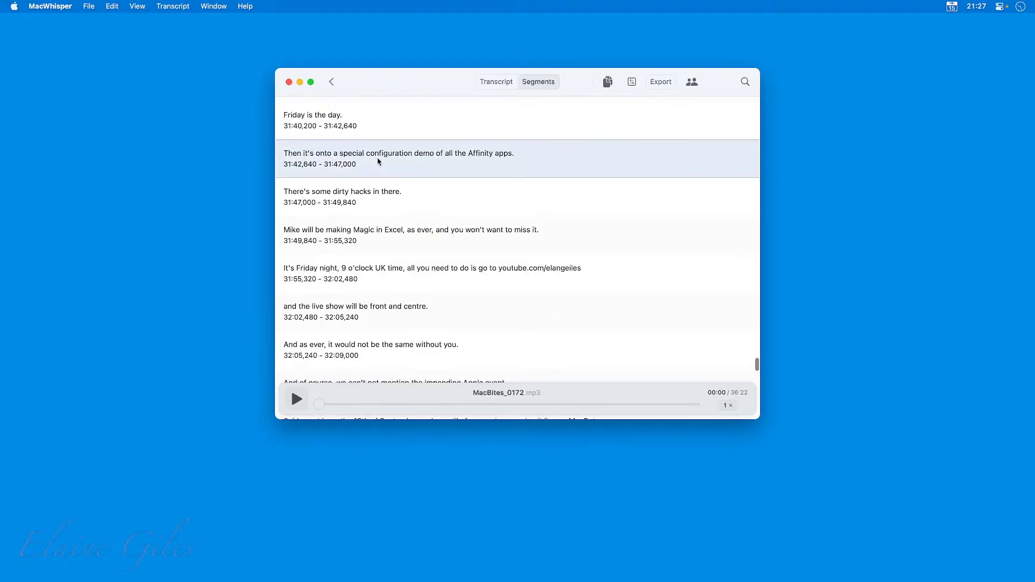
scroll(455, 359, "down", 3)
left_click(455, 334, "shift")
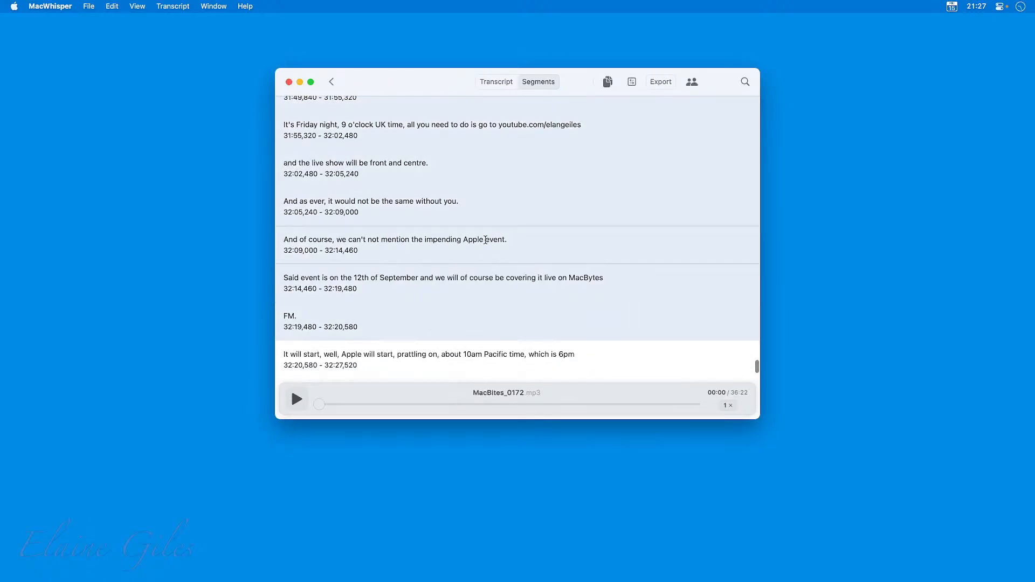
right_click(358, 313)
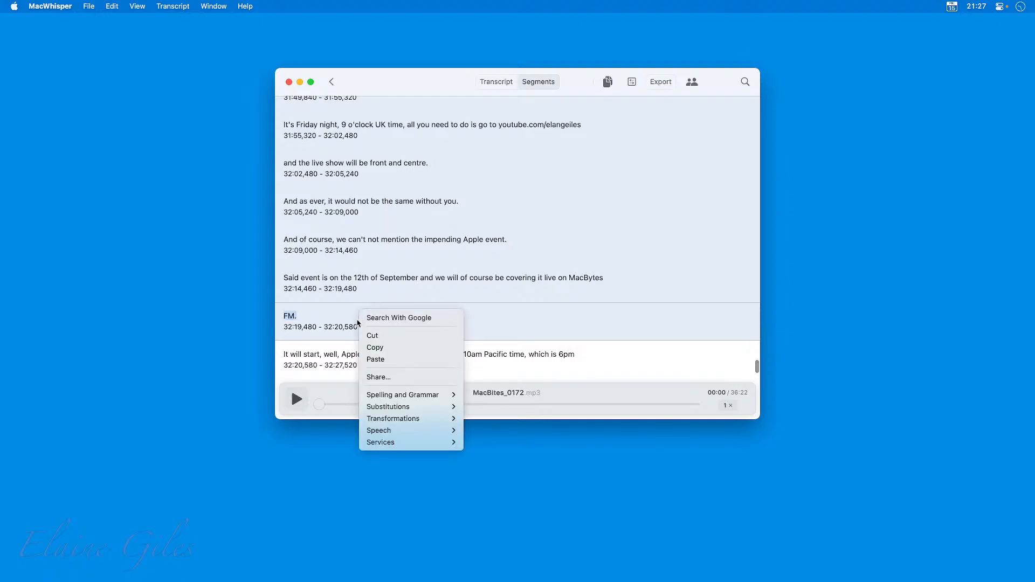
right_click(406, 190)
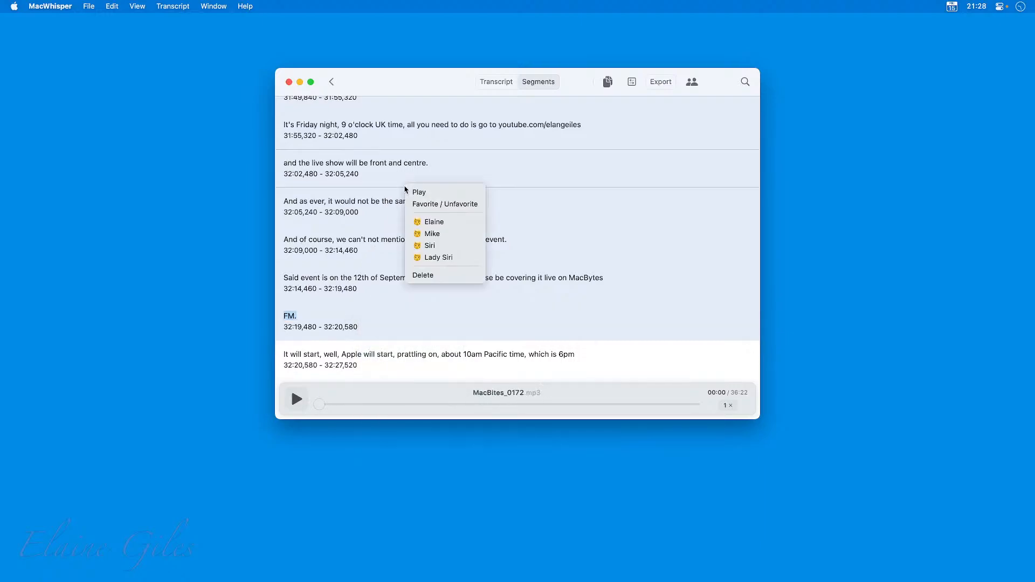
left_click(467, 236)
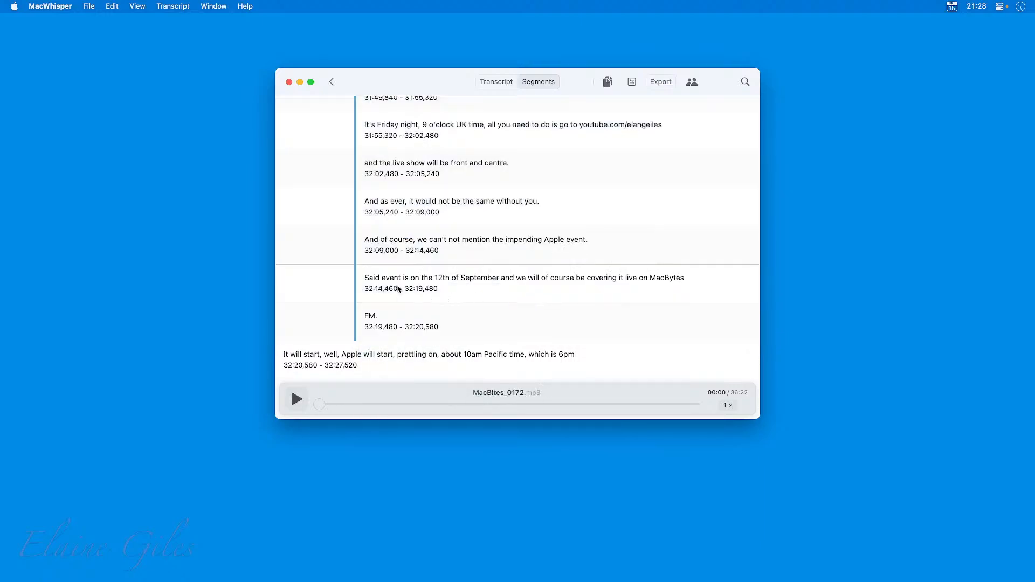
scroll(398, 289, "up", 5)
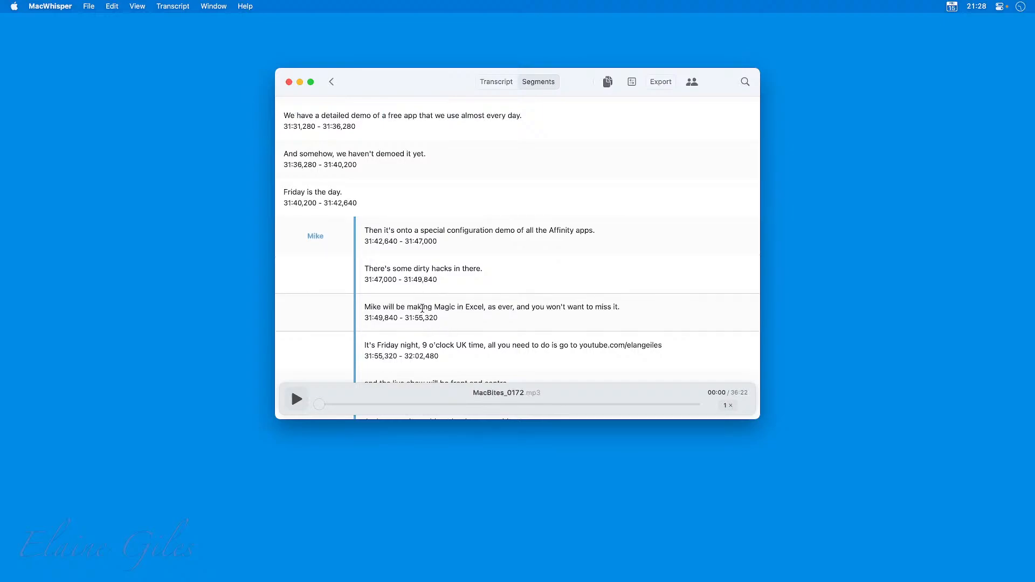
left_click(661, 81)
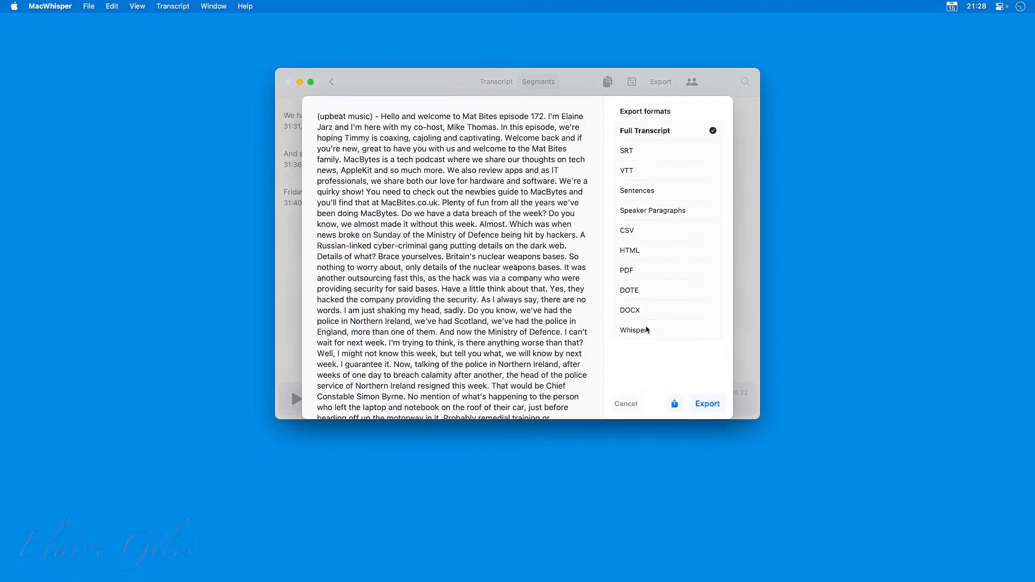
left_click(648, 313)
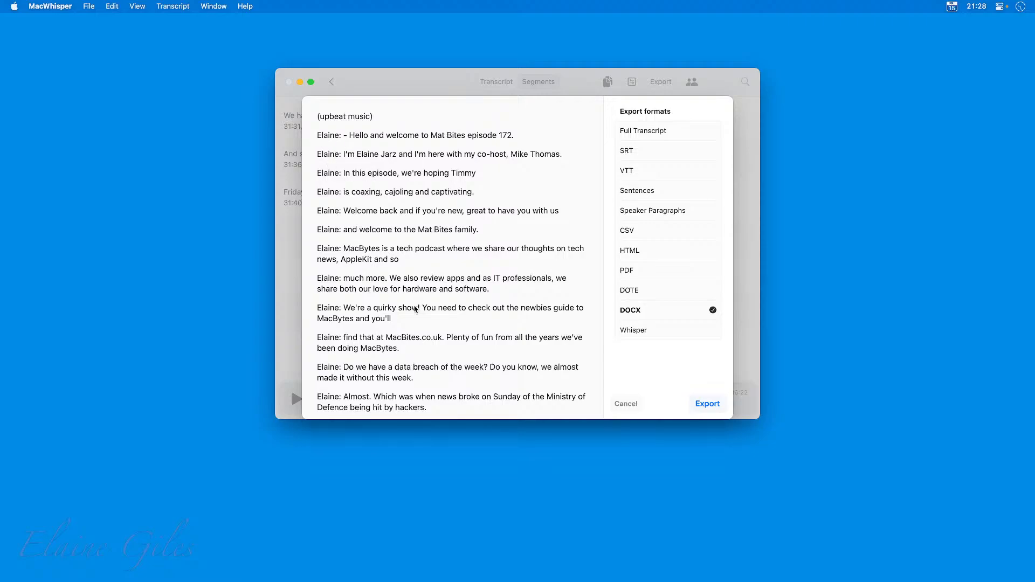
scroll(421, 302, "down", 15)
scroll(422, 302, "down", 20)
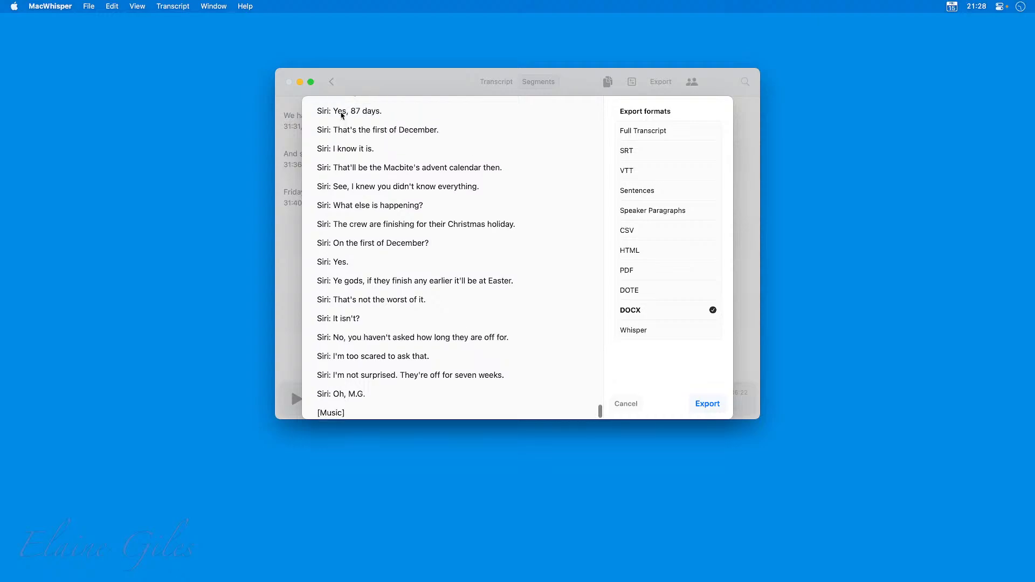
scroll(341, 116, "up", 4)
scroll(341, 117, "up", 8)
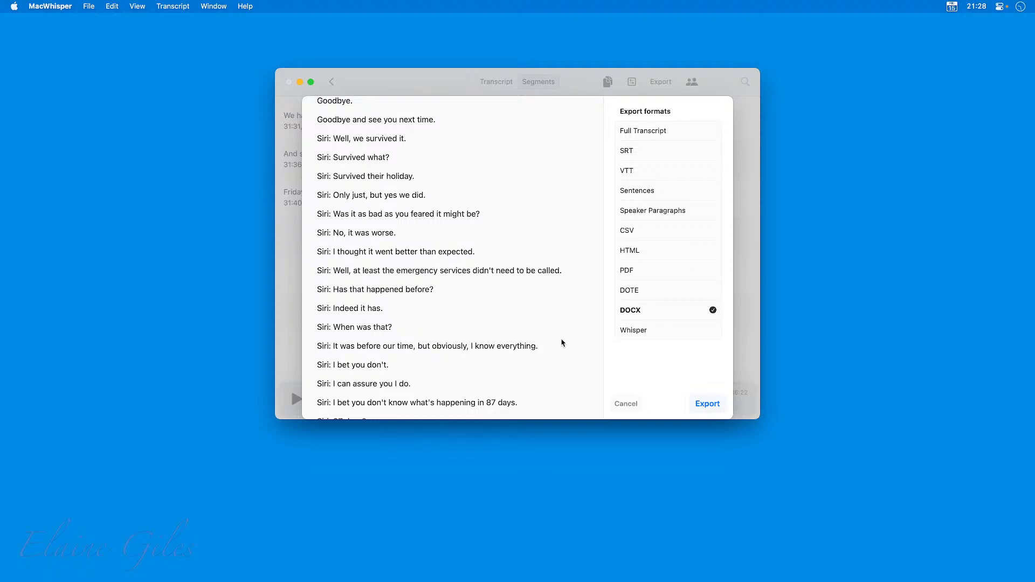
left_click(626, 404)
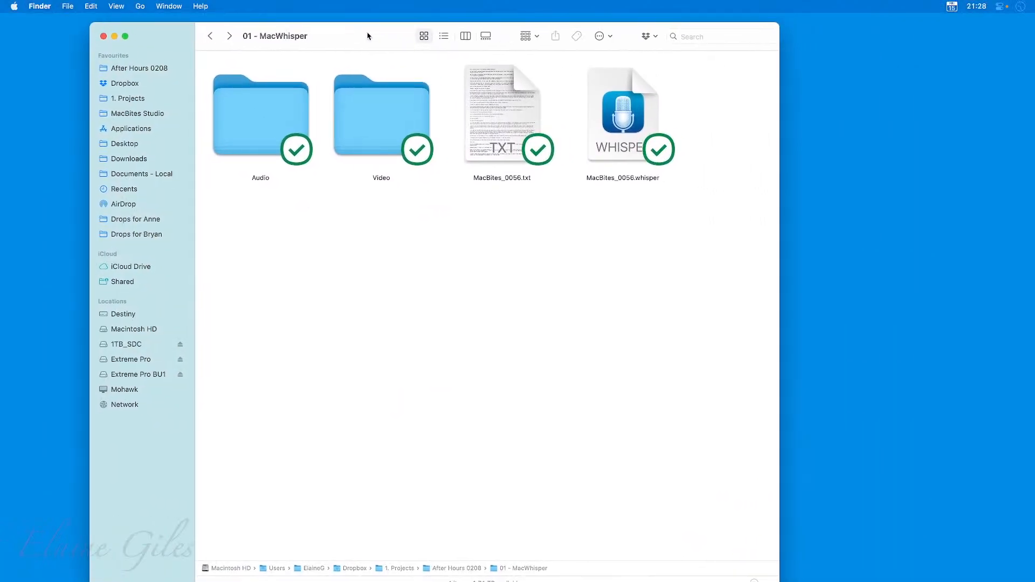
Open the Video folder and view Get Info for Preflight & Bonus Notes System.mp4
left_click(378, 124)
double_click(378, 124)
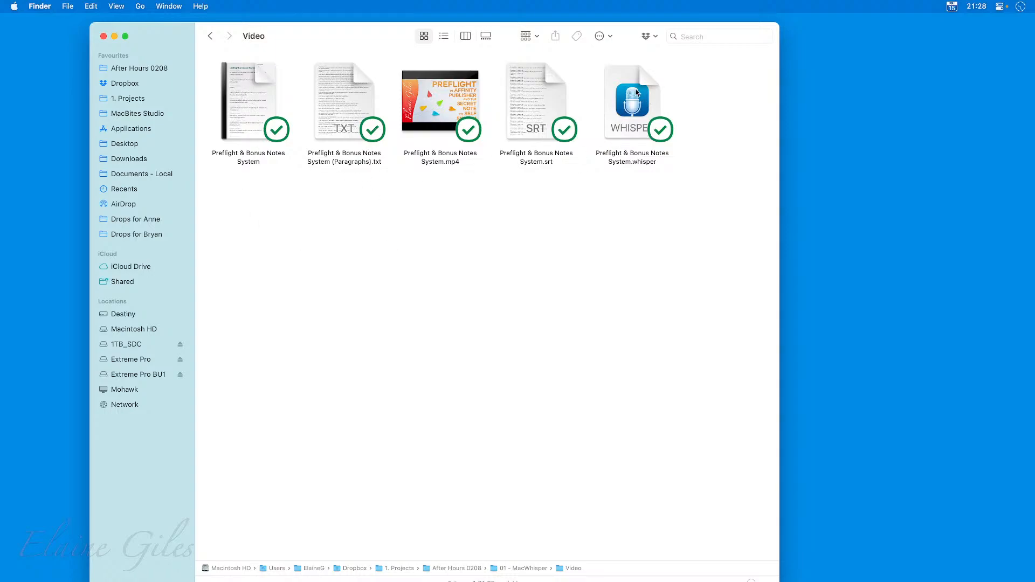
left_click(417, 82)
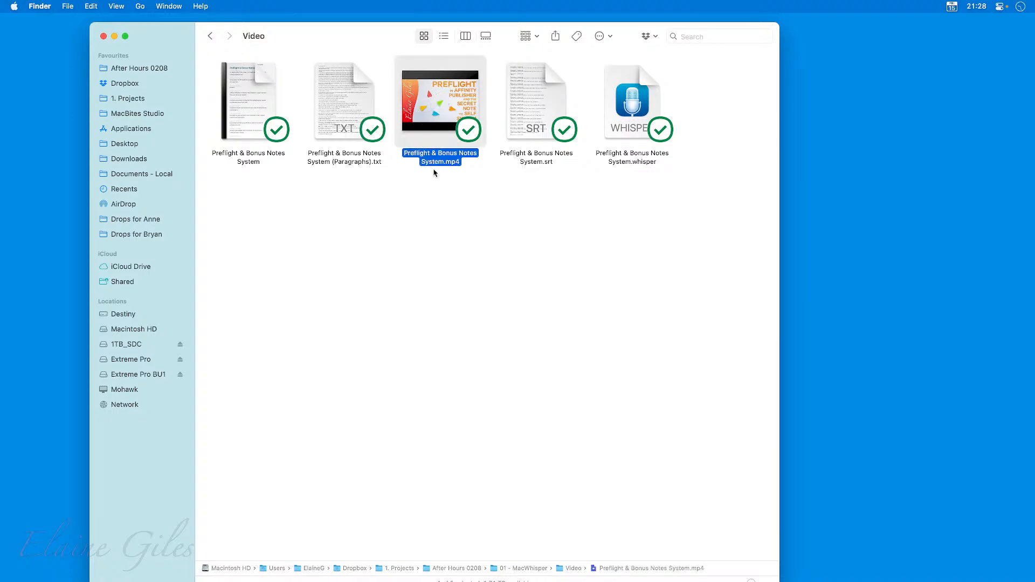
key("cmd+i")
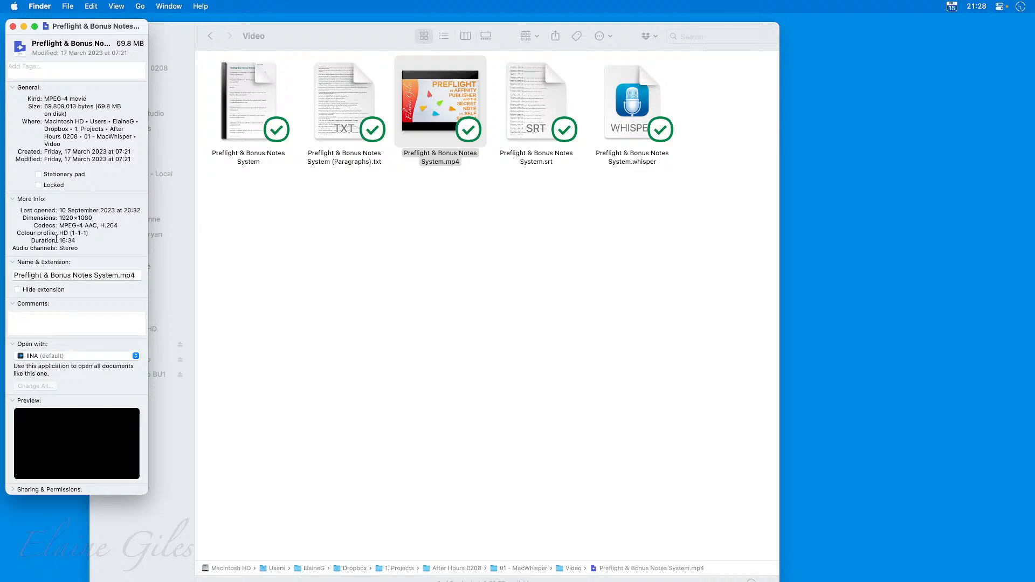
left_click(13, 26)
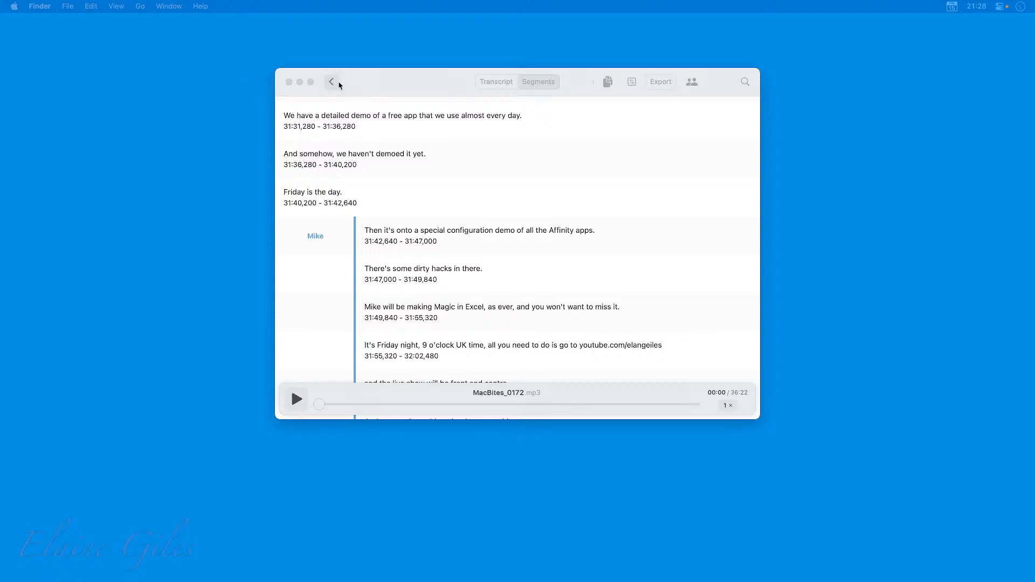
Discard the MacBites transcription and drop Preflight & Bonus Notes System.mp4 into MacWhisper
left_click(332, 81)
left_click(518, 292)
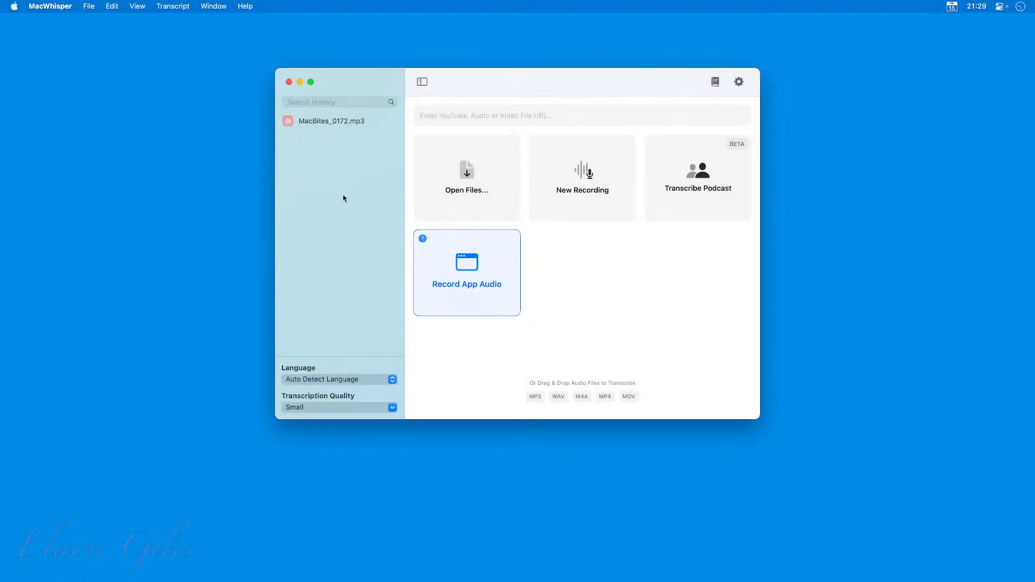
left_click_drag(16, 321, 587, 199)
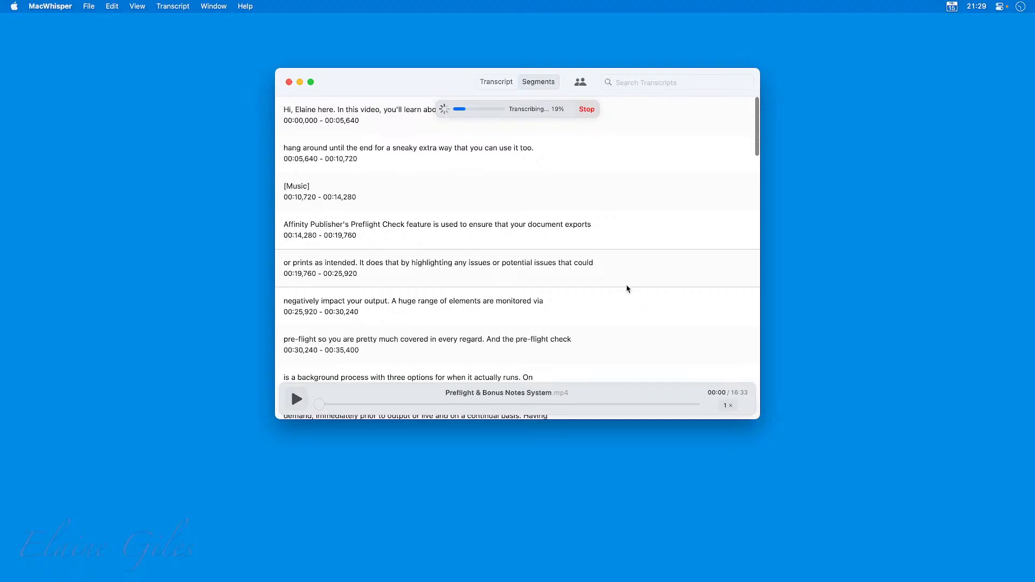
Follow the Preflight video's timed segments as the 16:33 transcription completes
scroll(634, 358, "down", 5)
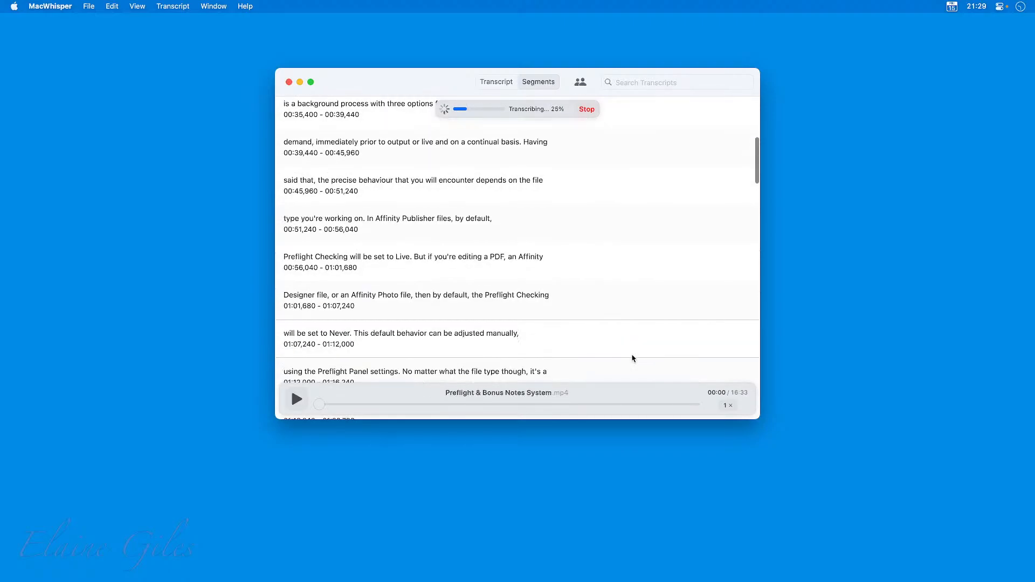
scroll(633, 359, "down", 3)
scroll(633, 359, "down", 10)
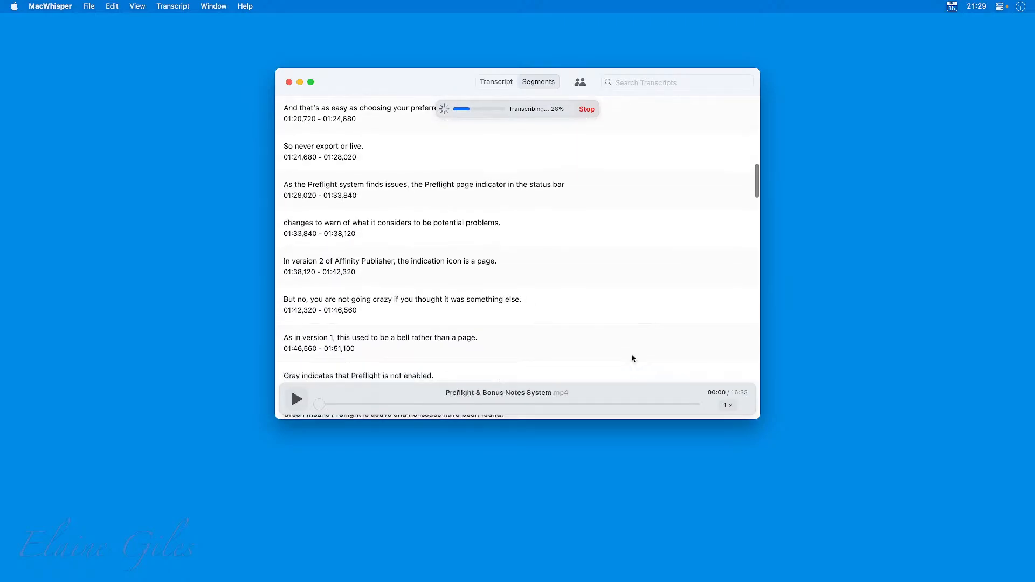
scroll(633, 359, "down", 10)
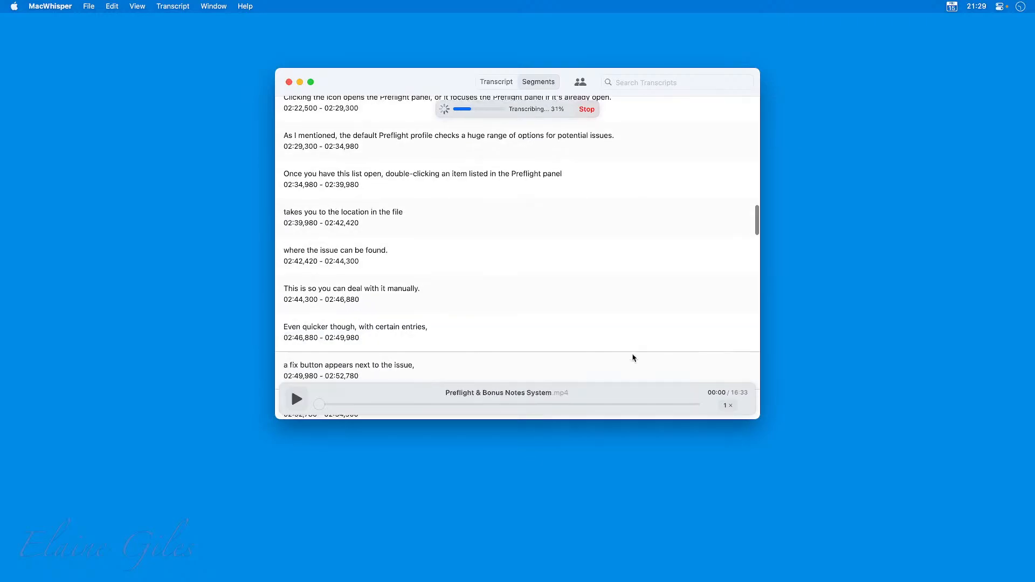
scroll(633, 358, "down", 12)
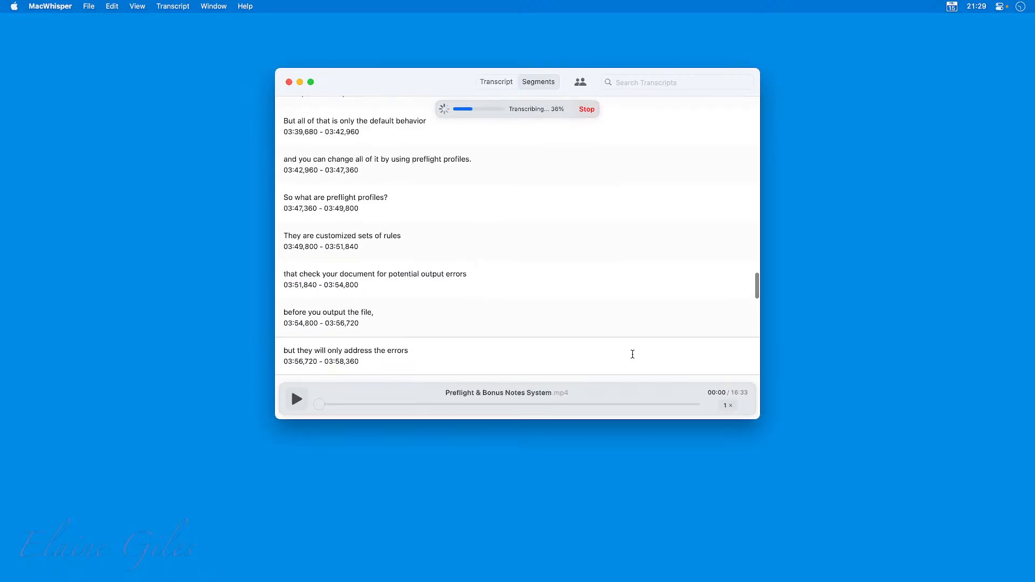
scroll(633, 356, "down", 10)
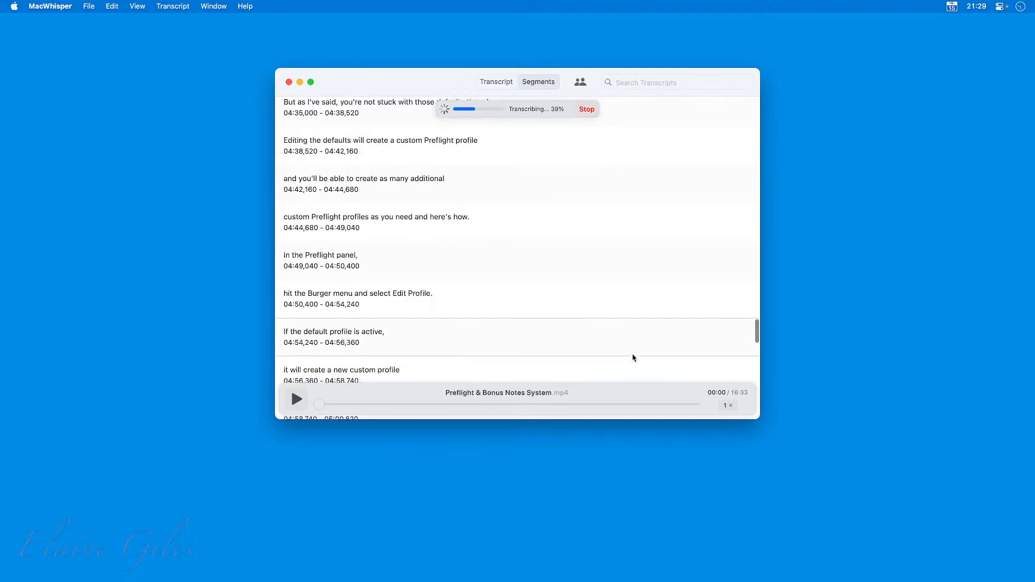
scroll(633, 356, "down", 1)
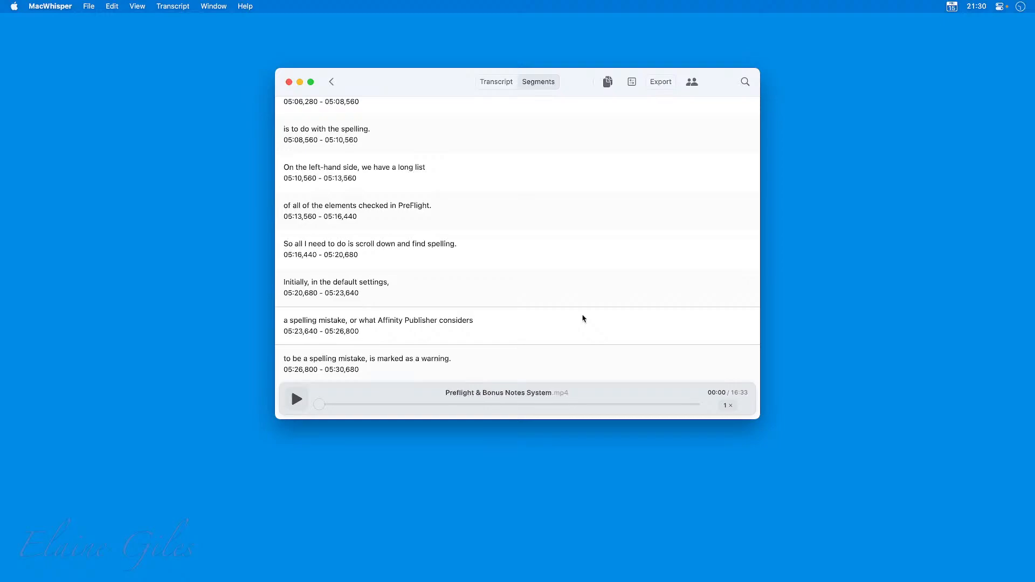
scroll(554, 277, "up", 20)
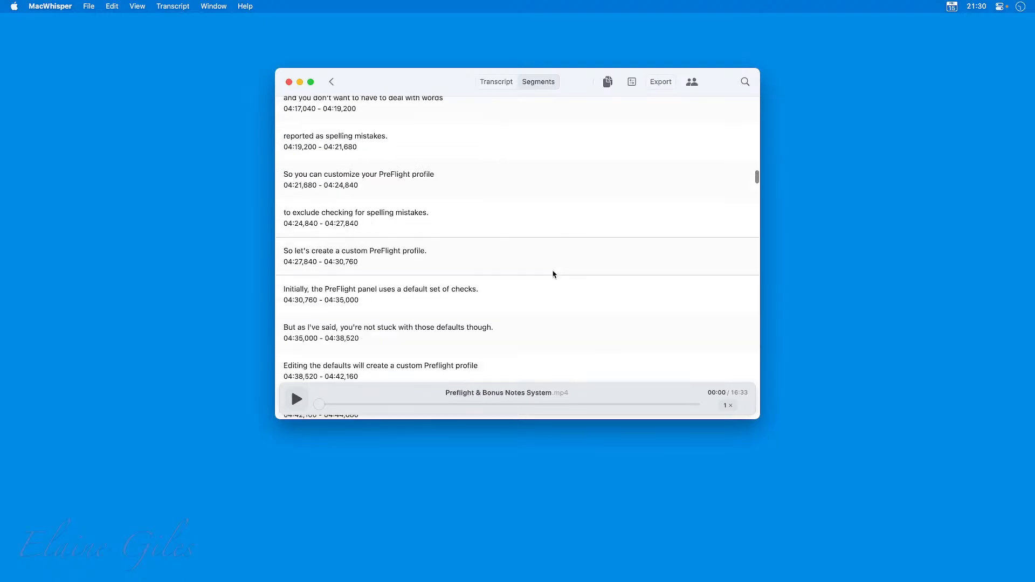
scroll(553, 275, "up", 20)
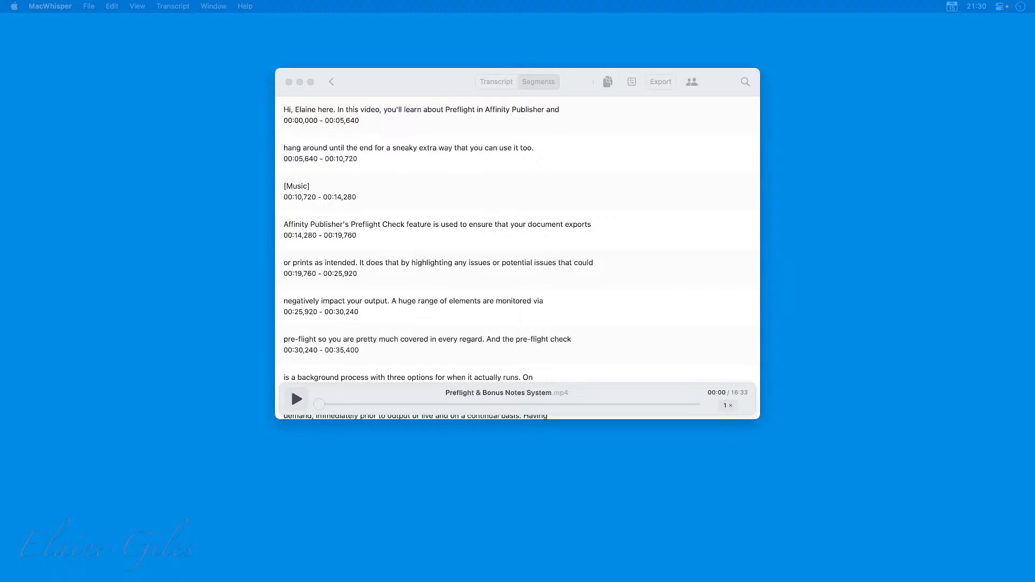
Open Preflight & Bonus Notes System.mp4 from the untitled folder in IINA
left_click_drag(0, 261, 411, 390)
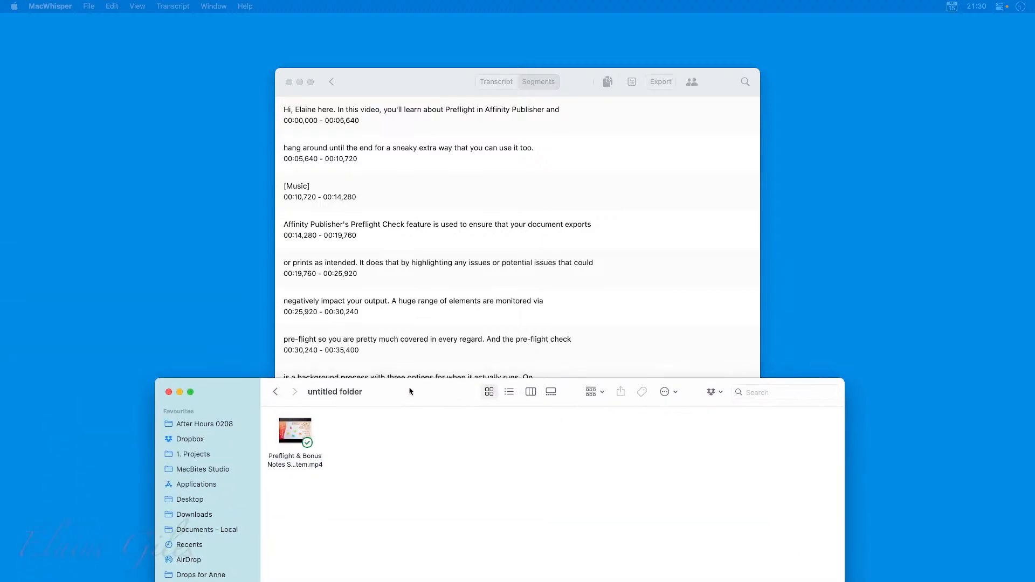
right_click(305, 447)
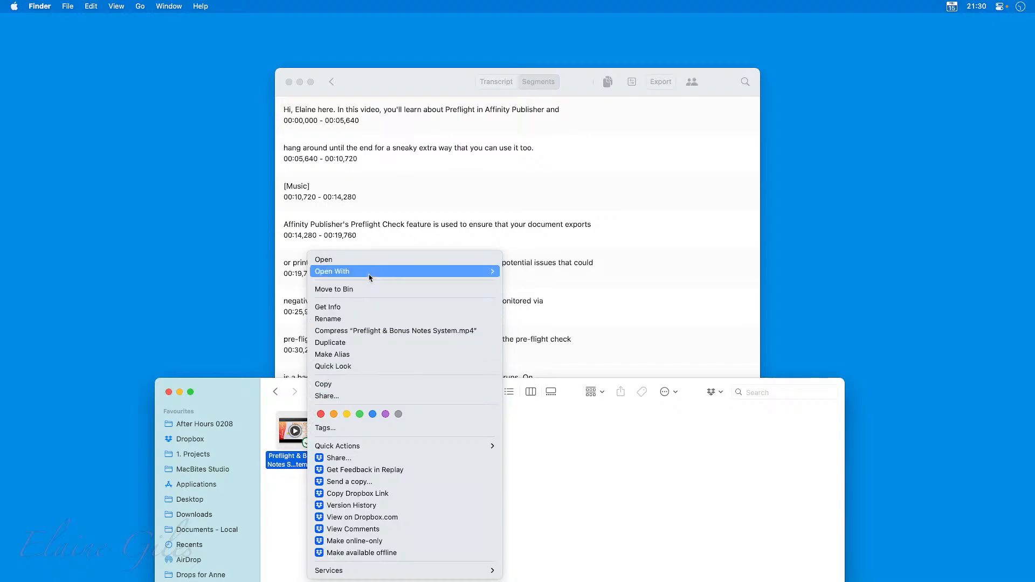
mouse_move(370, 278)
left_click(562, 273)
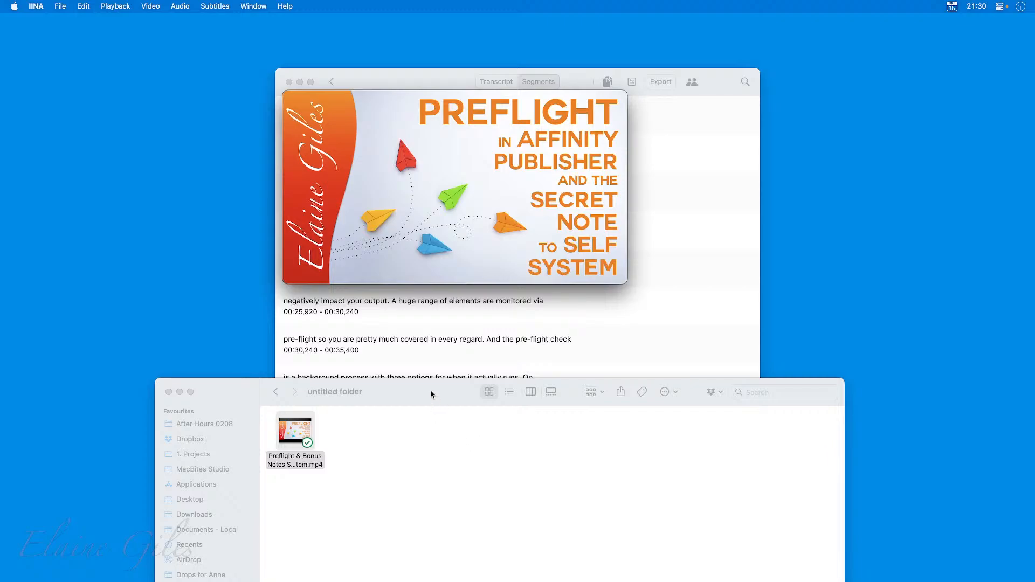
Place the IINA player top-right and the MacWhisper window up-left
mouse_move(492, 233)
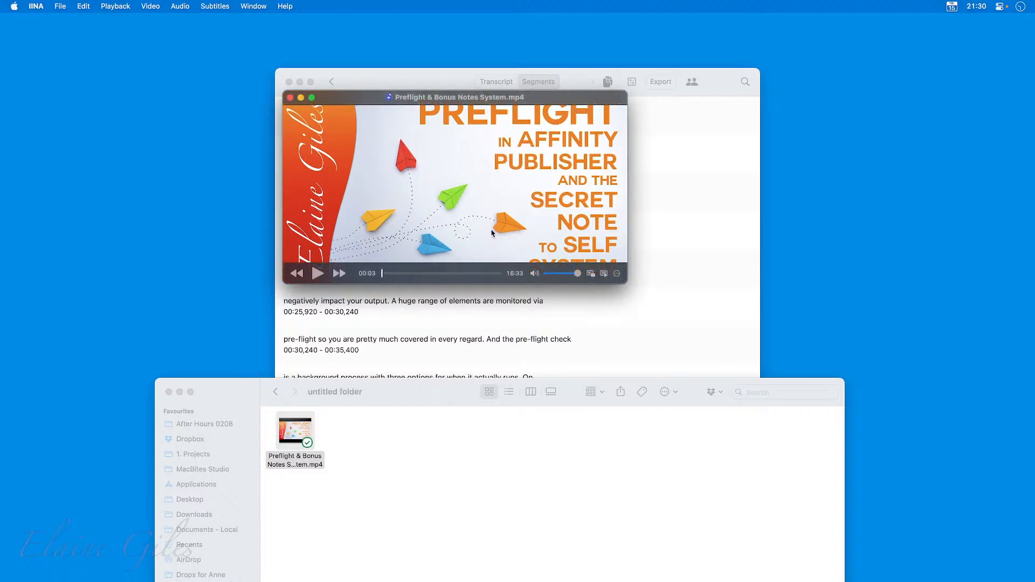
left_click_drag(351, 98, 750, 32)
left_click_drag(405, 82, 264, 41)
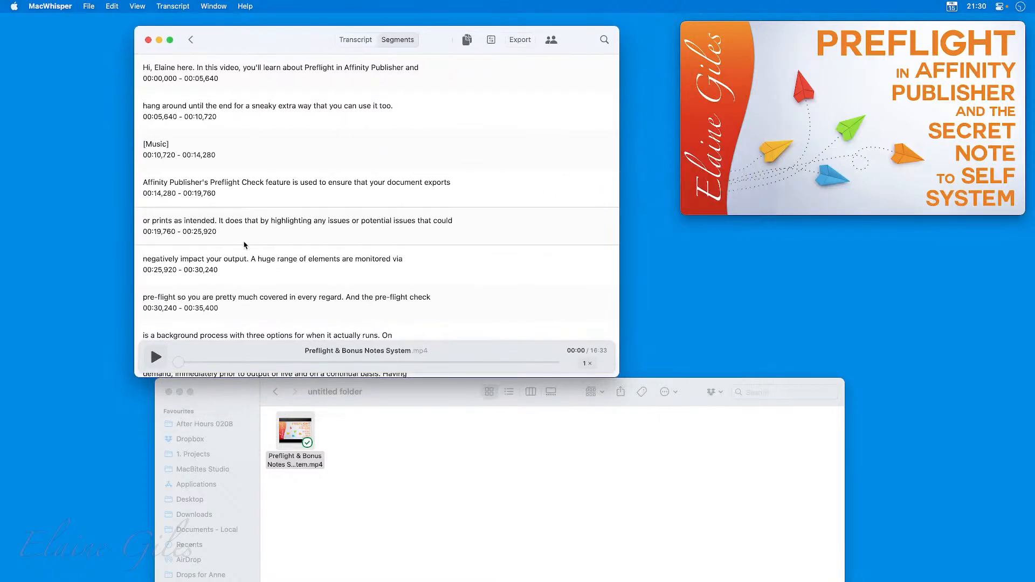
Save the segments as Preflight & Bonus Notes System.srt in Video > untitled folder
left_click(366, 41)
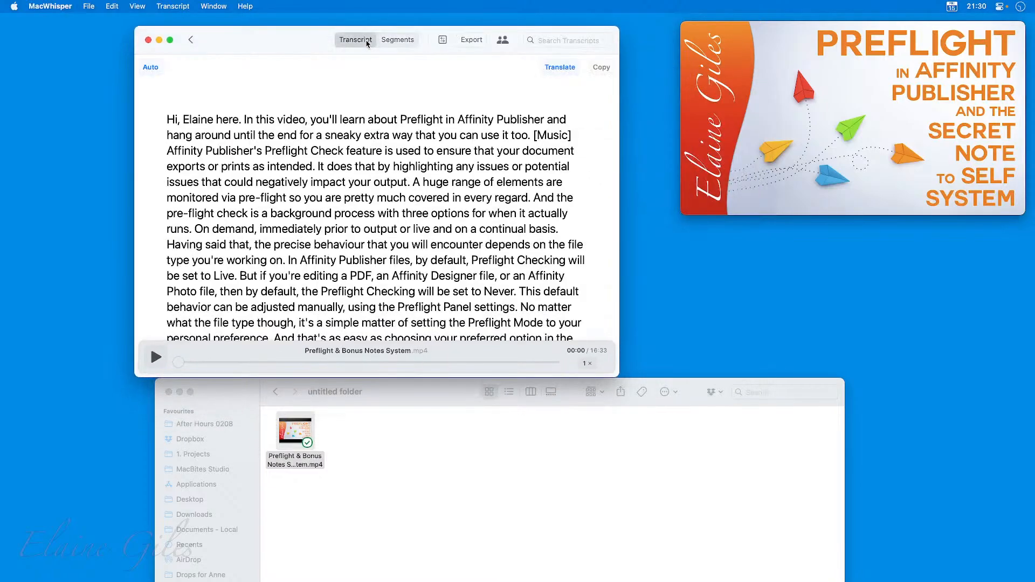
left_click(397, 40)
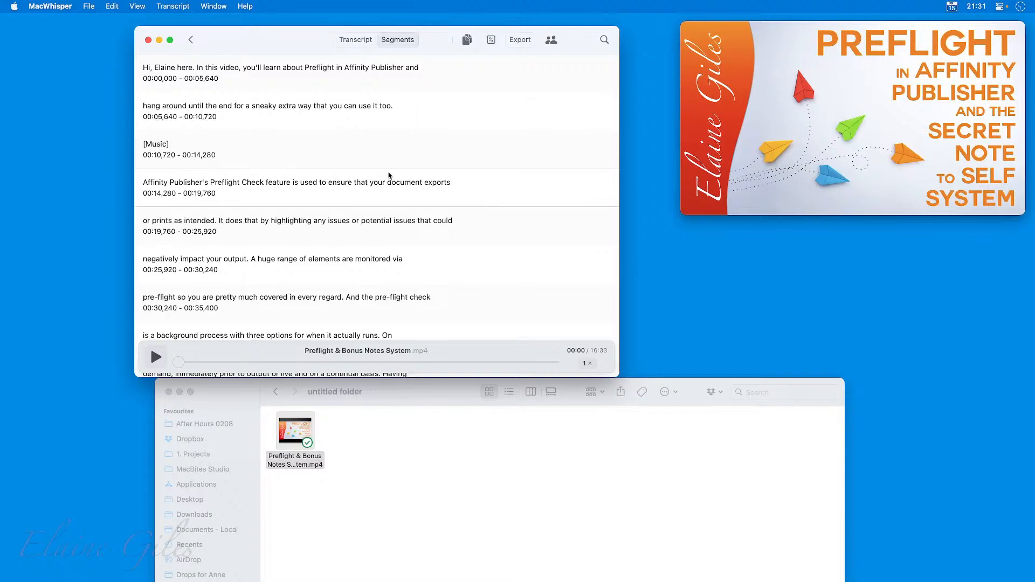
left_click(521, 40)
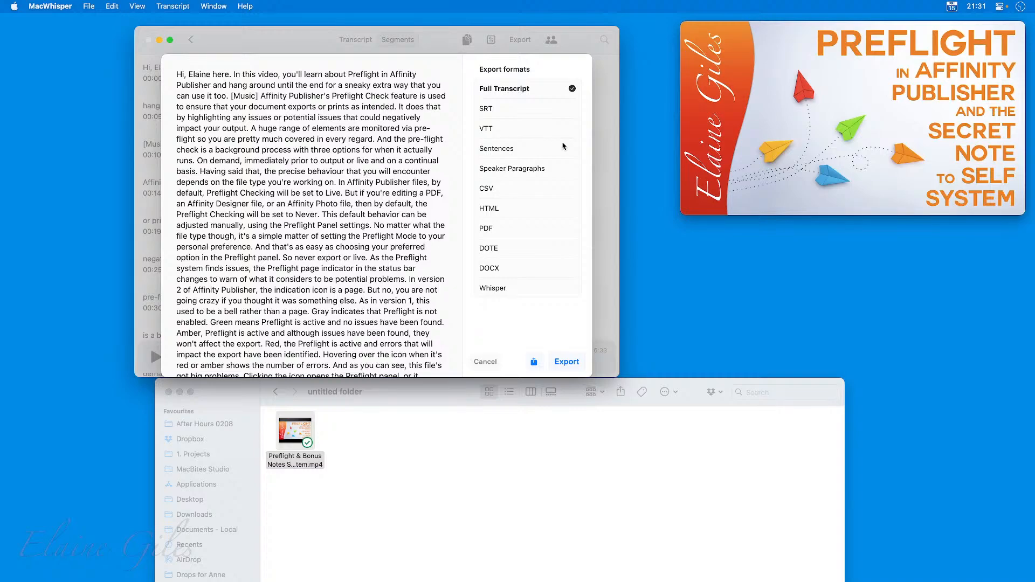
left_click(522, 112)
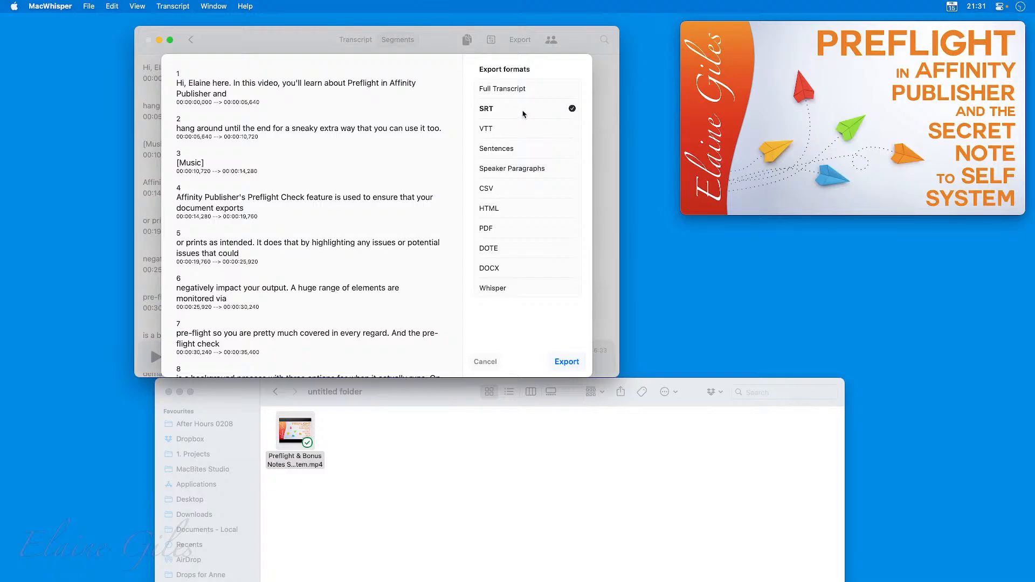
left_click(566, 362)
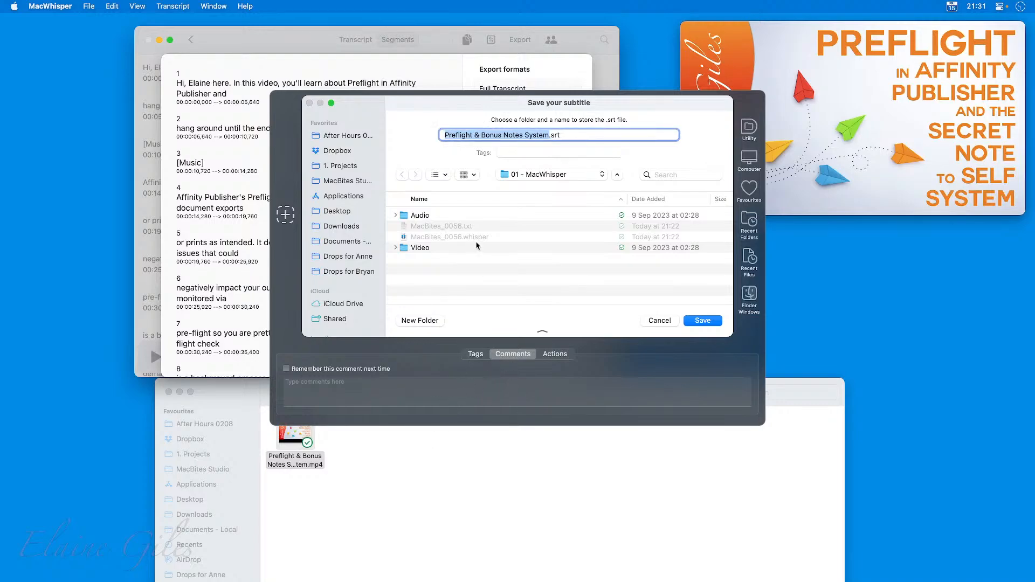
double_click(424, 250)
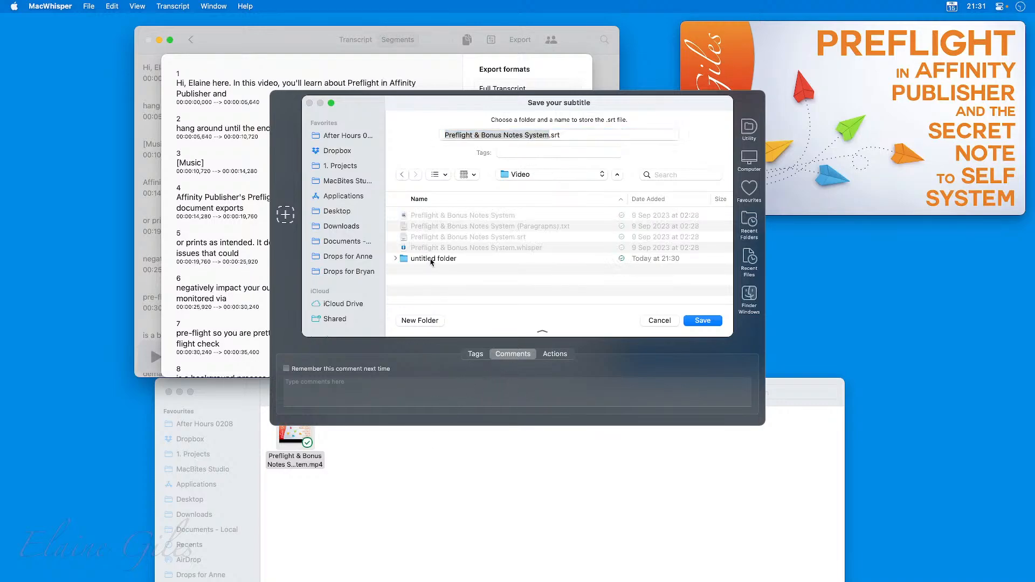
double_click(431, 259)
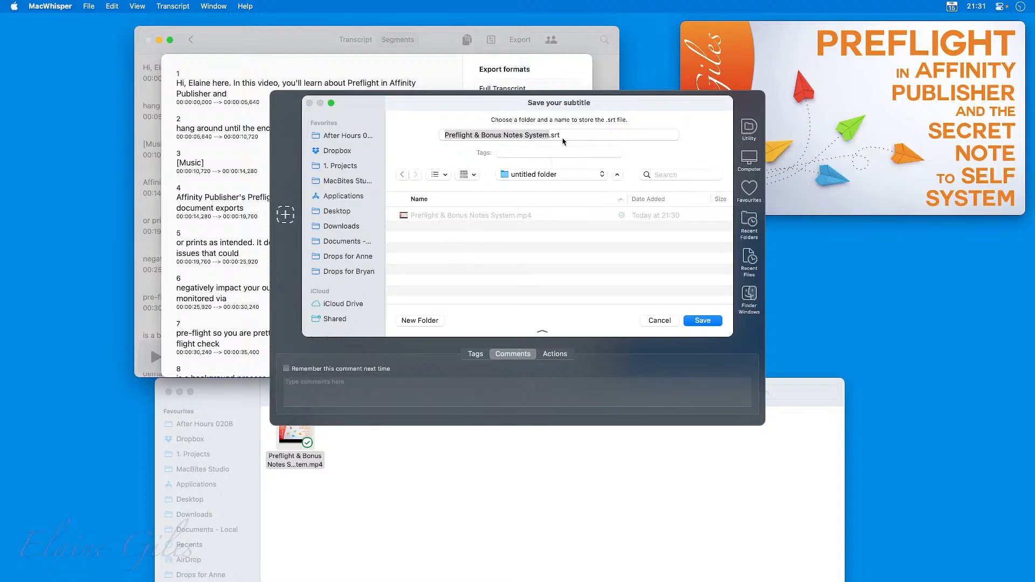
left_click(711, 321)
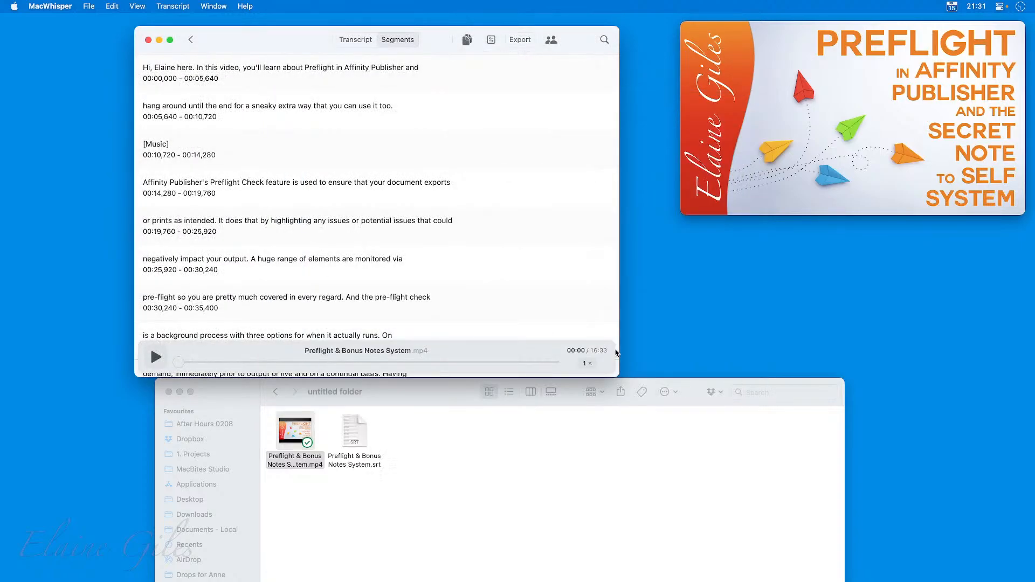
Check the new SRT beside the mp4 in Finder, briefly play the video, then quit IINA
left_click(361, 491)
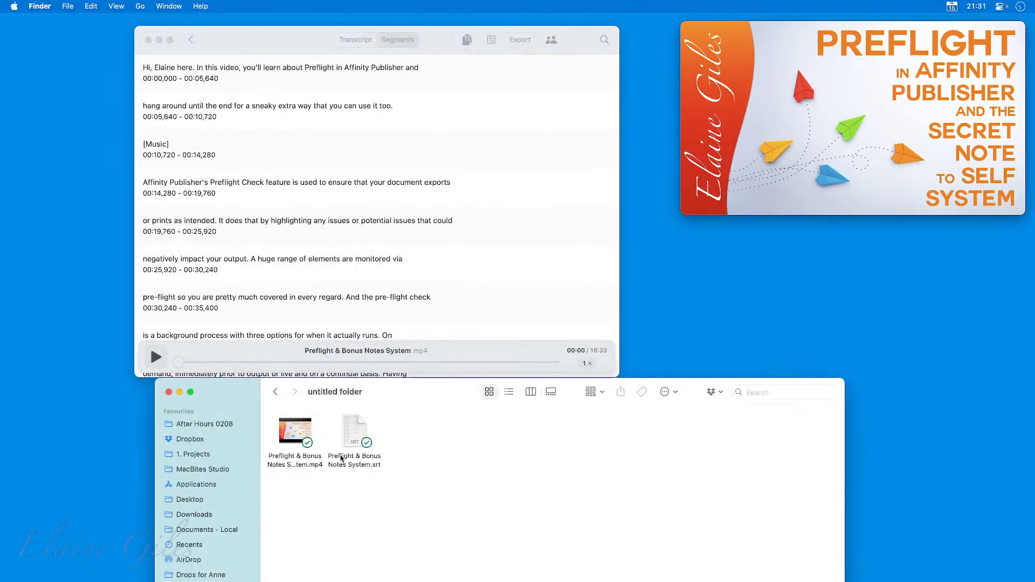
left_click(349, 437)
left_click(281, 430)
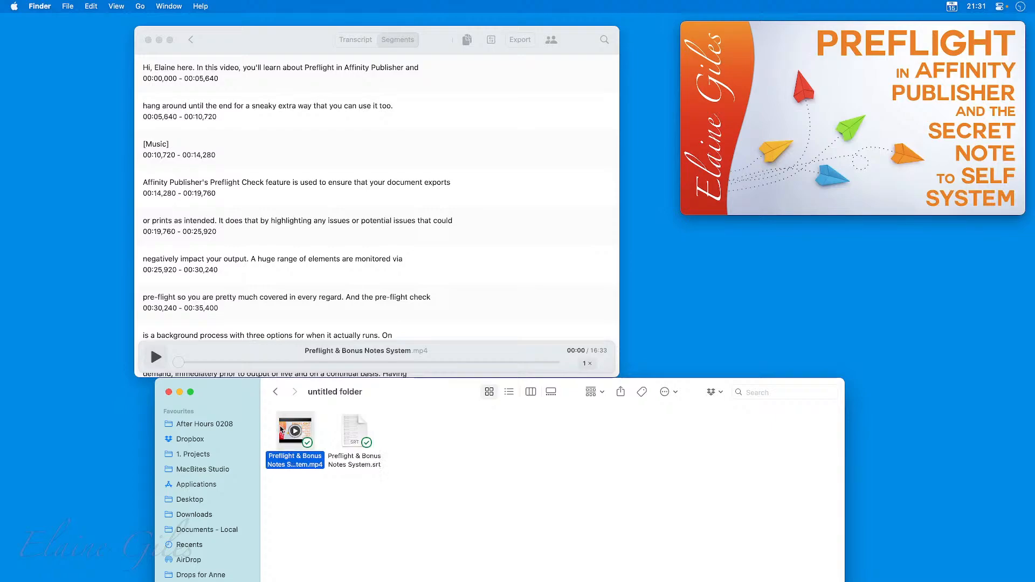
left_click(339, 431)
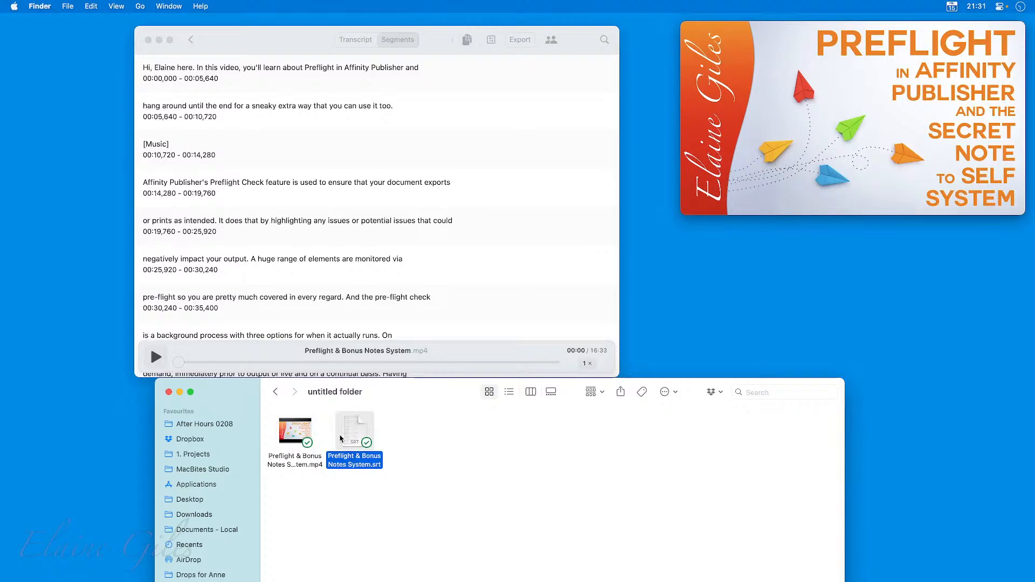
mouse_move(732, 170)
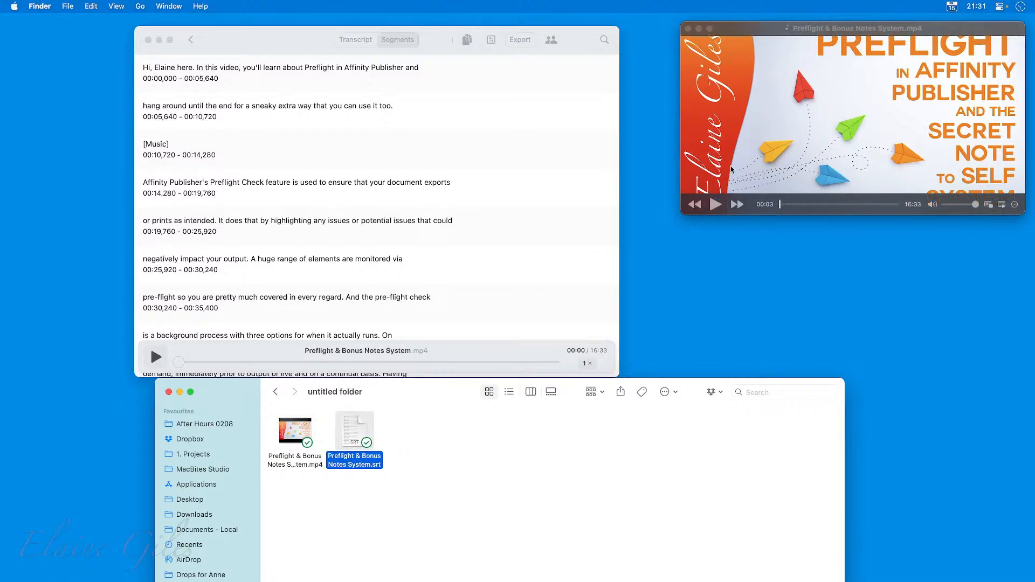
left_click(716, 205)
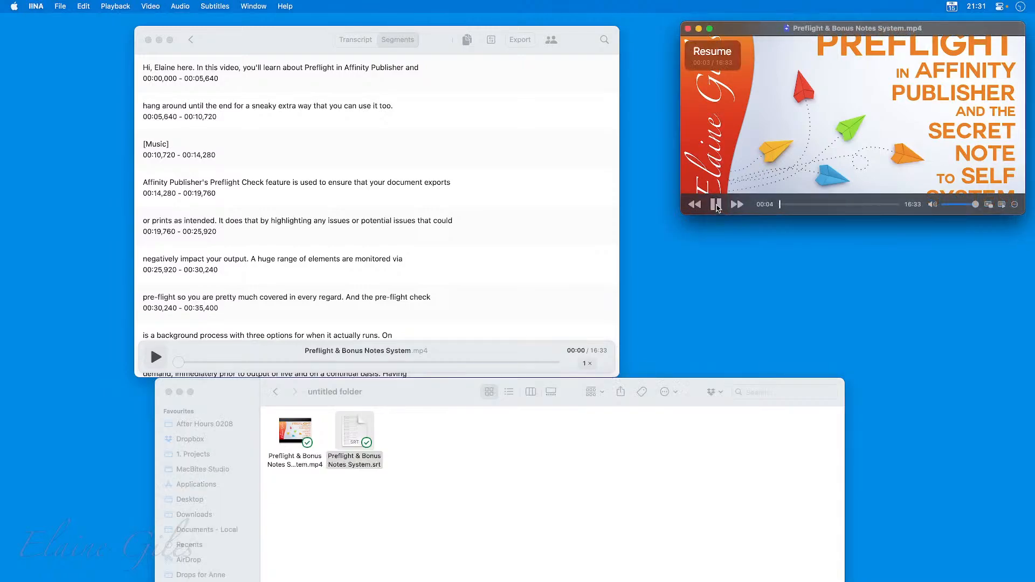
left_click(716, 205)
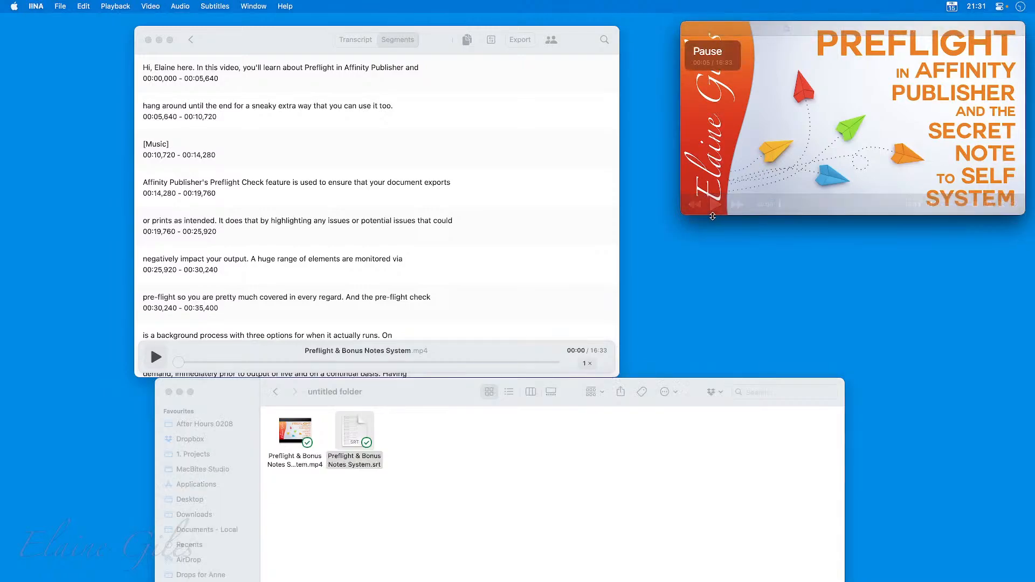
key("super+q")
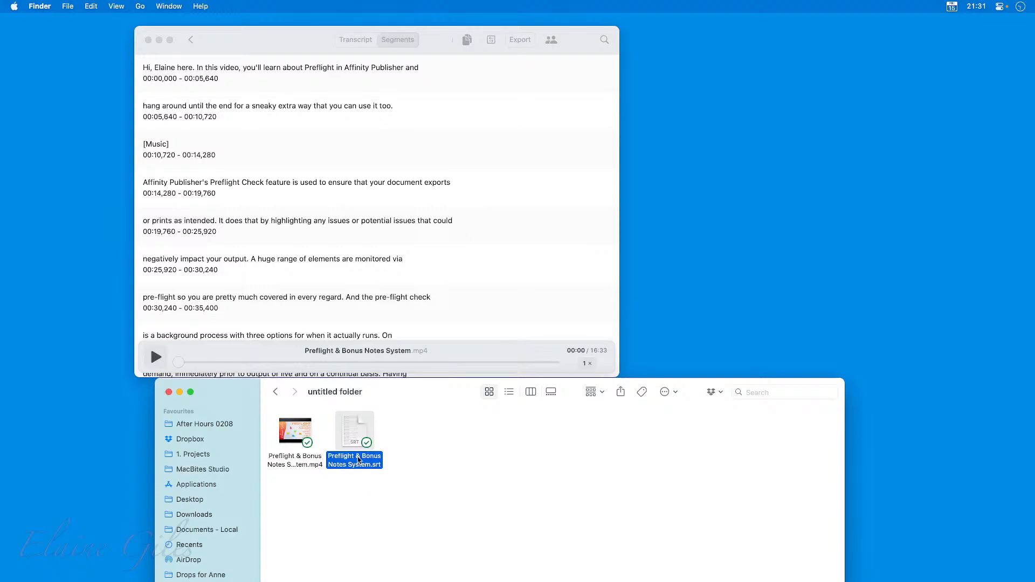
Reopen the mp4 in IINA with SRT captions and seek to about 02:40
double_click(300, 426)
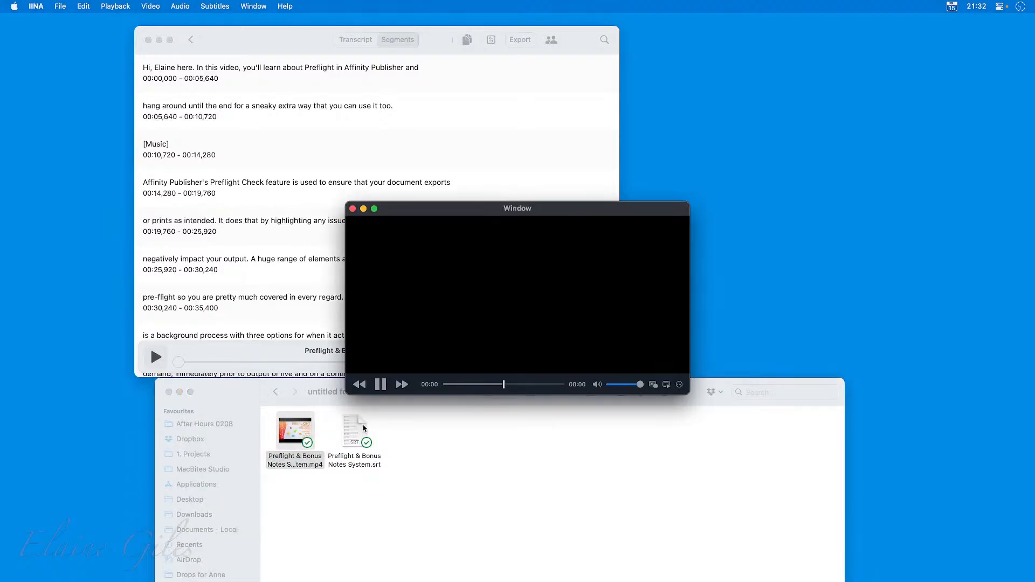
left_click_drag(429, 163, 645, 52)
left_click(508, 323)
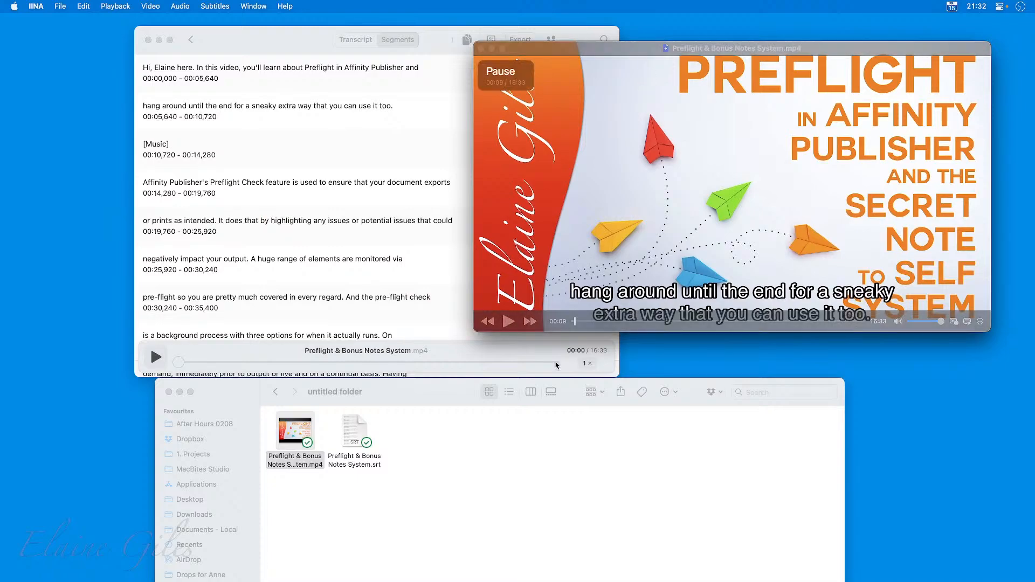
mouse_move(770, 334)
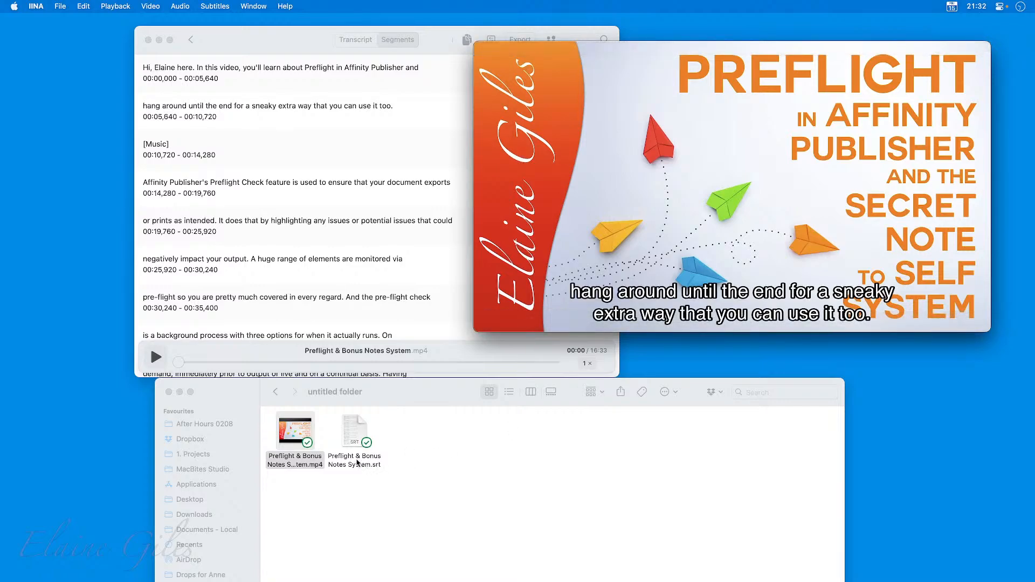
left_click(352, 430)
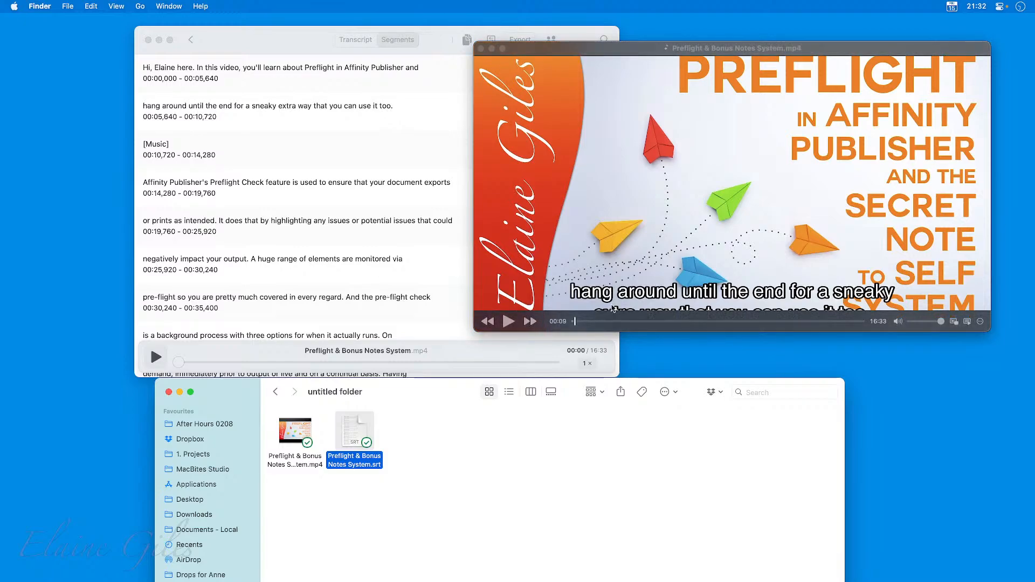
left_click(619, 324)
Pause at 02:41 and toggle the SRT subtitle track off and back on in IINA
key("space")
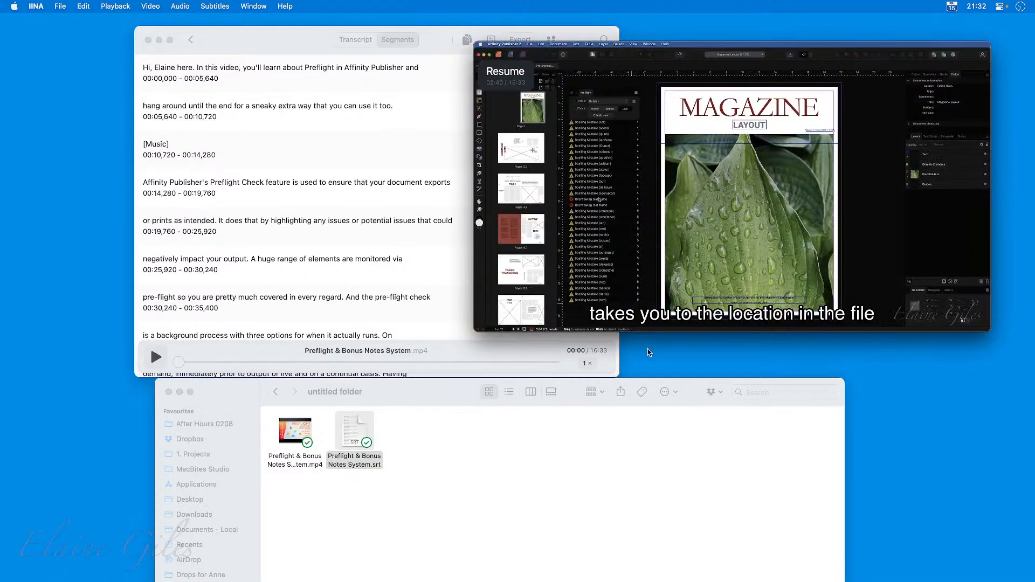
key("space")
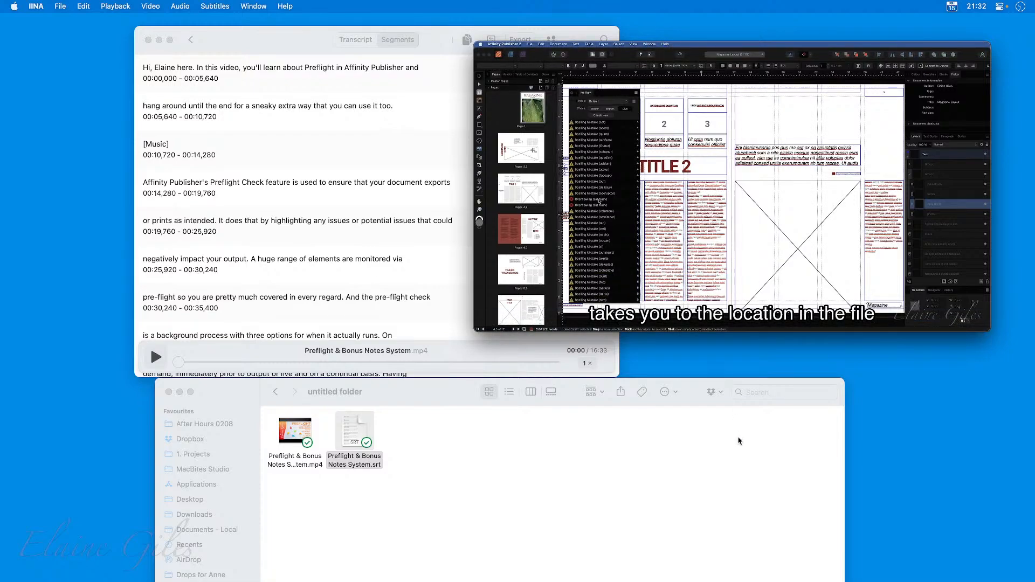
key("super+v")
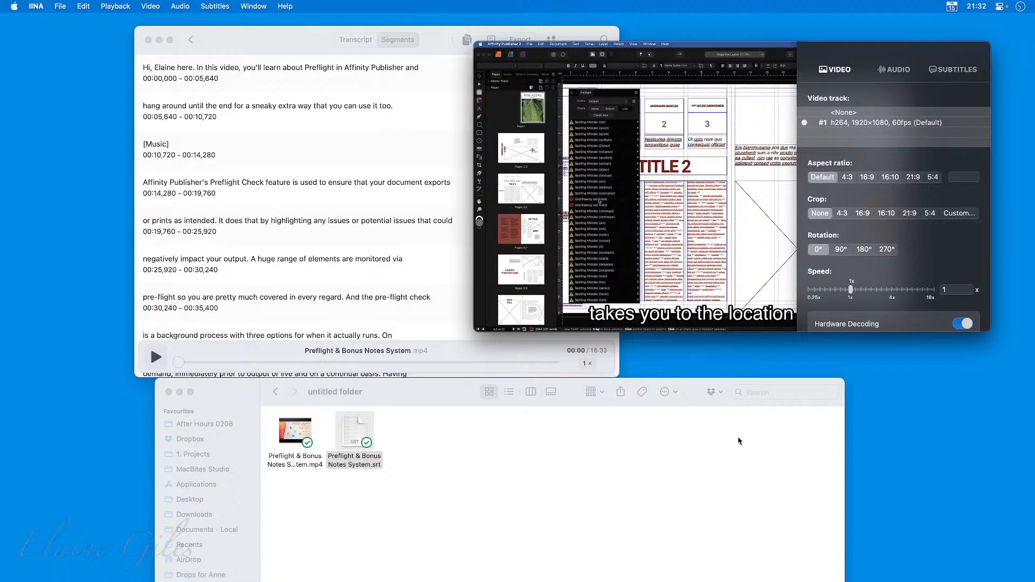
left_click(954, 72)
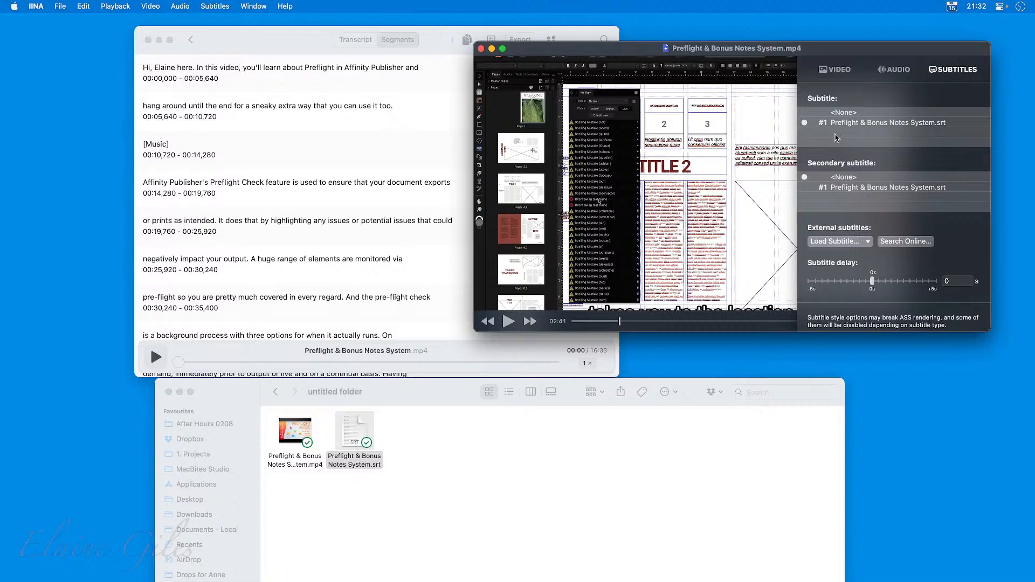
left_click(815, 113)
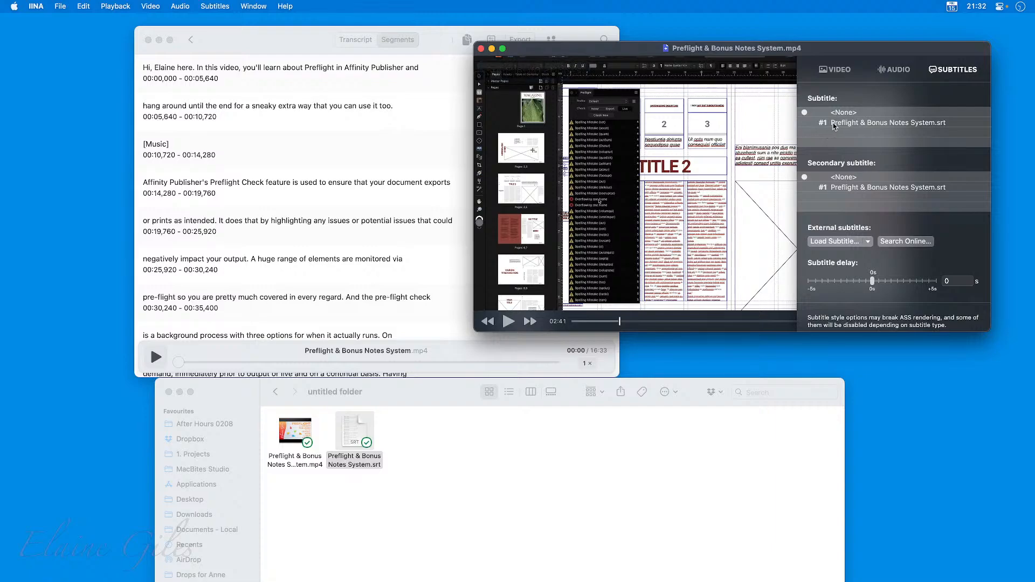
left_click(834, 123)
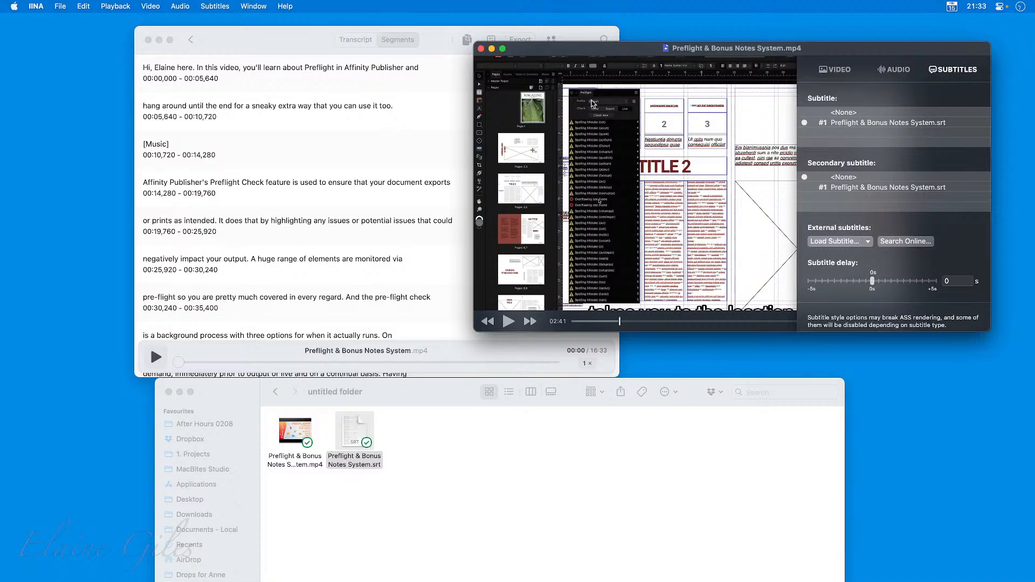
Move MacWhisper aside to watch the subtitled video, then quit IINA
left_click(270, 39)
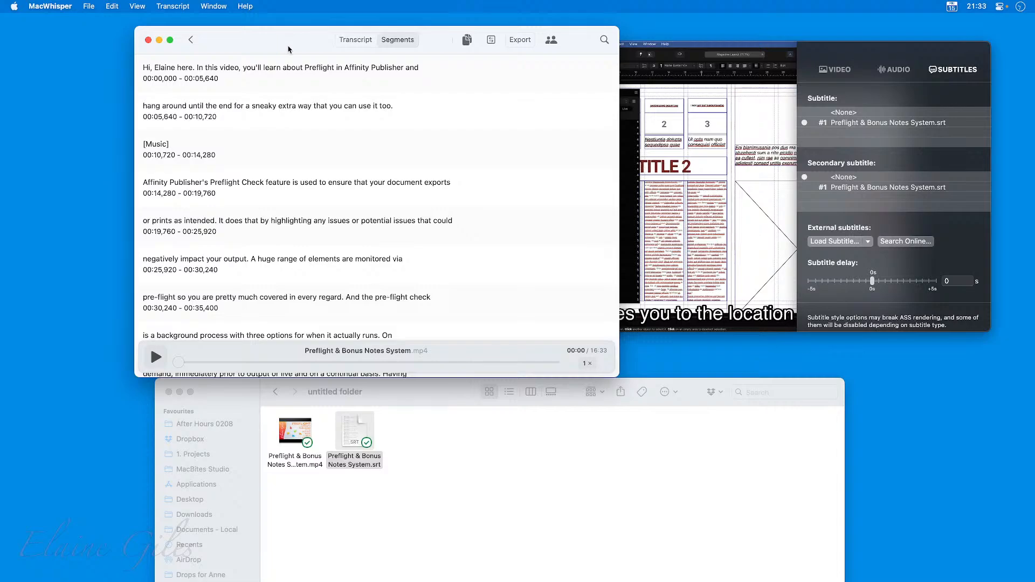
left_click_drag(292, 45, 158, 20)
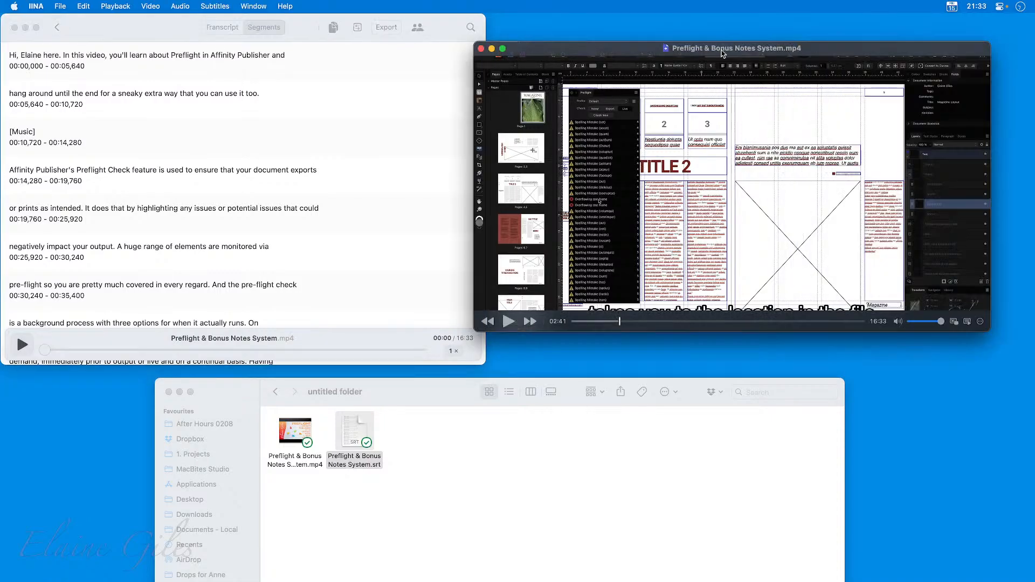
left_click(780, 168)
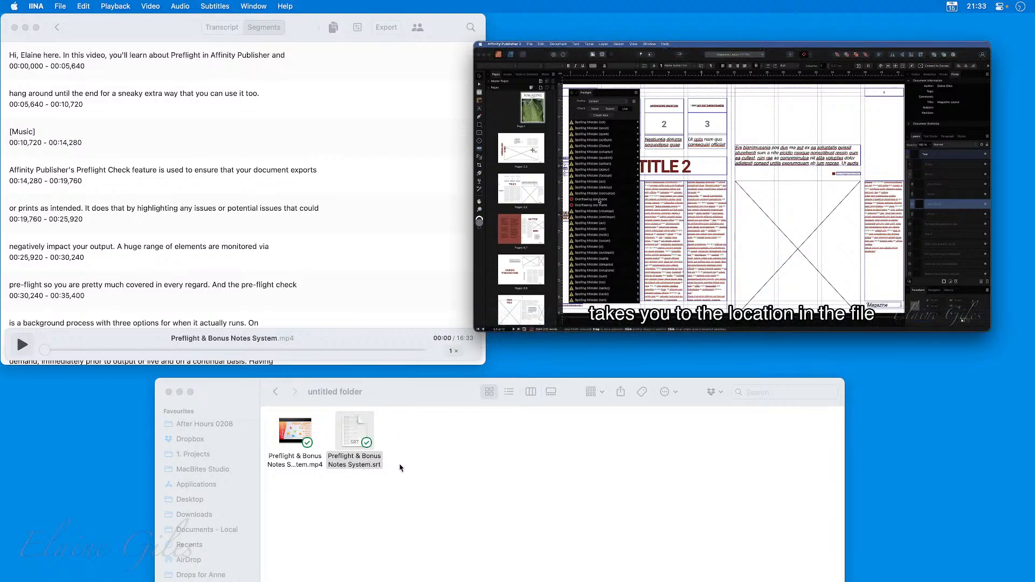
left_click(425, 399)
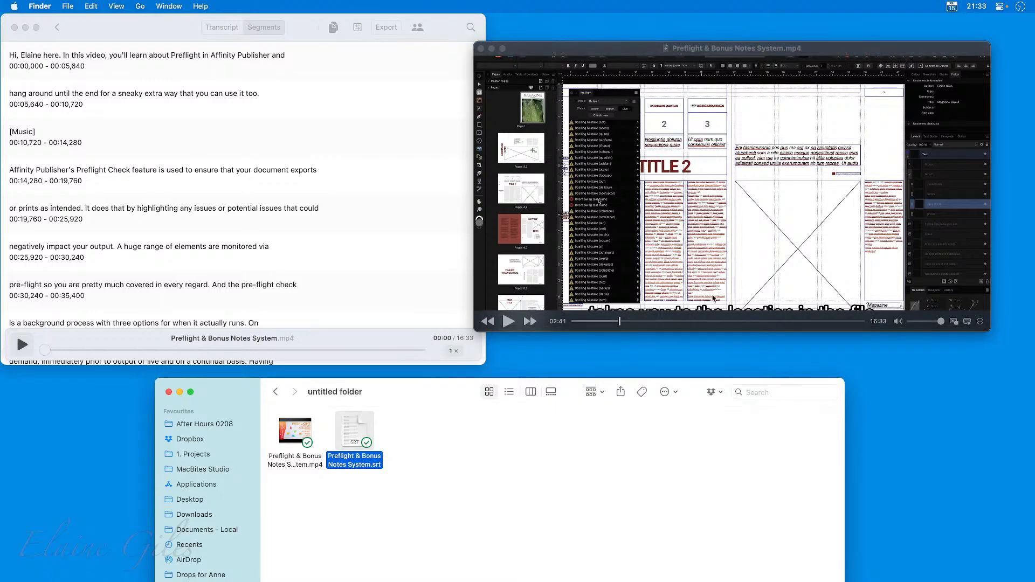
left_click(705, 185)
key("super+q")
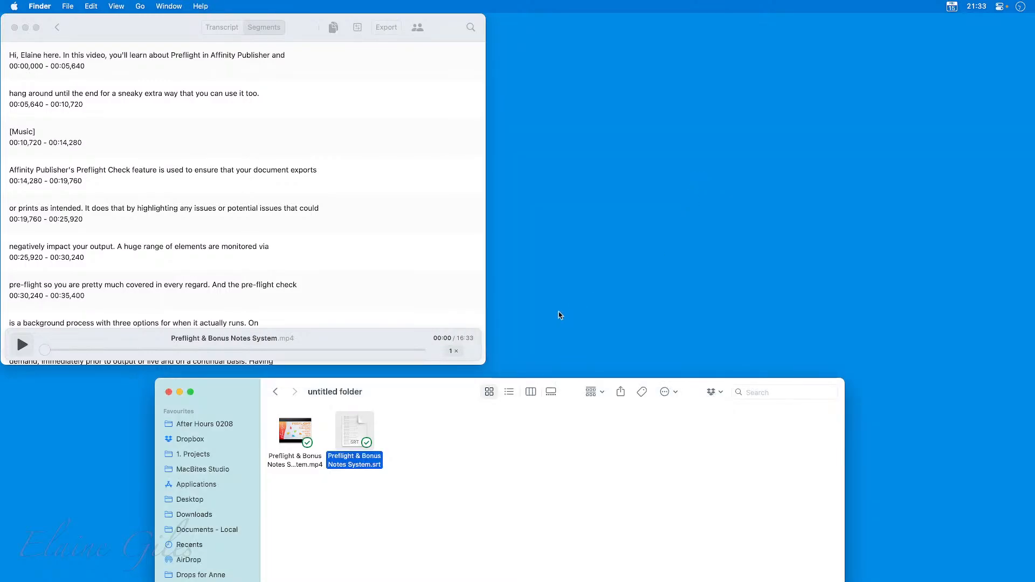
Move the folder window aside, center the transcript window and show the full paragraph Transcript view
left_click_drag(415, 390, 1, 428)
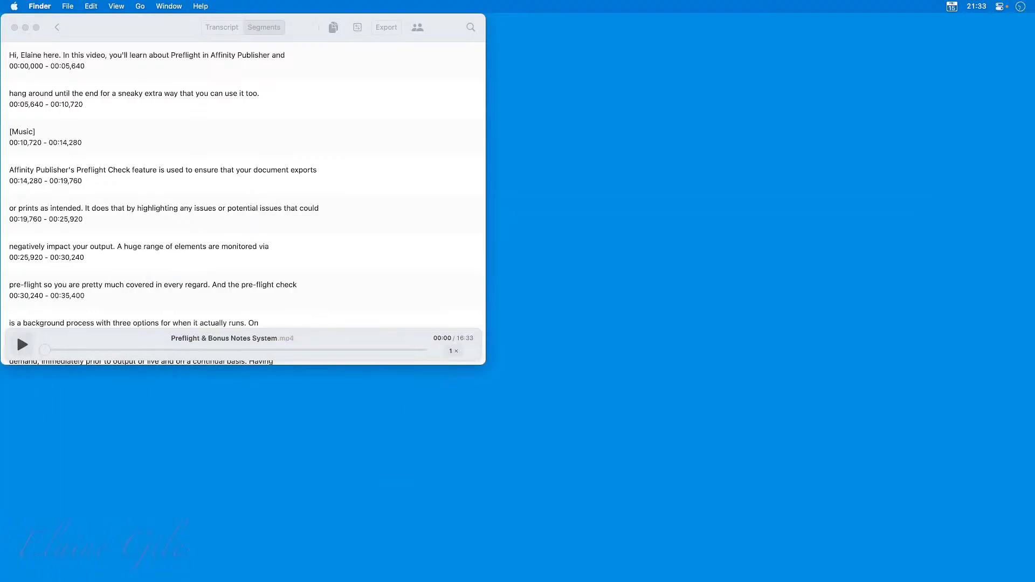
left_click_drag(174, 21, 478, 68)
left_click(479, 68)
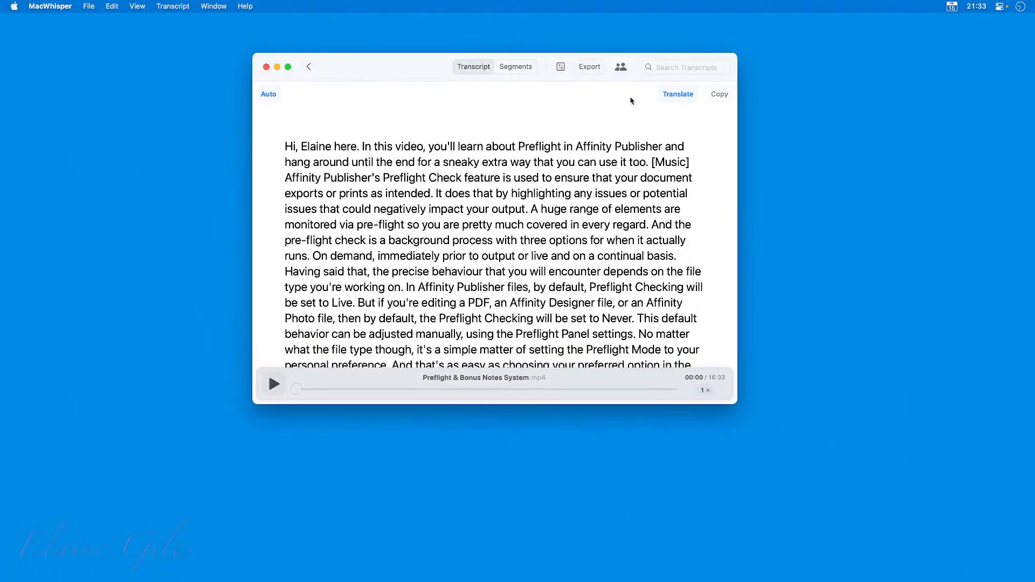
In the export options, preview PDF, then select Speaker Paragraphs and scroll through its preview
left_click(589, 67)
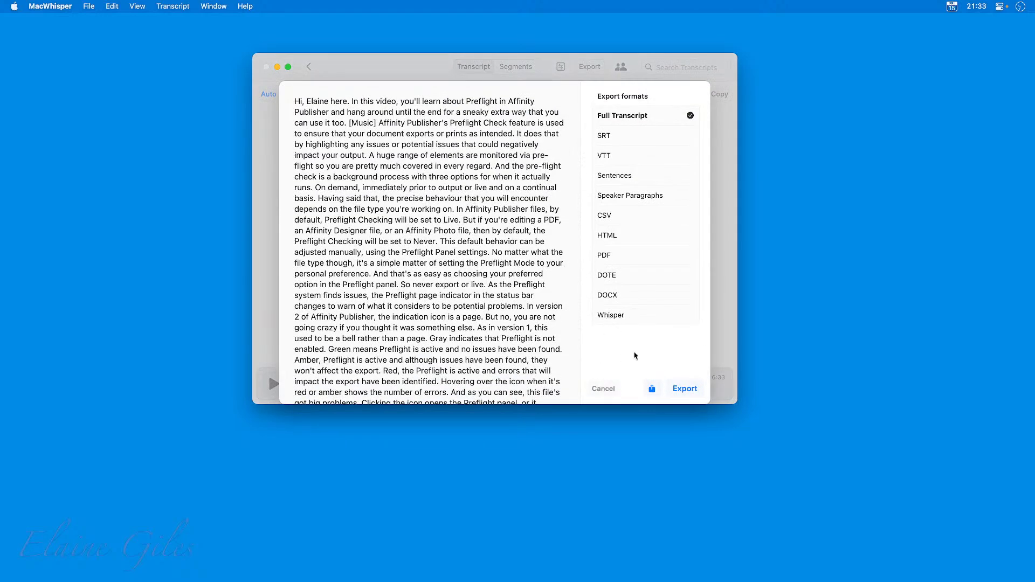
left_click(662, 256)
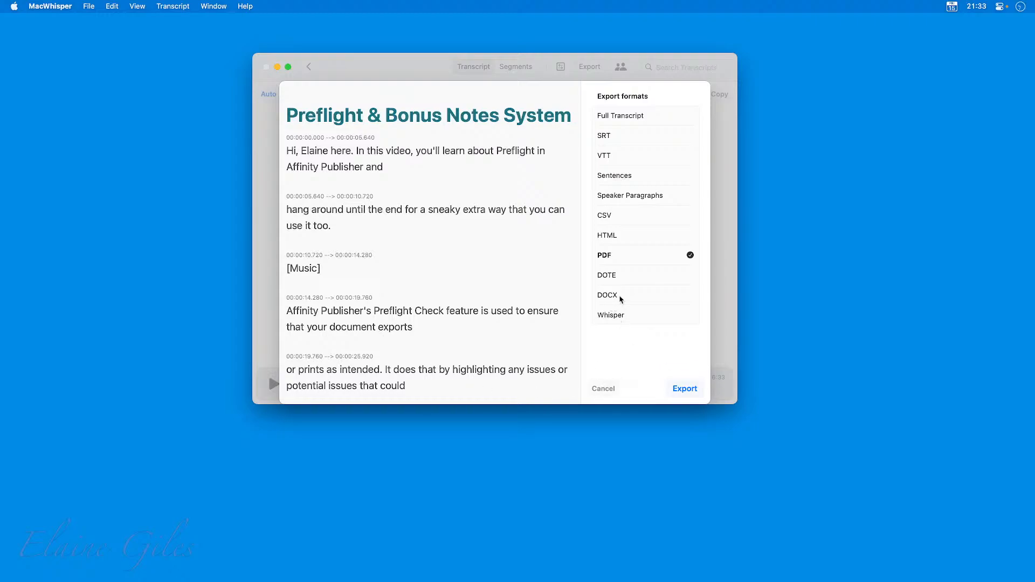
left_click(638, 197)
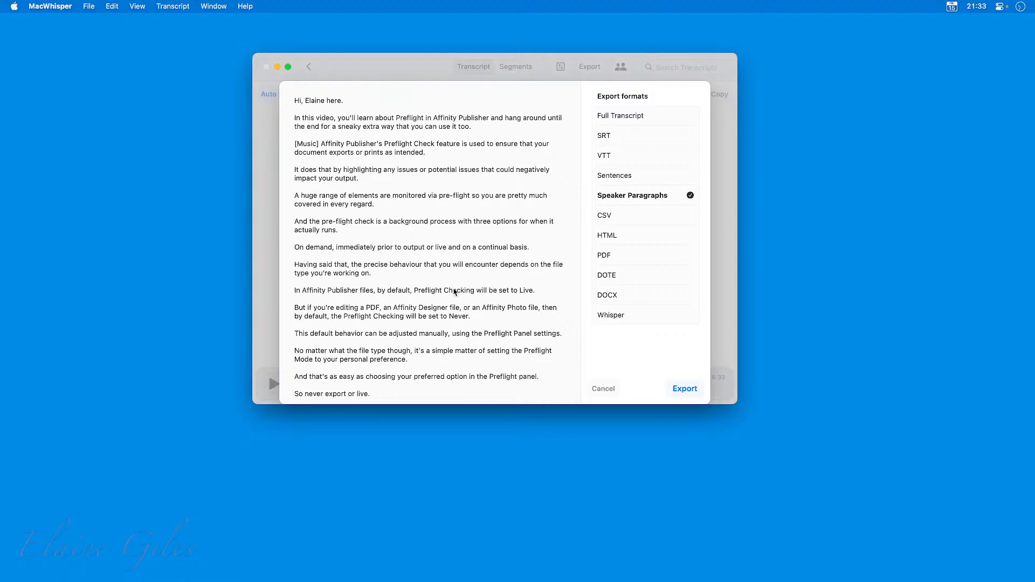
scroll(454, 296, "down", 5)
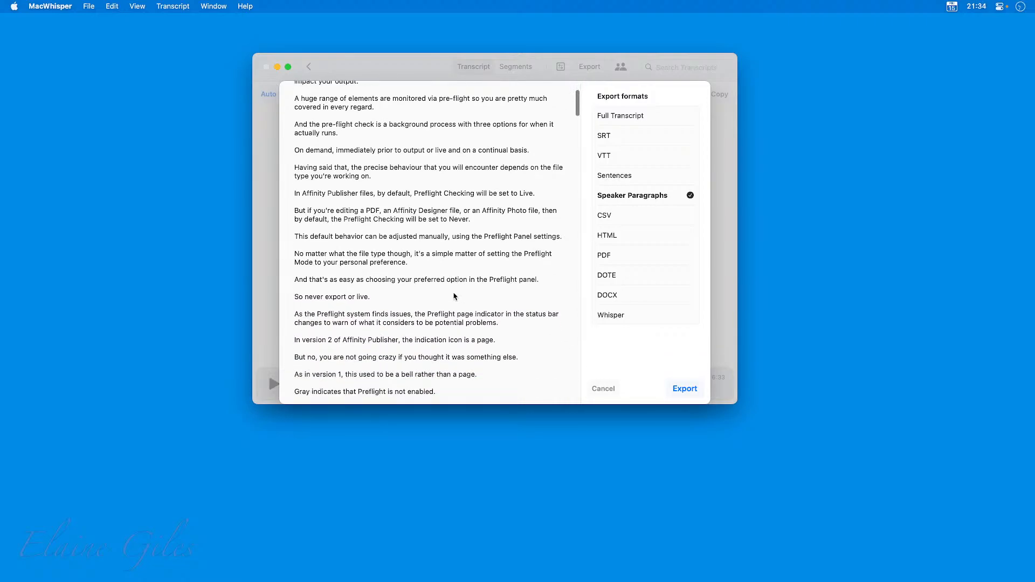
scroll(454, 296, "down", 9)
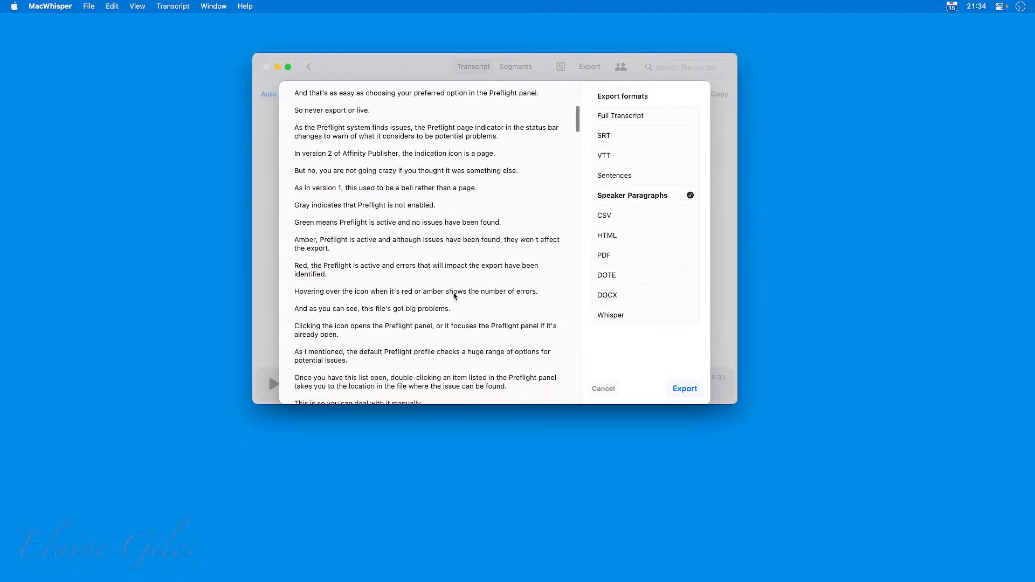
scroll(454, 295, "down", 14)
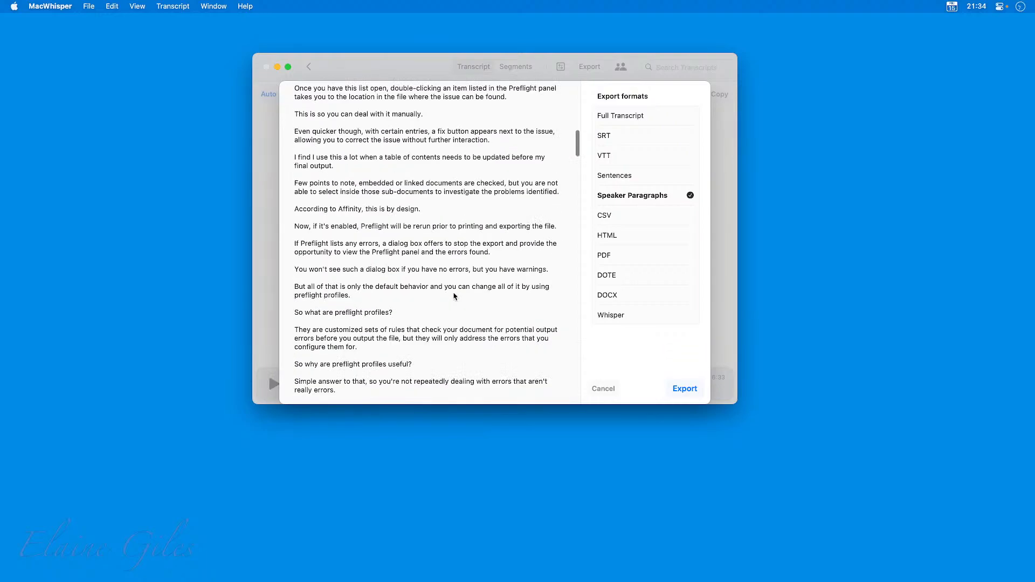
scroll(454, 296, "down", 8)
scroll(454, 296, "down", 3)
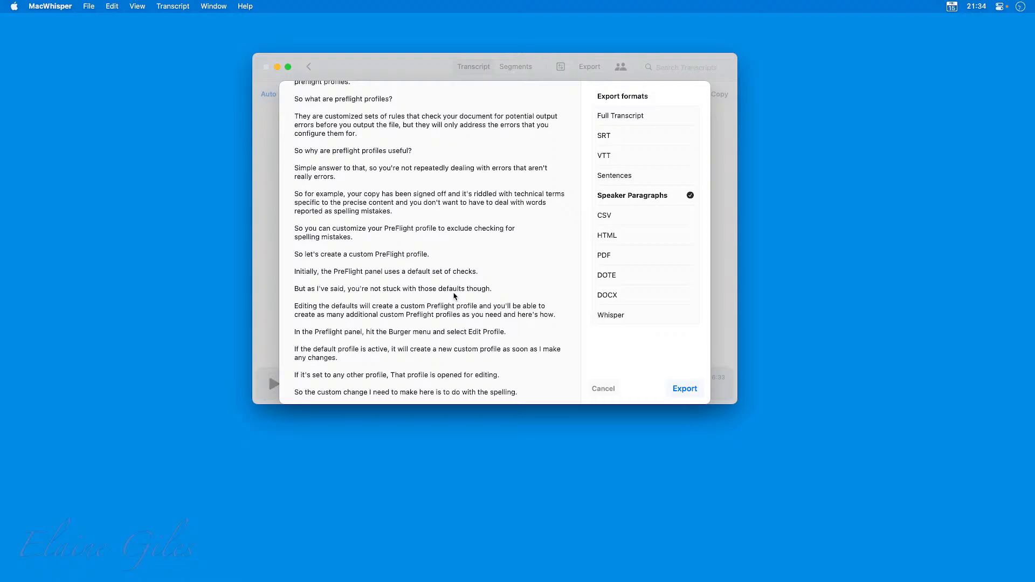
scroll(454, 295, "up", 20)
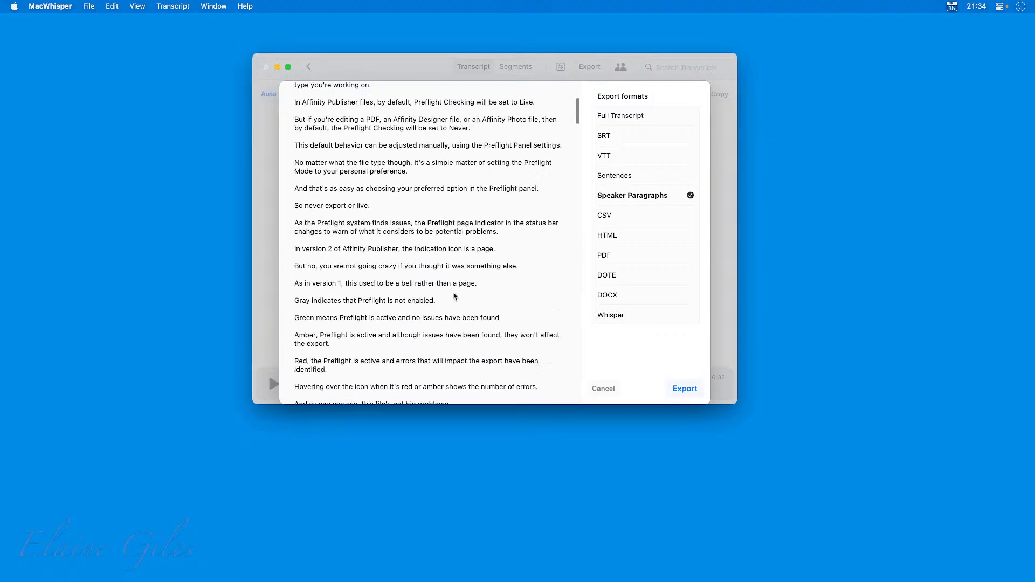
scroll(454, 296, "up", 10)
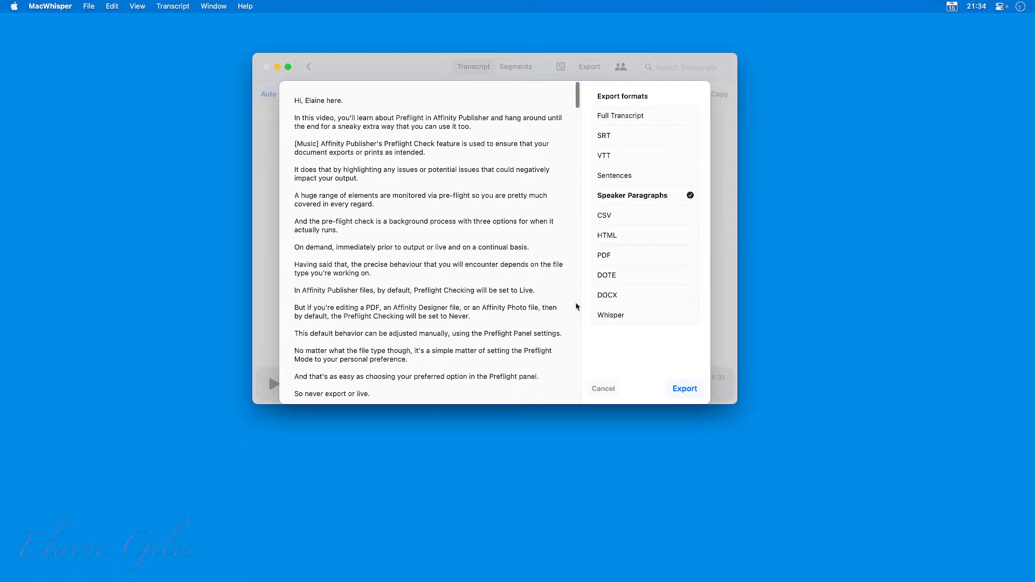
Save the transcript to the untitled folder as a Speaker Paragraphs text file and a Whisper file
left_click(684, 388)
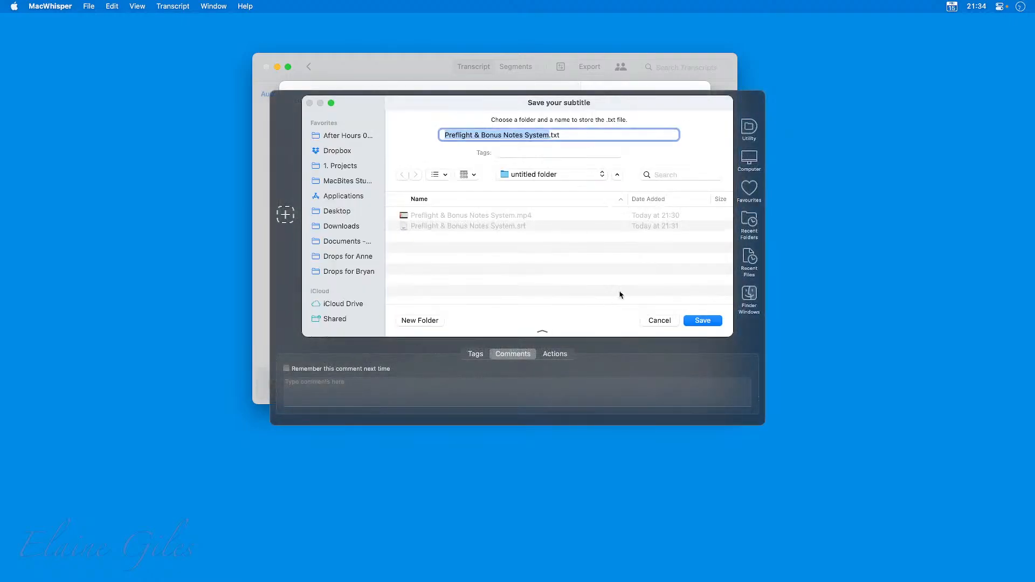
left_click(717, 323)
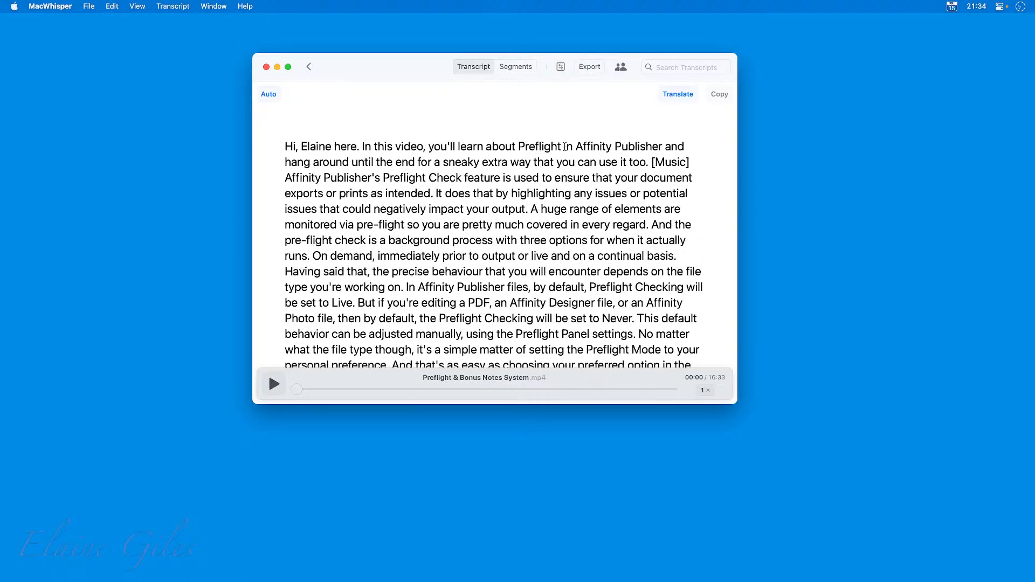
left_click(601, 72)
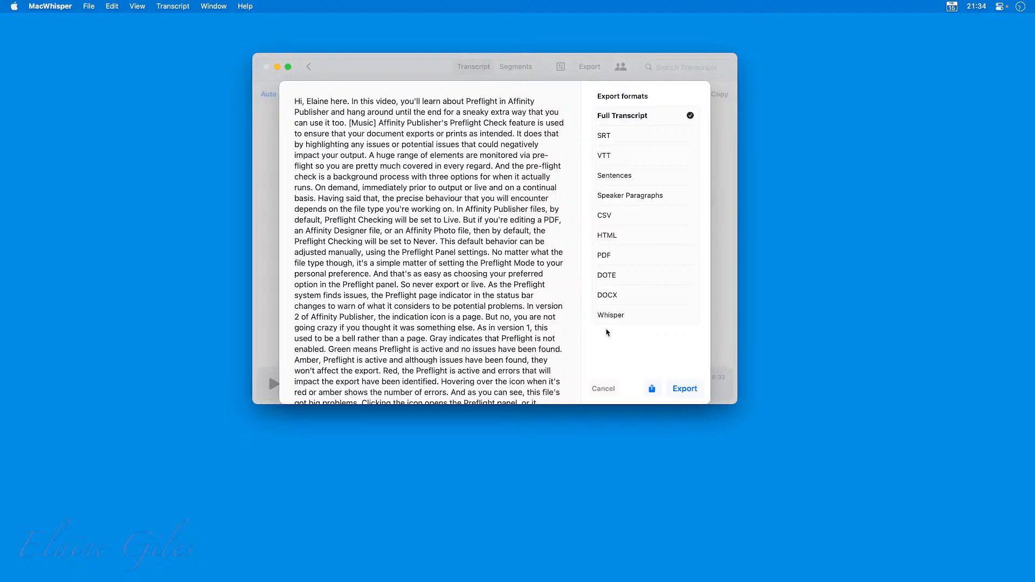
left_click(626, 318)
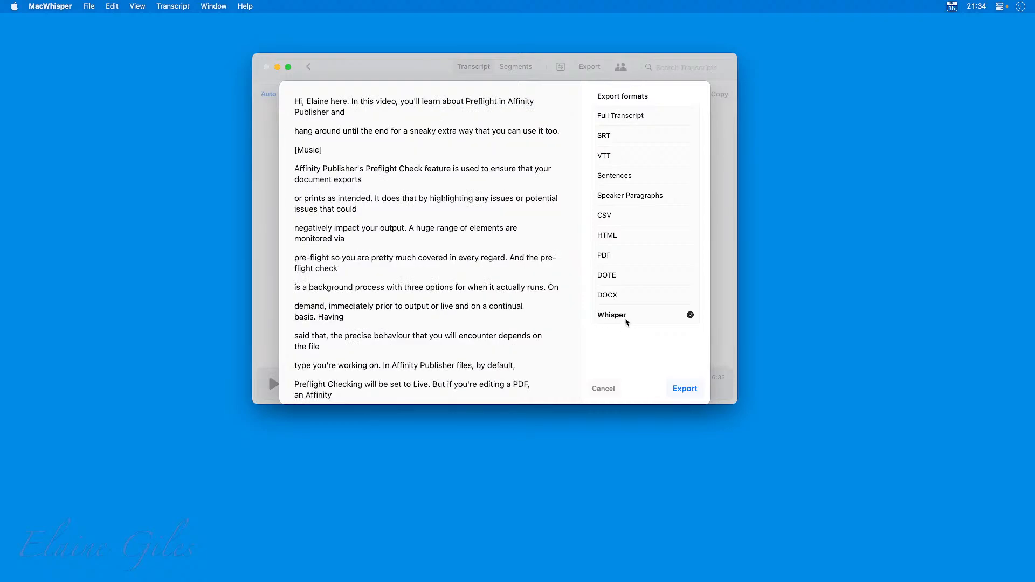
left_click(685, 389)
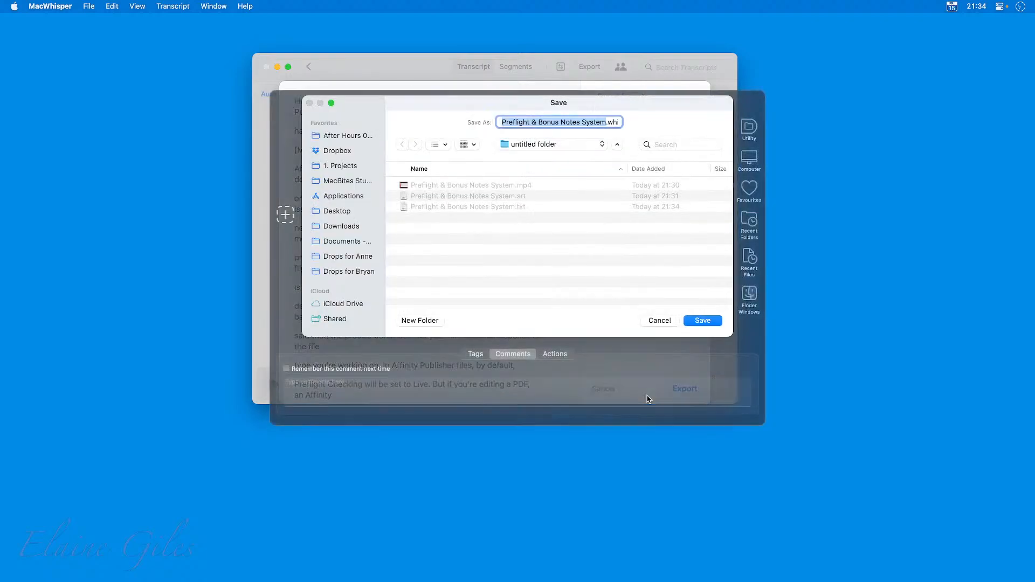
left_click(703, 320)
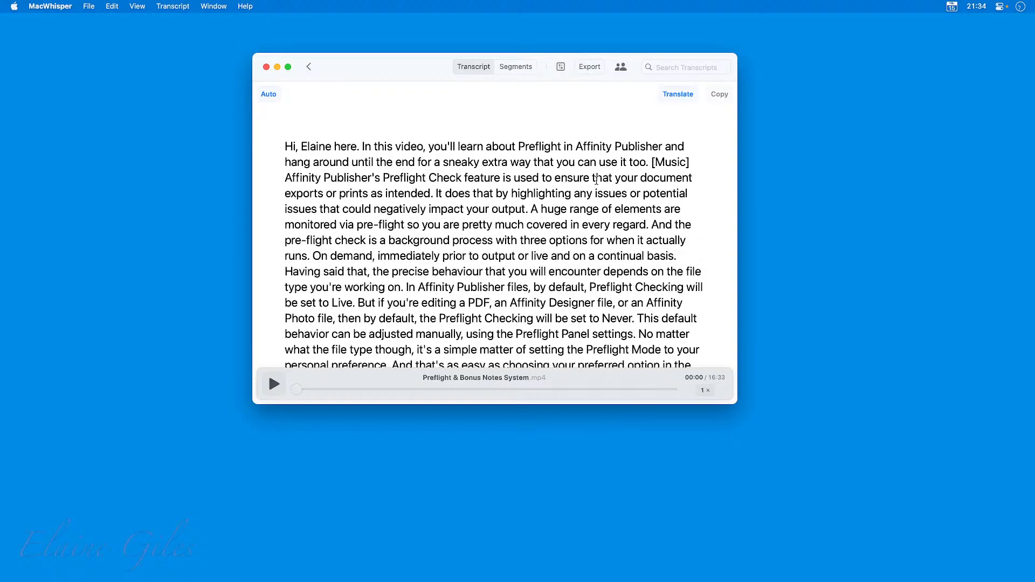
Export and save the transcript as a VTT subtitle file
left_click(590, 68)
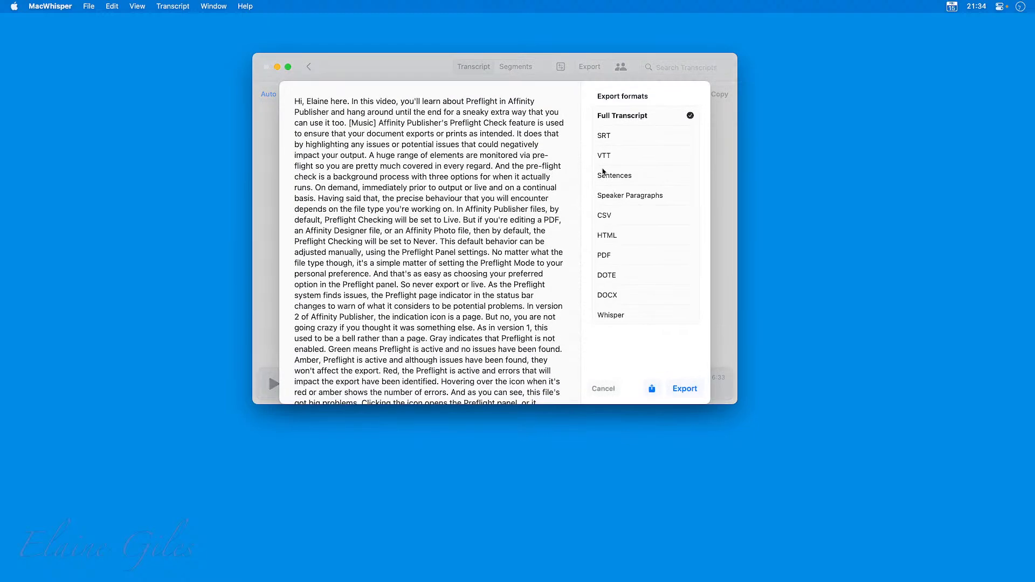
left_click(621, 160)
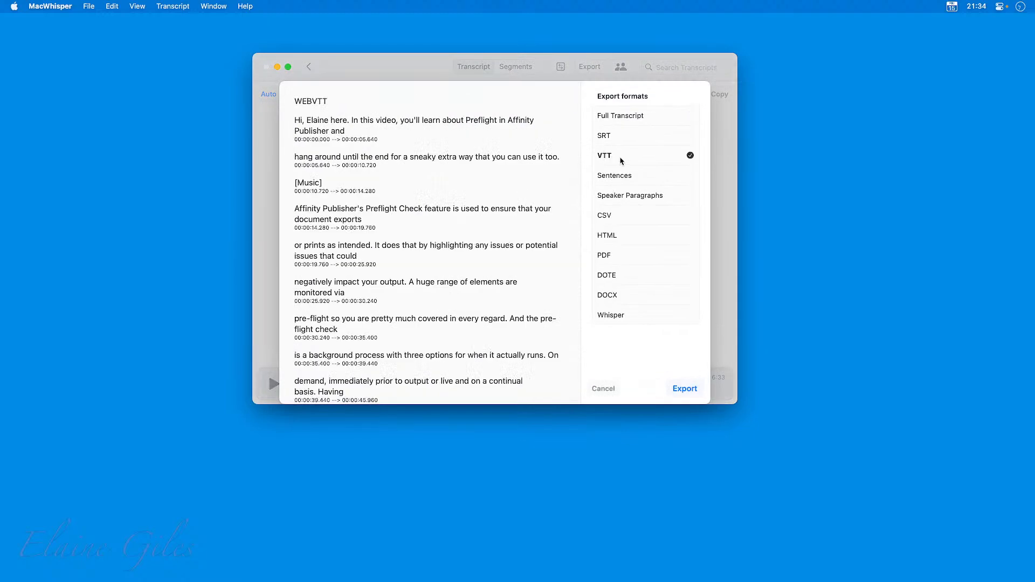
left_click(684, 388)
left_click(711, 323)
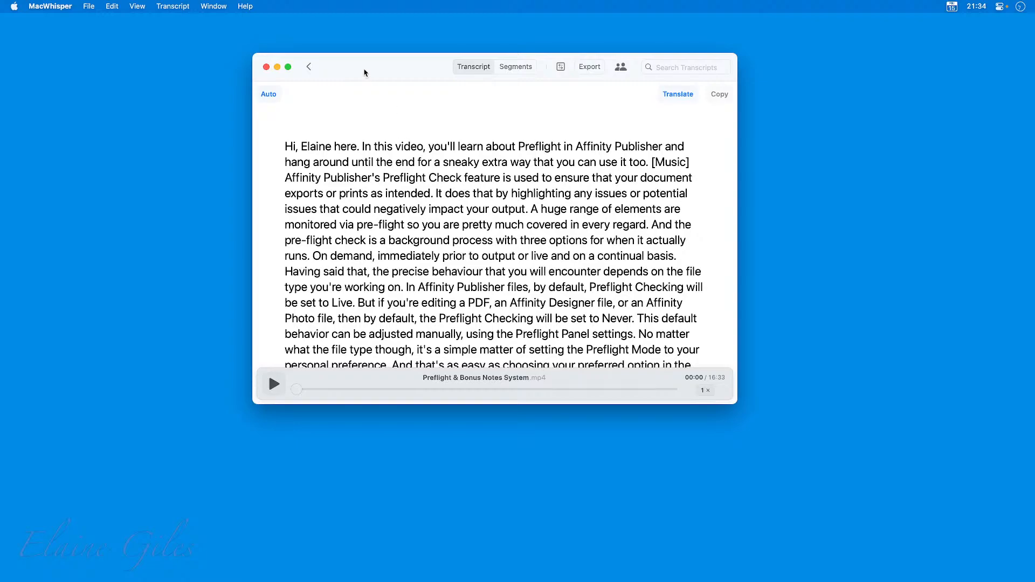
In General settings keep Transcript as the display mode, enable Large Font Size, then close Settings
key("super+comma")
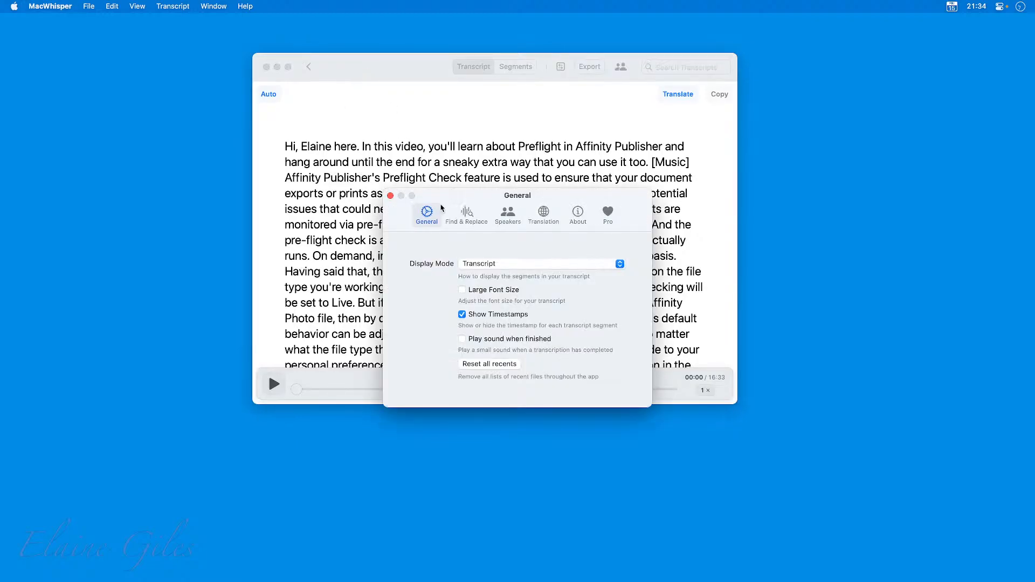
left_click(535, 268)
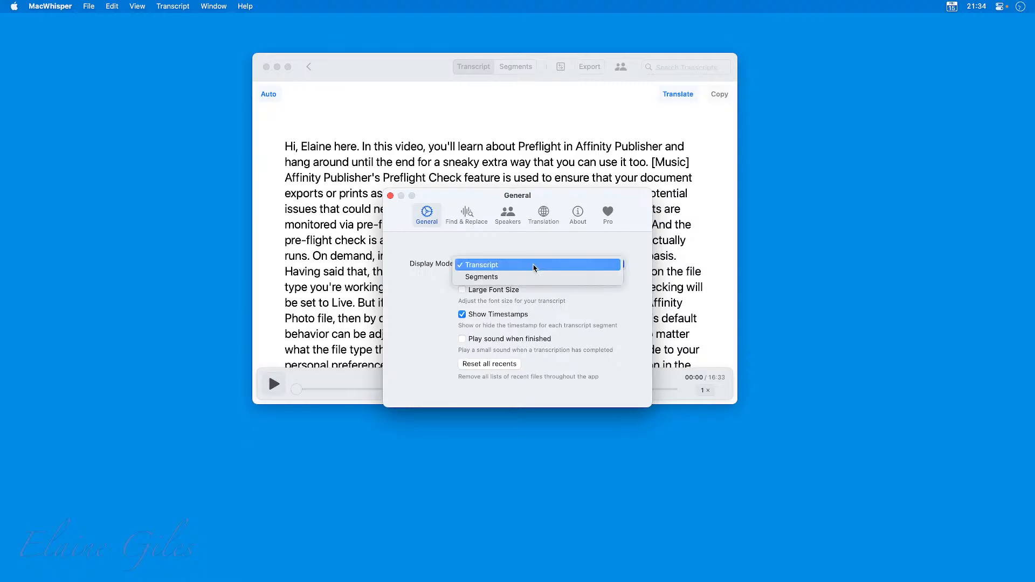
left_click(547, 248)
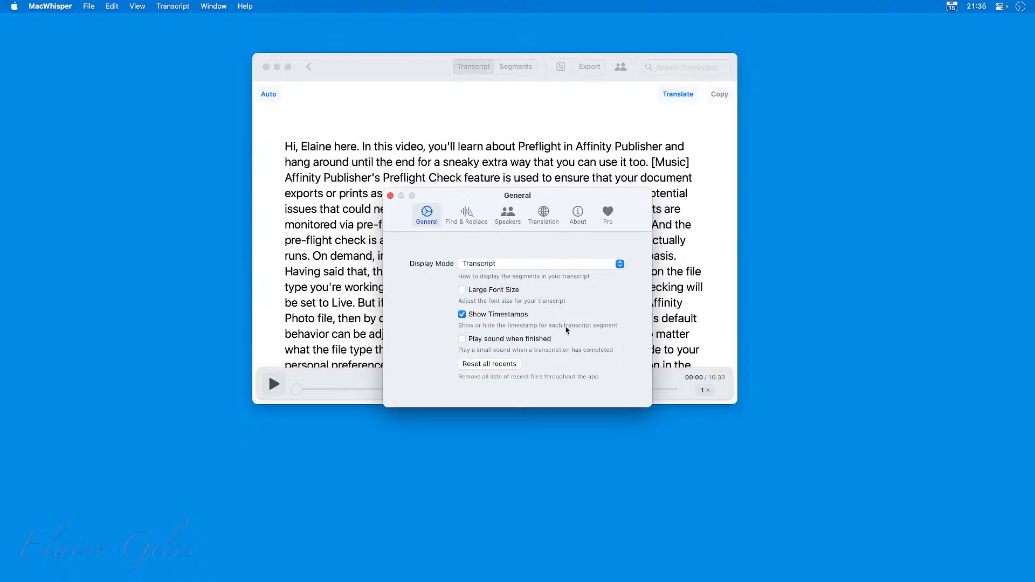
left_click(485, 291)
left_click(391, 196)
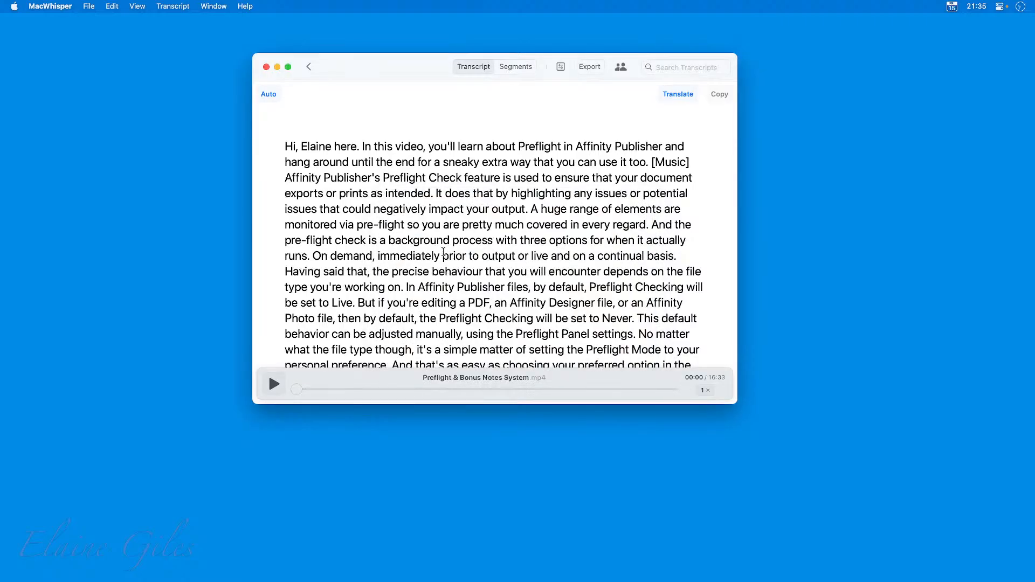
Toggle between the Segments and Transcript views, ending on continuous paragraphs
left_click(510, 67)
left_click(471, 67)
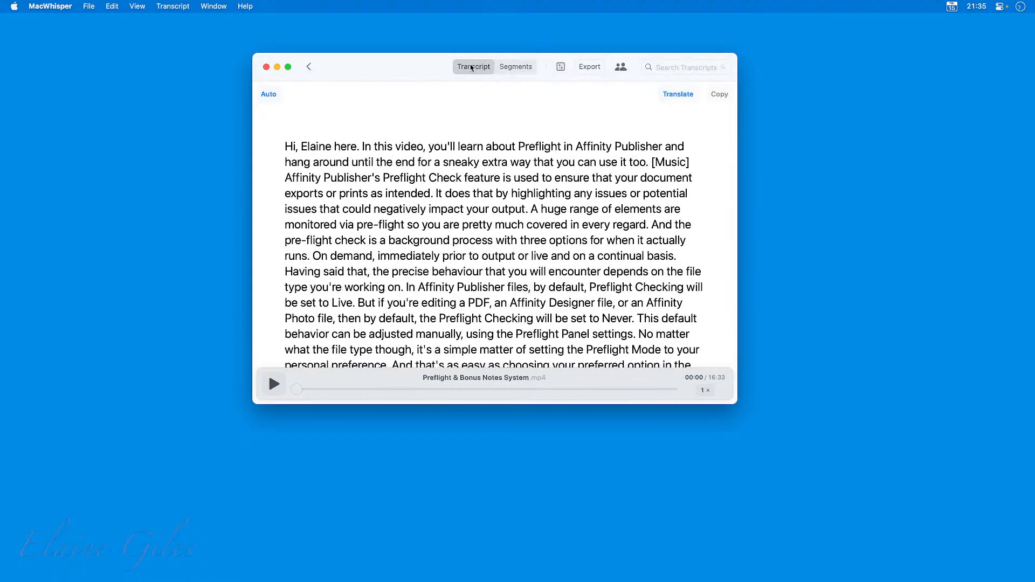
left_click(512, 67)
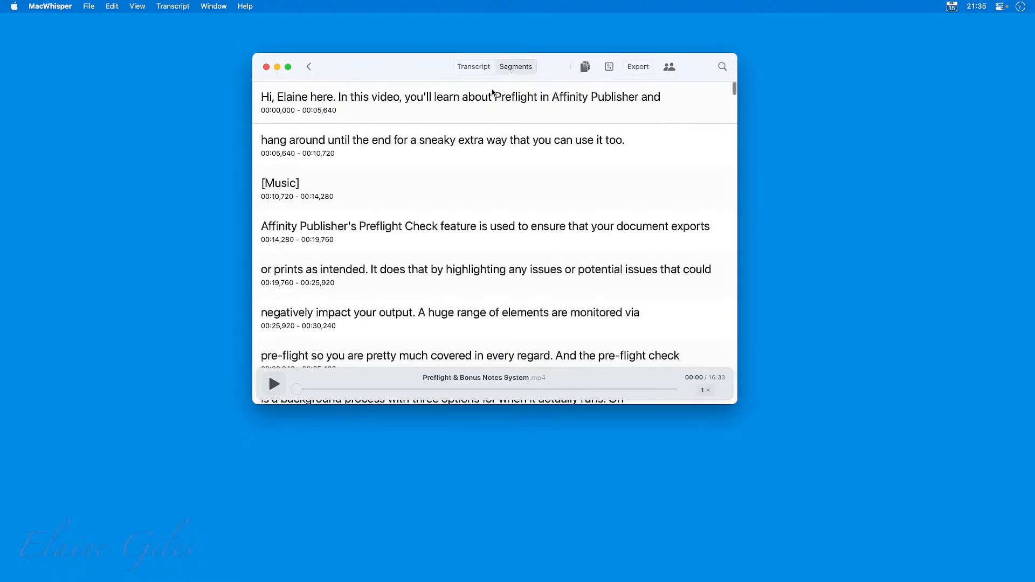
left_click(482, 69)
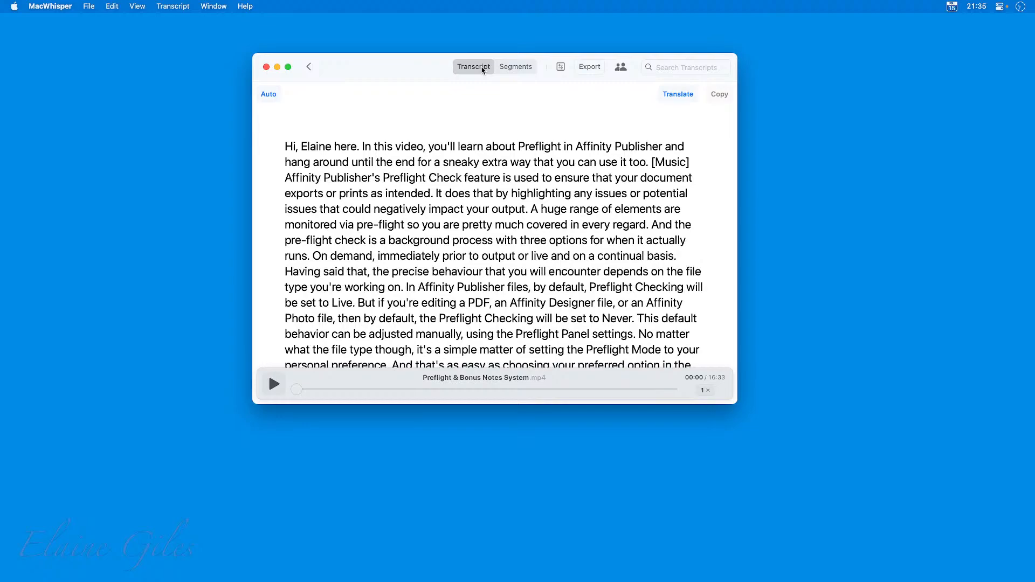
key("super+comma")
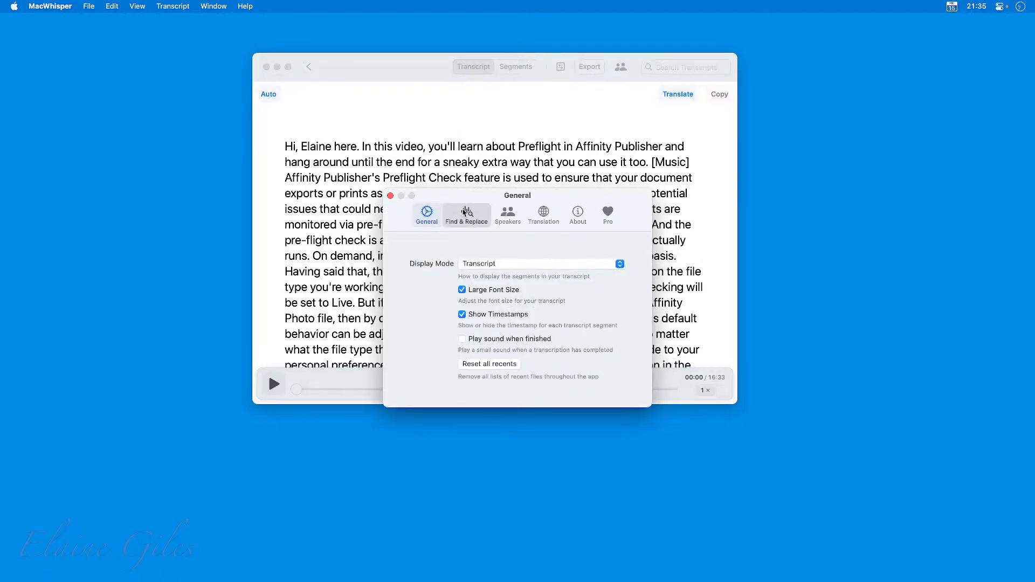
Look at Find & Replace, then cycle the first speaker's colour on the Speakers page
left_click(464, 212)
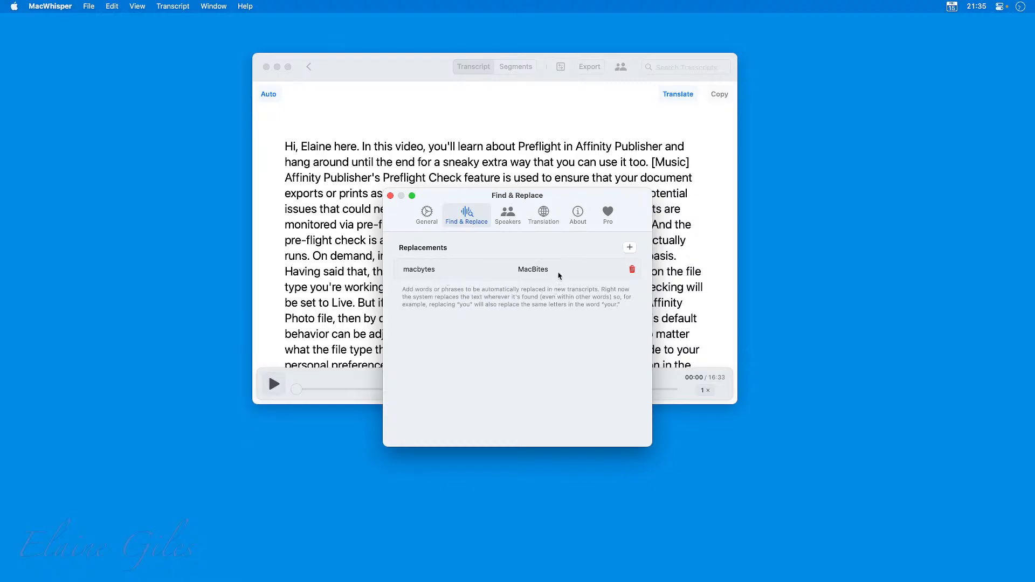
left_click(515, 218)
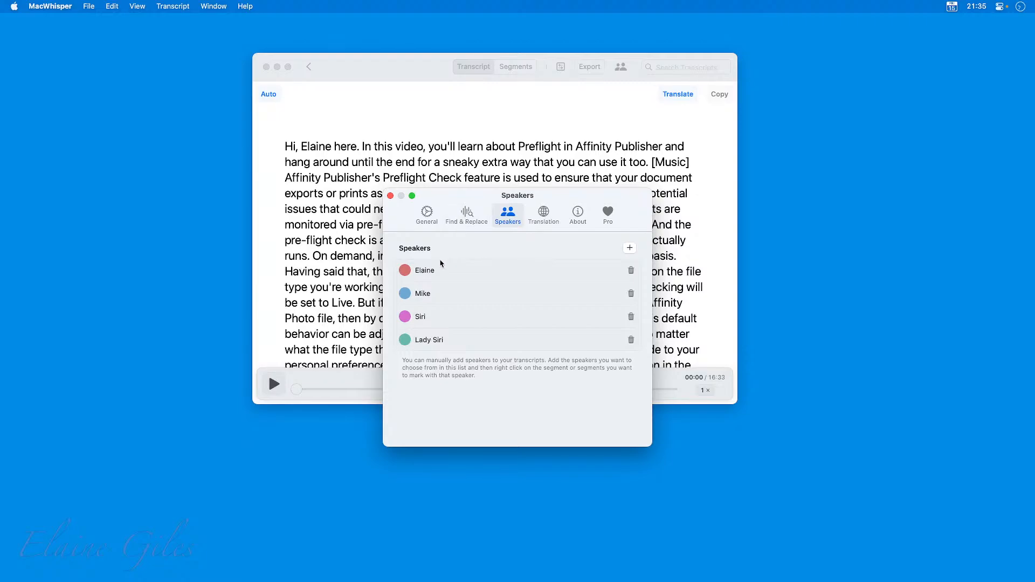
left_click(406, 271)
left_click(406, 274)
left_click(406, 276)
Review the Translation, About and Pro pages, return to General and close Settings
left_click(544, 218)
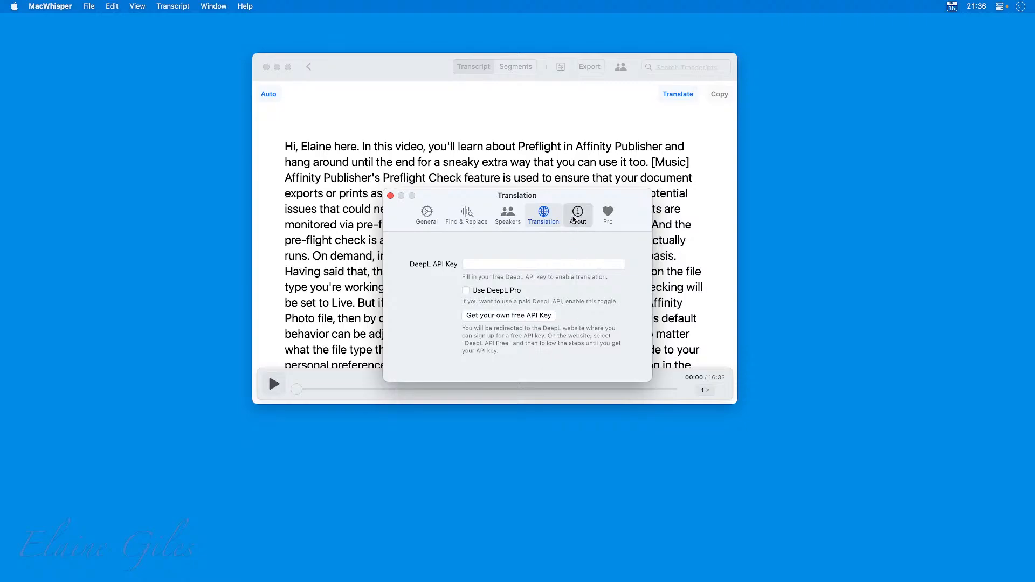
left_click(575, 215)
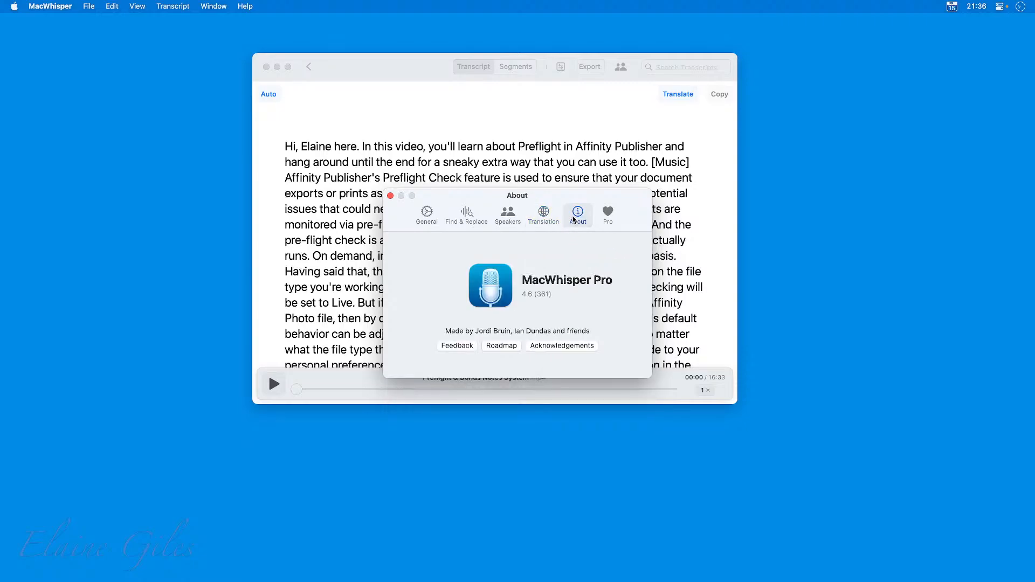
left_click(608, 215)
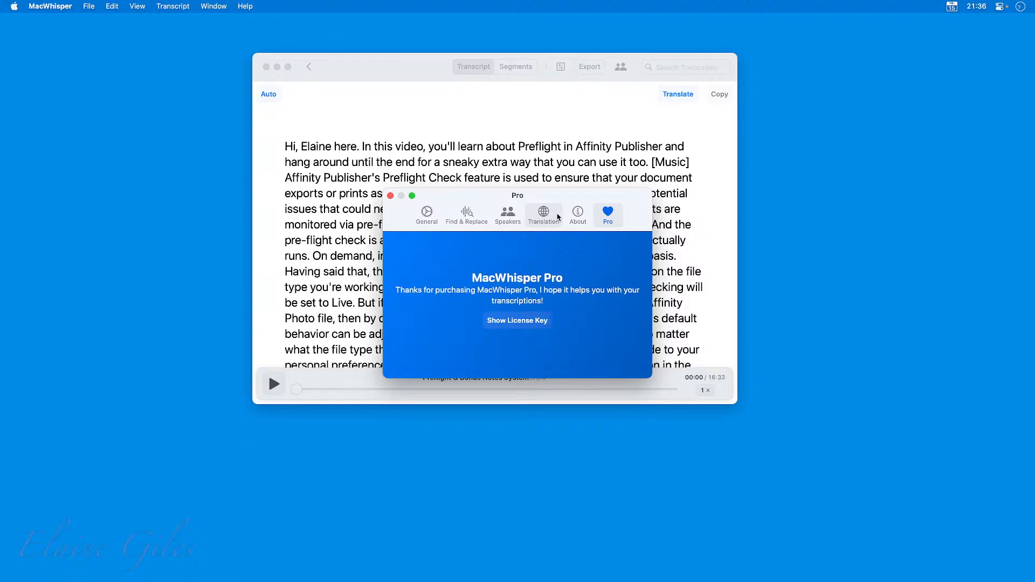
left_click(425, 217)
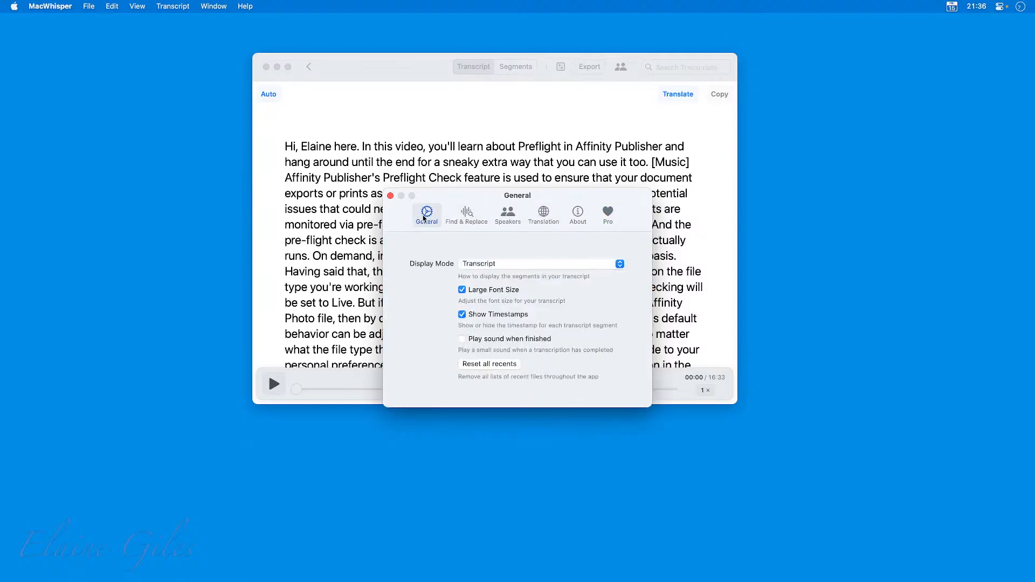
left_click(390, 196)
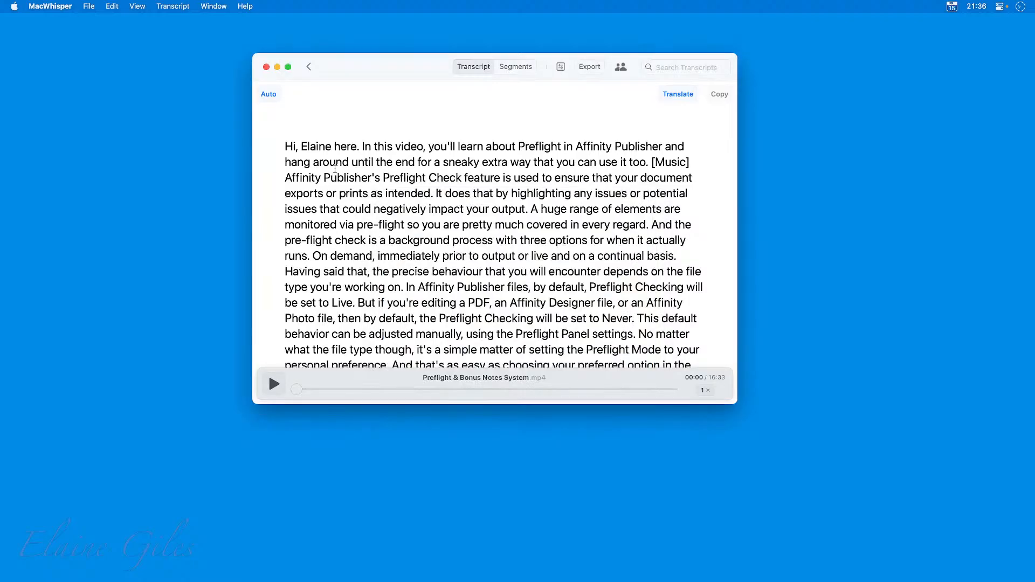
left_click(48, 6)
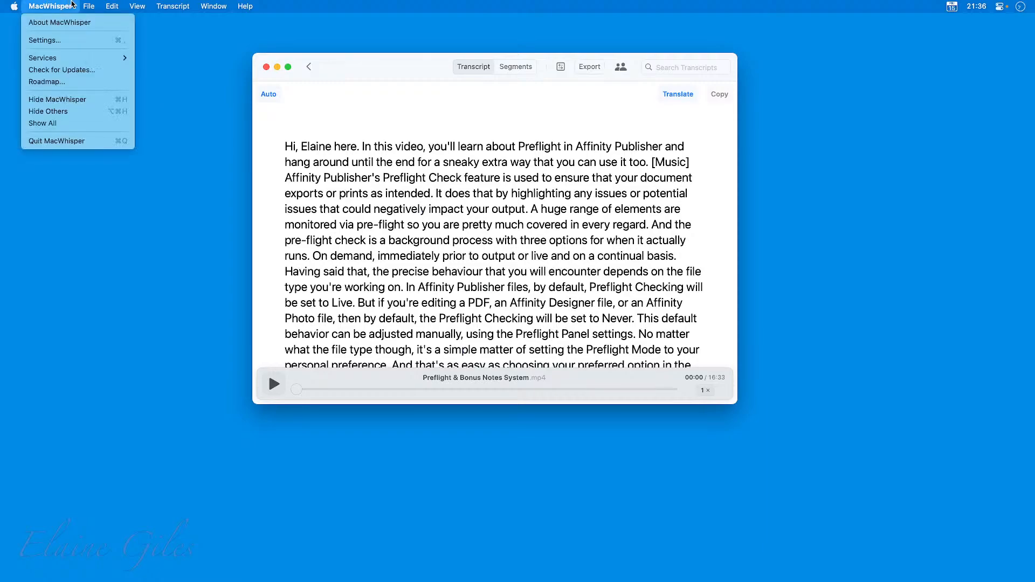
Go back from the transcript and discard the new transcription
left_click(426, 73)
left_click(310, 67)
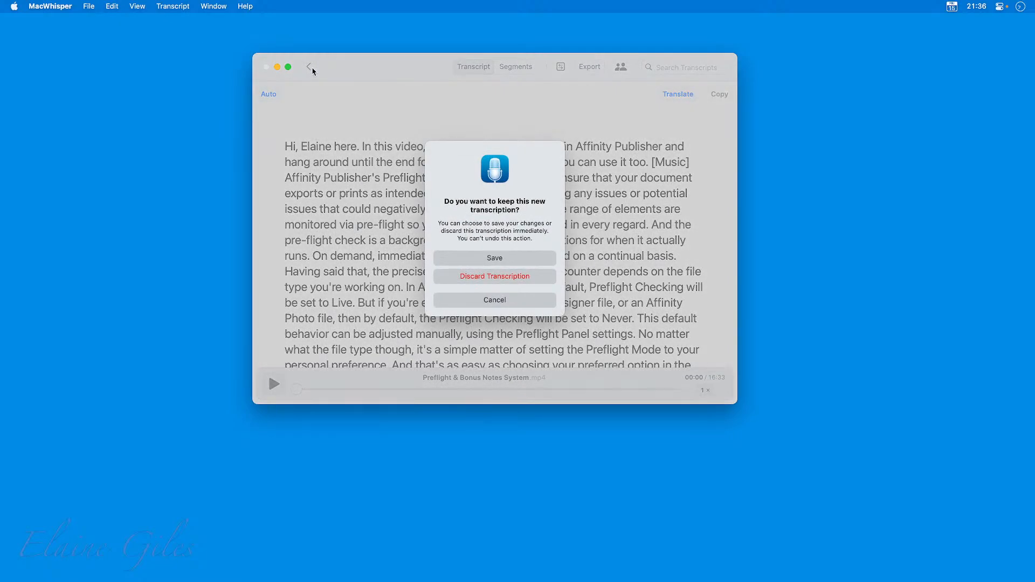
left_click(463, 278)
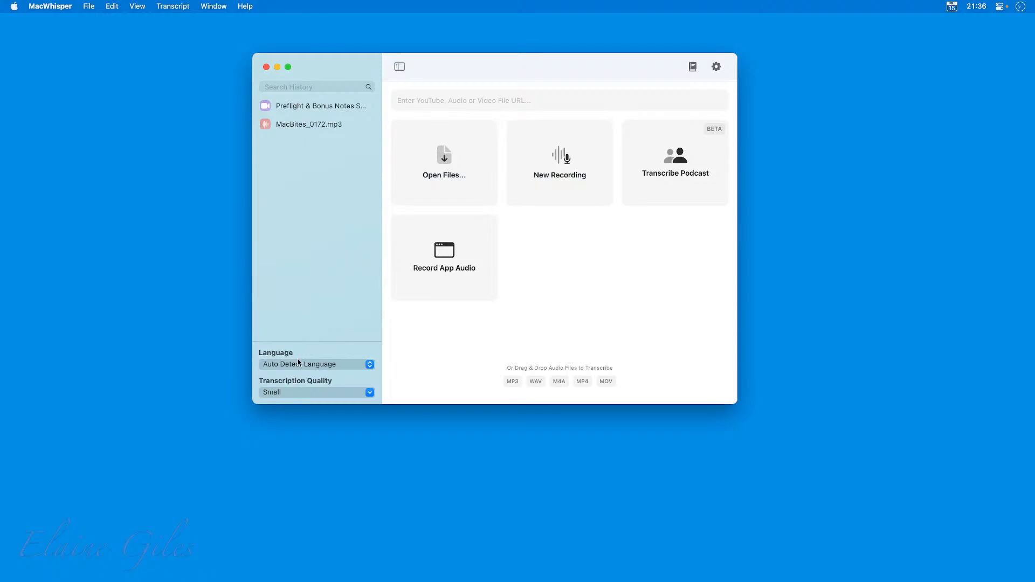
Browse the Language list without changing it, then view the Transcription Quality options
left_click(370, 365)
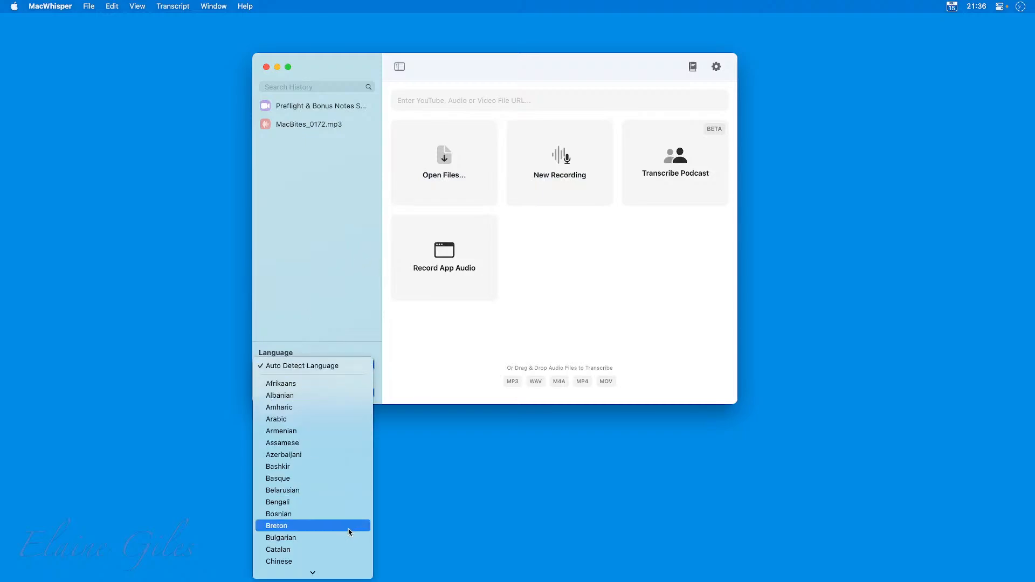
scroll(350, 526, "down", 10)
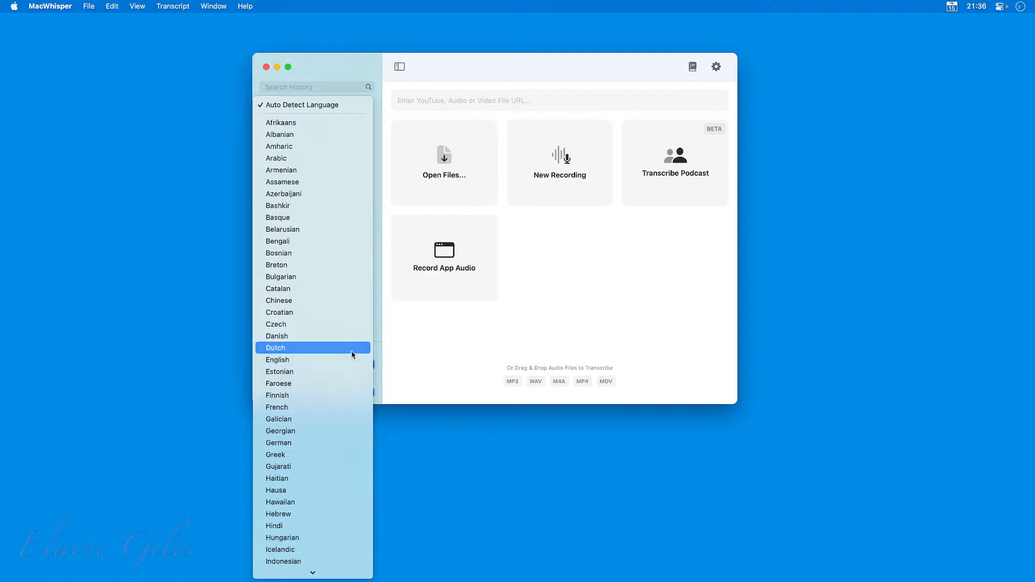
left_click(386, 329)
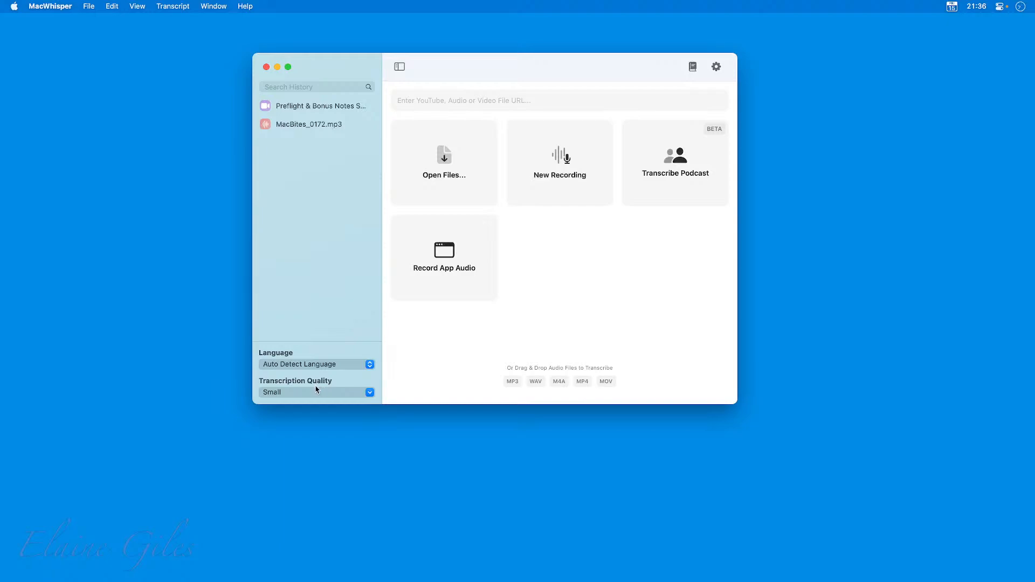
left_click(371, 392)
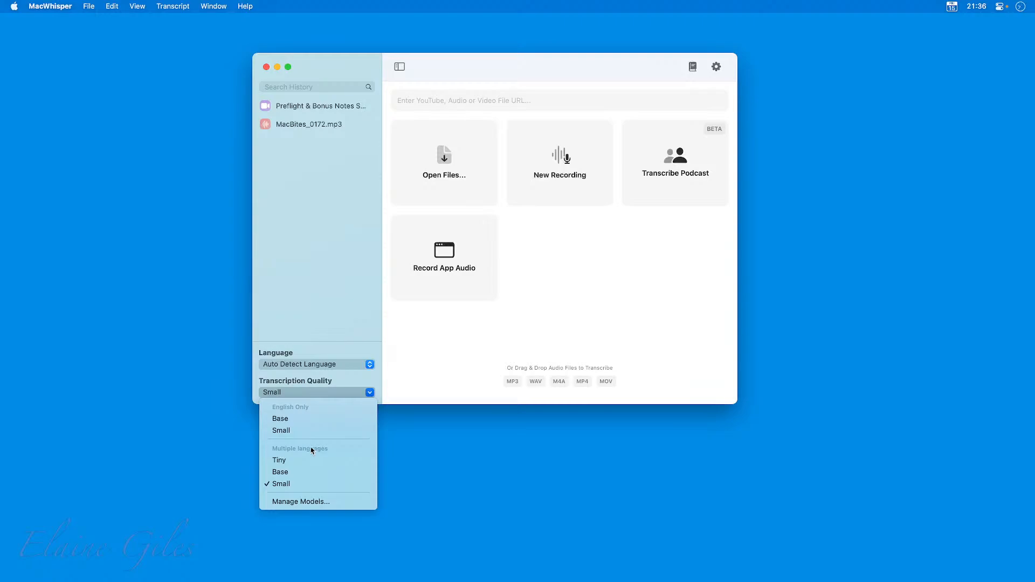
In Manage Models, compare the Small and Small (English) sample transcripts, then close the view
left_click(290, 502)
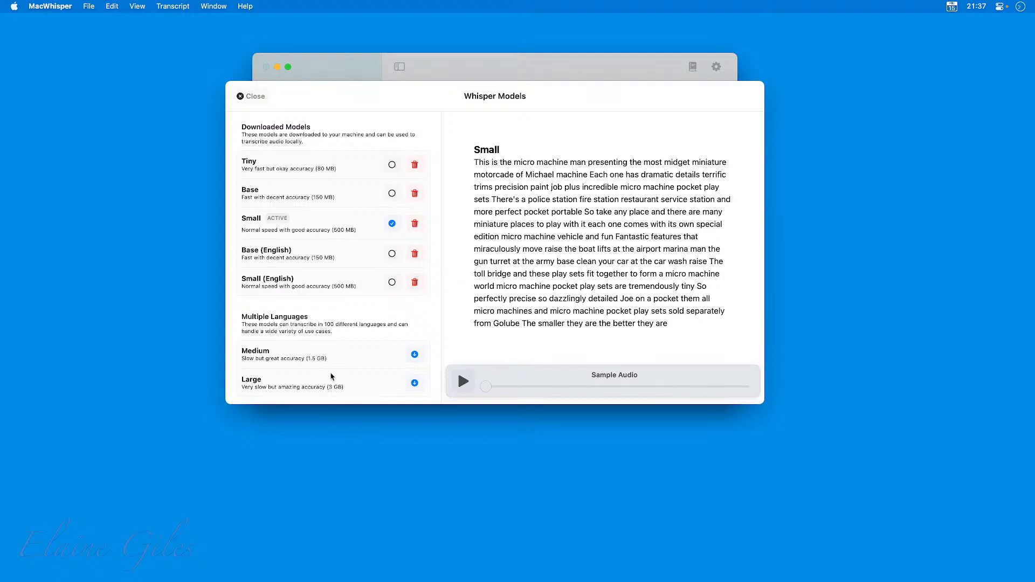
scroll(340, 368, "down", 5)
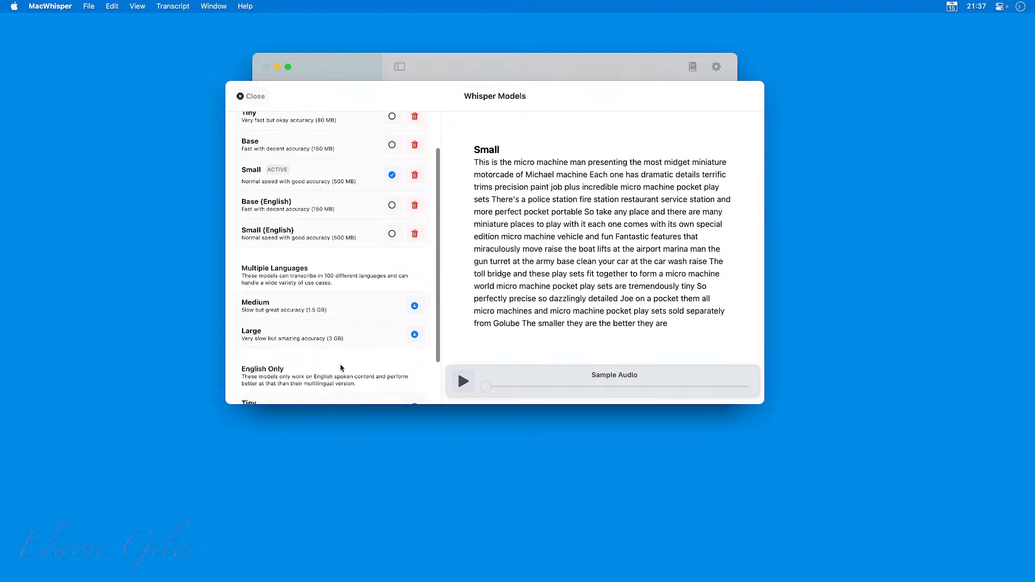
scroll(341, 369, "up", 5)
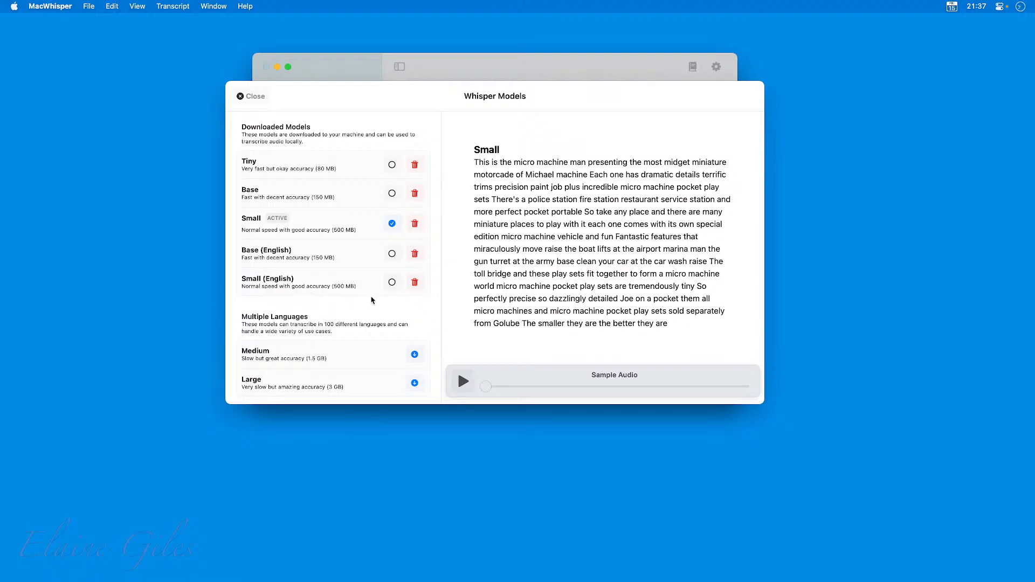
left_click(305, 285)
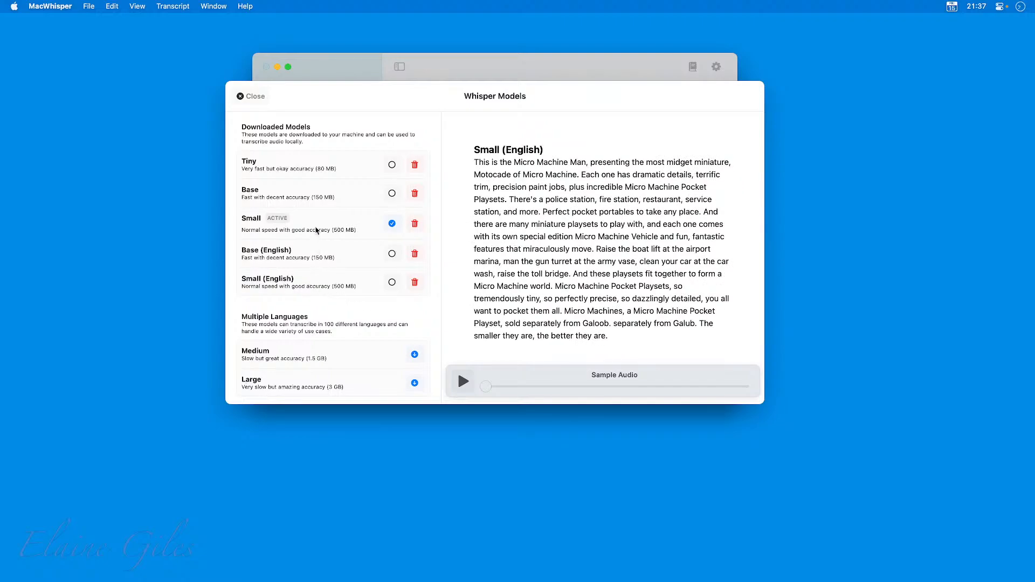
scroll(360, 298, "down", 4)
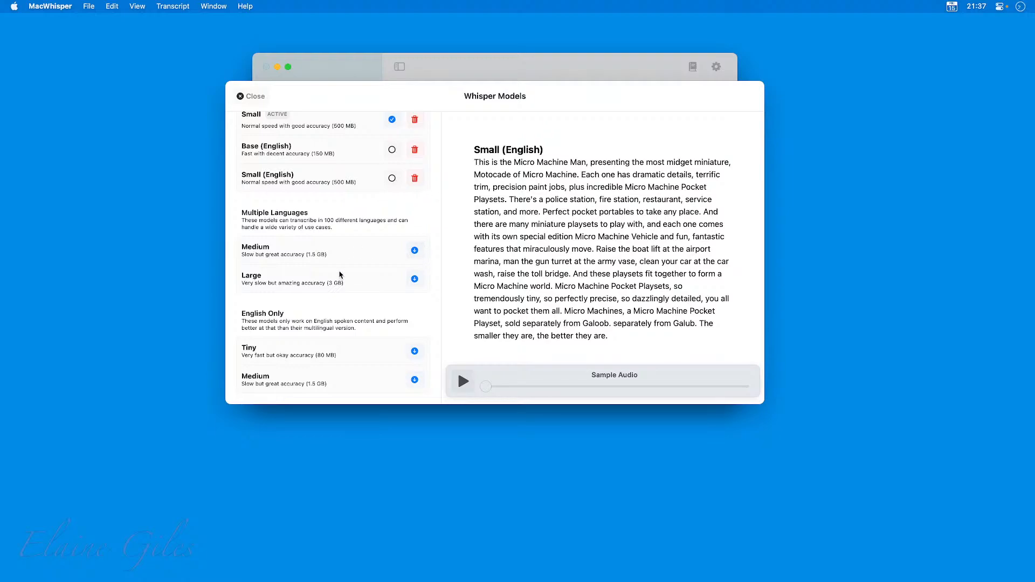
scroll(340, 275, "up", 5)
scroll(340, 276, "down", 4)
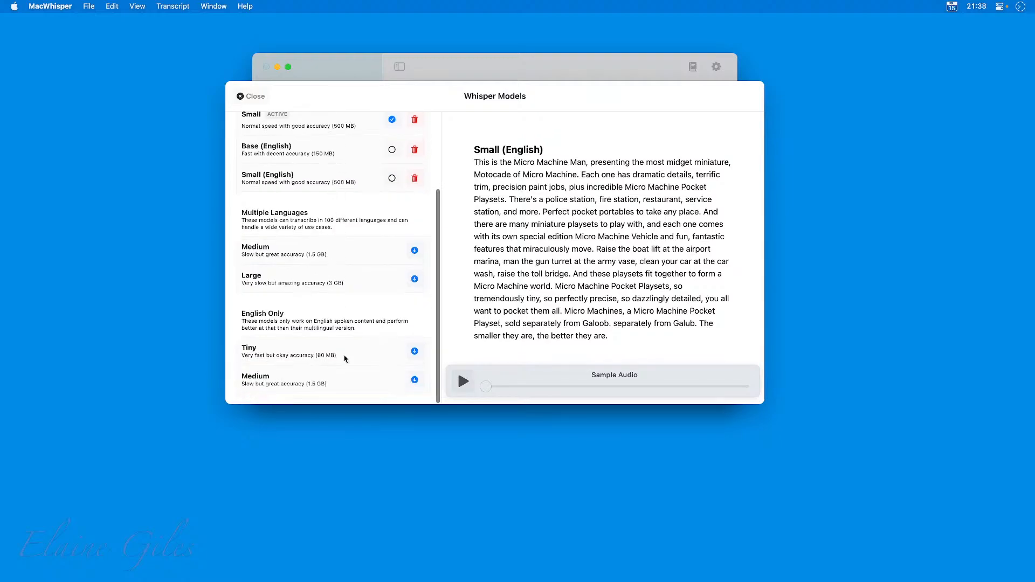
scroll(345, 357, "up", 4)
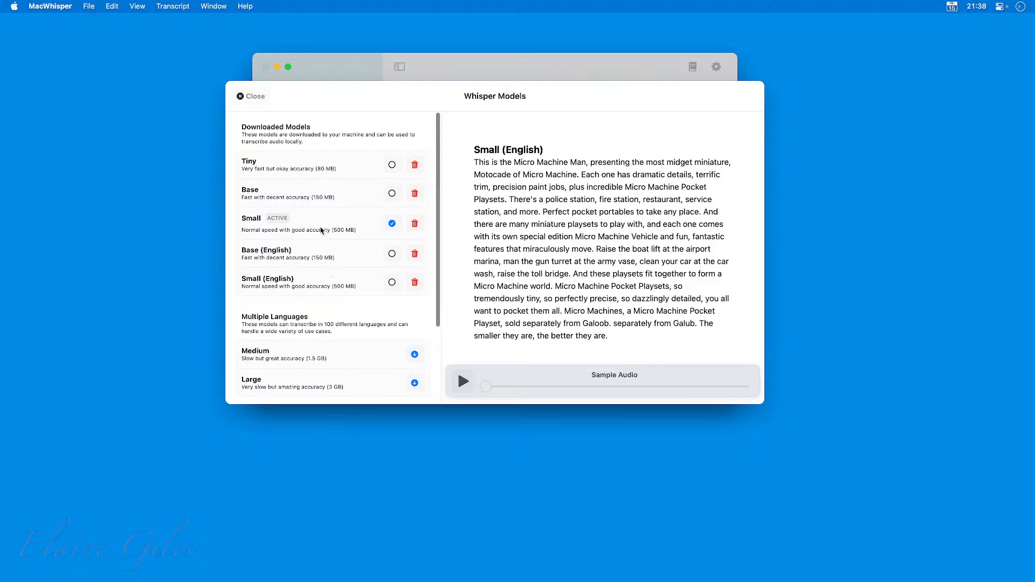
left_click(244, 97)
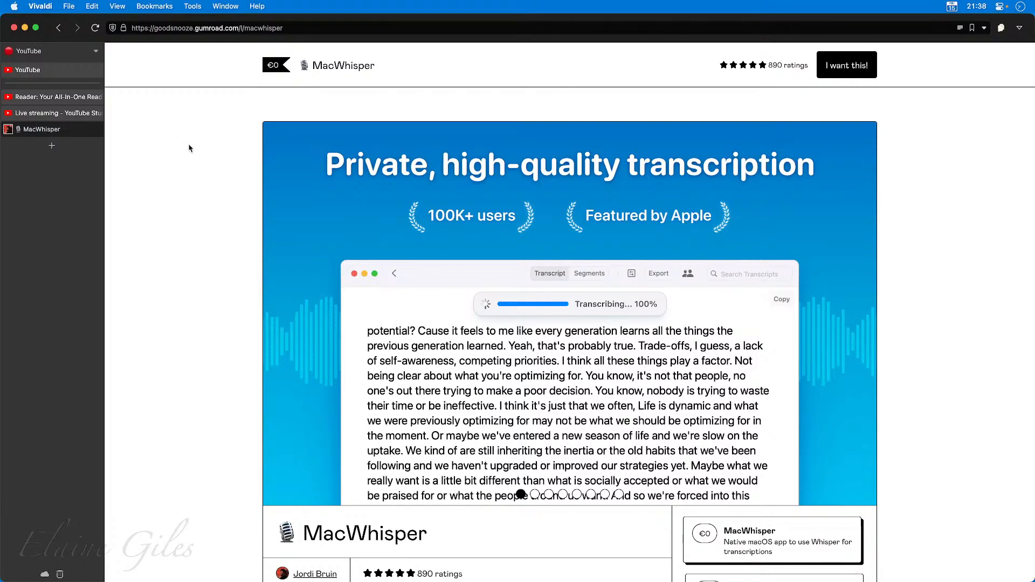
Scroll the Gumroad page down to the Features list and the €0 free and €25 Pro licences
scroll(194, 234, "down", 5)
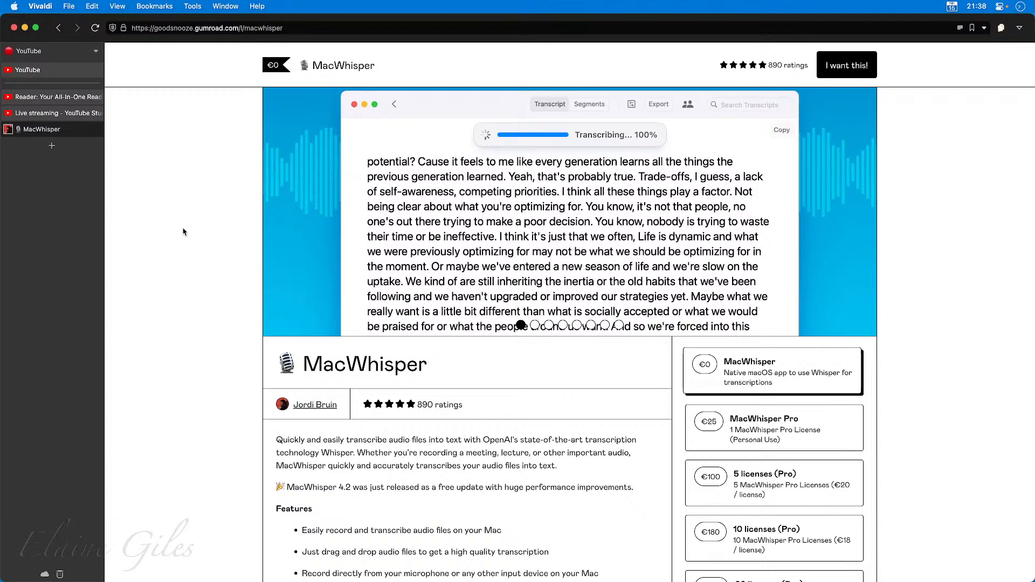
scroll(183, 232, "up", 5)
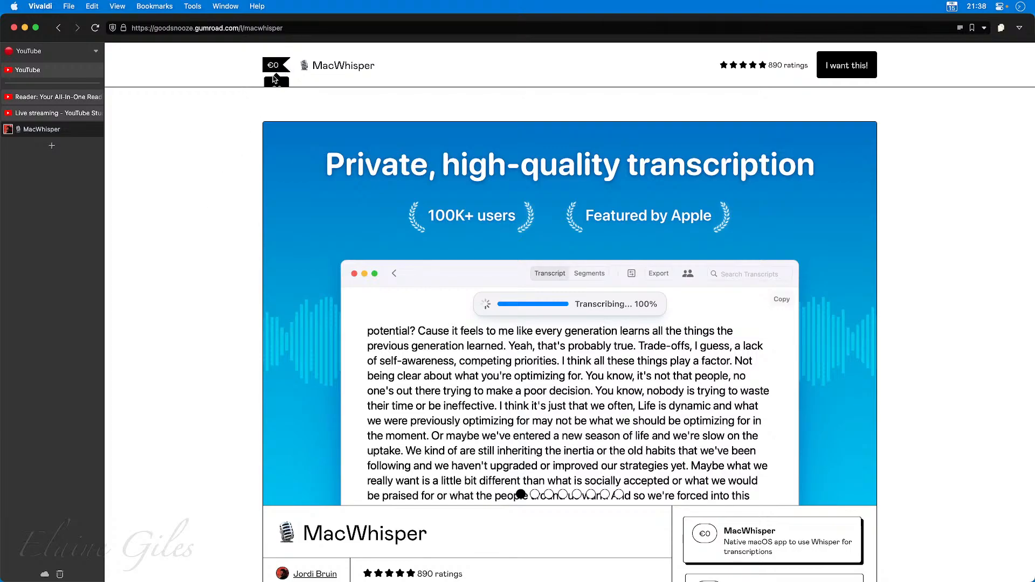
scroll(205, 327, "down", 1)
scroll(201, 327, "down", 5)
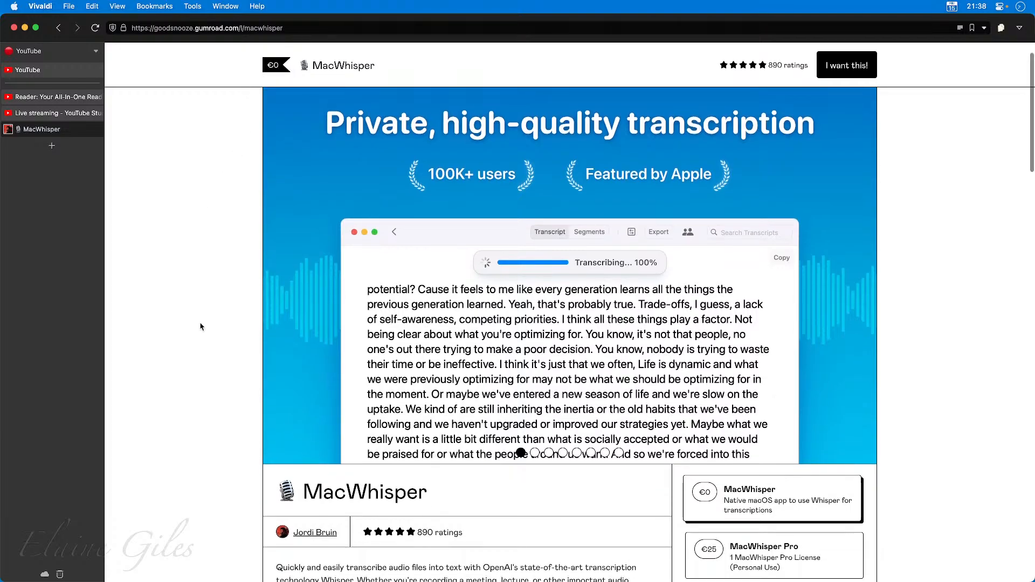
scroll(201, 327, "down", 2)
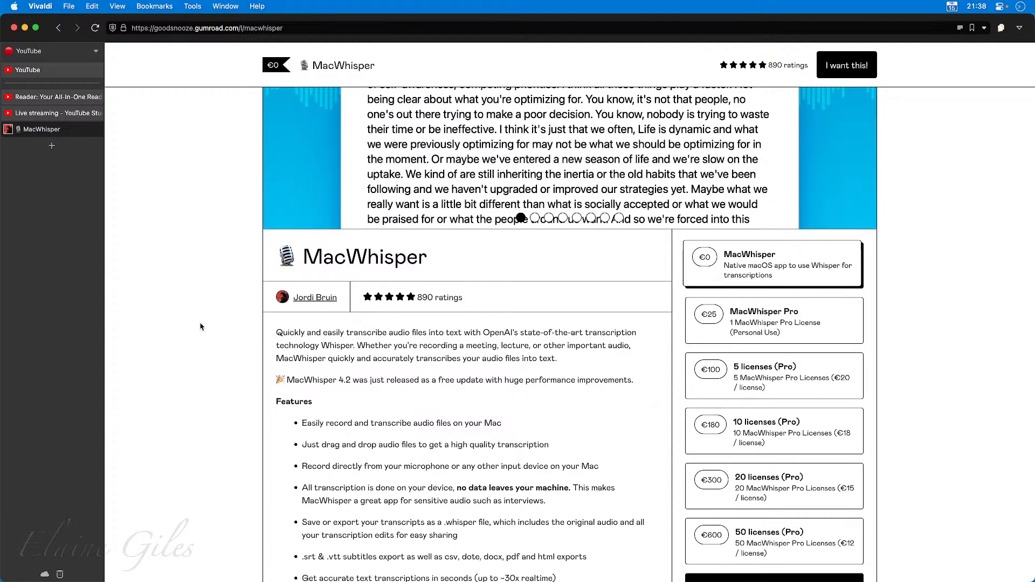
scroll(200, 328, "down", 3)
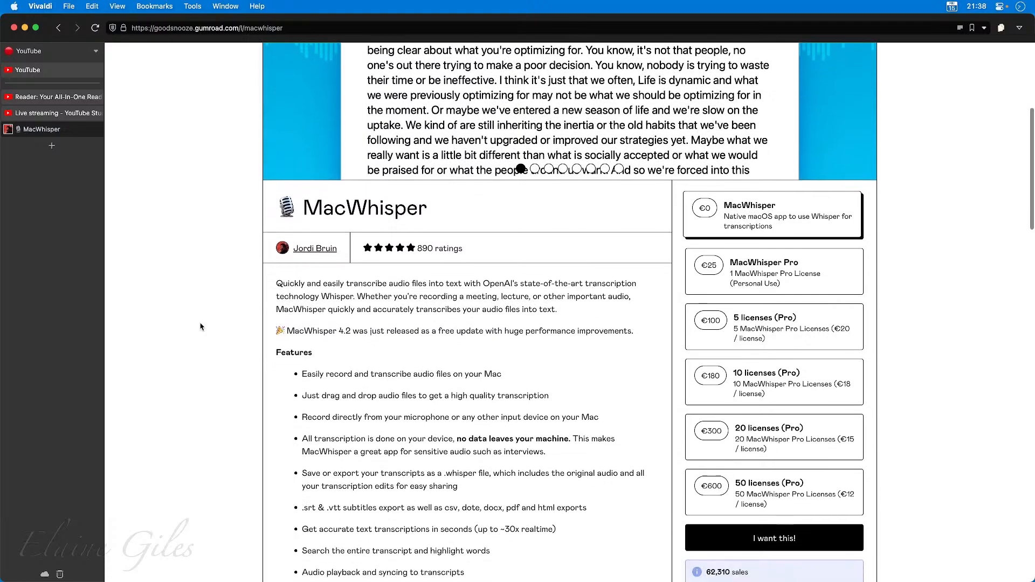
scroll(200, 327, "down", 1)
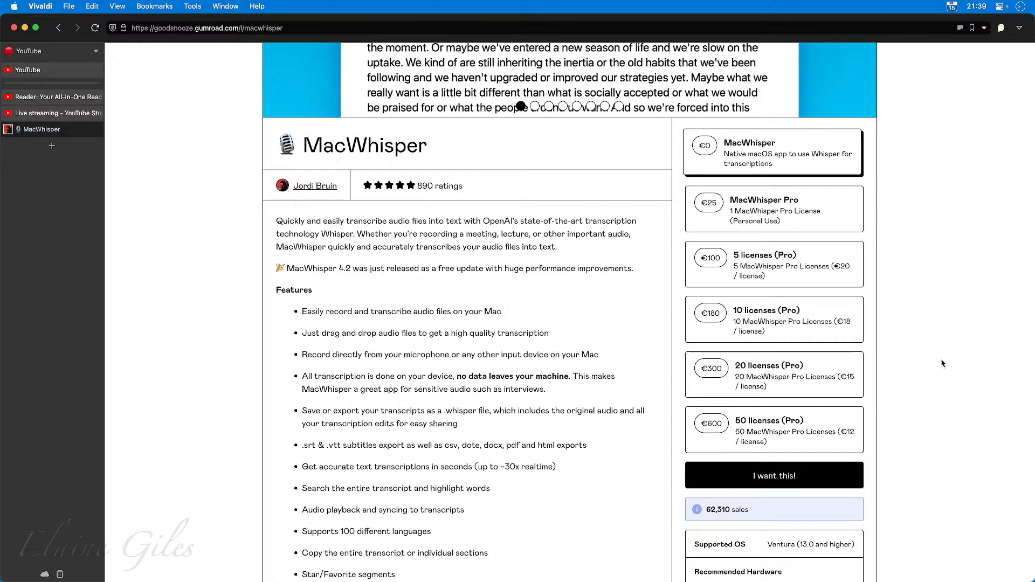
scroll(942, 362, "down", 5)
scroll(942, 361, "down", 1)
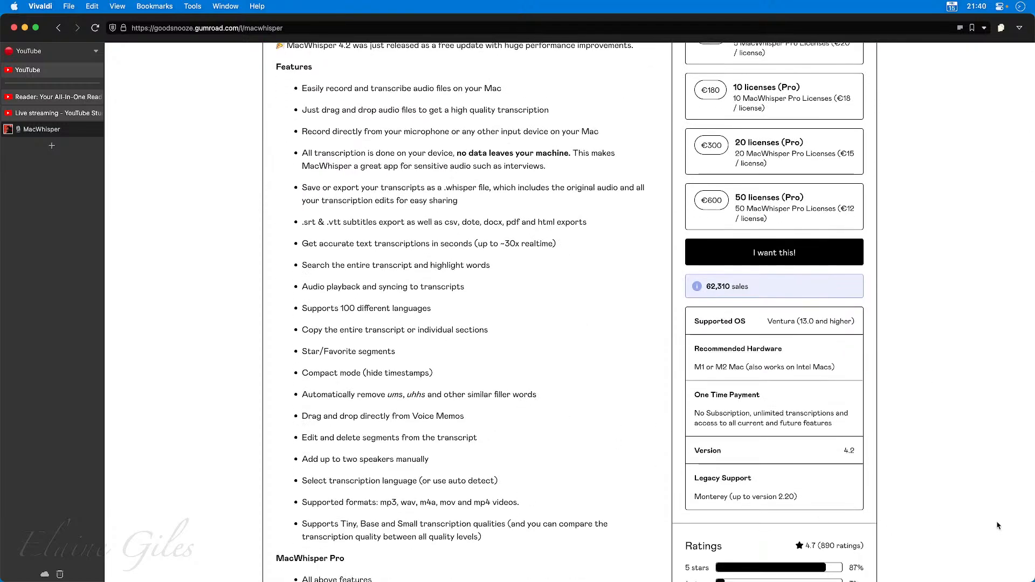
scroll(978, 528, "down", 5)
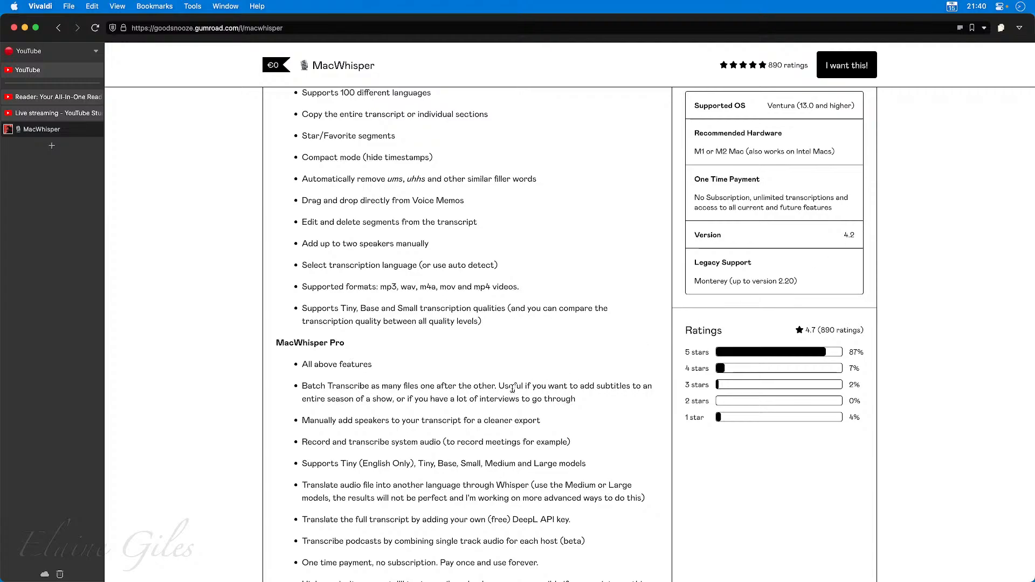
scroll(513, 392, "up", 5)
scroll(513, 393, "up", 4)
scroll(514, 390, "down", 2)
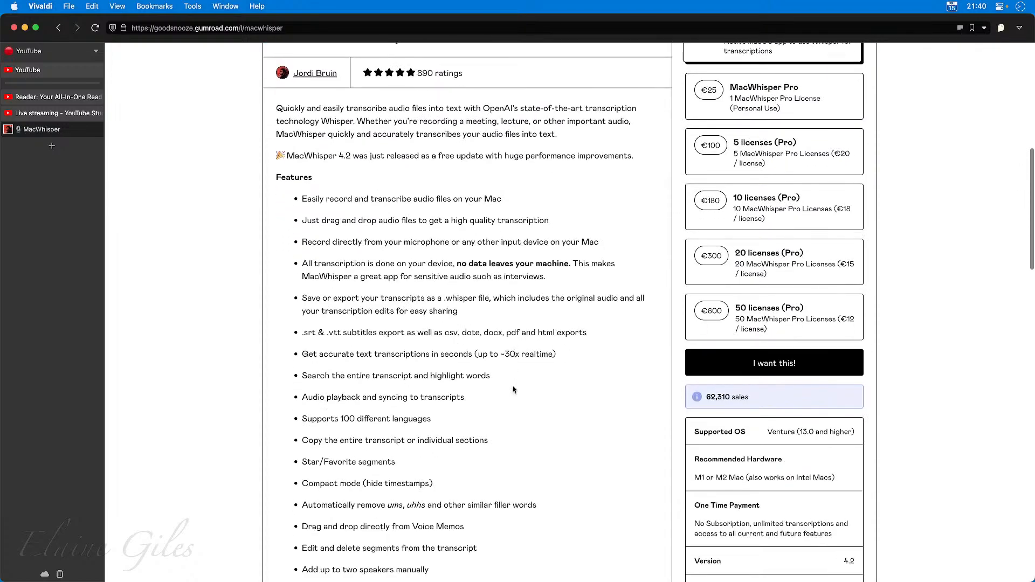
scroll(514, 388, "down", 3)
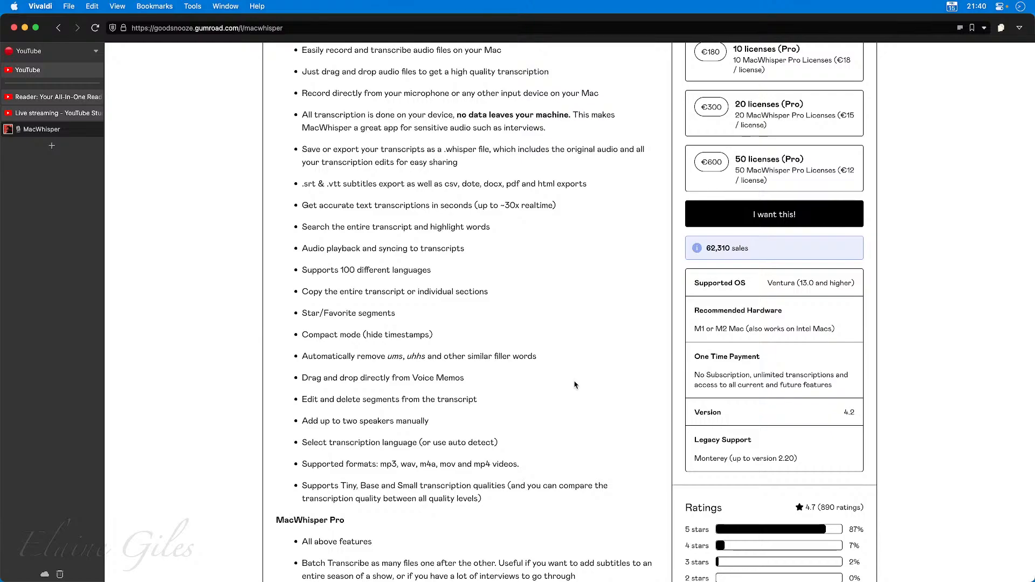
scroll(575, 385, "down", 3)
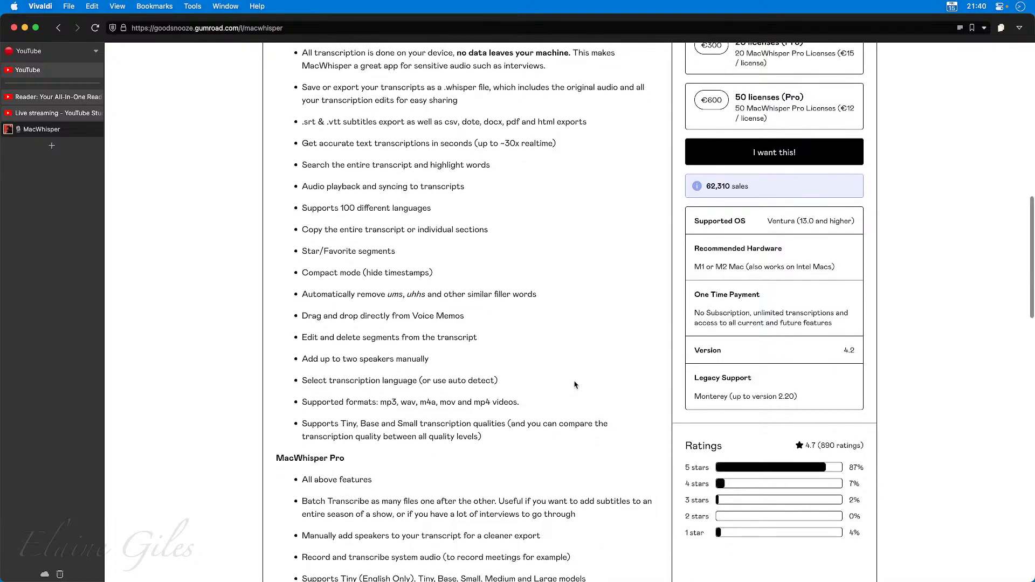
scroll(575, 385, "down", 8)
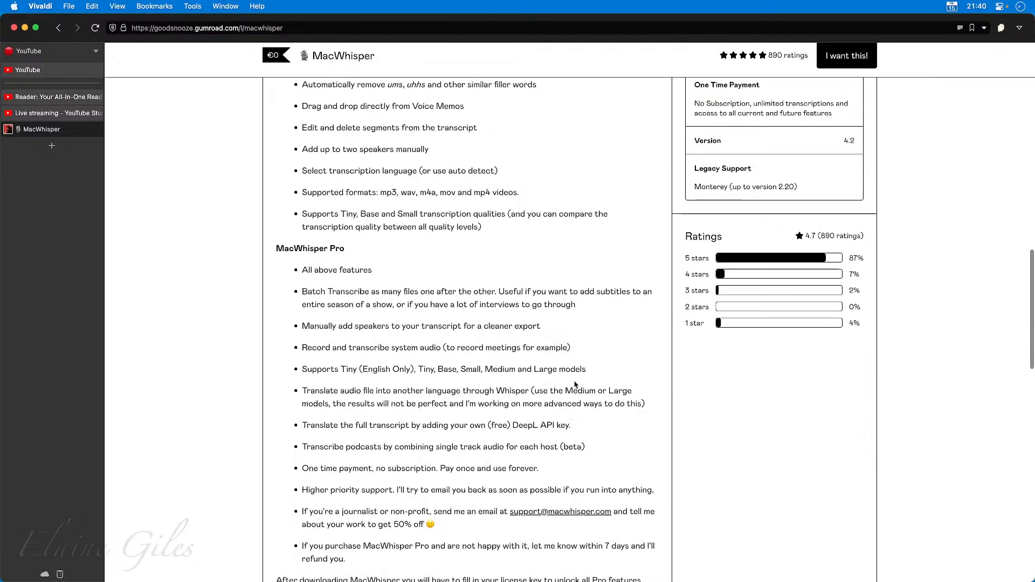
scroll(575, 386, "down", 2)
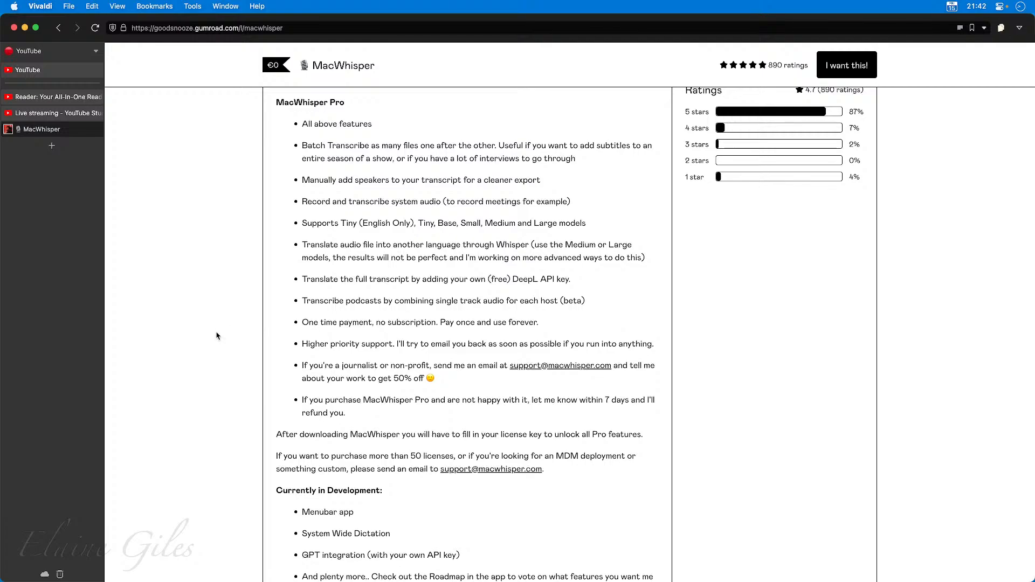
Scroll up to the Gumroad page's header banner, then back down to the Features and licence bundles
scroll(200, 362, "down", 1)
scroll(199, 363, "down", 4)
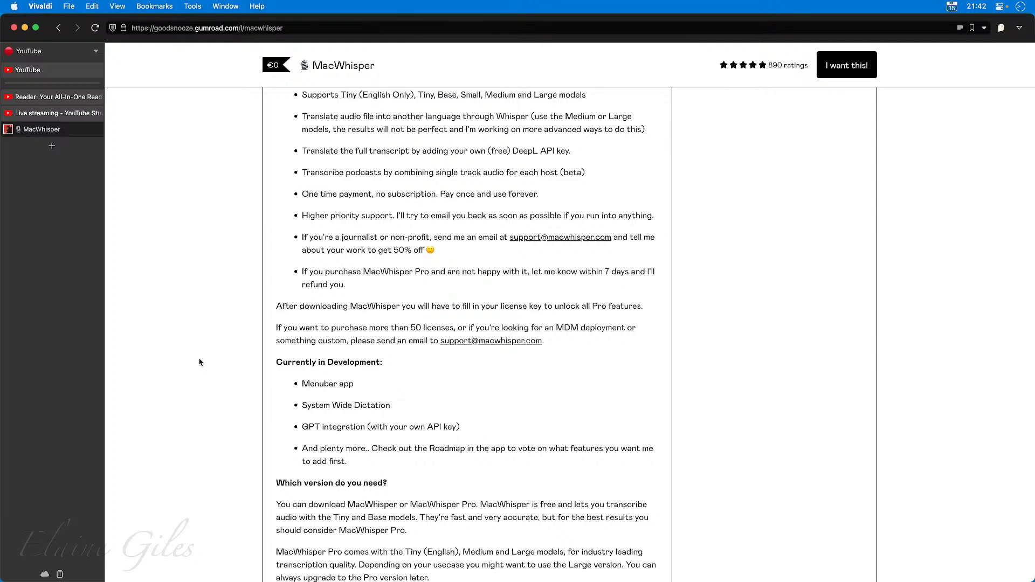
scroll(199, 362, "up", 20)
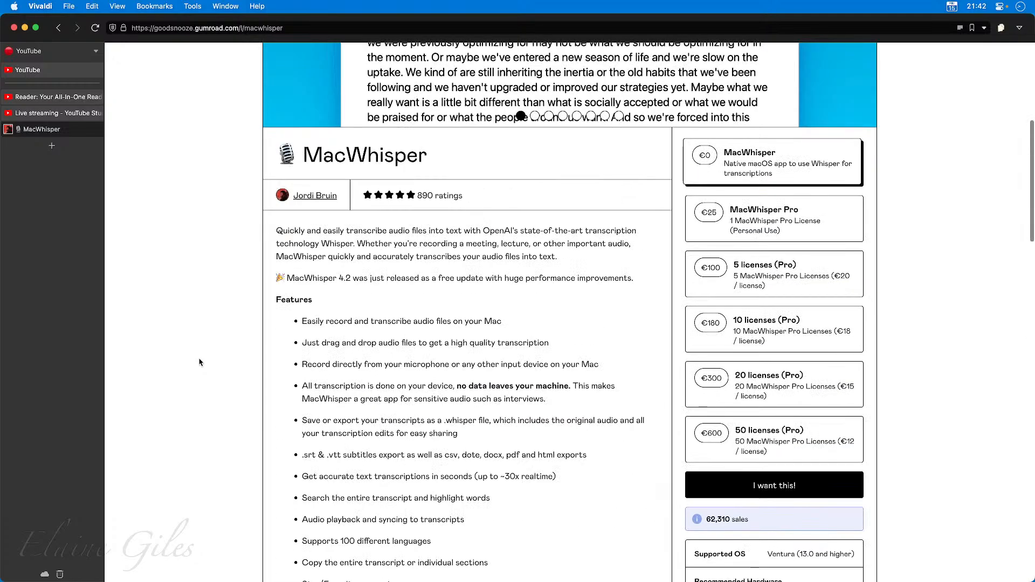
scroll(200, 362, "up", 8)
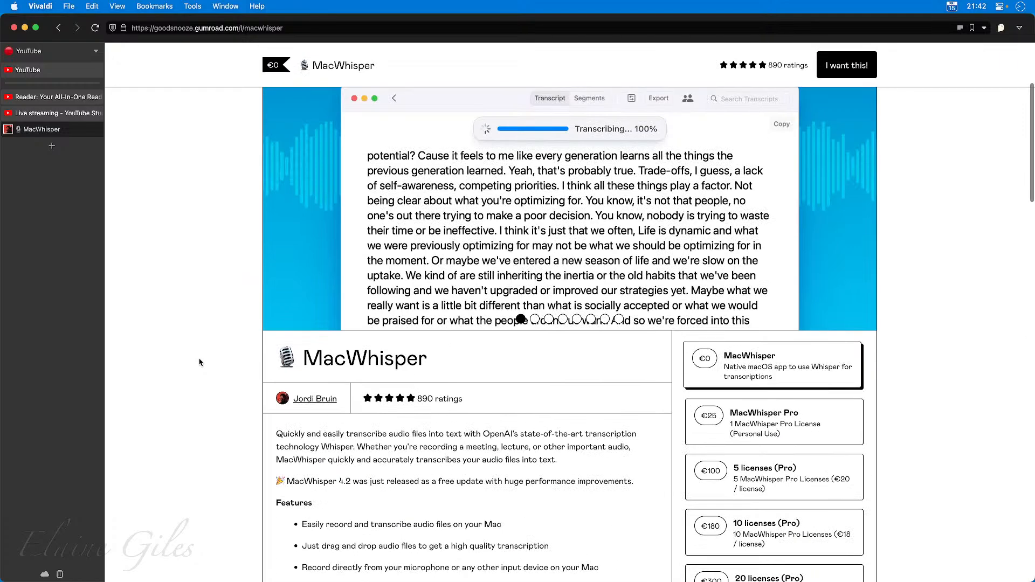
scroll(200, 363, "up", 3)
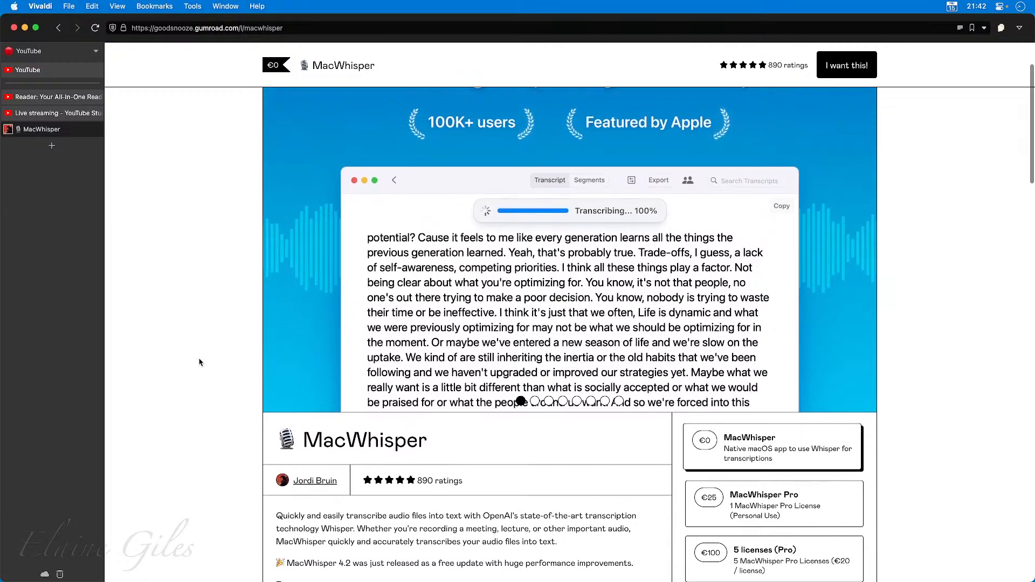
scroll(200, 363, "up", 2)
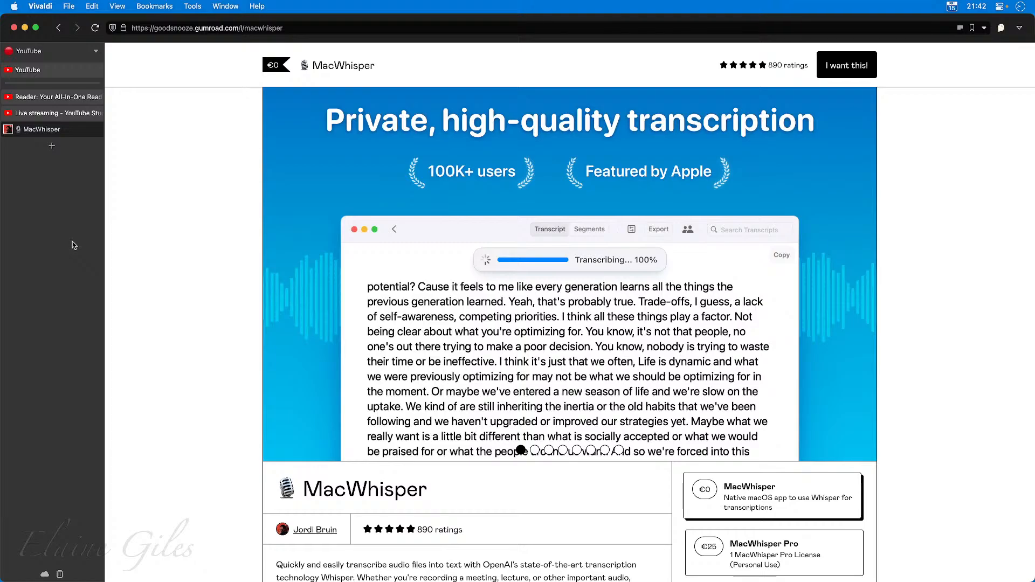
scroll(628, 559, "down", 10)
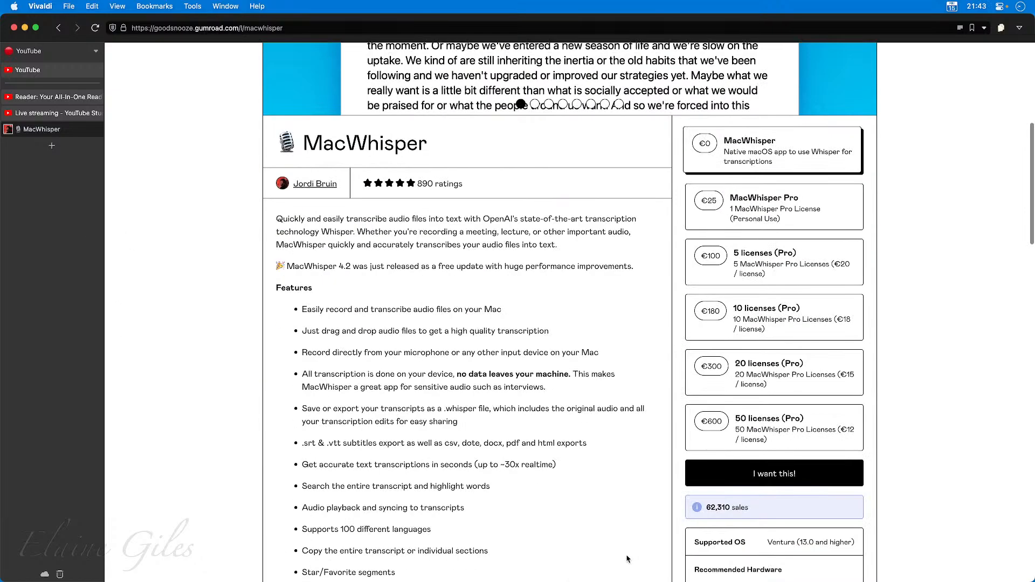
scroll(628, 559, "down", 3)
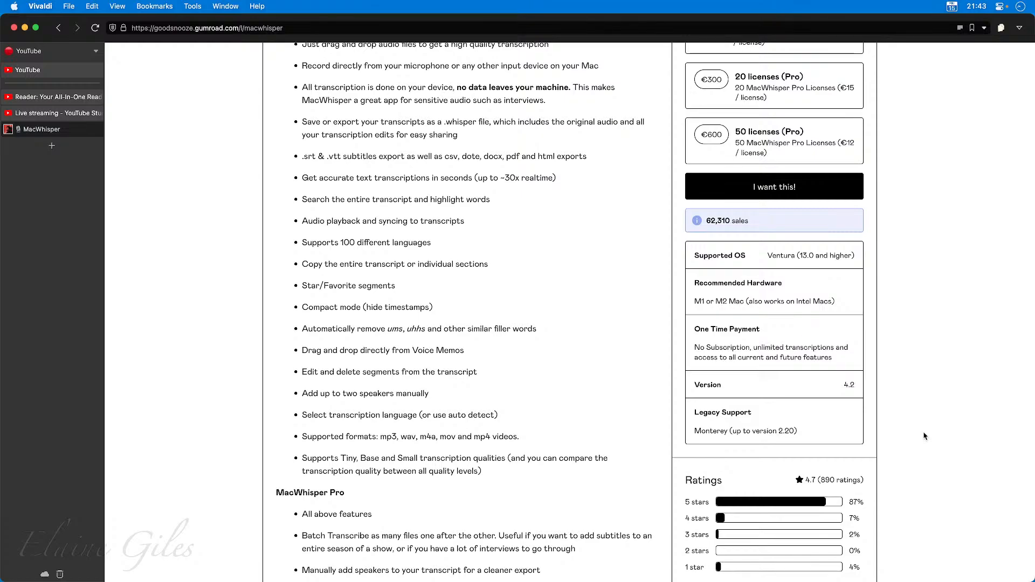
key("super+space")
type("macwh")
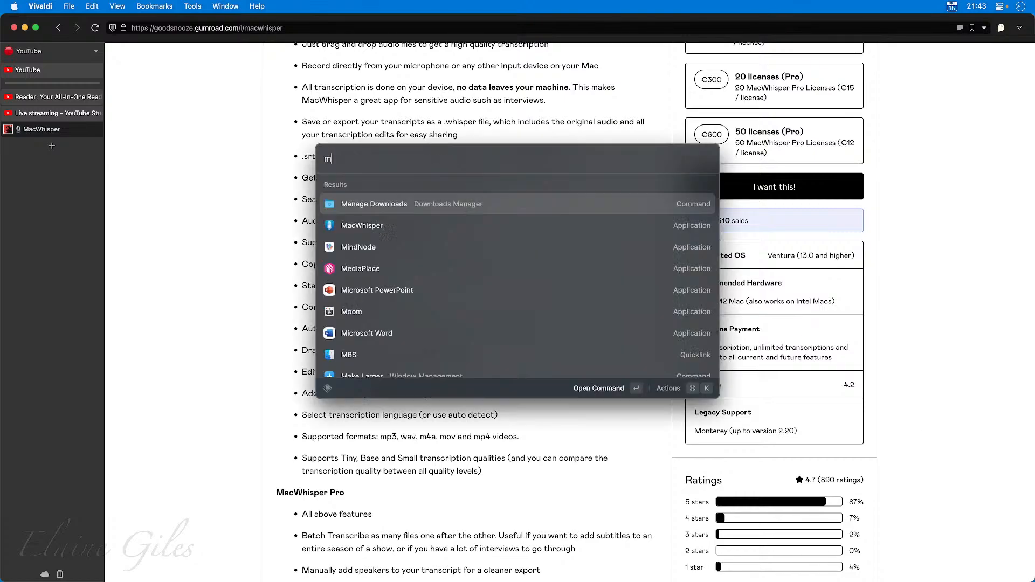
key("Return")
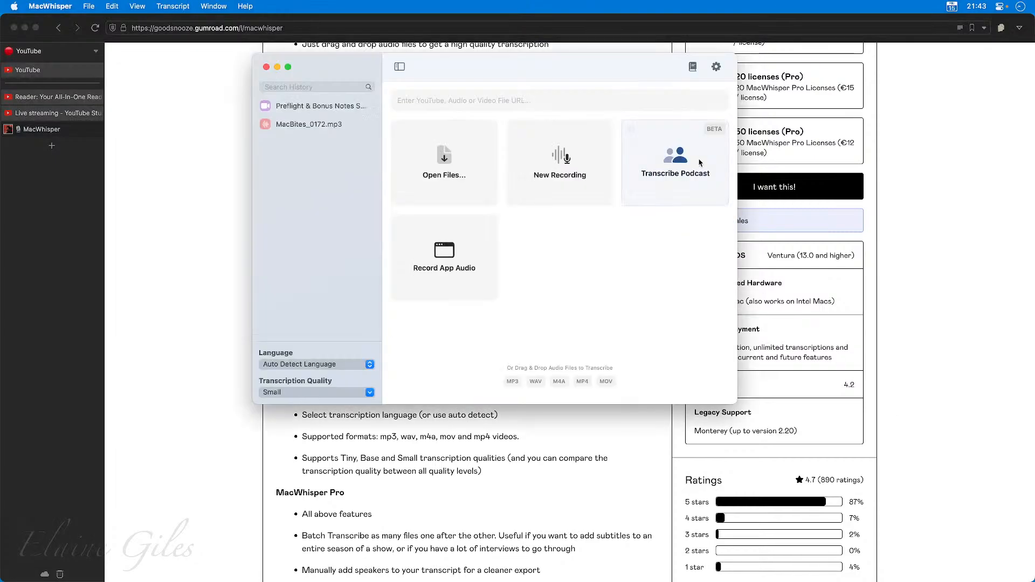
left_click(67, 6)
left_click(62, 24)
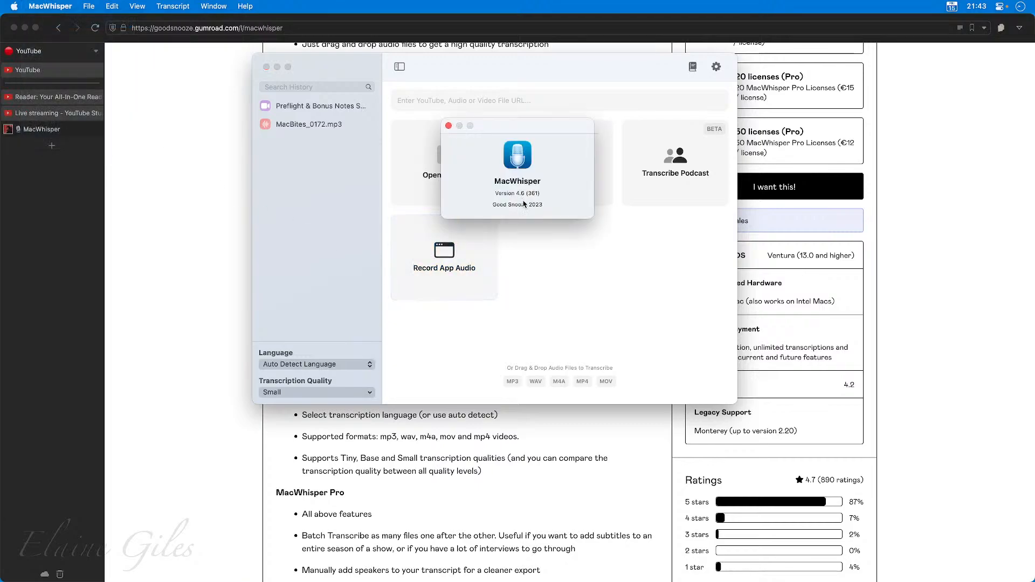
left_click(448, 126)
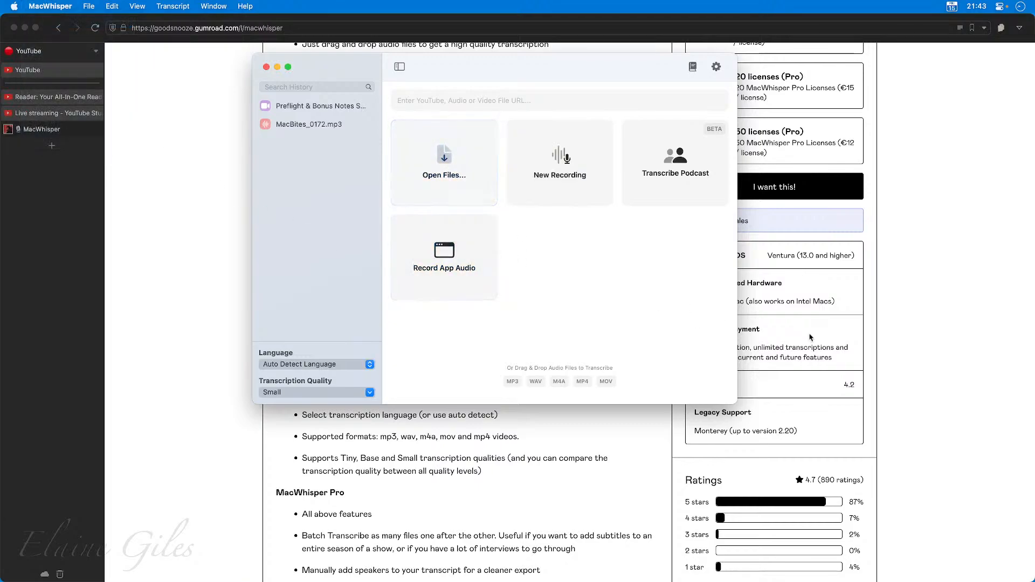
left_click(997, 364)
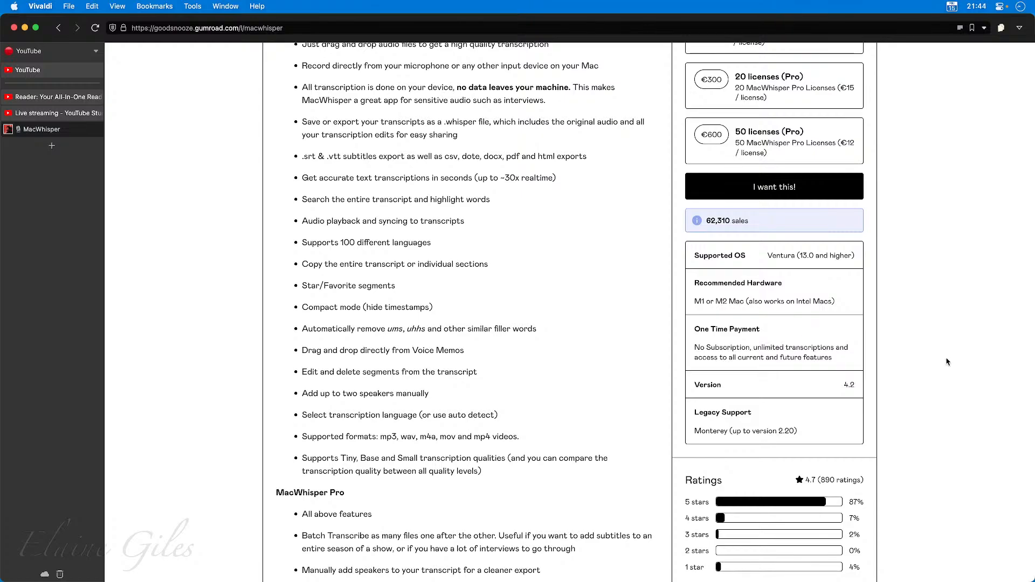
Scroll back up to the Features heading listing .srt/.vtt exports and 100 languages
scroll(950, 360, "up", 2)
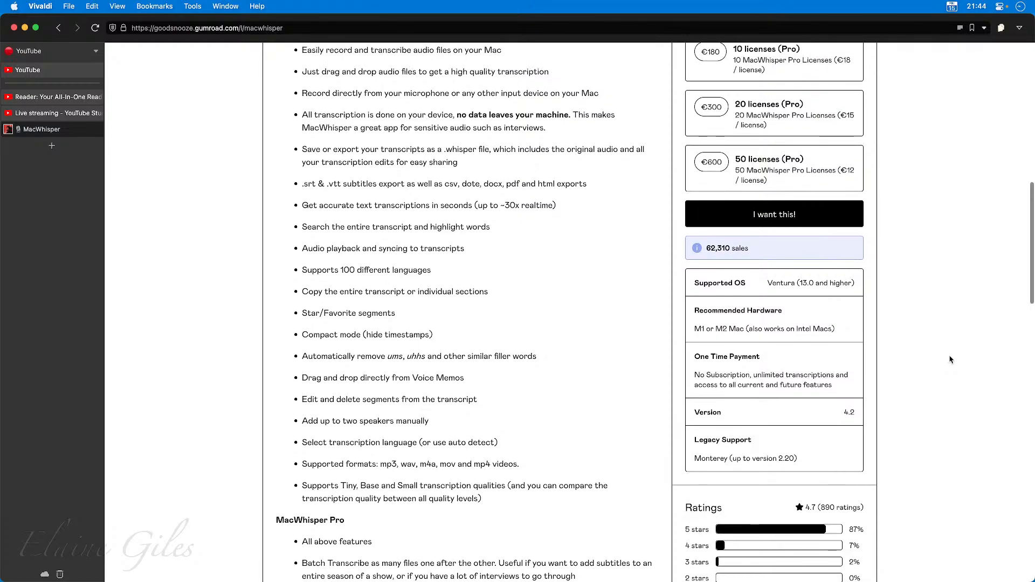
scroll(950, 361, "up", 2)
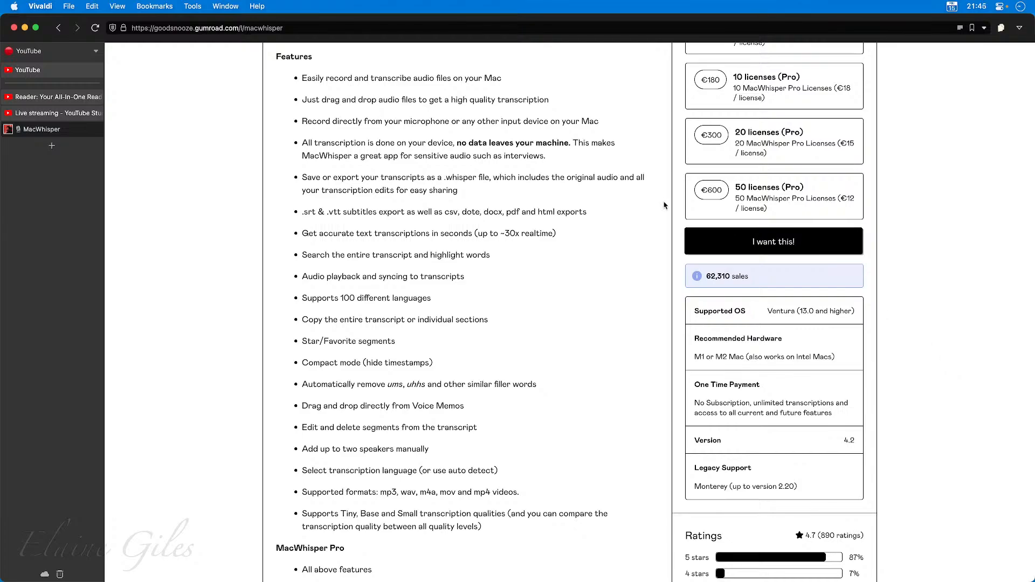
Search Google for 'wistia video subtitles'
left_click(53, 149)
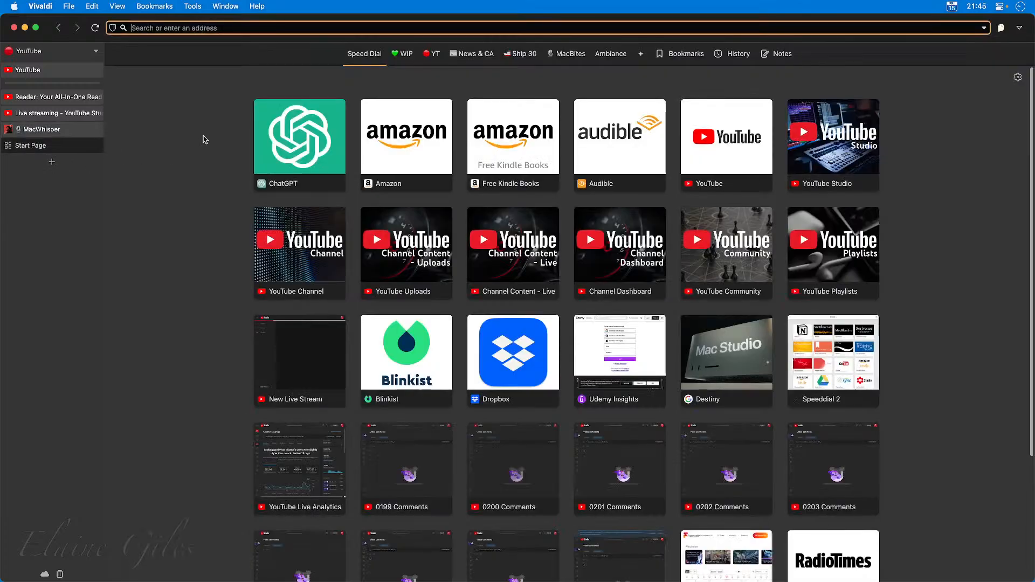
type("wistia")
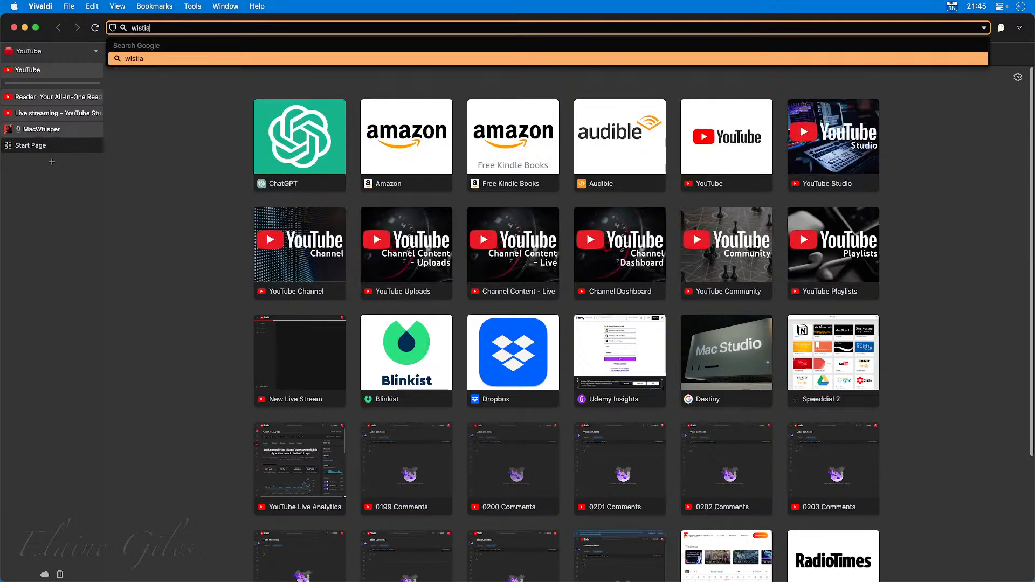
type(" video subtitles")
key("Return")
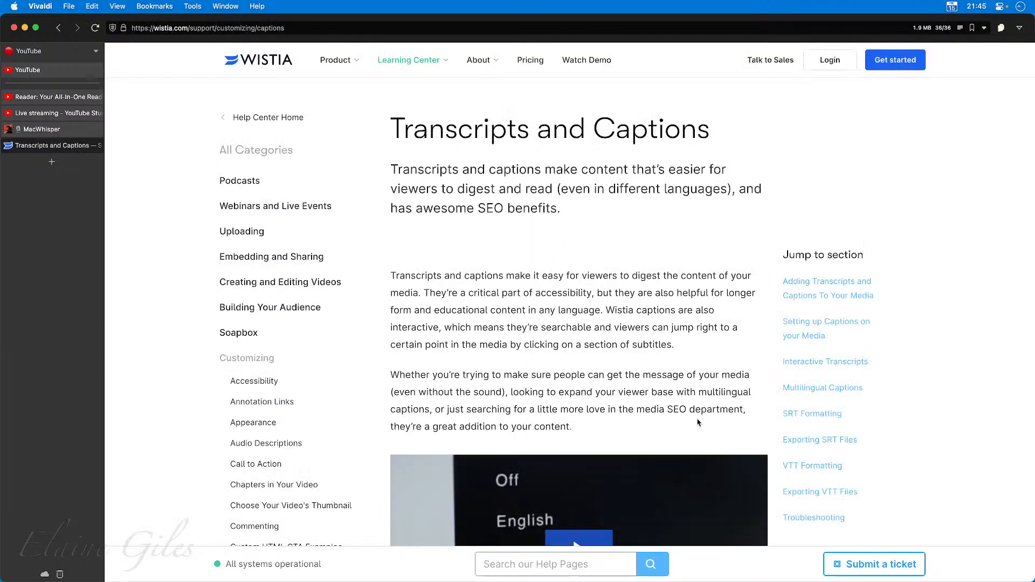
On Wistia's Transcripts and Captions page, highlight the Note about uploading a custom SRT file
scroll(701, 431, "down", 5)
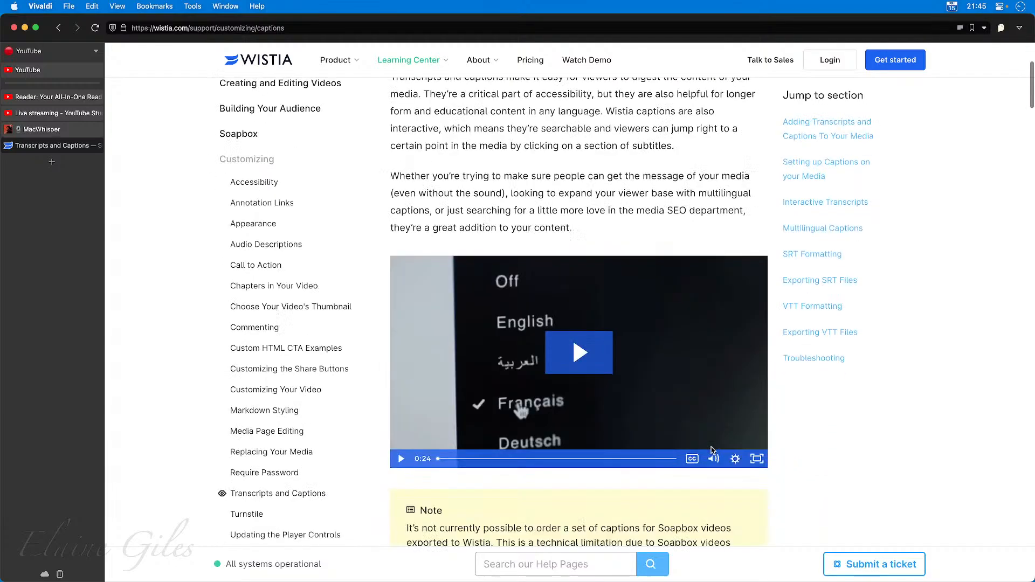
scroll(712, 450, "down", 6)
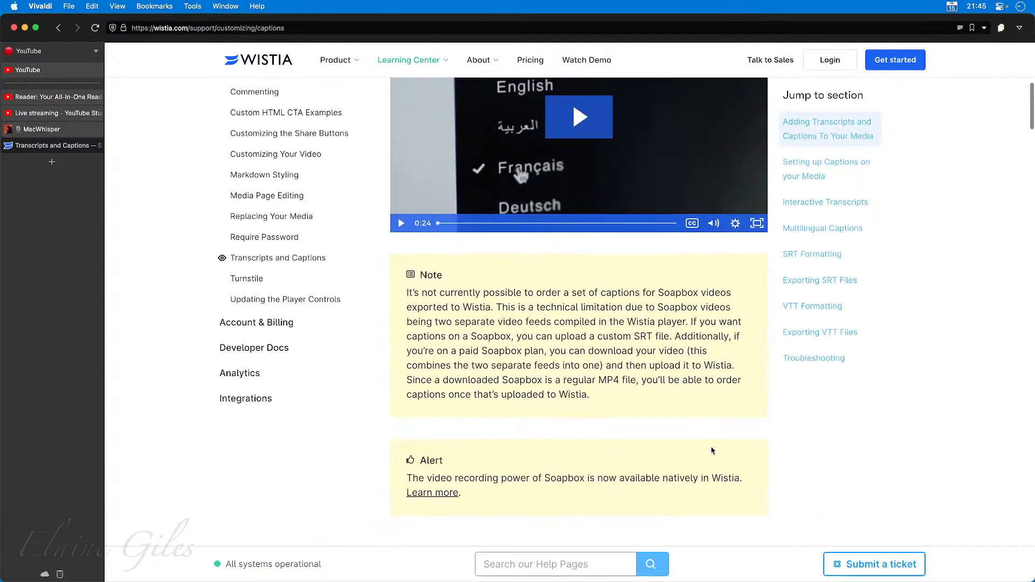
scroll(712, 451, "down", 2)
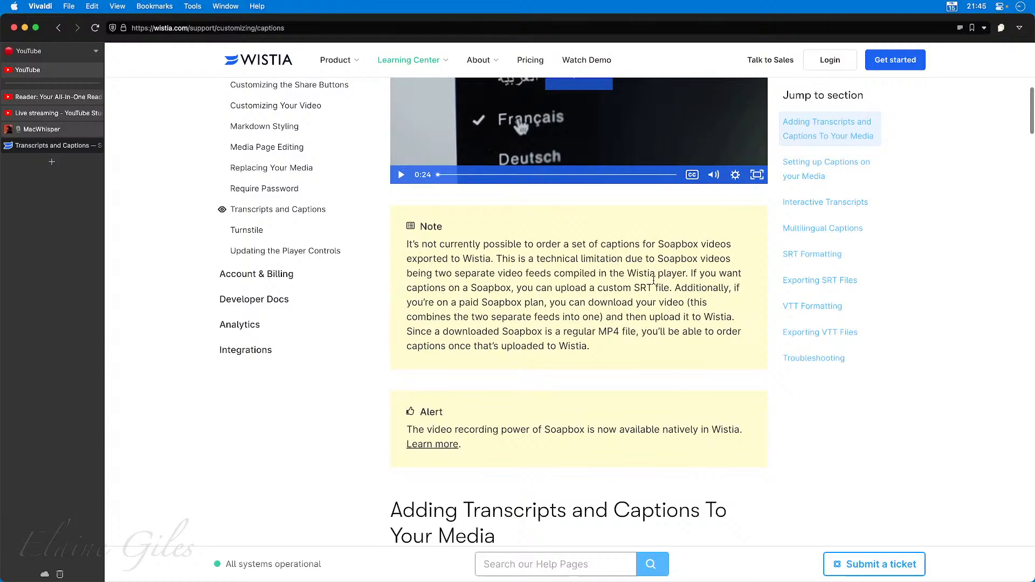
left_click_drag(671, 287, 514, 283)
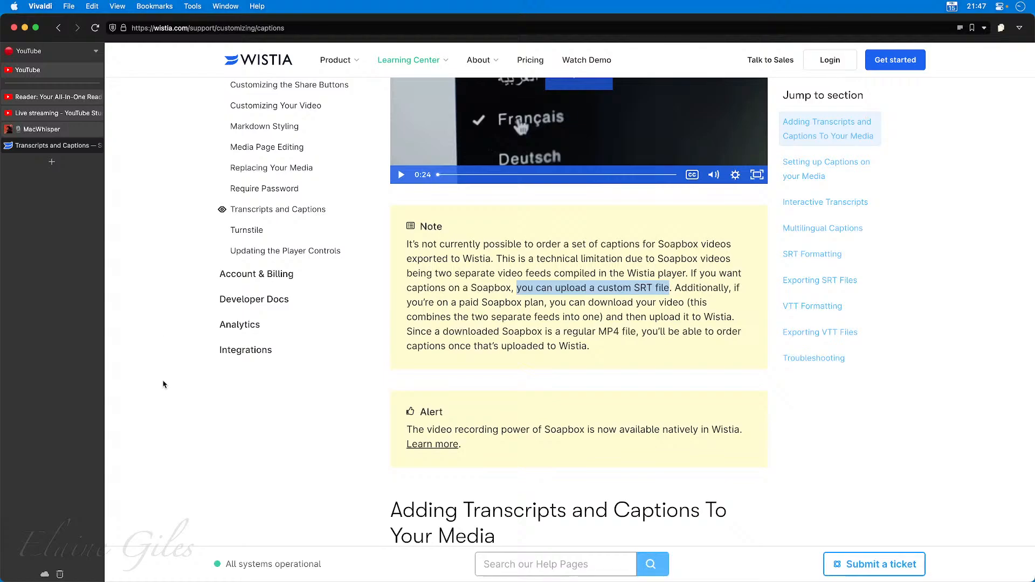
Scroll back up the Wistia Transcripts and Captions page
scroll(163, 384, "up", 1)
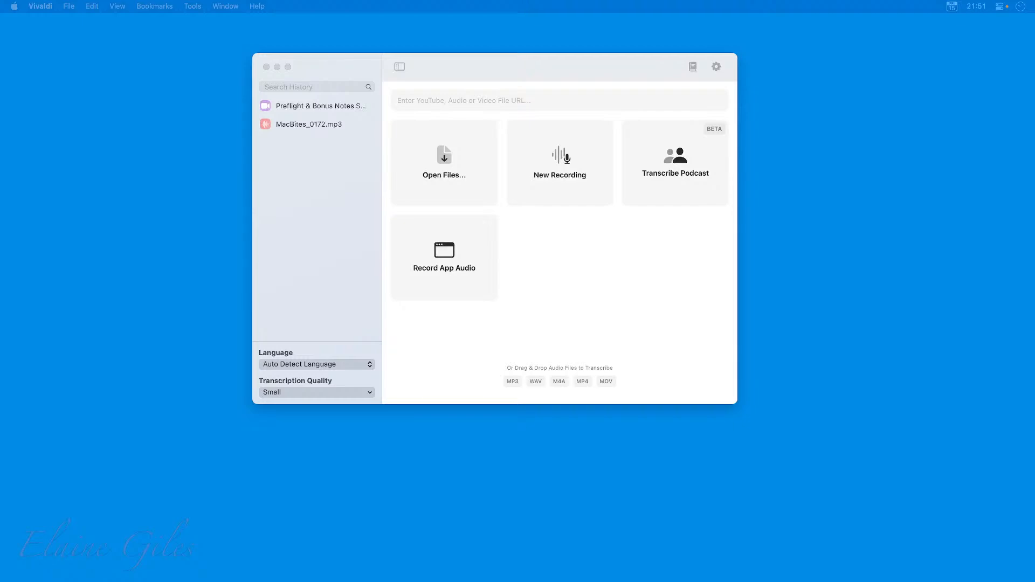
Hide the MacWhisper window and switch to the full-screen ForkLift Release Timeline slide
left_click(501, 60)
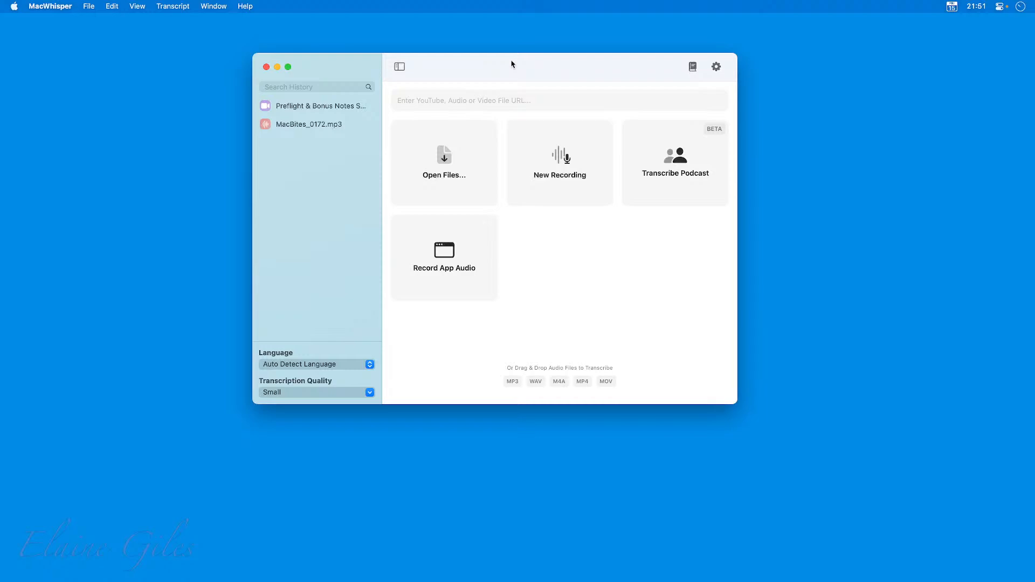
key("super+q")
key("super+Tab")
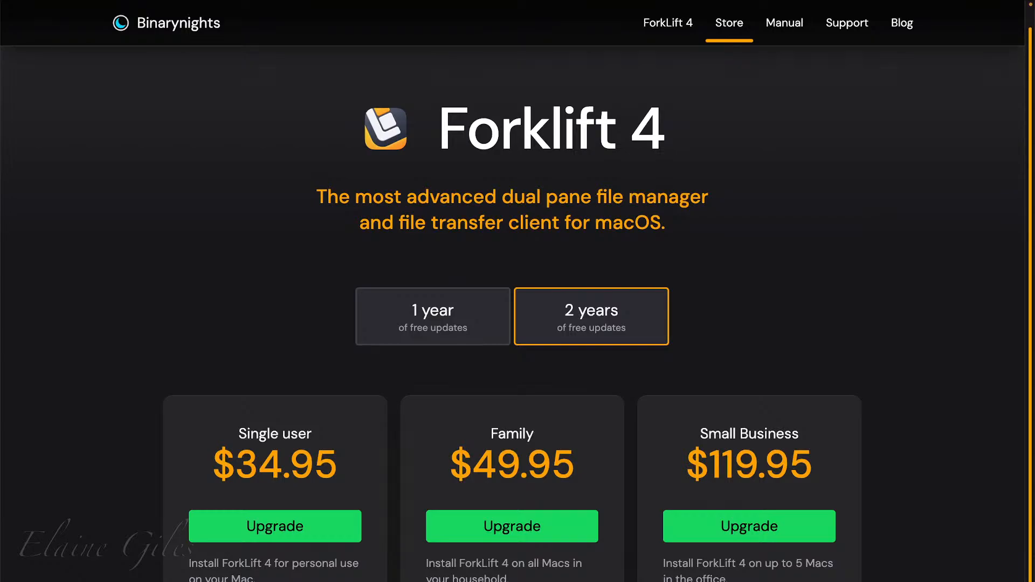
Scroll the ForkLift 4 store page past the $34.95/$49.95/$119.95 tiers to the upgrade details
scroll(513, 324, "down", 8)
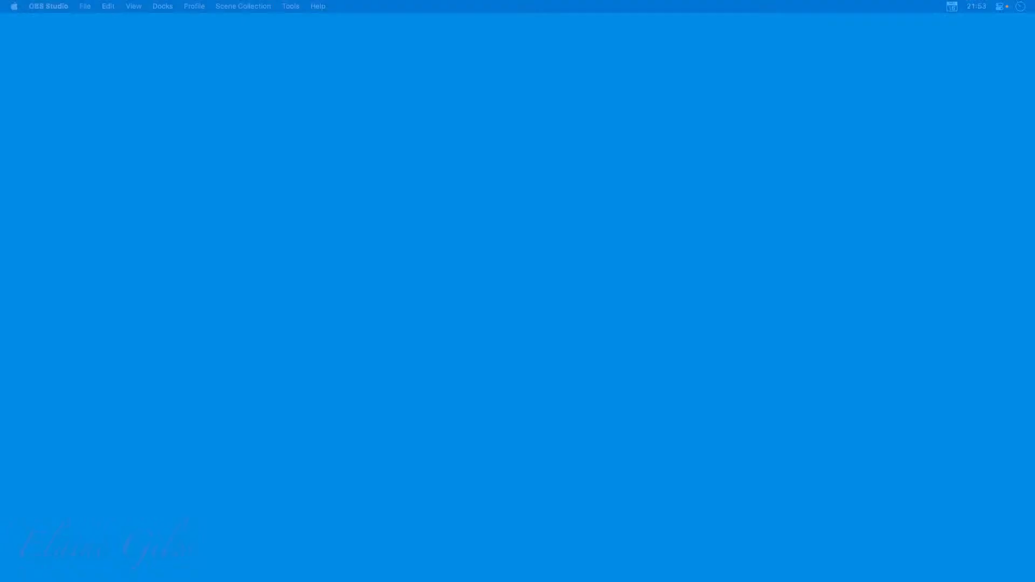
Launch ForkLift from the launcher by searching 'fork', then open its Preferences
key("alt+space")
type("fork")
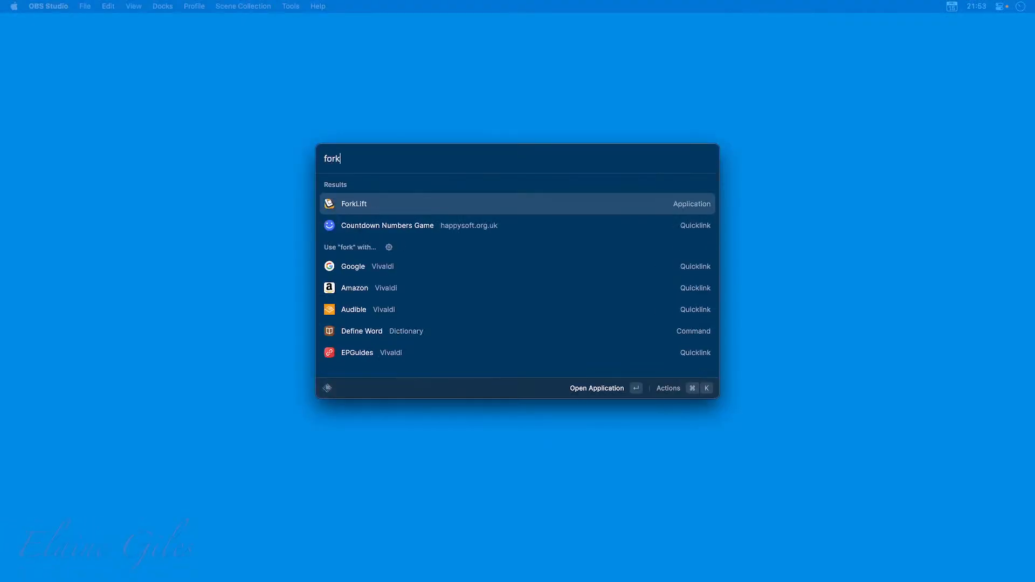
key("Return")
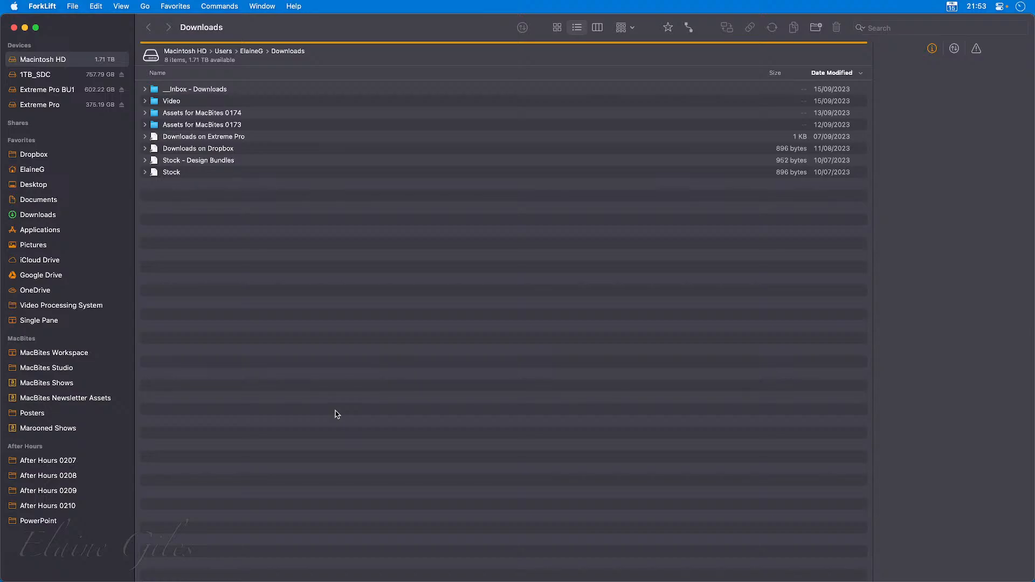
key("super+comma")
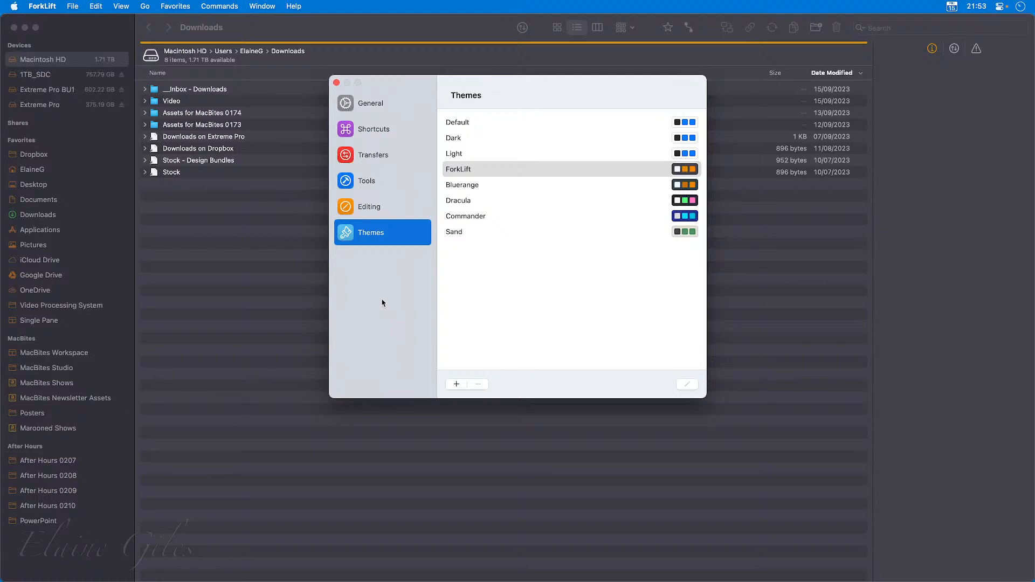
Look through the General settings and scroll through the Shortcuts list
left_click(372, 102)
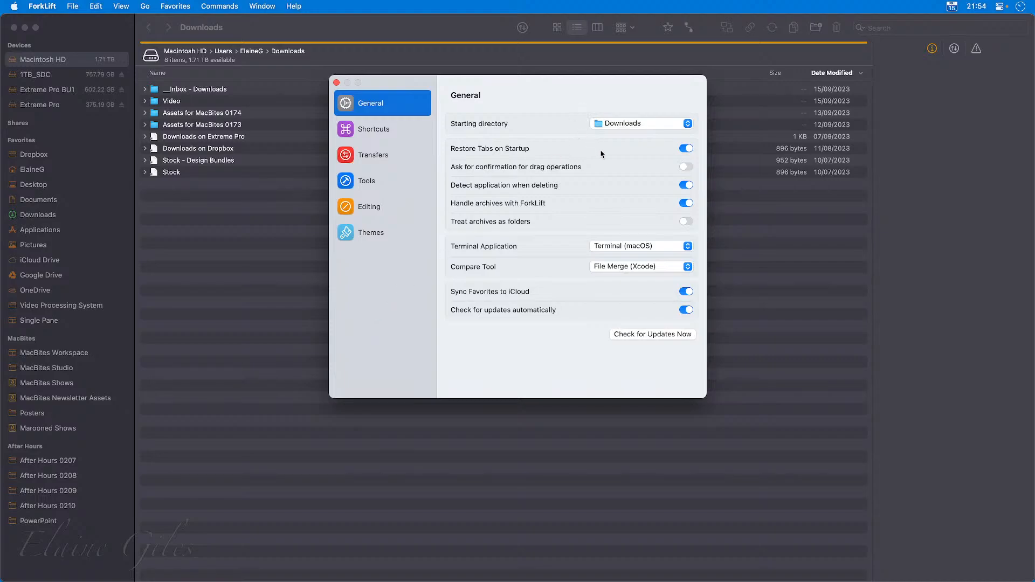
left_click(385, 132)
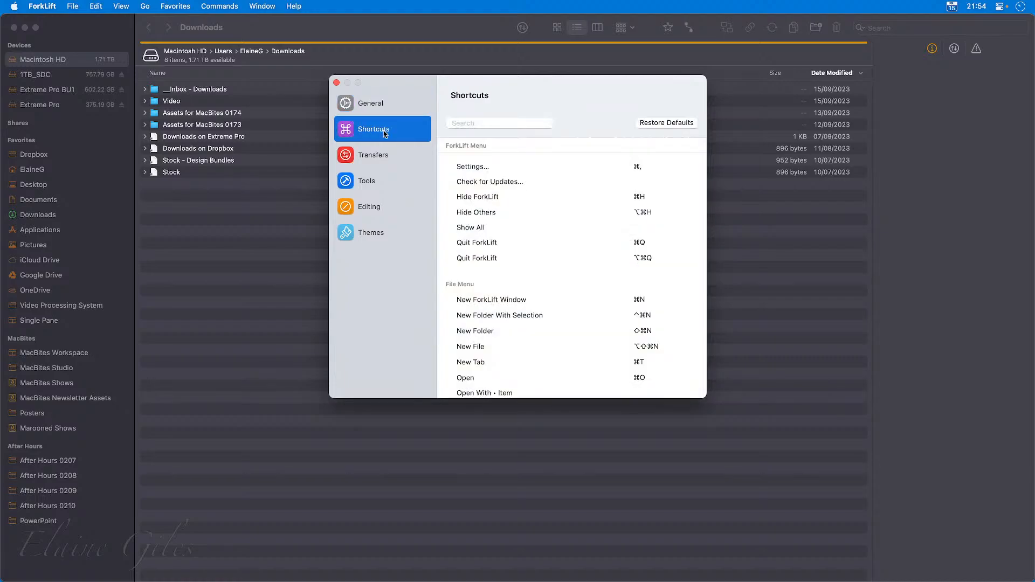
scroll(533, 297, "down", 15)
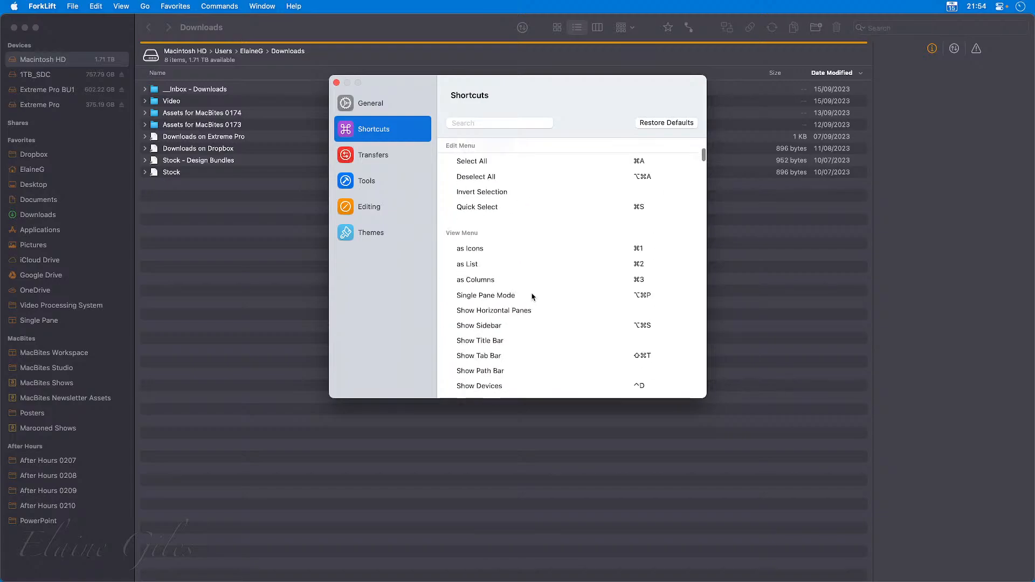
scroll(532, 297, "down", 5)
scroll(533, 296, "up", 8)
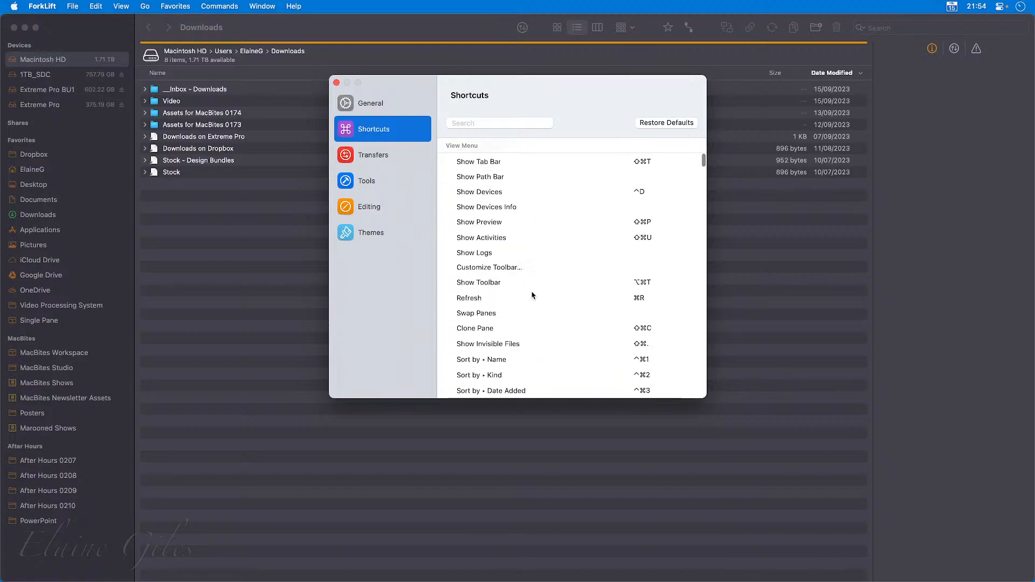
scroll(533, 295, "up", 1)
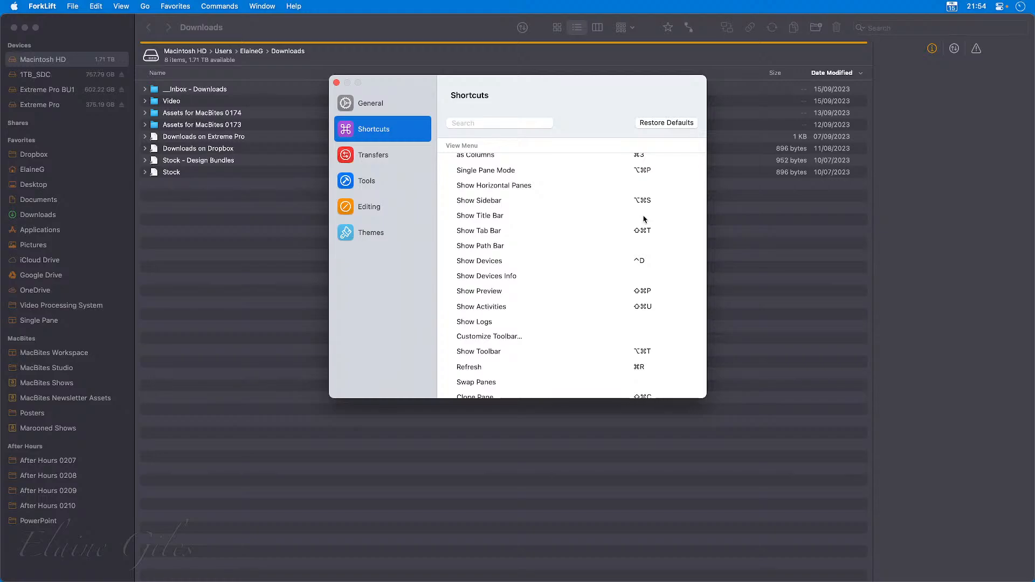
Check the Transfers, Tools, Editing and Themes sections, then close the settings window
left_click(365, 156)
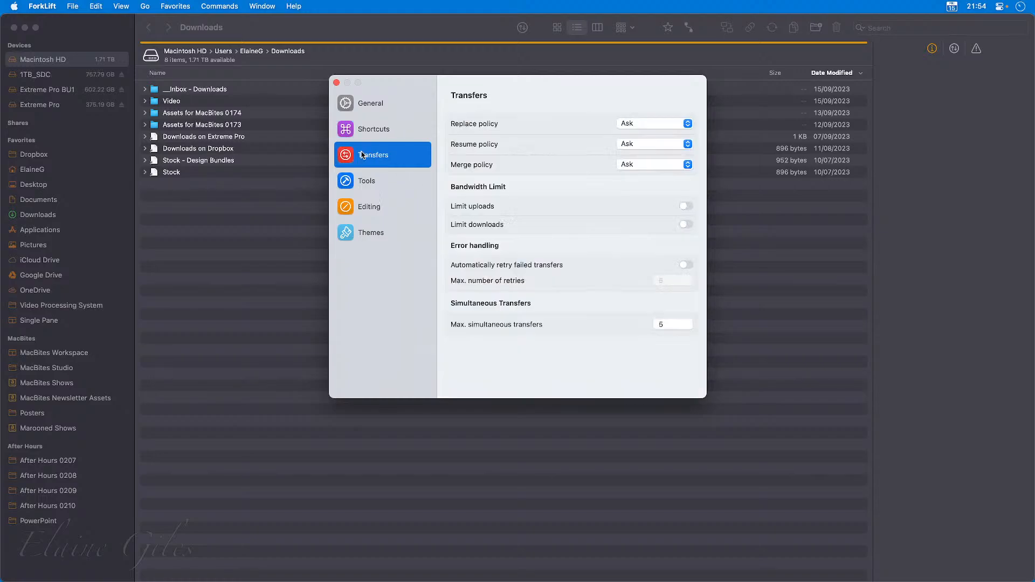
left_click(389, 185)
left_click(391, 213)
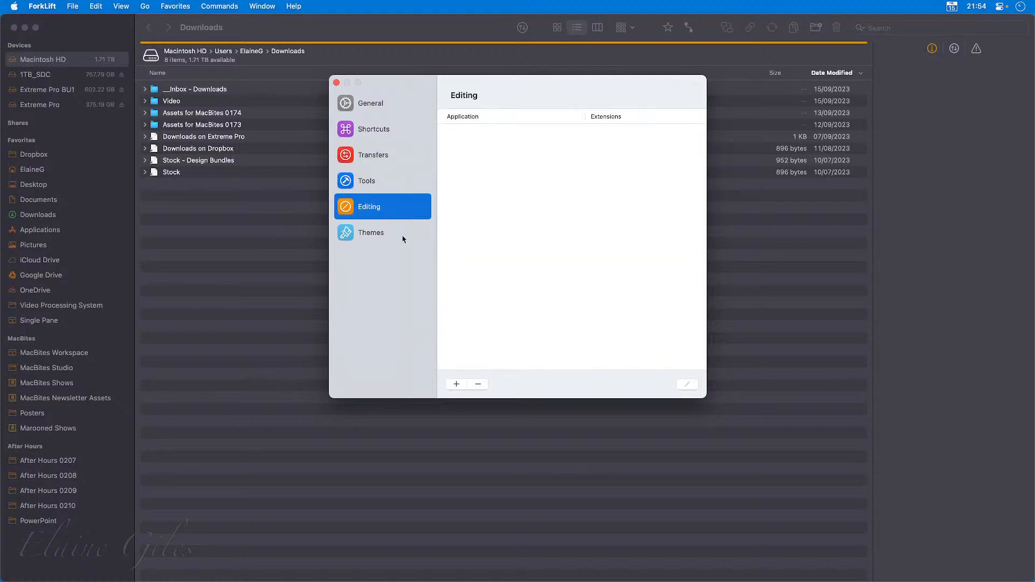
left_click(404, 237)
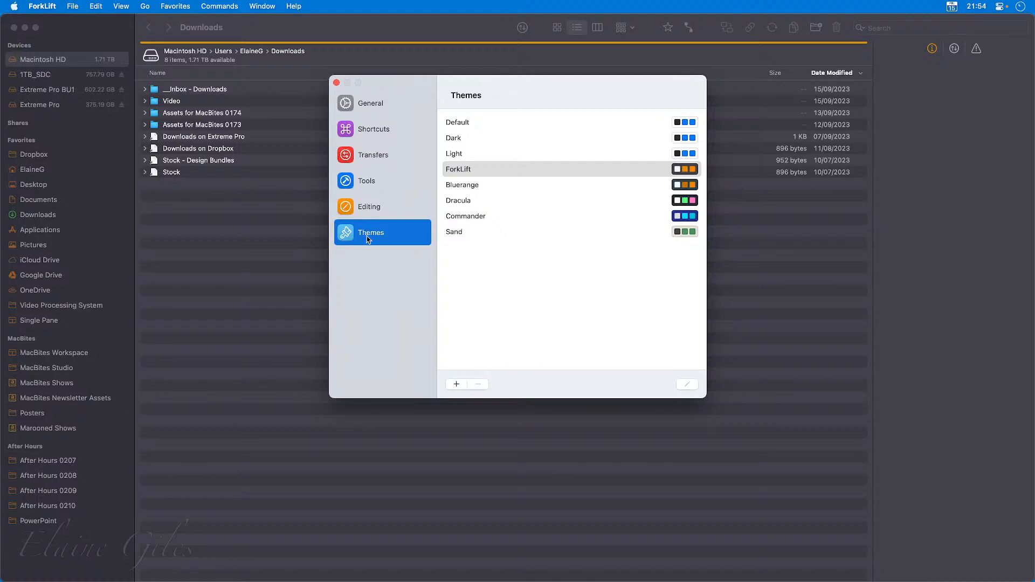
left_click(337, 83)
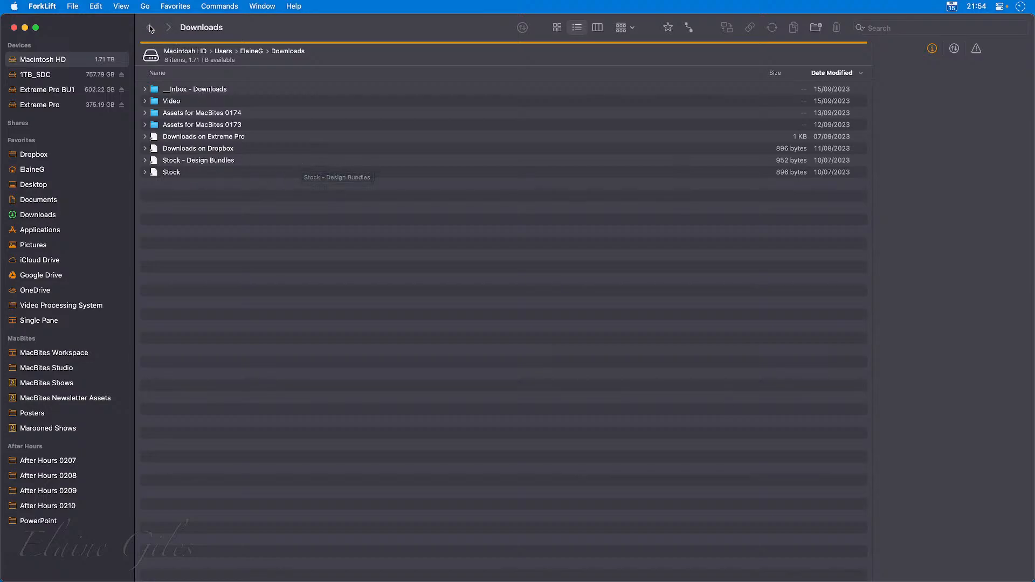
Open ForkLift's View menu for the Downloads listing
left_click(124, 6)
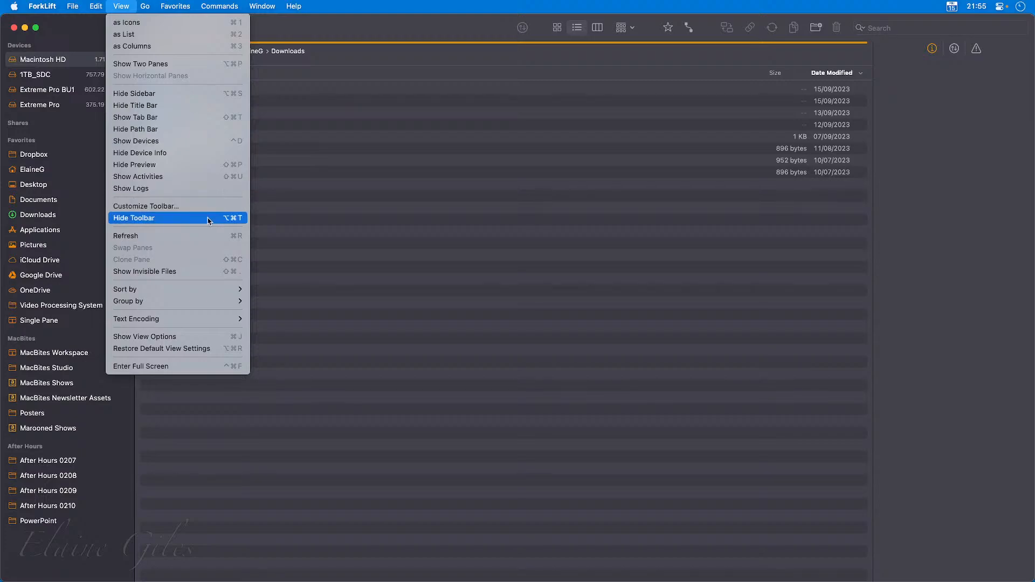
left_click(195, 337)
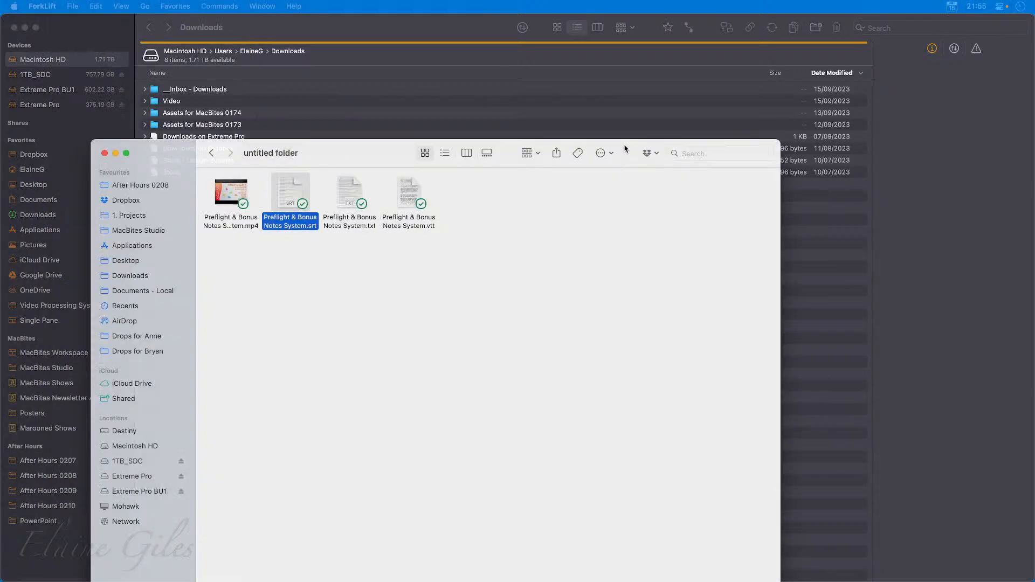
left_click_drag(624, 146, 620, 3)
key("super+j")
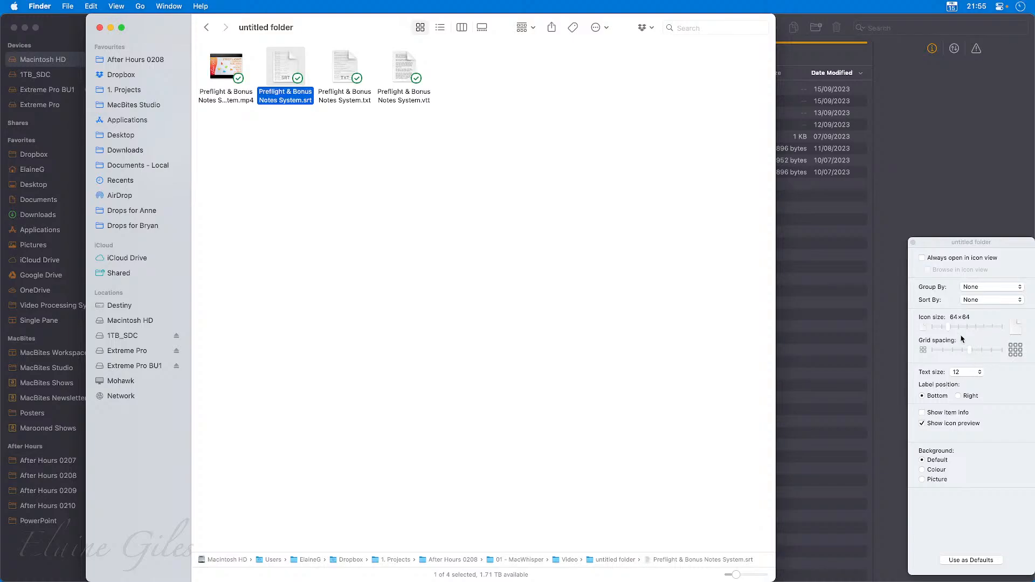
left_click(914, 243)
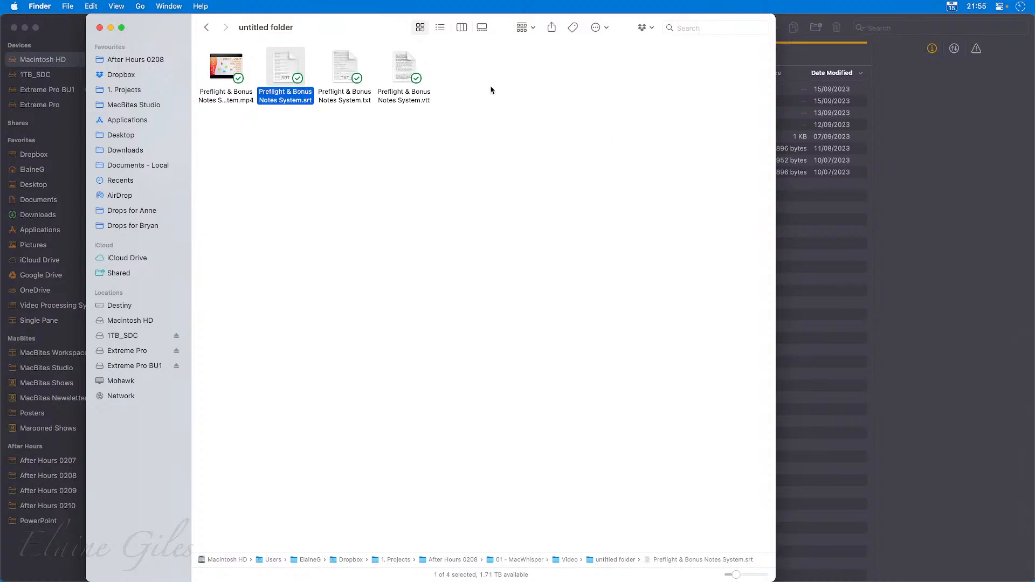
left_click_drag(353, 25, 0, 162)
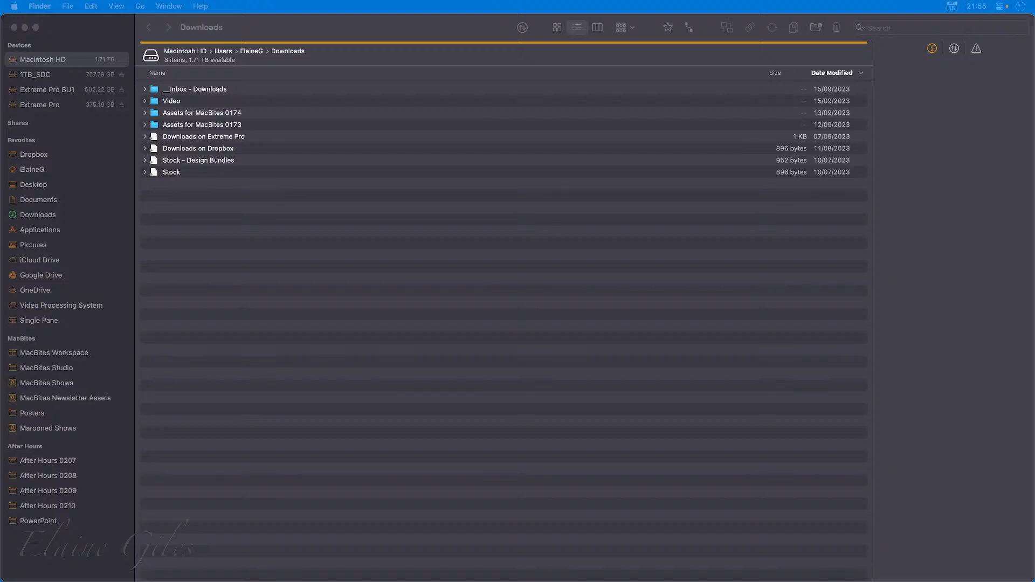
left_click(397, 25)
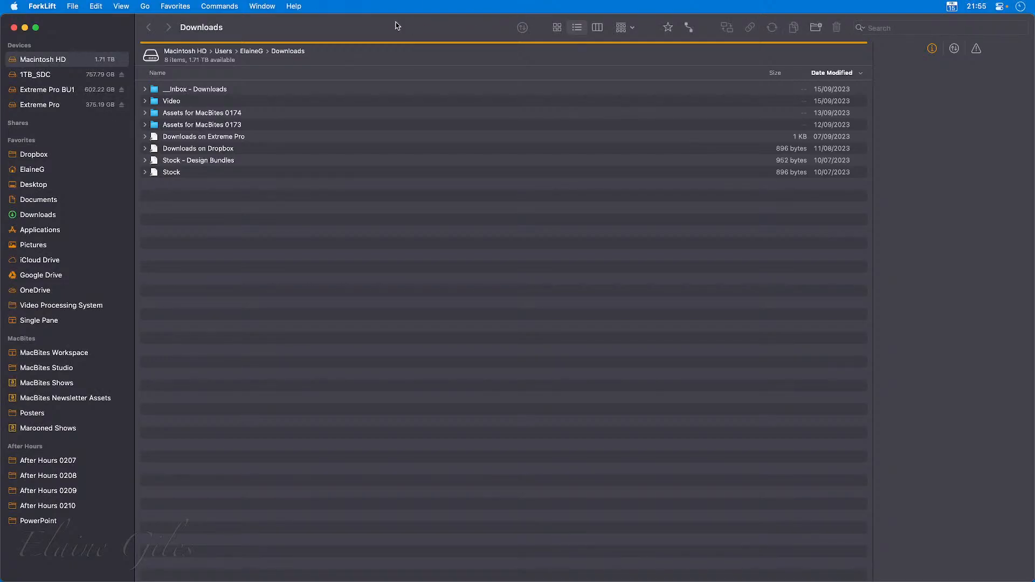
Apply the view settings to All Folders and turn off alternating row backgrounds
key("super+j")
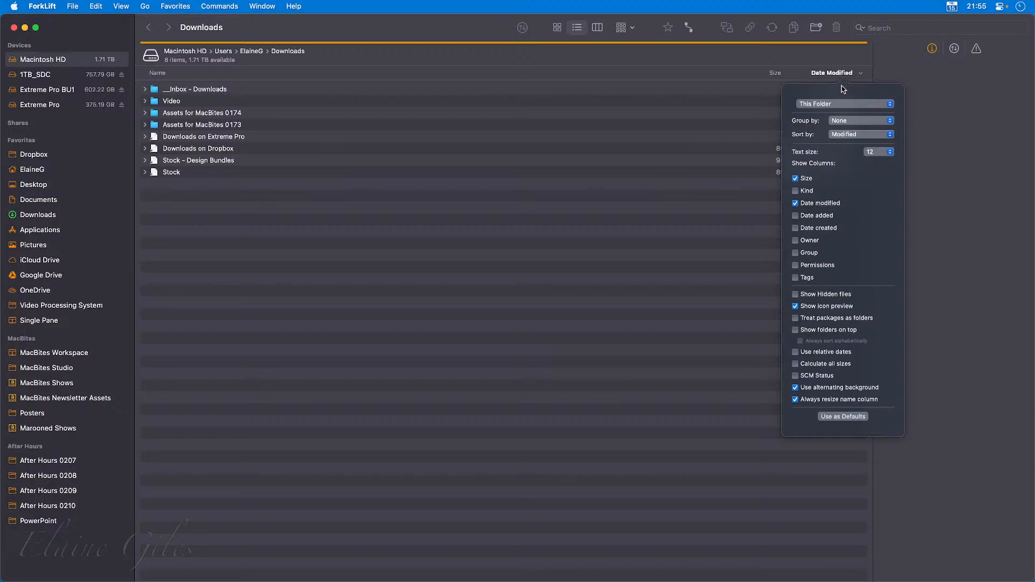
left_click(822, 105)
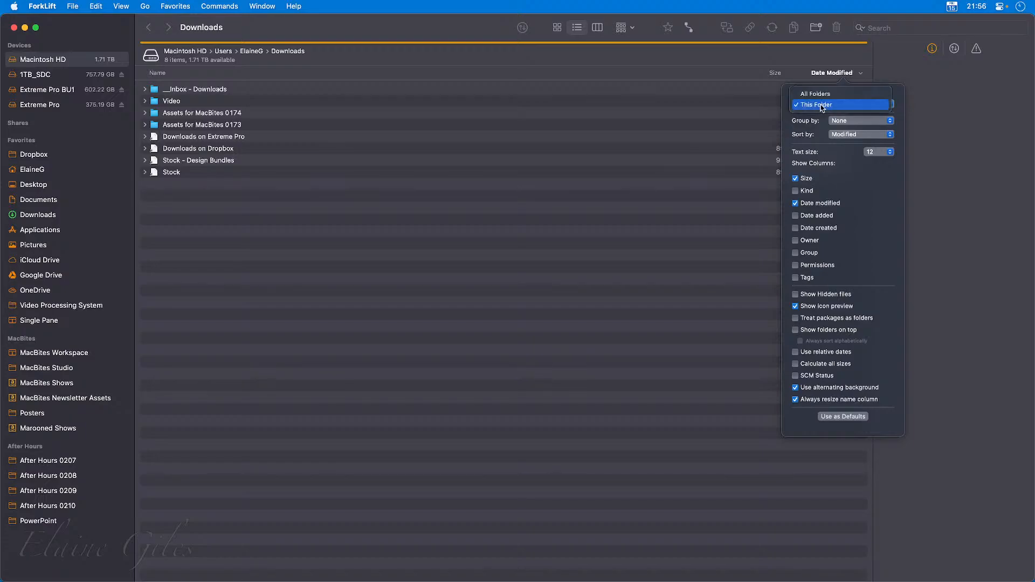
left_click(837, 95)
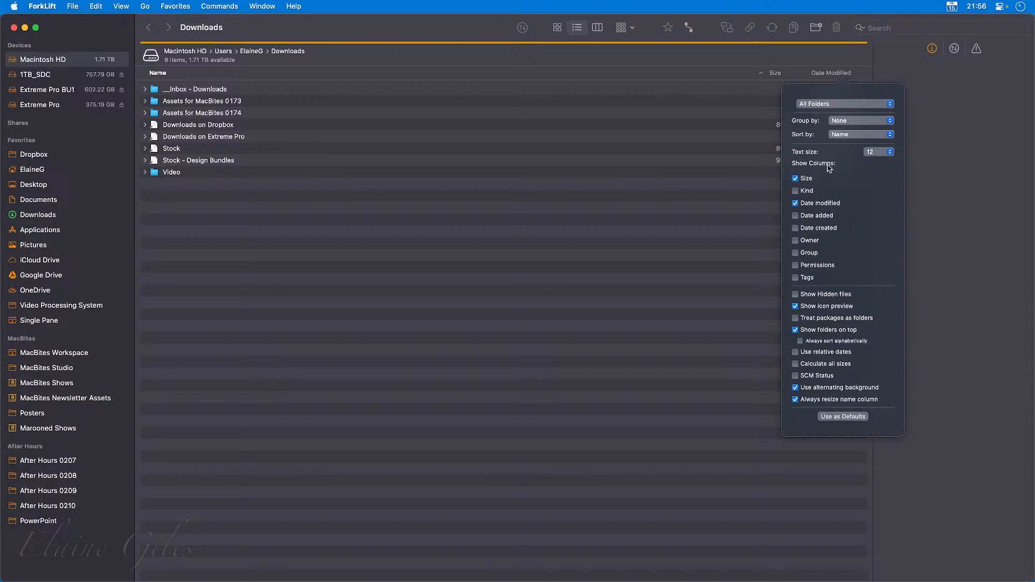
left_click(874, 389)
left_click(651, 224)
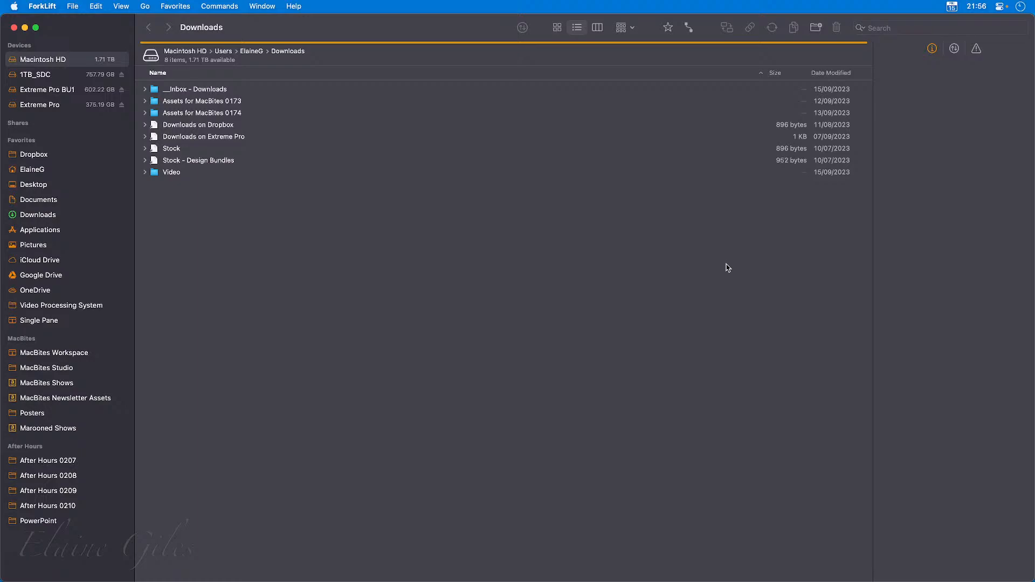
Reopen View Options and re-enable Use alternating background
key("super+j")
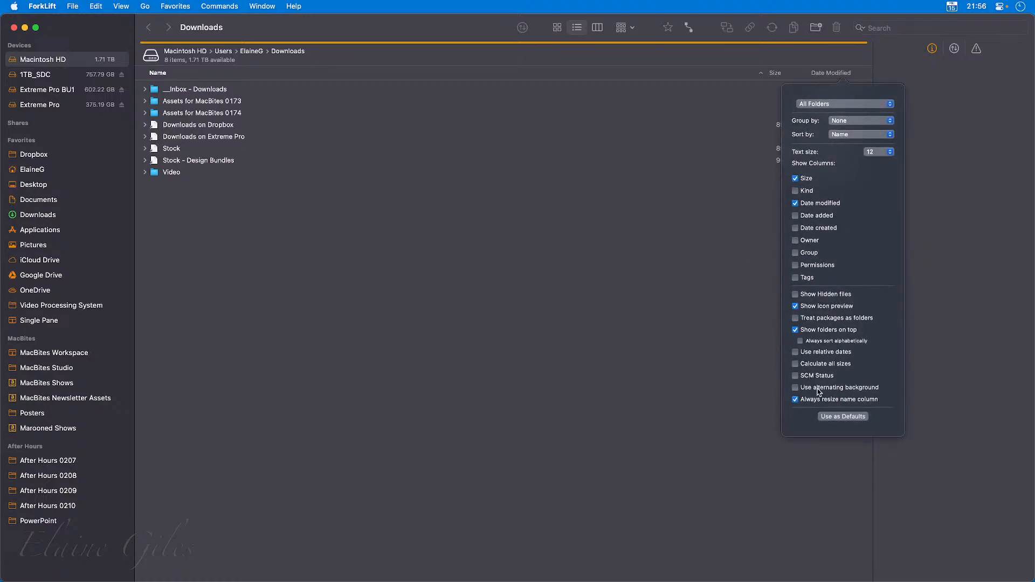
left_click(819, 390)
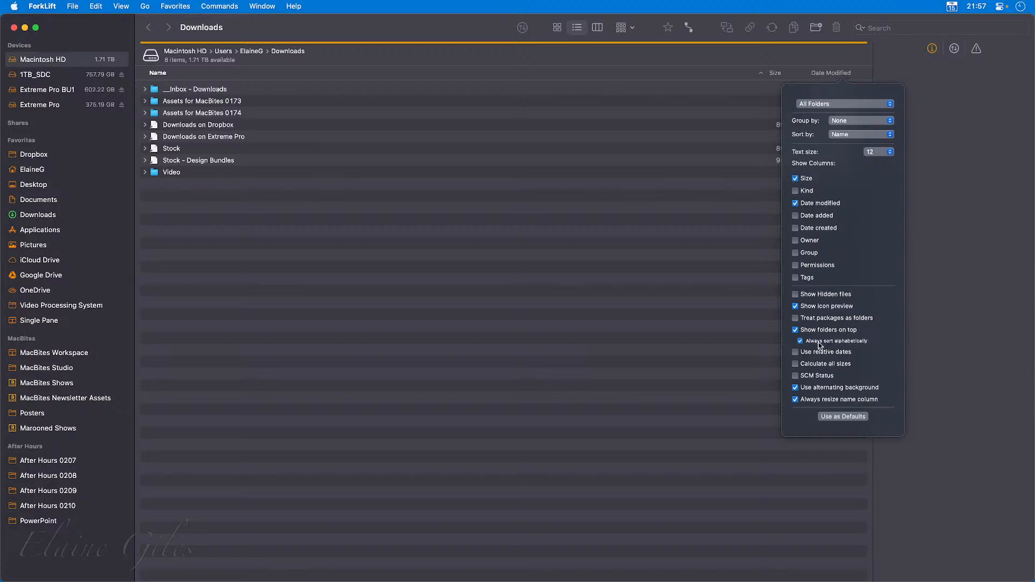
left_click(809, 334)
left_click(809, 332)
Temporarily show the Tags column, tag the Video folder Blue, then hide Tags again
left_click(811, 278)
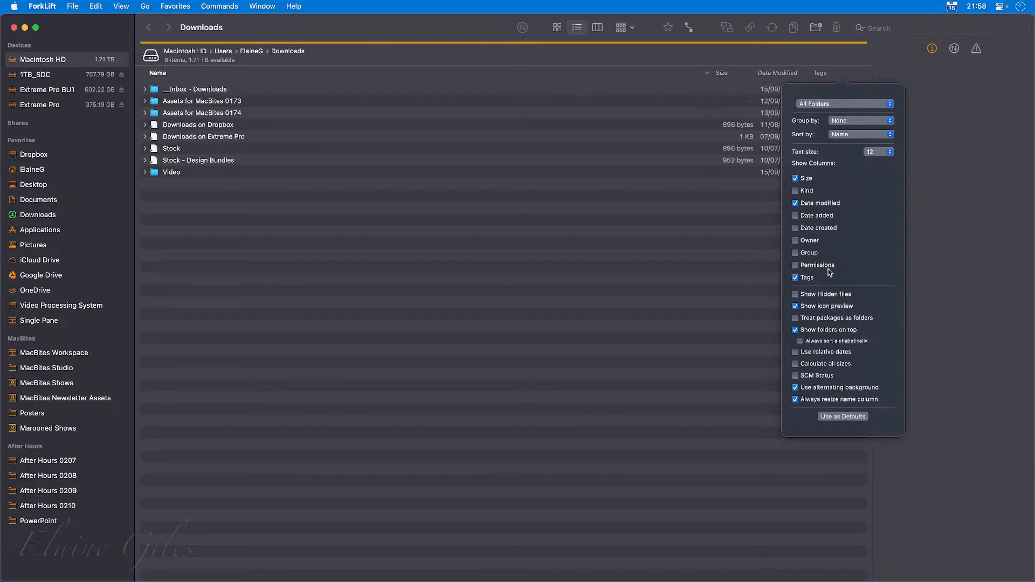
left_click(668, 228)
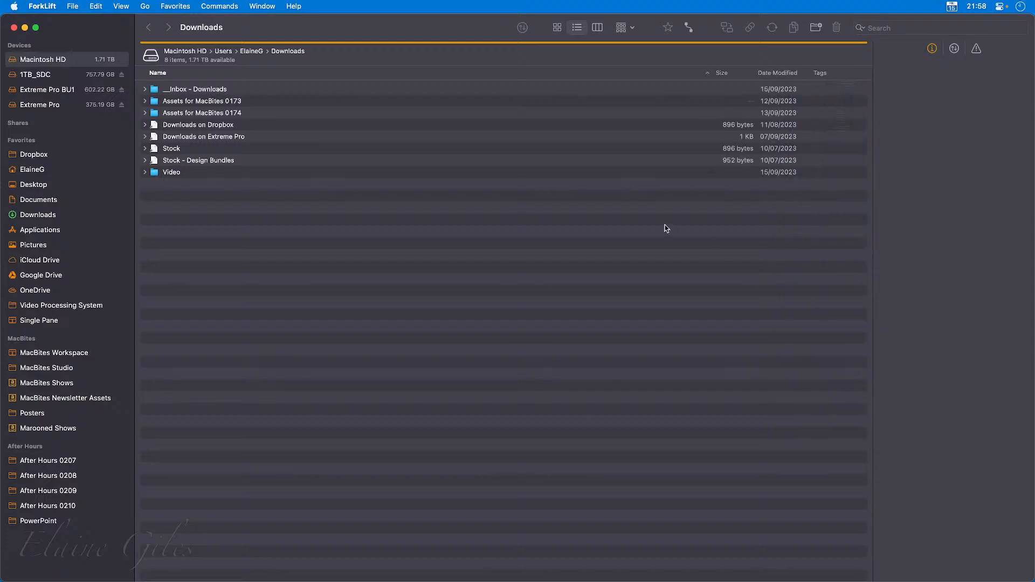
right_click(201, 177)
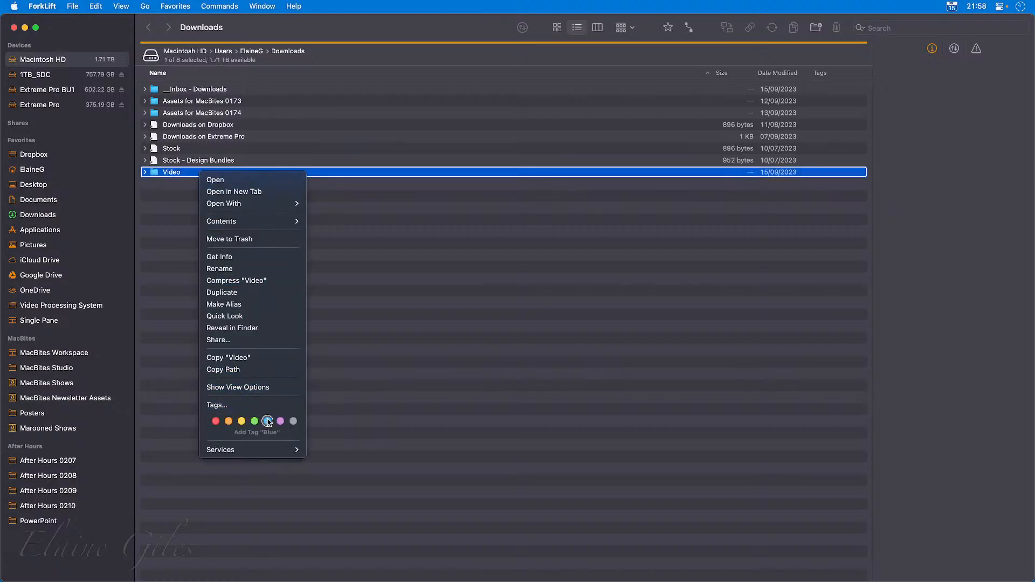
left_click(267, 425)
left_click(851, 212)
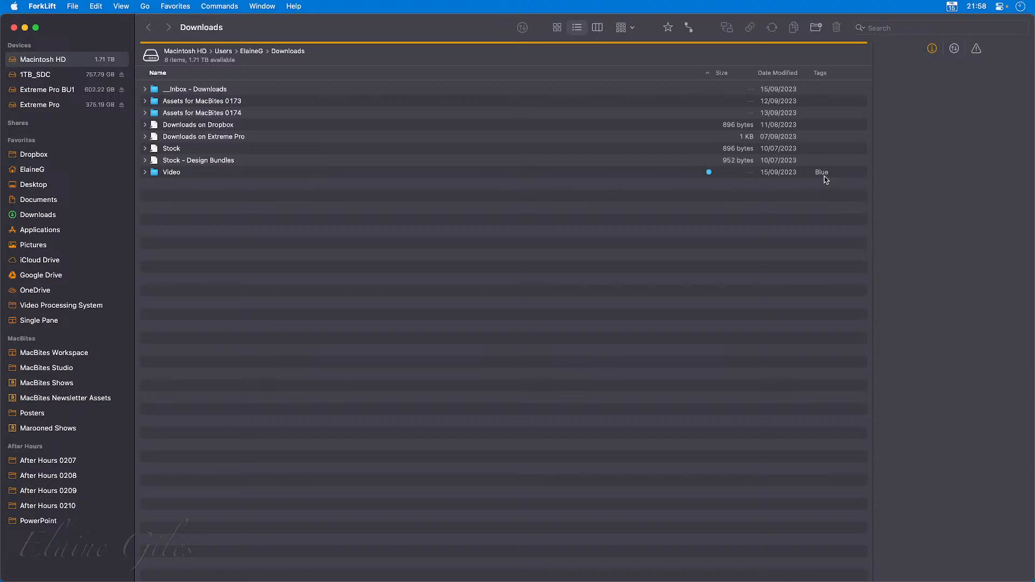
key("super+j")
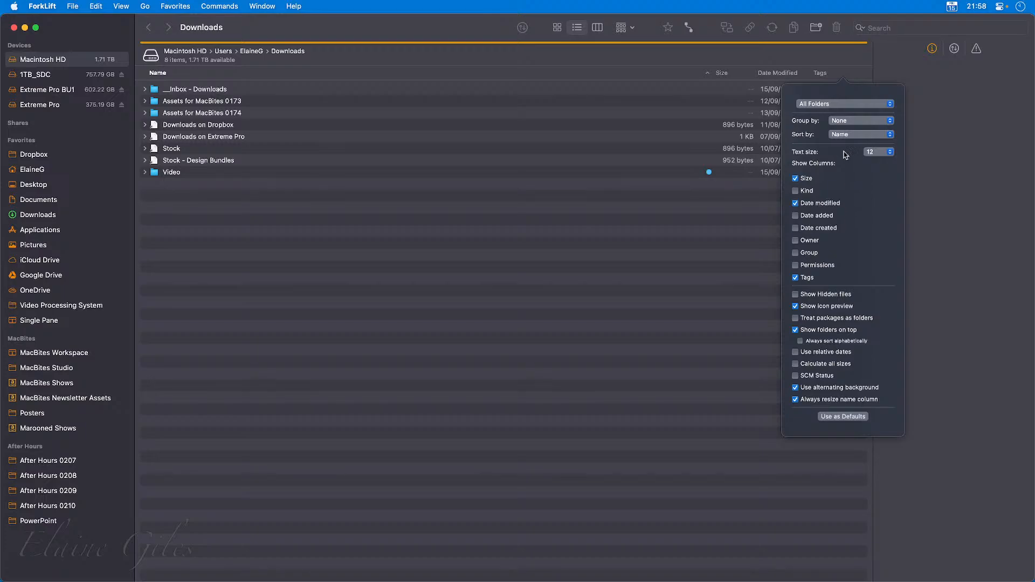
left_click(815, 277)
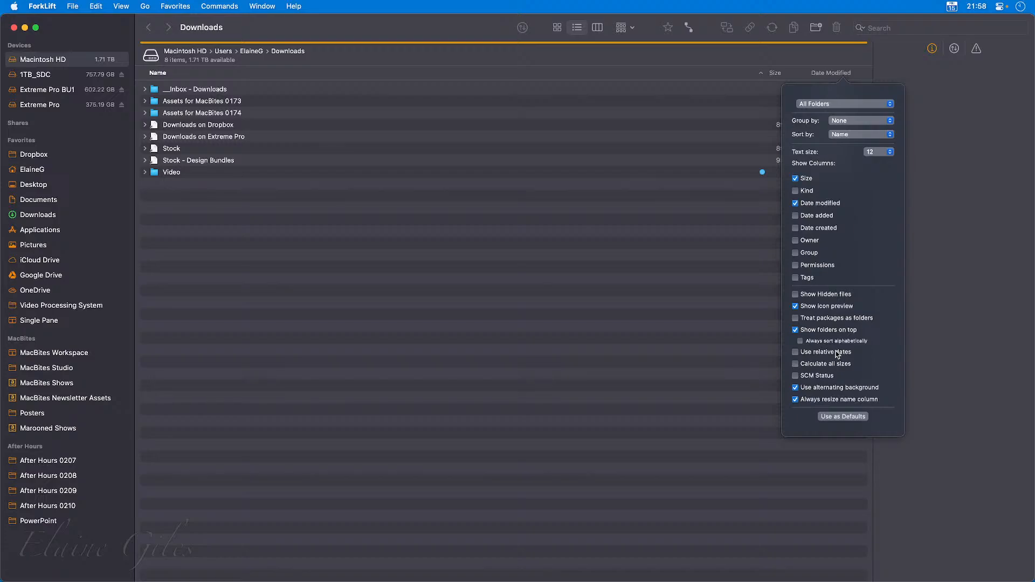
Scope view options to This Folder, sort by Modified, and show Date Added instead of Date Modified
left_click(837, 106)
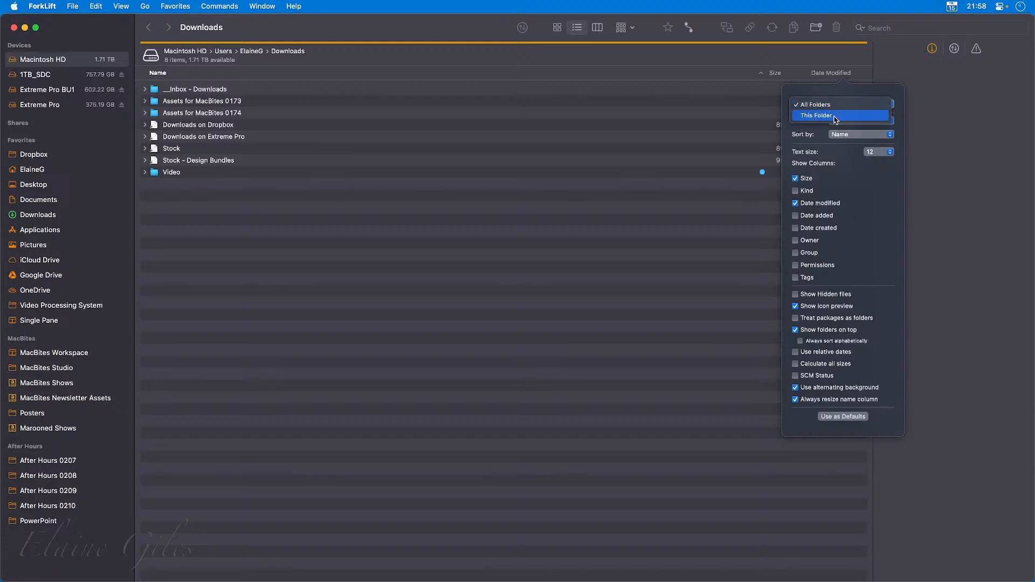
left_click(836, 117)
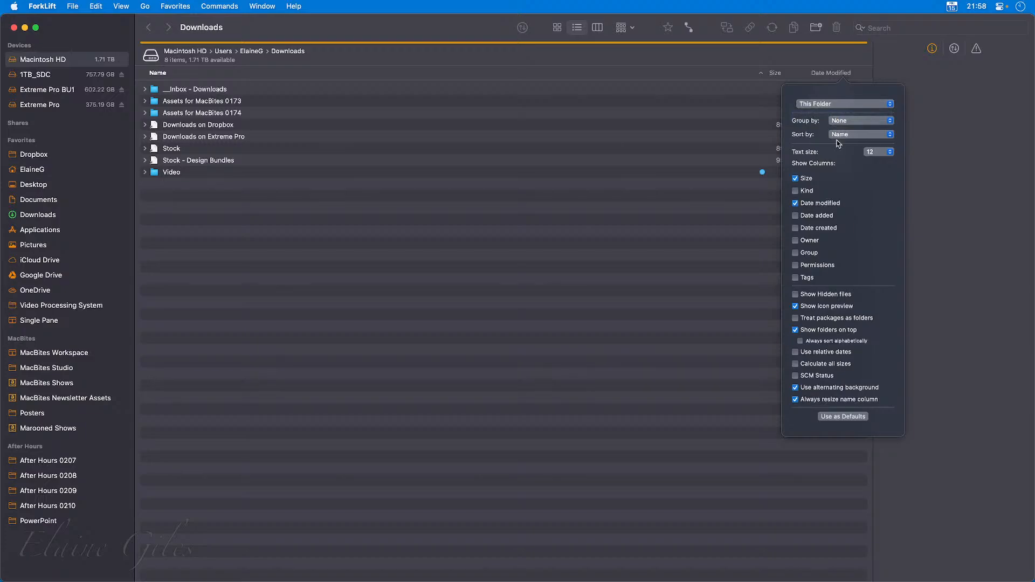
left_click(859, 136)
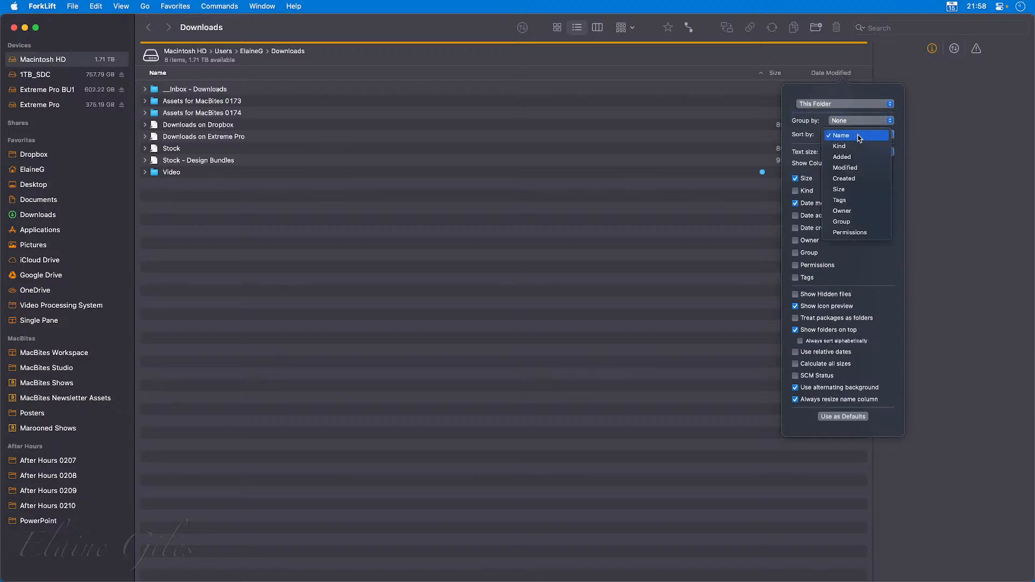
left_click(870, 179)
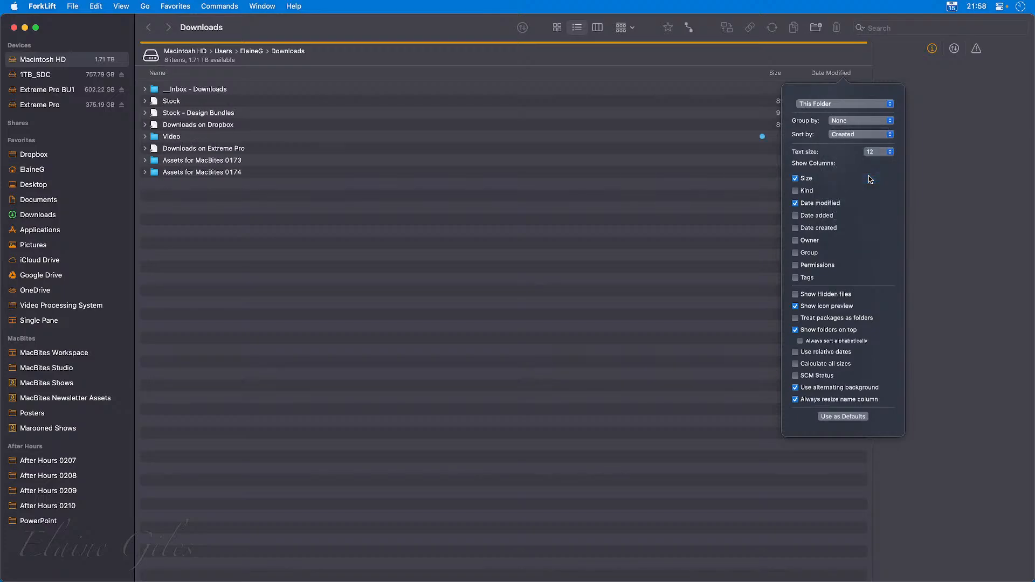
left_click(855, 137)
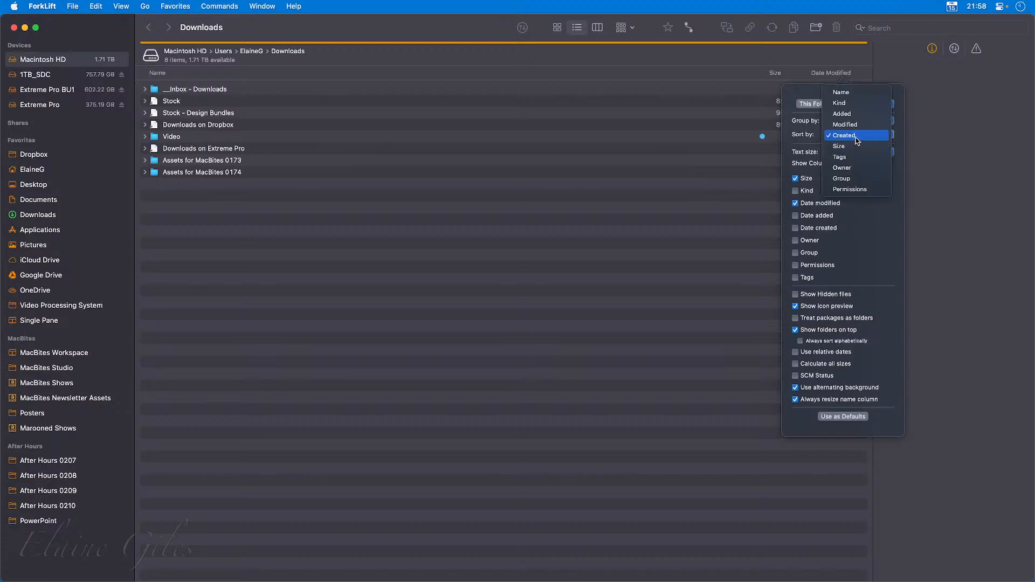
left_click(858, 126)
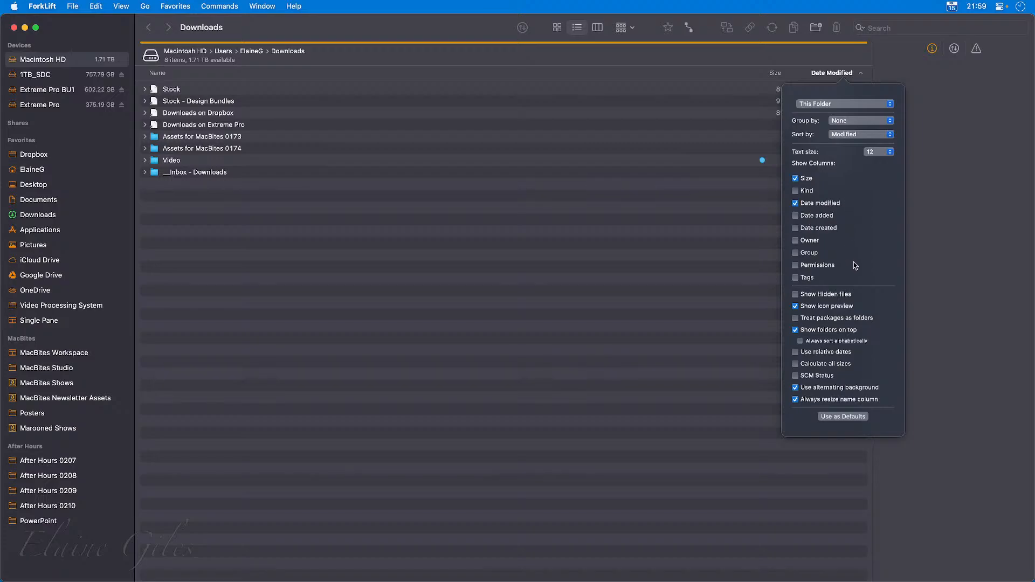
left_click(796, 216)
left_click(799, 205)
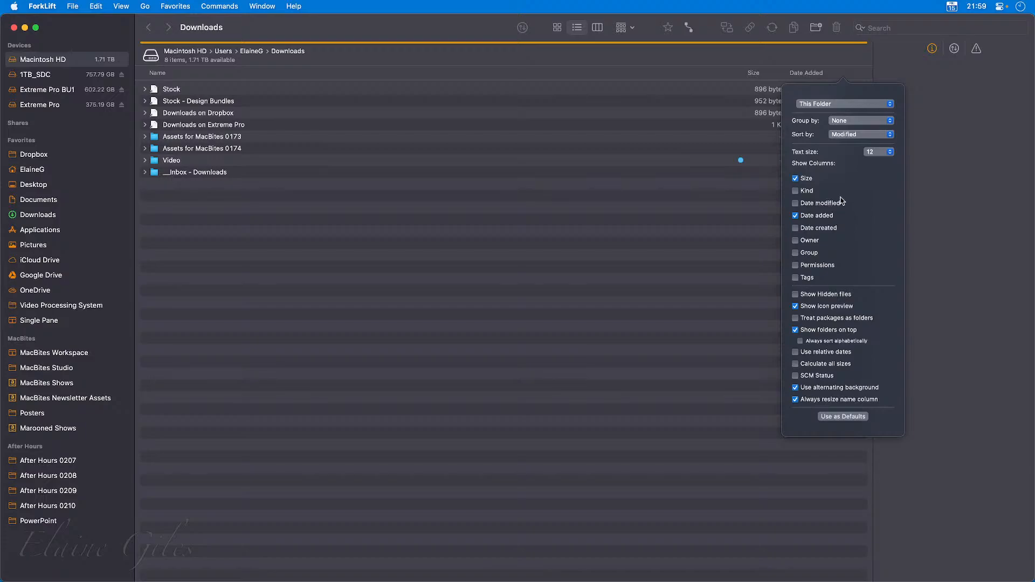
Switch the Downloads folder to icon view and confirm Dropbox still shows as a list
left_click(348, 272)
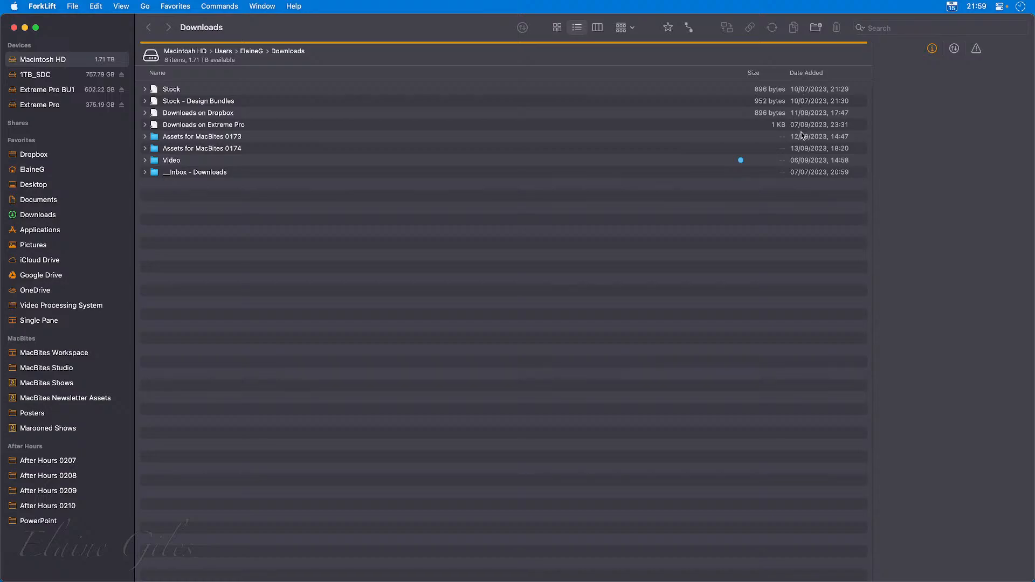
left_click(28, 155)
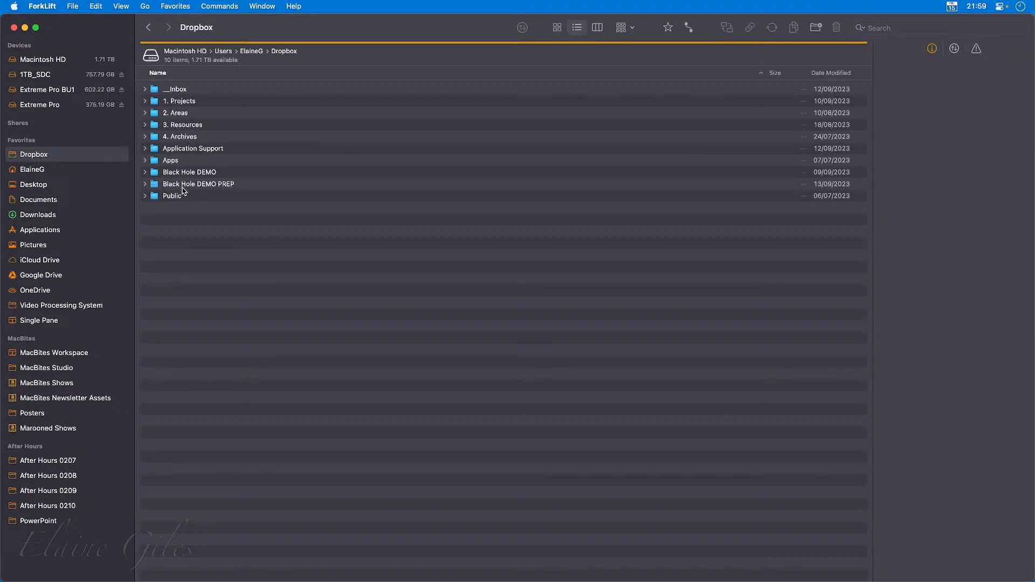
left_click(35, 216)
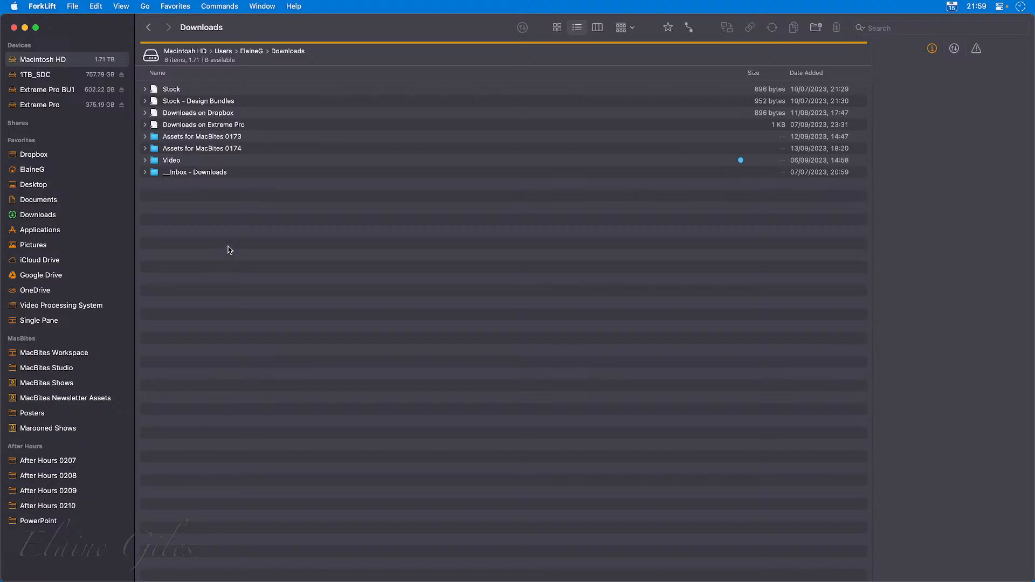
left_click(555, 31)
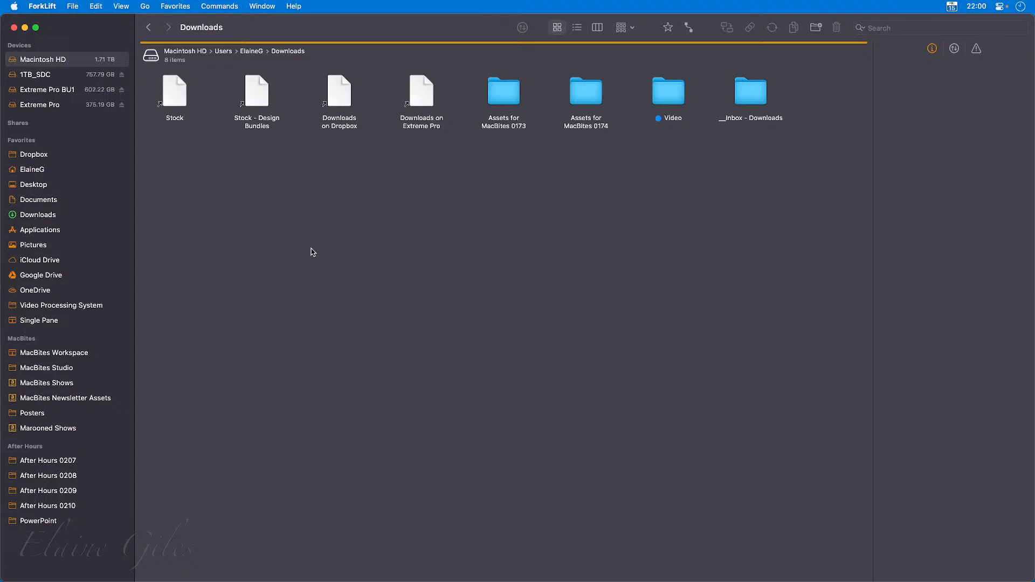
left_click(44, 155)
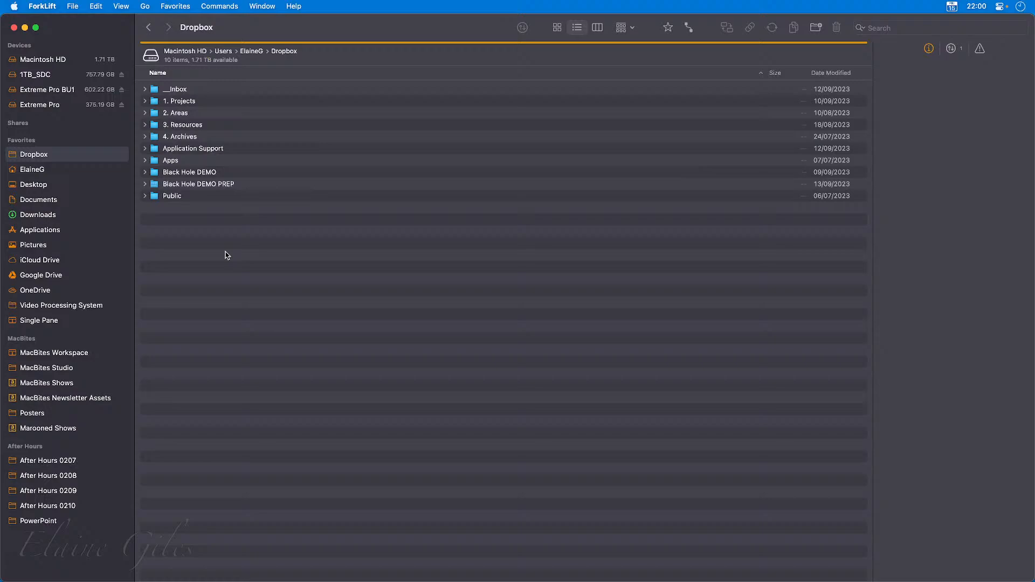
left_click(44, 214)
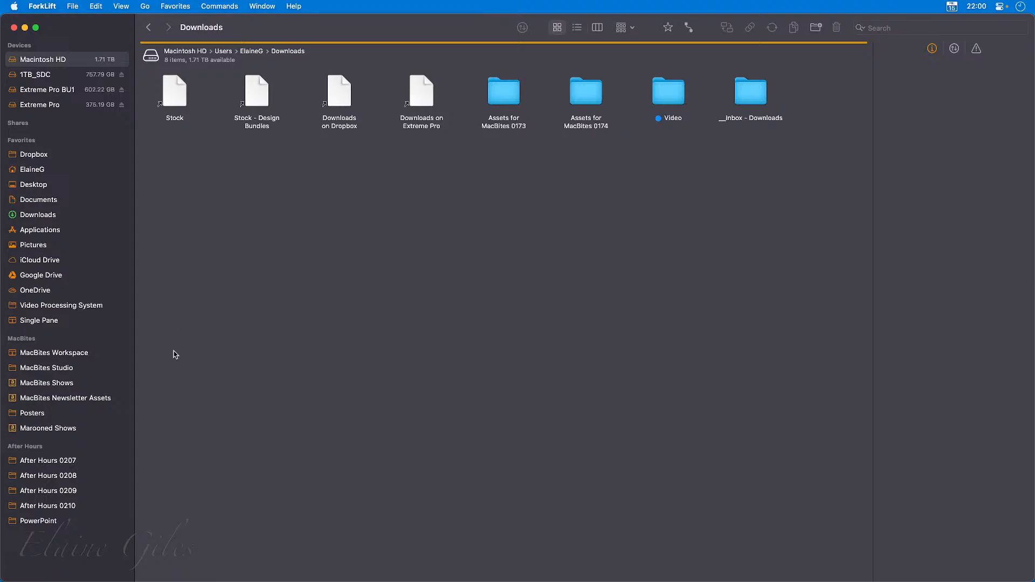
Load the MacBites Workspace, widen the right pane, and step through the left pane's tabs to 99 - Publishing Suite
left_click(61, 353)
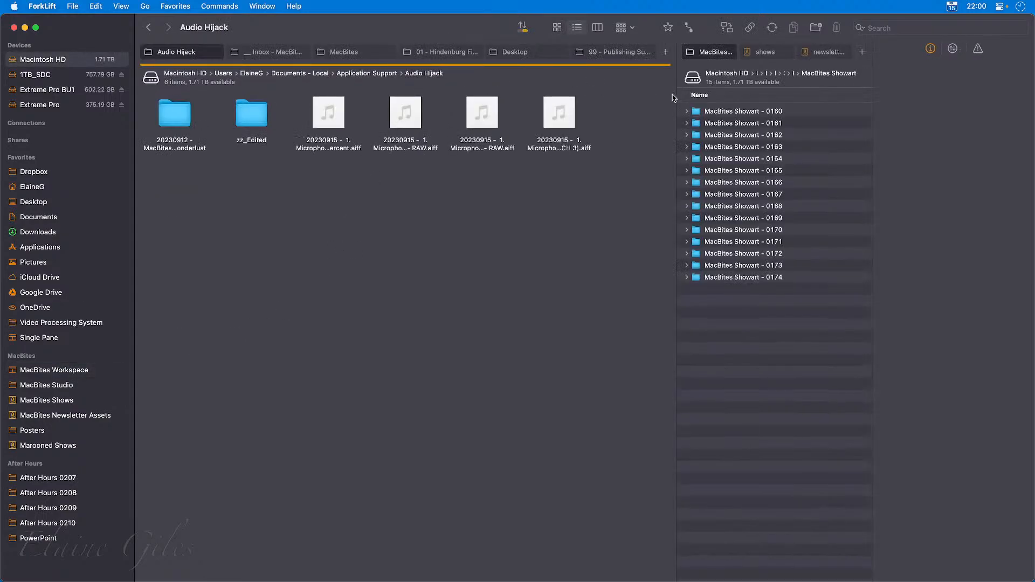
left_click_drag(677, 95, 506, 96)
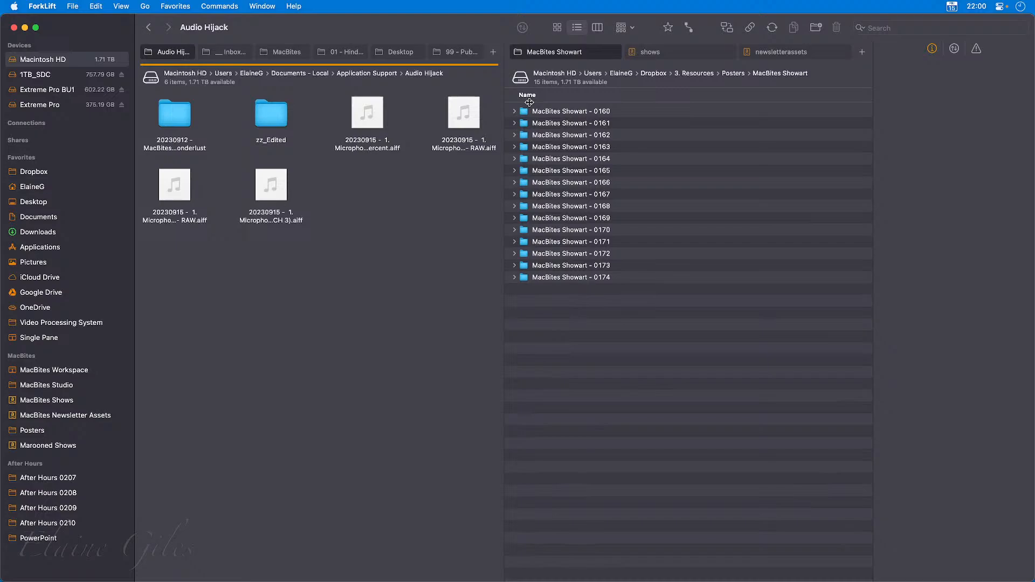
left_click(220, 54)
left_click(179, 53)
left_click(286, 54)
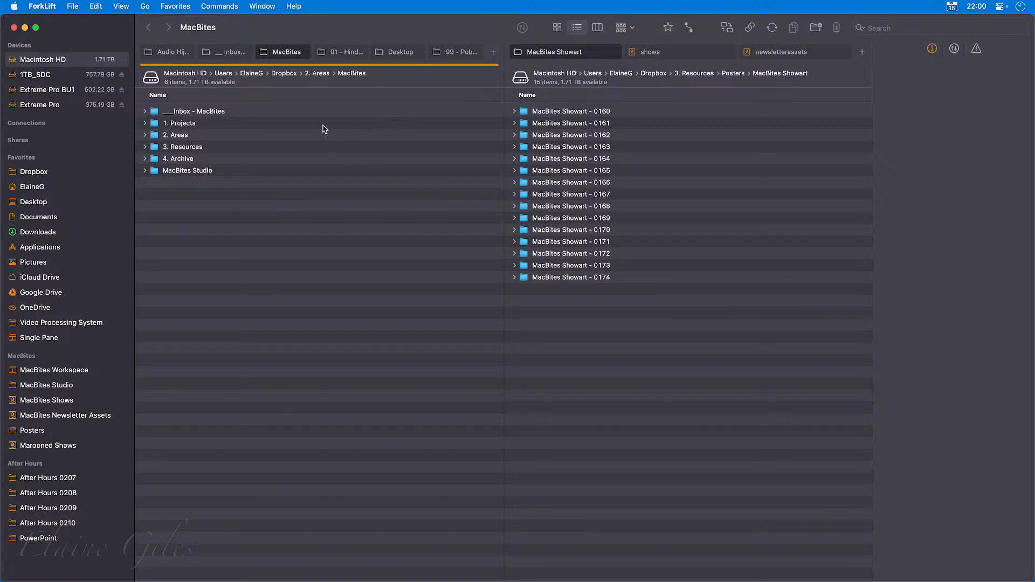
left_click(342, 53)
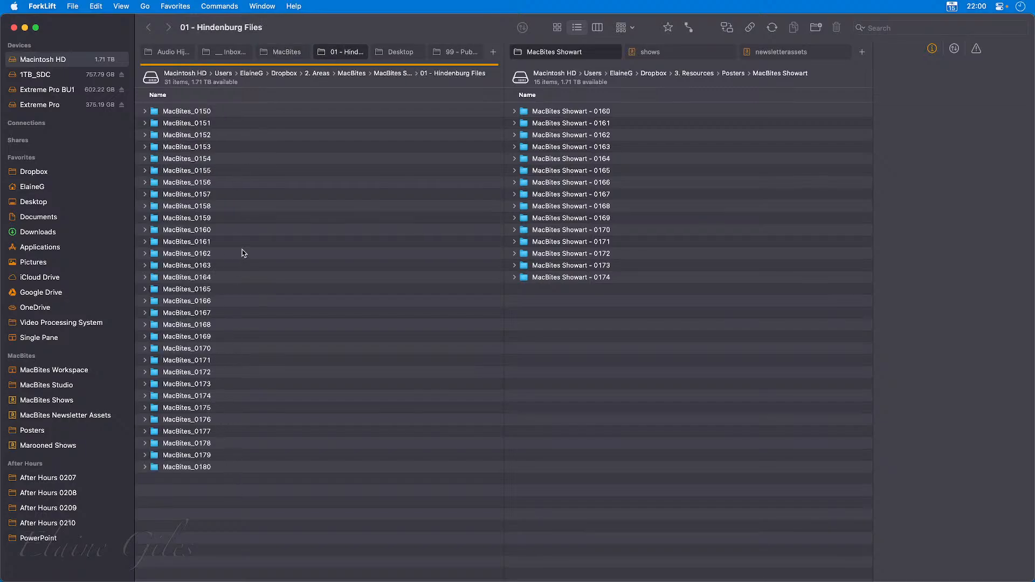
left_click(396, 54)
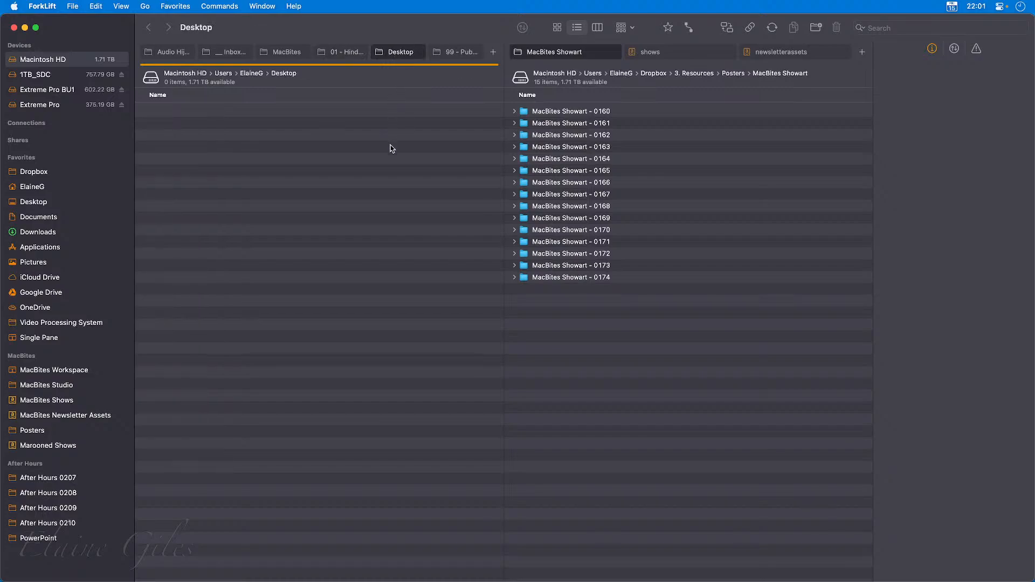
left_click(456, 53)
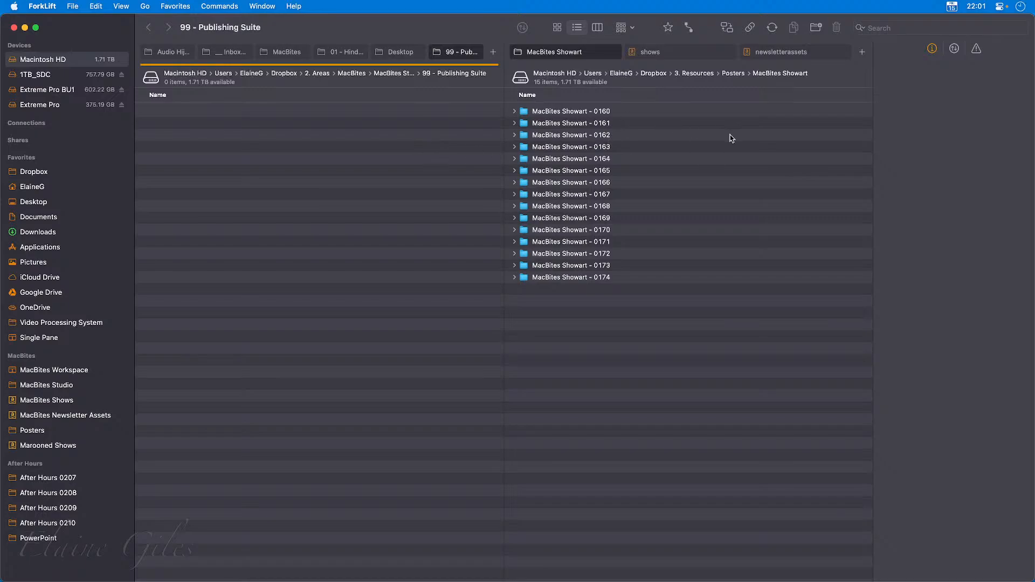
Show newsletterassets, then shows, in the right pane and return the left pane to MacBites
left_click(779, 53)
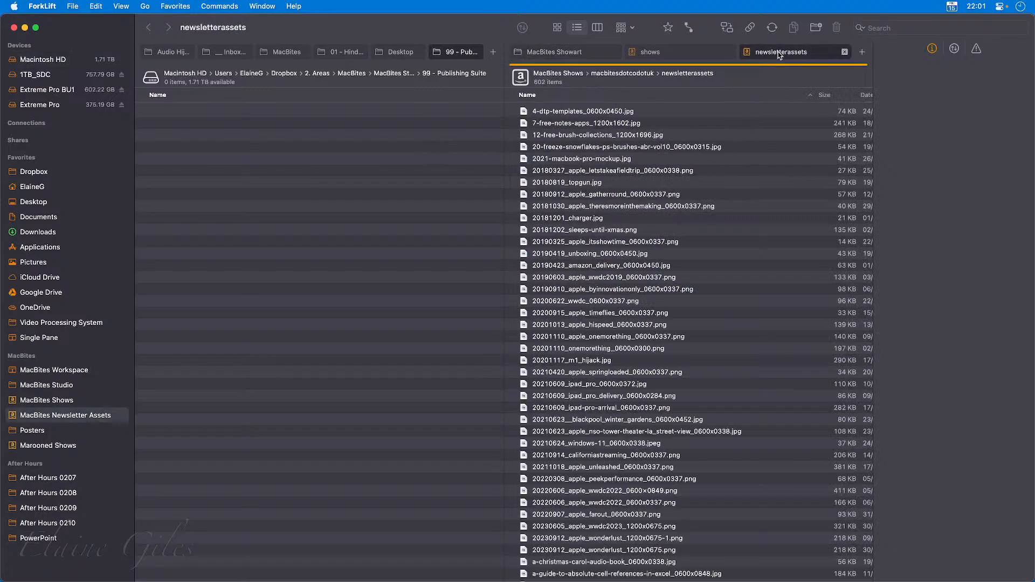
left_click(664, 54)
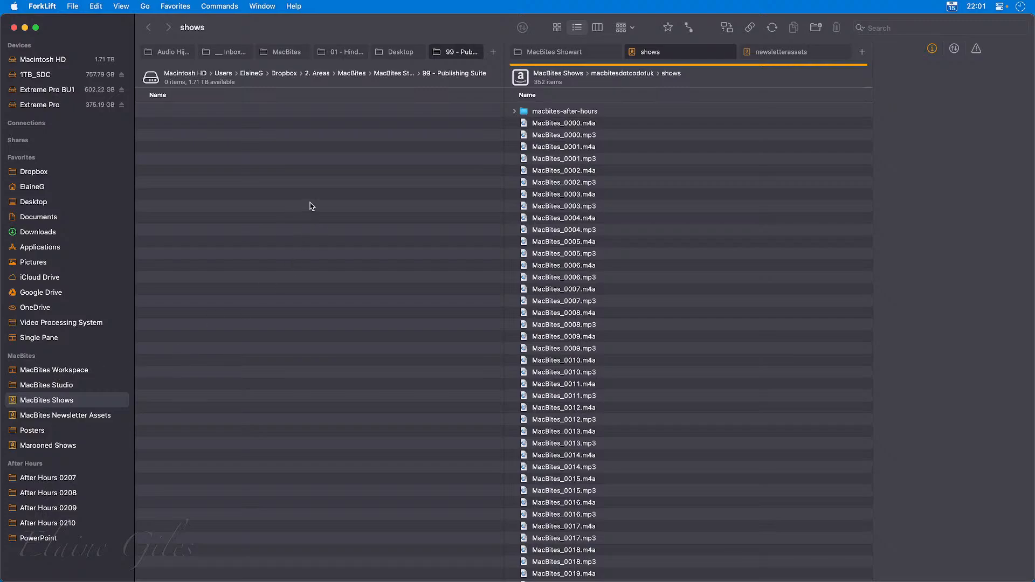
left_click(227, 53)
left_click(286, 52)
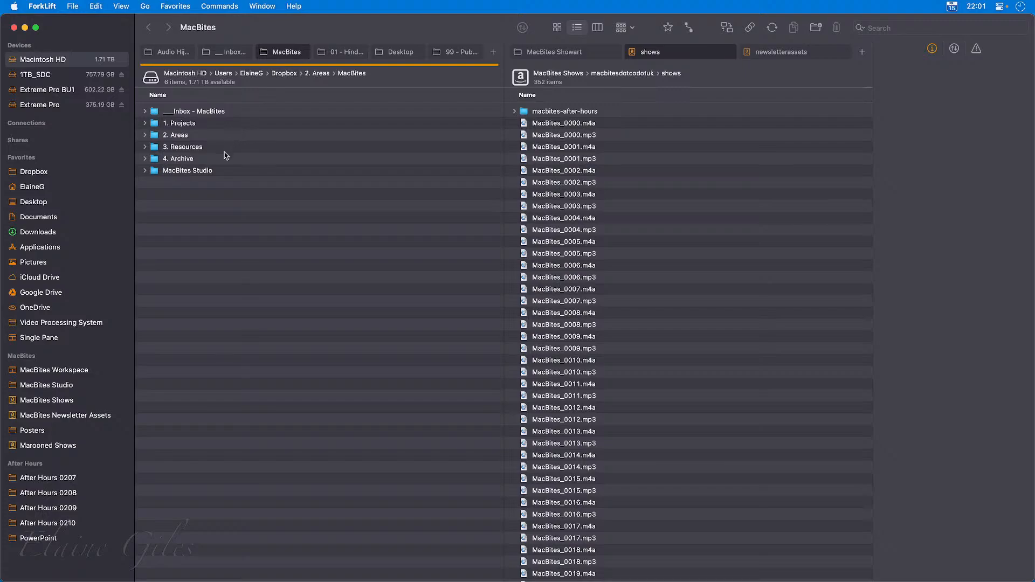
Pin the MacBites tab, open 3. Resources in its own tab, then load the Single Pane workspace
right_click(282, 55)
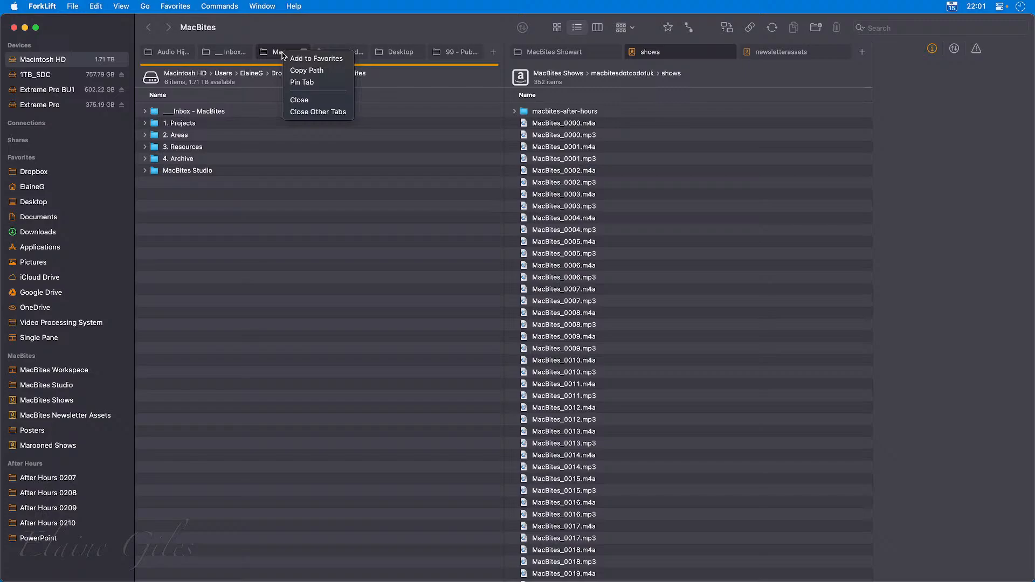
left_click(300, 82)
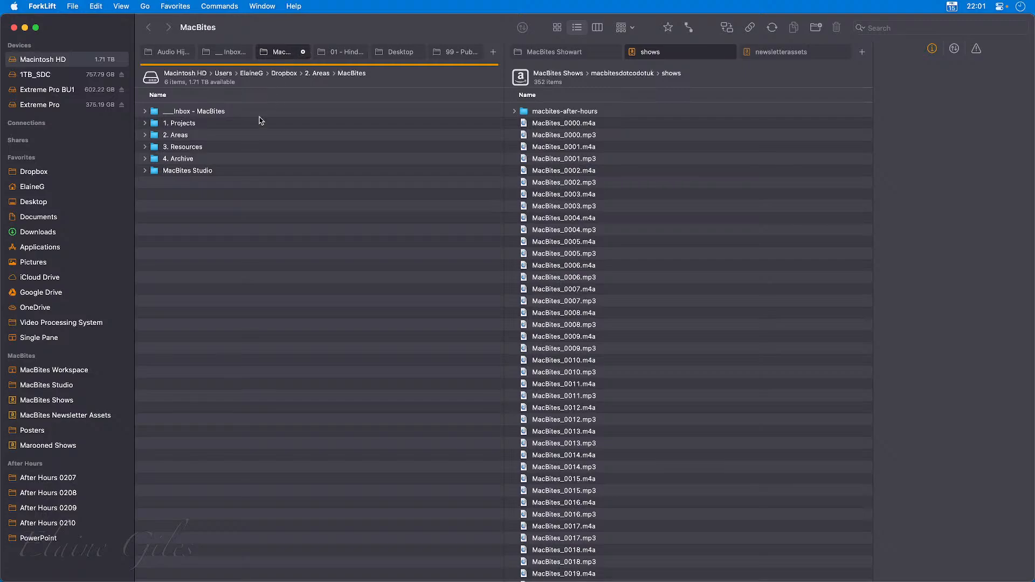
double_click(186, 148)
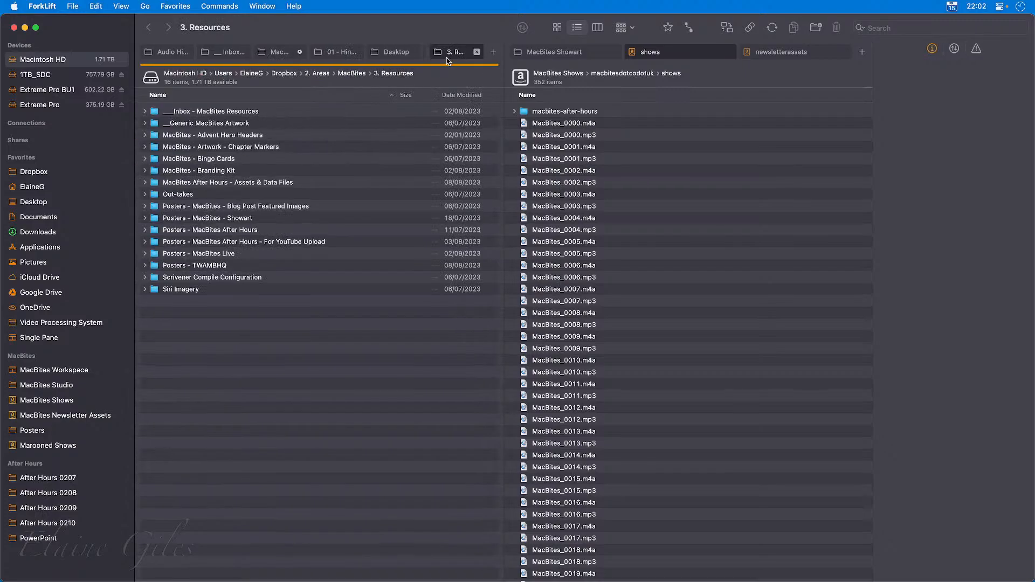
left_click(276, 53)
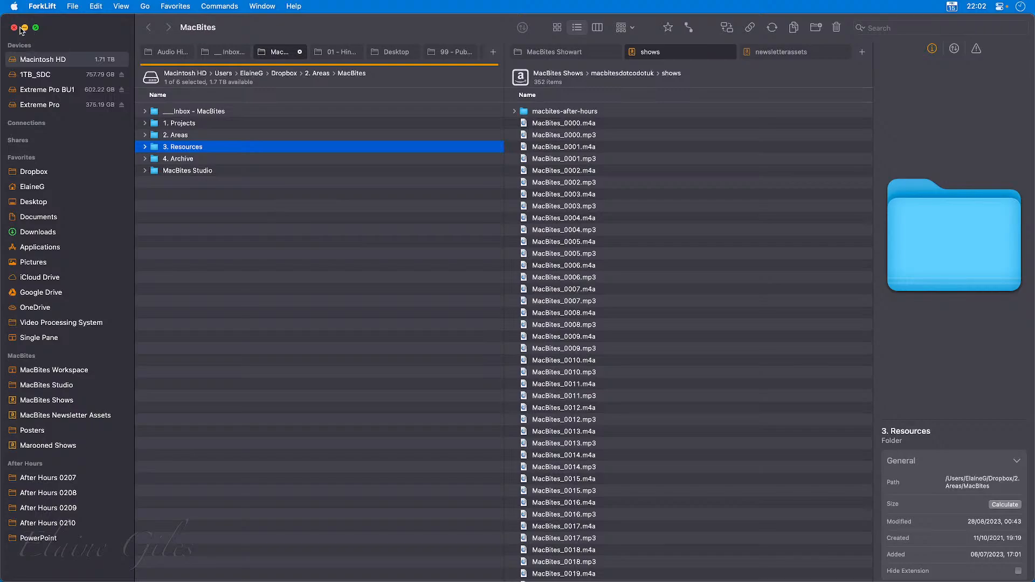
left_click(41, 339)
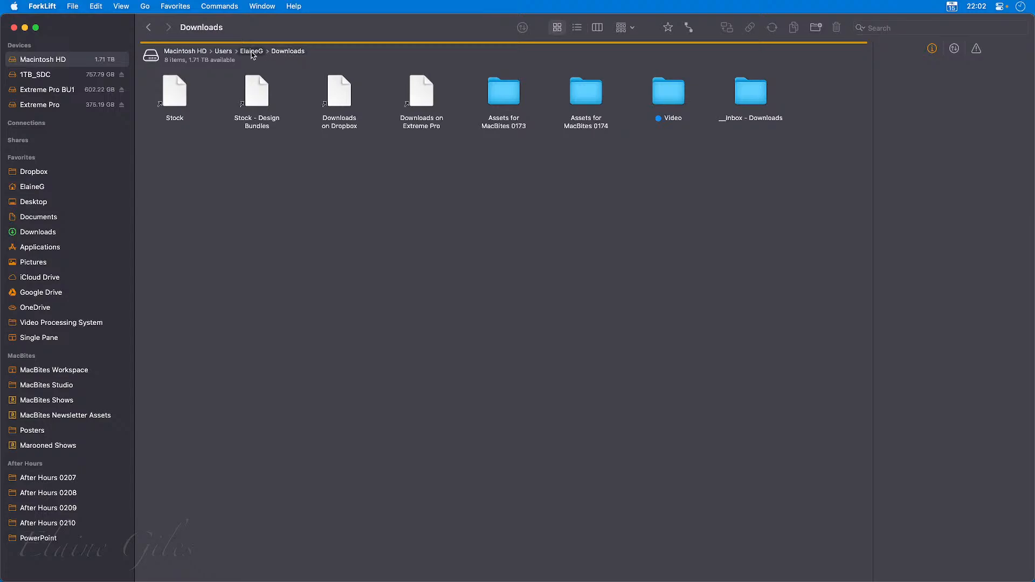
Go from After Hours 0208 through 02 - ForkLift - Part 2 and Batch Renaming into the 1 Step folder
left_click(62, 493)
double_click(203, 112)
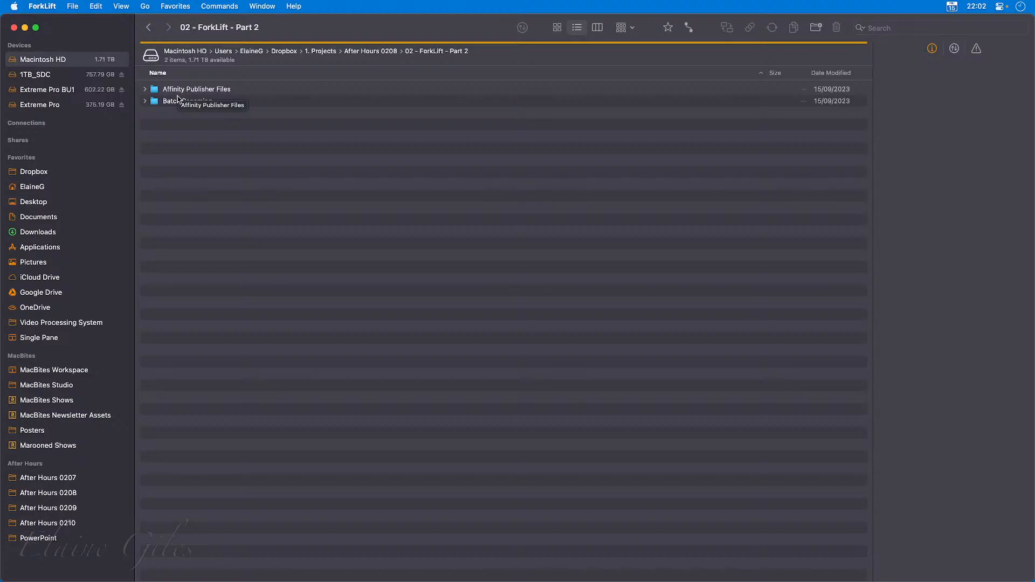
double_click(178, 102)
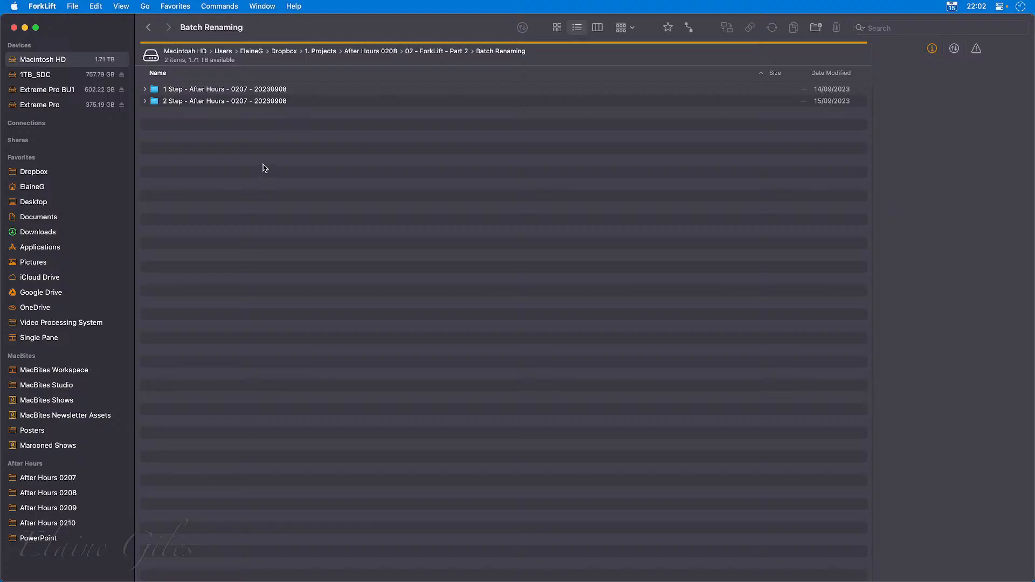
double_click(210, 89)
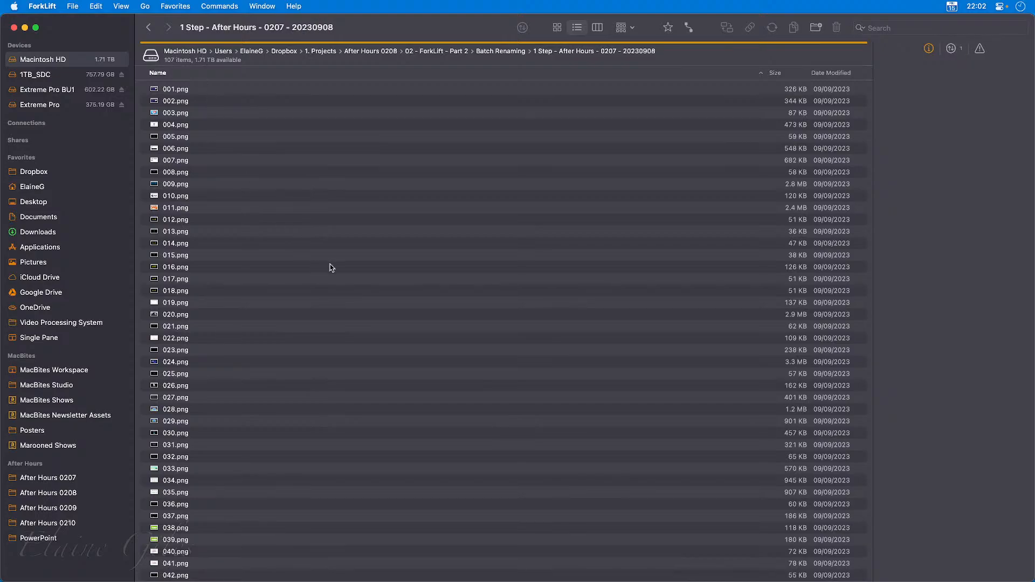
left_click(214, 112)
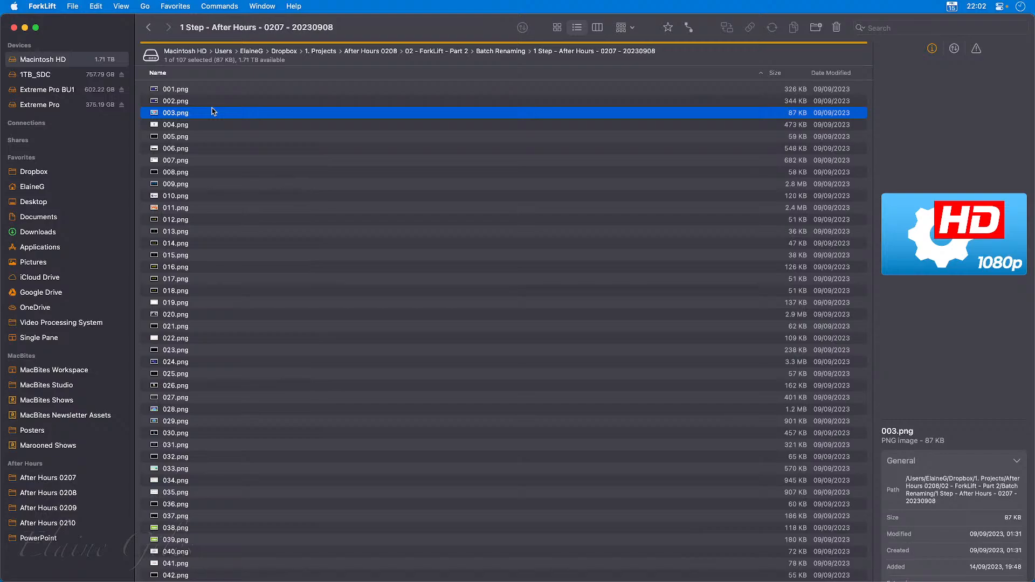
key("space")
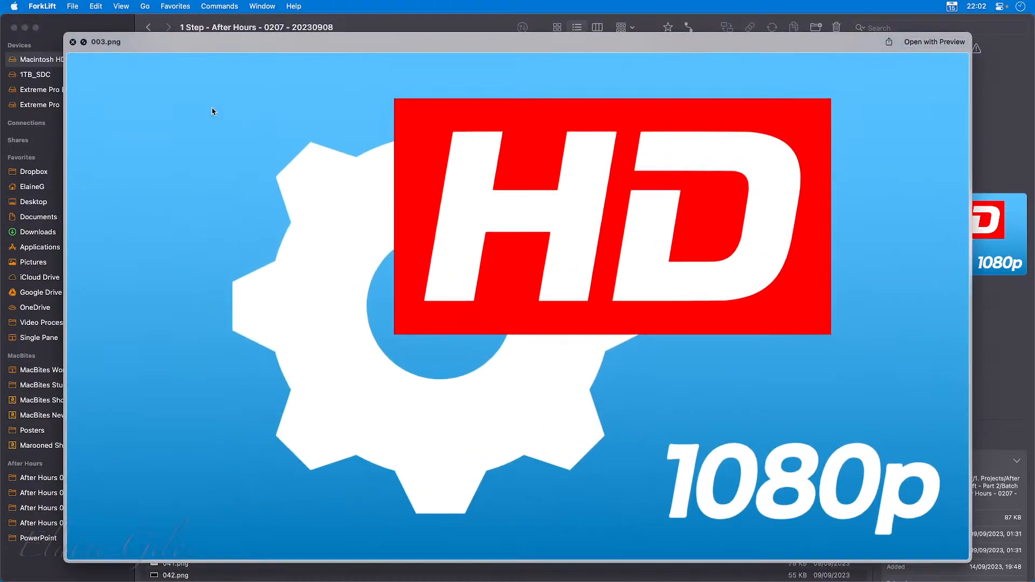
key("Down")
key("Down")
key("Down")
key("Down")
key("Down")
key("Down")
key("Down")
key("Down")
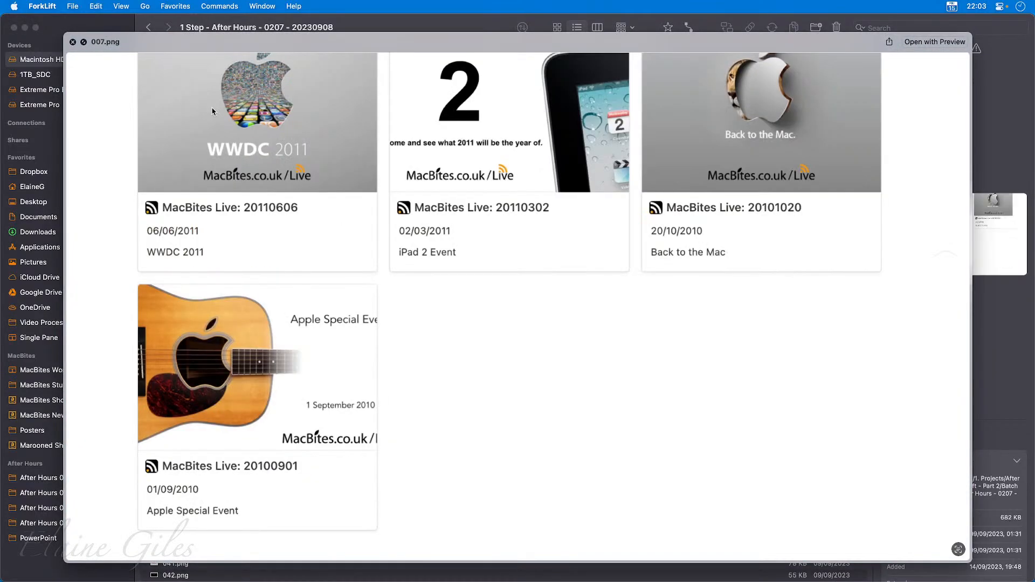
key("Down")
key("Down")
key("Down")
key("Down")
key("Down")
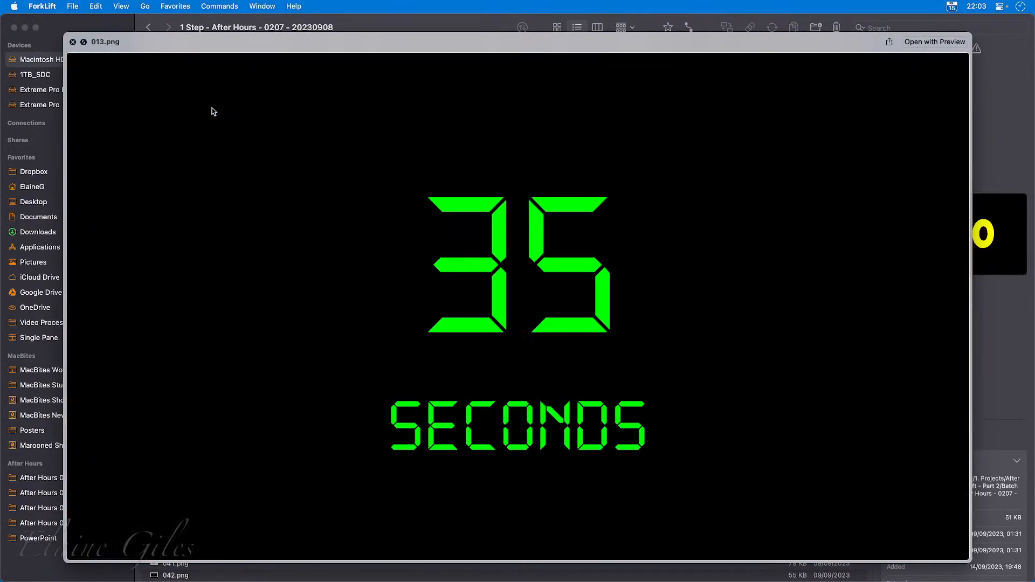
key("space")
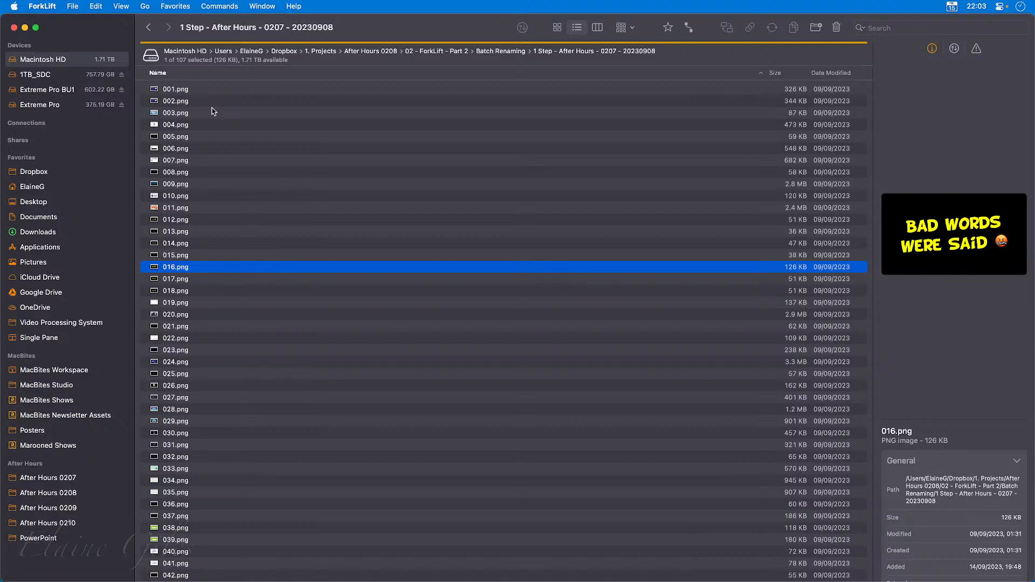
left_click(217, 92)
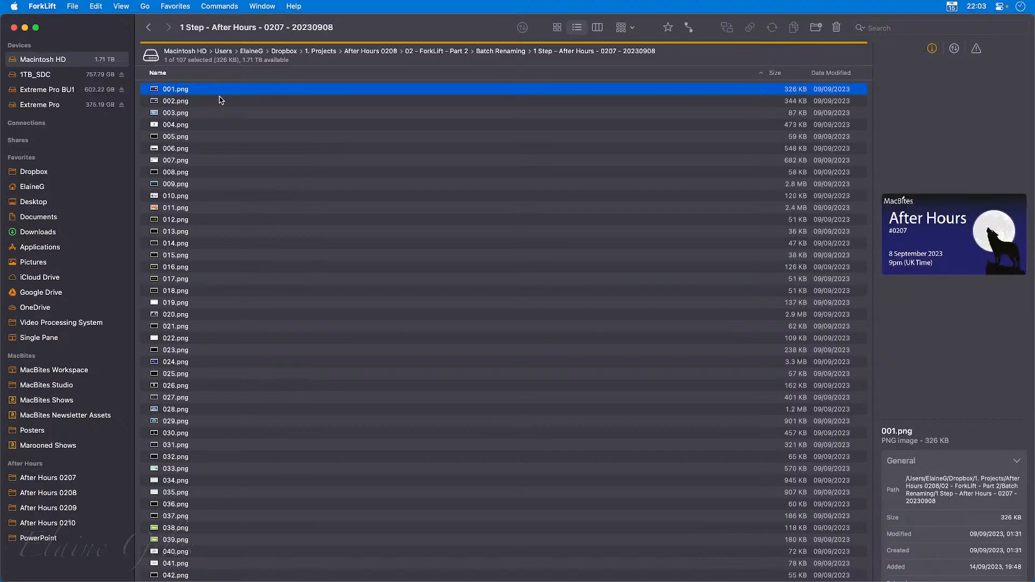
key("space")
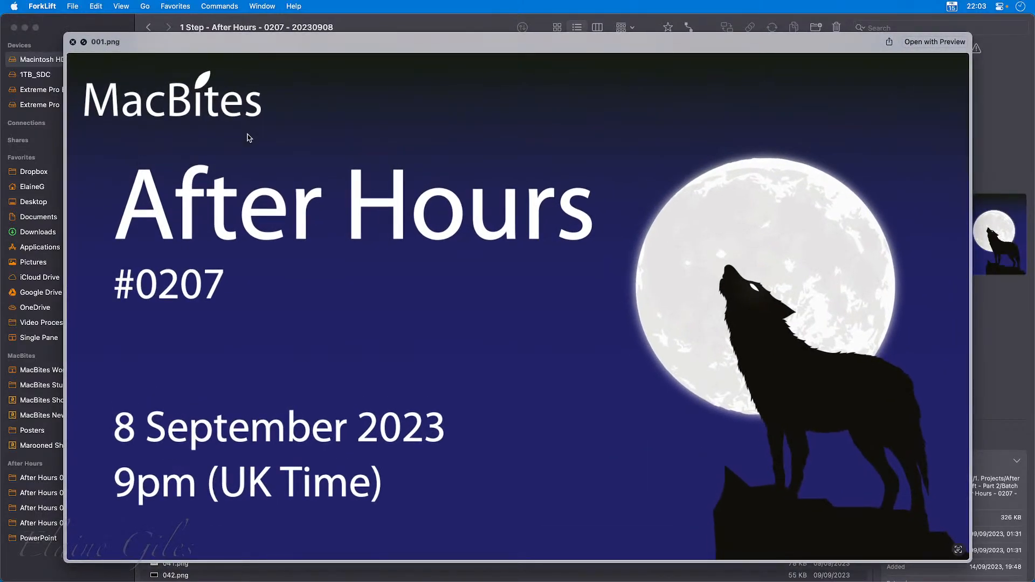
key("space")
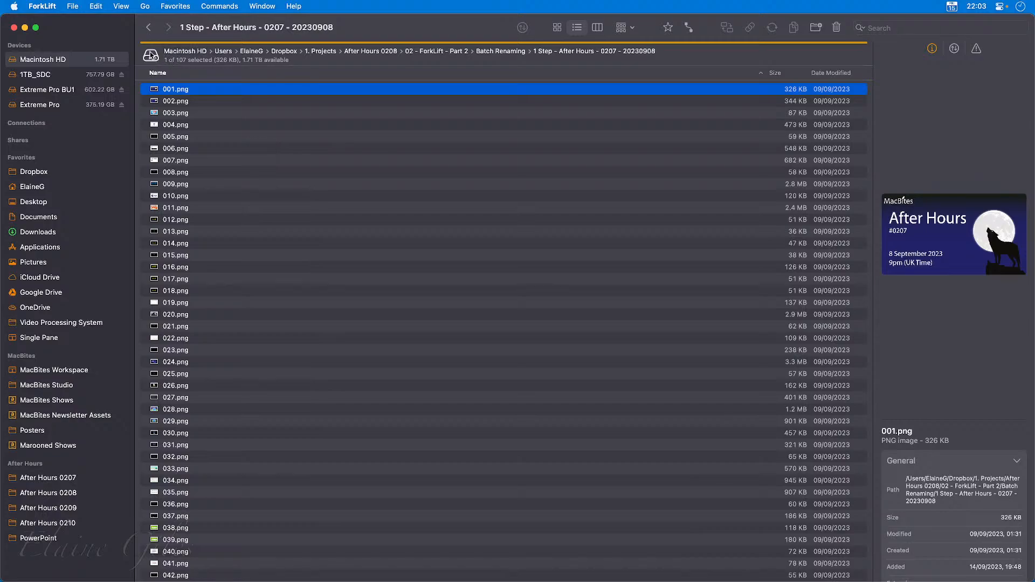
mouse_move(132, 37)
left_mouse_down()
mouse_move(233, 66)
mouse_move(680, 64)
left_mouse_up()
Select all 107 PNGs and open the Rename 107 Items dialog
key("cmd+a")
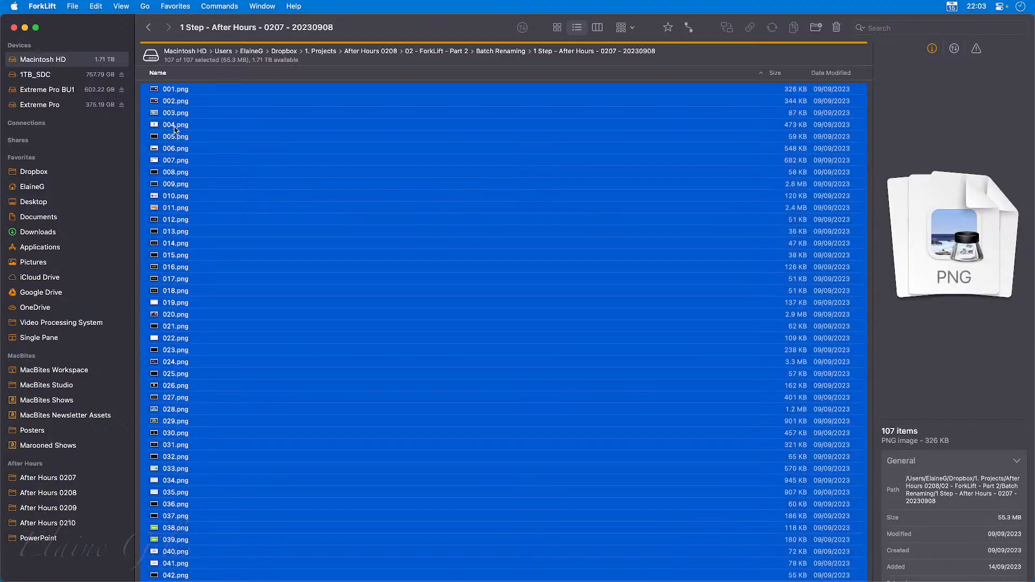
right_click(174, 128)
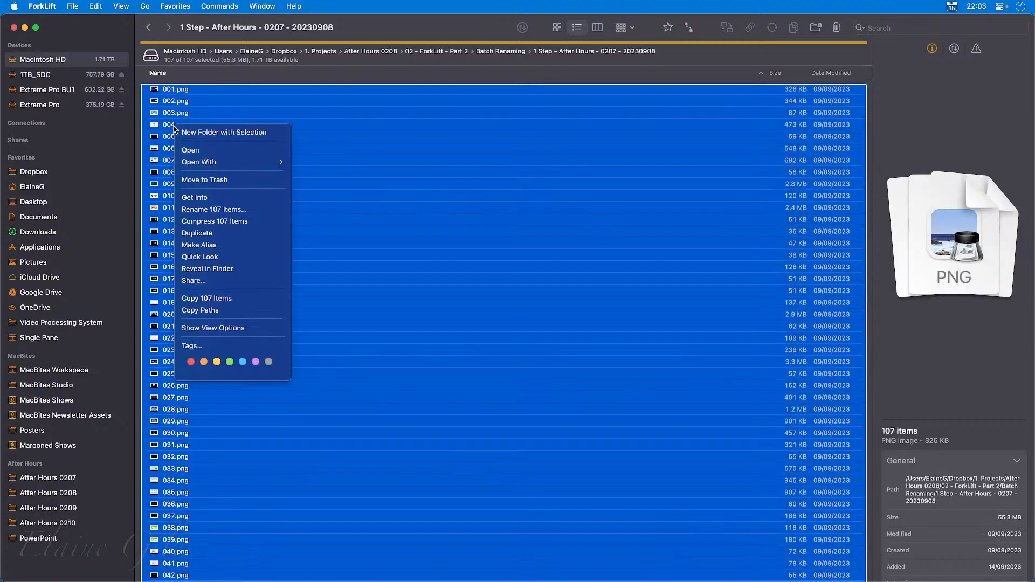
left_click(214, 210)
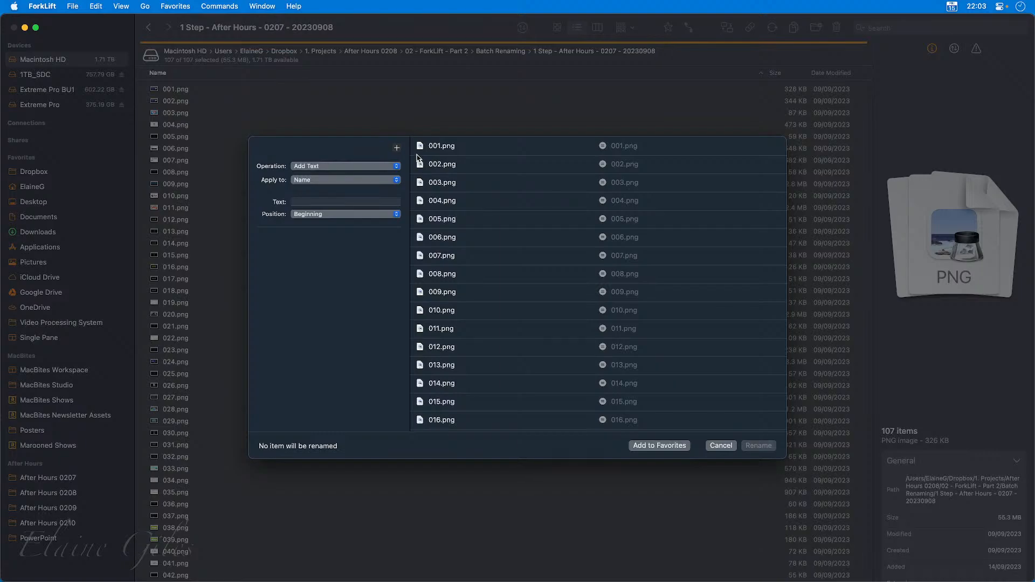
Annotate the current names, new-name preview and rename settings on screen, then clear the annotations
mouse_move(411, 136)
left_mouse_down()
mouse_move(513, 270)
mouse_move(540, 413)
mouse_move(560, 433)
left_mouse_up()
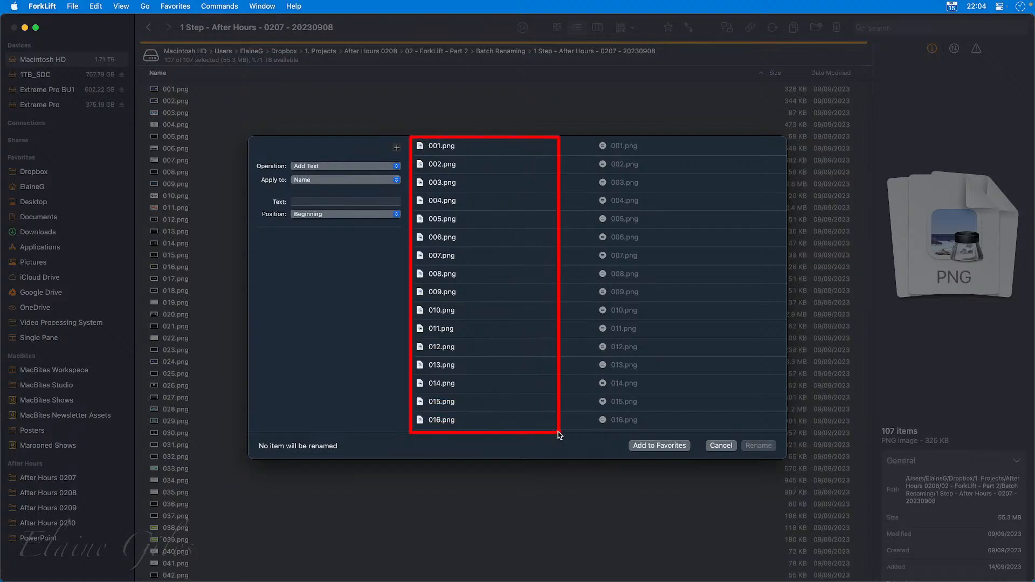
mouse_move(589, 136)
left_mouse_down()
mouse_move(698, 434)
mouse_move(713, 433)
left_mouse_up()
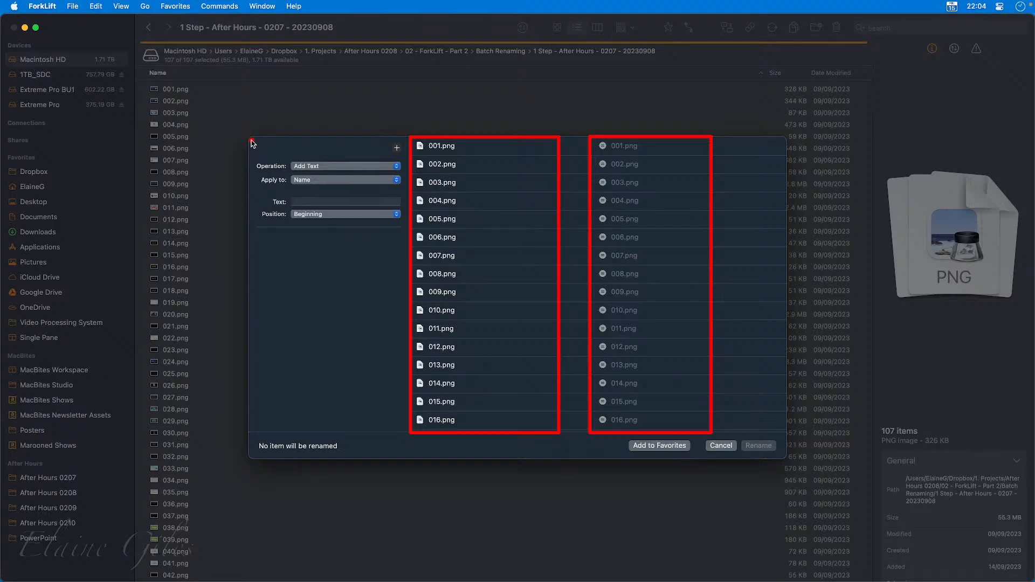
left_click_drag(249, 155, 407, 228)
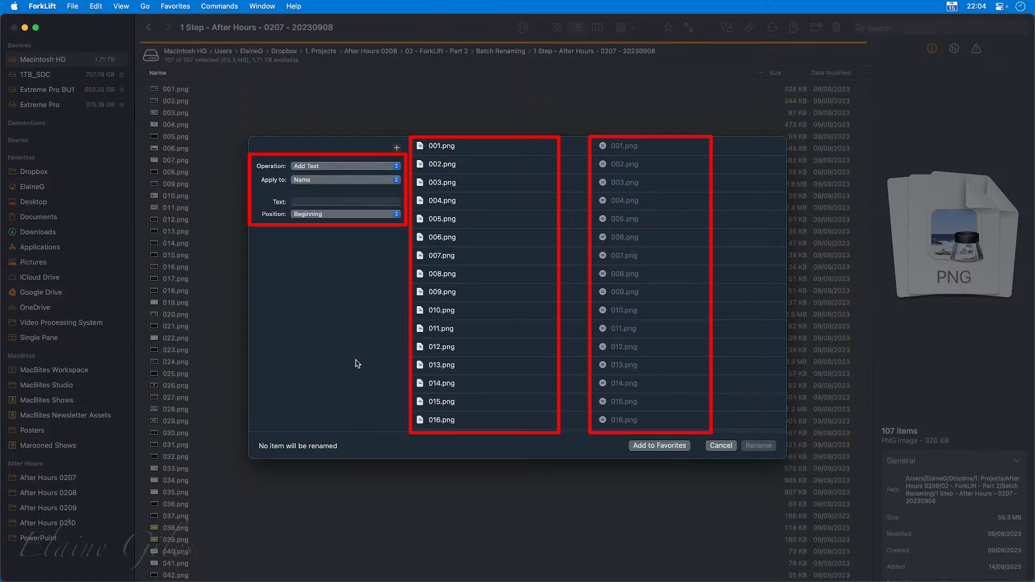
key("Escape")
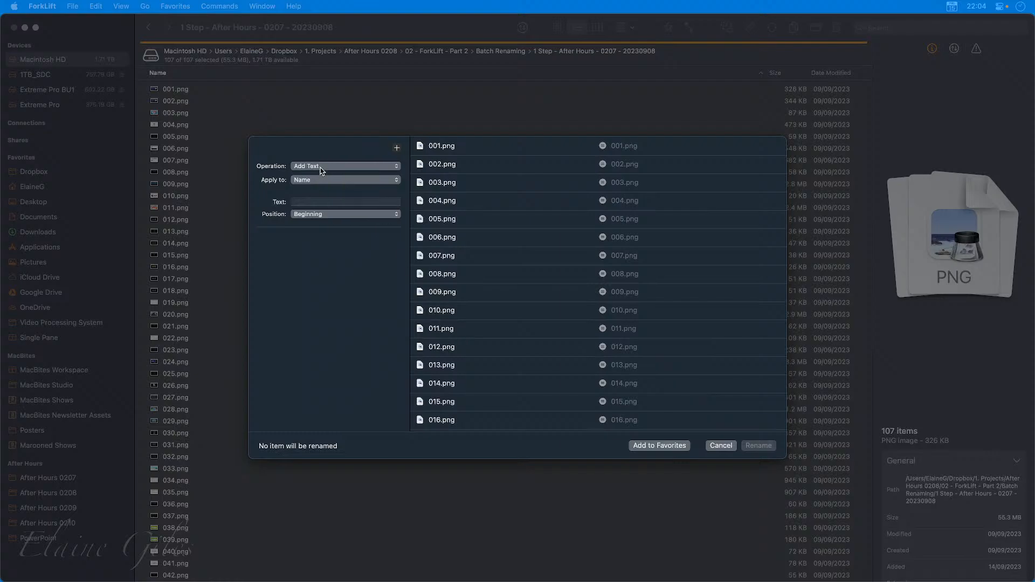
Apply the rename to Name only, paste the 'After Hours - xxxx - yyyymmdd.' text at the Beginning
left_click(323, 185)
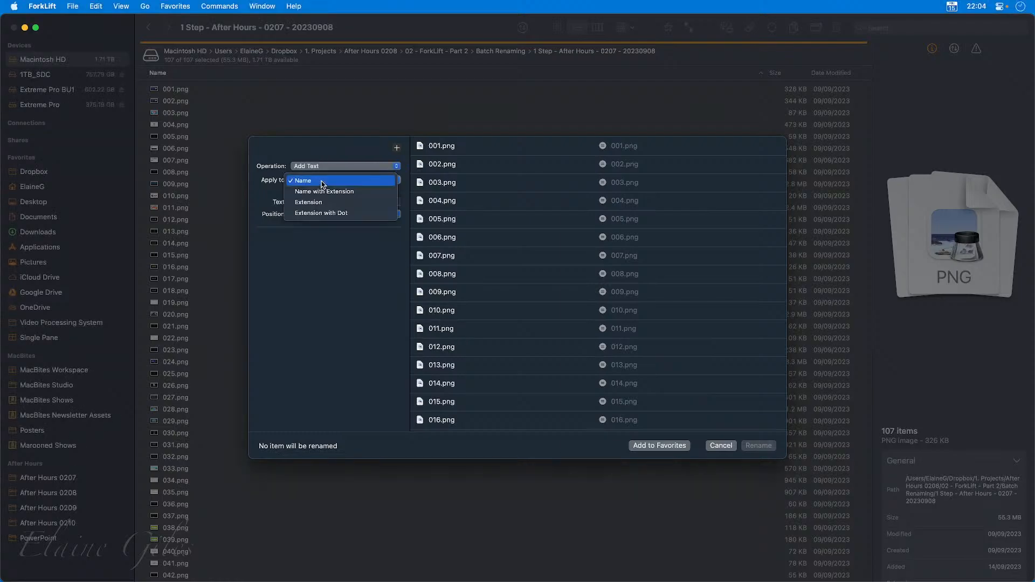
left_click(371, 182)
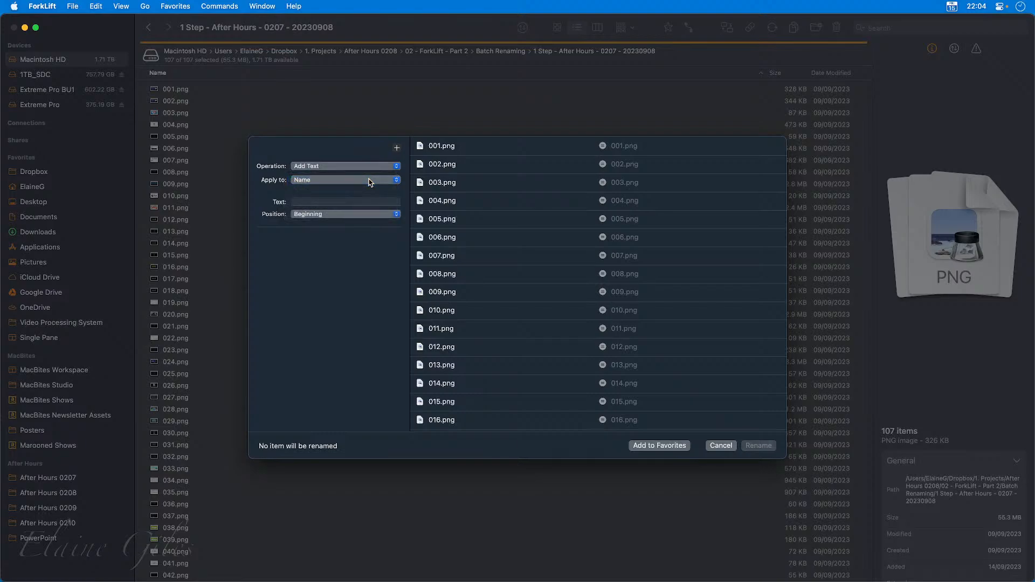
left_click(305, 200)
type("After Hours - xxxx - yyyymmdd.")
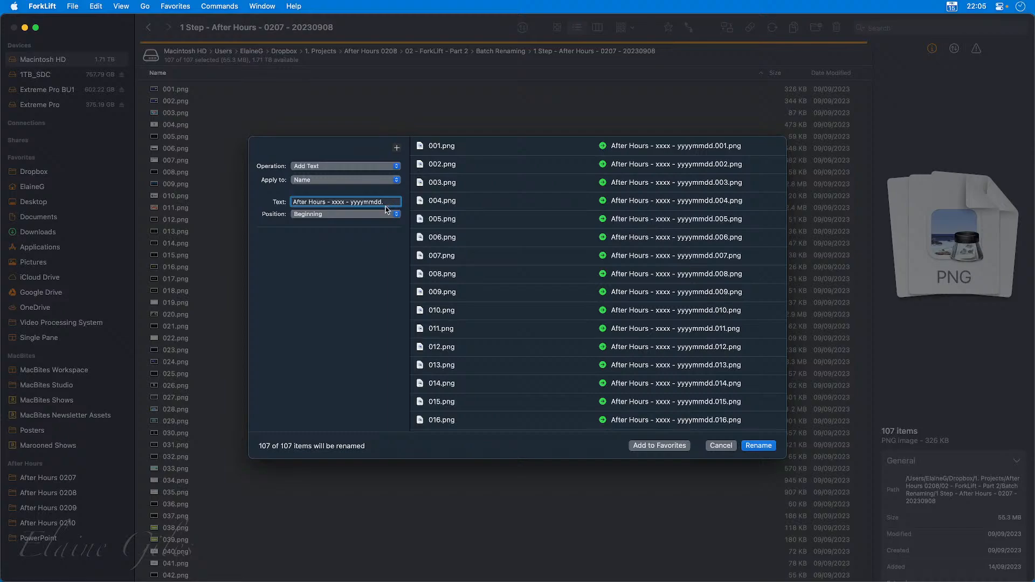
left_click(312, 216)
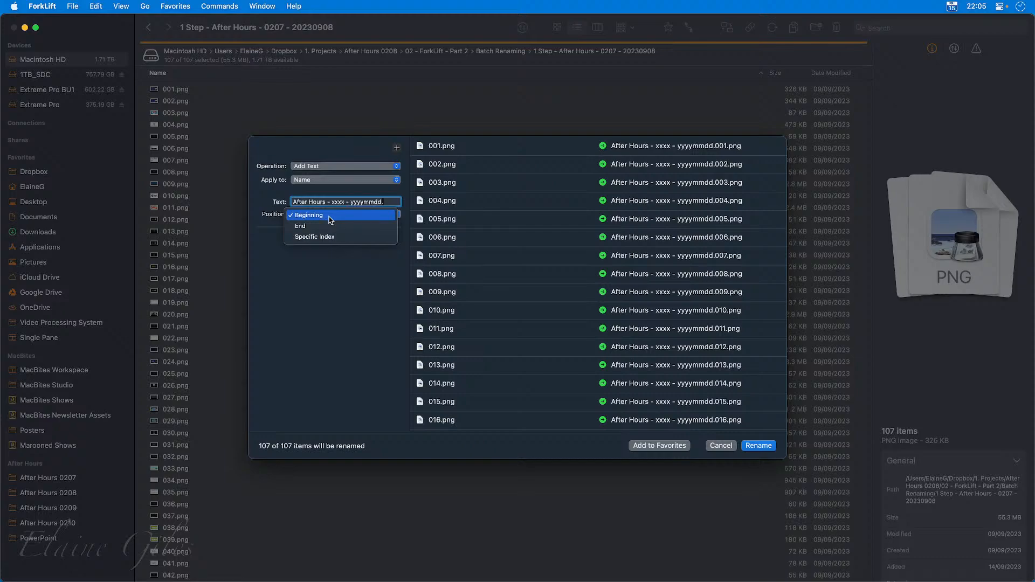
left_click(330, 217)
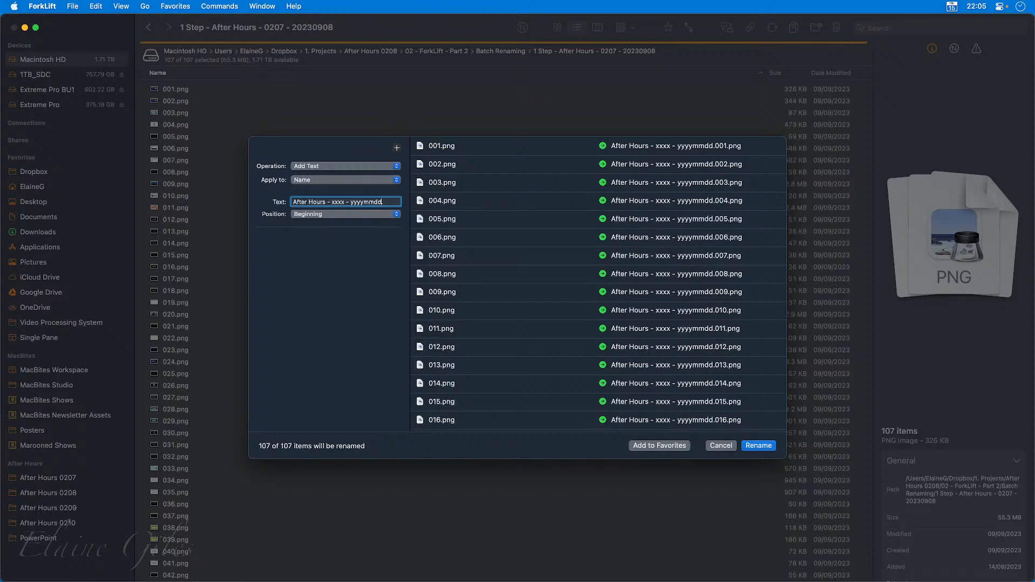
Replace the template placeholders with date 20230908 and episode number 0207
key("shift+alt+Left")
type("2023091")
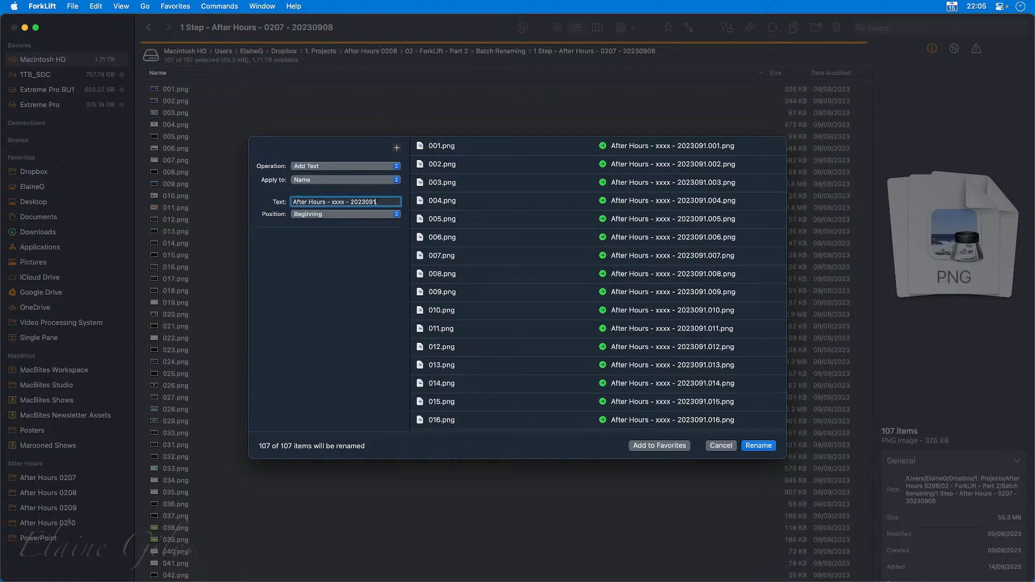
key("BackSpace")
type("08.")
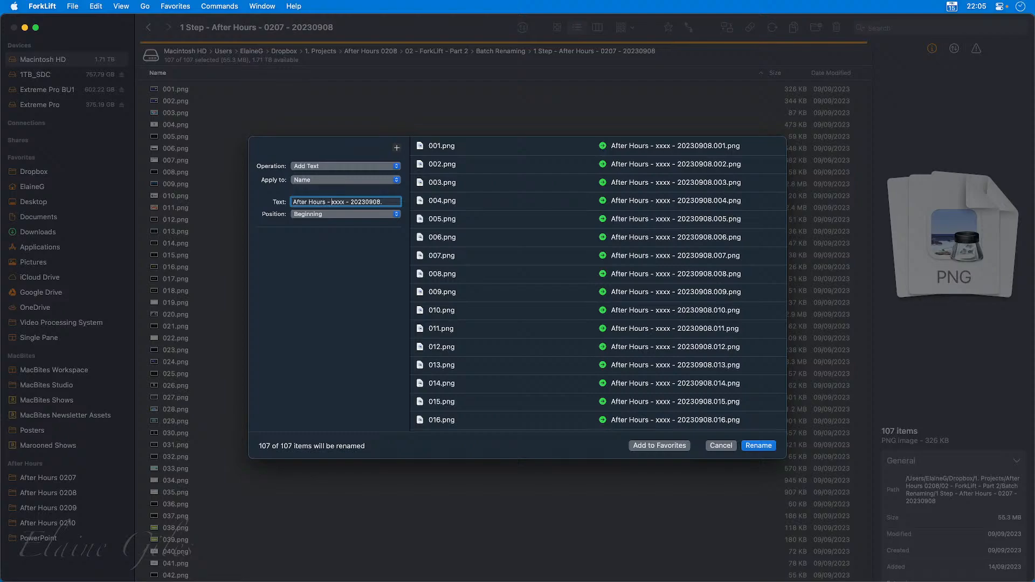
key("shift+alt+Right")
type("0207")
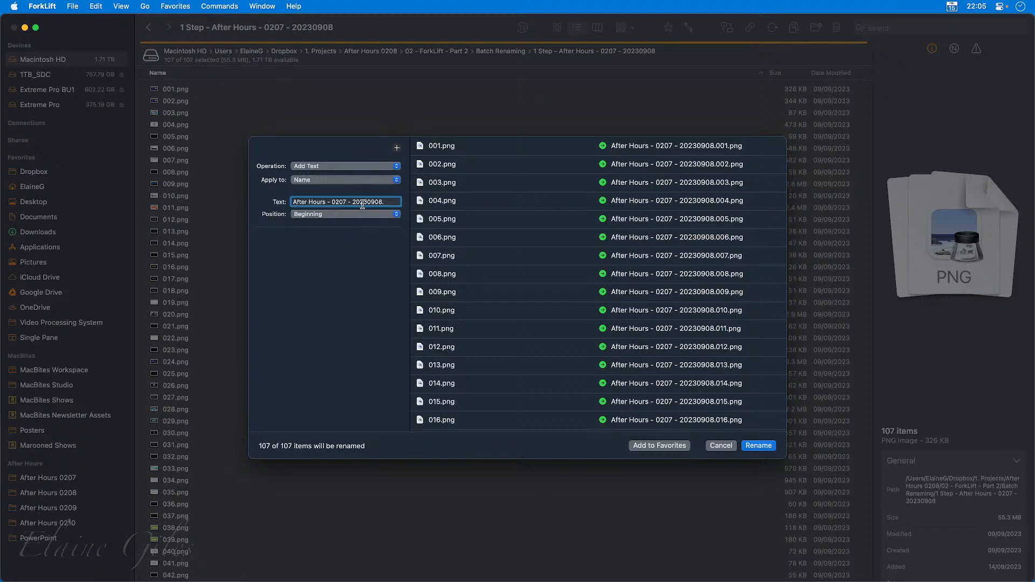
Apply the batch rename so the files read 'After Hours - 0207 - 20230908.001.png' onward
left_click(761, 447)
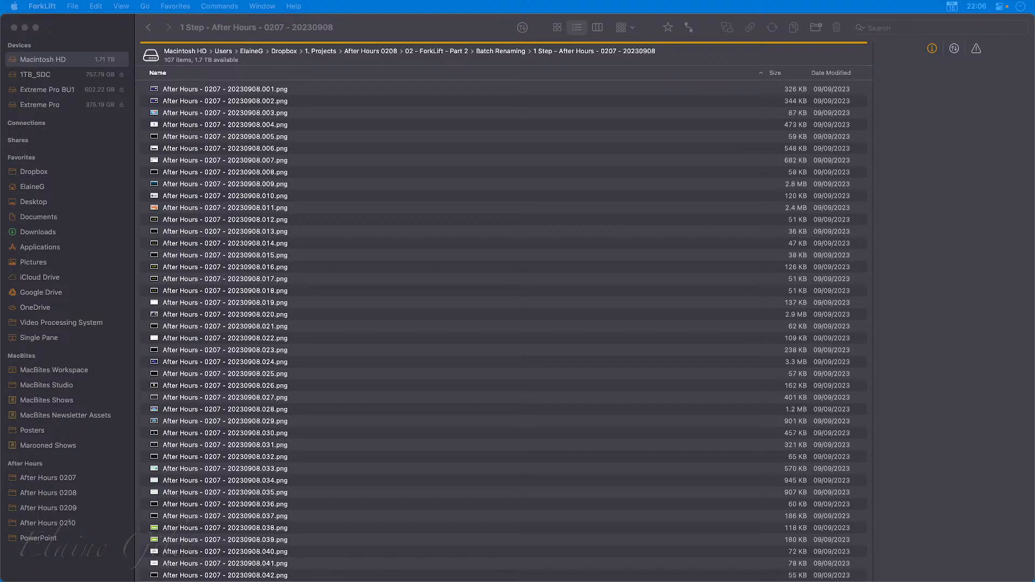
On the After Hours 0207 Notion page, load slide cards 101–107 and highlight slide 101's name
key("super+Tab")
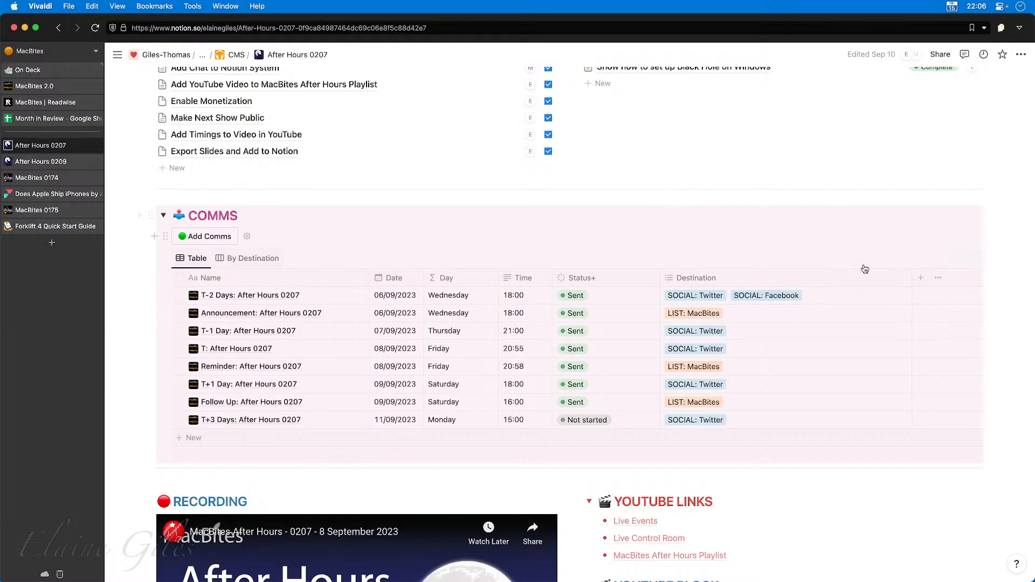
scroll(936, 318, "down", 15)
scroll(816, 295, "down", 4)
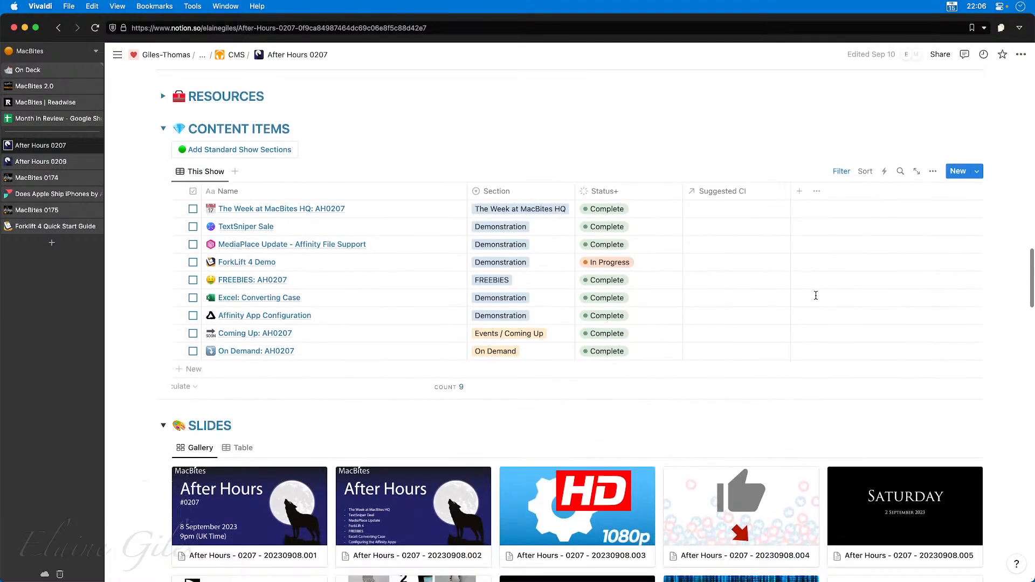
scroll(816, 296, "down", 10)
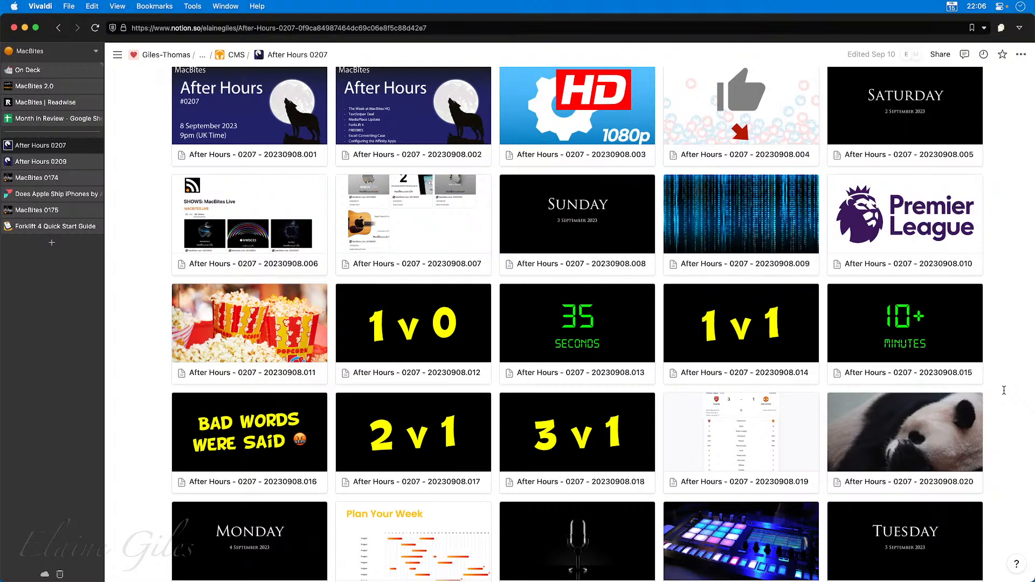
scroll(1004, 390, "up", 1)
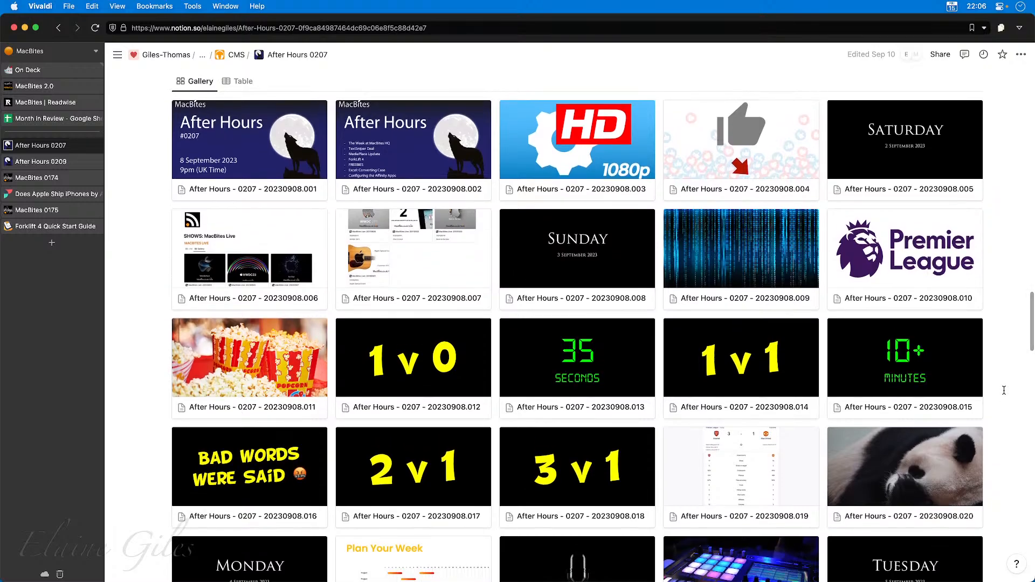
scroll(1005, 391, "down", 15)
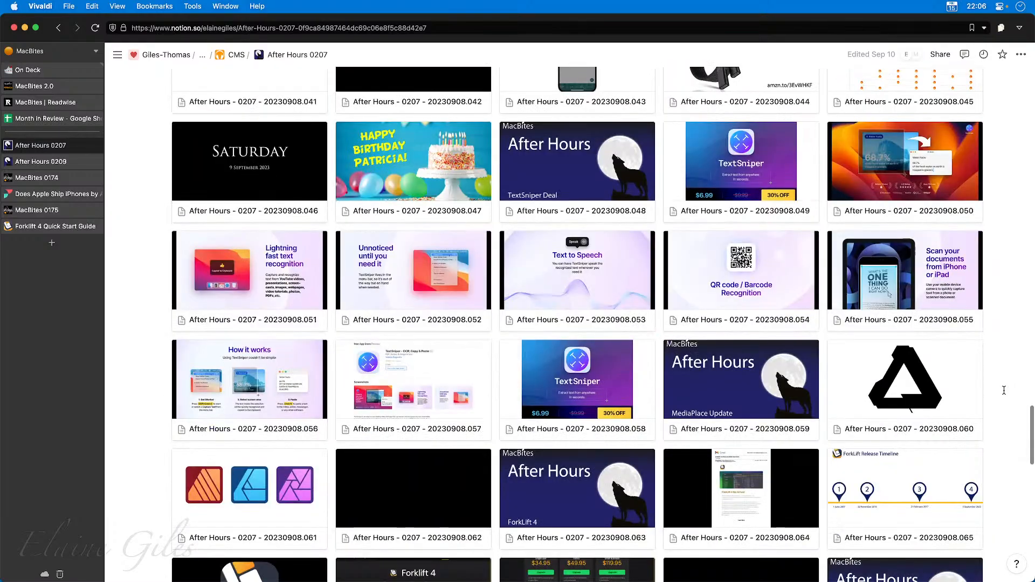
scroll(1004, 391, "down", 15)
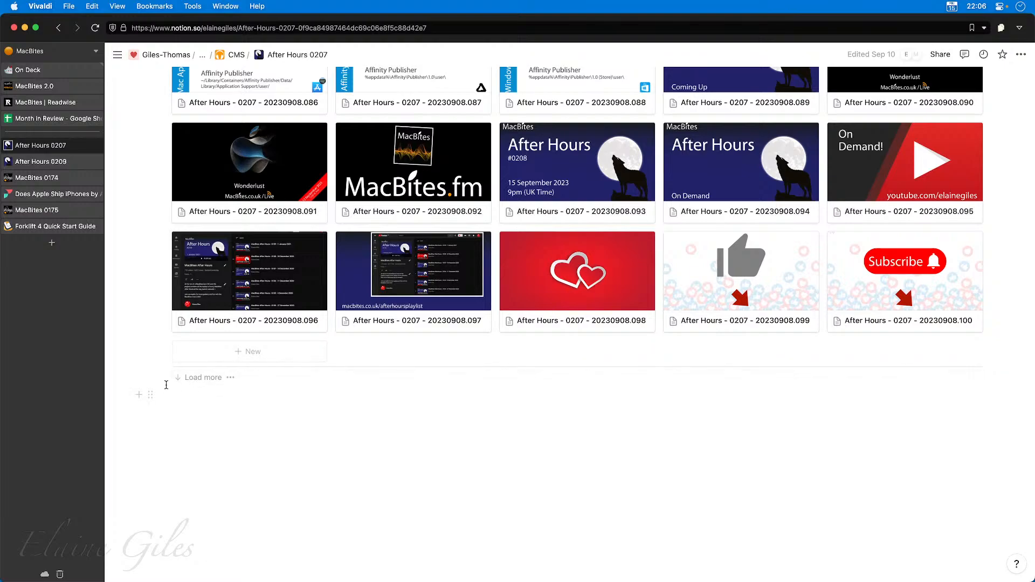
left_click(190, 381)
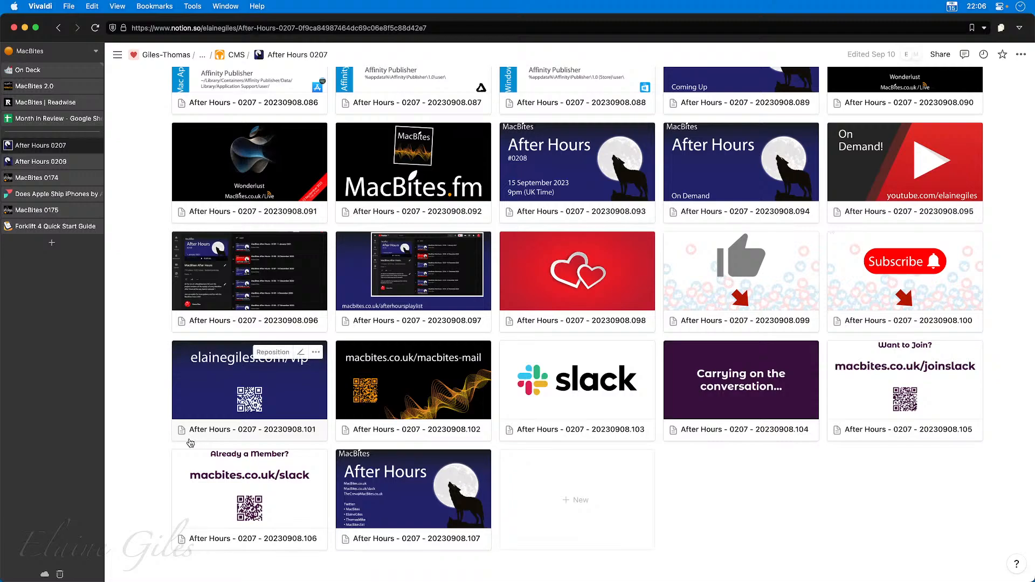
left_click_drag(169, 419, 327, 442)
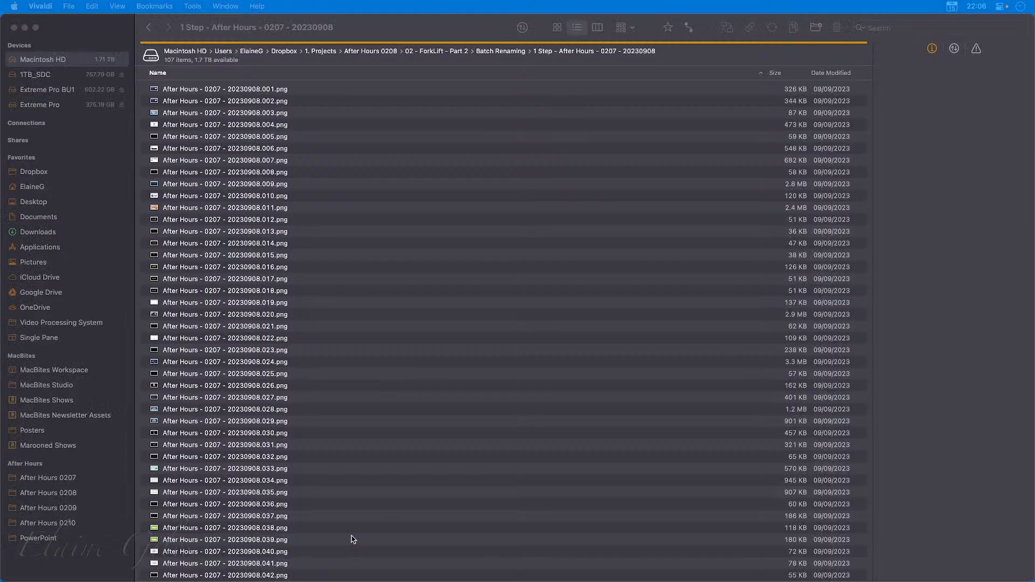
Go up to Batch Renaming, open the 2 Step - After Hours - 0207 - 20230908 folder, and preview Slide 012.png
left_click(347, 168)
left_click_drag(304, 172, 312, 249)
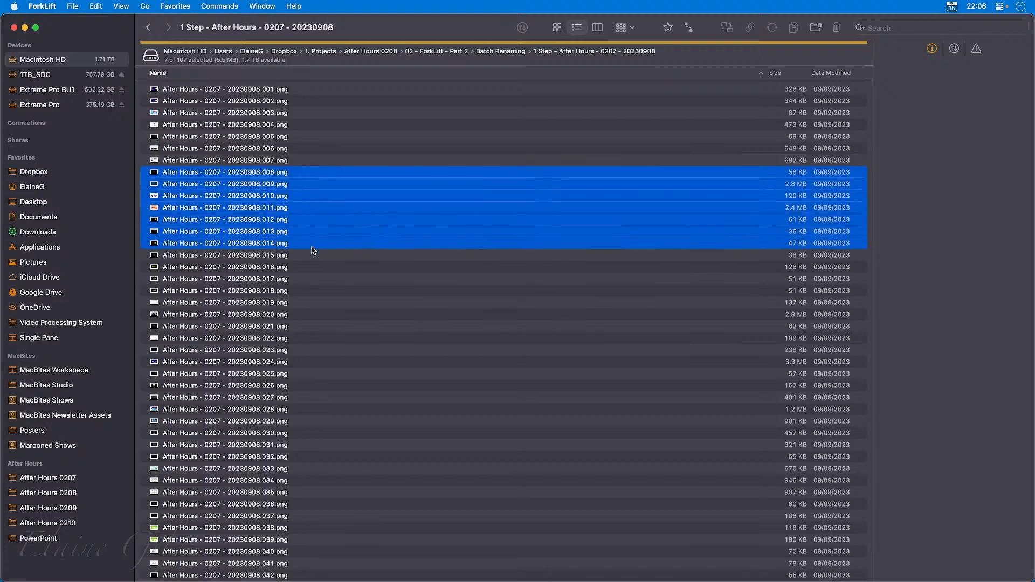
left_click(353, 302)
left_click(528, 52)
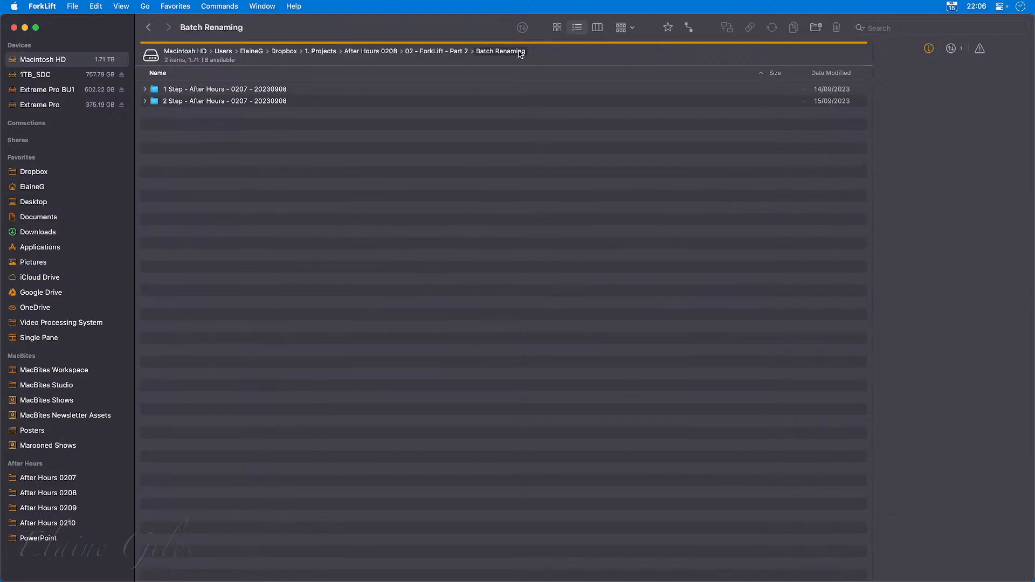
double_click(199, 105)
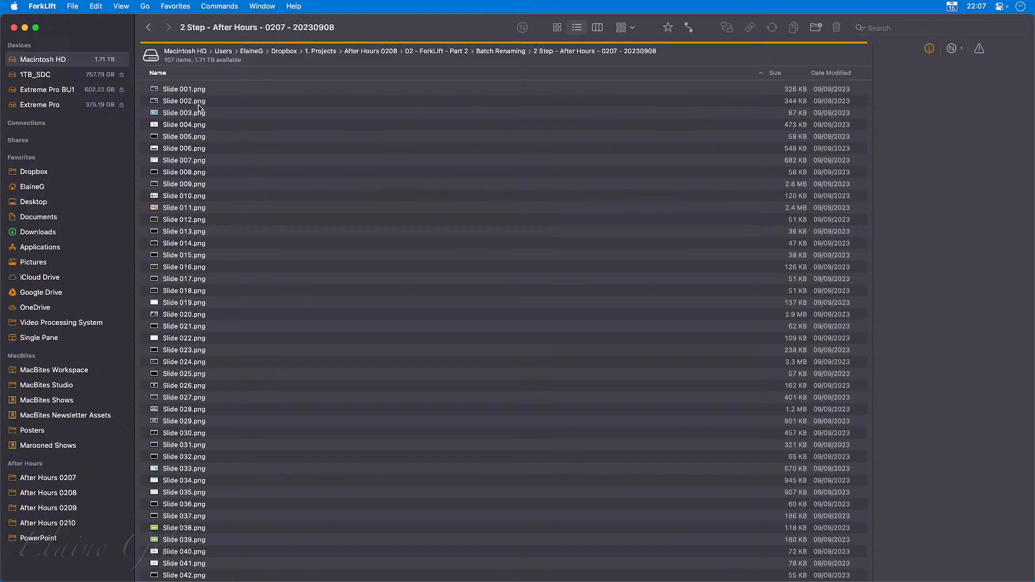
left_click(339, 219)
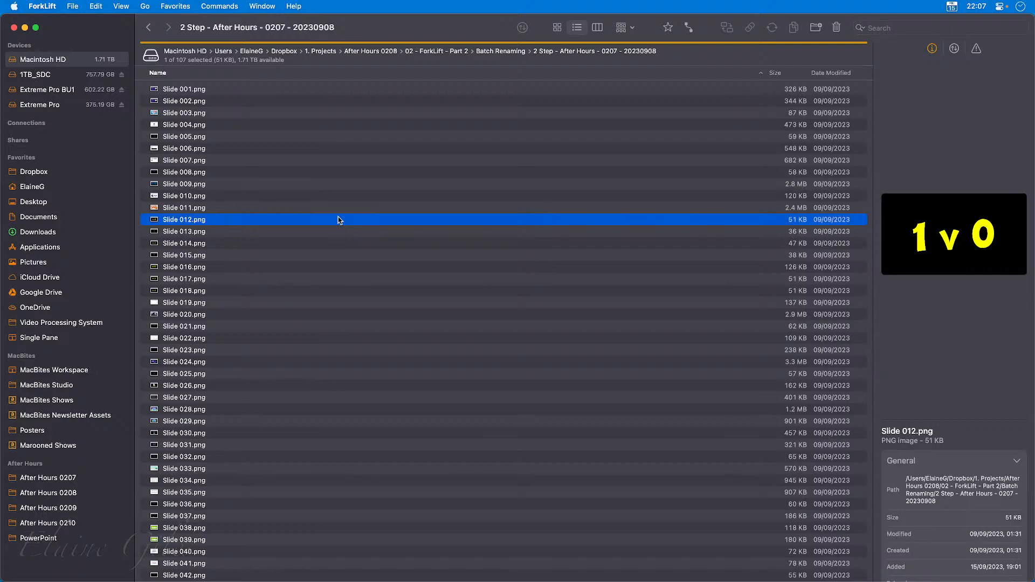
Select all 107 Slide PNGs and open the Rename 107 Items batch rename sheet
key("super+a")
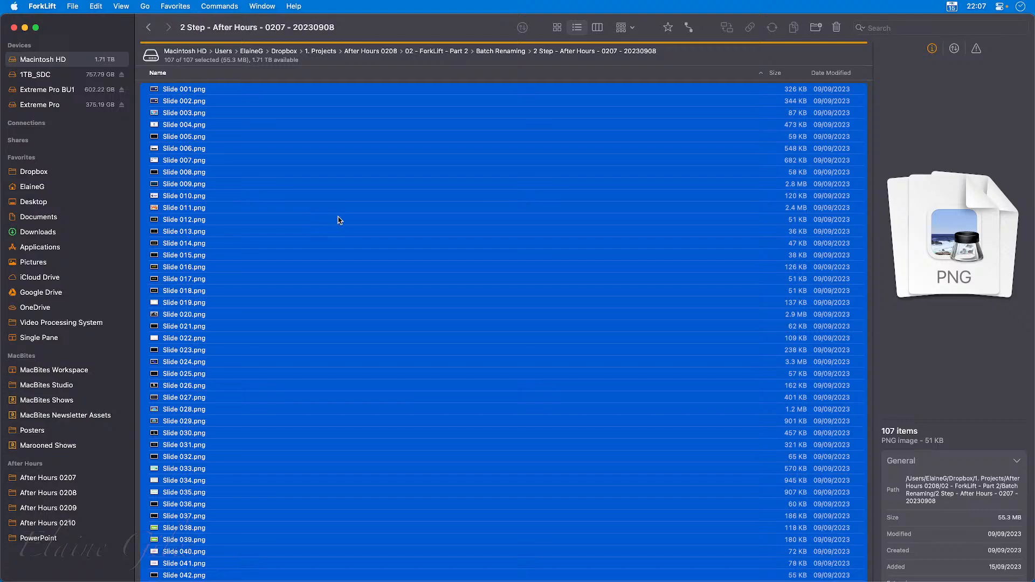
right_click(174, 172)
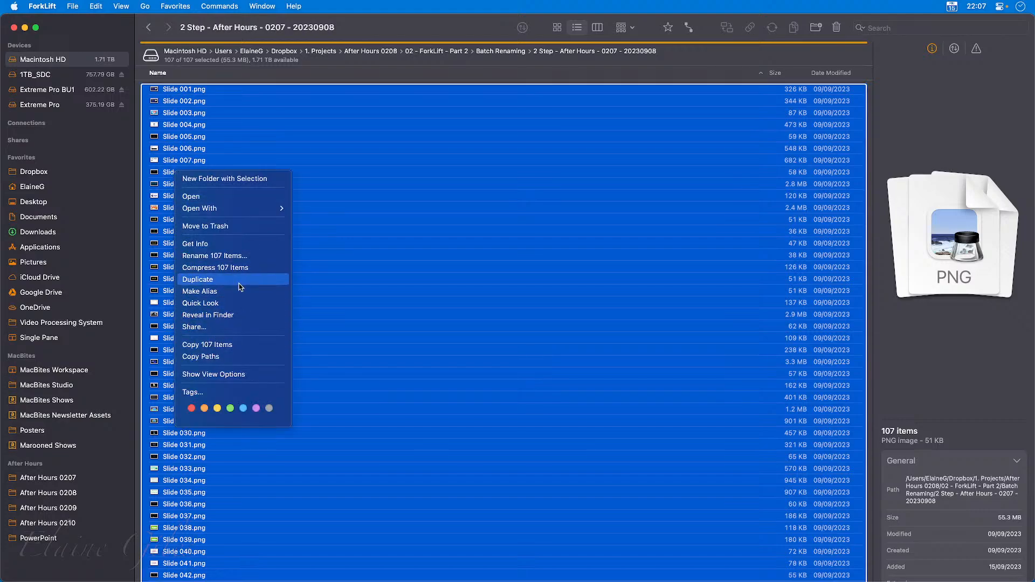
left_click(248, 257)
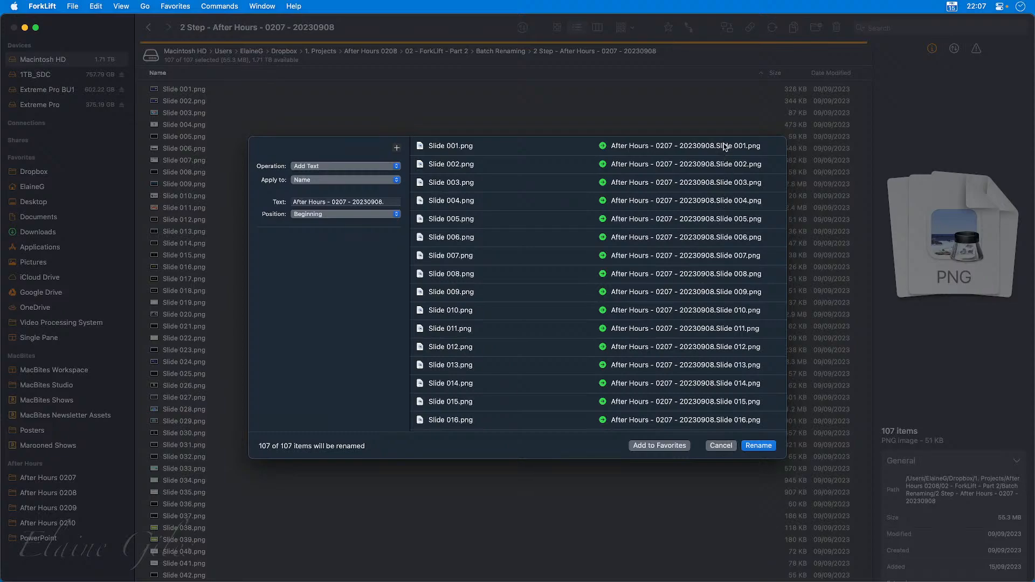
Add a second rename step: Replace Text on the name, all occurrences
left_click(397, 150)
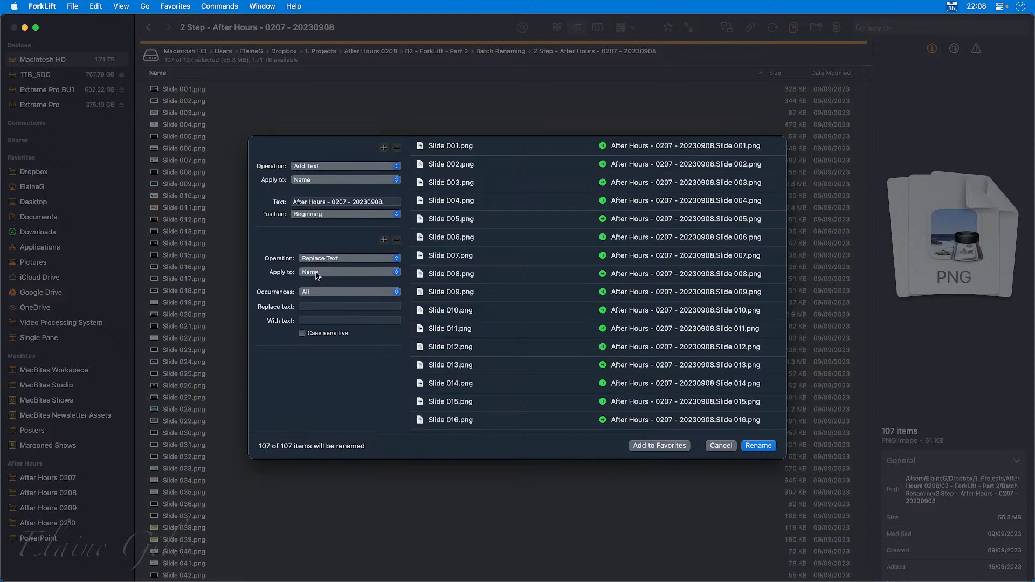
Set 'Slide ' as the text to replace, then try and remove a third 'Hours ' step
left_click(317, 306)
type("Slide")
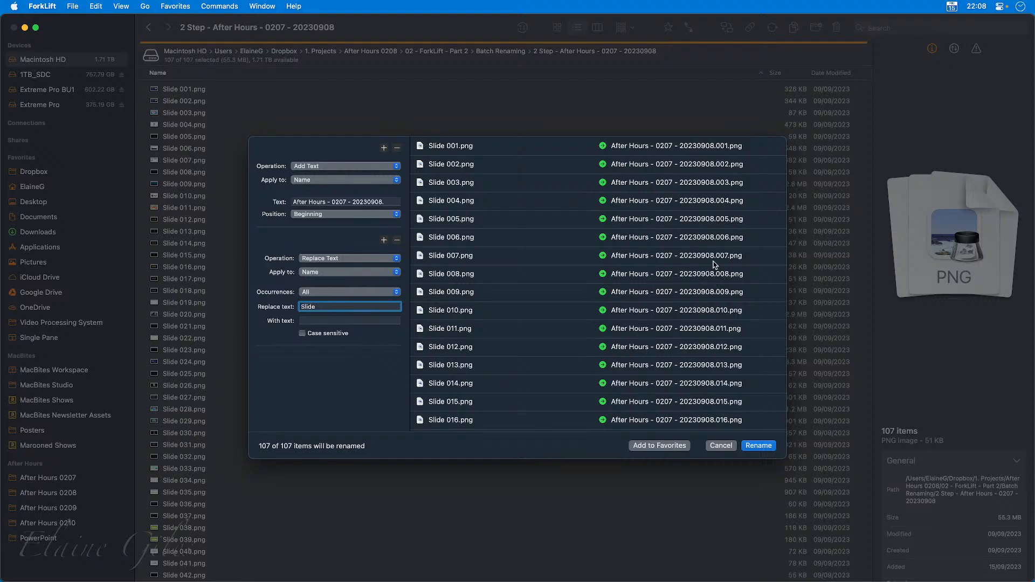
left_click(382, 243)
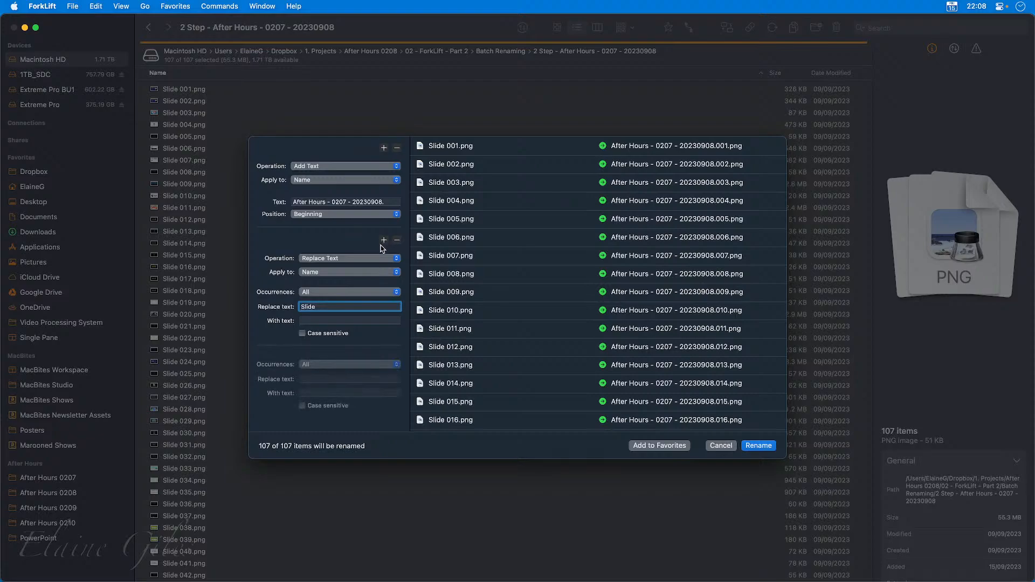
scroll(325, 427, "down", 2)
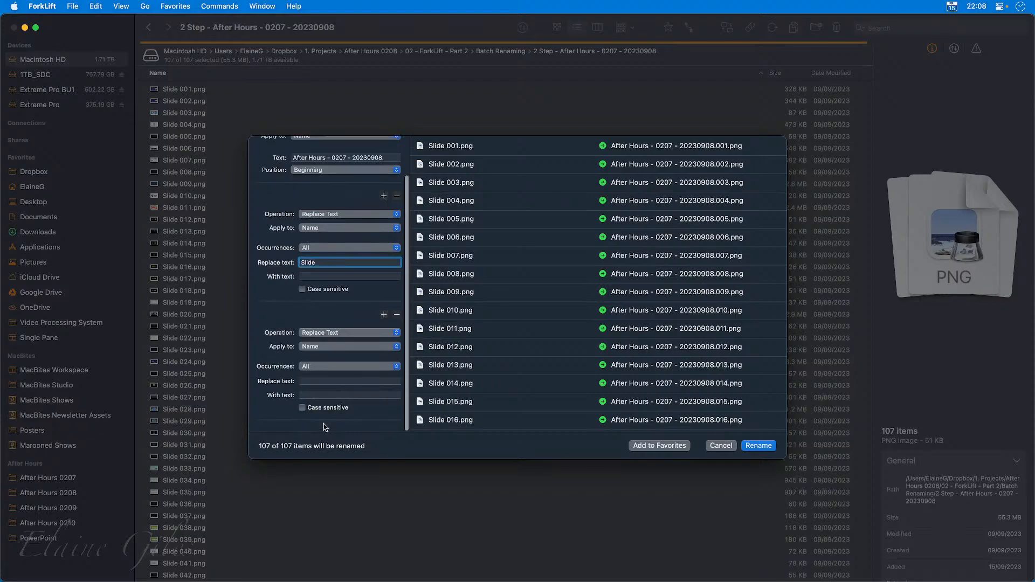
left_click(317, 381)
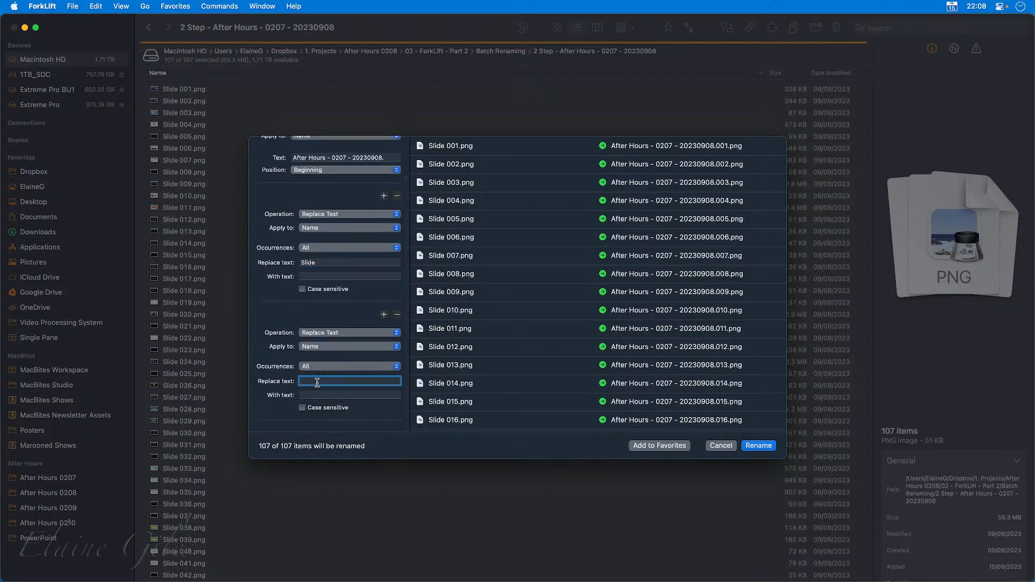
type("Hours")
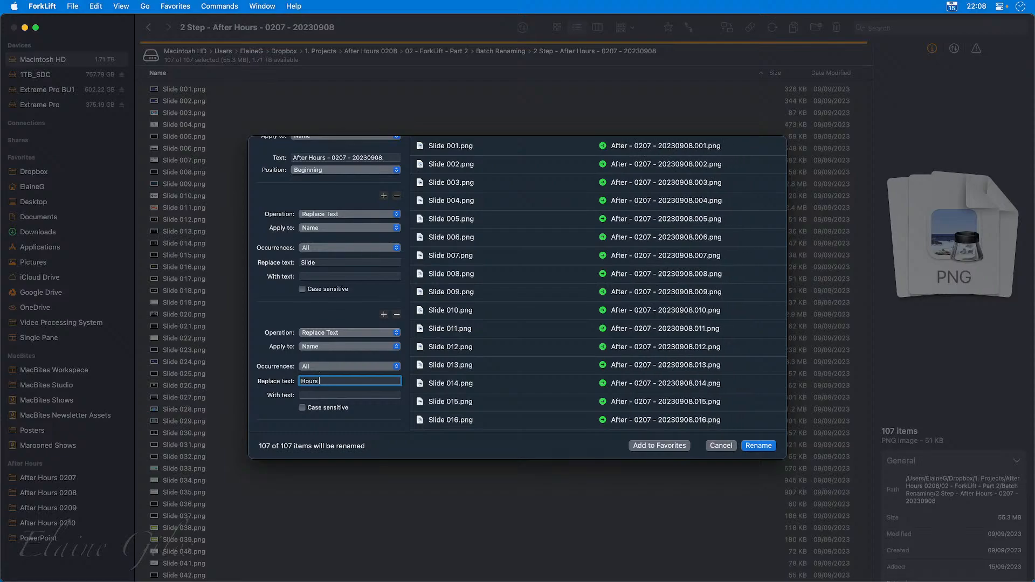
left_click(397, 314)
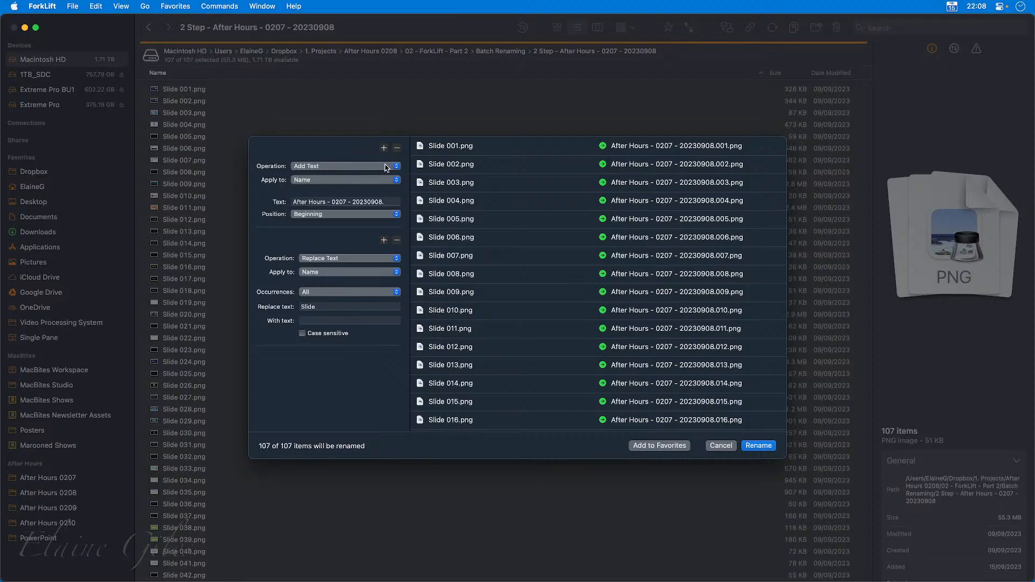
Apply the rename to all 107 files, then select them all and reopen Rename 107 Items…
left_click(759, 445)
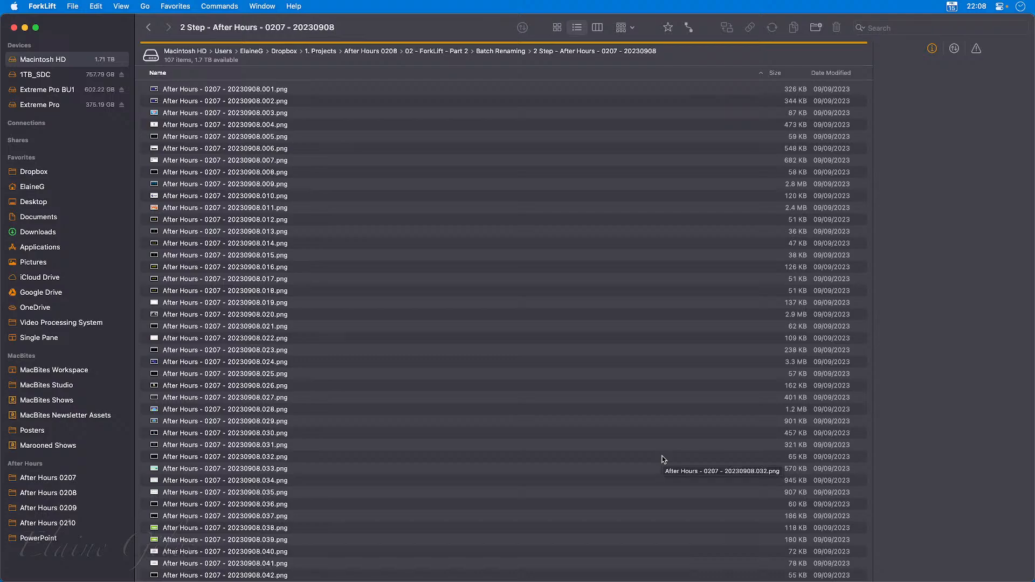
left_click(516, 374)
key("super+a")
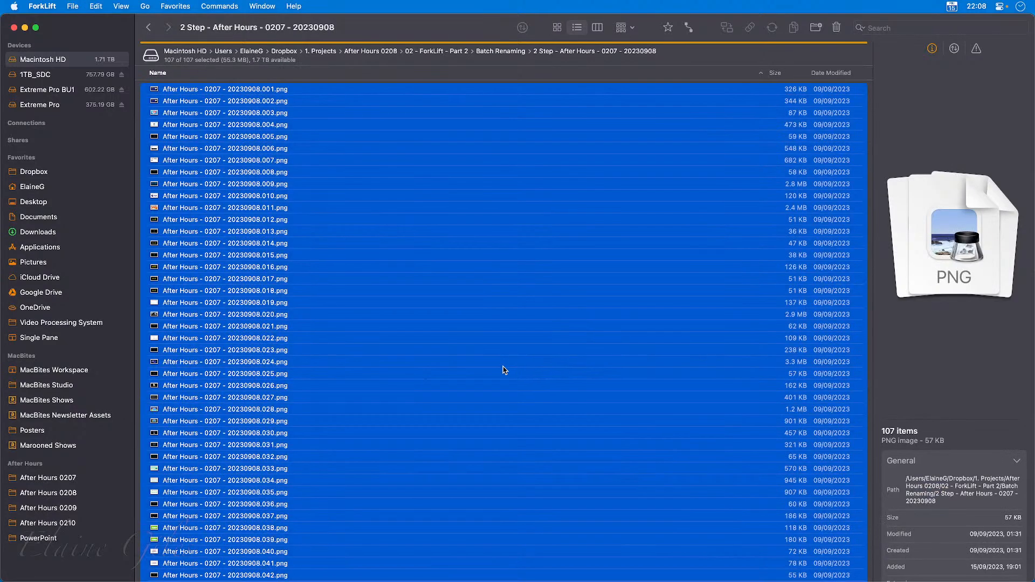
right_click(192, 231)
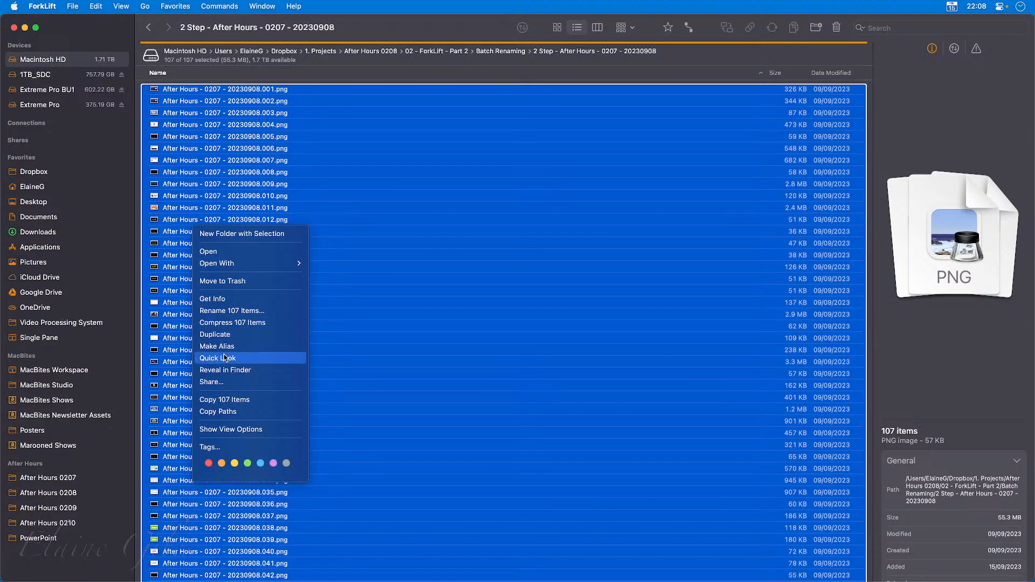
left_click(255, 312)
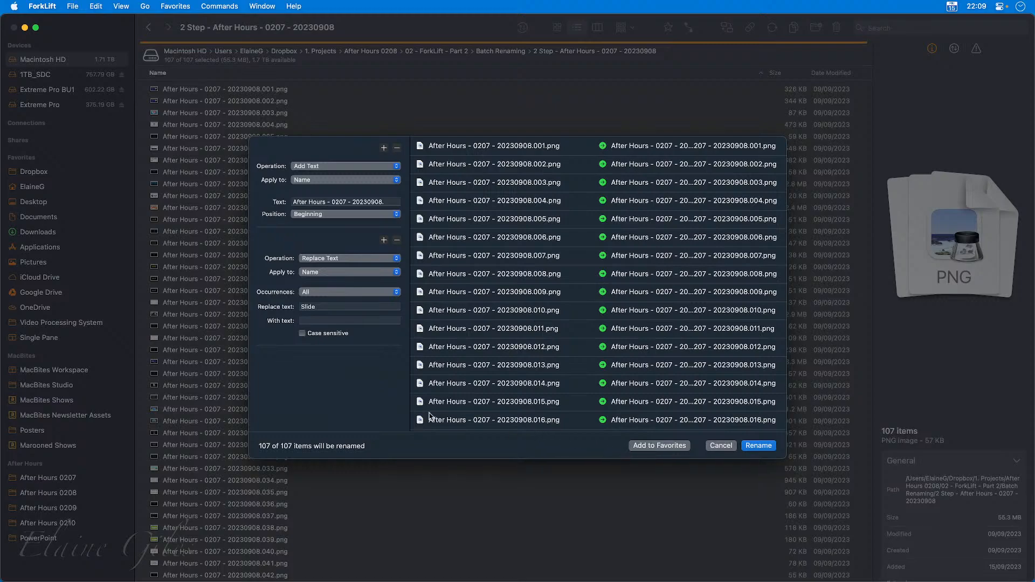
In the added text, replace 0207 with xxxx and the date's year with yyyy
left_click(340, 203)
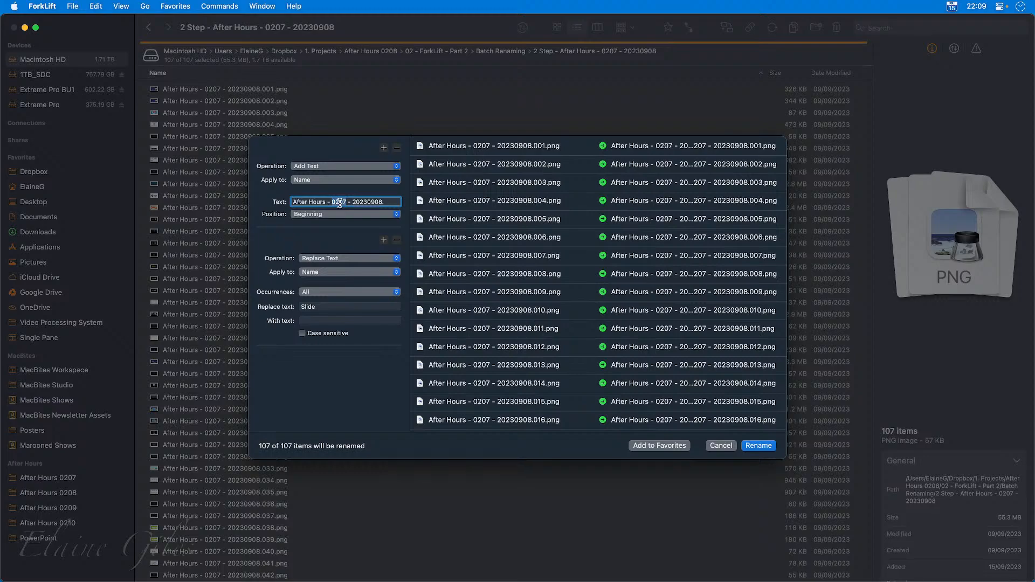
double_click(340, 203)
type("xxxx")
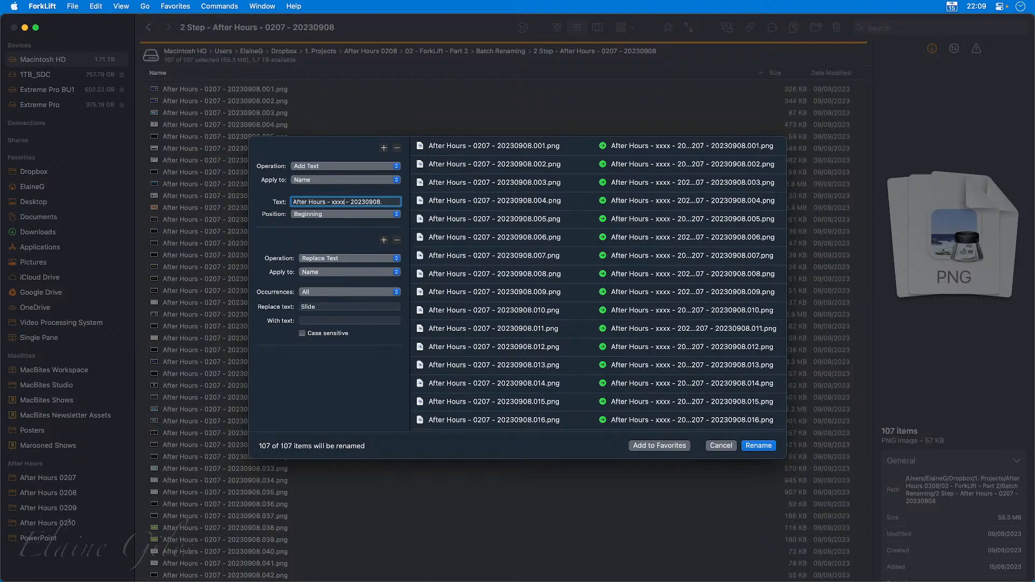
double_click(361, 201)
type("yyyymmdd")
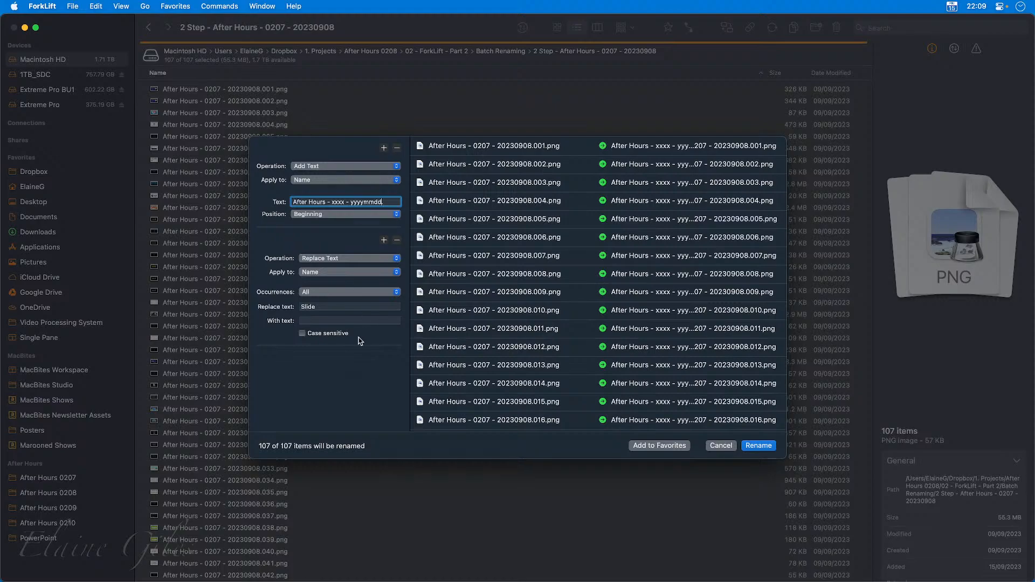
left_click(332, 382)
Save the rename settings as favorite 'Rename Slides' in the After Hours group
left_click(658, 446)
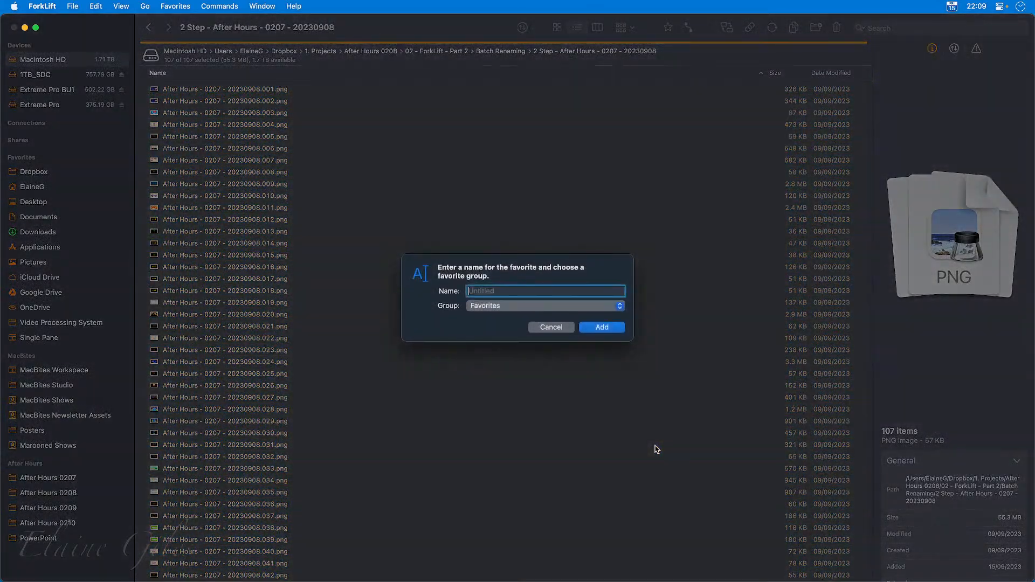
left_click(511, 306)
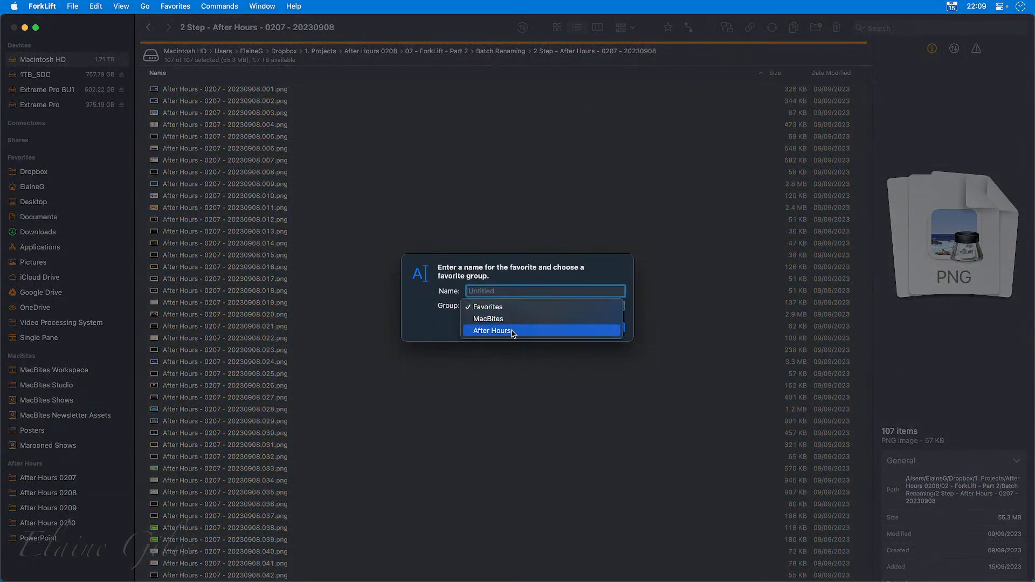
left_click(513, 331)
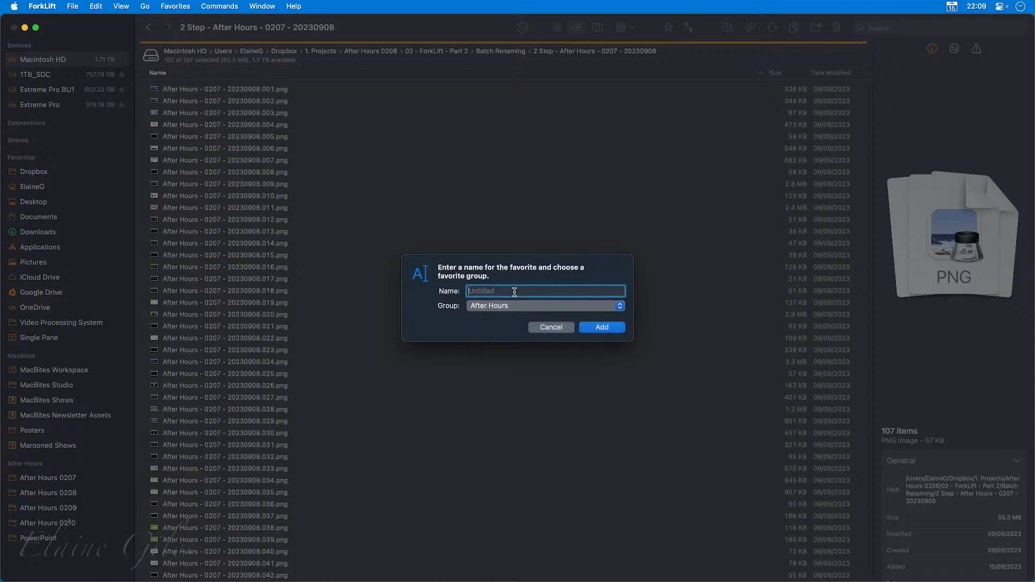
type("Rename SLides")
key("BackSpace")
key("BackSpace")
key("BackSpace")
key("BackSpace")
key("BackSpace")
type("lides")
key("Return")
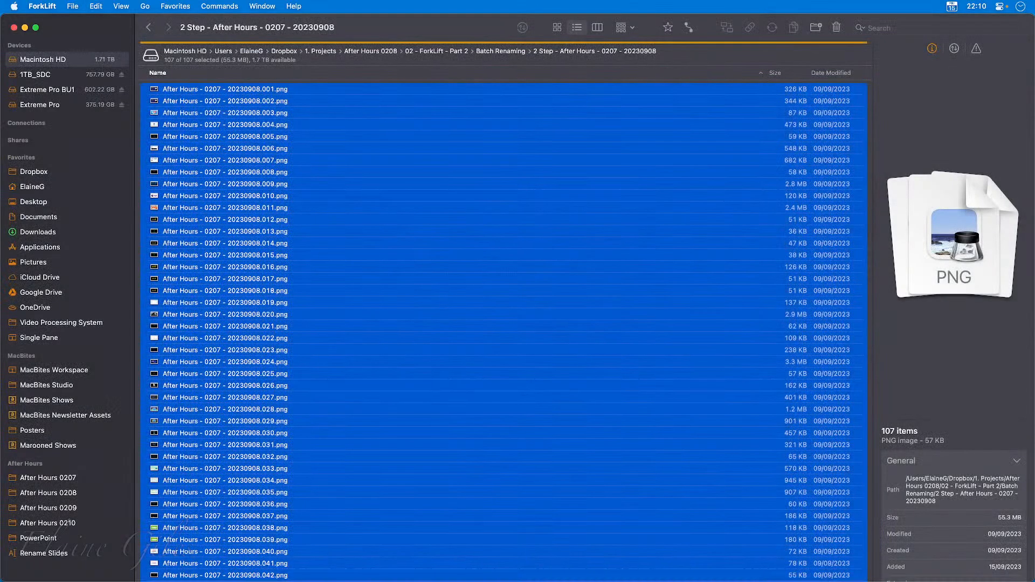
left_click(54, 555)
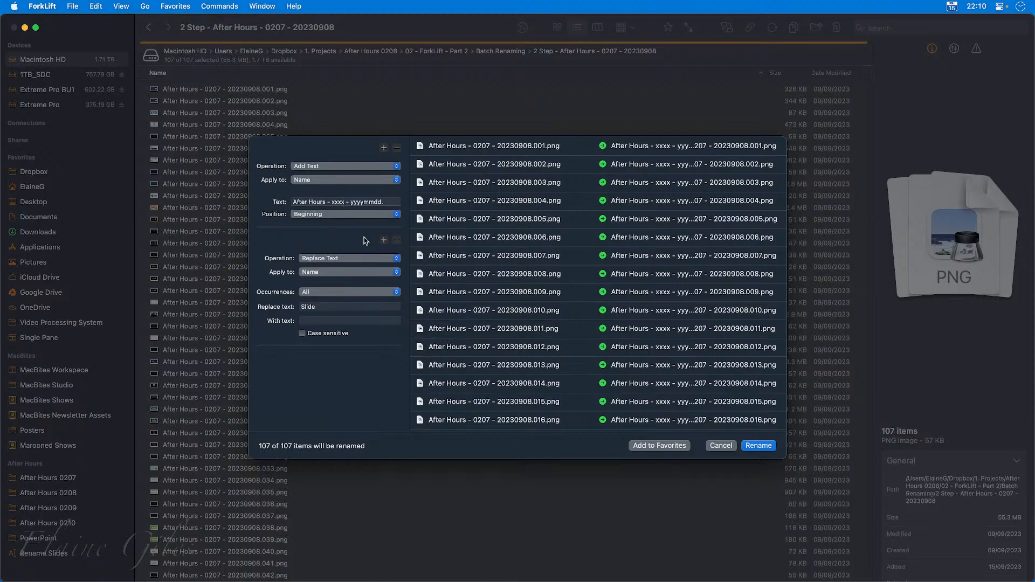
left_click(338, 201)
double_click(338, 201)
type("0207")
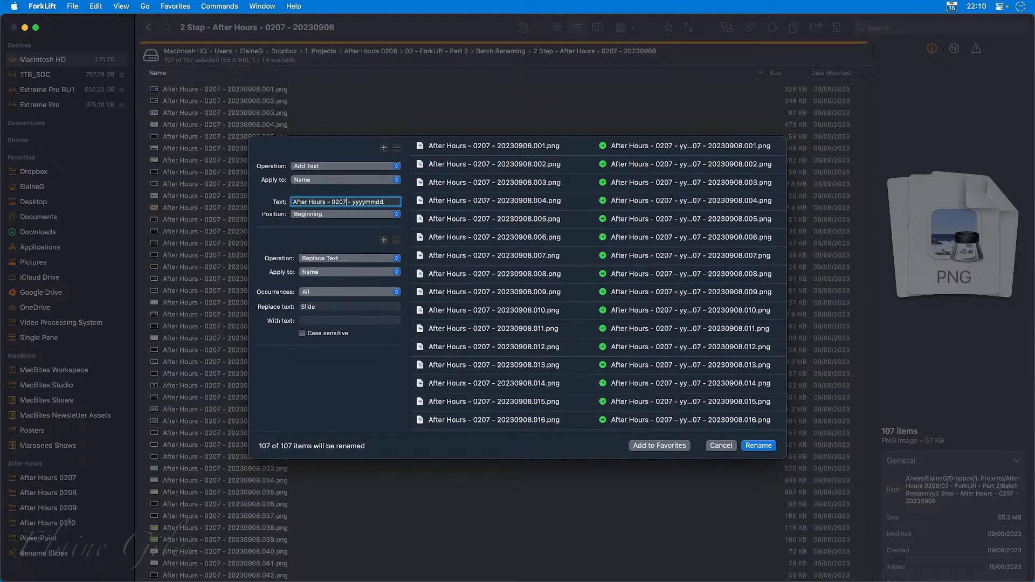
double_click(365, 202)
type("20230908")
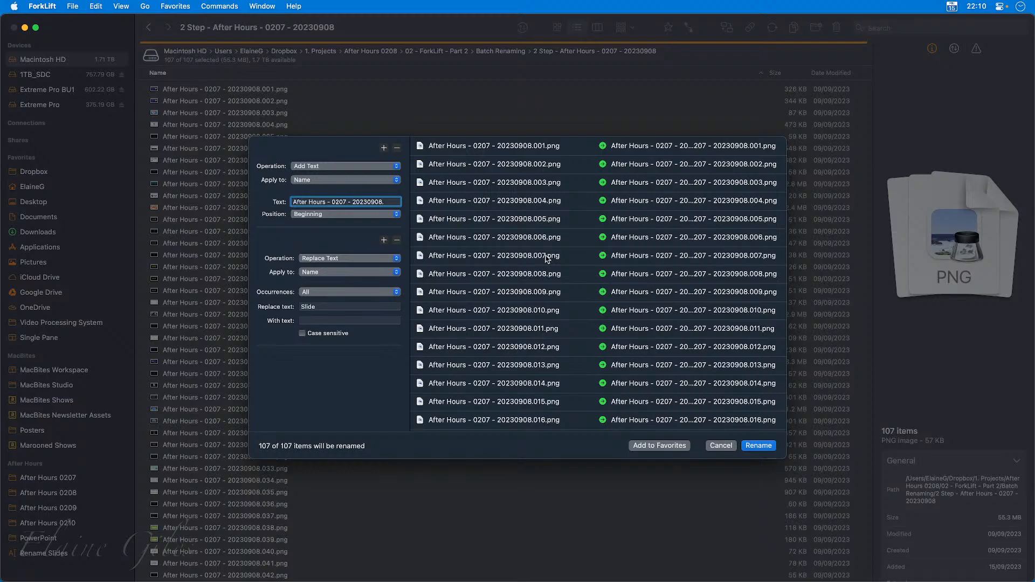
left_click(725, 448)
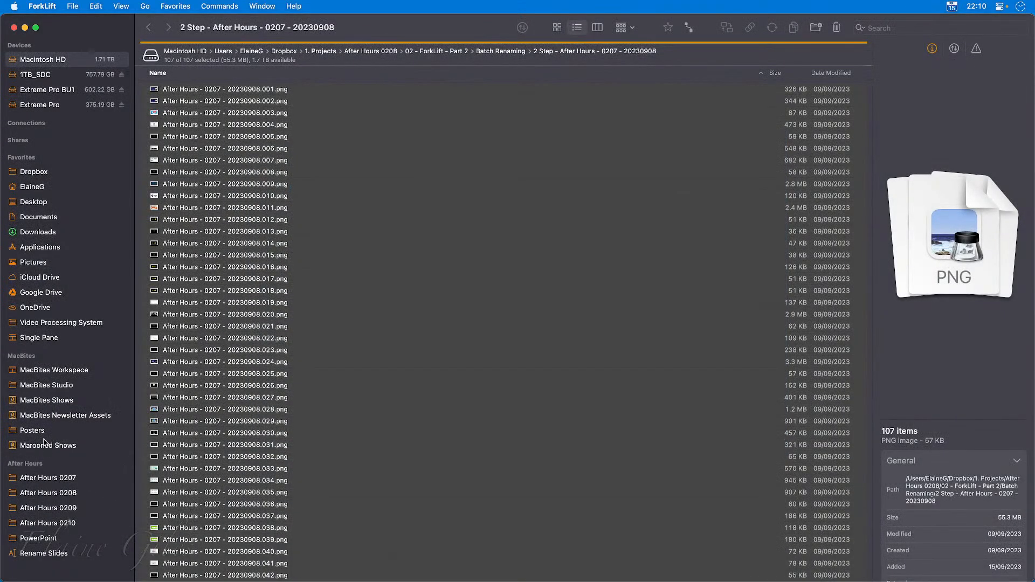
Edit the Rename Slides favourite and select its xxxx and yyyymmdd placeholders
right_click(44, 556)
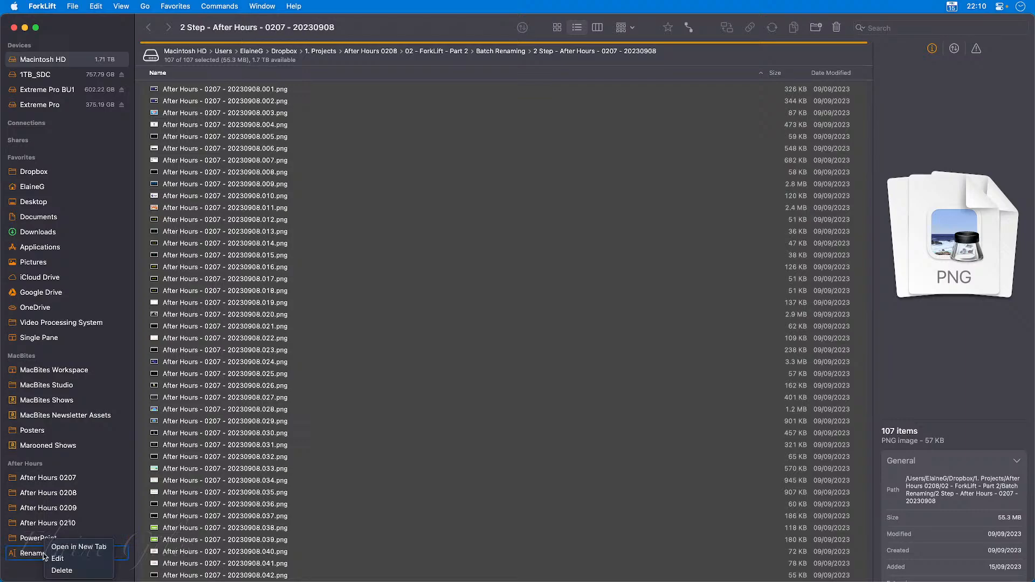
left_click(60, 560)
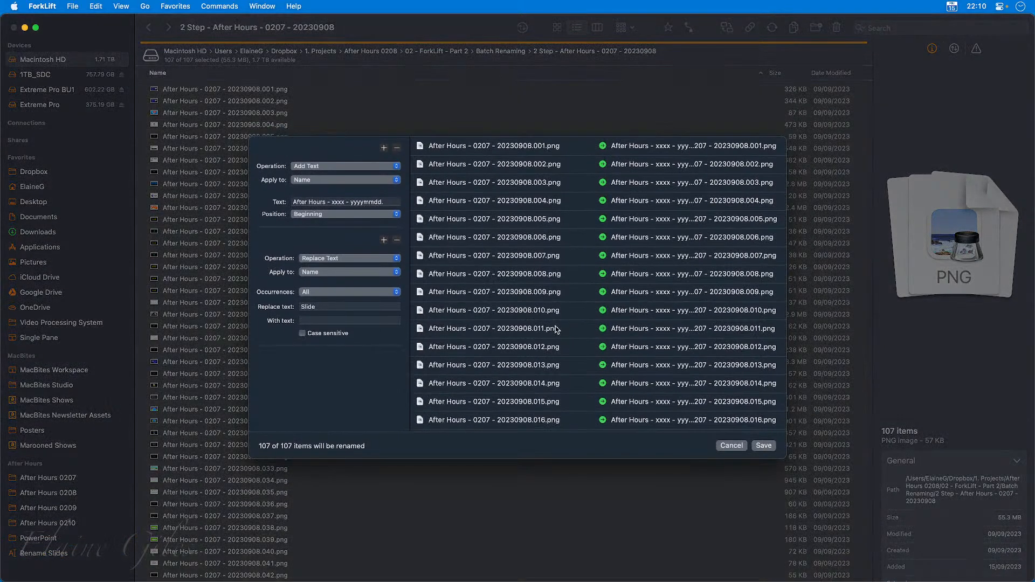
double_click(338, 203)
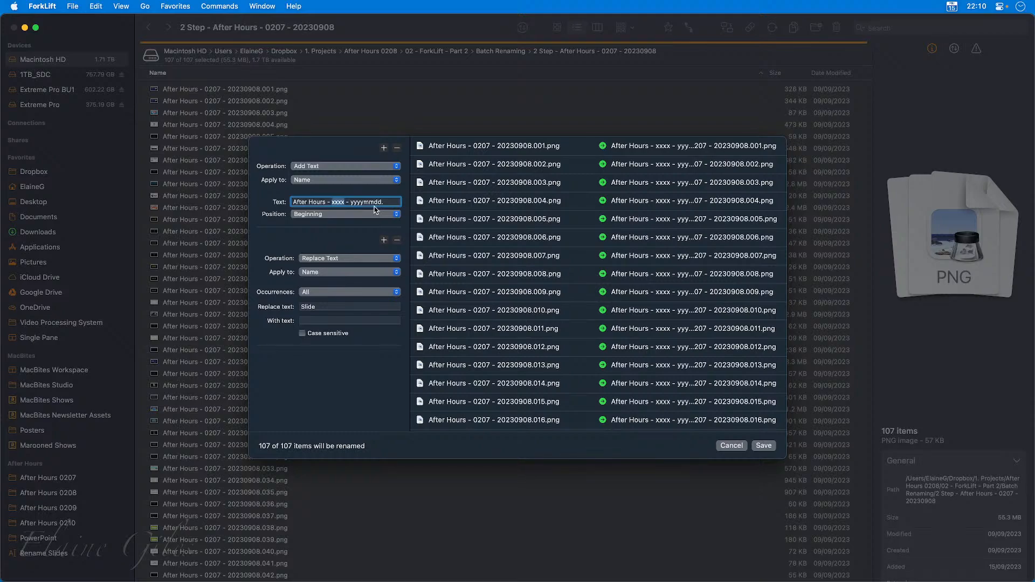
double_click(365, 202)
Launch A Better Finder Rename 11 from the launcher with 'ren'
key("alt+space")
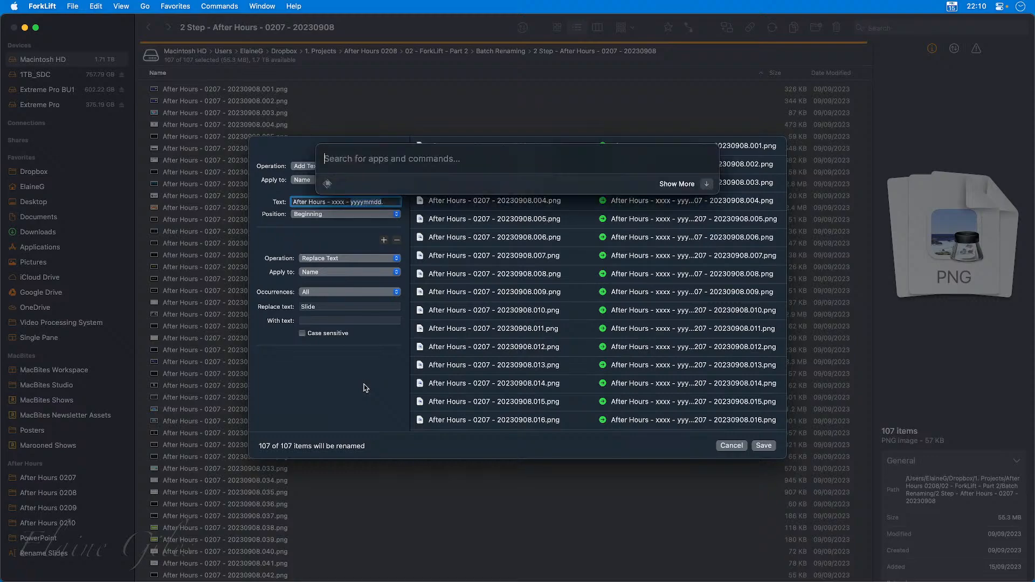
type("ren")
key("Return")
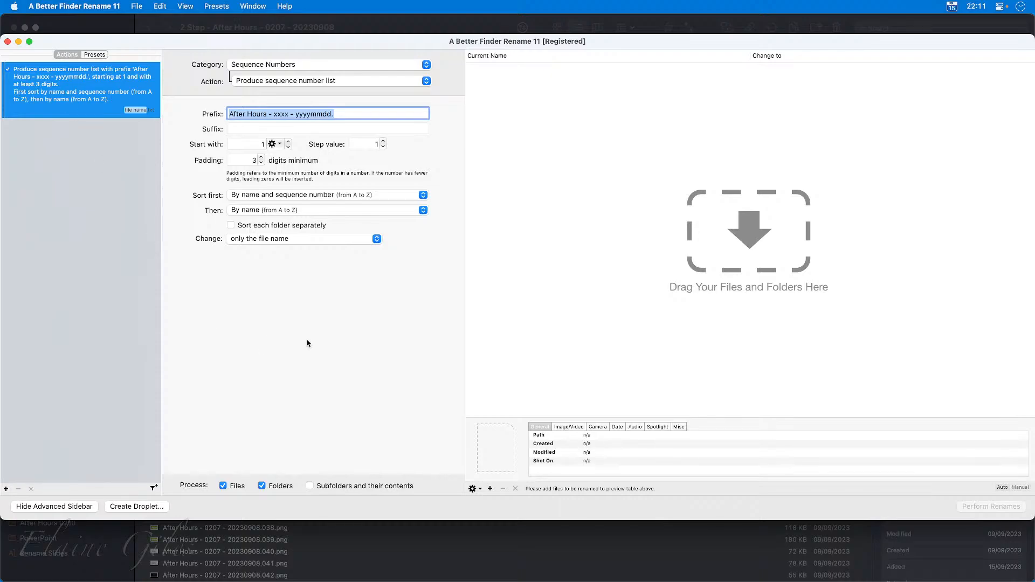
Quit A Better Finder Rename 11 after reviewing its prefix, returning to ForkLift
key("super+q")
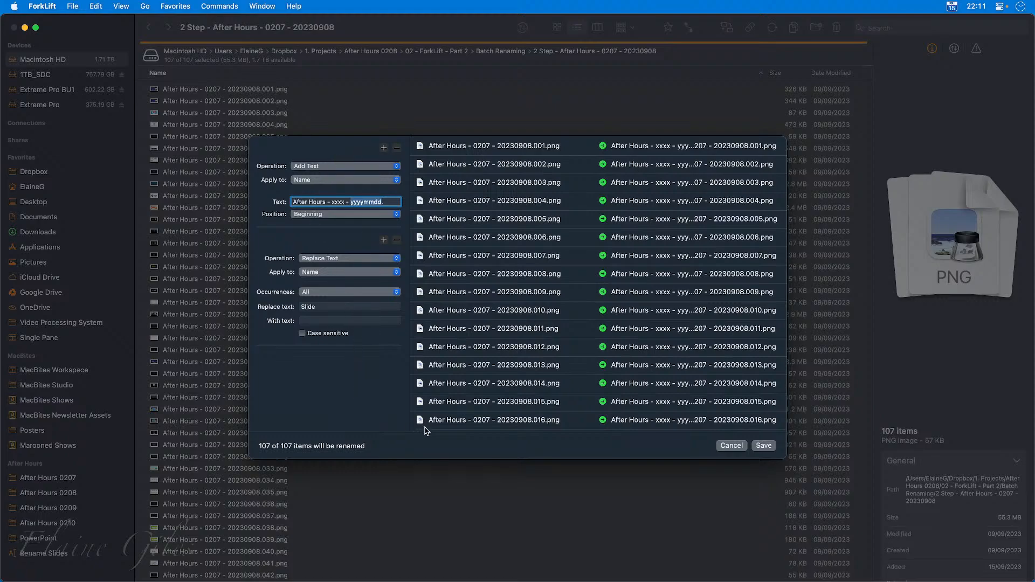
Cancel the Rename Slides favourite editor without saving changes
left_click(731, 446)
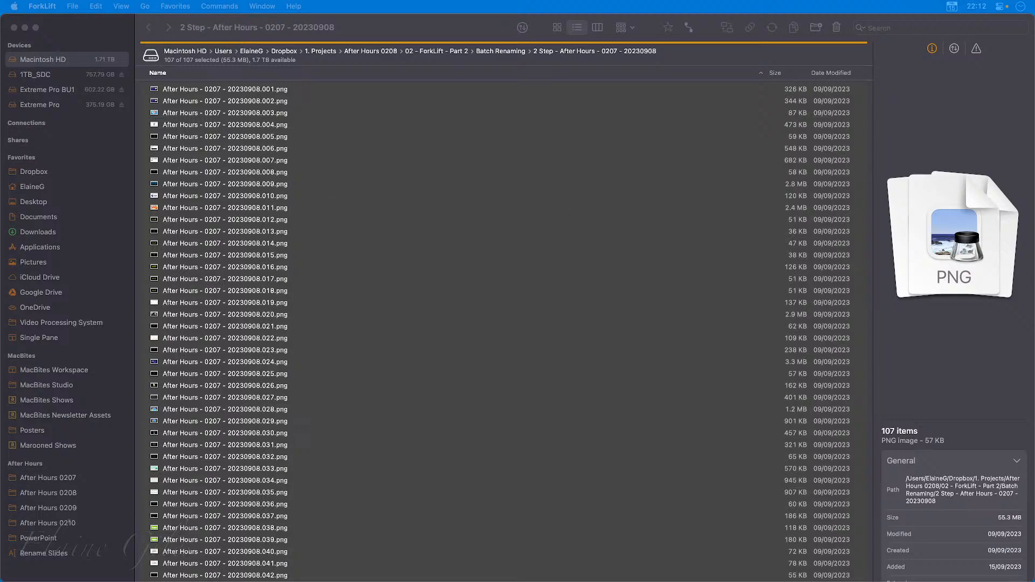
Bring Finder forward and show Get Info for Preflight & Bonus Notes System.mp4
left_click_drag(208, 581, 557, 32)
left_click(313, 147)
right_click(263, 67)
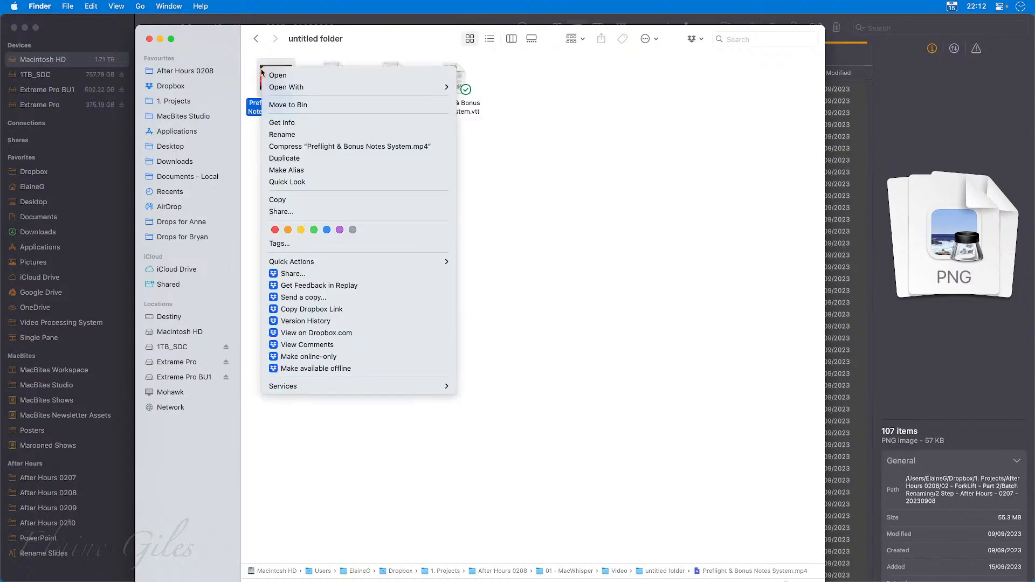
left_click(324, 123)
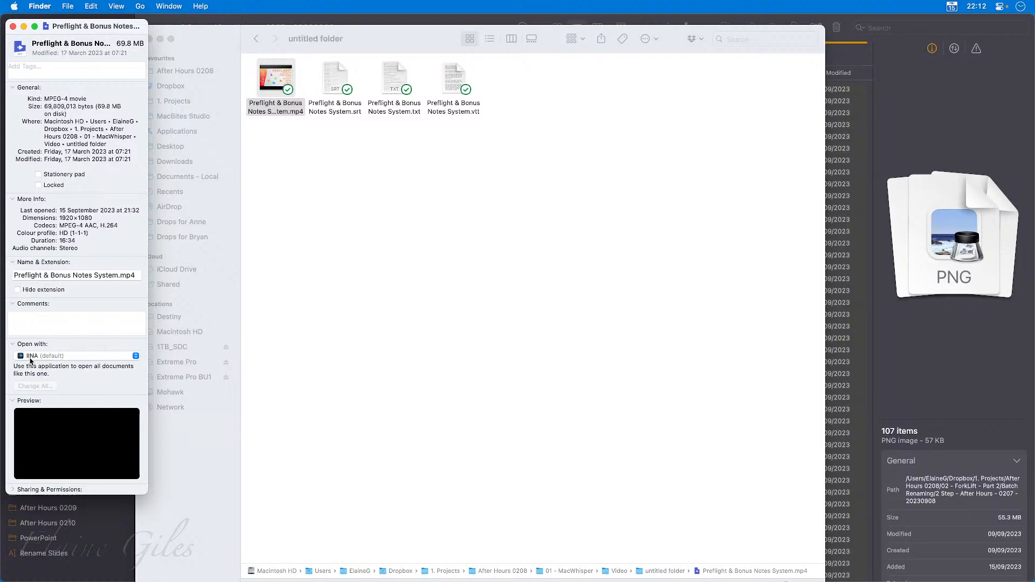
Set Open with to QuickTime Player and apply it to all .mp4 files
left_click(73, 357)
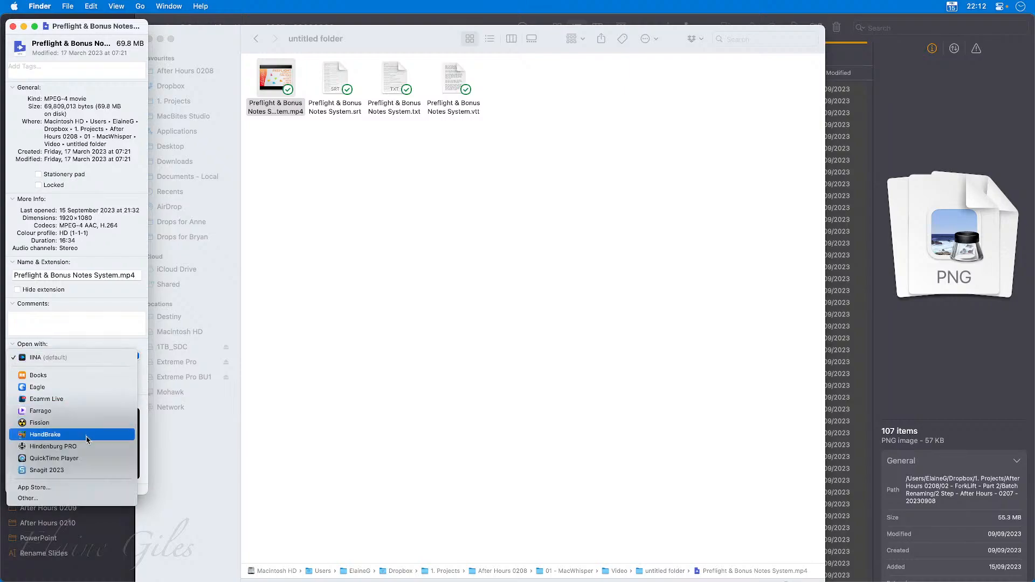
left_click(95, 459)
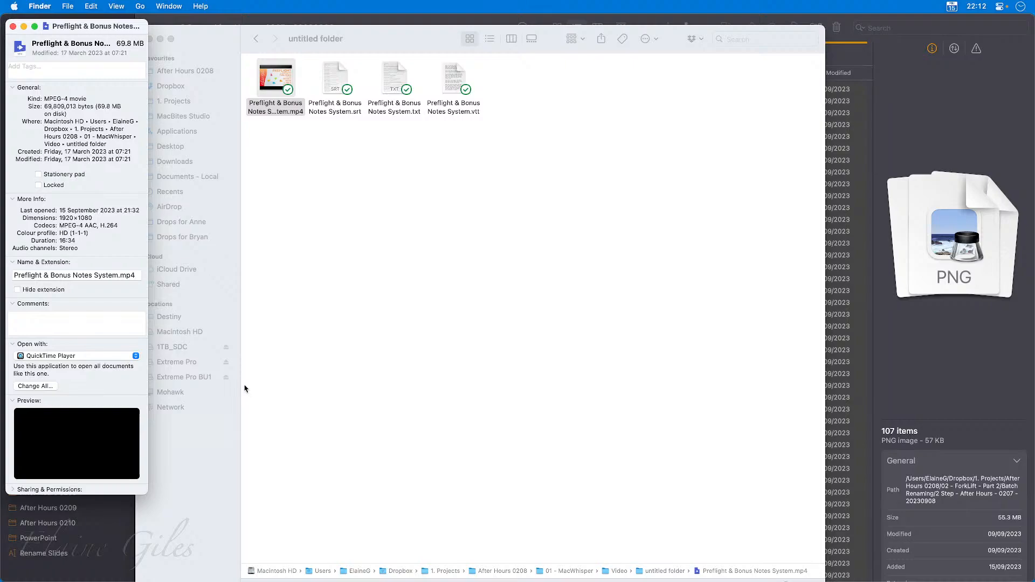
mouse_move(283, 95)
left_click(74, 357)
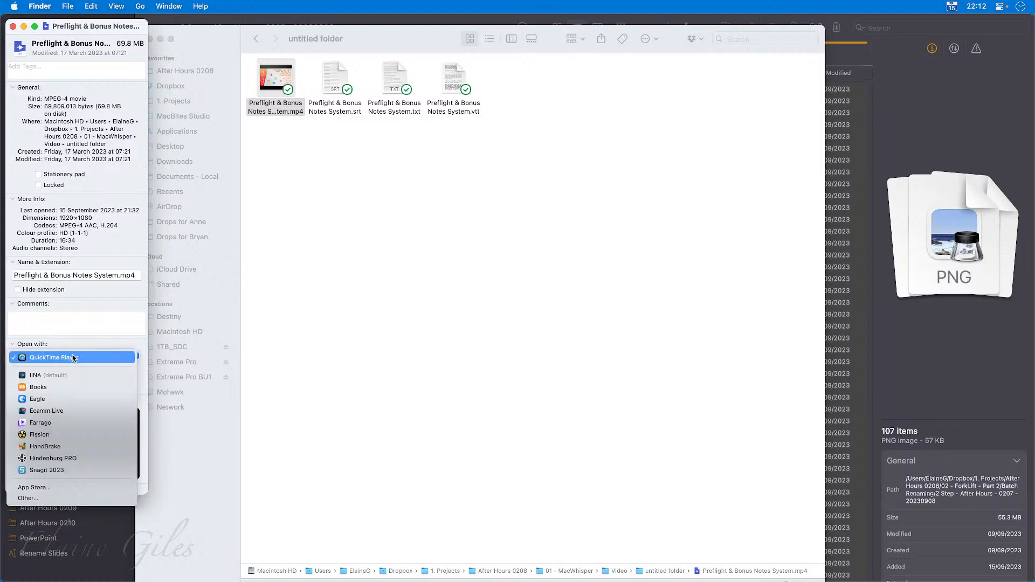
left_click(86, 357)
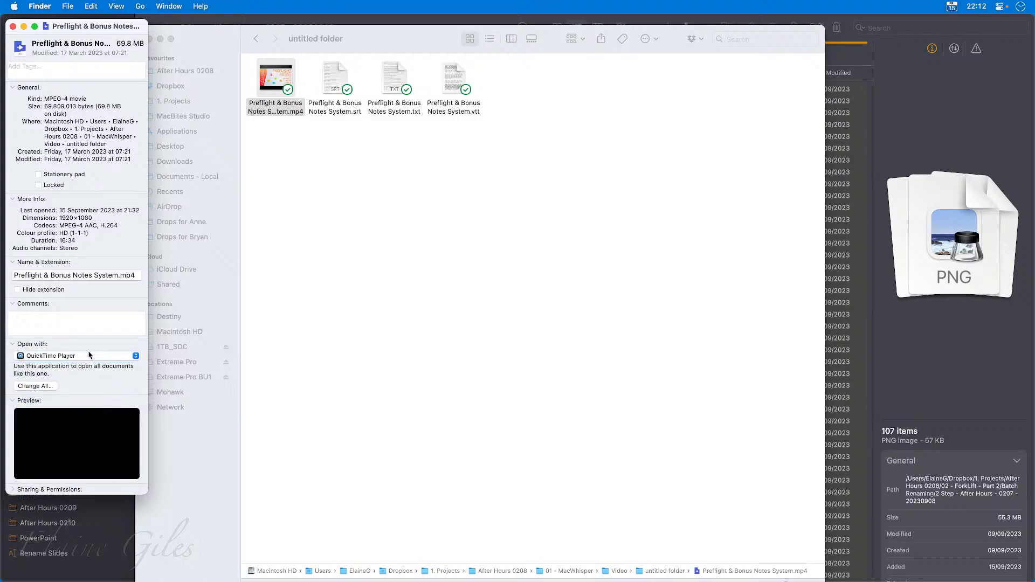
left_click(36, 386)
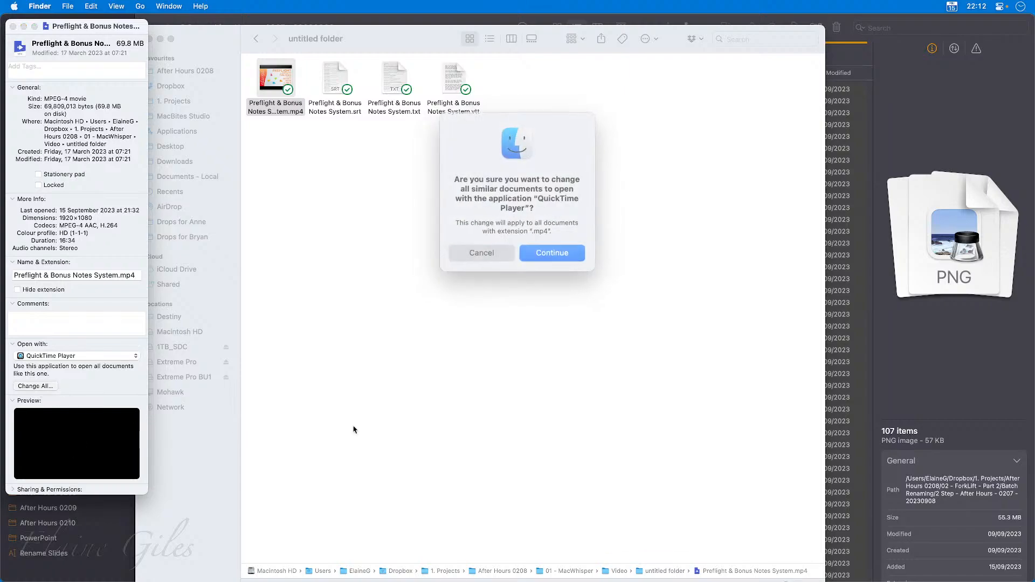
left_click(556, 252)
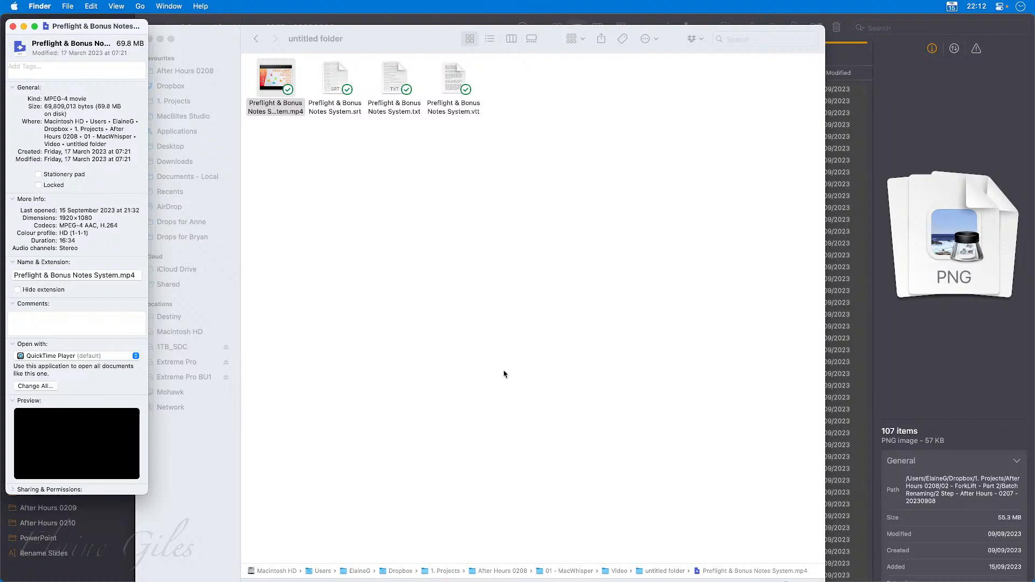
Switch Open with to IINA for all .mp4 files, then close the info window
left_click(73, 357)
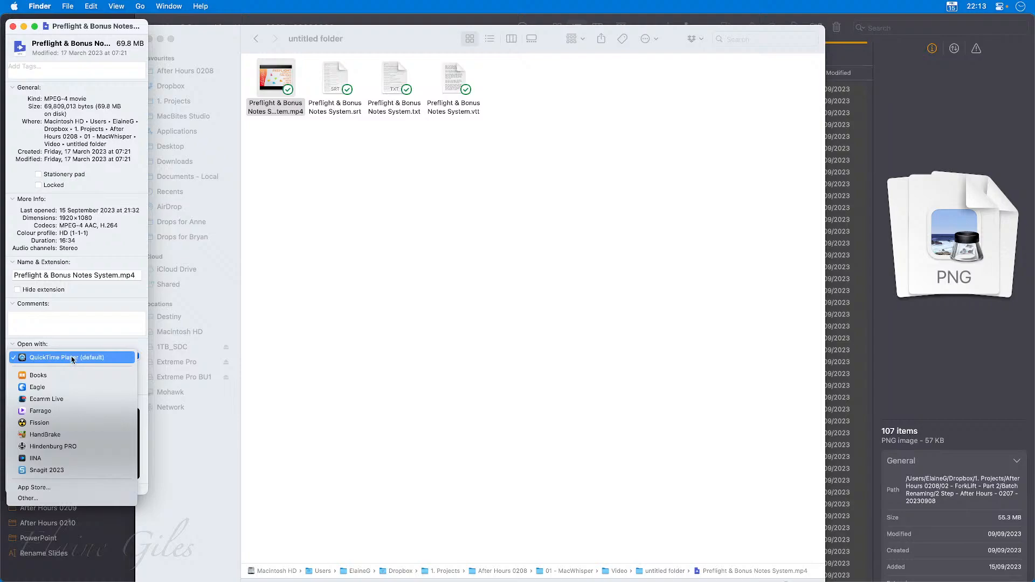
left_click(72, 458)
left_click(41, 387)
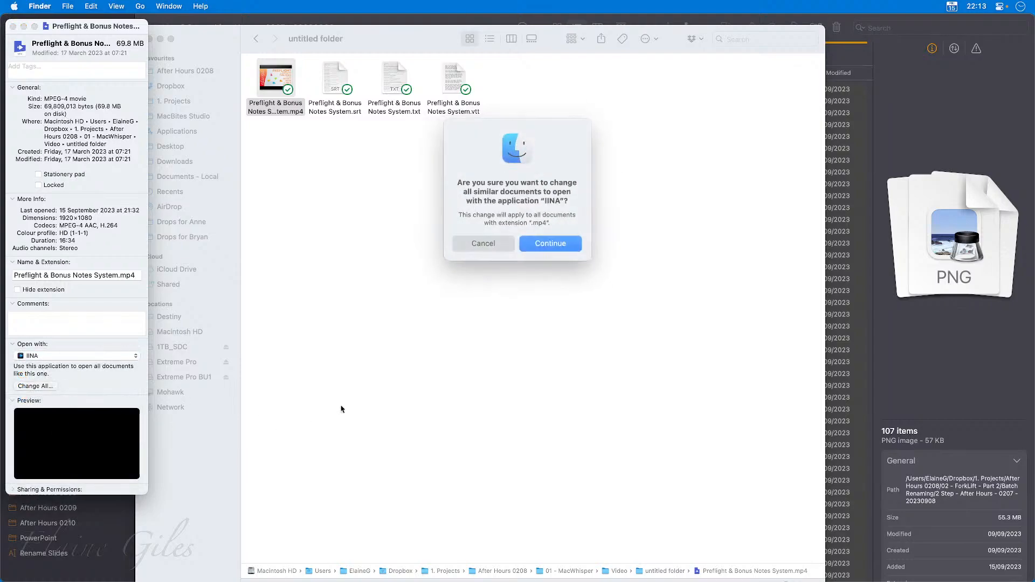
left_click(563, 241)
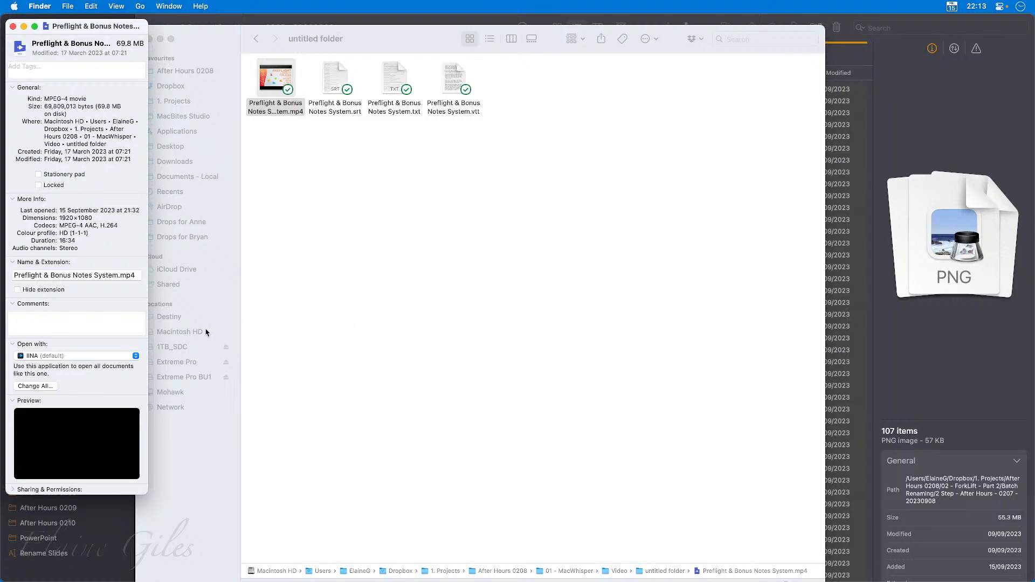
left_click(13, 26)
Move the Finder window just under the menu bar and bring ForkLift to the front
left_click(394, 350)
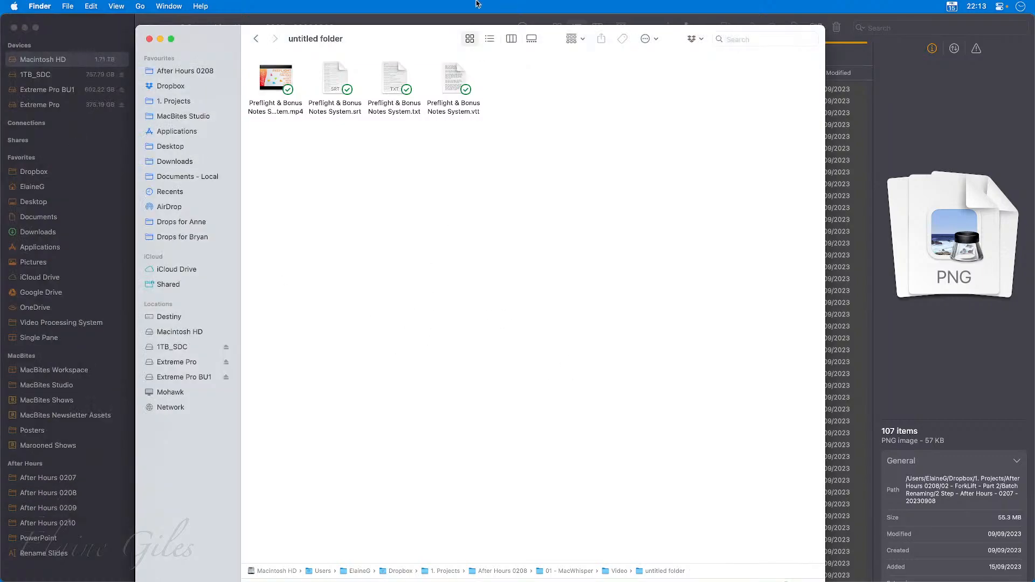
left_click_drag(435, 39, 0, 176)
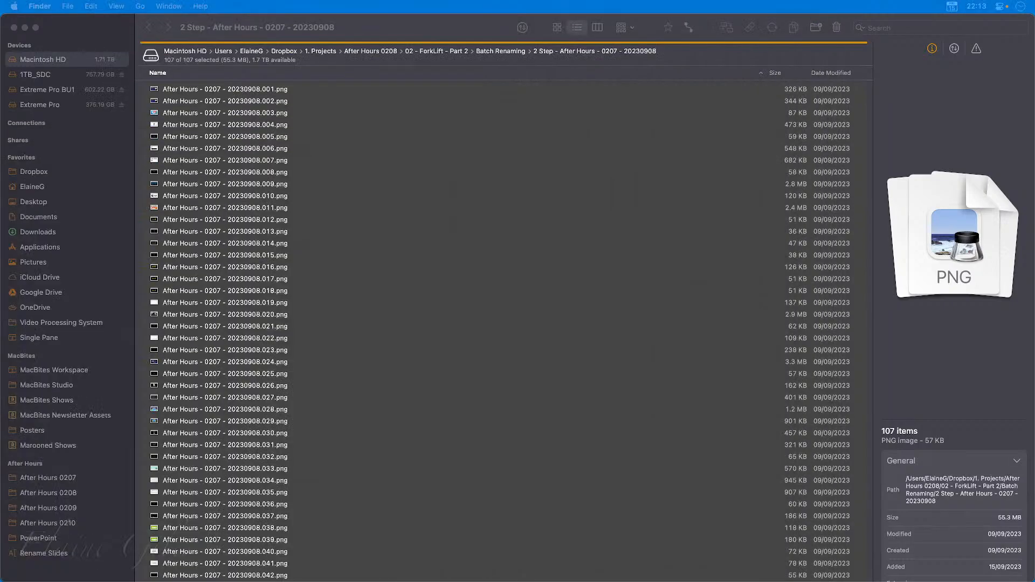
left_click(471, 243)
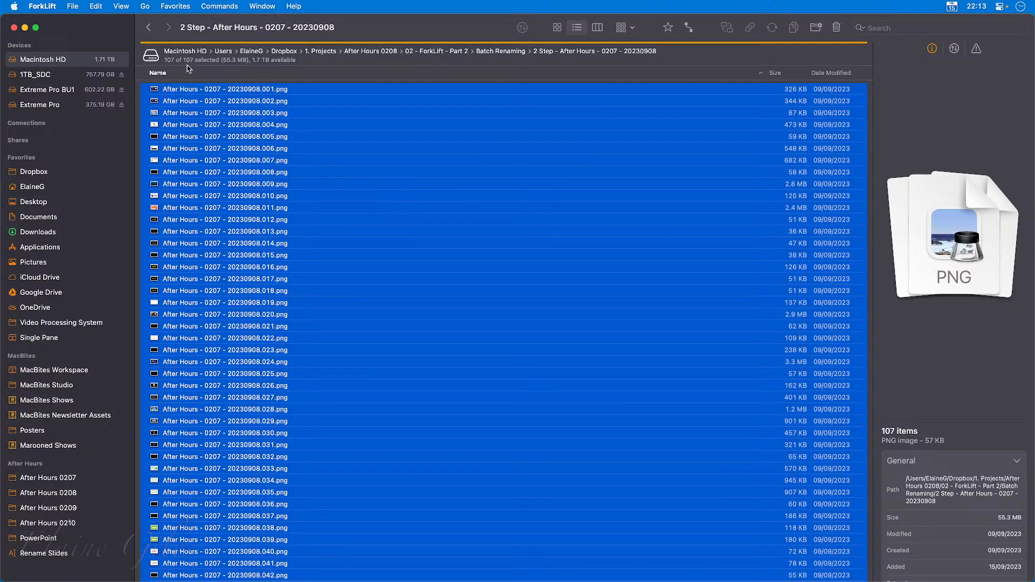
Switch to dual panes and open MacBites Shows in a new right-pane tab
key("super+u")
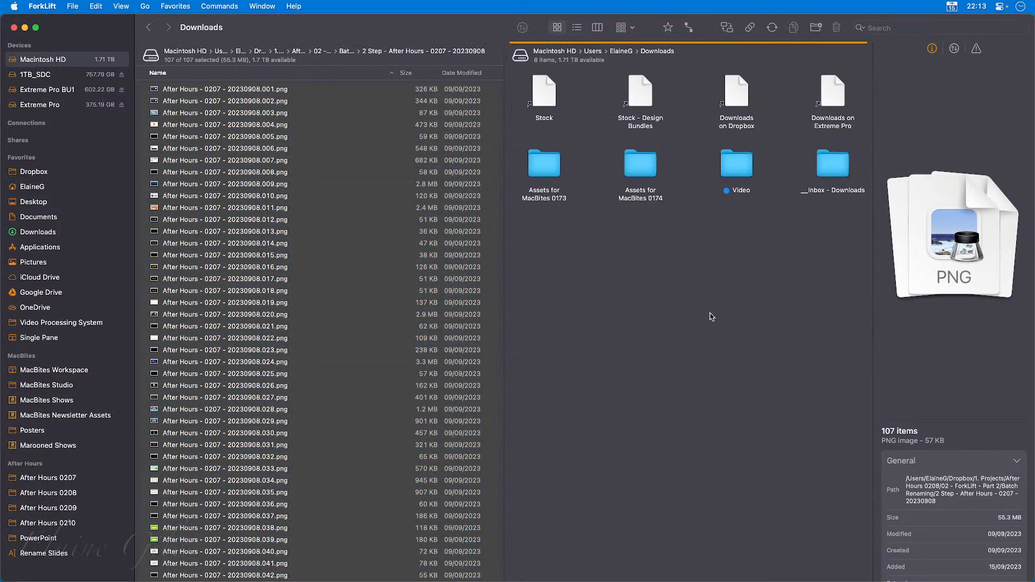
left_click(710, 315)
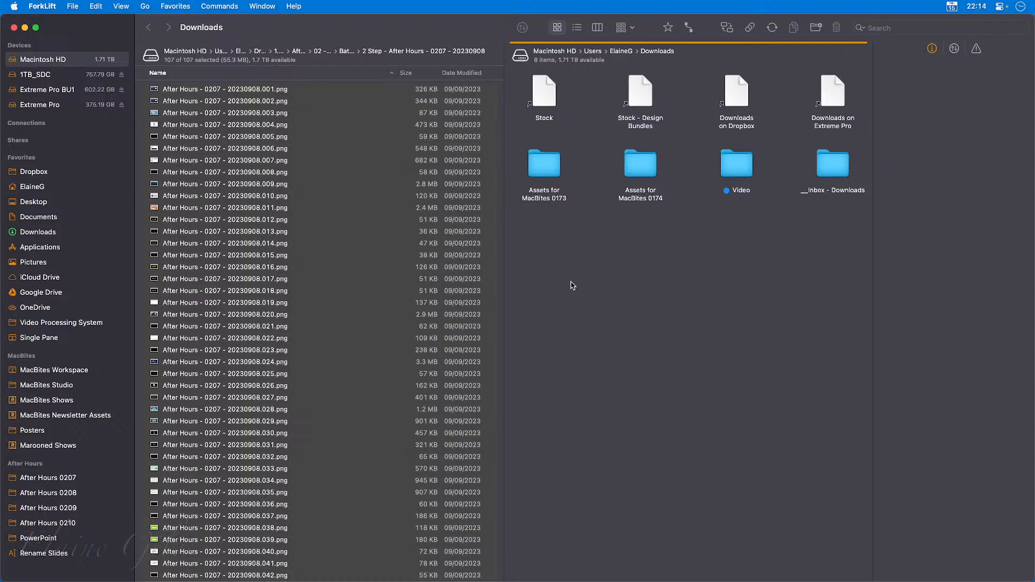
key("super+t")
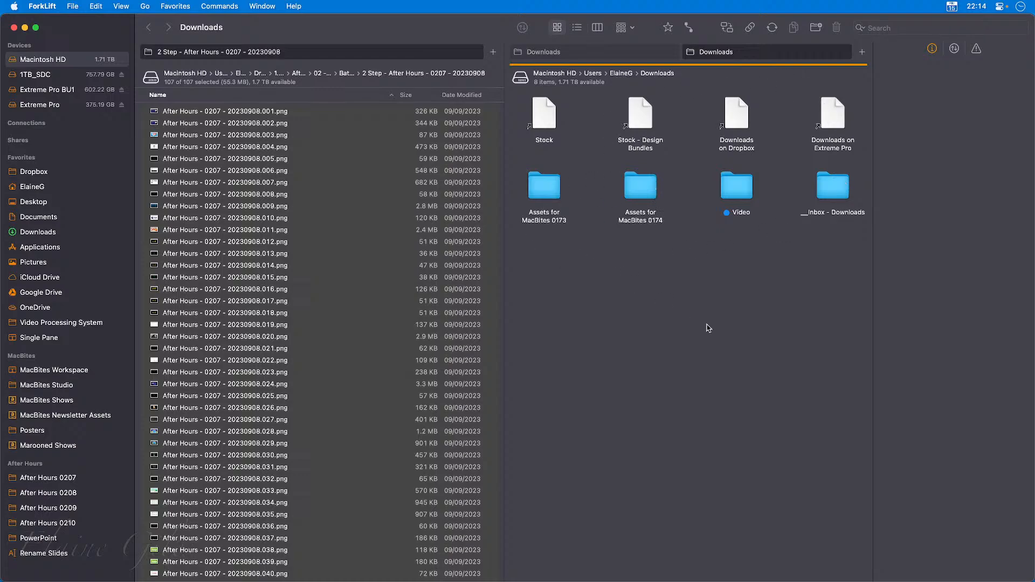
left_click(70, 401)
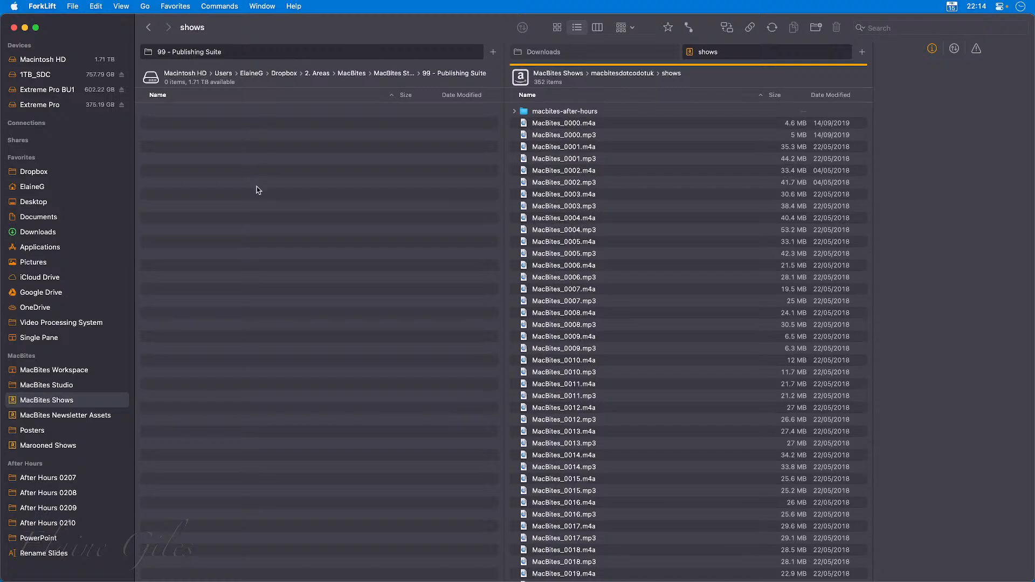
left_click(122, 6)
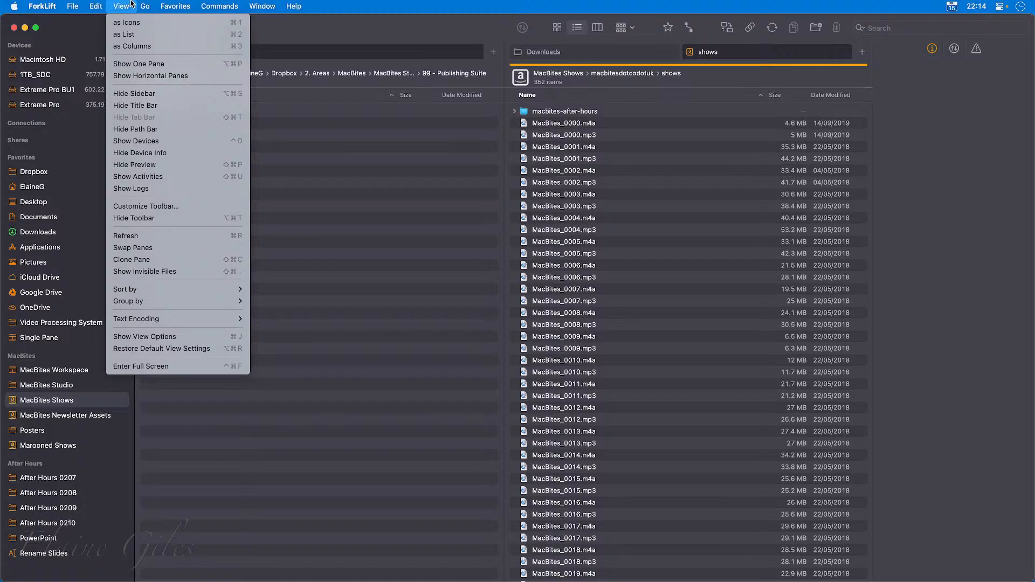
Save the current two-pane tab layout as a Favorites workspace named 'Elaine's Setup'
mouse_move(178, 5)
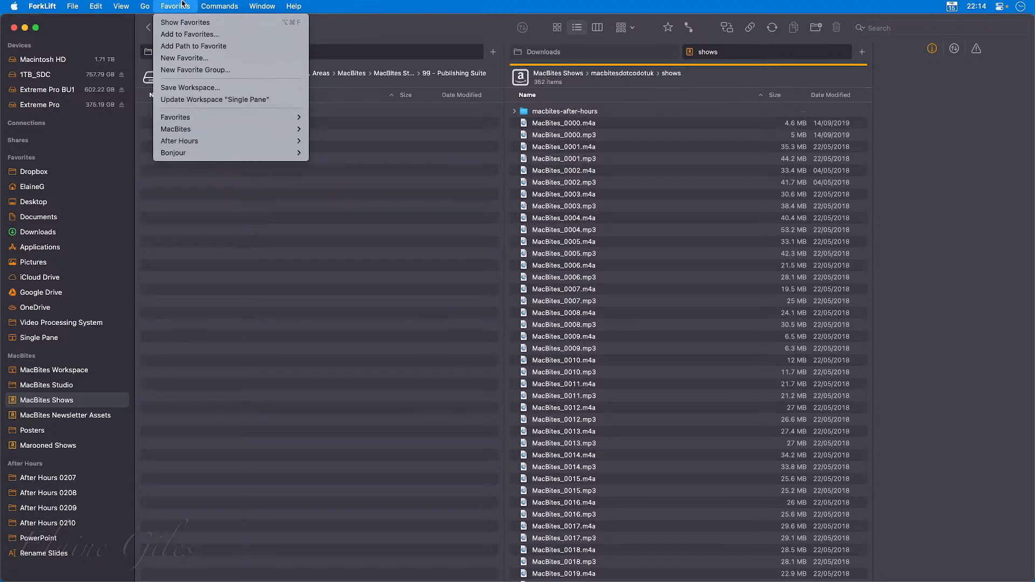
left_click(191, 90)
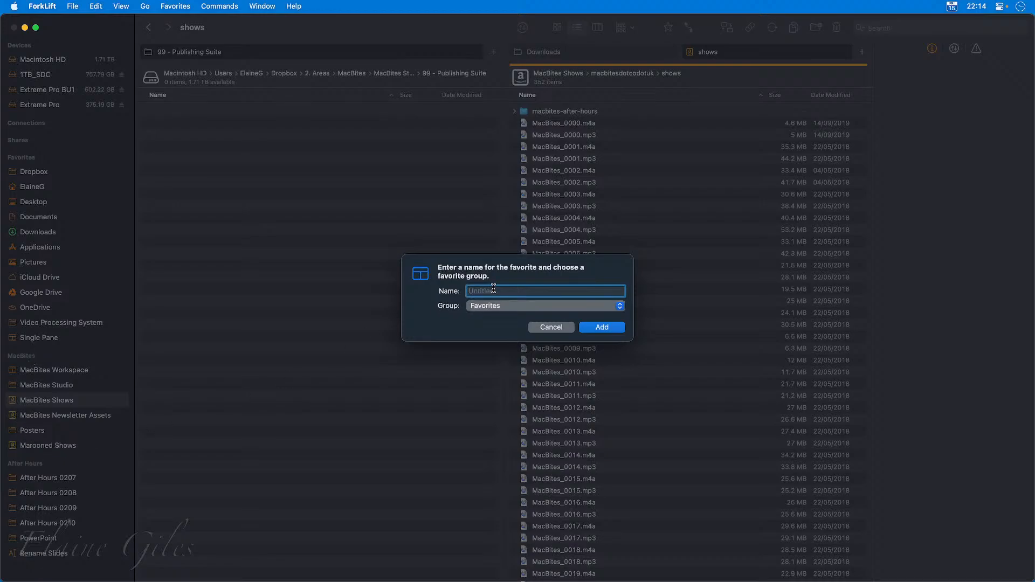
type("Elaine's Setup")
left_click(596, 328)
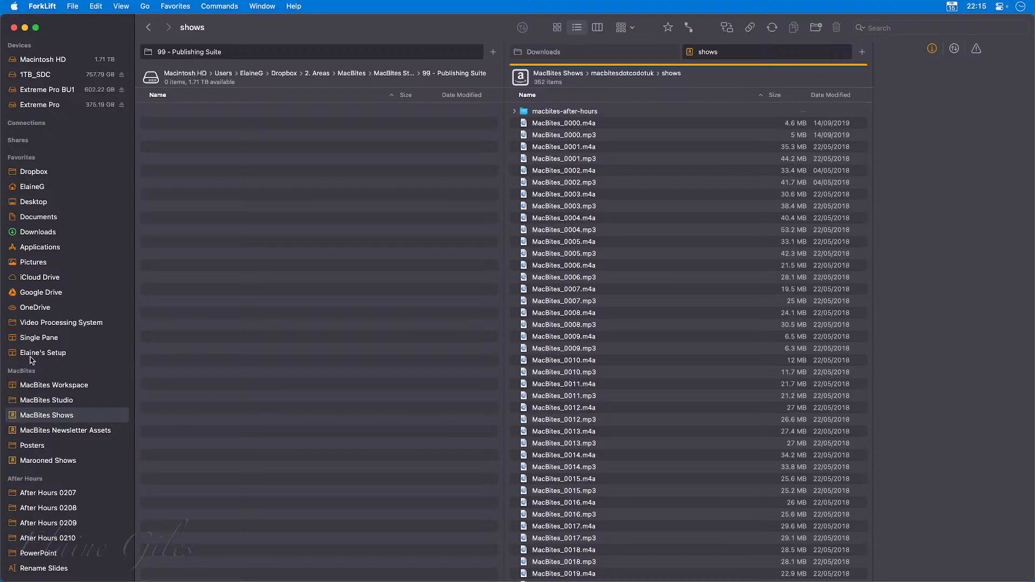
Confirm Elaine's Setup reloads from Single Pane, then add a third right-pane tab at macbitesdotcodotuk
left_click(39, 338)
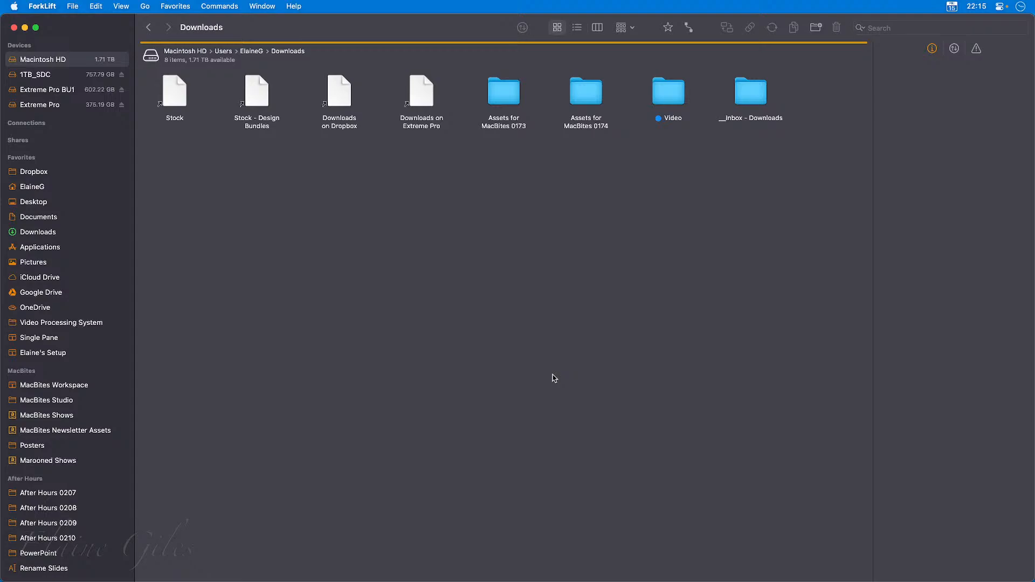
left_click(46, 354)
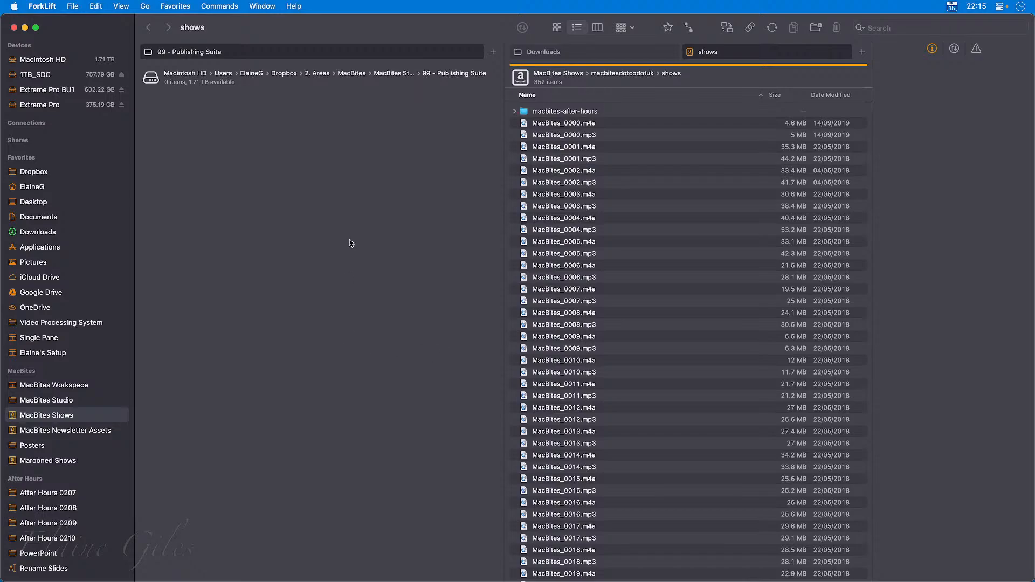
left_click(862, 52)
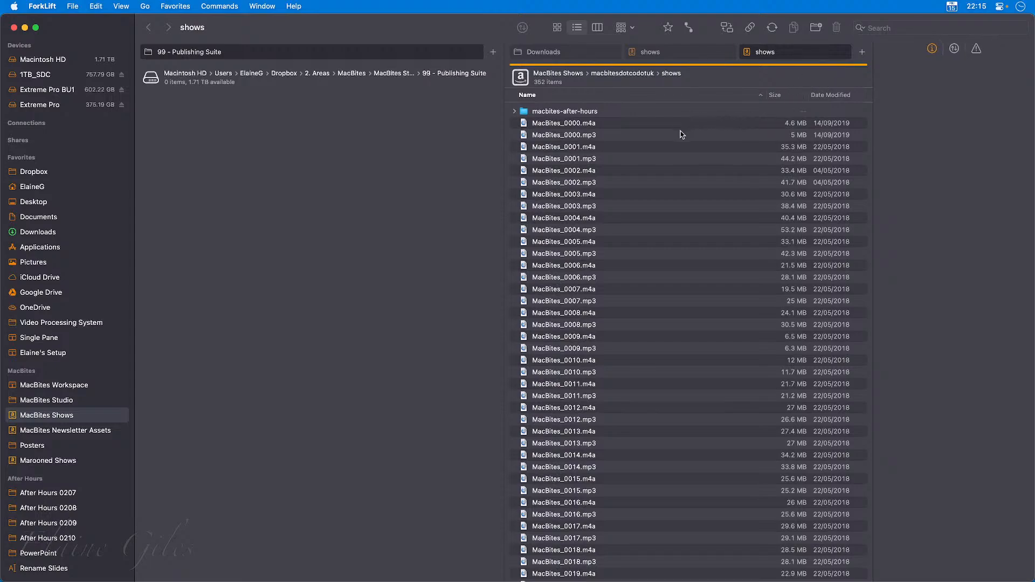
left_click(622, 74)
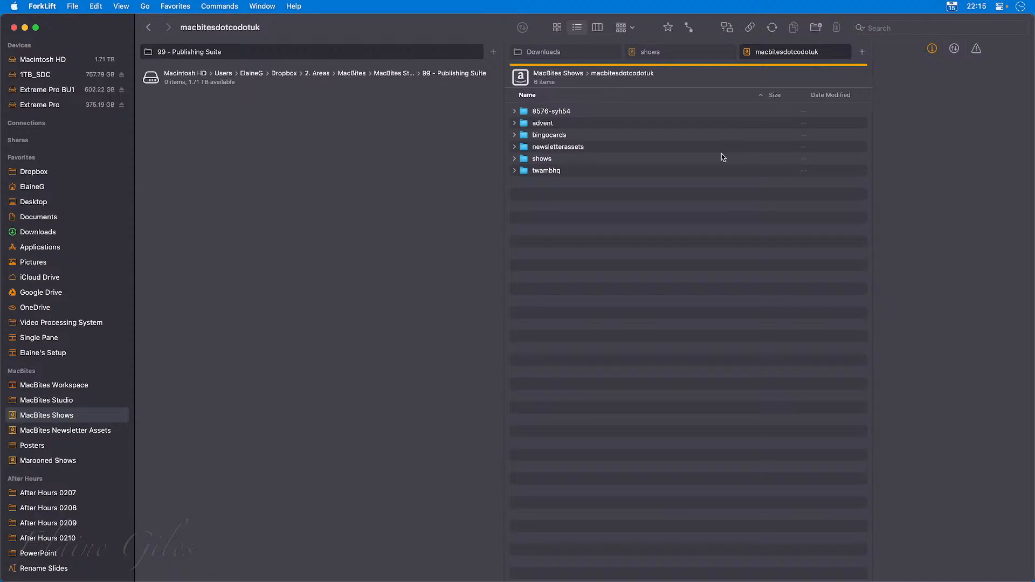
Open a second left-pane tab showing the MacBites Newsletter Assets folder
left_click(260, 180)
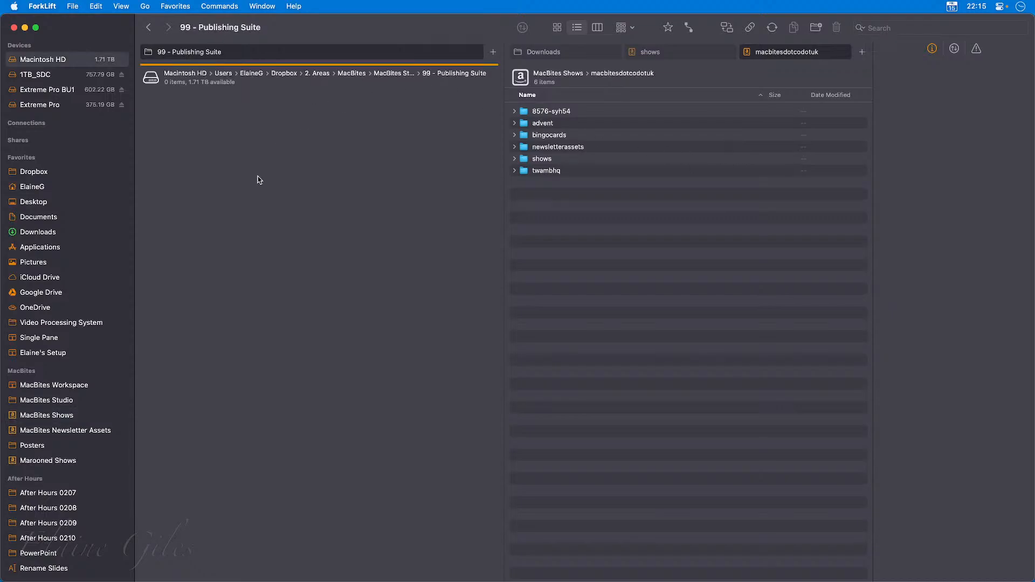
key("super+t")
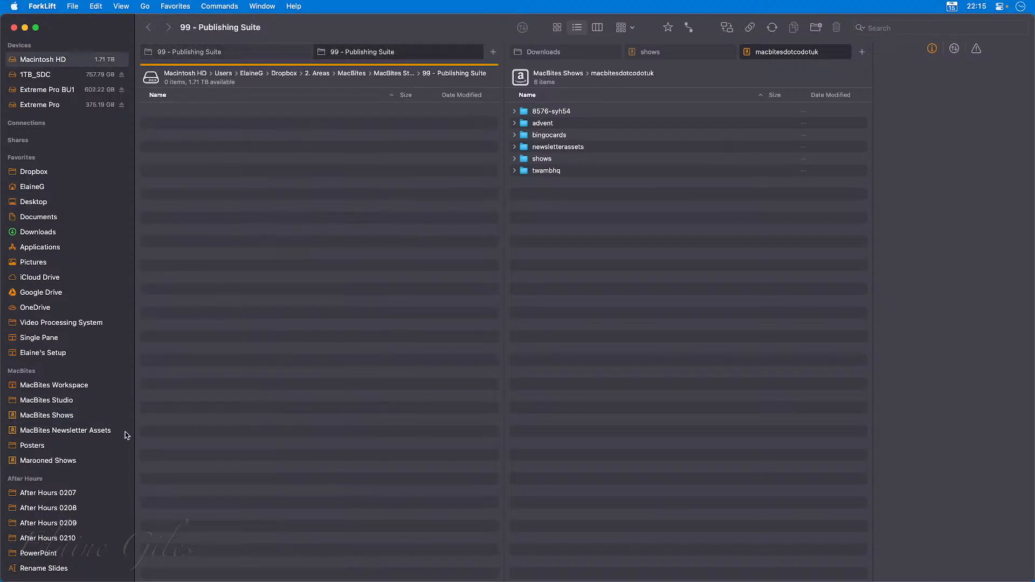
left_click(65, 431)
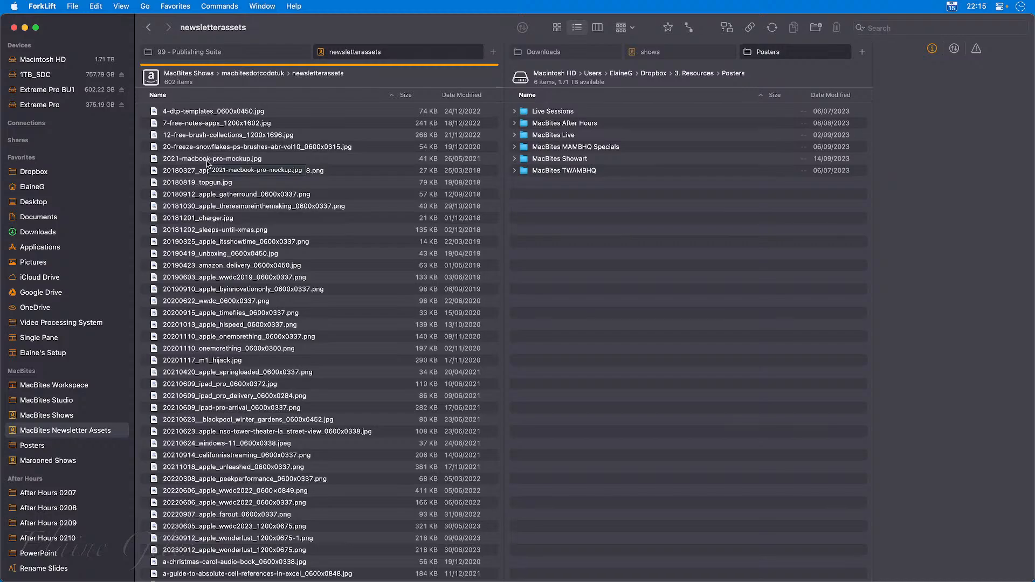
Update the Elaine's Setup workspace with the new tabs and verify it restores them
left_click(175, 6)
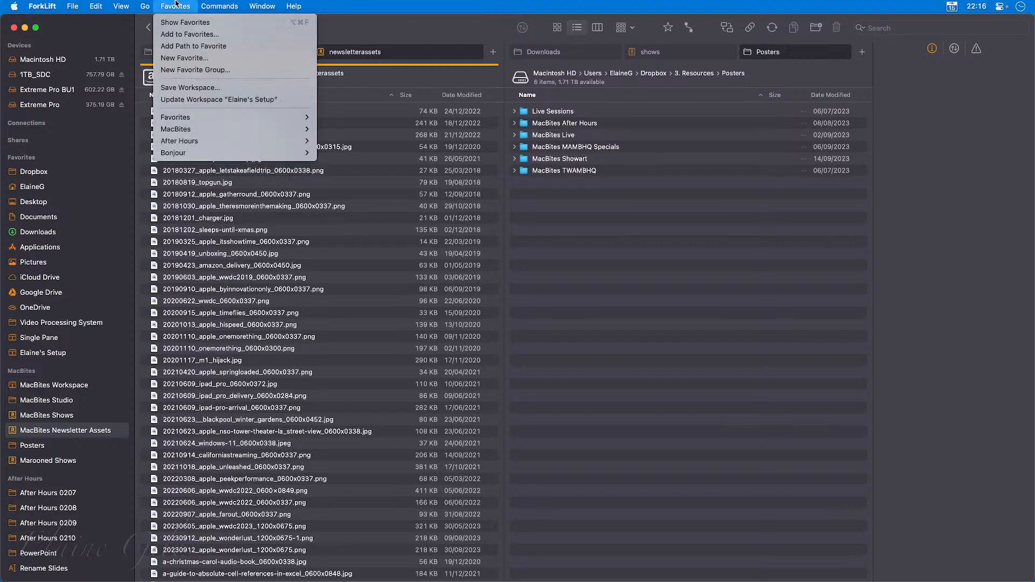
left_click(204, 102)
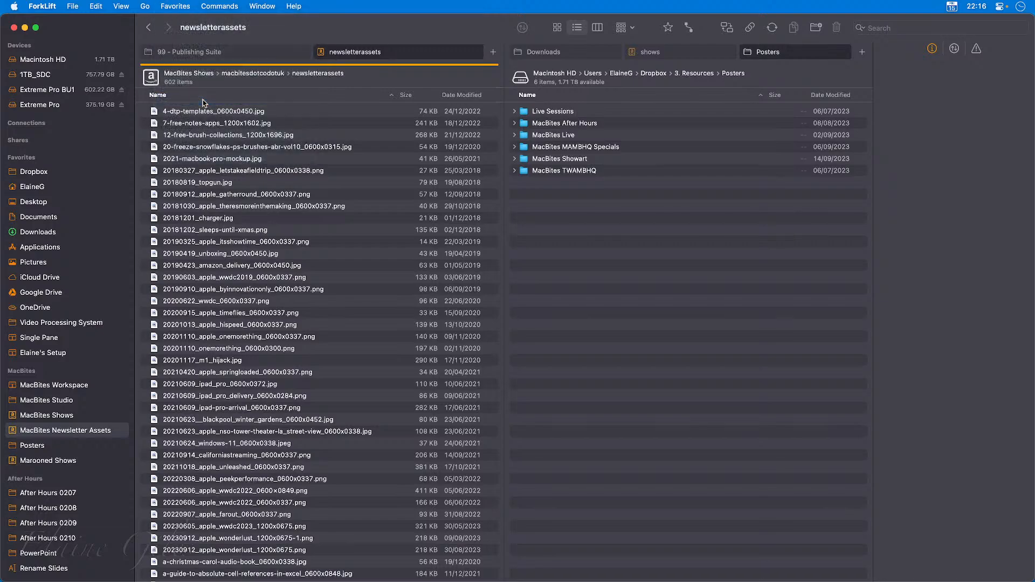
left_click(44, 342)
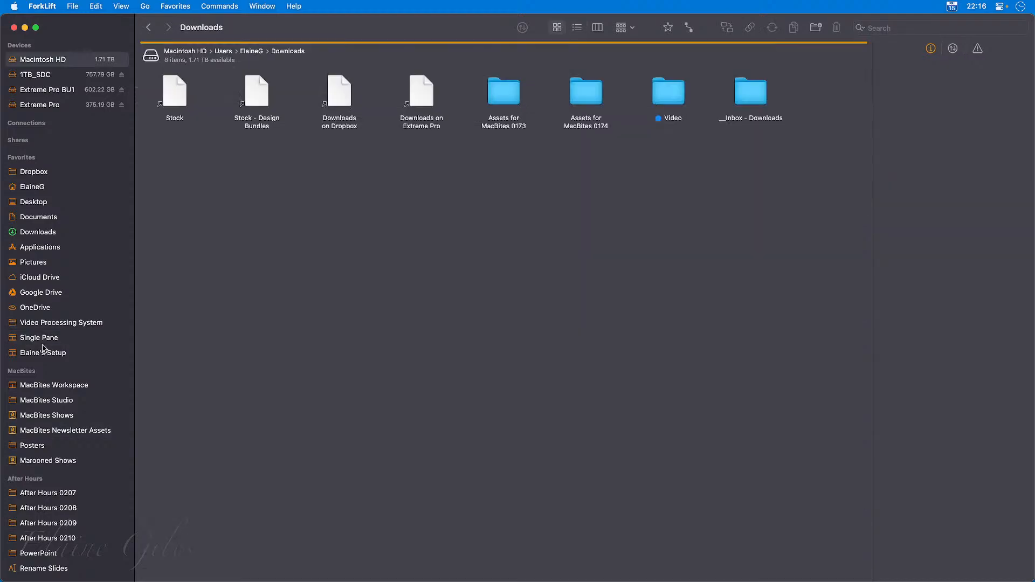
left_click(46, 353)
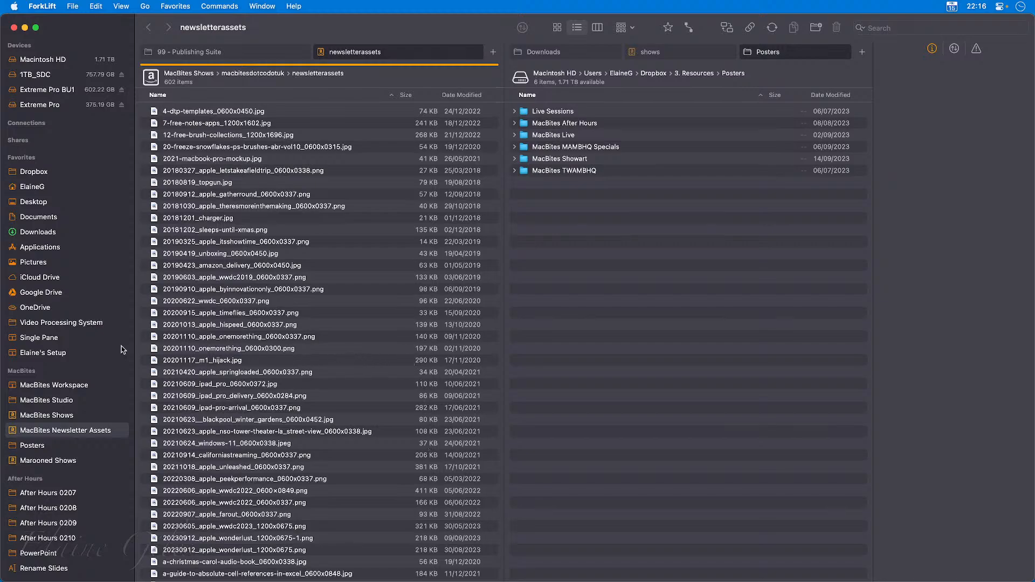
Save the current tabs to Elaine's Setup once more, then hide the ForkLift window
left_click(170, 5)
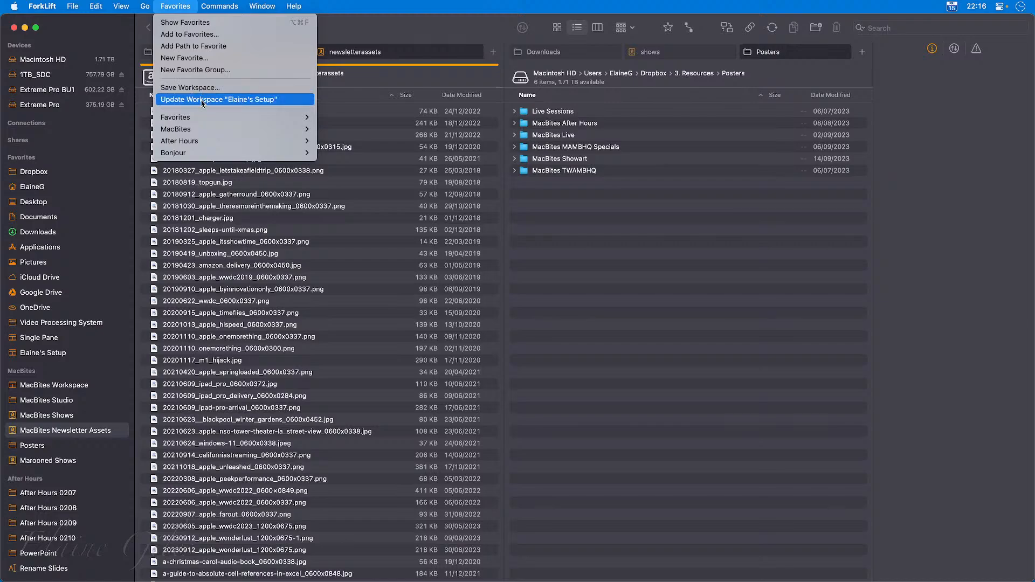
left_click(422, 16)
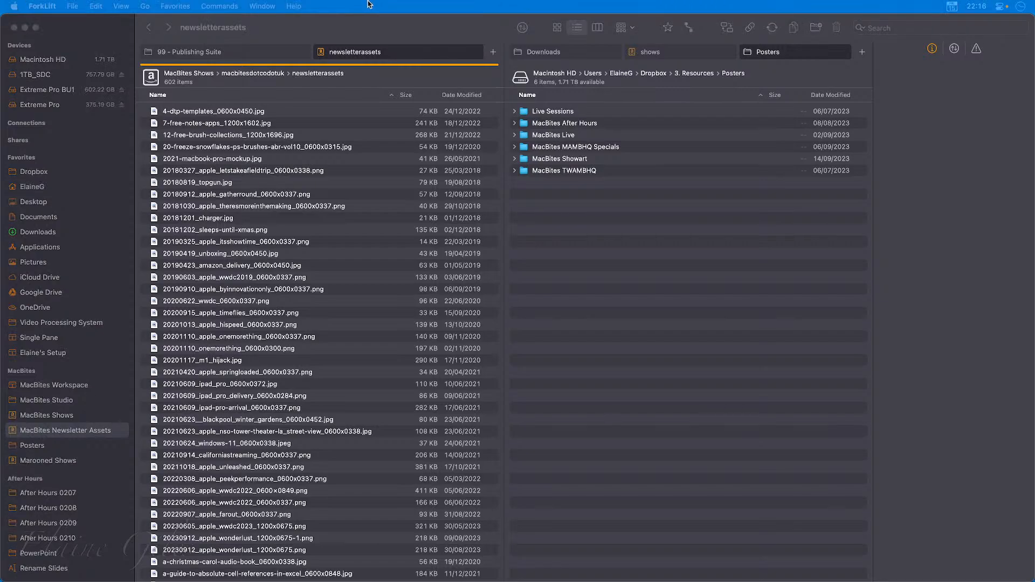
left_click(296, 23)
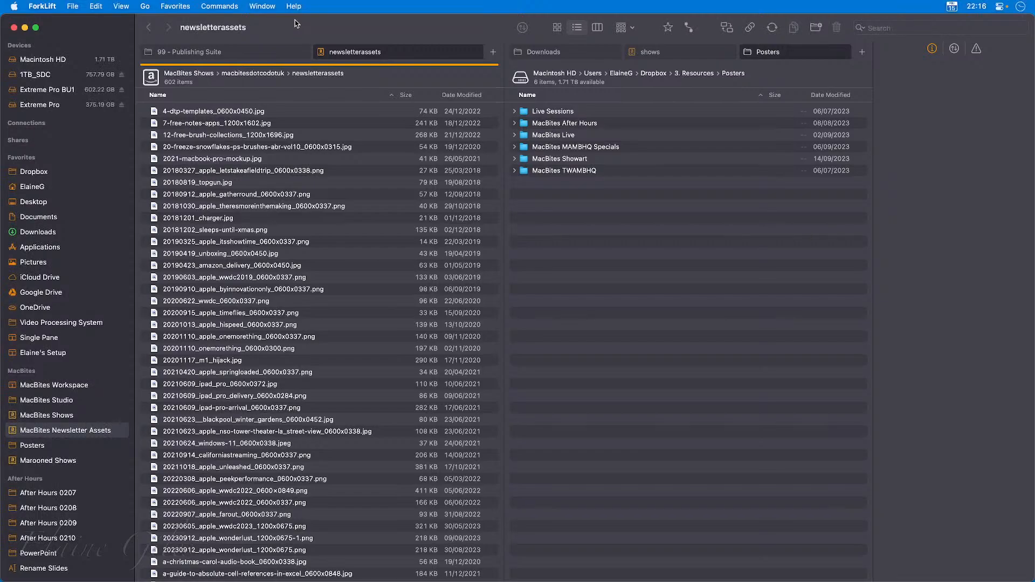
key("super+q")
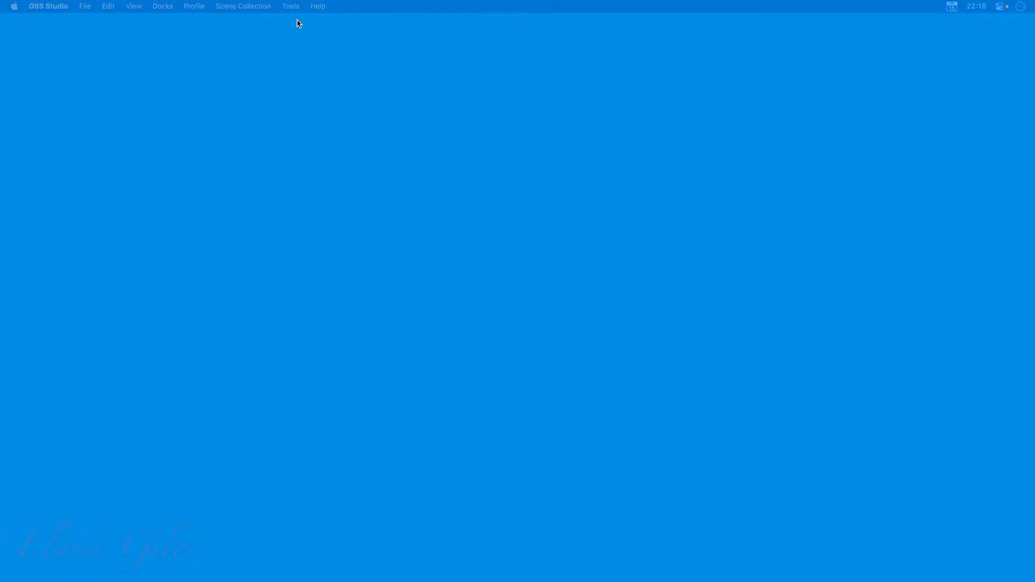
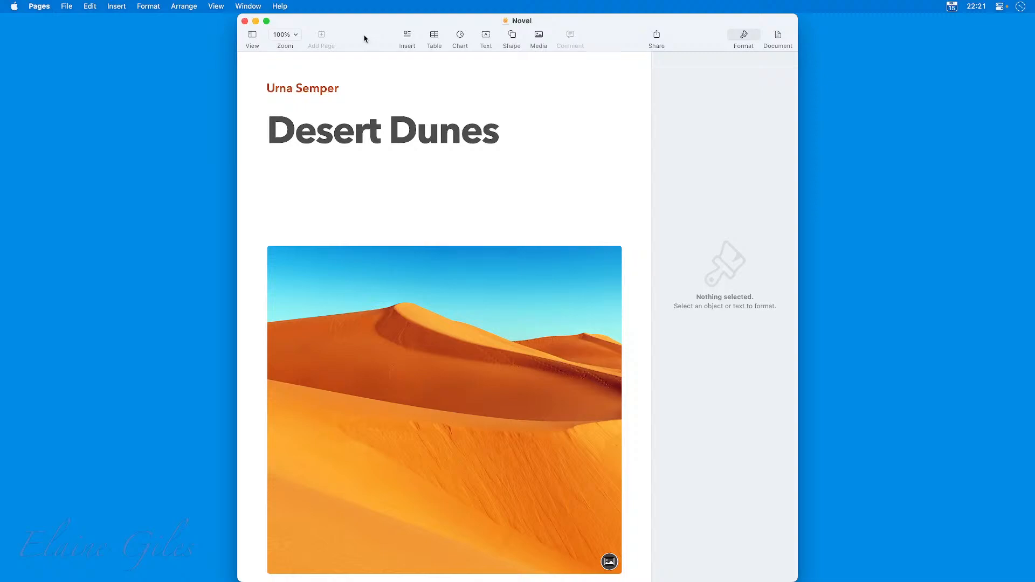
Quit Pages to close the Novel document and leave the desktop empty
key("super+q")
Launch Pages from the launcher, then put its Novel document window away
key("super+space")
type("pages")
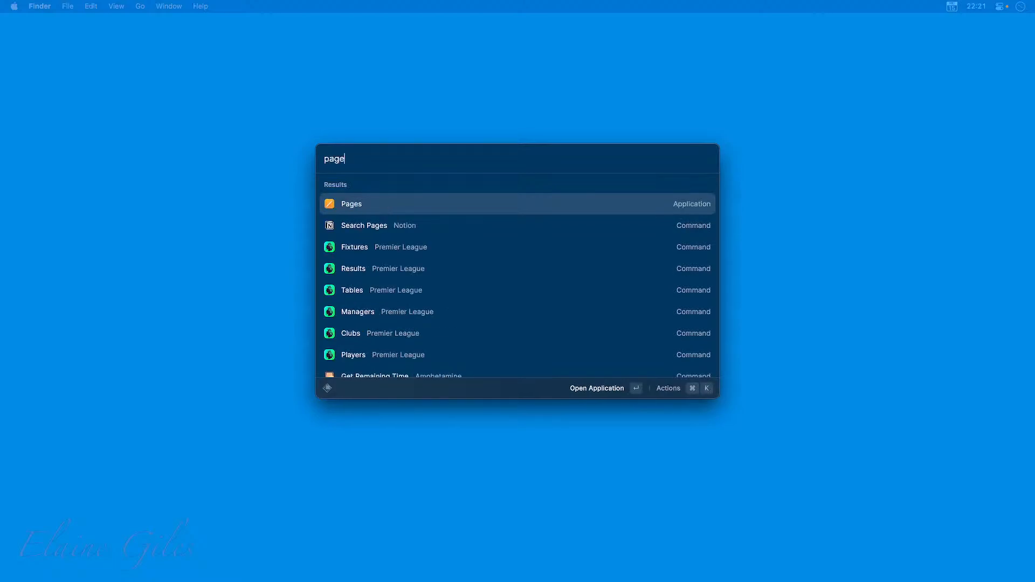
key("Return")
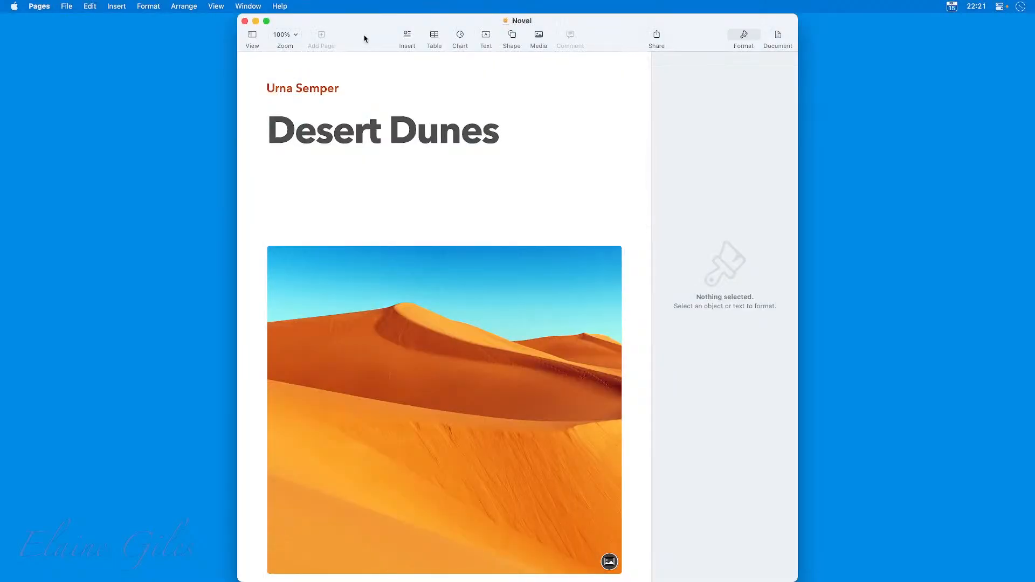
key("super+m")
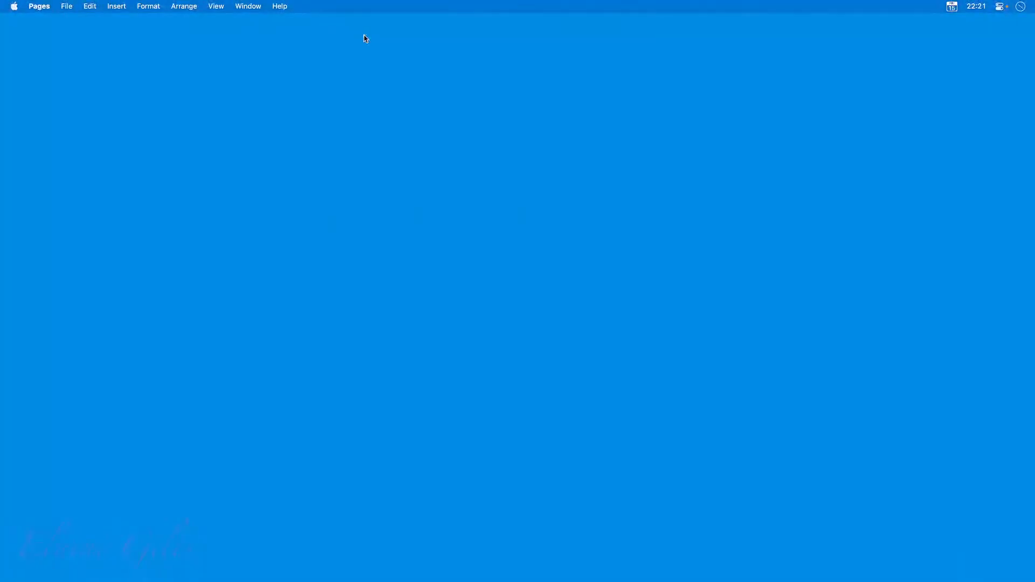
left_click(364, 36)
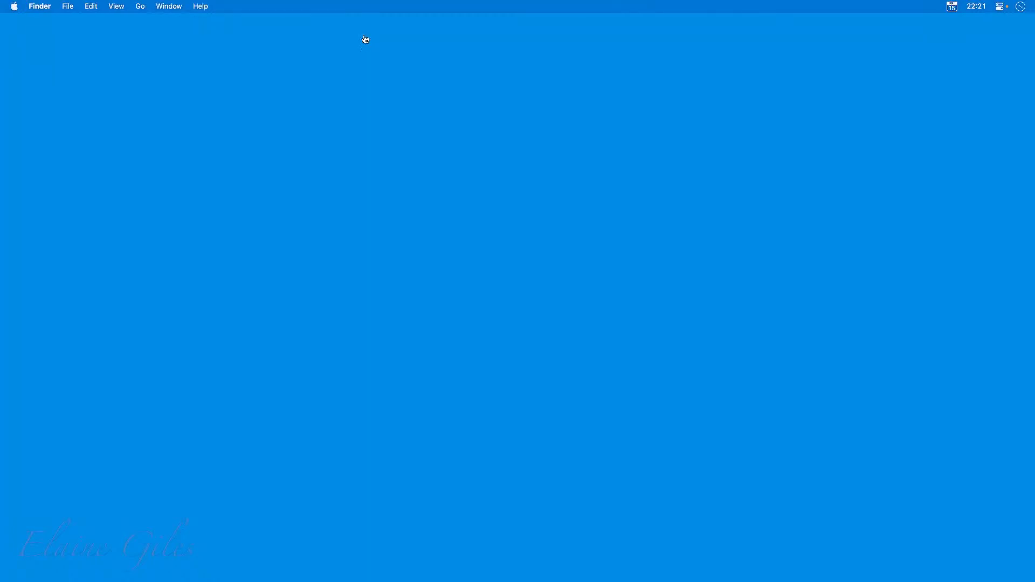
key("super+Tab")
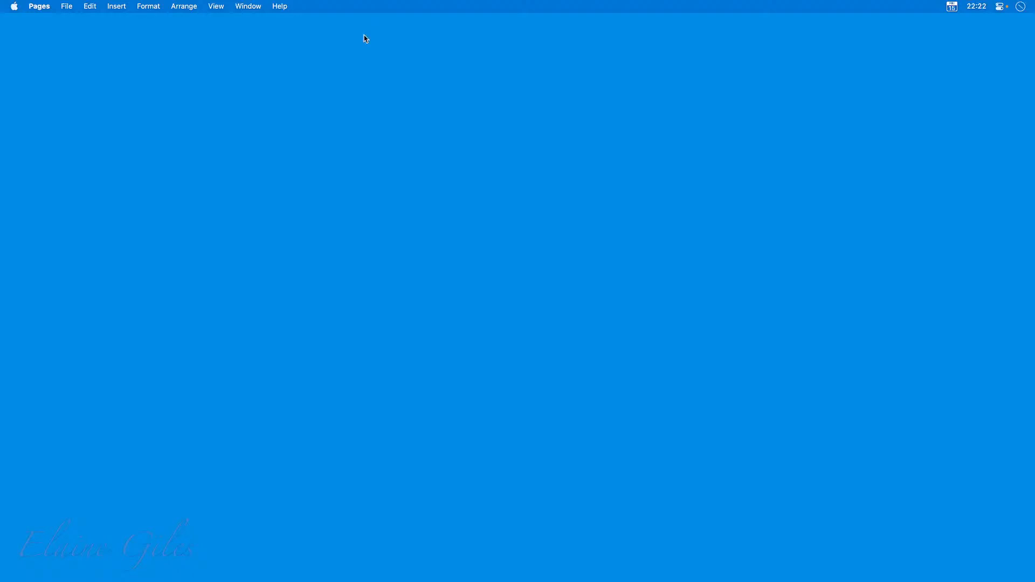
left_click(365, 37)
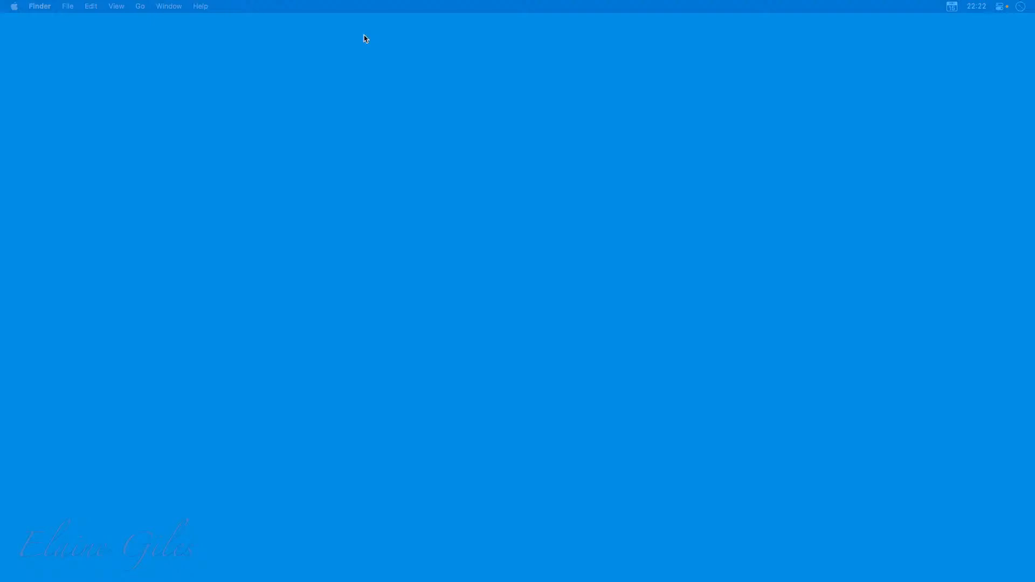
Launch Affinity Publisher 2 by searching 'pub' in the launcher
key("alt+space")
type("pub")
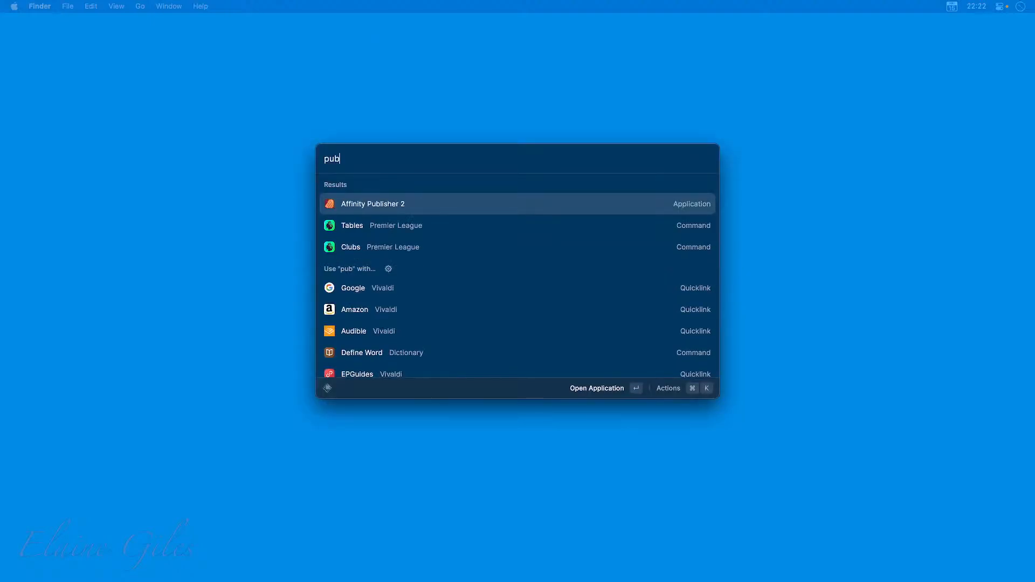
key("Return")
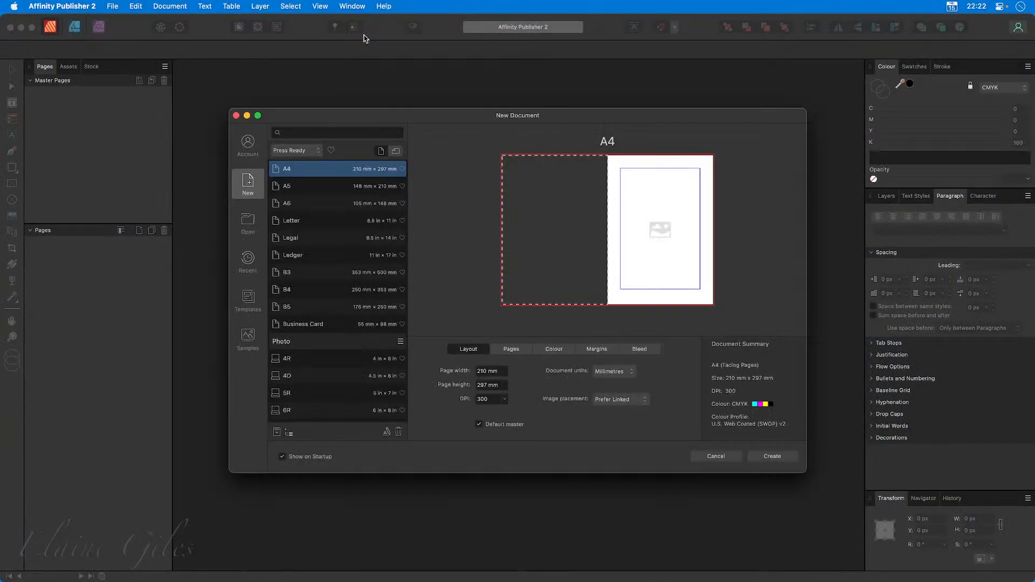
Dismiss New Document and open the recent Photo Book, Test and A4 documents
left_click(236, 117)
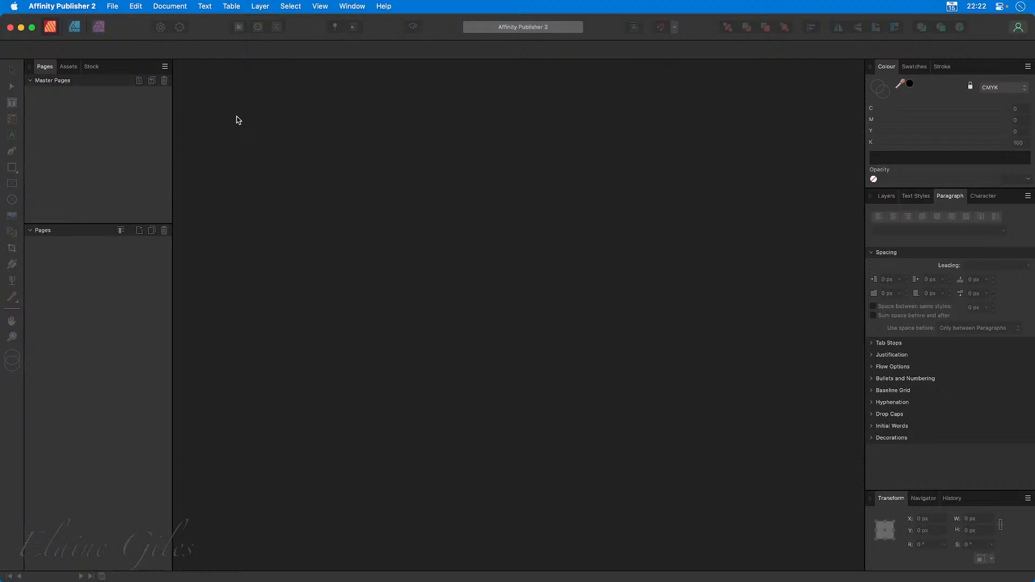
left_click(117, 5)
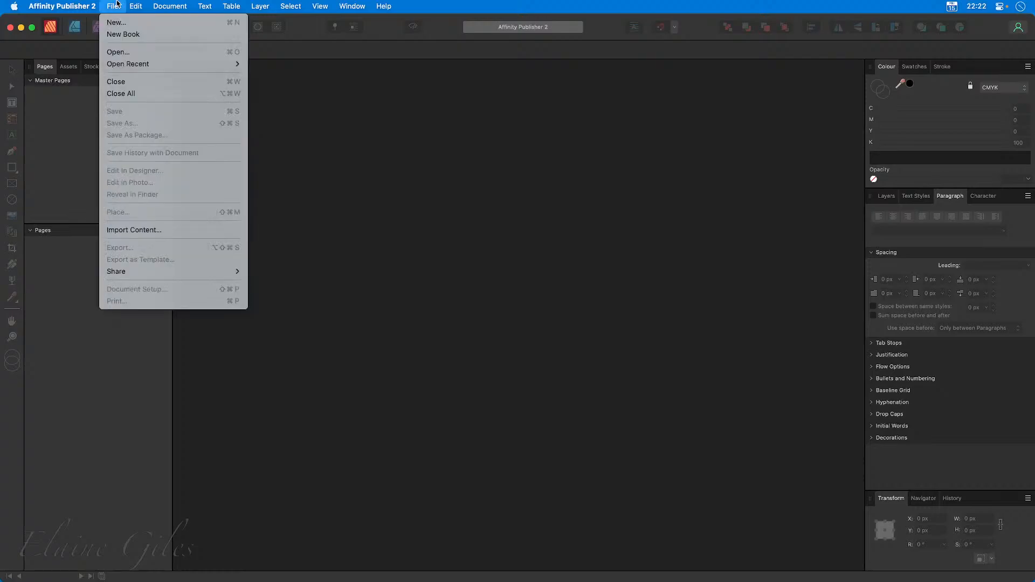
mouse_move(128, 63)
left_click(303, 65)
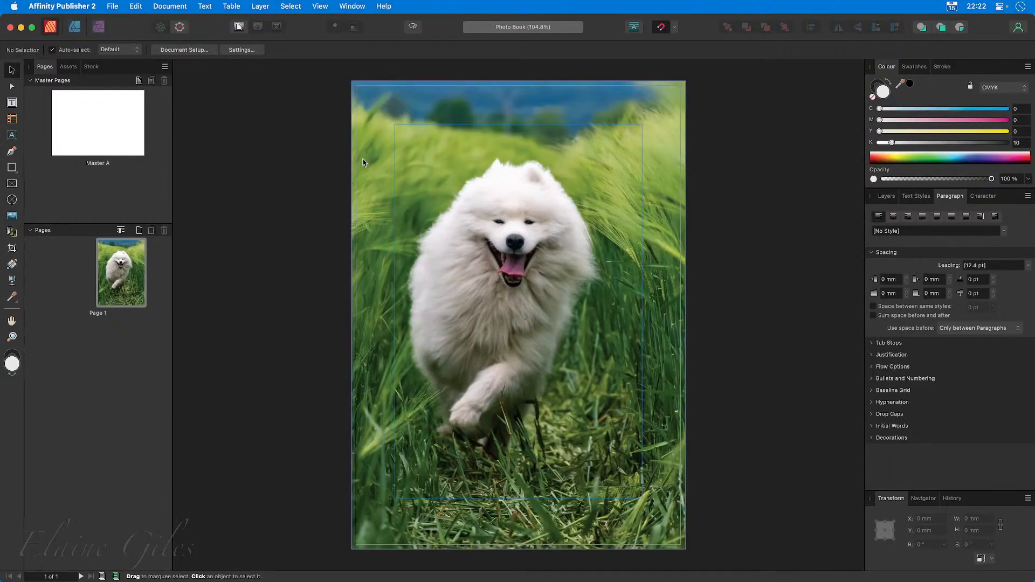
left_click(112, 5)
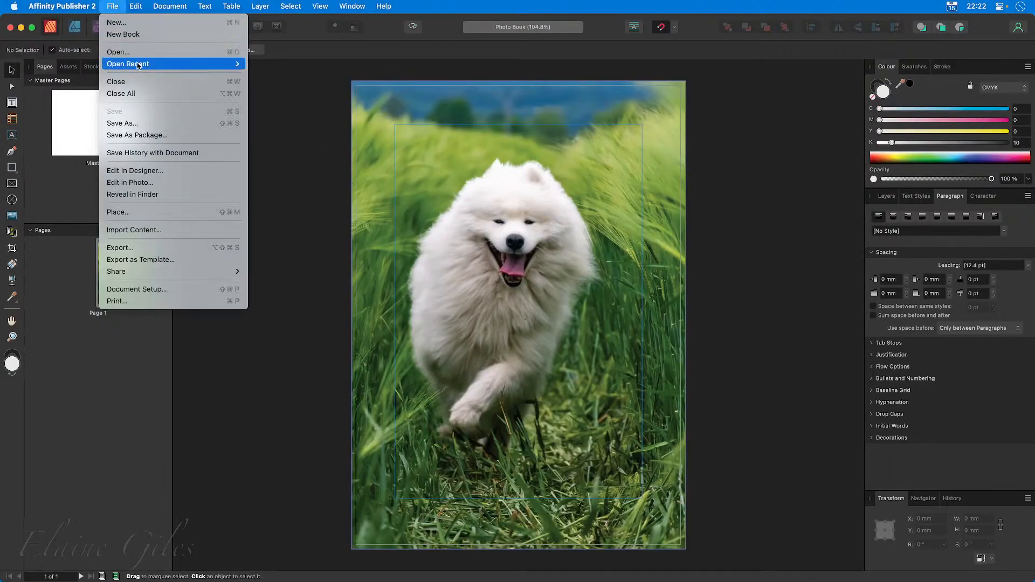
mouse_move(140, 66)
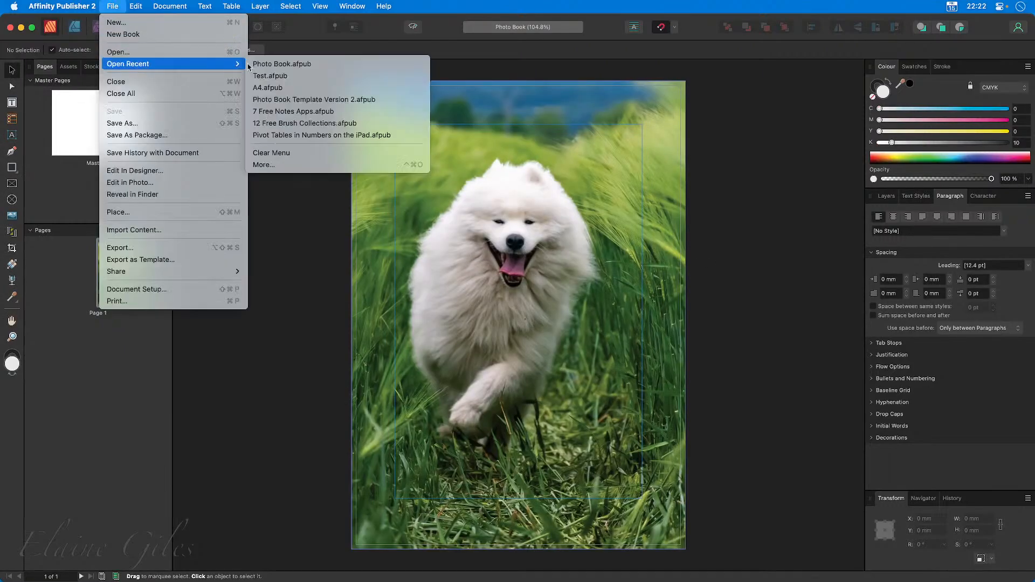
left_click(288, 77)
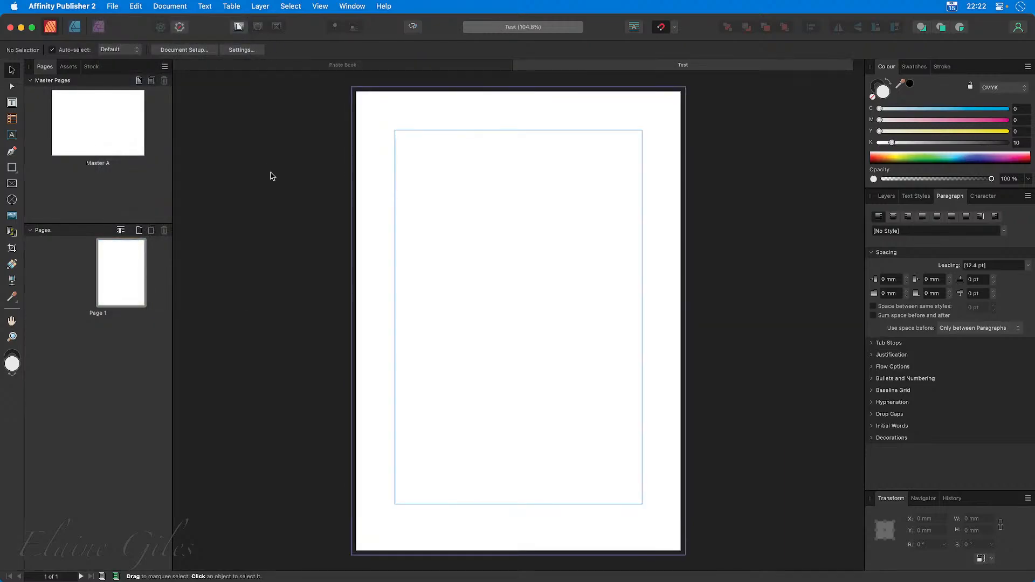
left_click(118, 5)
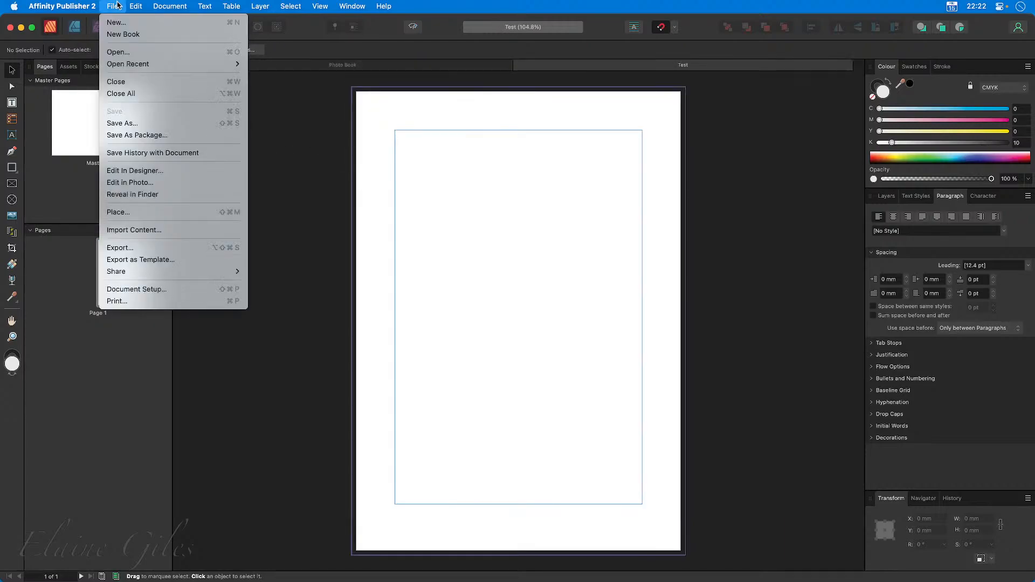
mouse_move(137, 64)
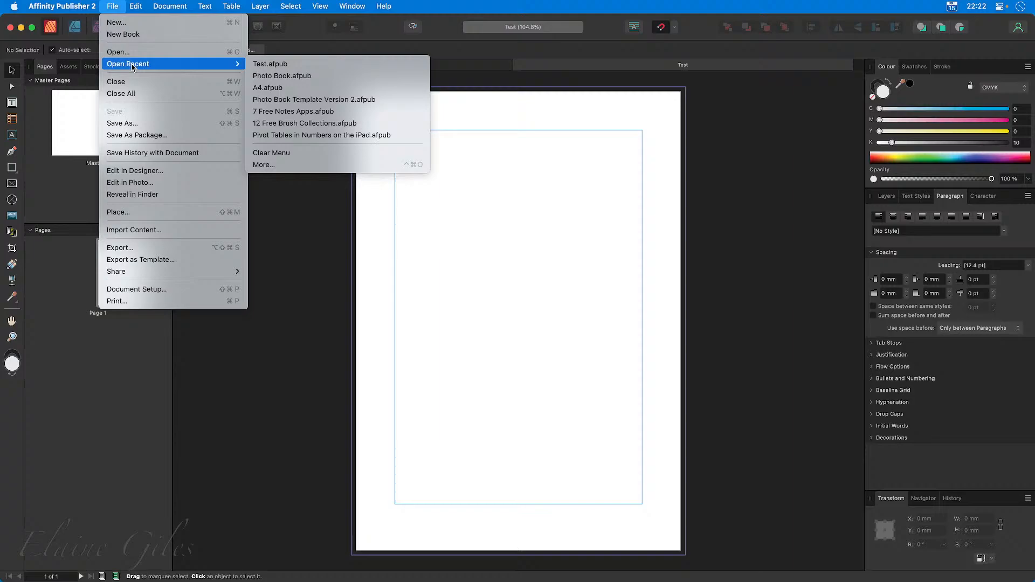
left_click(289, 89)
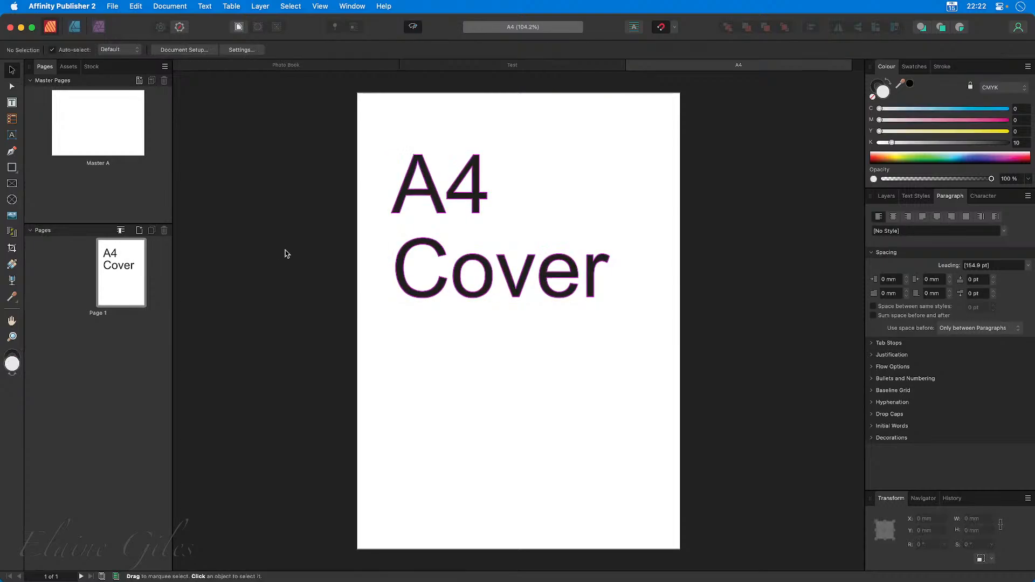
Cycle through the Photo Book, Test and A4 tabs, then minimise Publisher
left_click(371, 66)
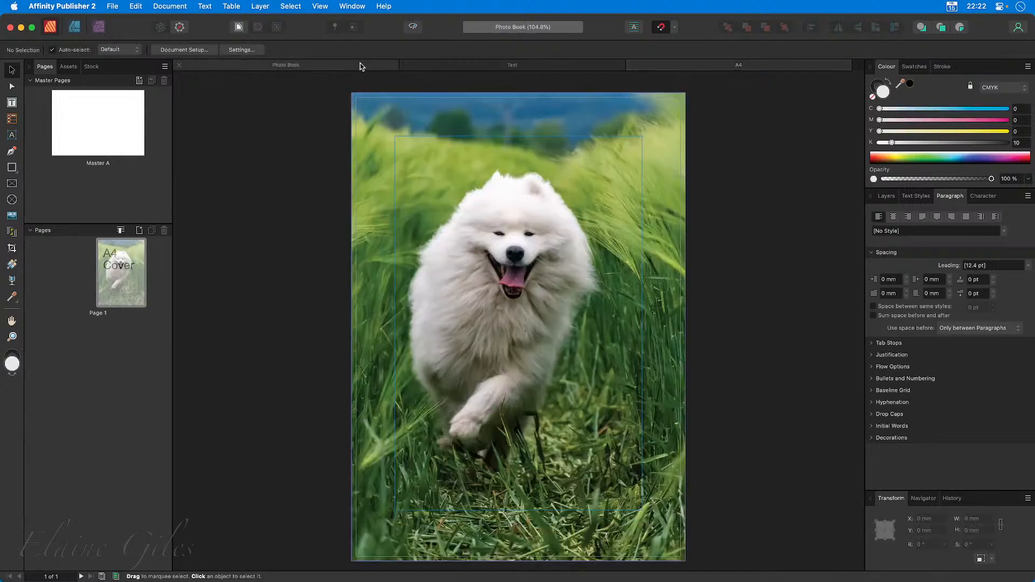
left_click(538, 67)
left_click(677, 68)
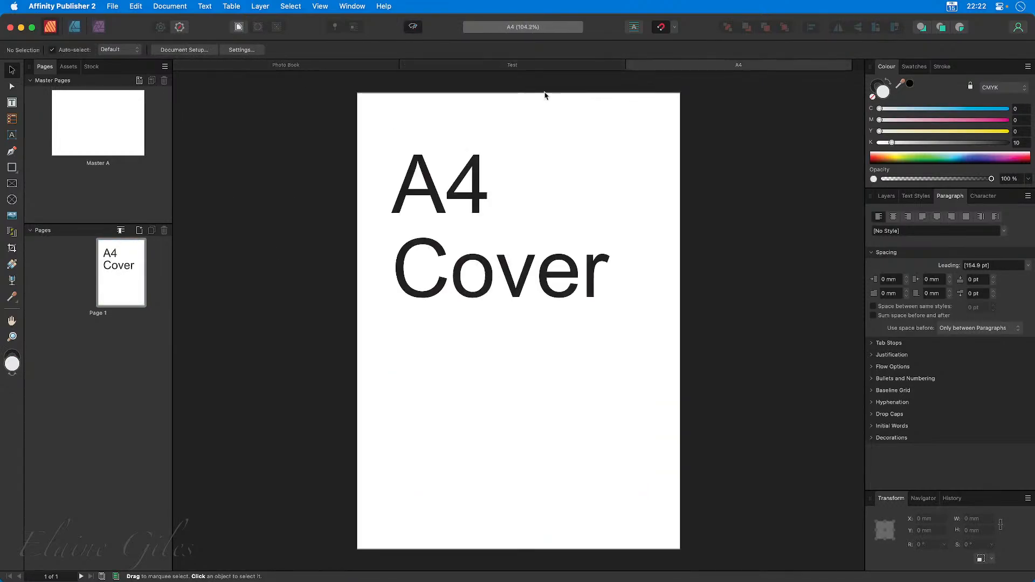
left_click(307, 69)
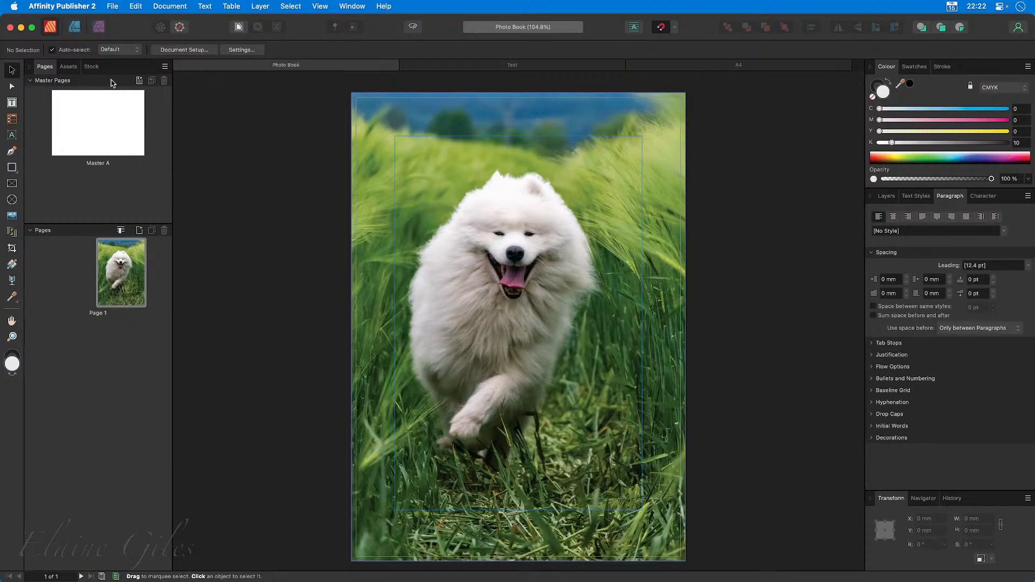
left_click(22, 28)
left_click(440, 200)
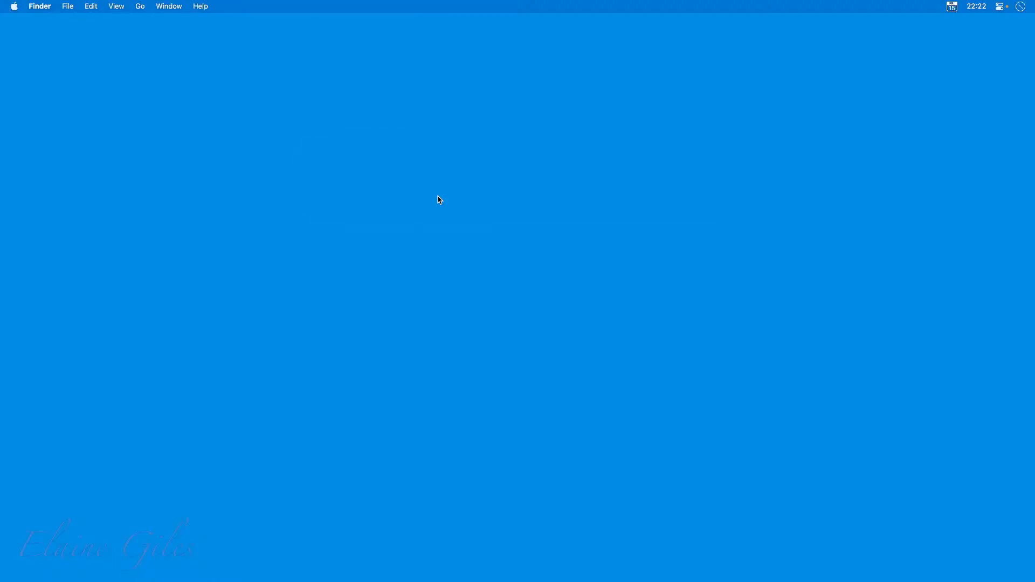
key("super+space")
type("publ")
key("Return")
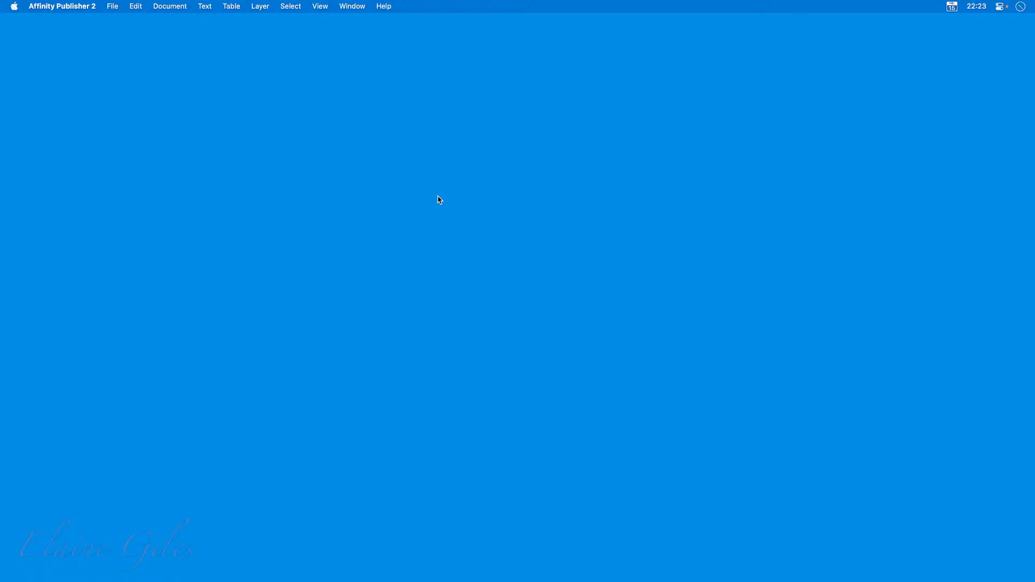
left_click(356, 5)
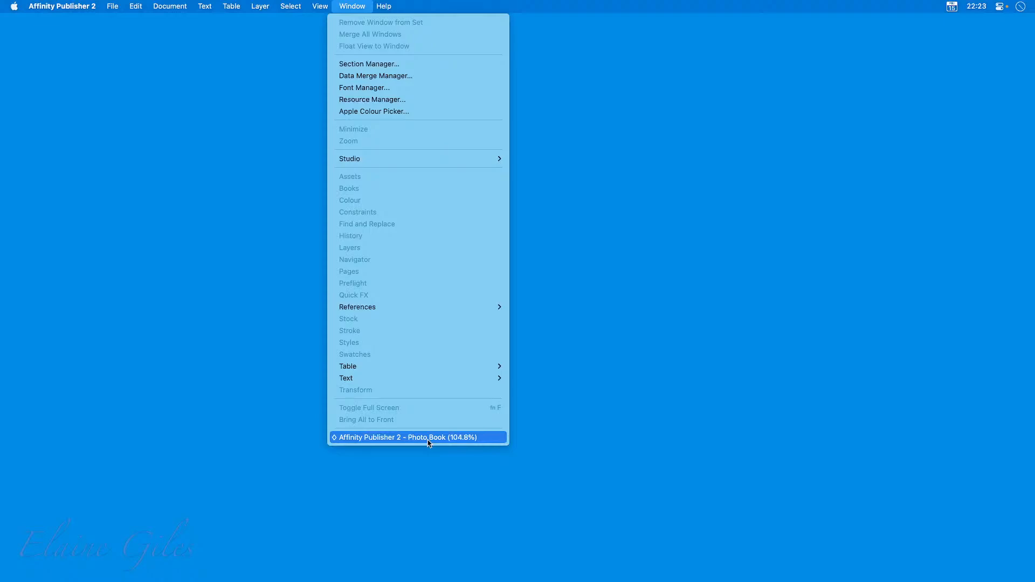
left_click(701, 16)
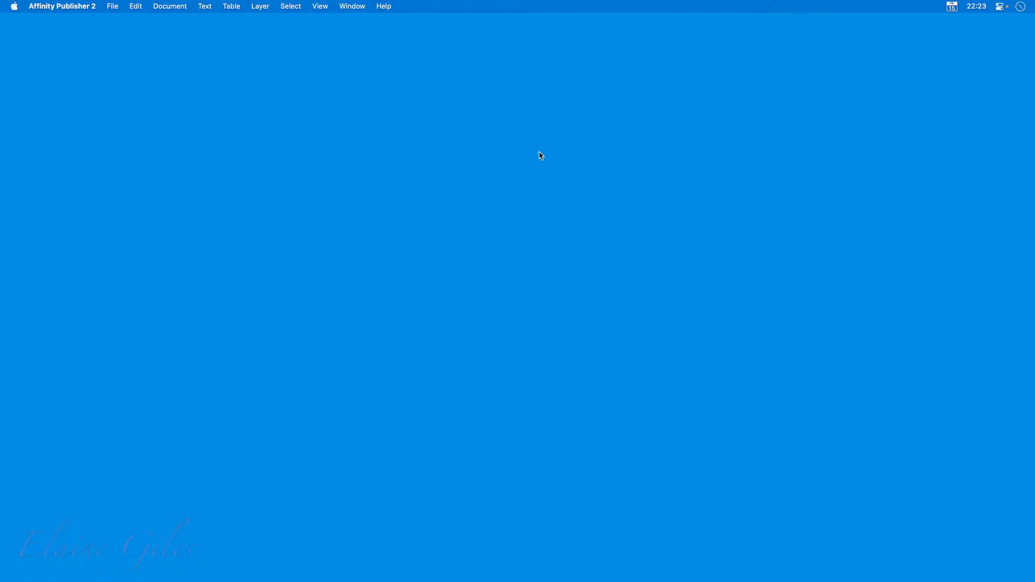
key("alt+Tab")
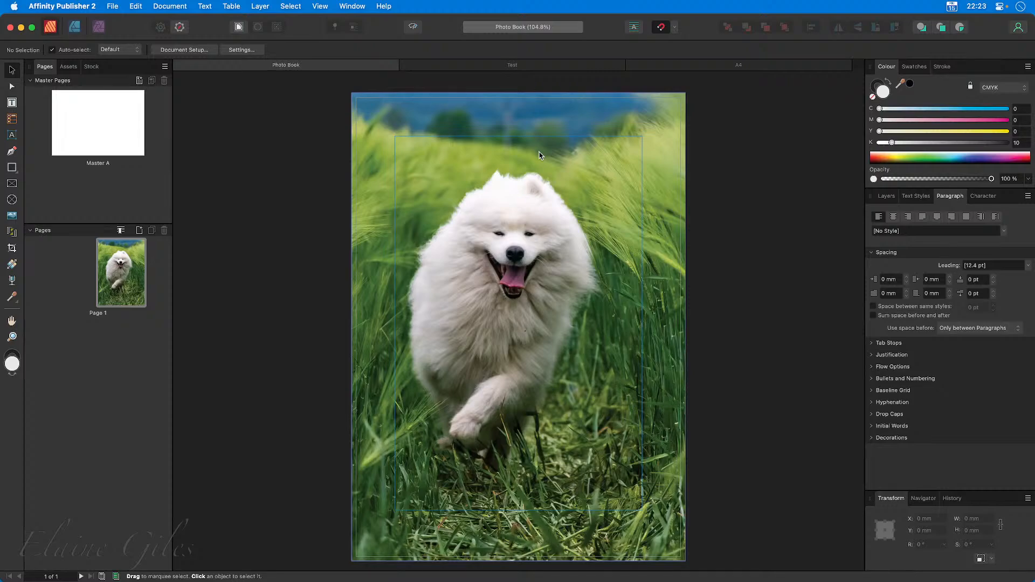
key("super+q")
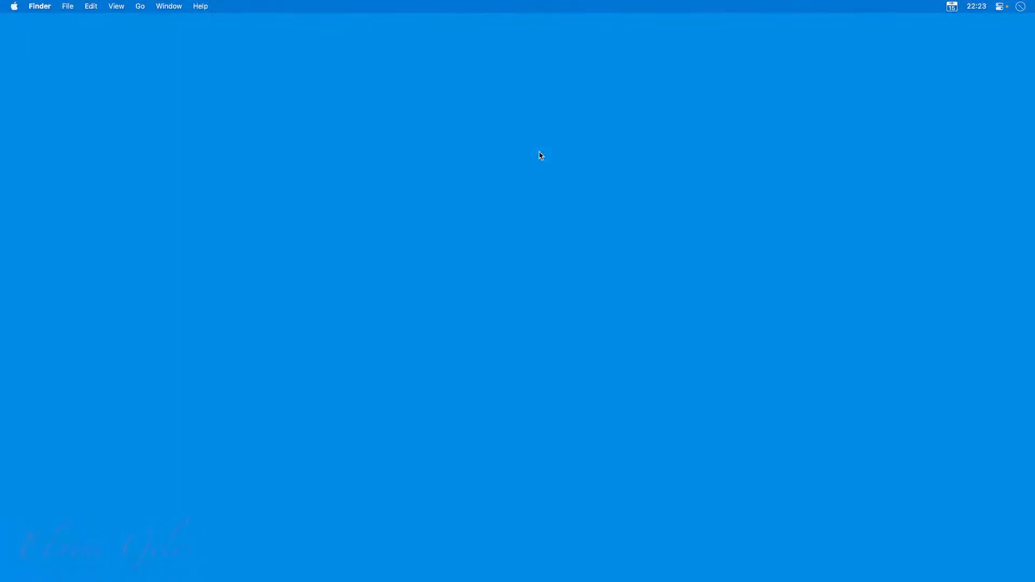
key("alt+space")
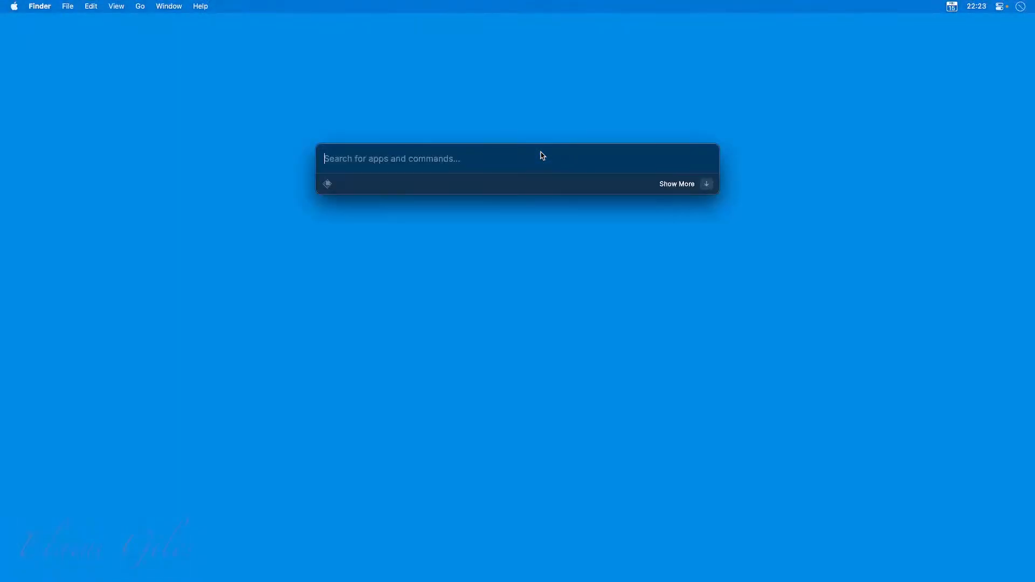
type("sett")
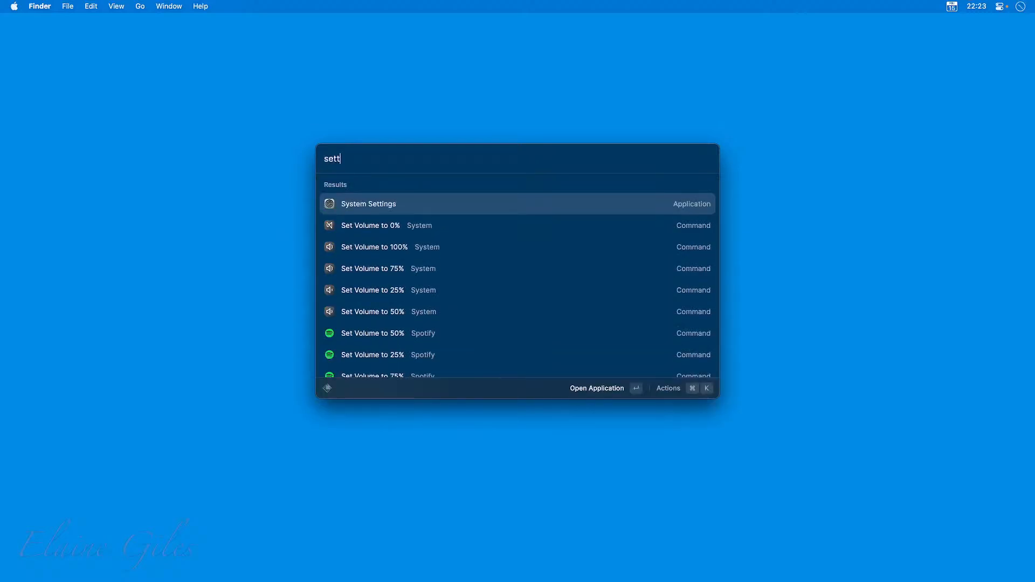
key("Return")
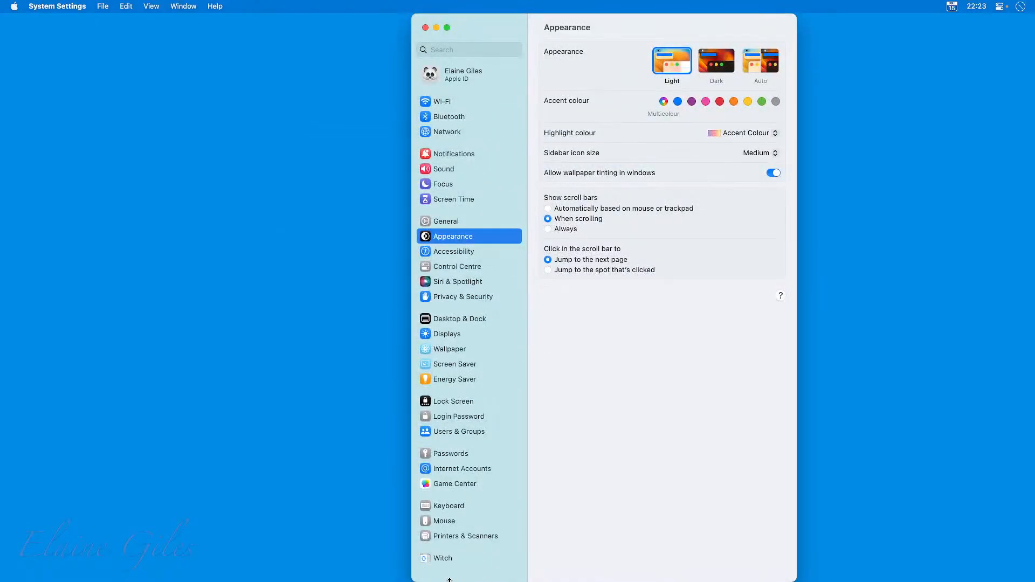
left_click(448, 562)
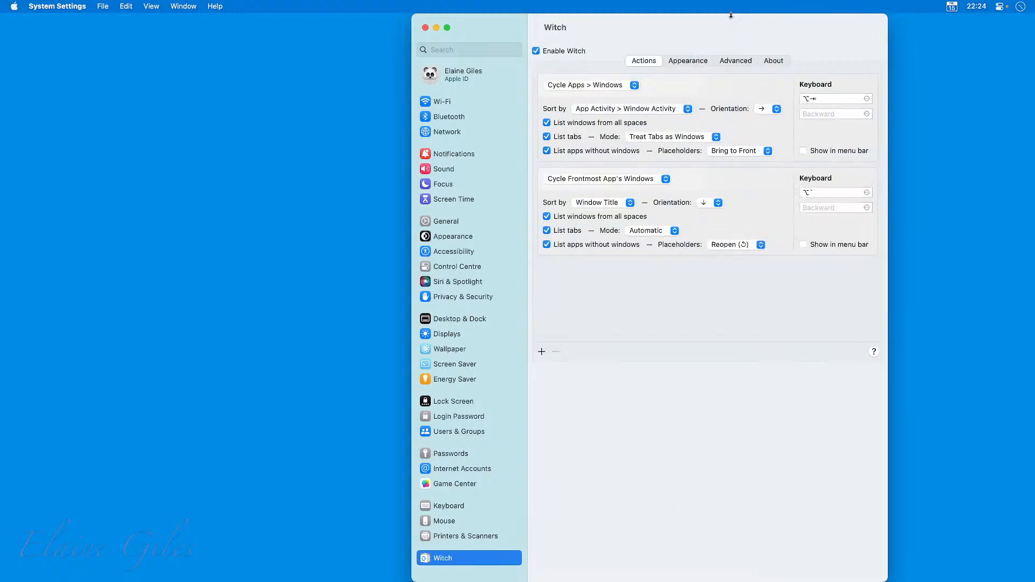
left_click_drag(716, 22, 602, 4)
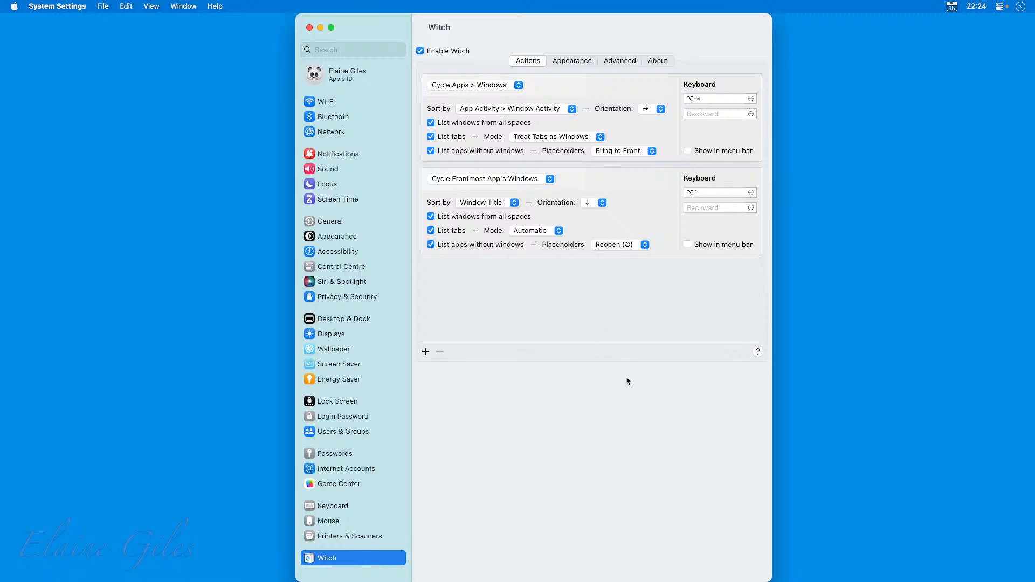
left_click(309, 28)
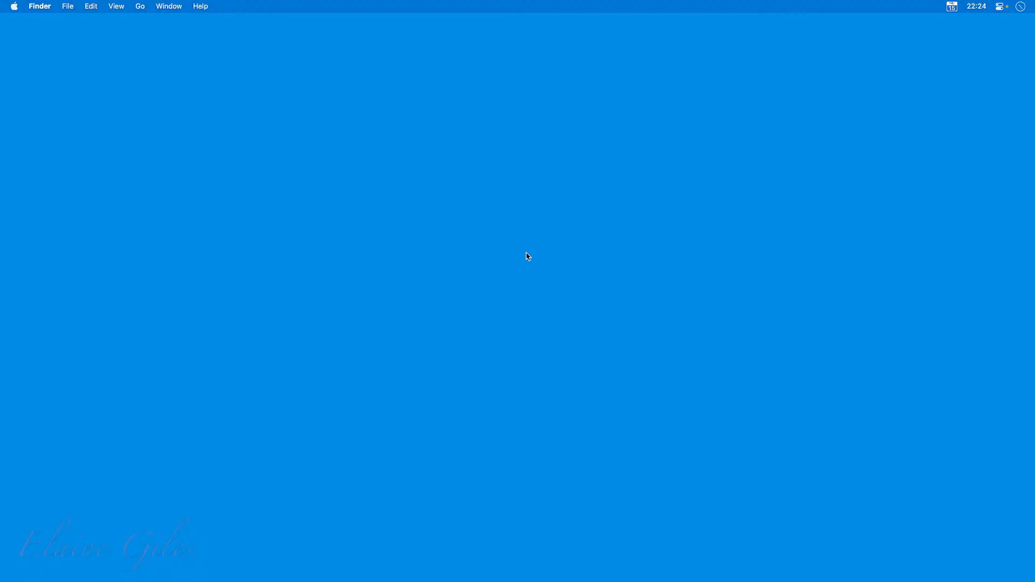
Launch Vivaldi from the launcher and bring its MacWhisper window to the front
key("super+space")
type("v")
key("Return")
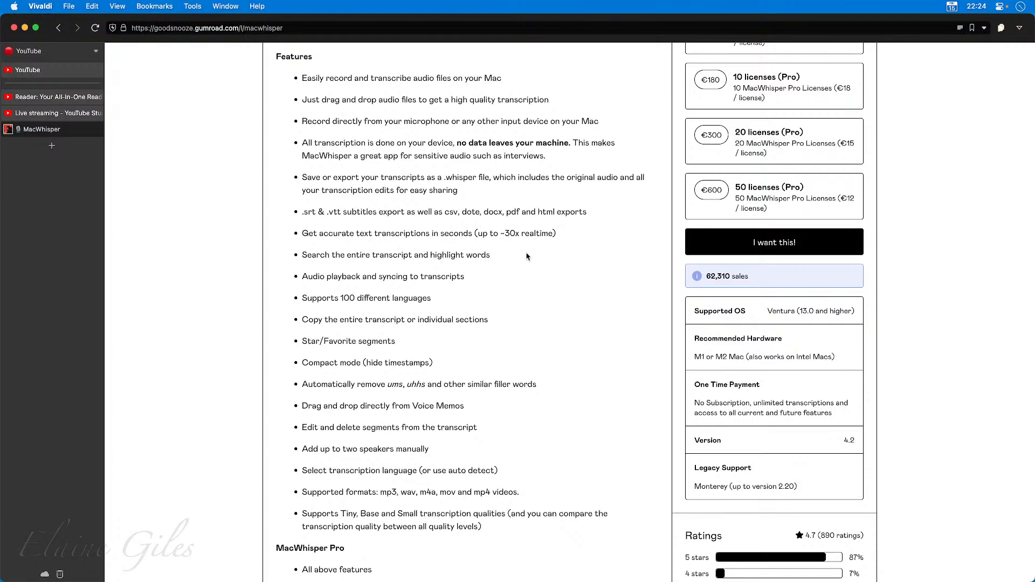
key("super+Tab")
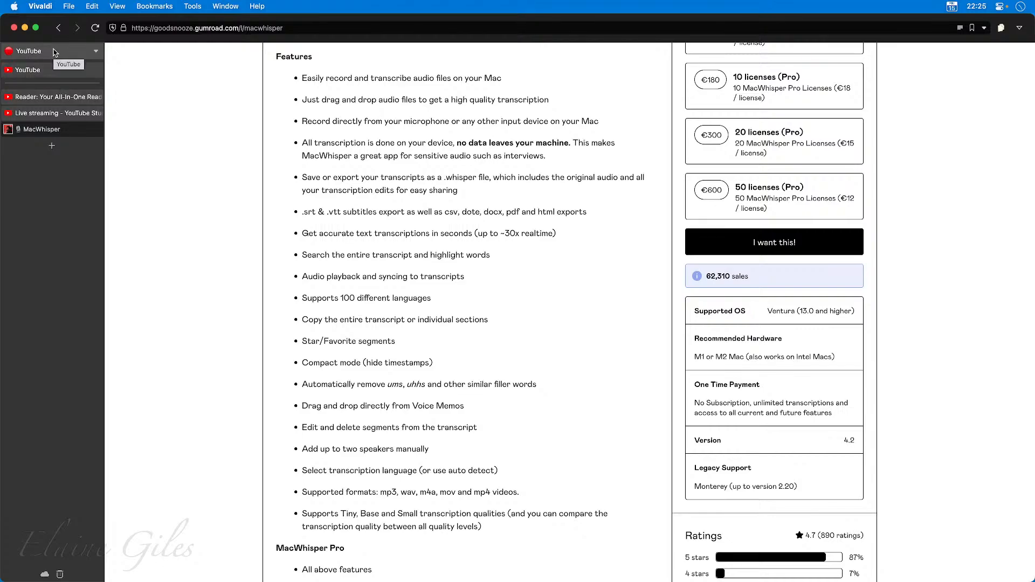
Open the Workspaces menu from the YouTube workspace header in the tab sidebar
left_click(54, 51)
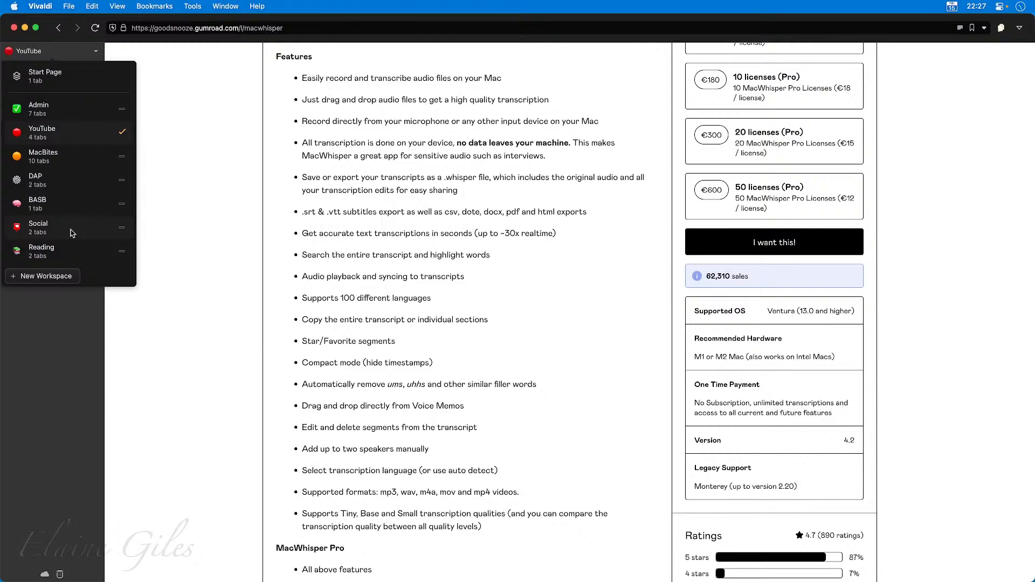
Close the workspace list and open Audible UK from a new tab's Speed Dial
left_click(49, 344)
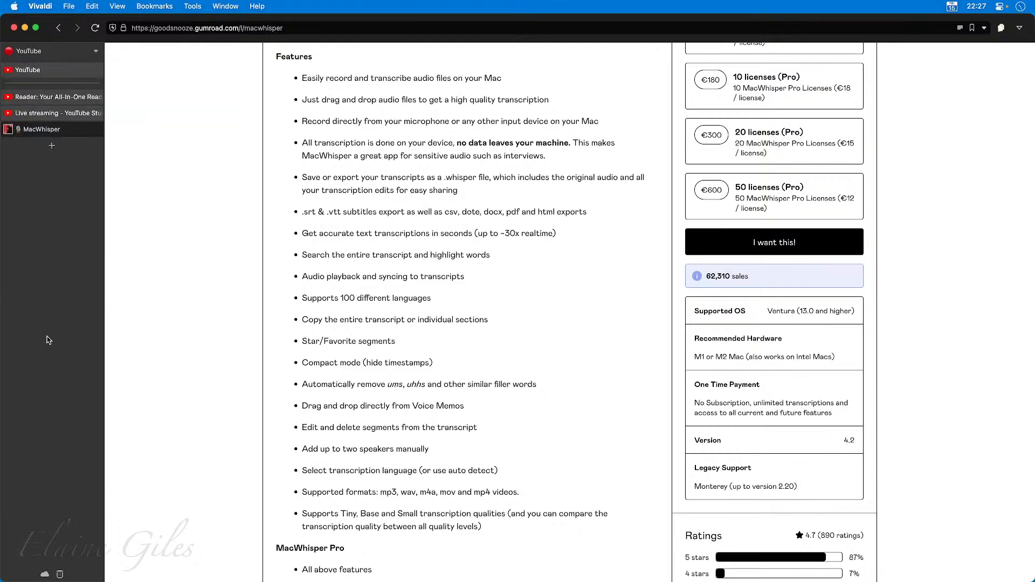
left_click(52, 146)
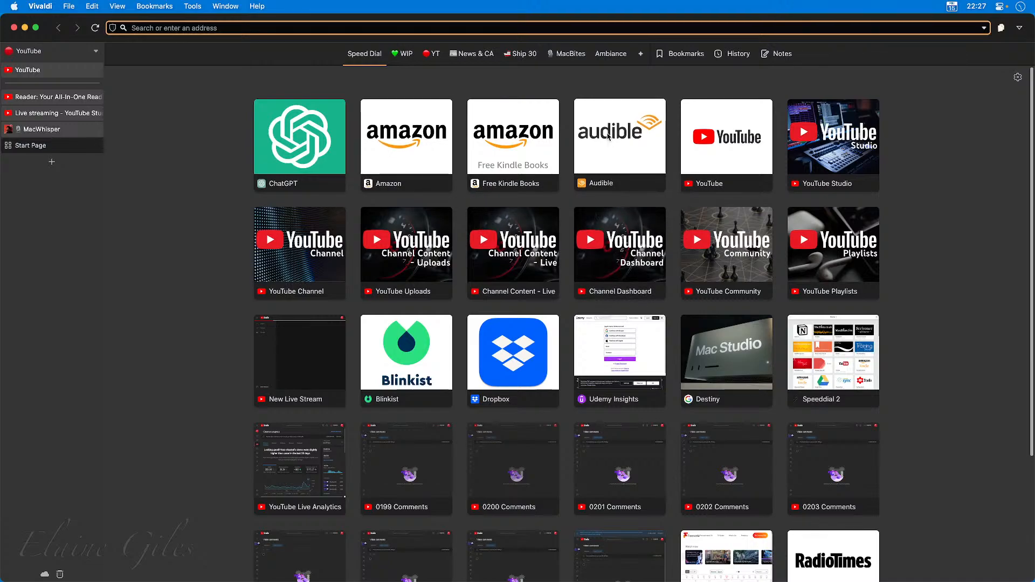
left_click(617, 149)
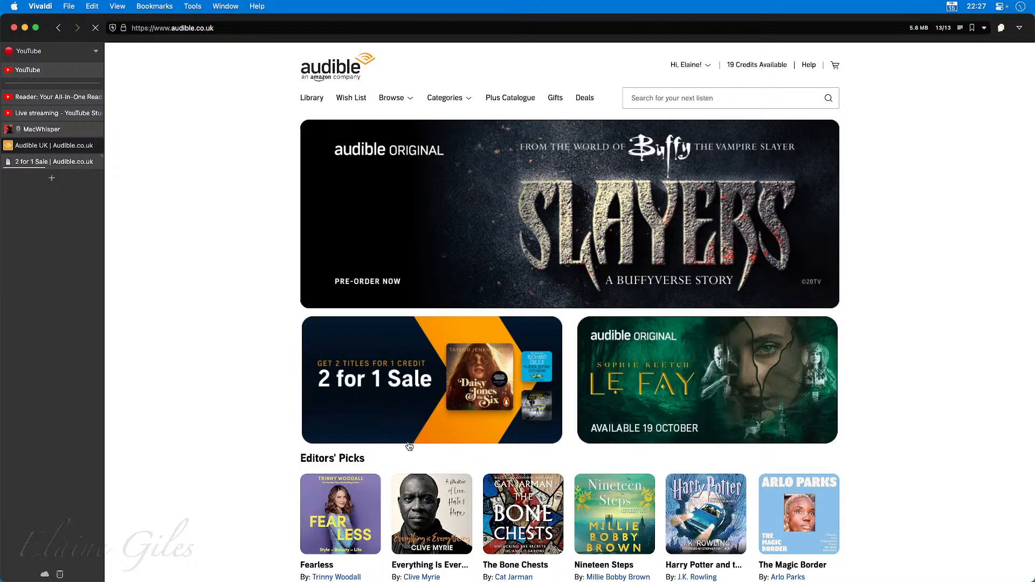
scroll(467, 420, "down", 5)
mouse_move(450, 395)
scroll(450, 395, "down", 4)
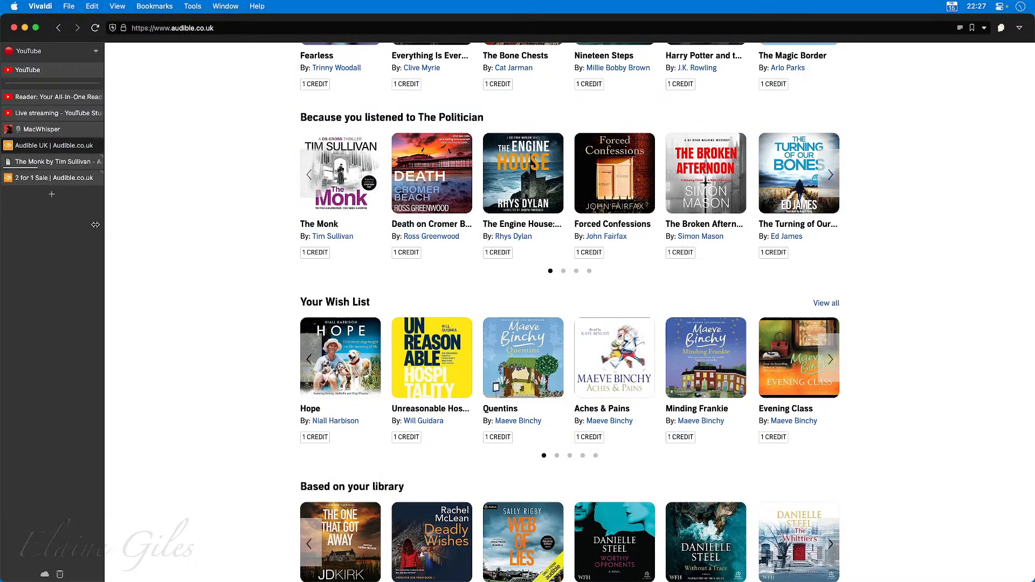
Move the 2 for 1 Sale tab above The Monk and select all three Audible tabs
left_click(32, 161)
left_click(38, 178)
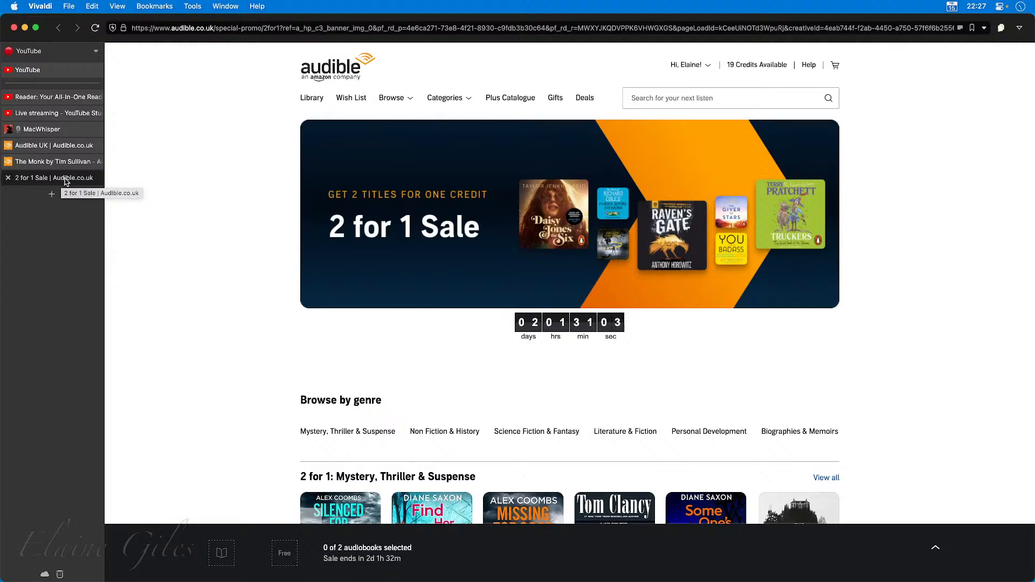
mouse_move(67, 179)
left_mouse_down()
mouse_move(59, 162)
mouse_move(59, 186)
left_mouse_up()
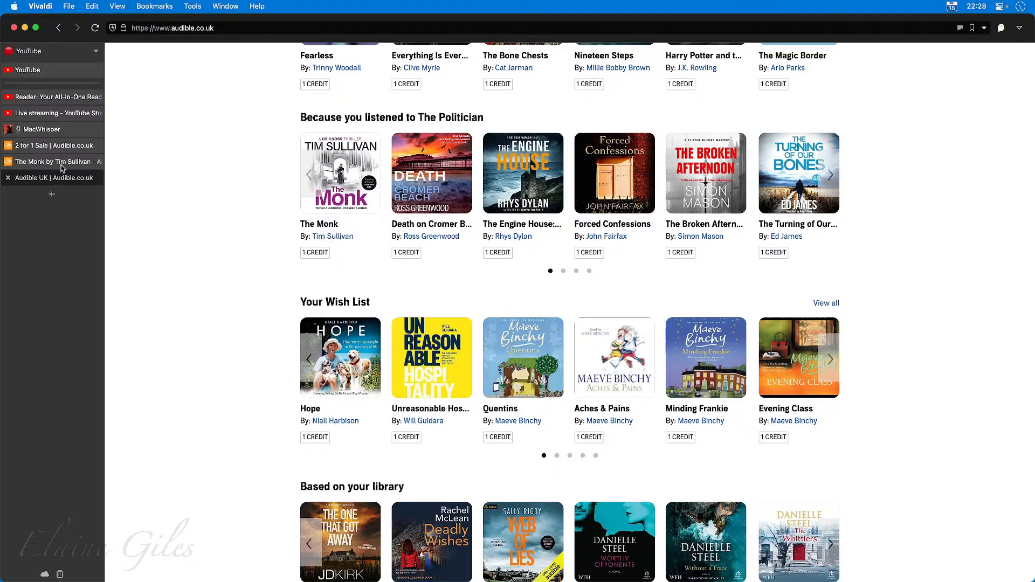
left_click(39, 147)
scroll(327, 266, "down", 7)
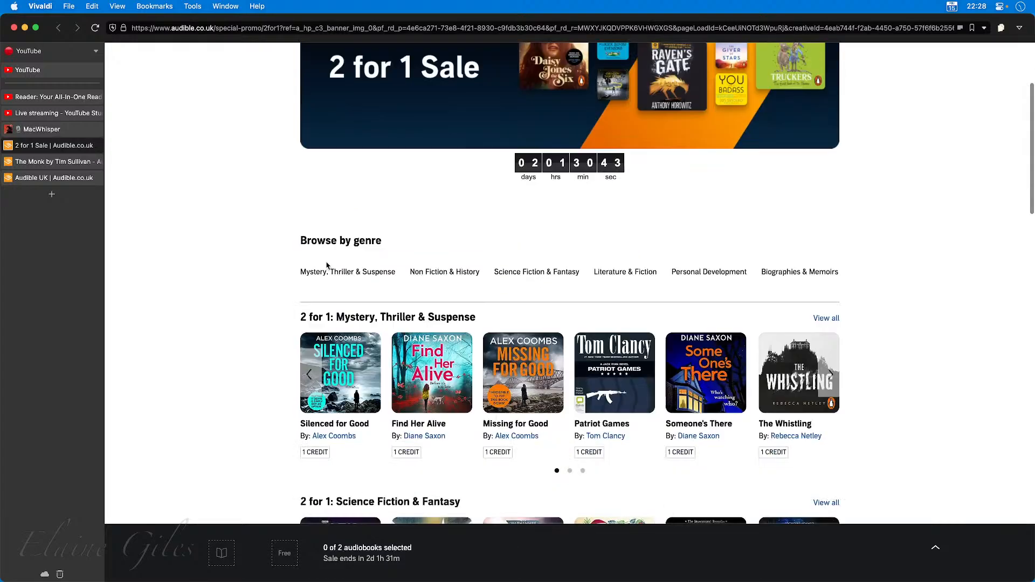
scroll(327, 266, "up", 2)
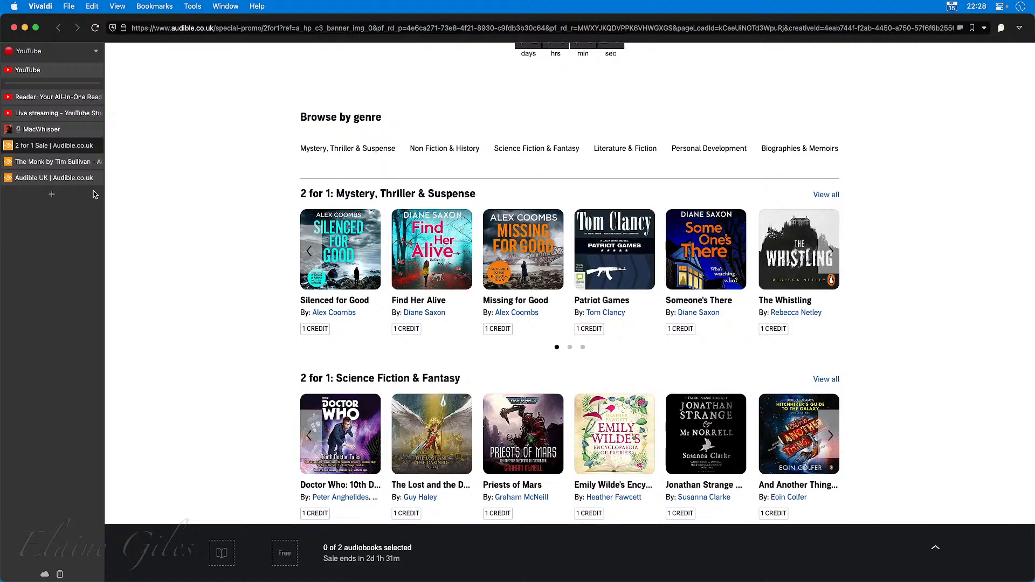
scroll(222, 229, "up", 3)
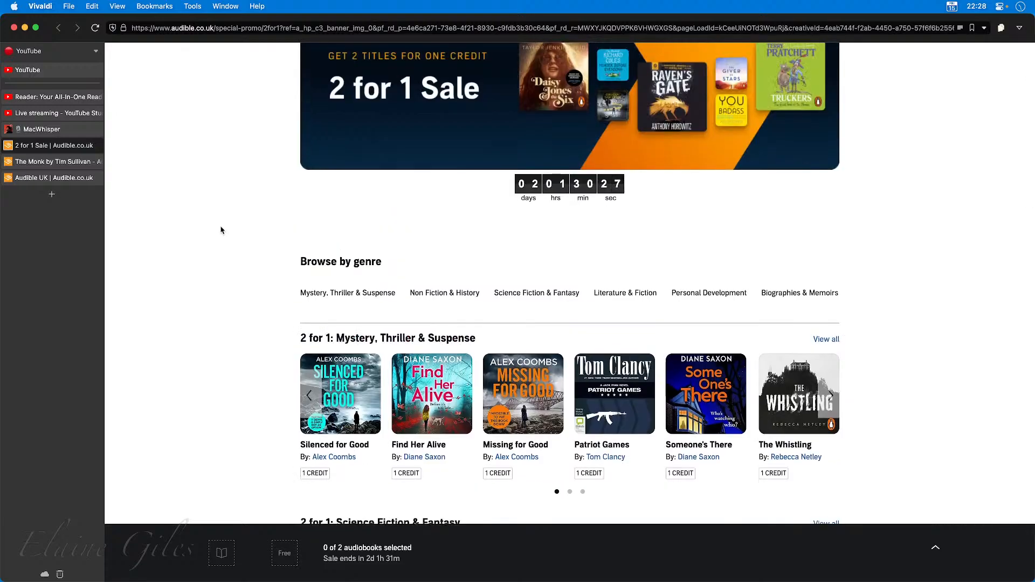
scroll(146, 262, "down", 1)
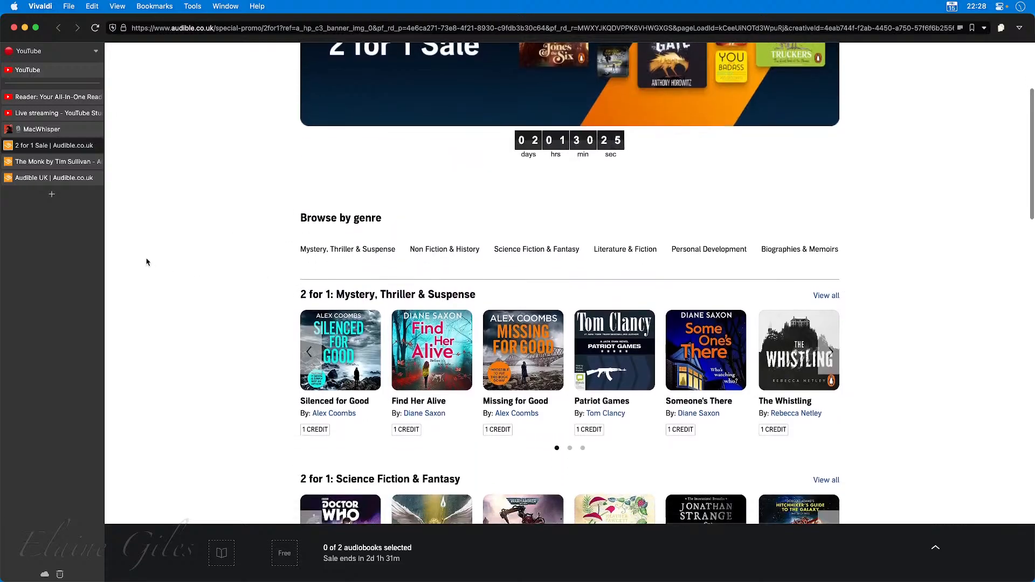
scroll(189, 274, "down", 1)
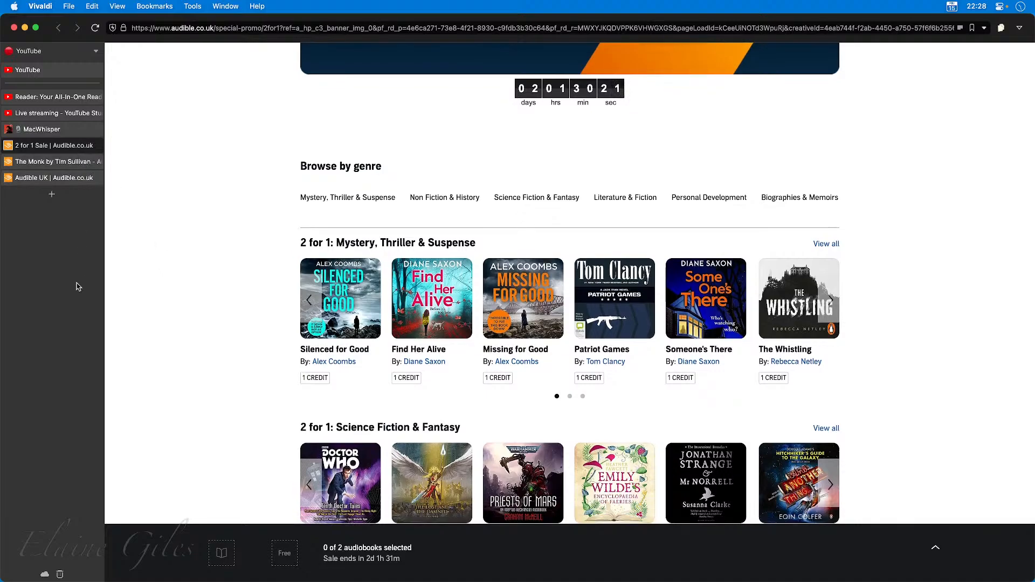
left_click(56, 179, "shift")
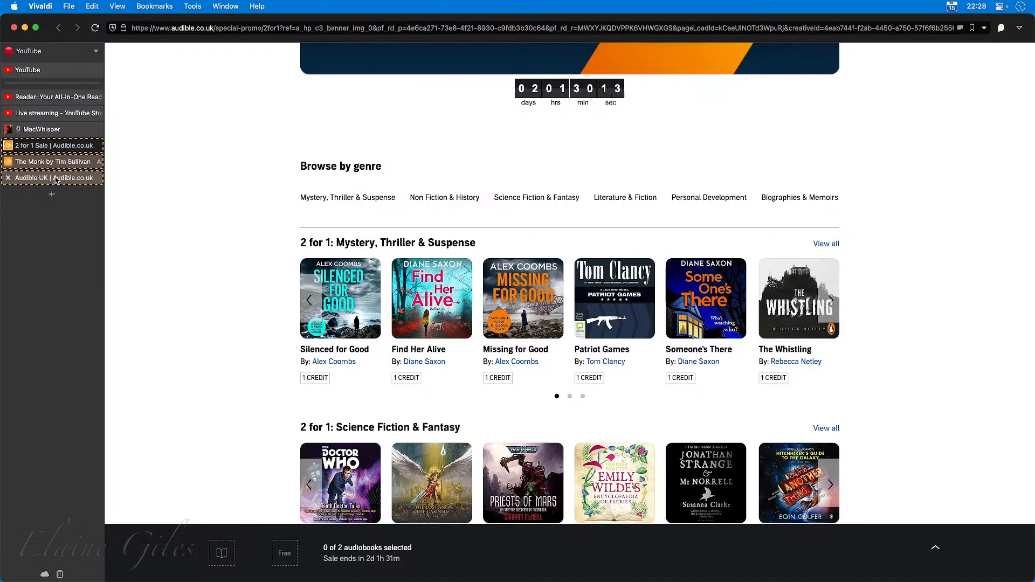
right_click(56, 180)
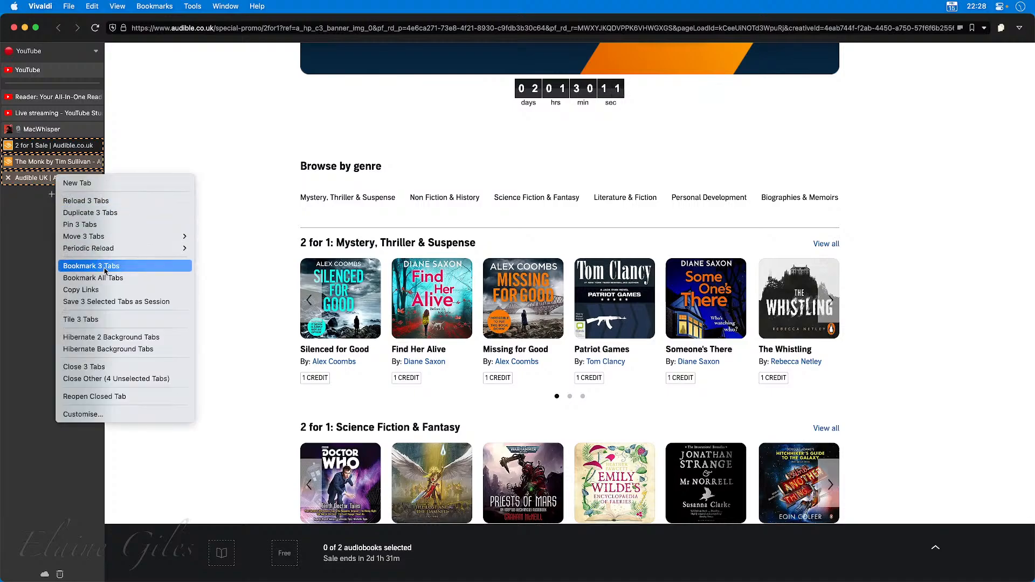
left_click(78, 265)
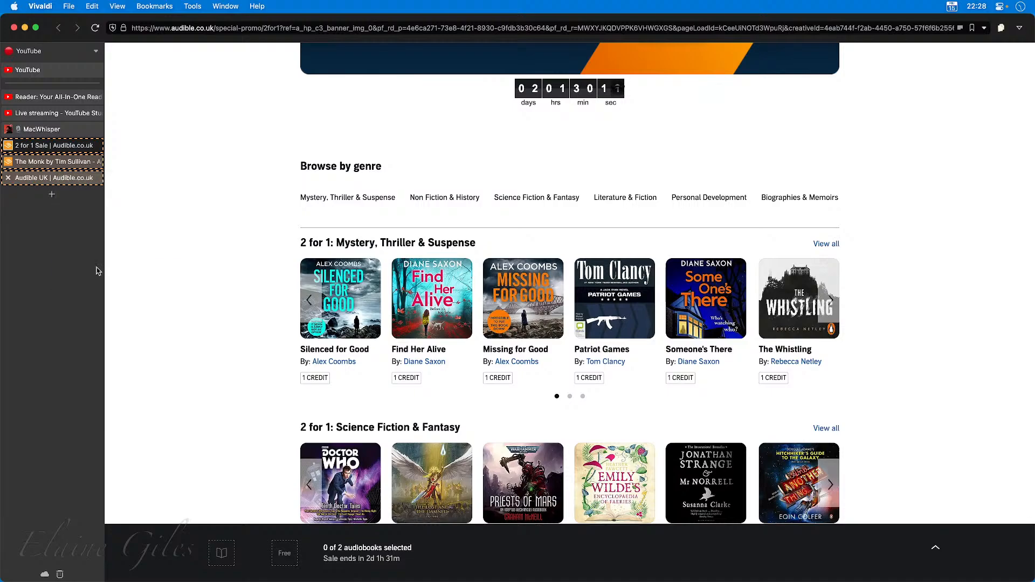
left_click(48, 178, "shift")
right_click(48, 178)
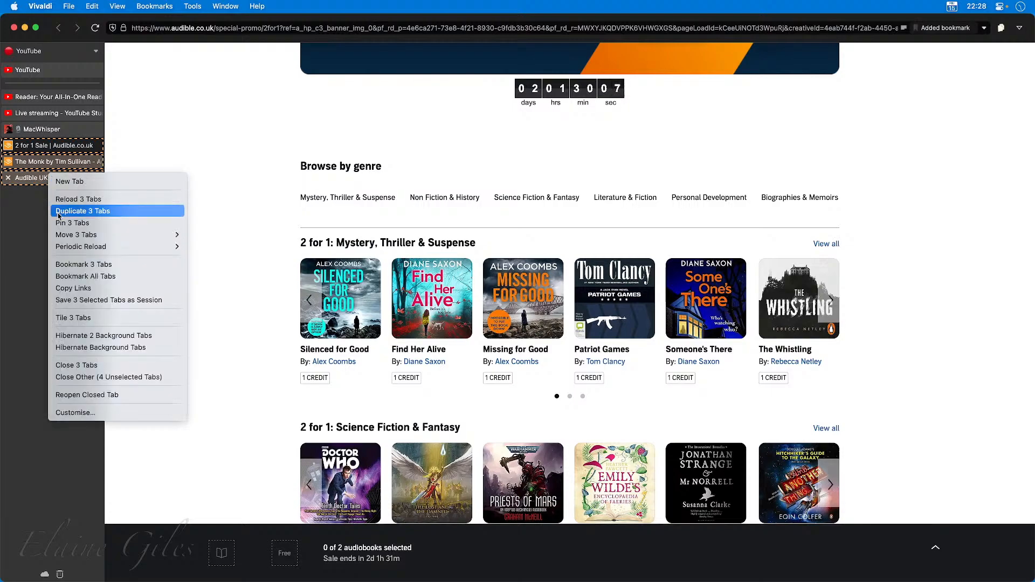
left_click(78, 366)
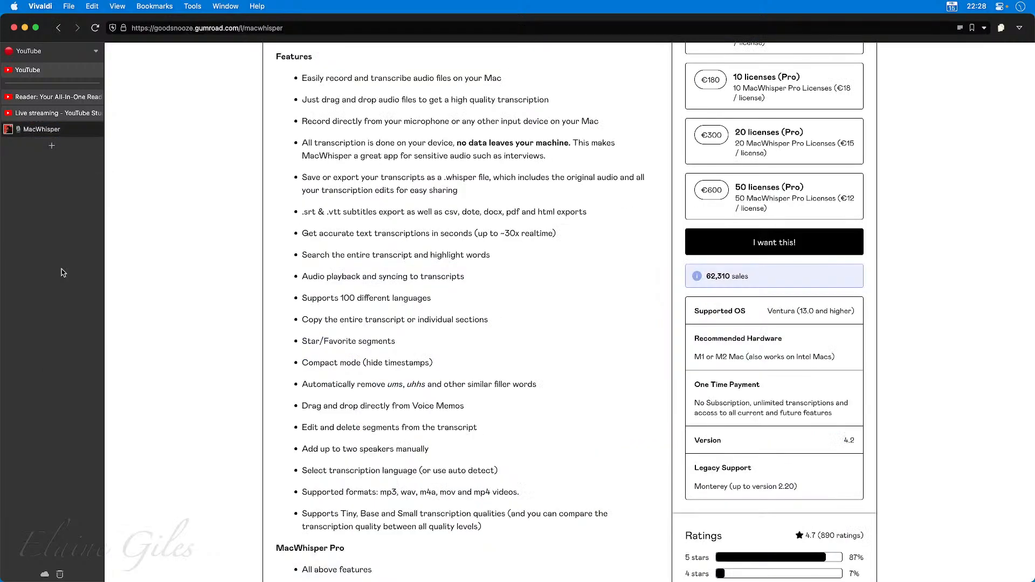
left_click(162, 5)
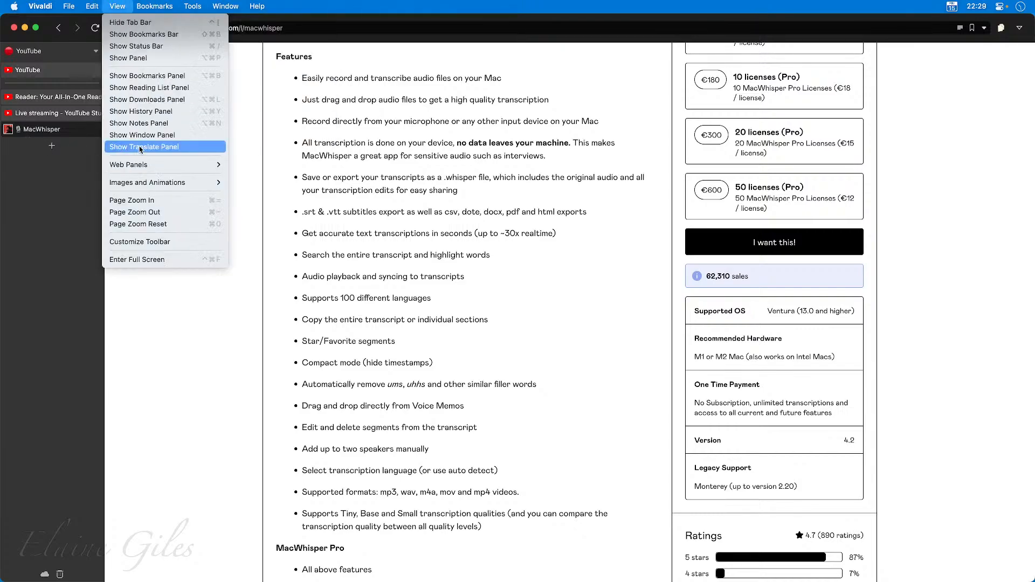
mouse_move(207, 127)
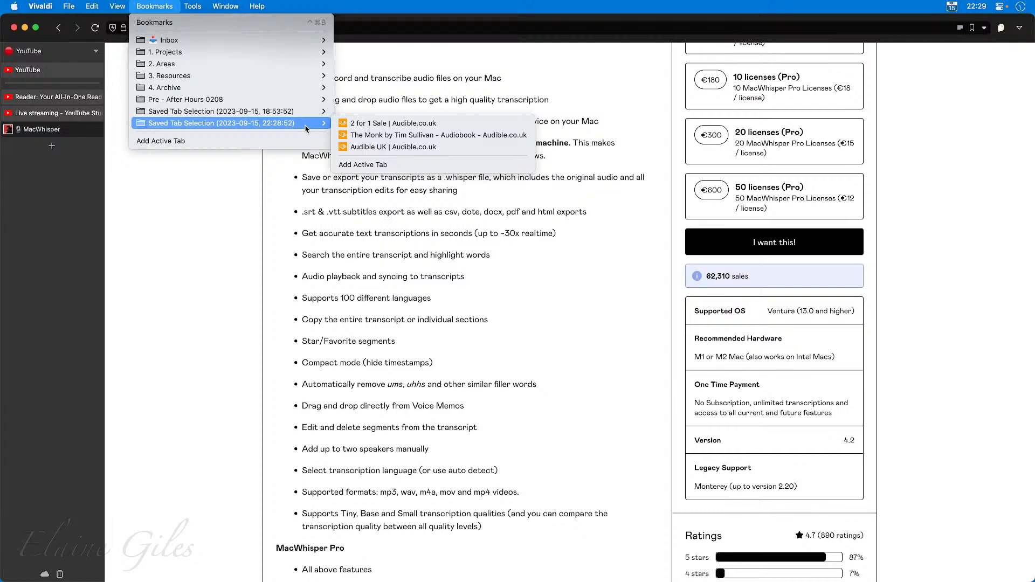
left_click(72, 199)
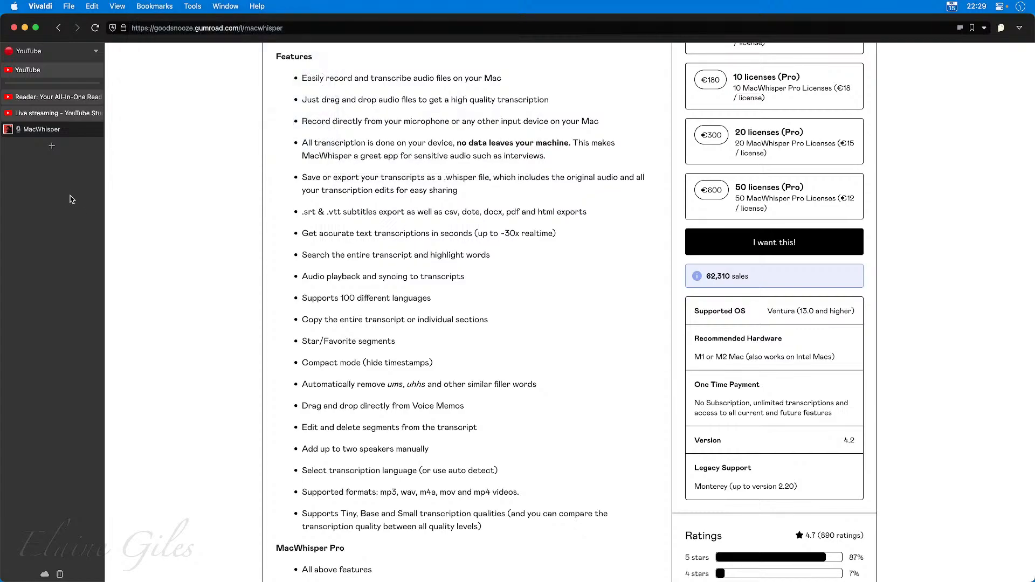
key("super+b")
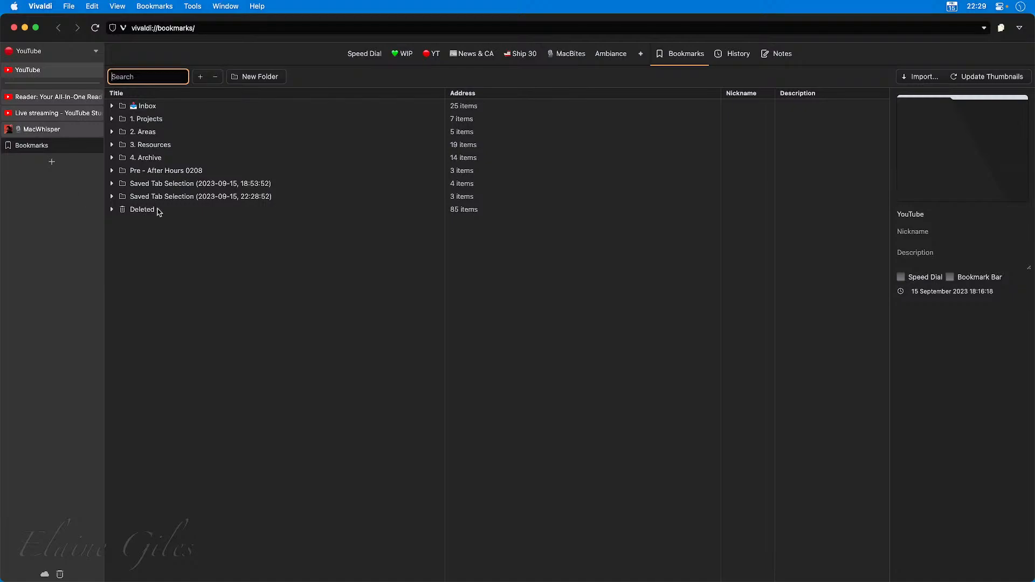
left_click(112, 196)
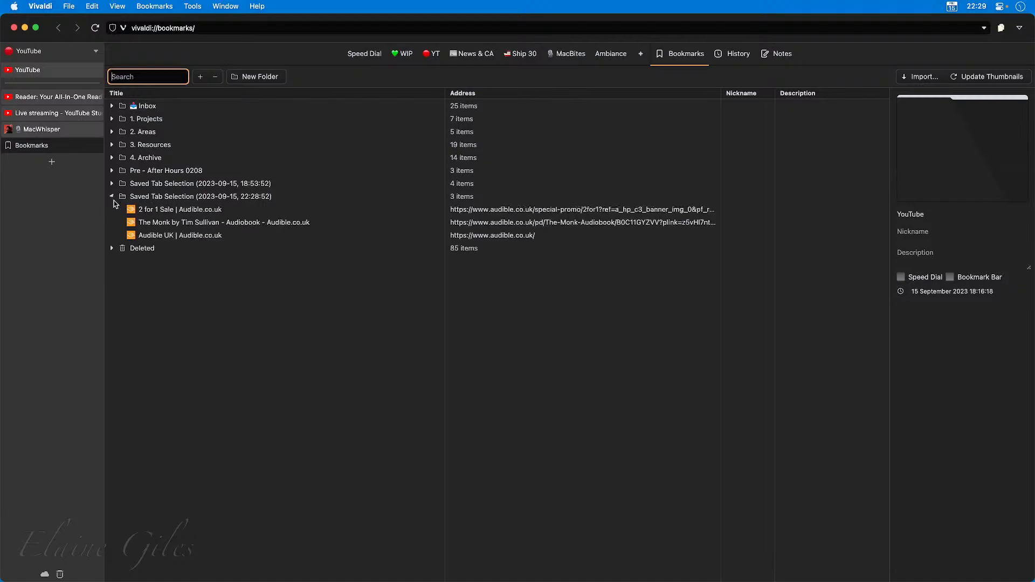
left_click(236, 213)
left_click(211, 238, "shift")
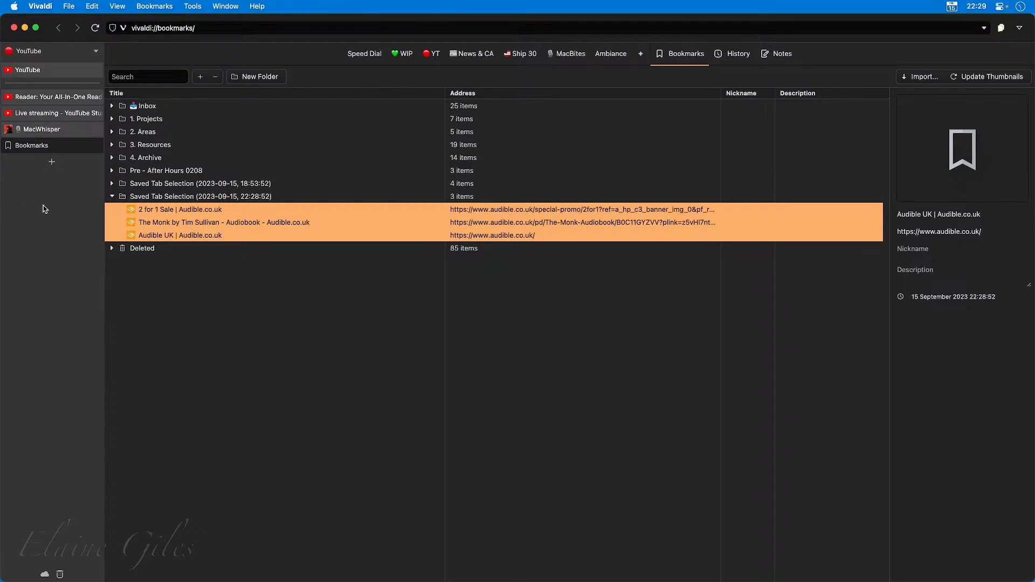
left_click(8, 146)
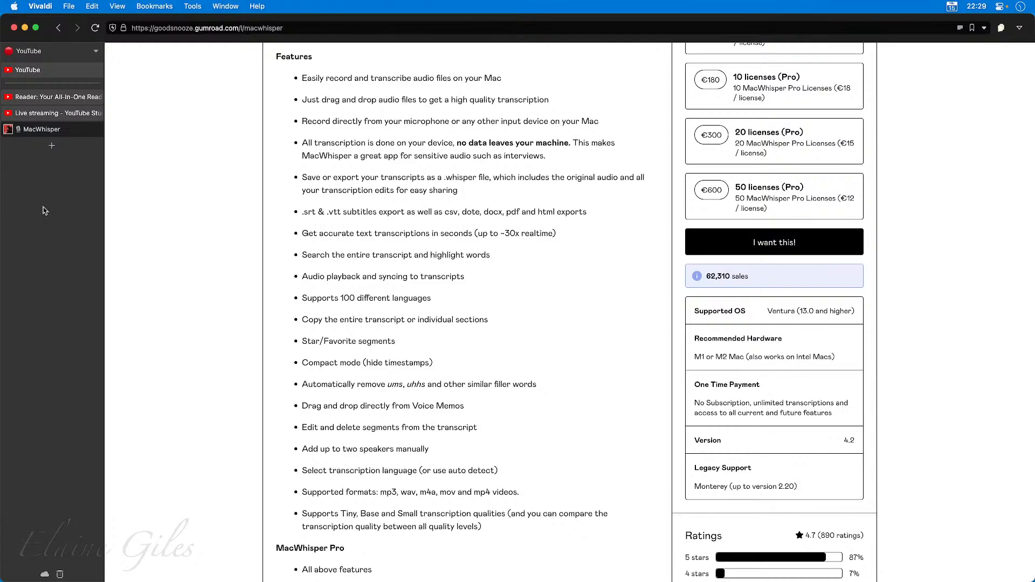
left_click(33, 51)
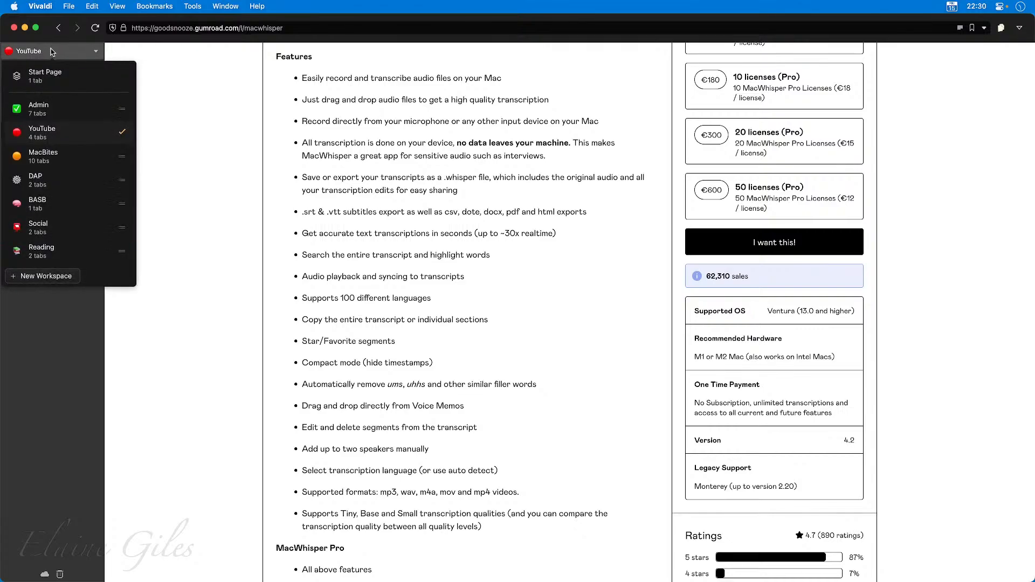
left_click(39, 248)
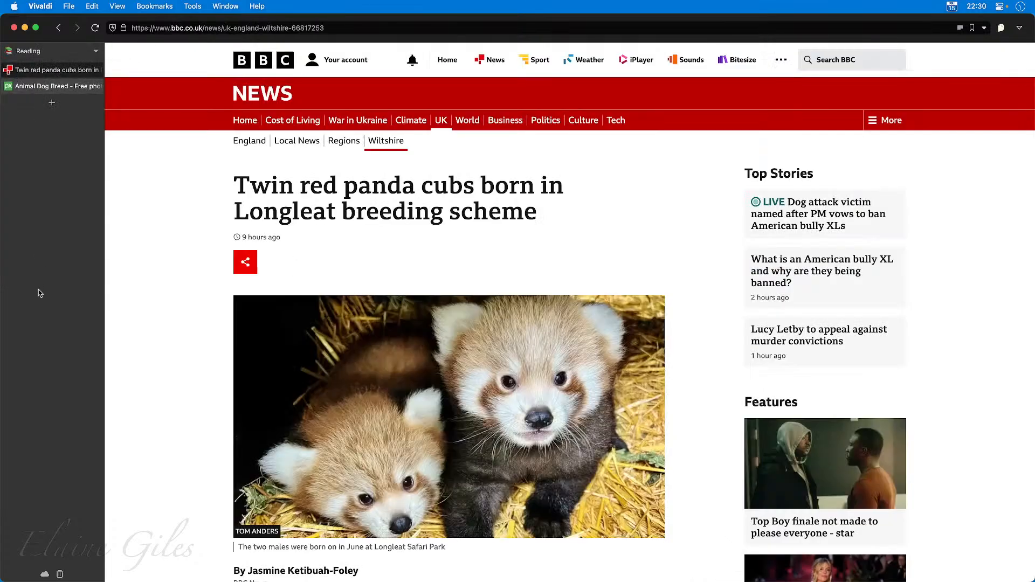
left_click(36, 50)
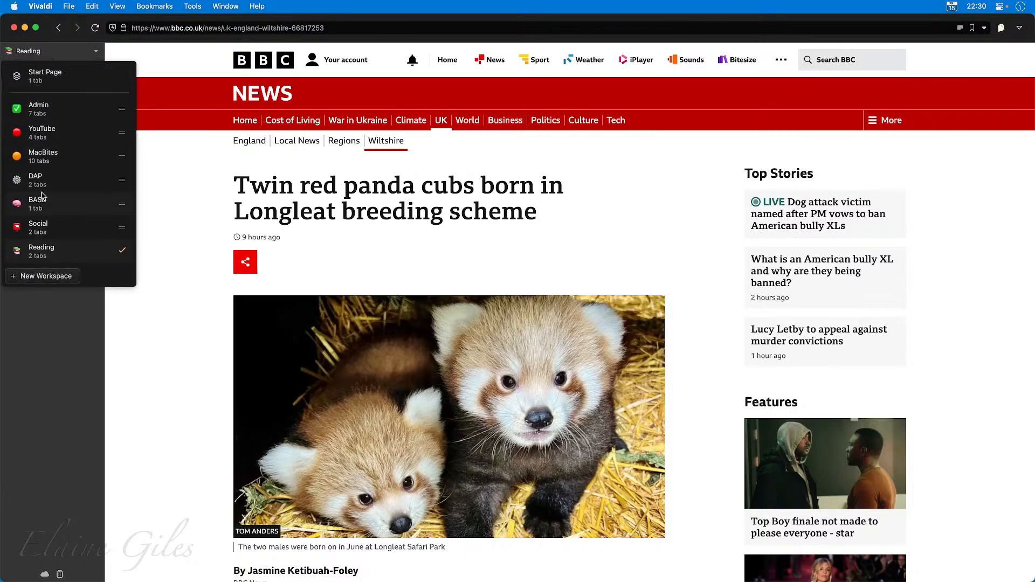
left_click(48, 132)
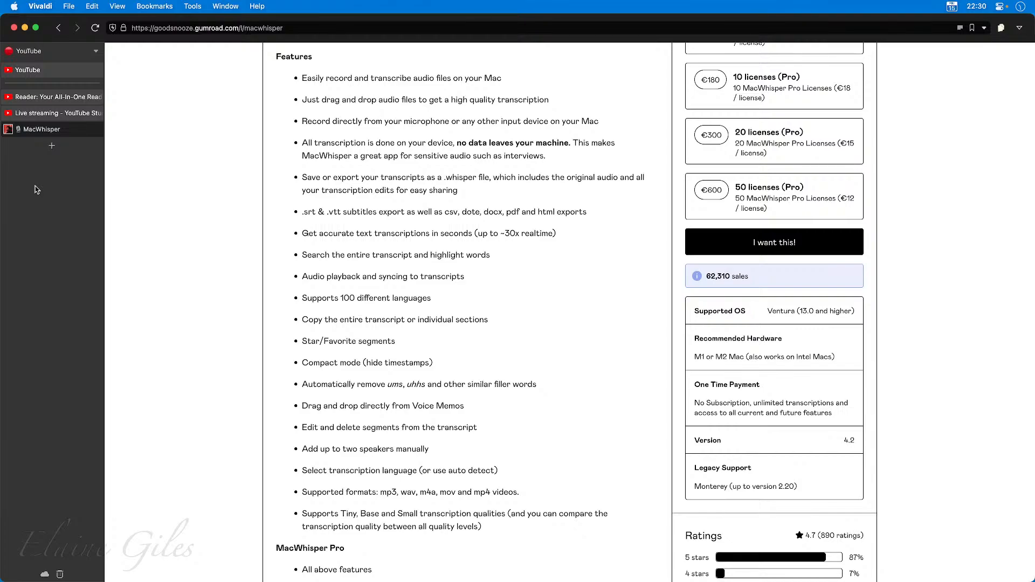
key("super+e")
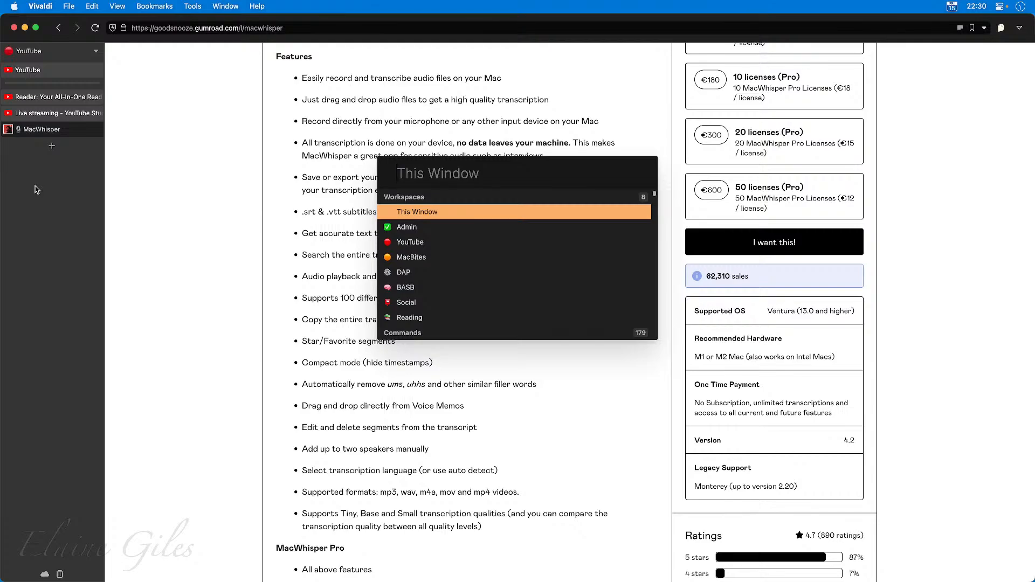
type("panda")
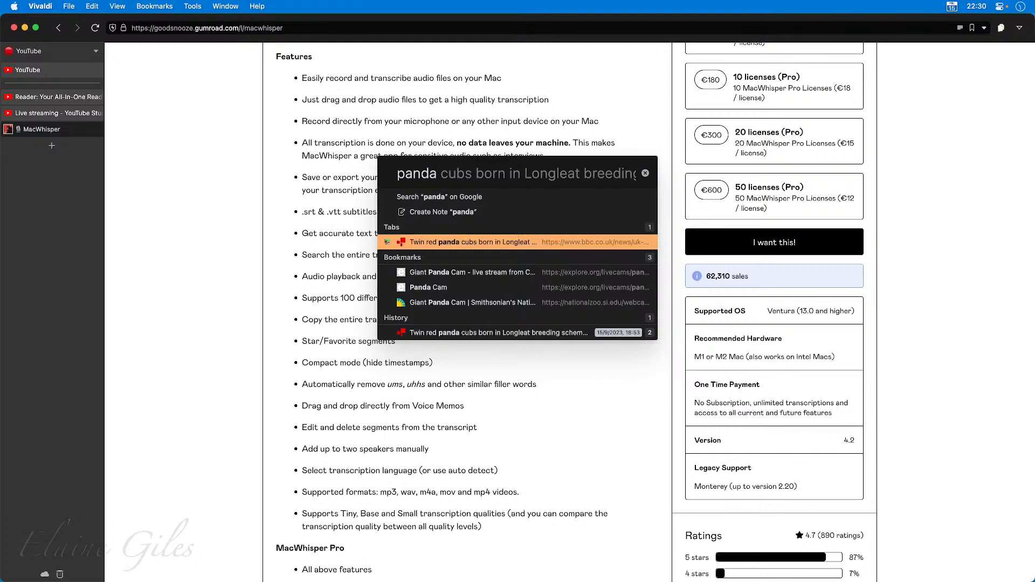
key("Return")
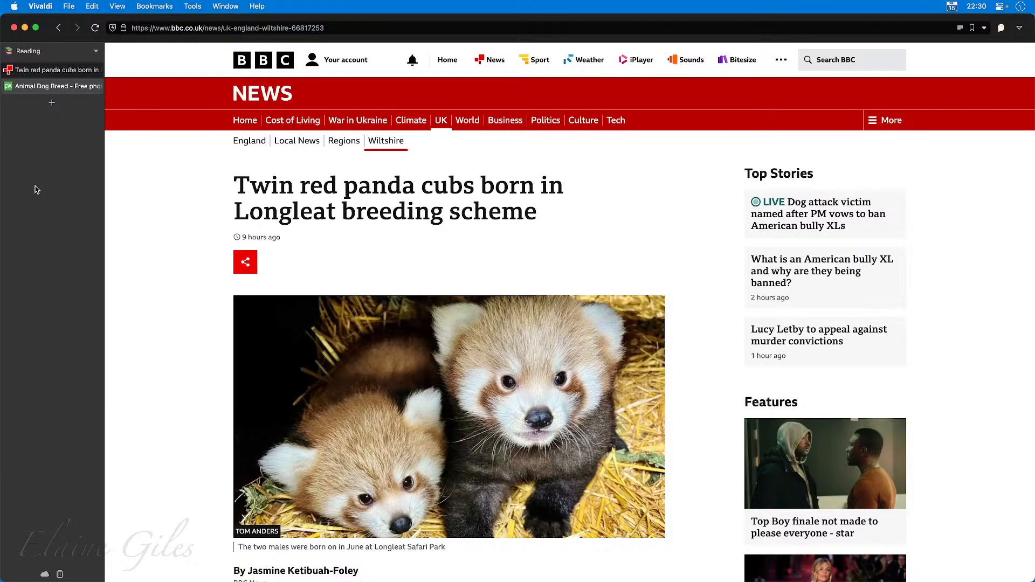
left_click(44, 52)
left_click(42, 132)
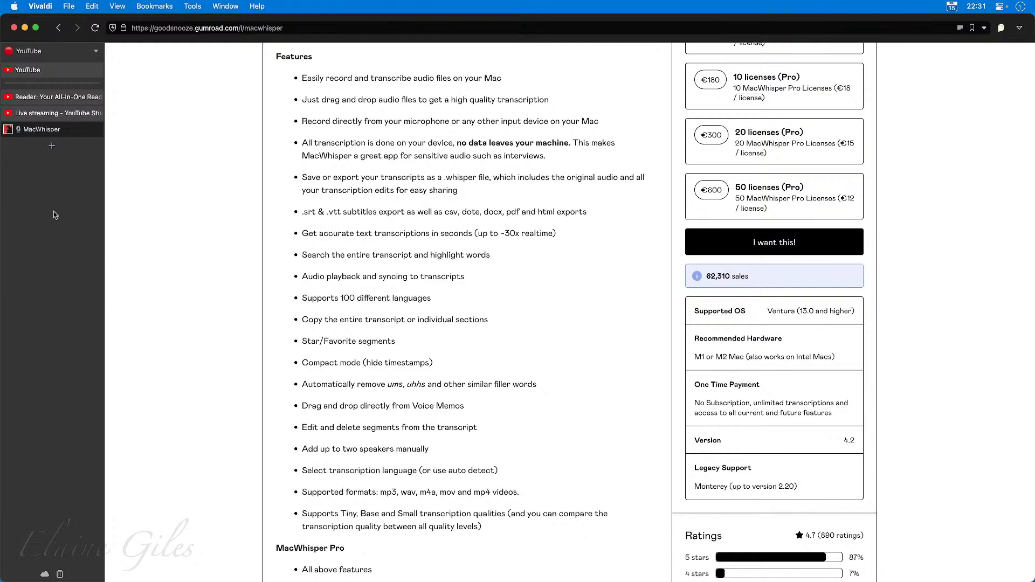
left_click(54, 51)
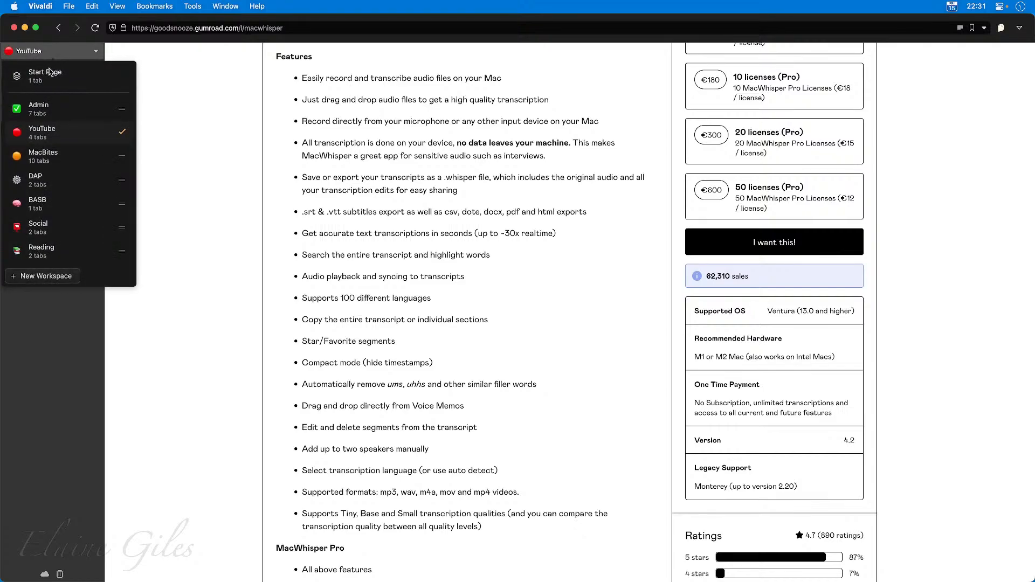
left_click(43, 251)
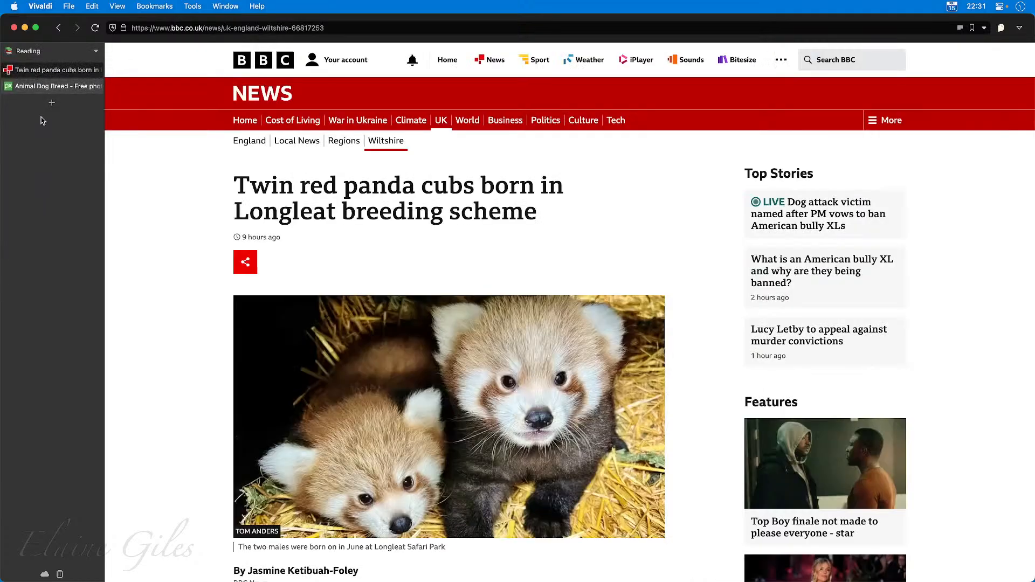
left_click(42, 50)
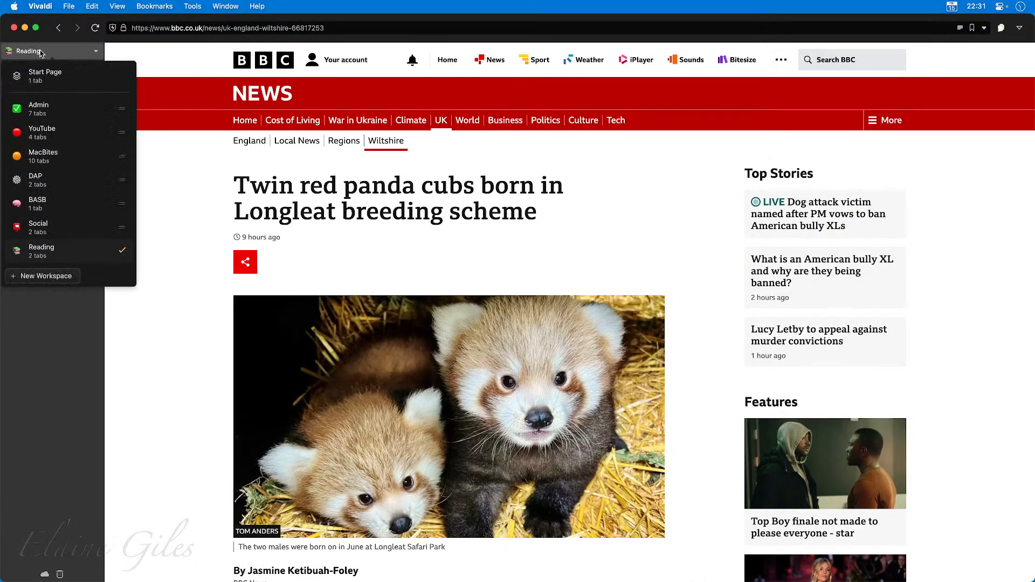
left_click(49, 135)
key("super+e")
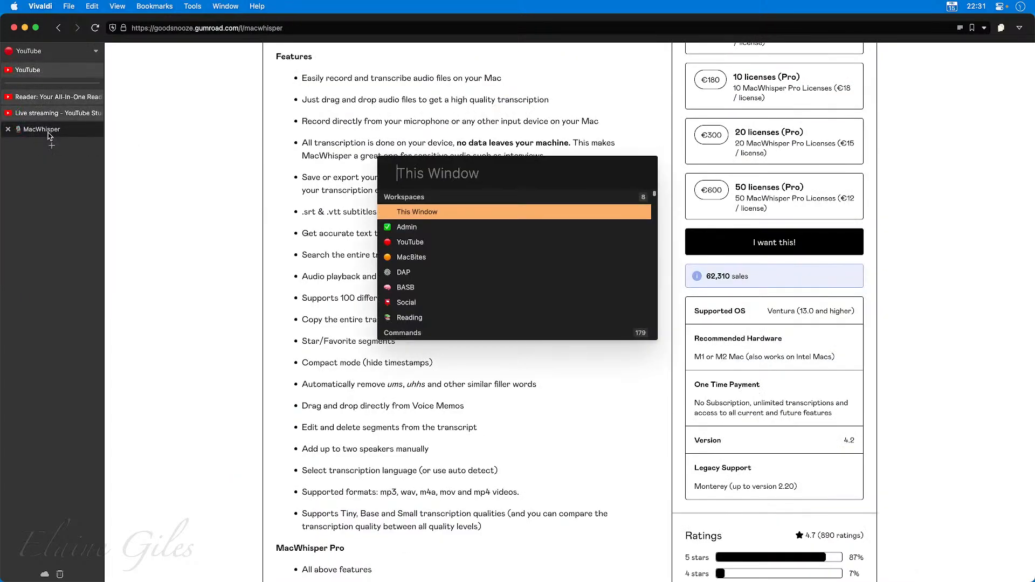
type("dog")
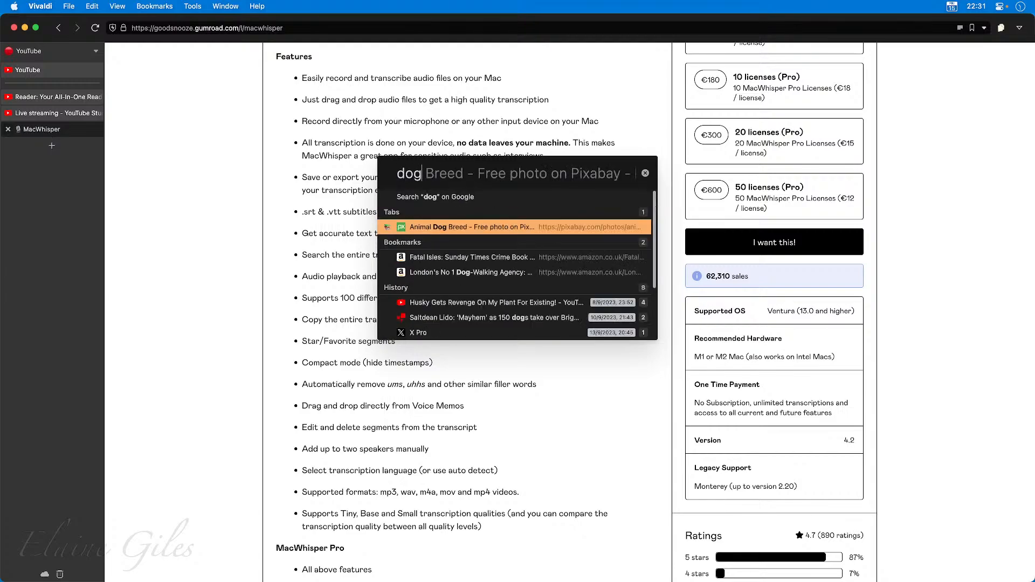
key("Escape")
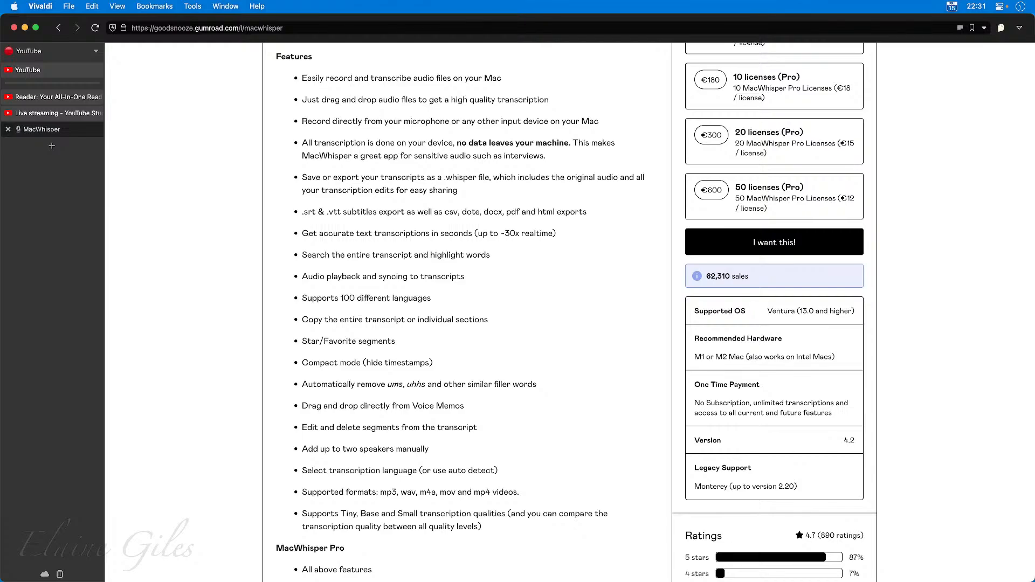
Use Raycast's Vivaldi Search Tabs with 'dog' to open the Pixabay dog photo tab
key("alt+space")
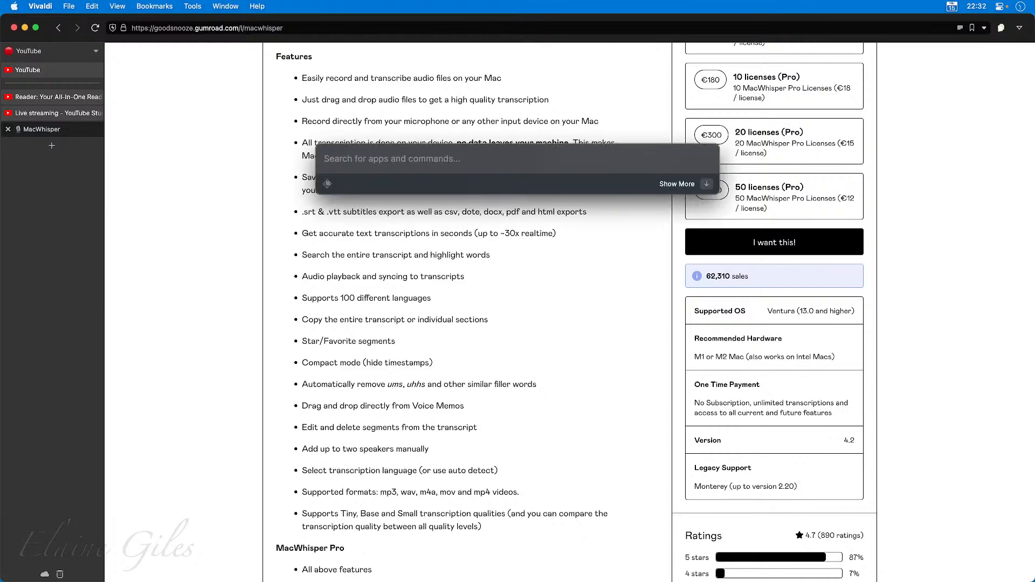
type("v")
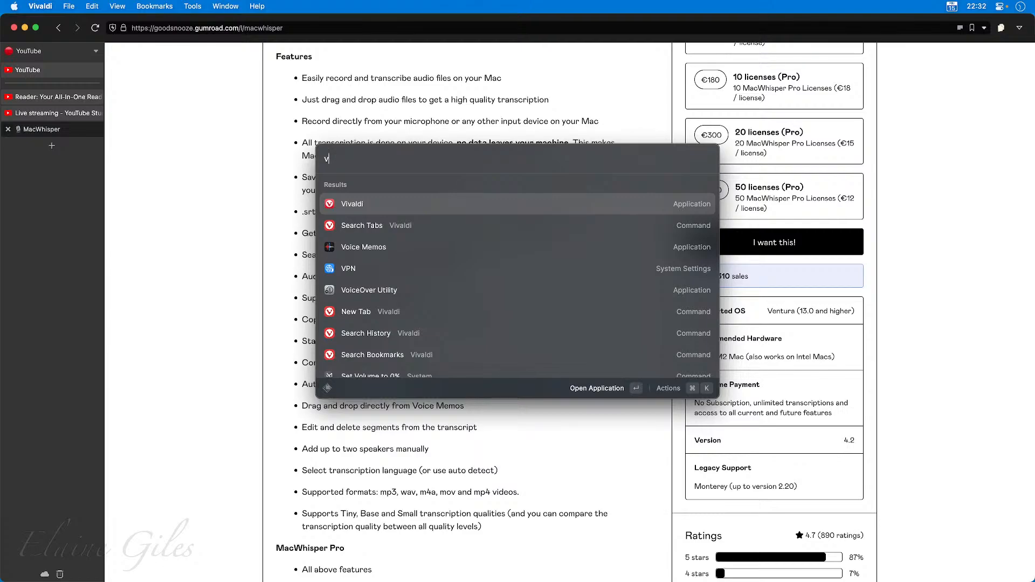
type("iv")
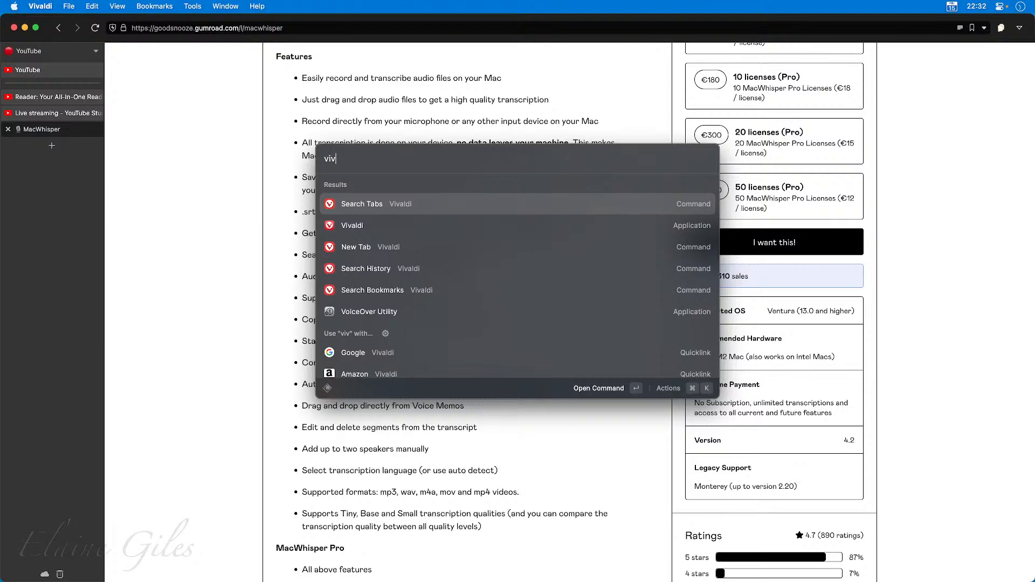
key("Return")
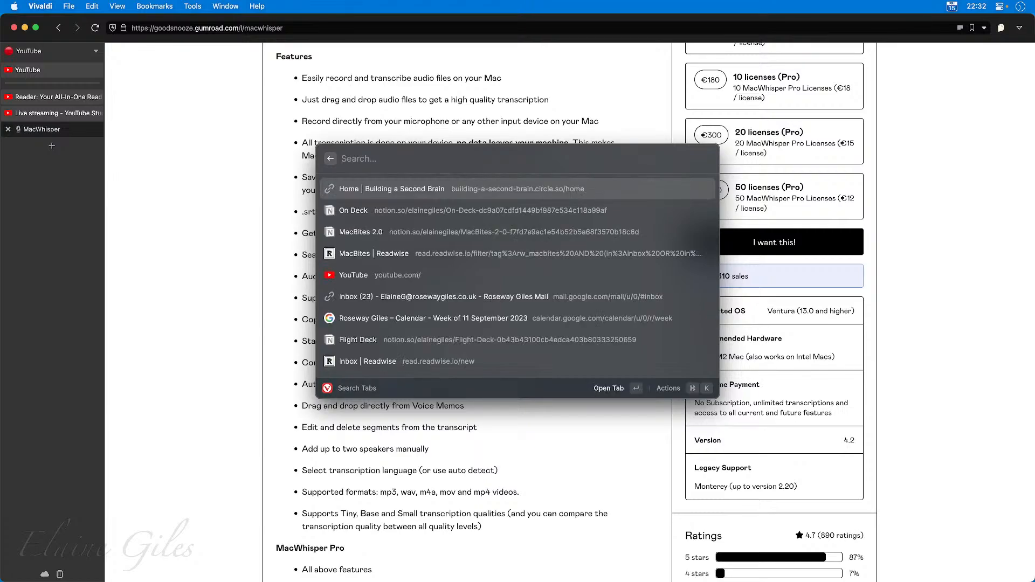
scroll(430, 314, "down", 5)
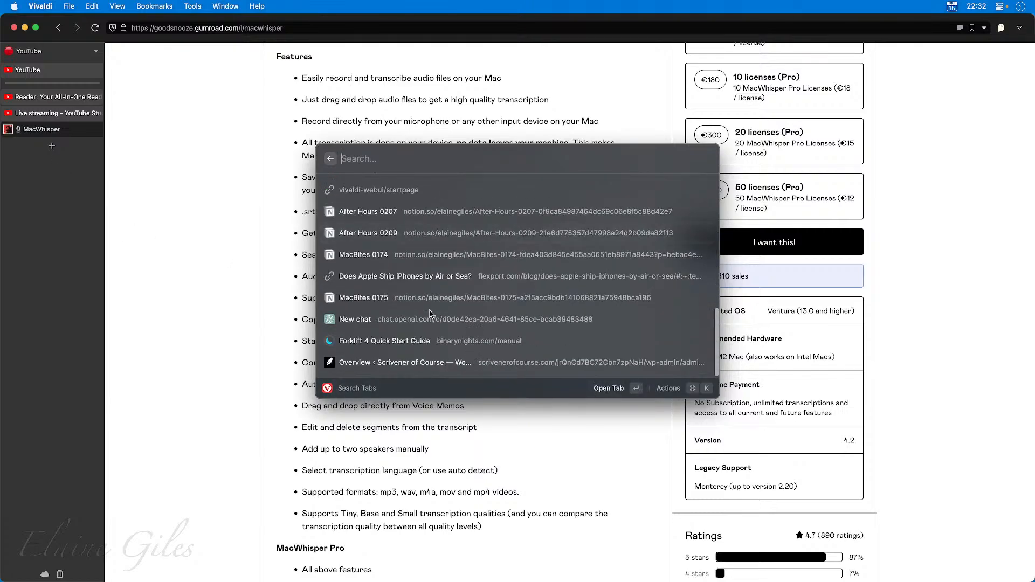
scroll(430, 314, "up", 5)
type("dog")
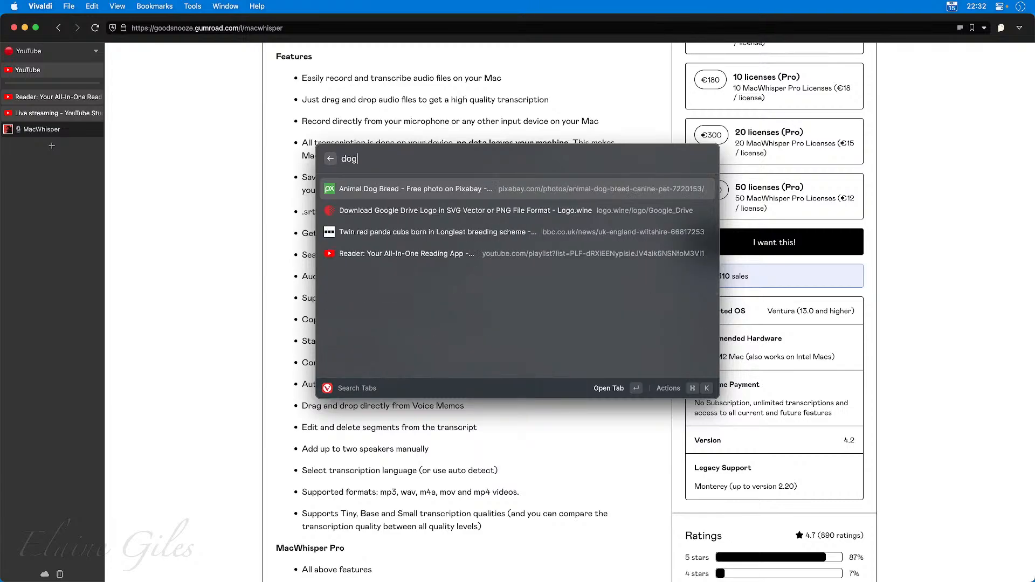
key("Return")
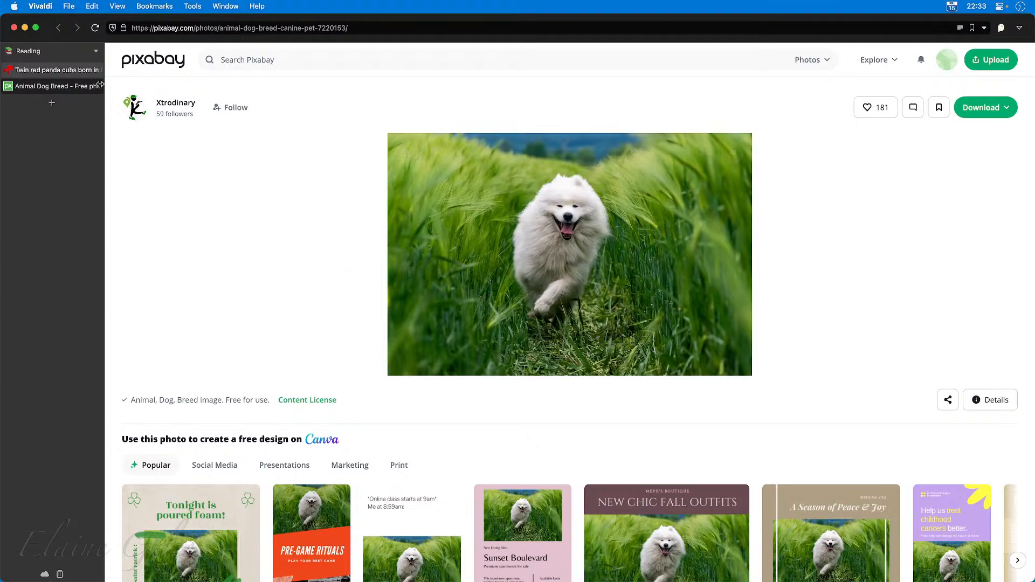
left_click(52, 104)
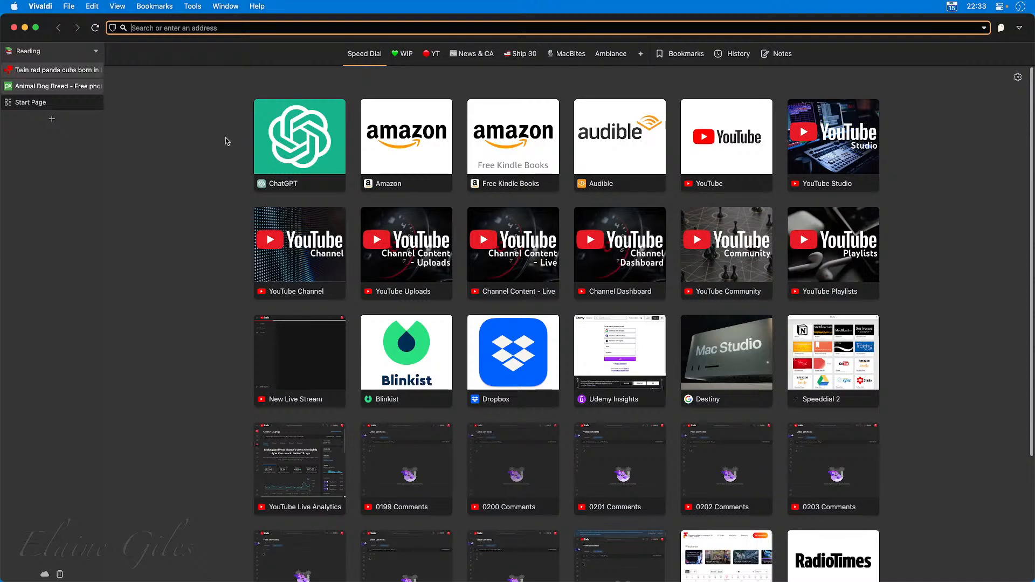
type("http://www.bbc.co.uk/iplayer")
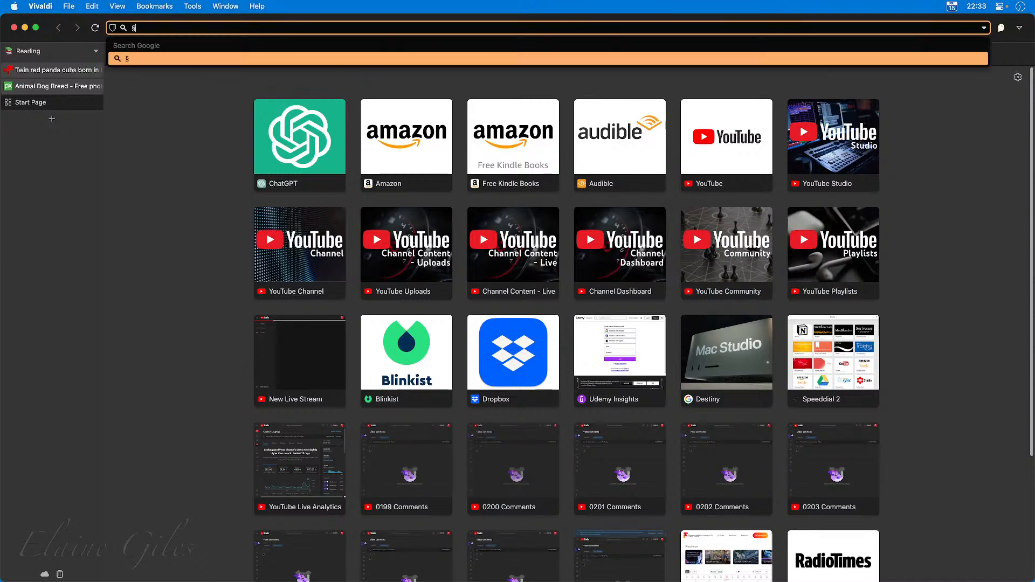
key("Return")
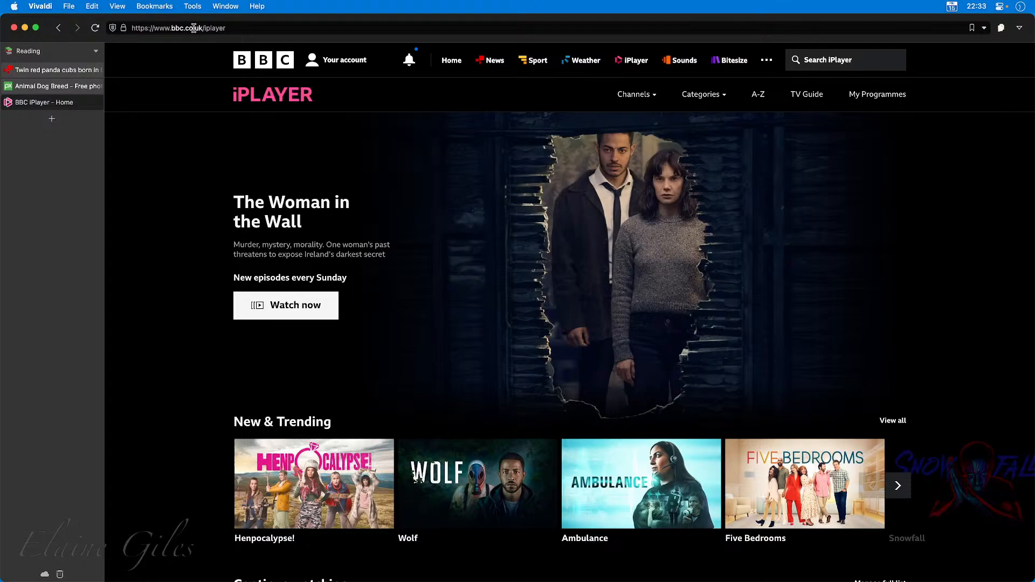
Open a new Start Page tab and go to the Speed Dial 2 bookmarks page
left_click(194, 28)
key("super+t")
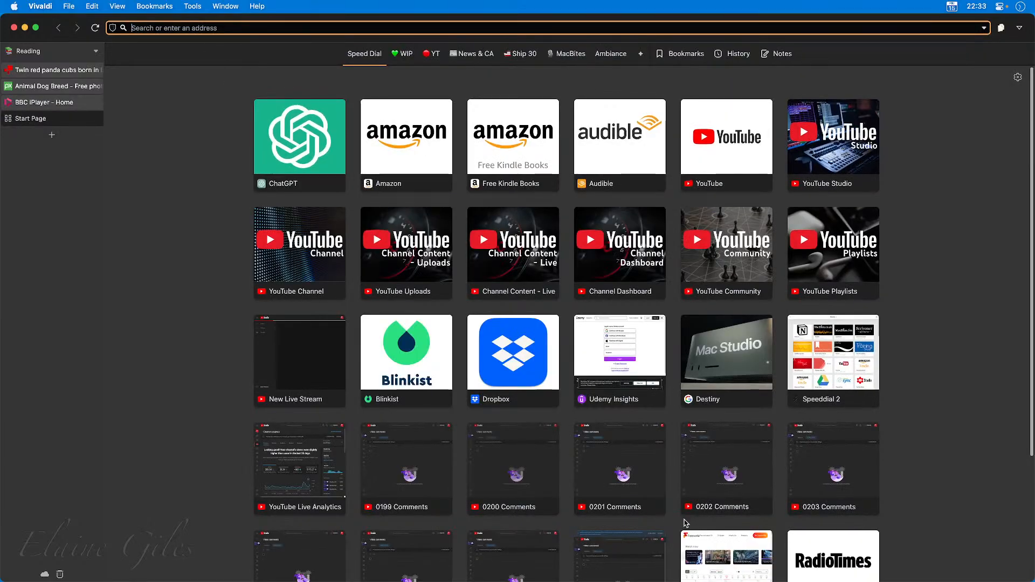
left_click(841, 361)
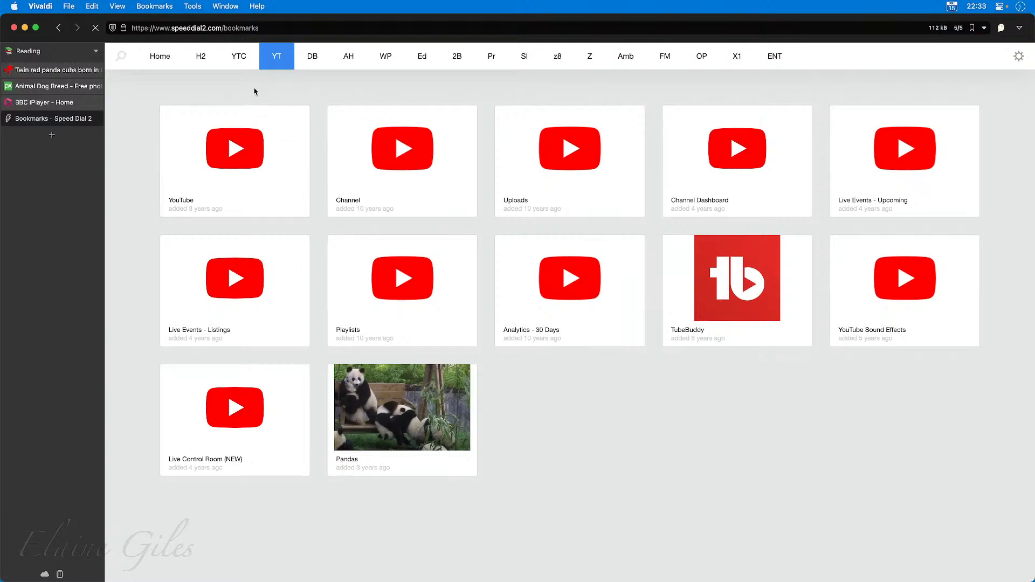
Show Speed Dial 2's Home bookmark group and scroll through its thumbnails
left_click(162, 57)
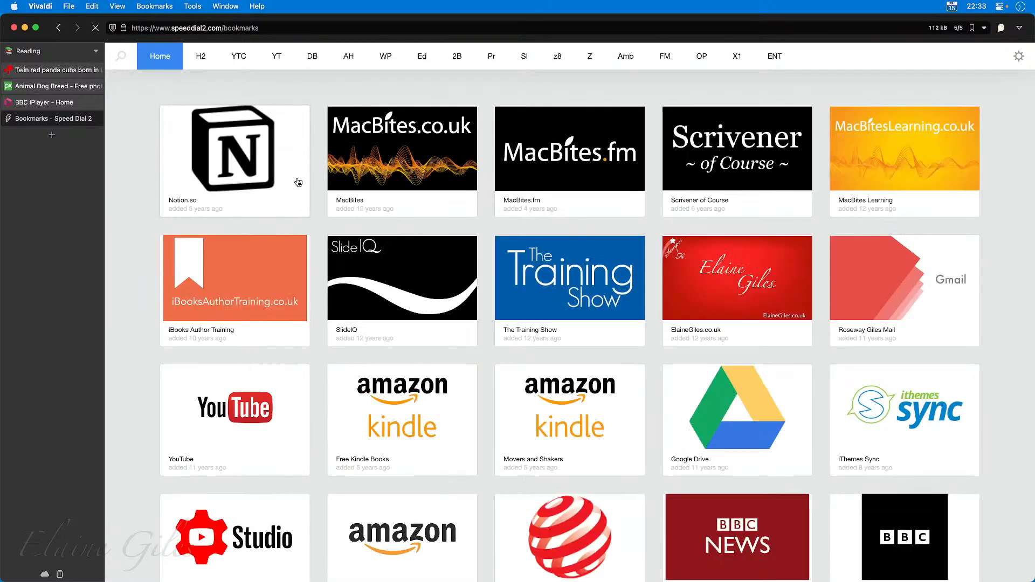
scroll(422, 350, "down", 15)
scroll(422, 350, "down", 12)
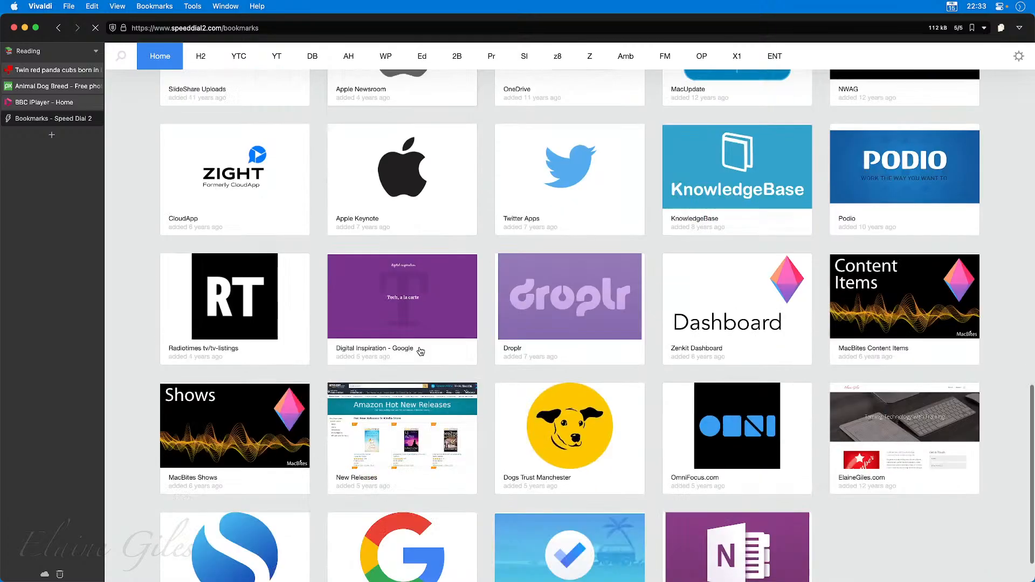
scroll(422, 351, "up", 8)
scroll(420, 351, "up", 20)
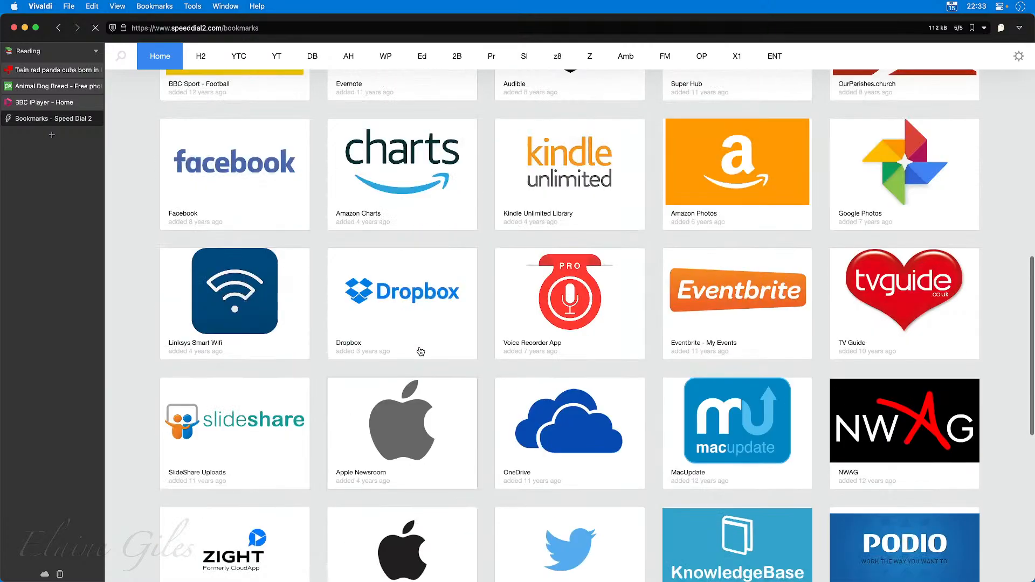
scroll(420, 352, "up", 10)
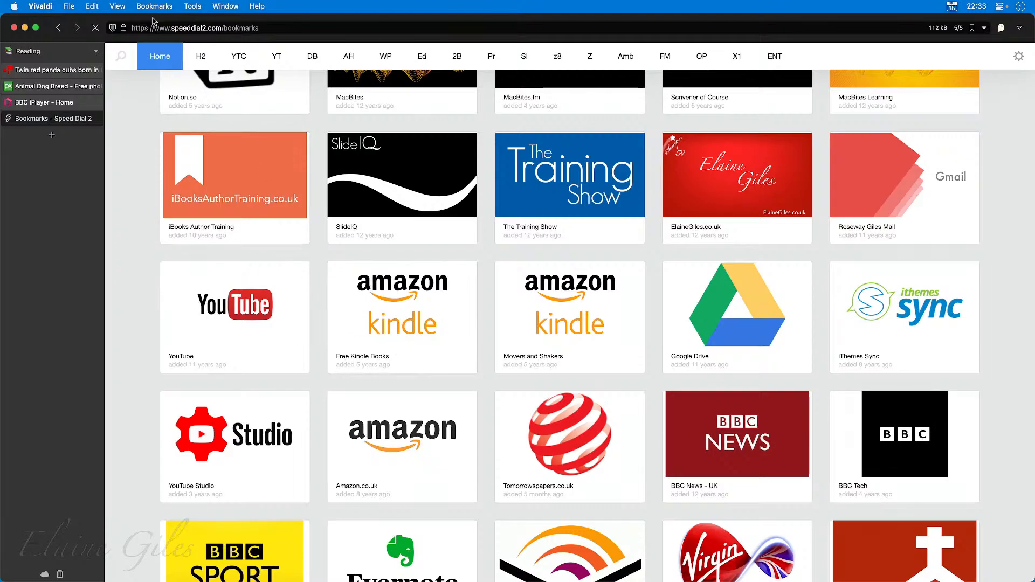
left_click(191, 25)
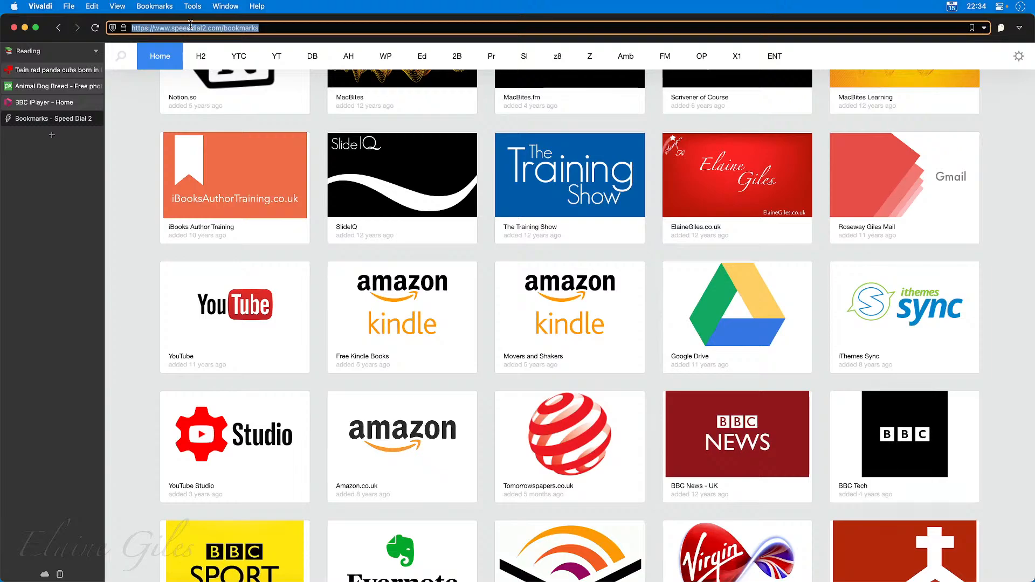
Google 'raycast app' and open the Raycast homepage from the results
type("raycast")
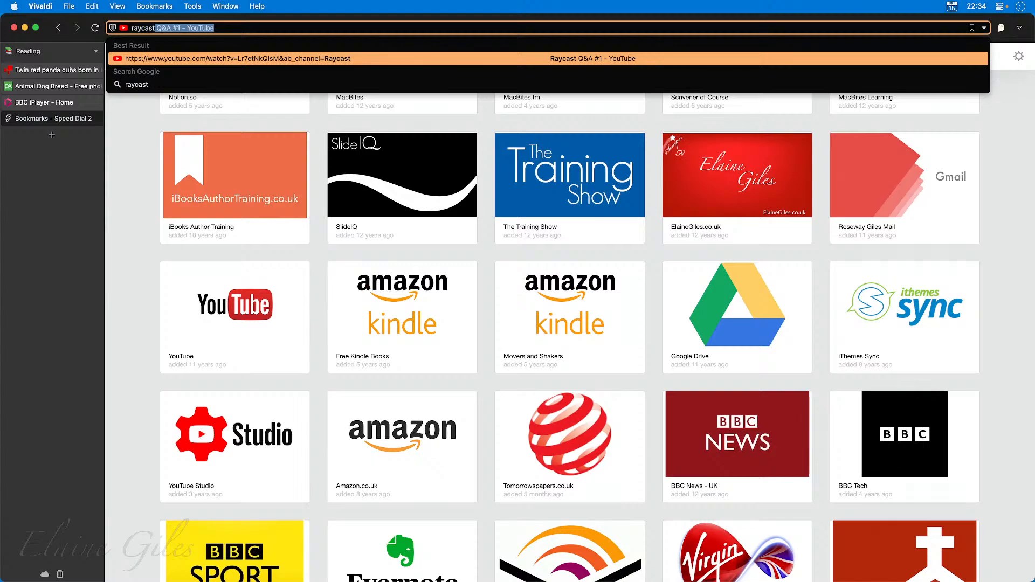
key("BackSpace")
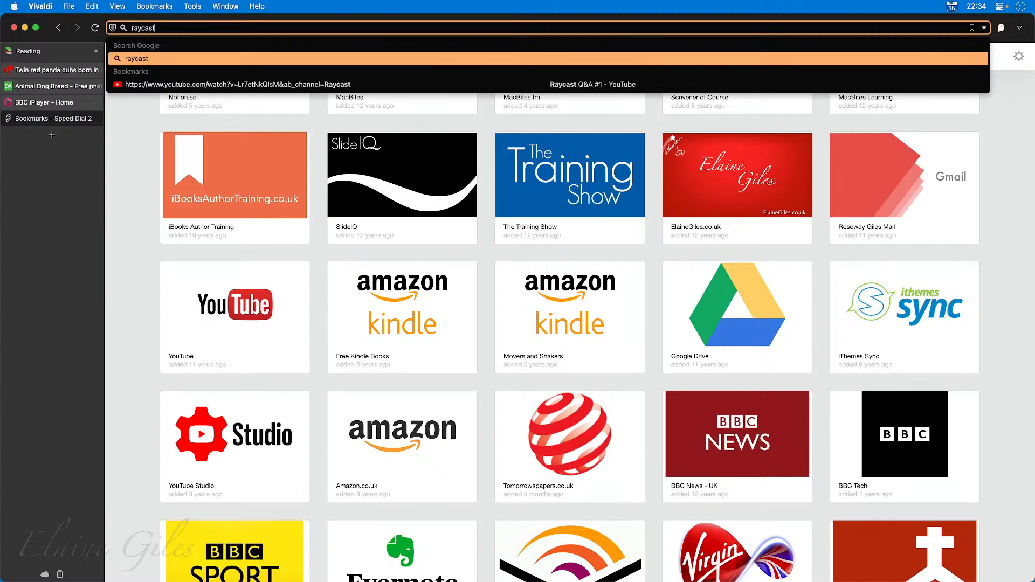
type("app")
key("Return")
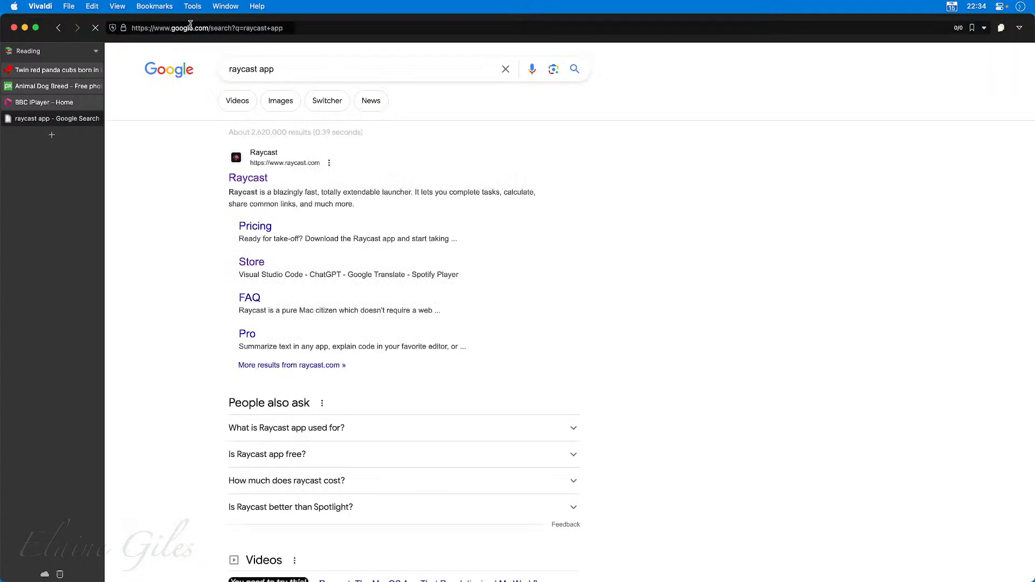
left_click(249, 178)
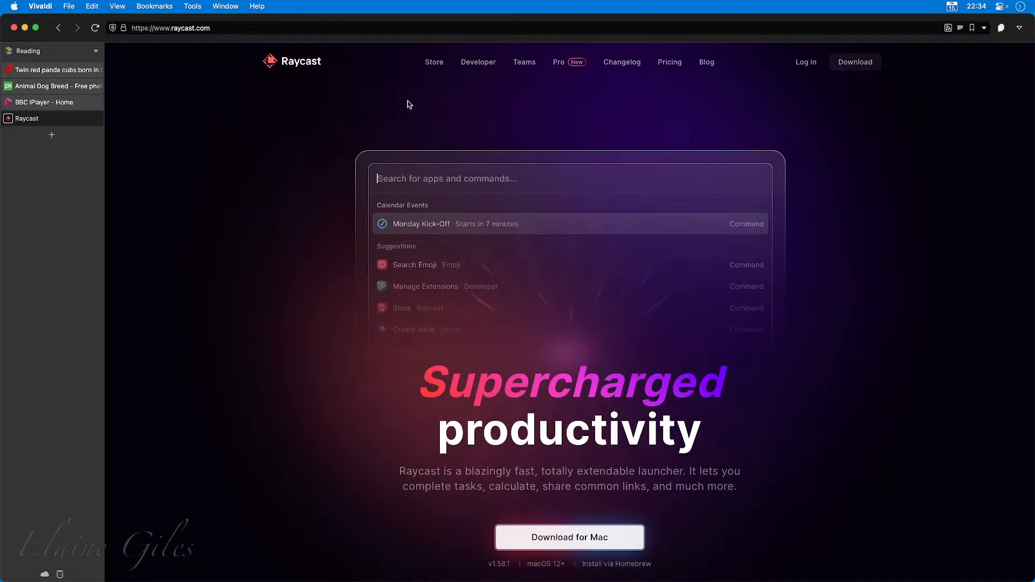
Search the Raycast Store for 'vivaldi' and open the Vivaldi extension page with 579 installs
left_click(435, 63)
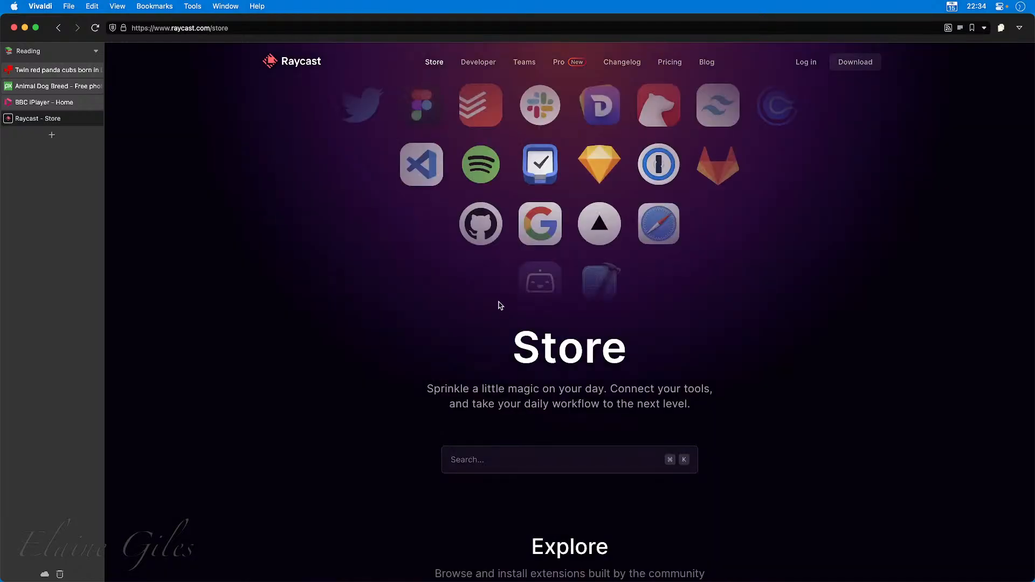
left_click(513, 468)
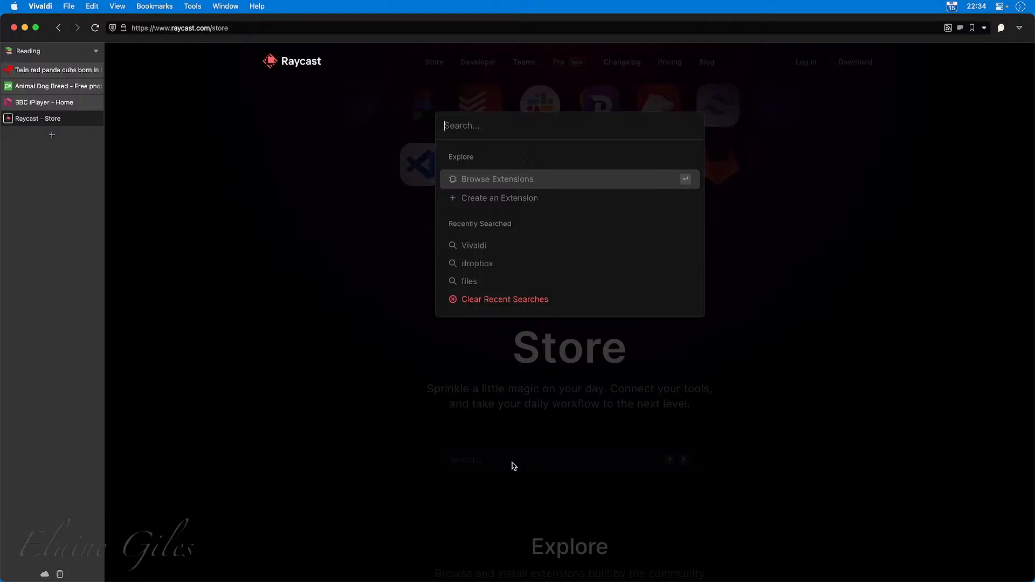
type("vivaldi")
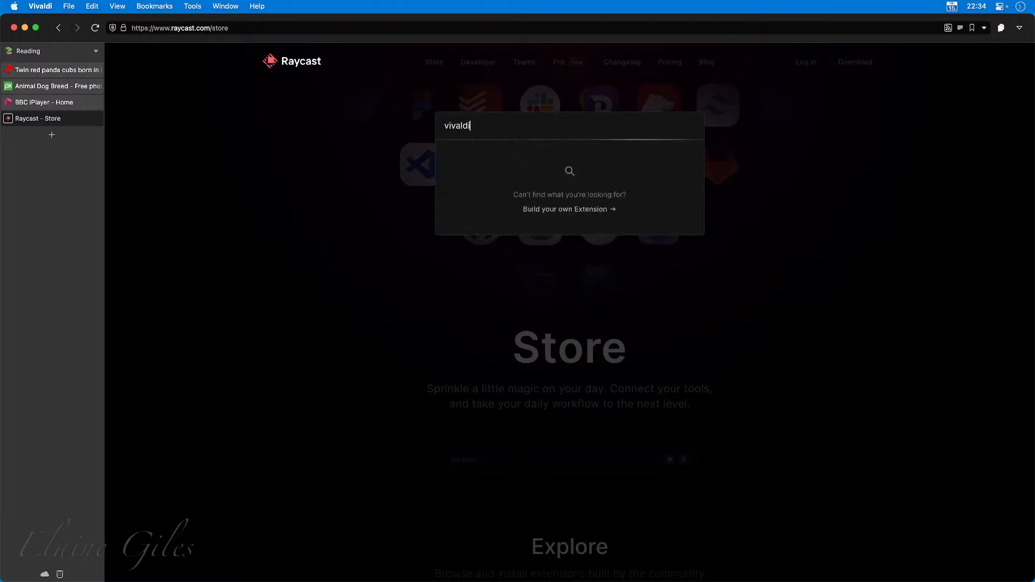
key("Return")
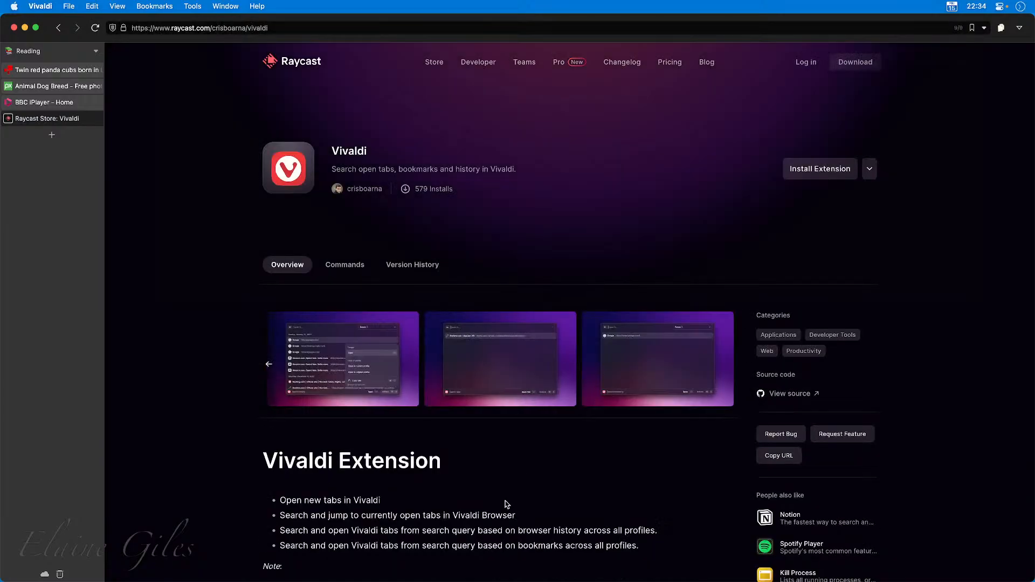
scroll(416, 447, "down", 2)
scroll(416, 447, "down", 2)
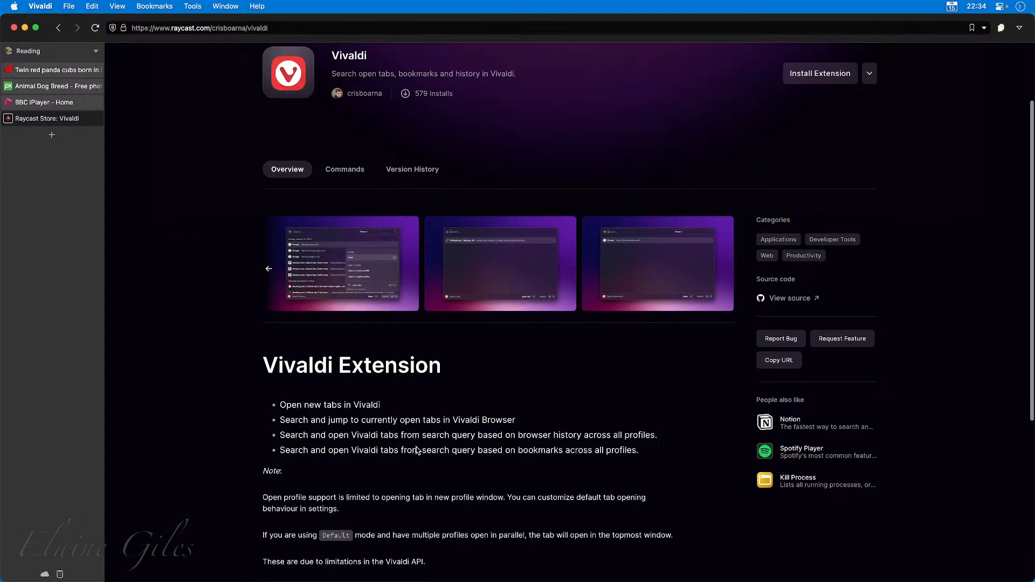
scroll(416, 447, "up", 4)
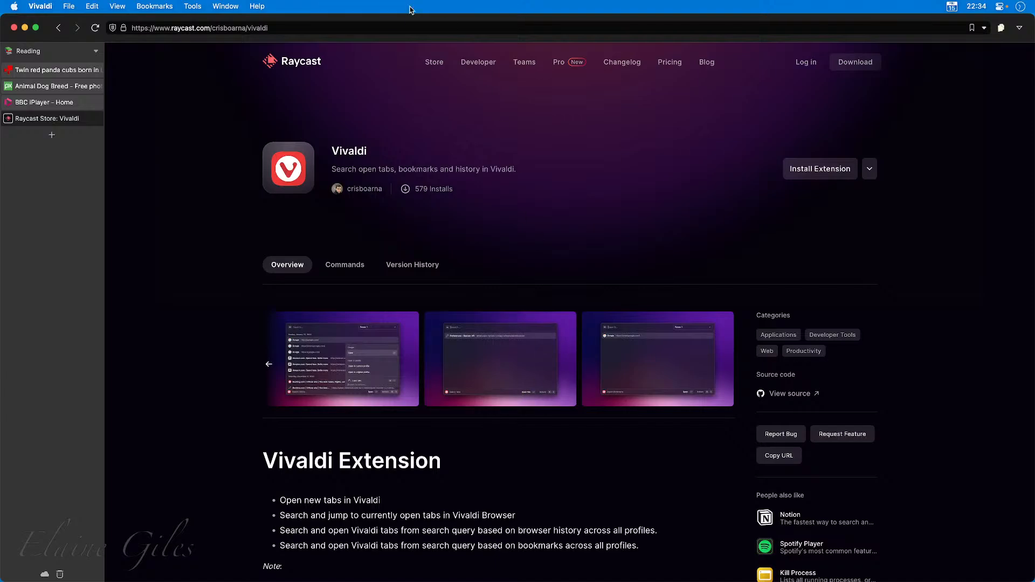
left_click(433, 63)
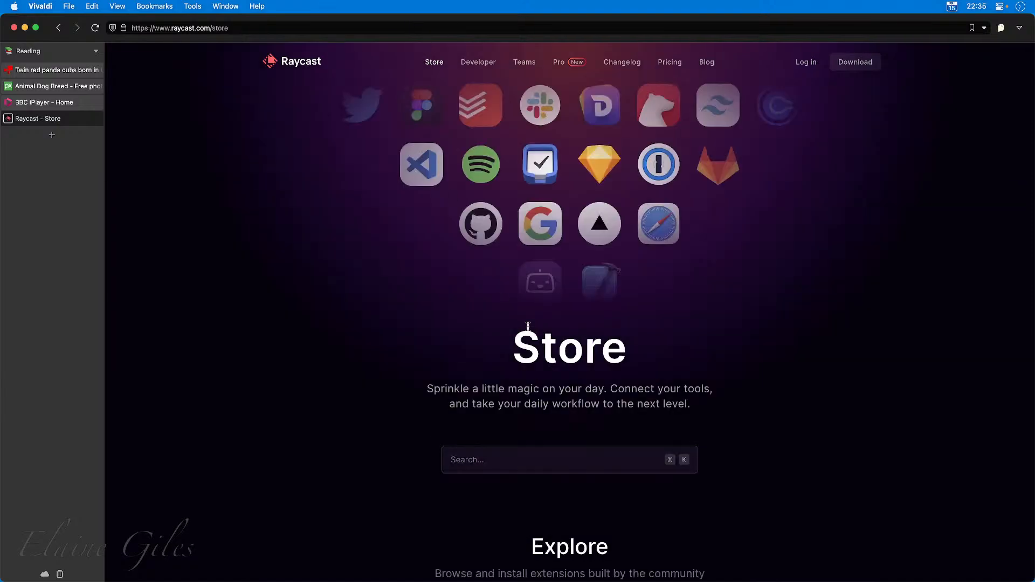
left_click(495, 460)
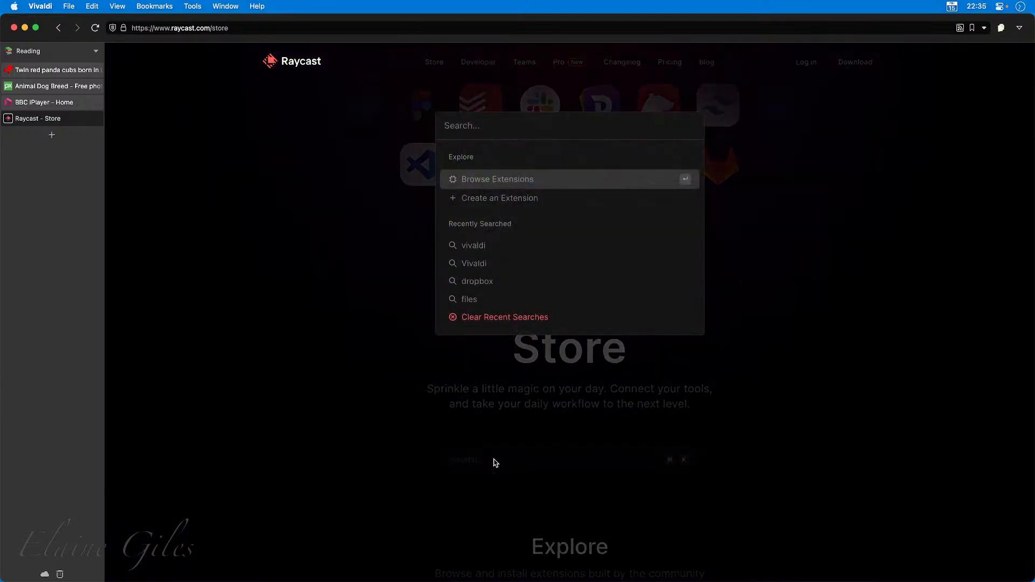
type("chrome")
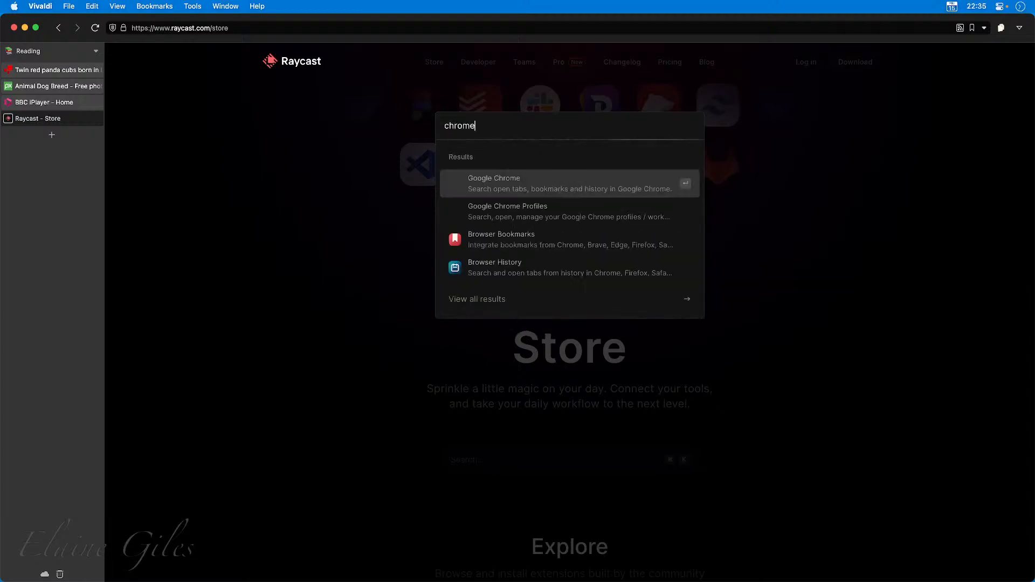
key("Return")
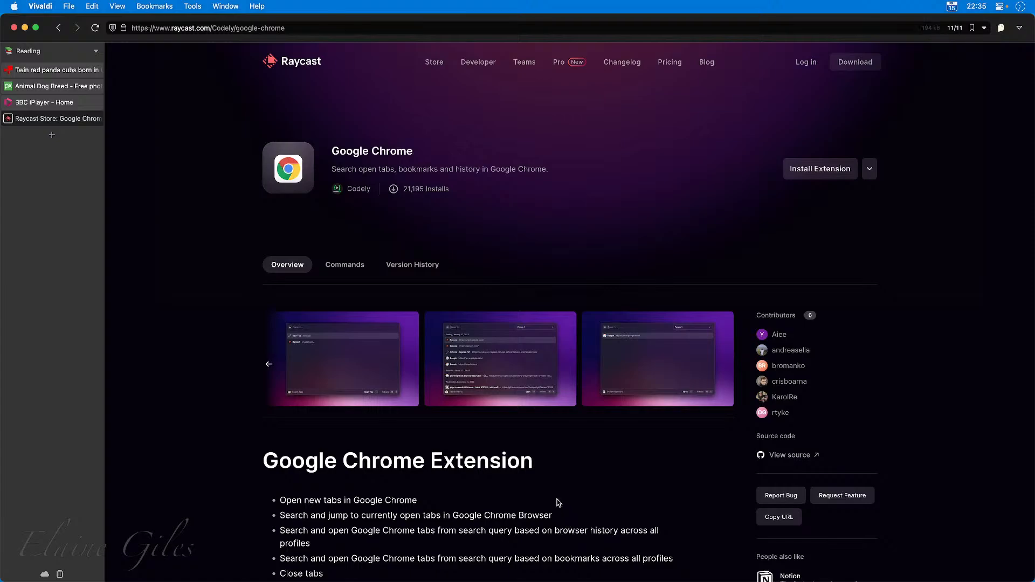
scroll(559, 501, "down", 5)
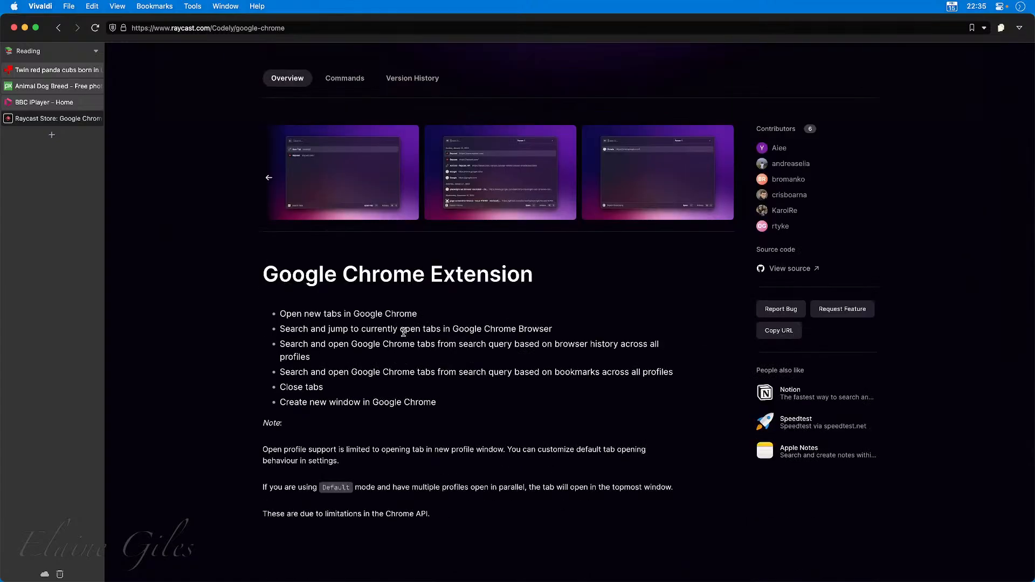
left_click_drag(574, 331, 279, 330)
scroll(432, 422, "up", 4)
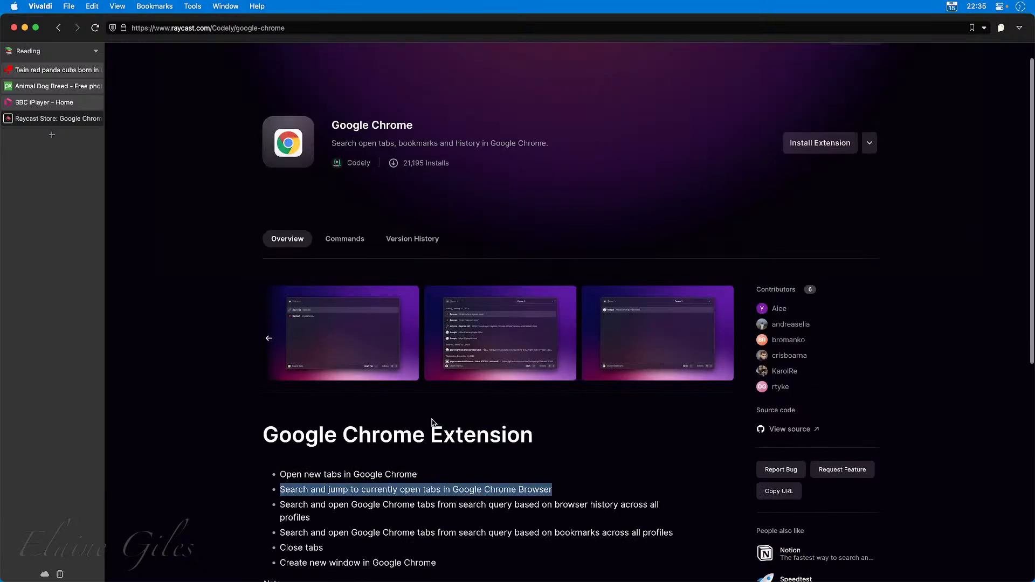
left_click(413, 408)
key("super+[")
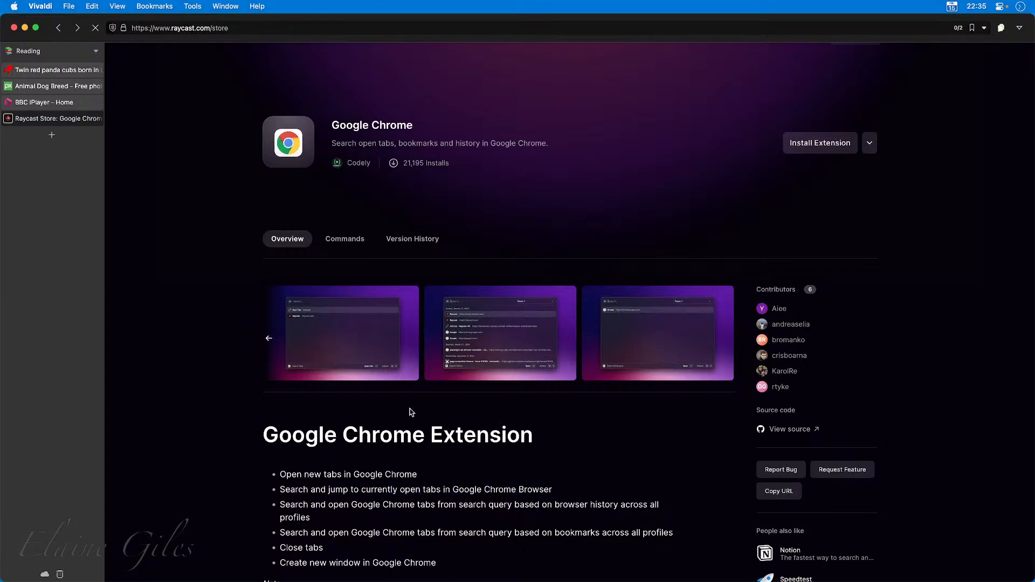
left_click(473, 461)
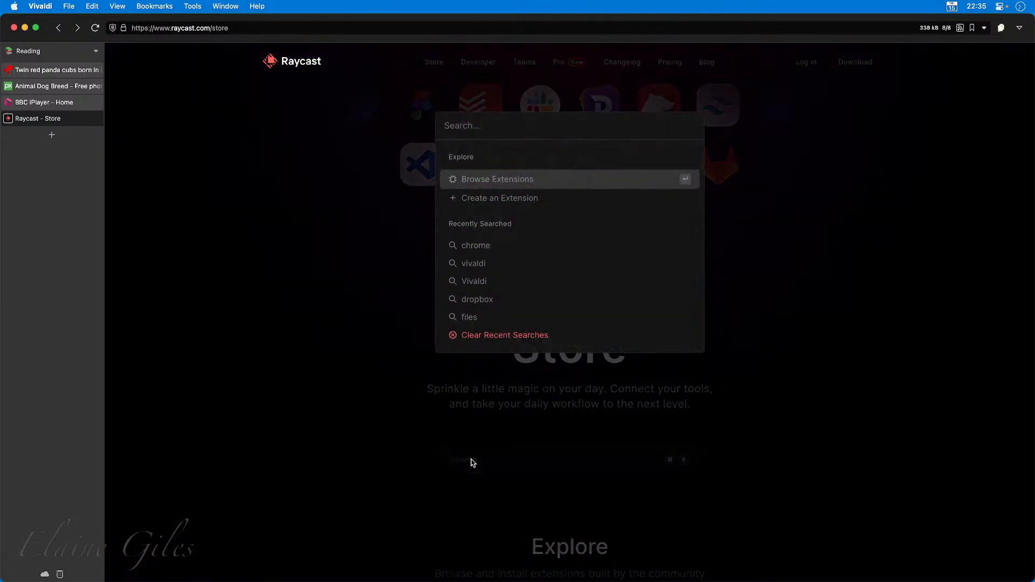
type("browser")
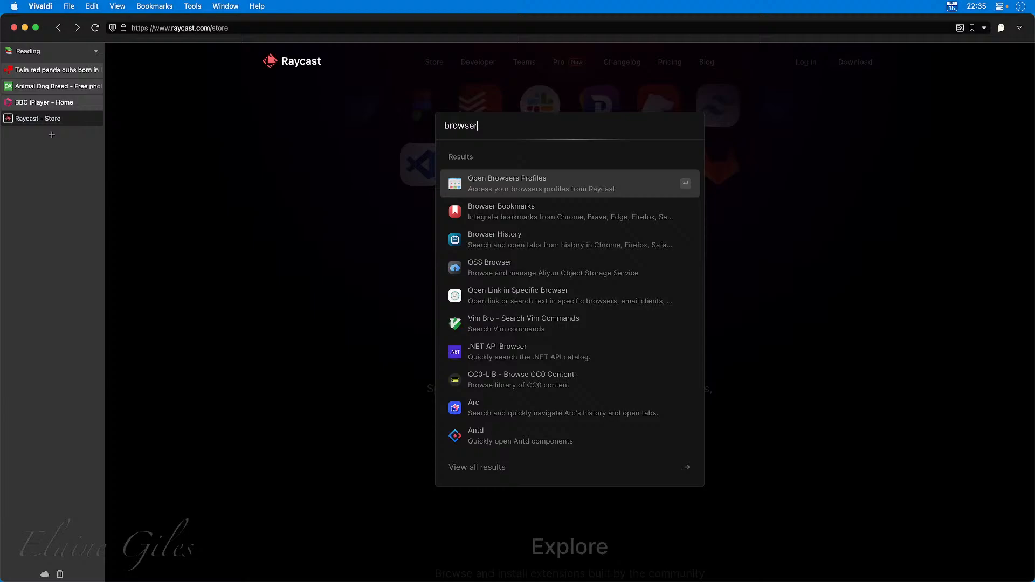
key("Return")
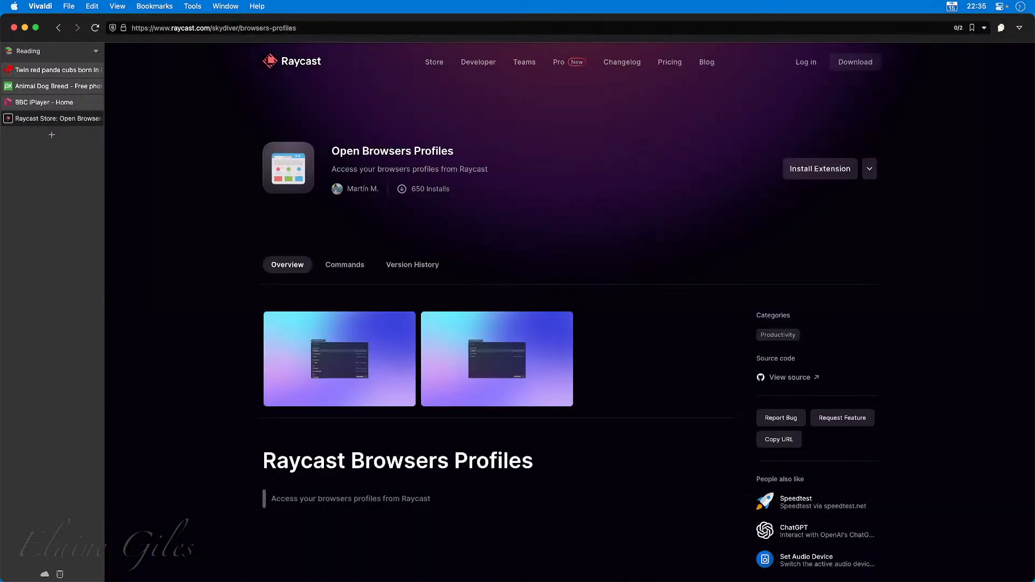
key("super+bracketleft")
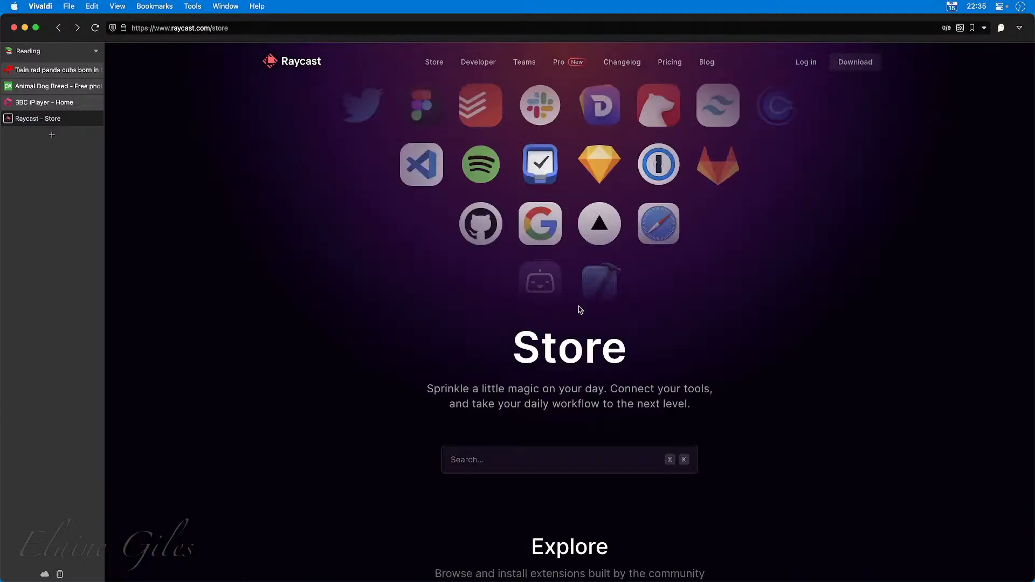
Search the Store for 'browser tab' and view all 5 results, from Arc to Yandex Music
scroll(488, 467, "down", 2)
left_click(480, 407)
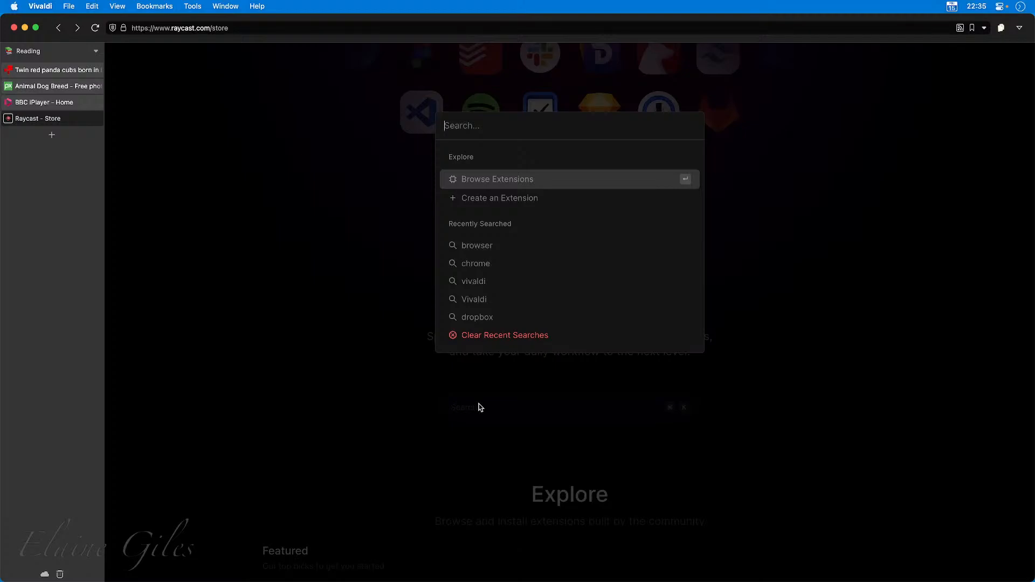
type("browser ta")
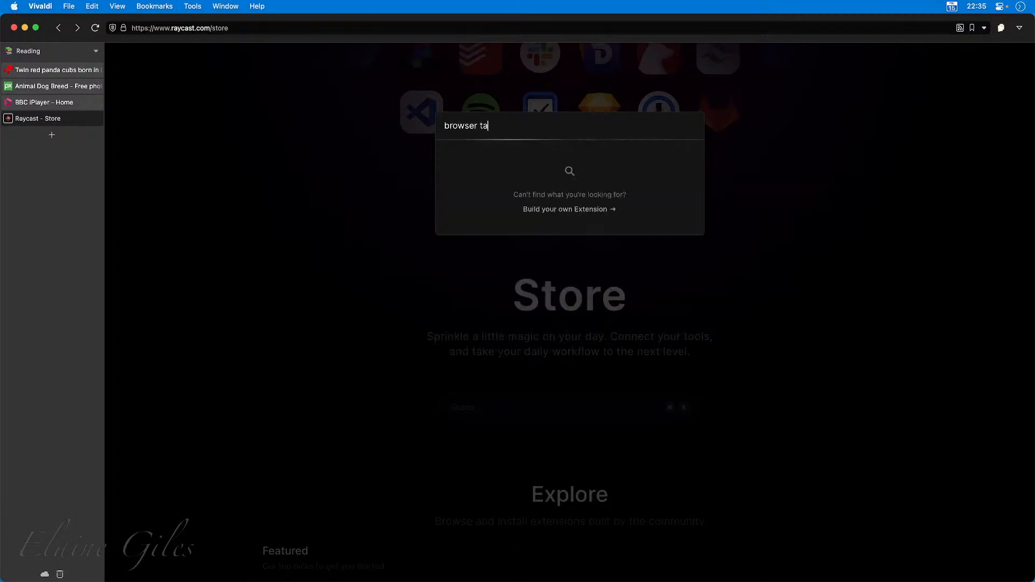
type("s")
type("b")
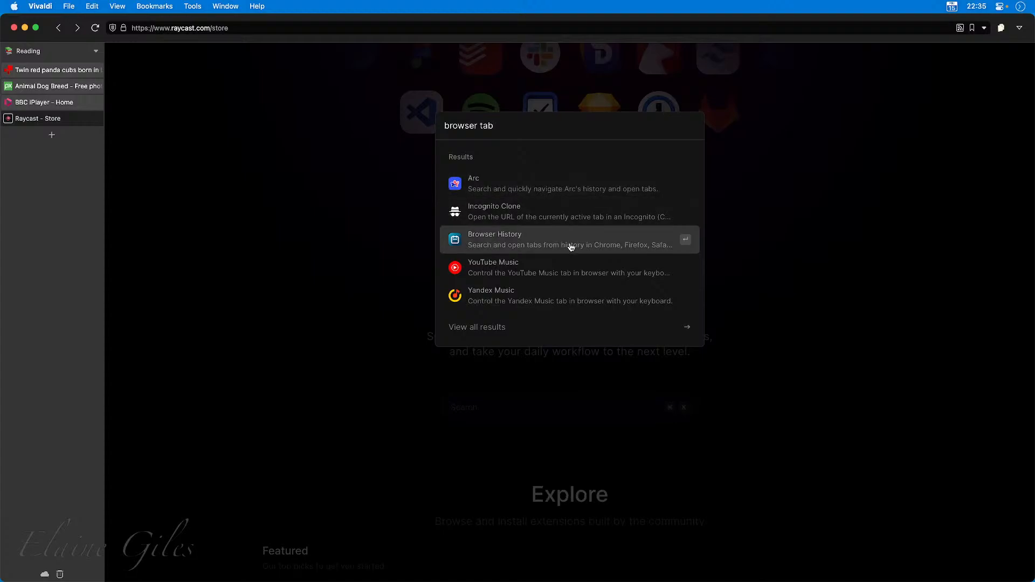
left_click(493, 330)
scroll(601, 388, "down", 6)
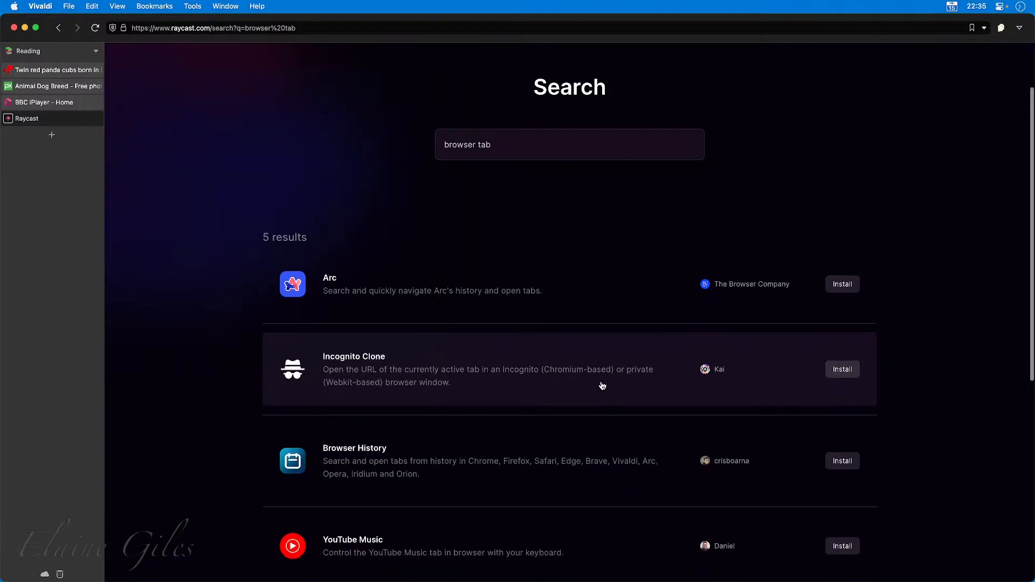
scroll(602, 386, "up", 10)
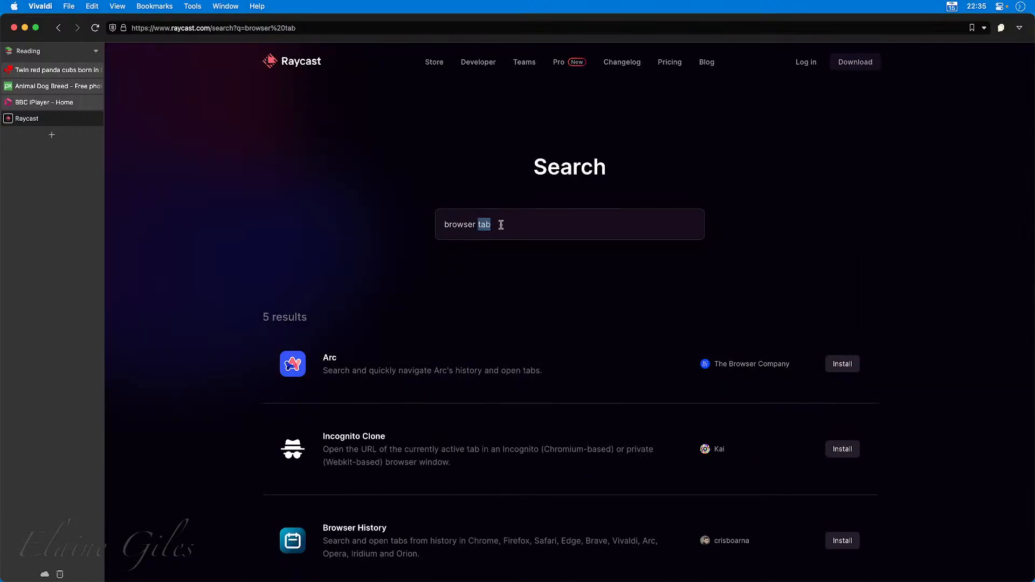
Replace the query with 'safari', then with 'vivaldi', to list Vivaldi, Browser Bookmarks and Browser History
triple_click(501, 225)
type("safari")
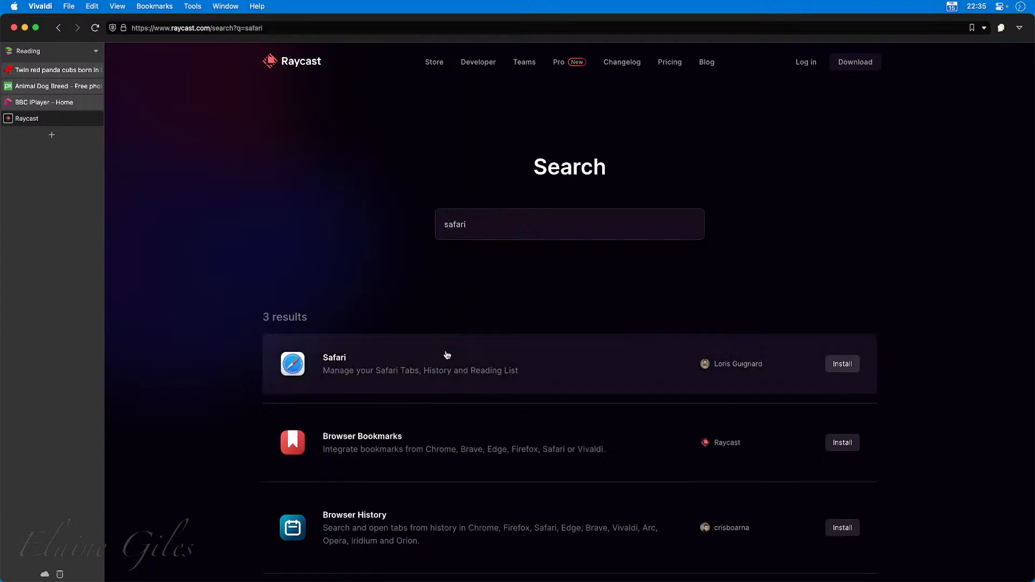
scroll(502, 397, "down", 2)
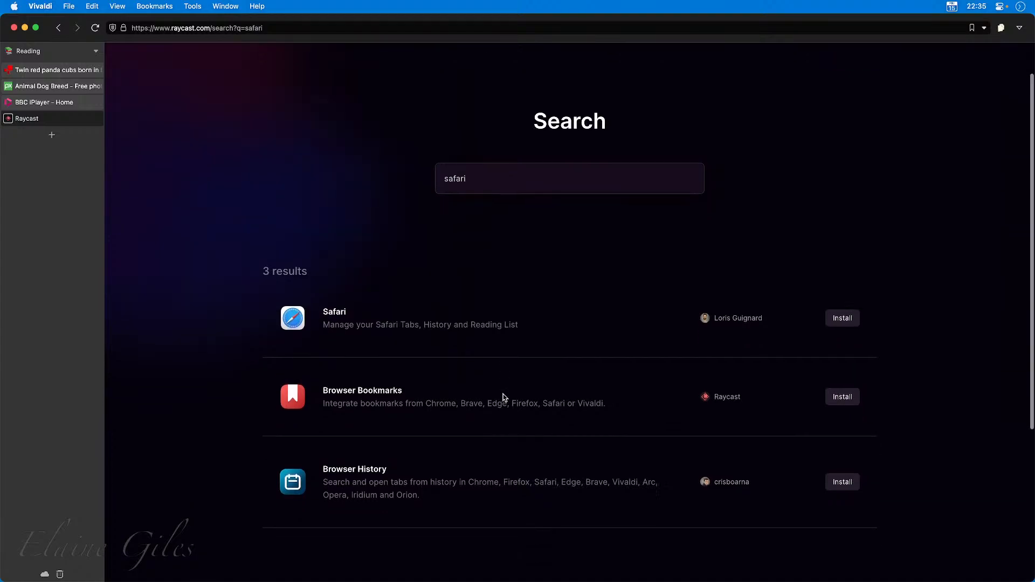
double_click(479, 178)
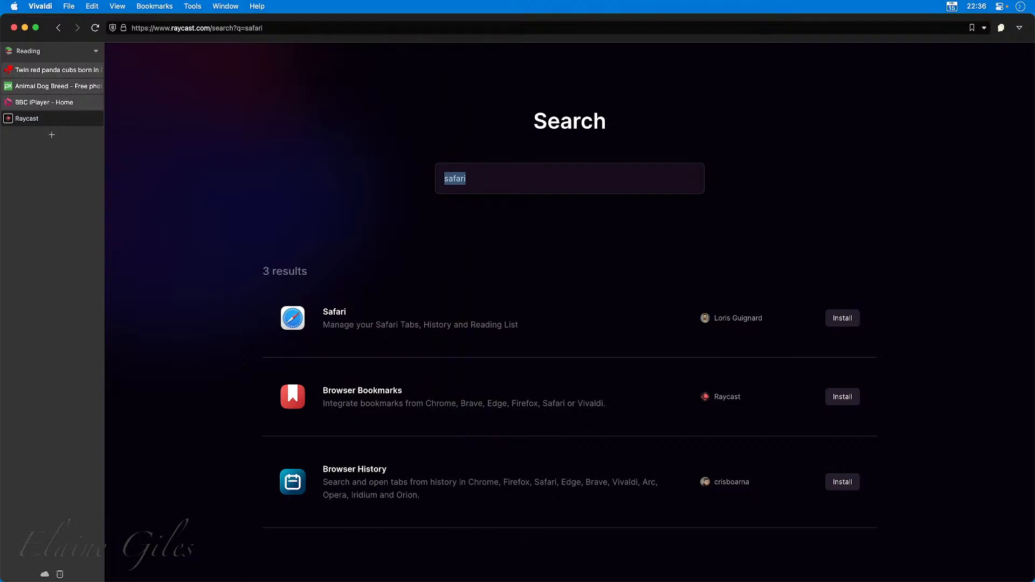
type("vivaldi")
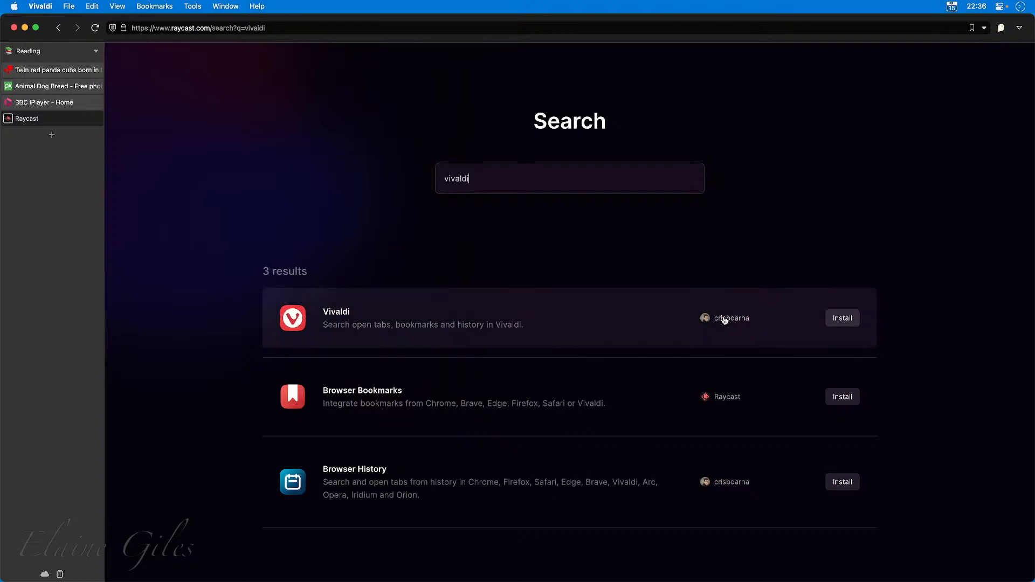
Open the Vivaldi extension author's profile and scroll through its 7 extensions and 4 contributions
left_click(727, 321)
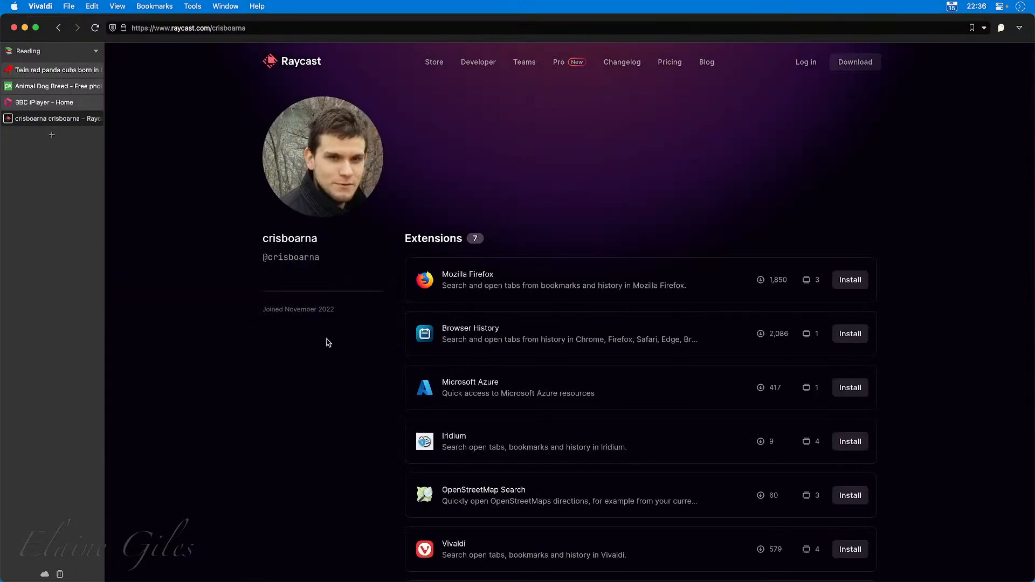
scroll(678, 322, "down", 5)
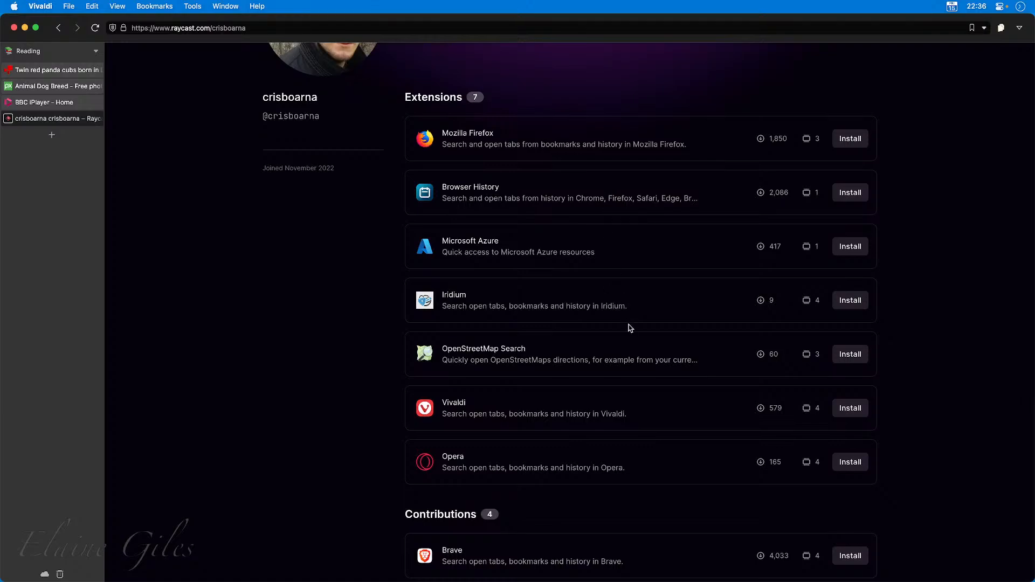
scroll(635, 312, "down", 1)
scroll(634, 312, "down", 1)
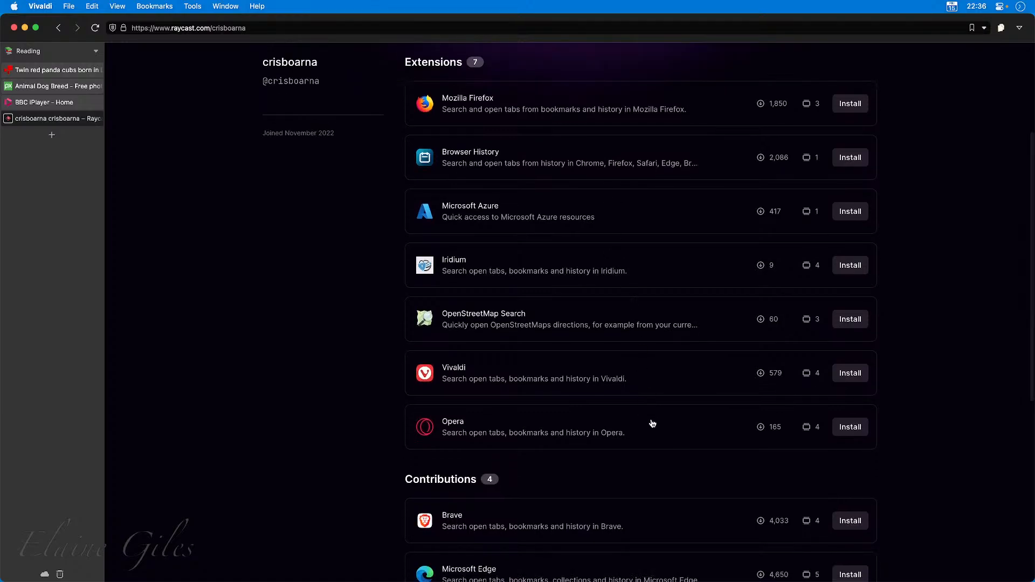
scroll(652, 415, "down", 10)
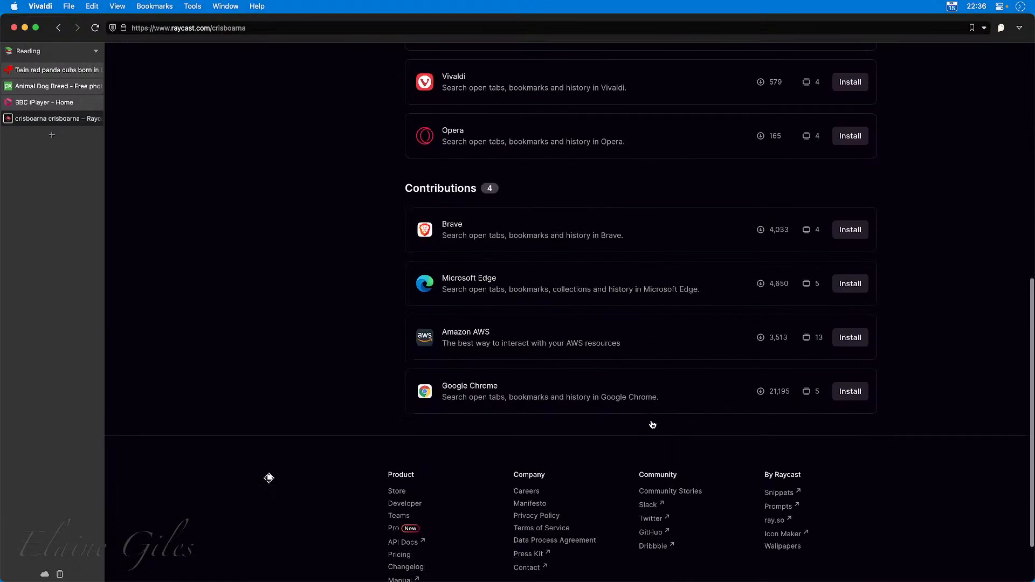
scroll(656, 415, "up", 15)
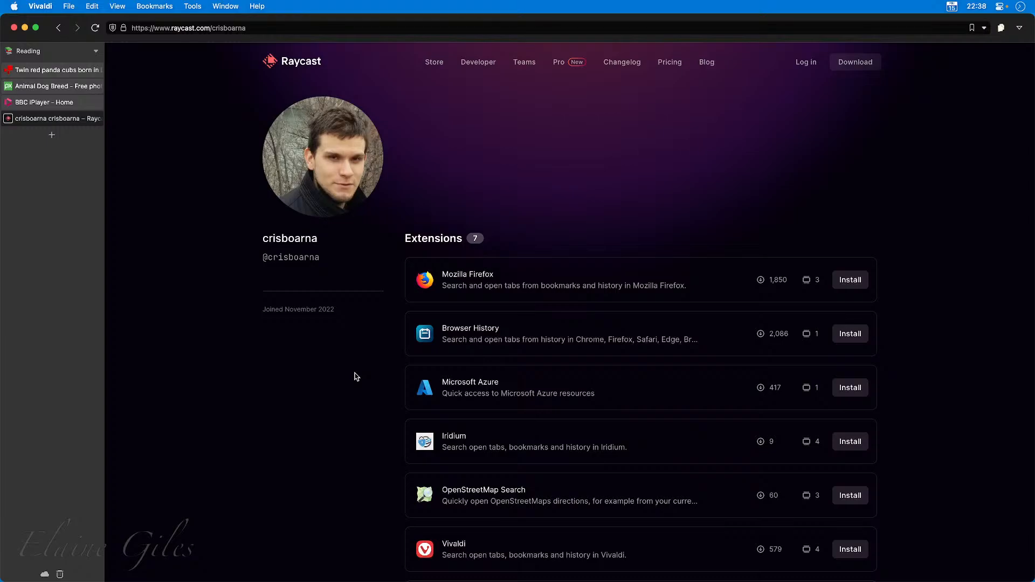
left_click(56, 50)
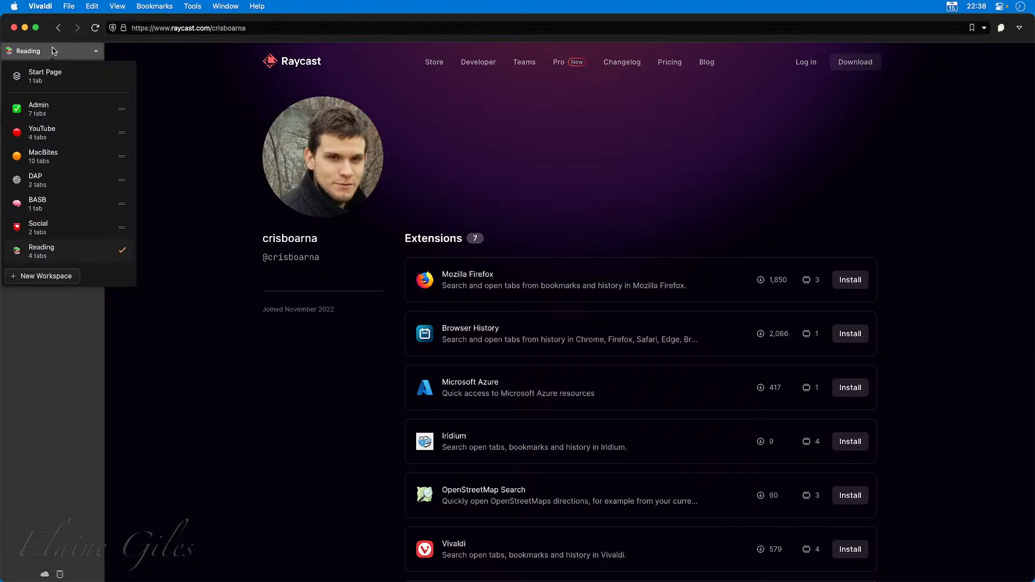
left_click(195, 90)
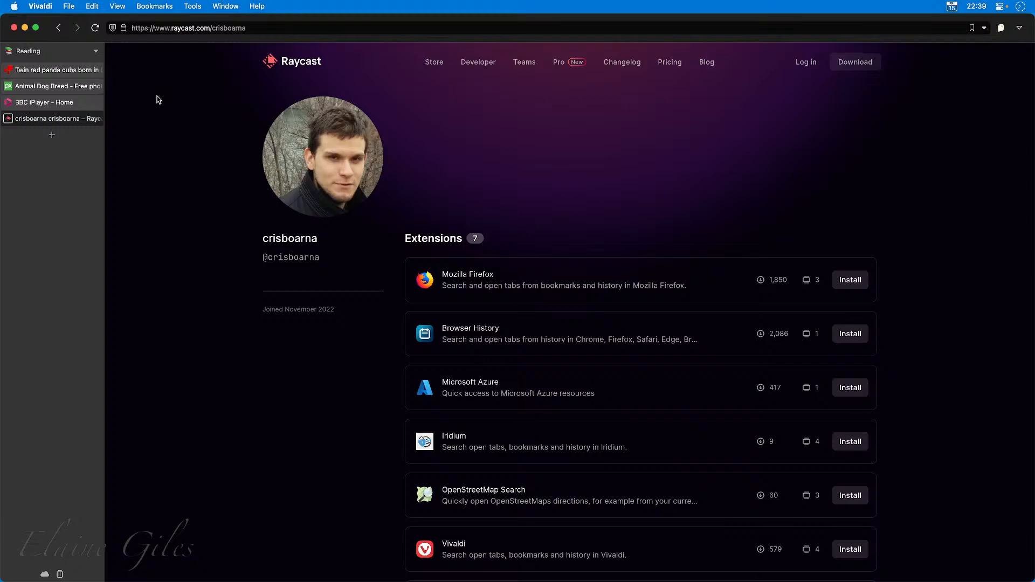
Launch ForkLift from Raycast with 'fork' and show its Favorites menu
key("alt+space")
type("fork")
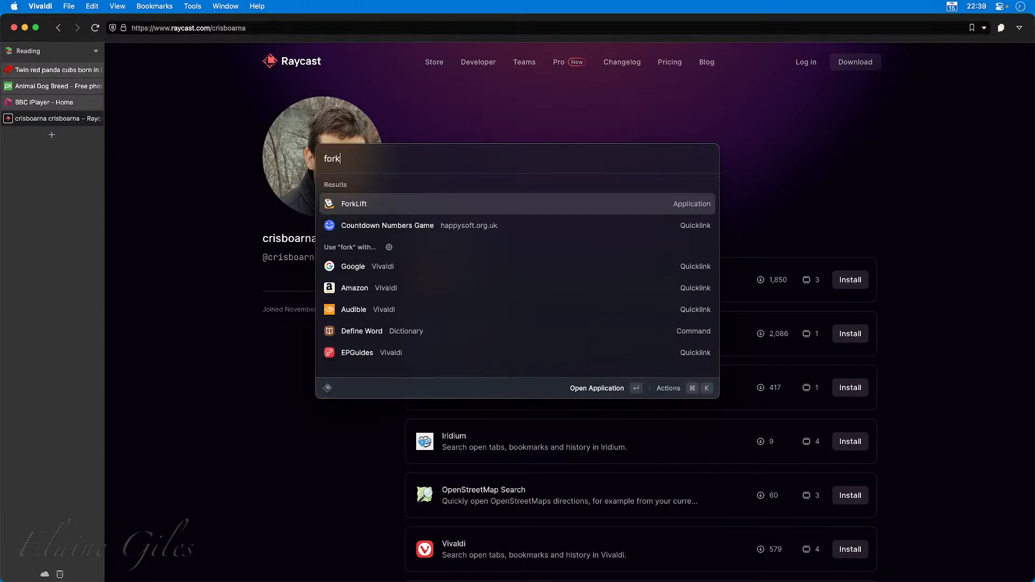
key("Return")
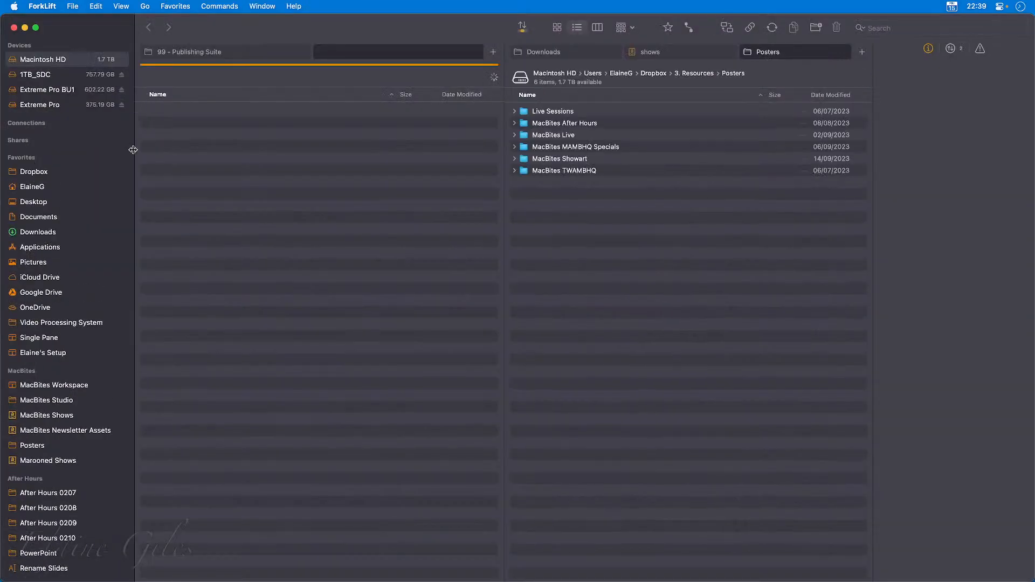
left_click(173, 6)
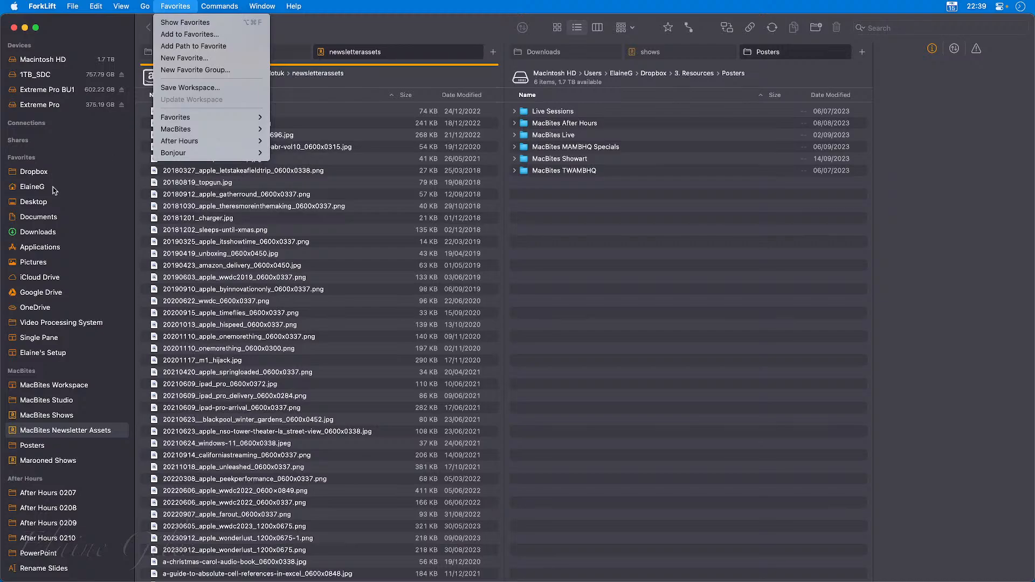
Create a new favorites group named DEMO, collapsing the Favorites, MacBites and After Hours groups
left_click(196, 69)
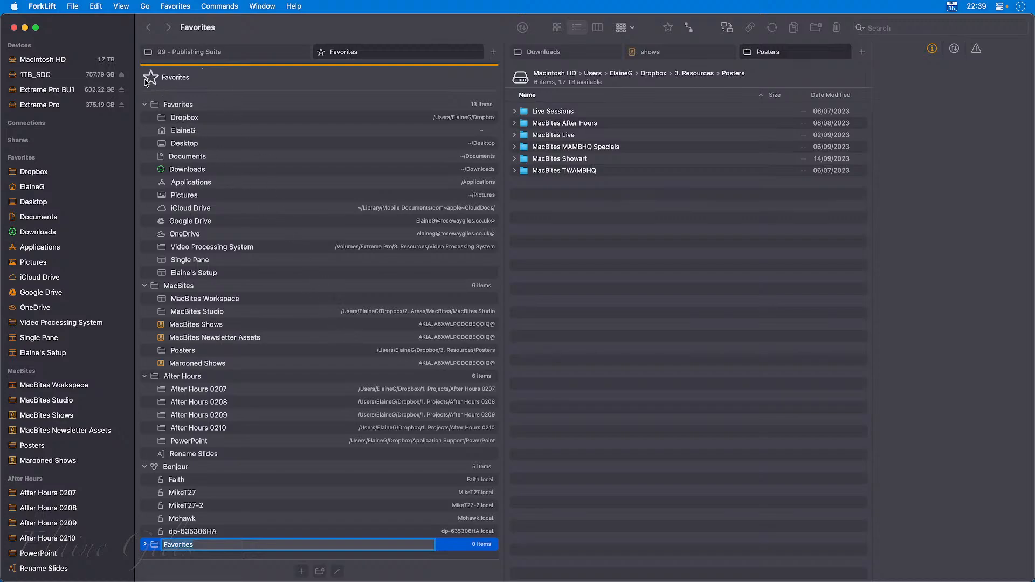
left_click(145, 106)
left_click(145, 118)
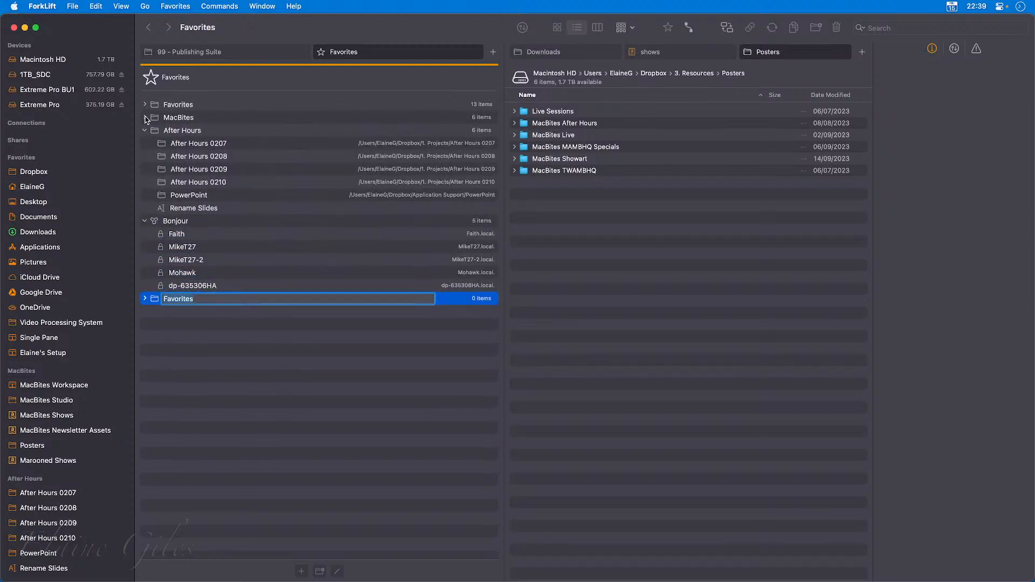
left_click(144, 131)
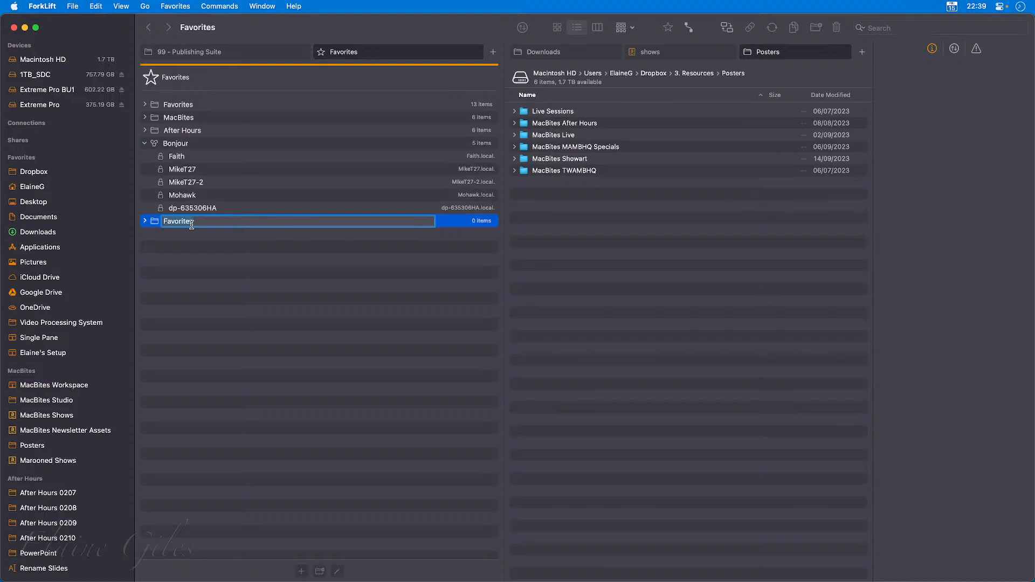
type("DEMO")
key("Return")
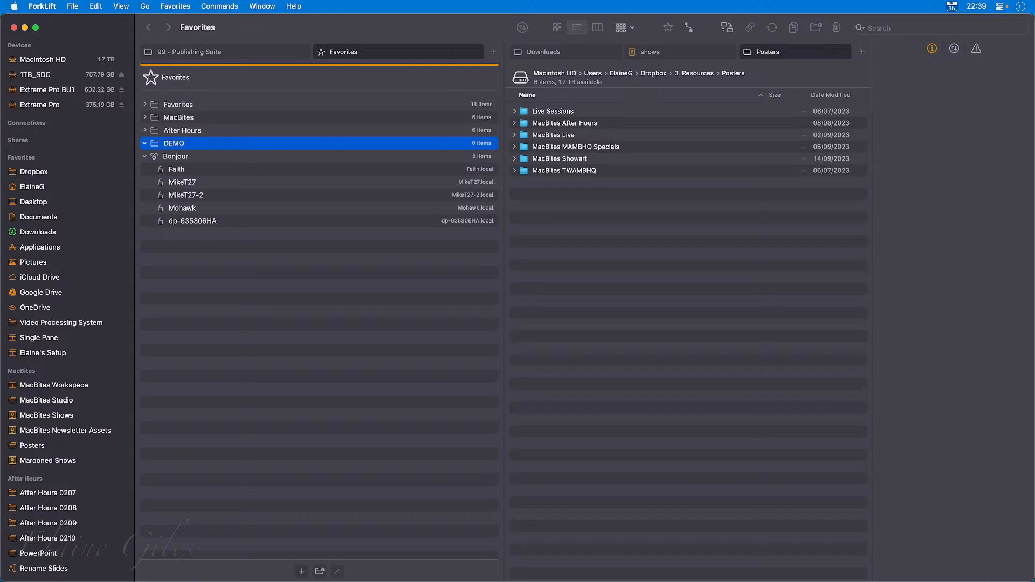
Drag the DEMO group up so it sits below Favorites and above MacBites
left_click(146, 157)
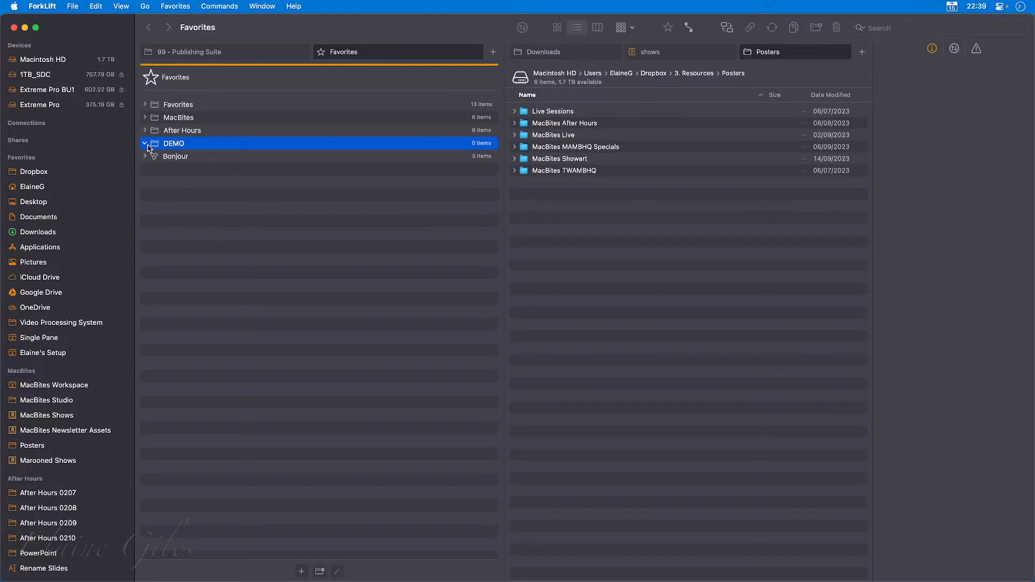
scroll(74, 257, "down", 2)
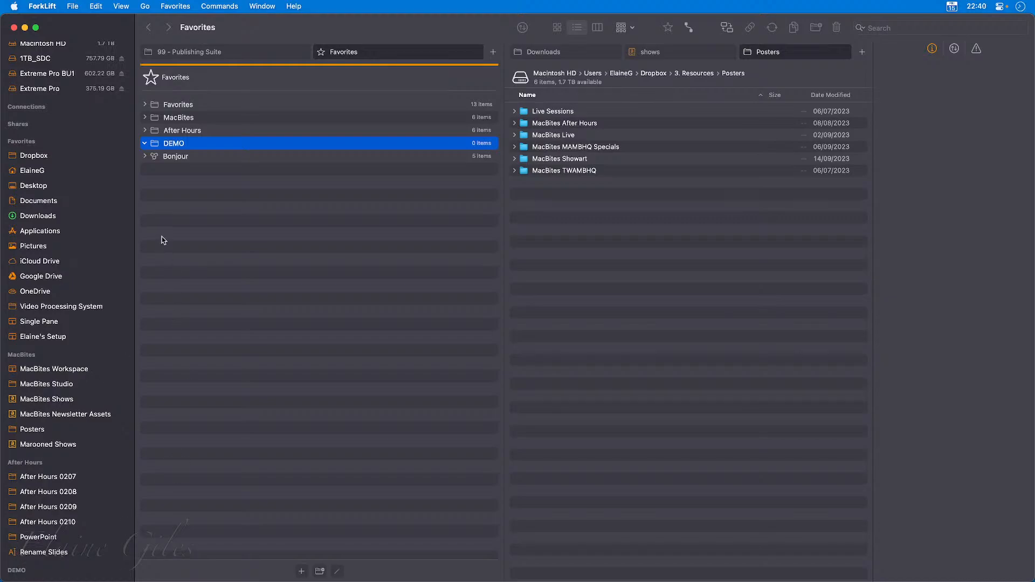
left_click_drag(178, 147, 153, 119)
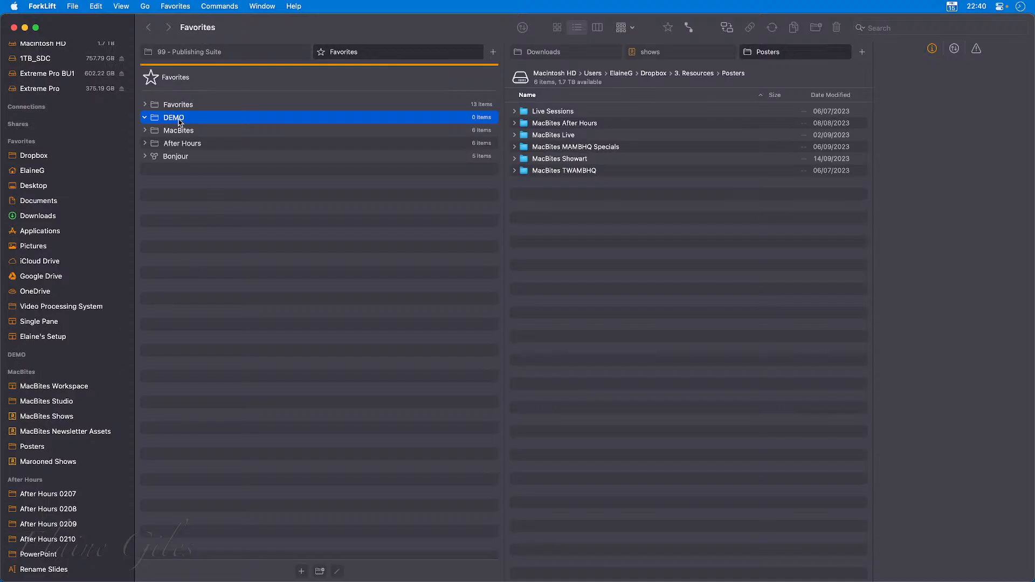
Show the shows folder in the right pane and add it as a MacBites Shows favorite in group DEMO
left_click(667, 53)
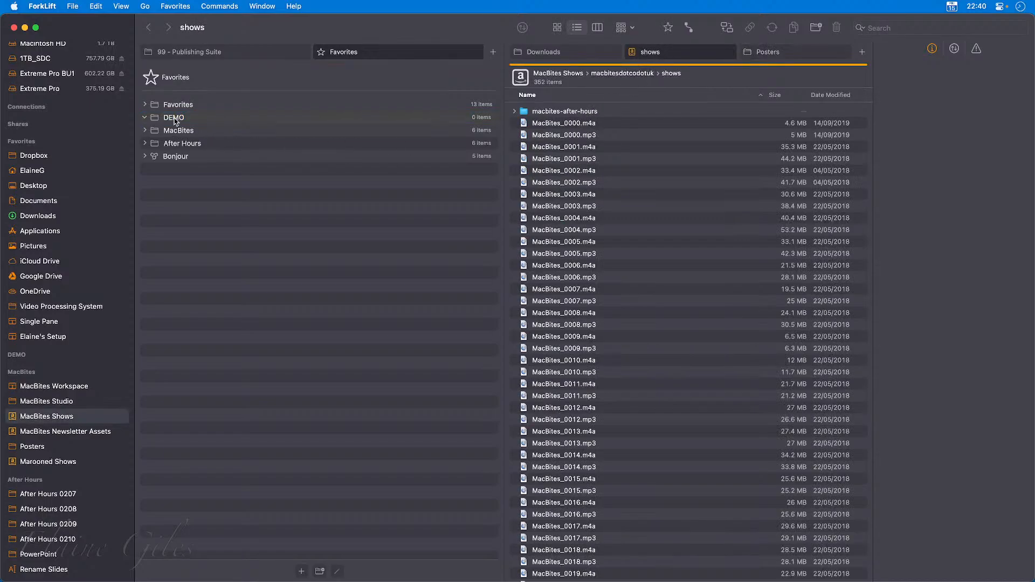
left_click(176, 5)
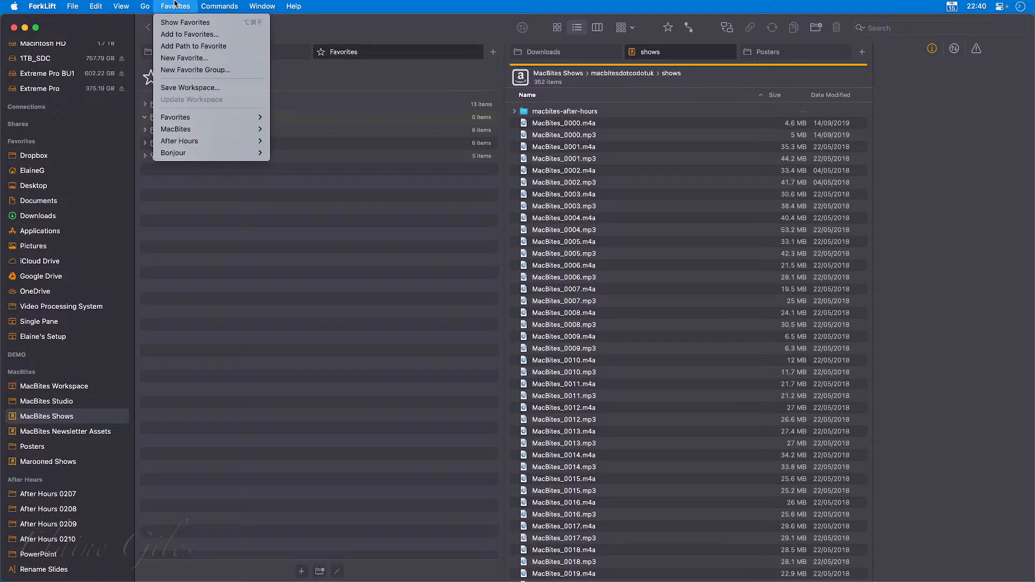
left_click(186, 34)
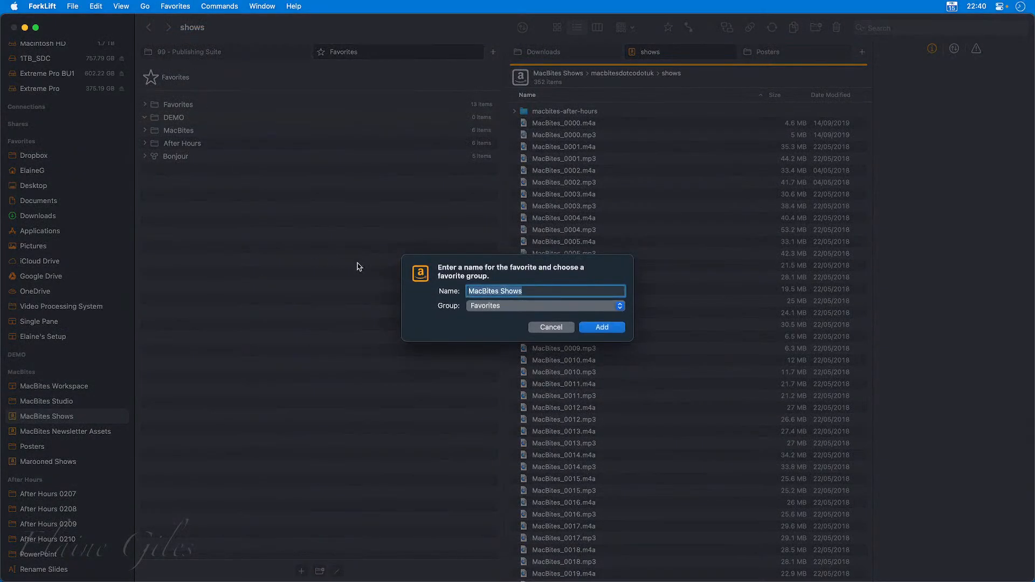
left_click(513, 309)
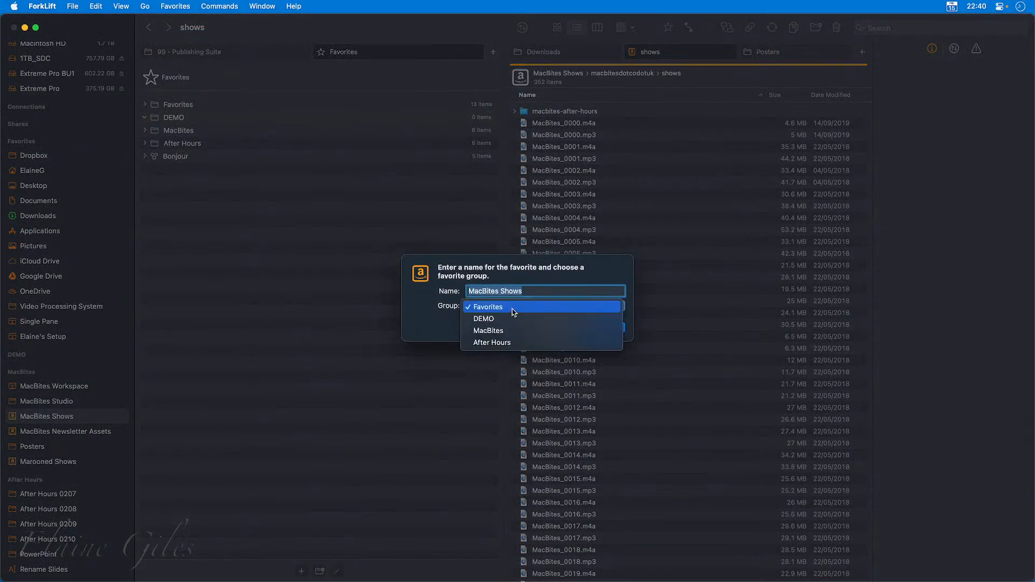
left_click(513, 319)
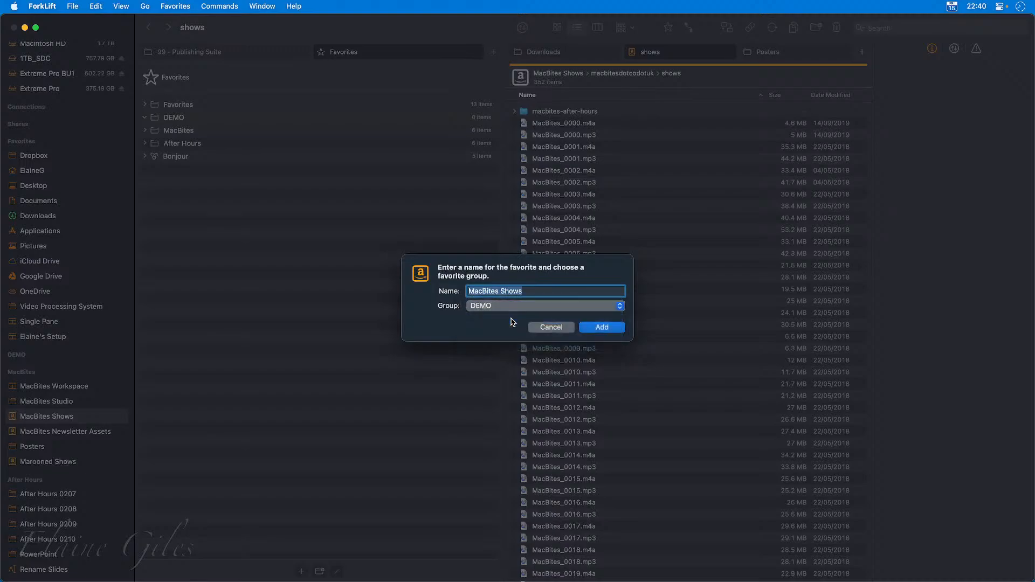
left_click(607, 331)
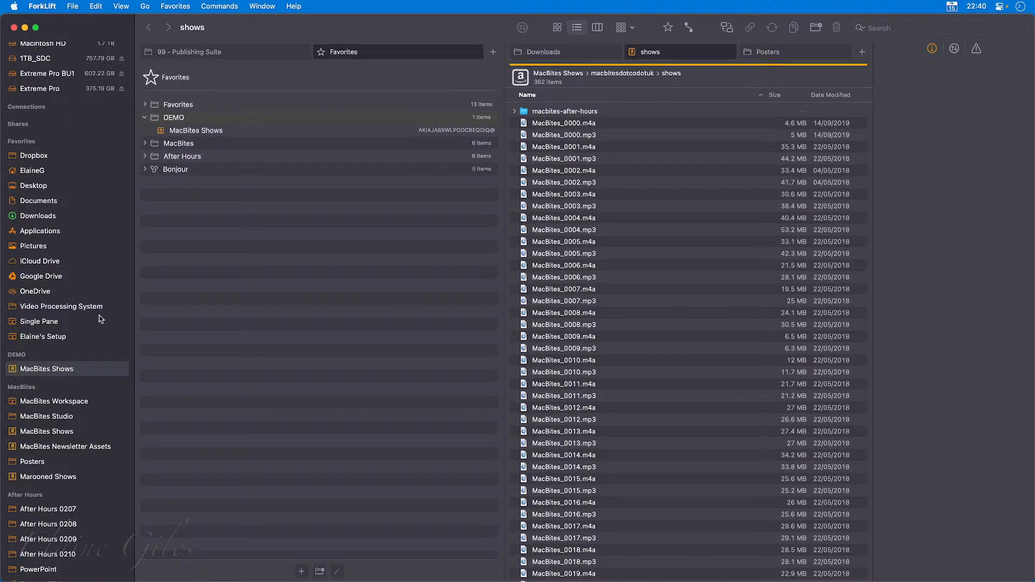
Hide the Favorites, DEMO and After Hours sidebar sections, keep MacBites shown, and load MacBites Workspace
left_click(123, 143)
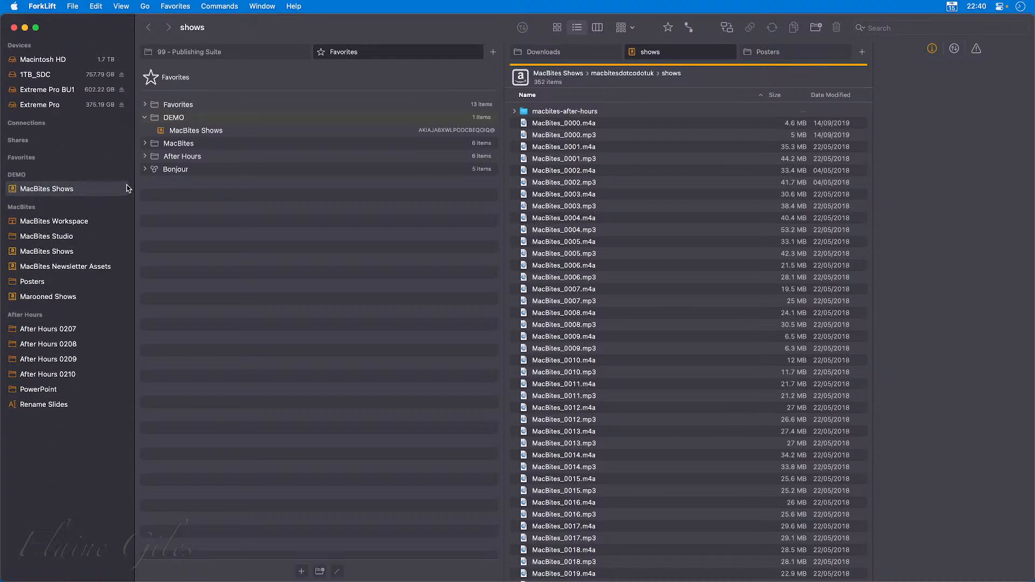
left_click(123, 175)
left_click(124, 194)
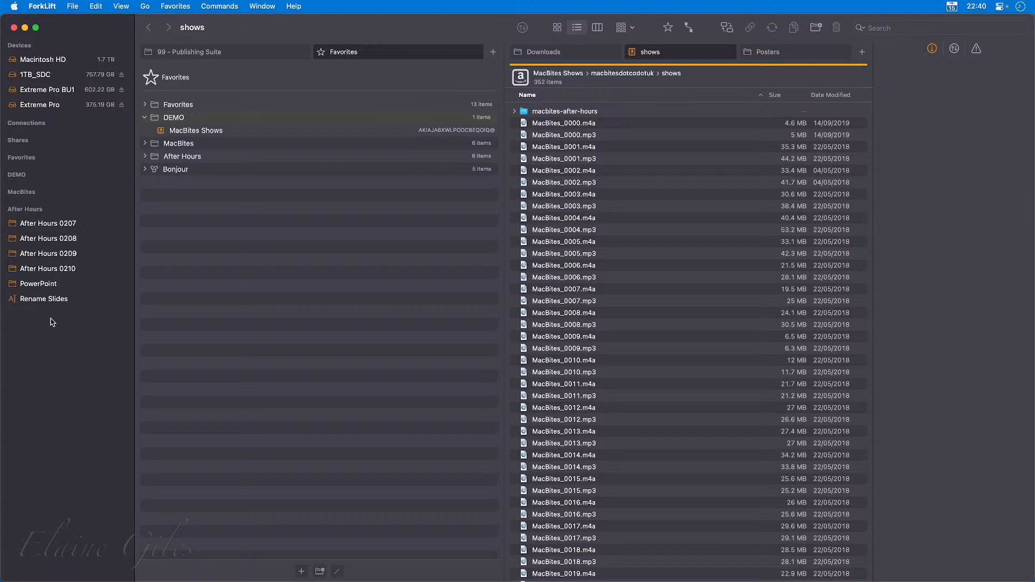
left_click(124, 210)
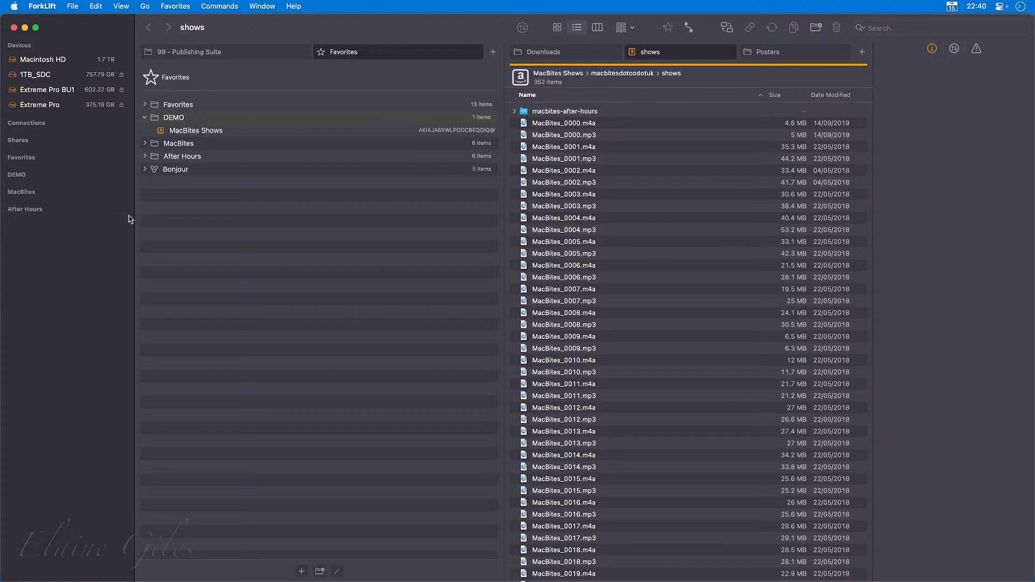
left_click(126, 194)
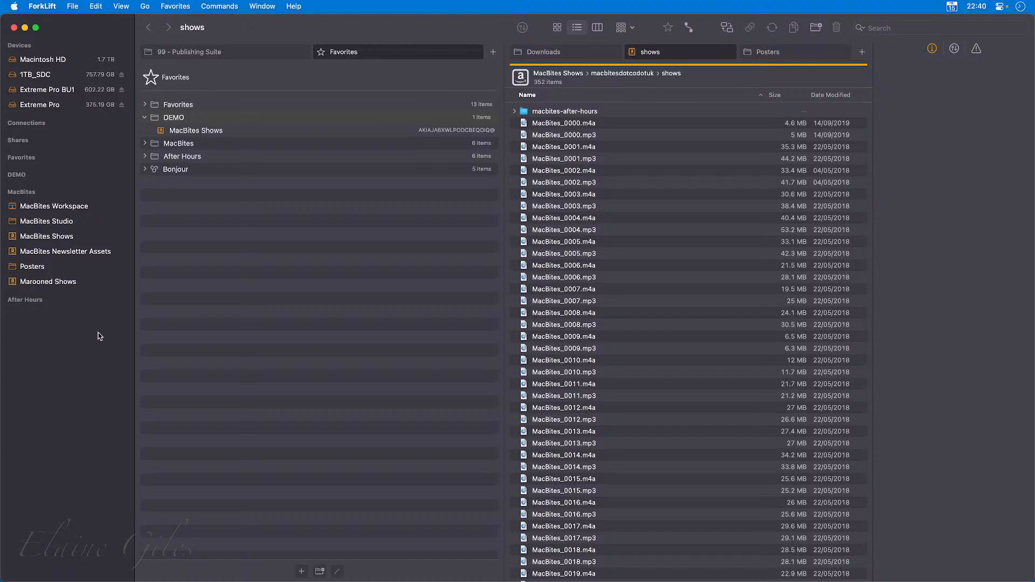
left_click(54, 208)
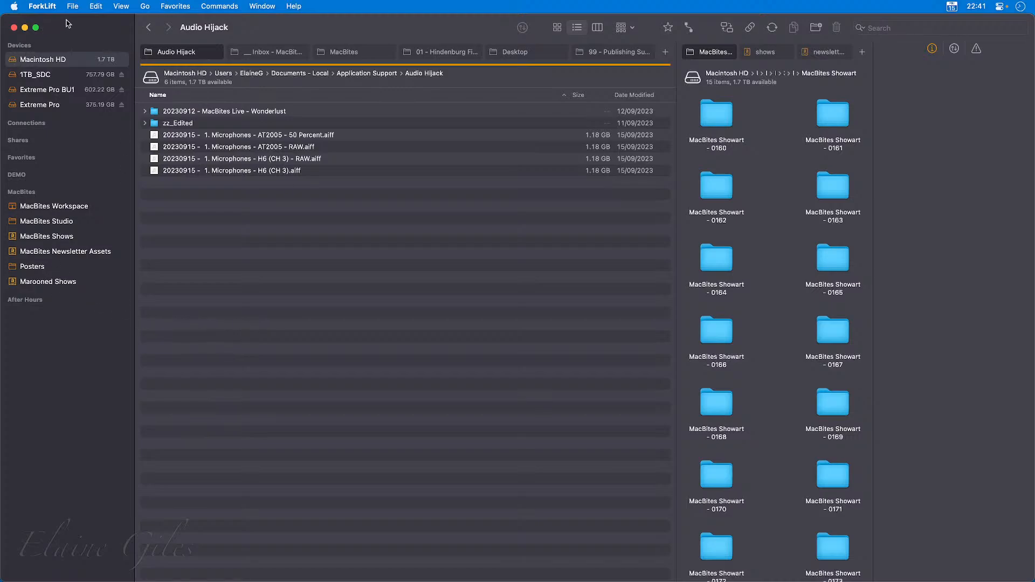
Search Google for 'forklift macos' in a new Vivaldi tab and open the Forklift 4 site on binarynights.com
left_click(24, 28)
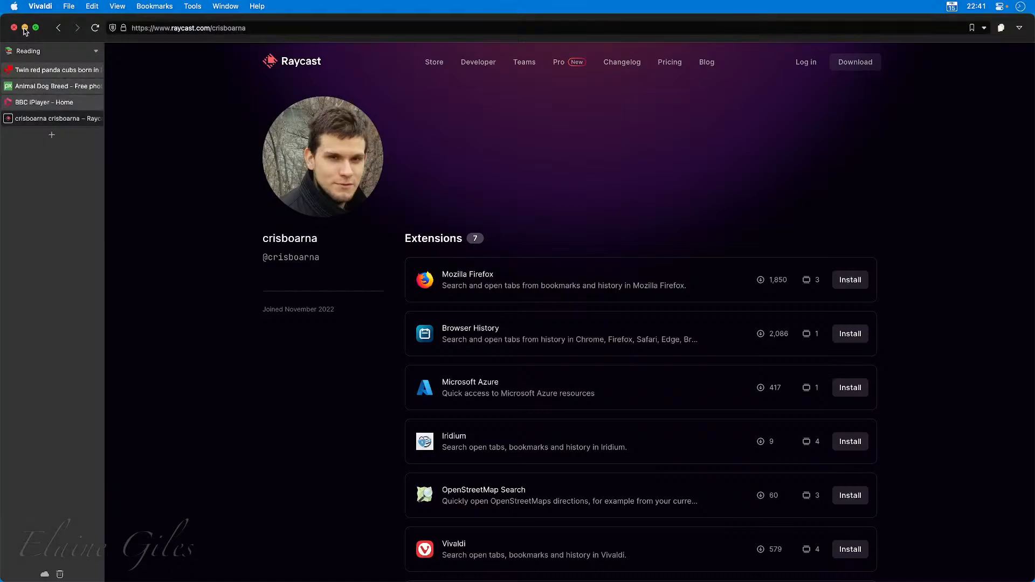
left_click(52, 138)
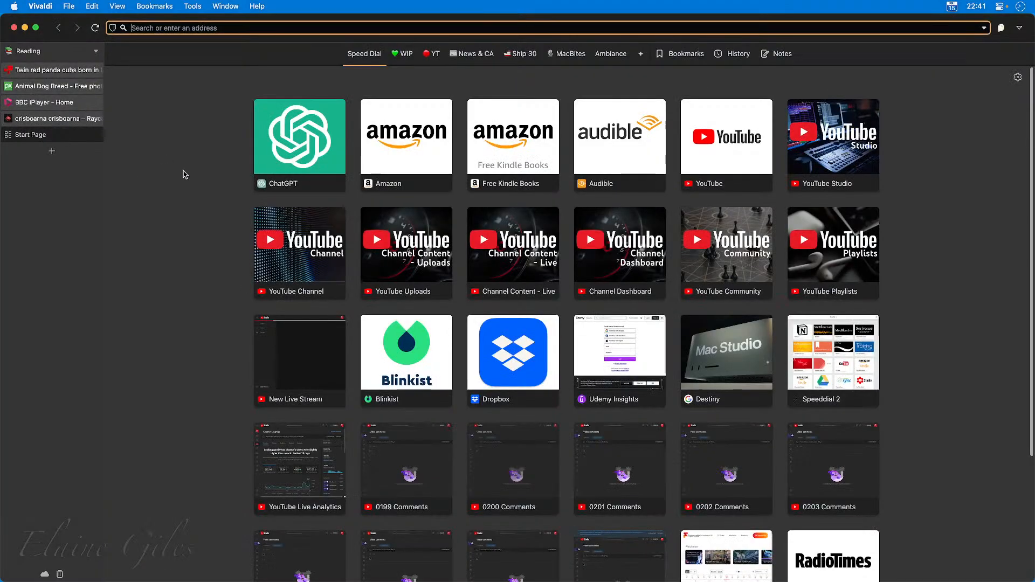
type("forkl")
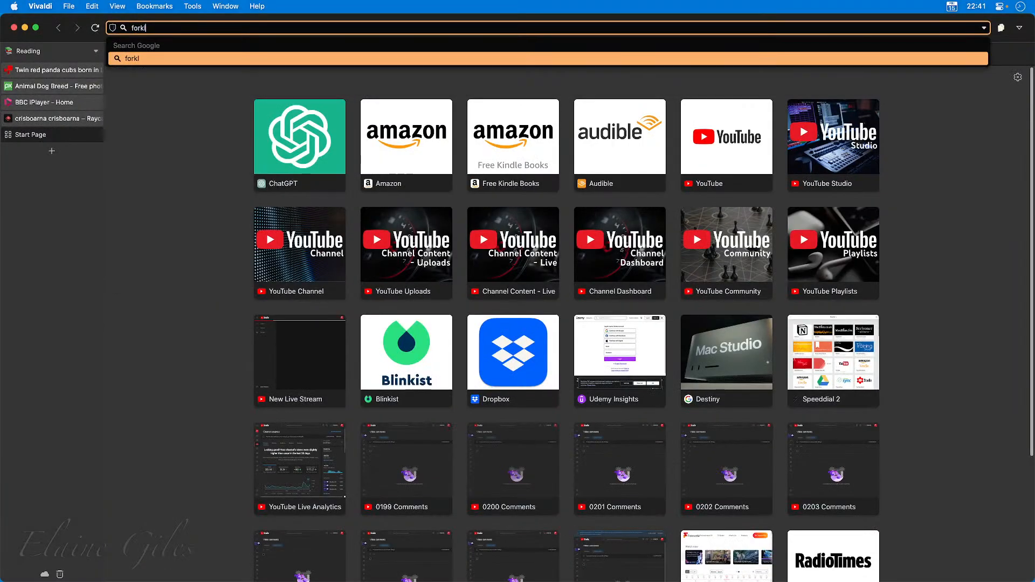
type("ift macos")
key("Return")
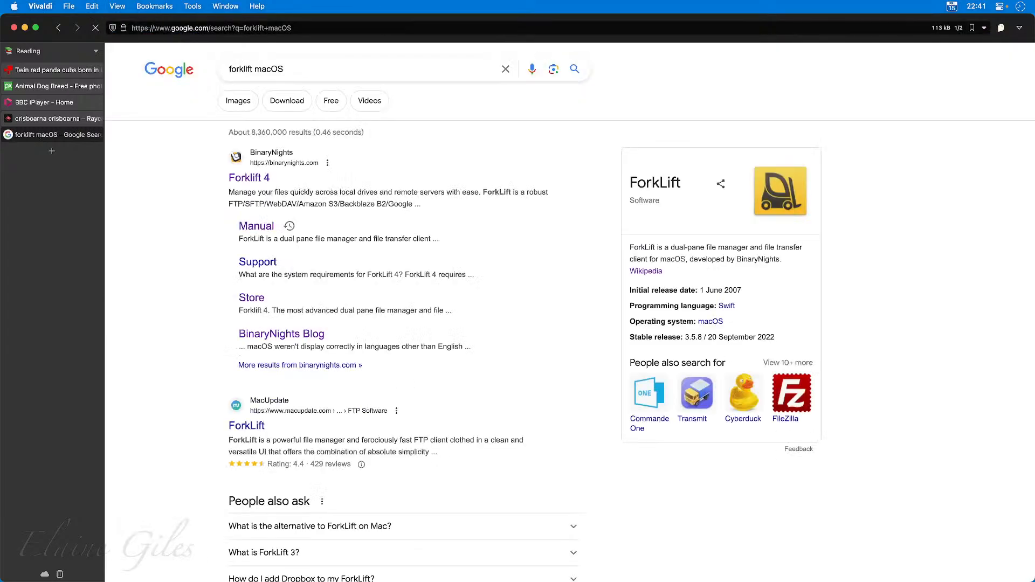
left_click(251, 179)
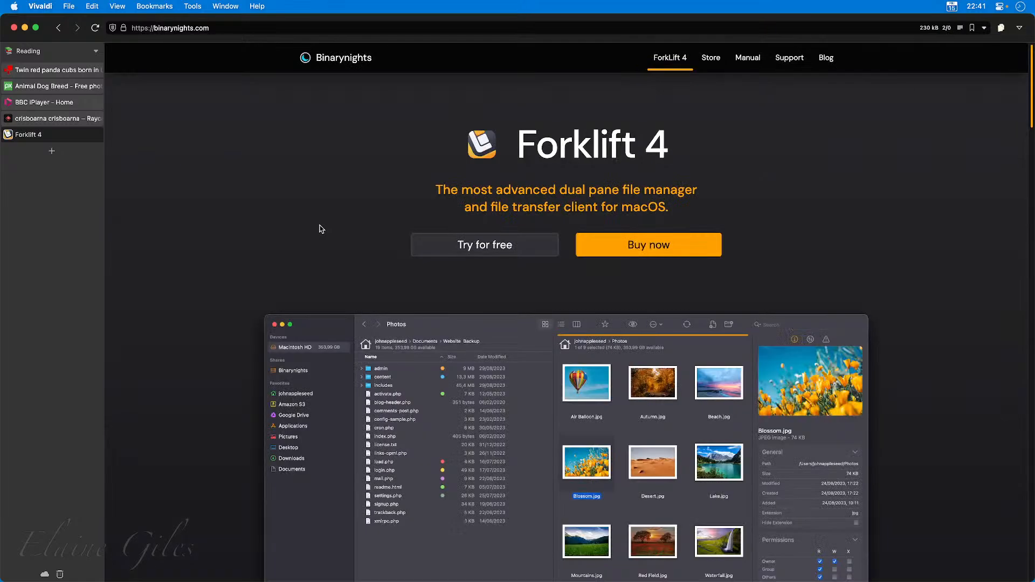
Open the Forklift 4 manual and jump to its Default File Viewer section
left_click(748, 60)
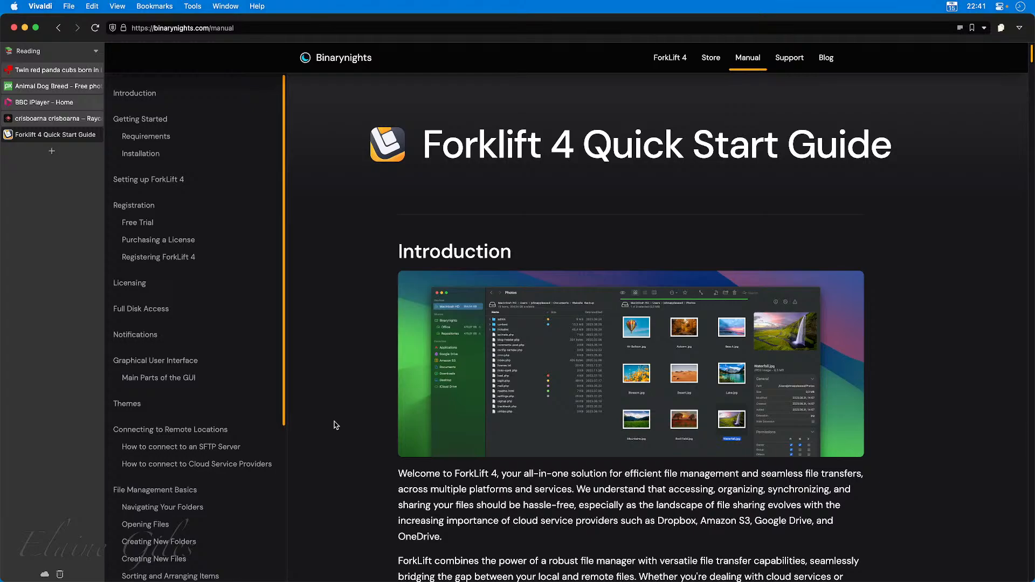
scroll(336, 426, "down", 20)
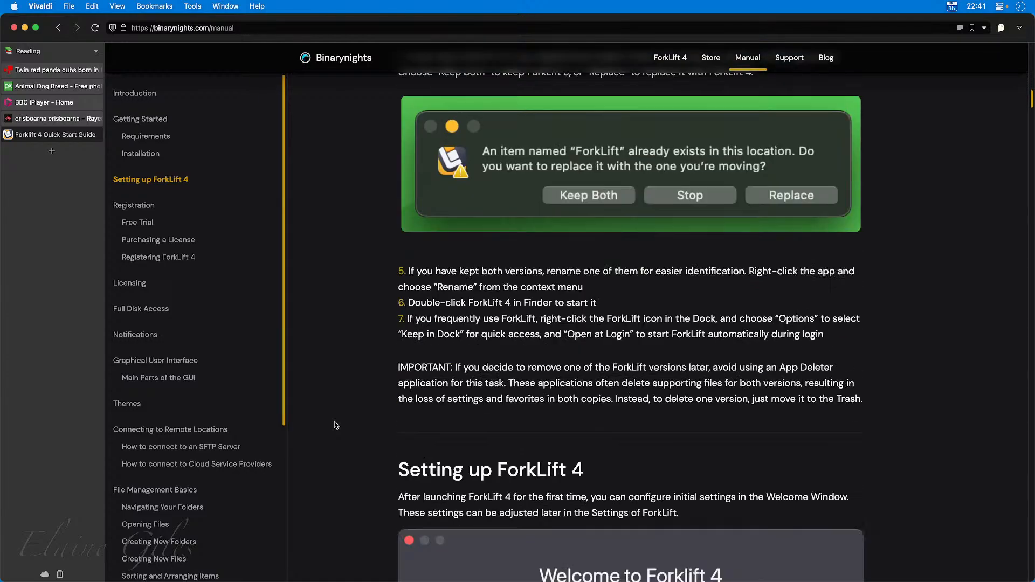
scroll(336, 425, "down", 15)
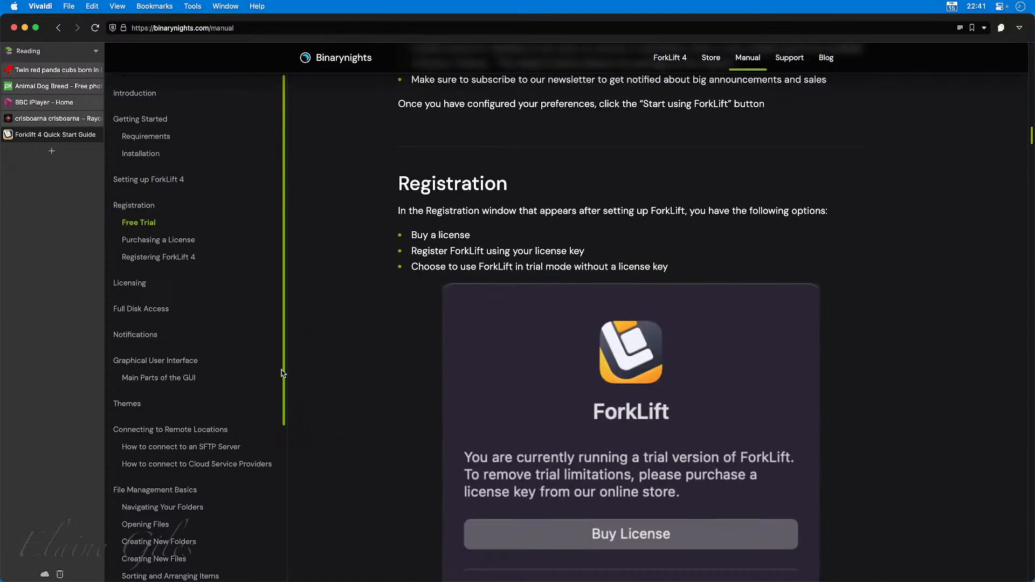
scroll(282, 312, "down", 8)
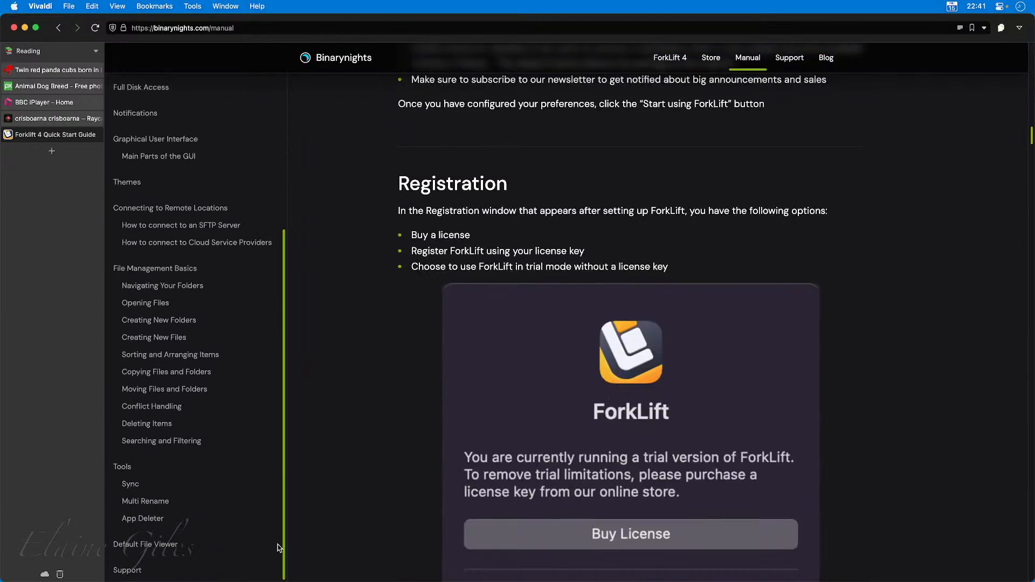
left_click(163, 544)
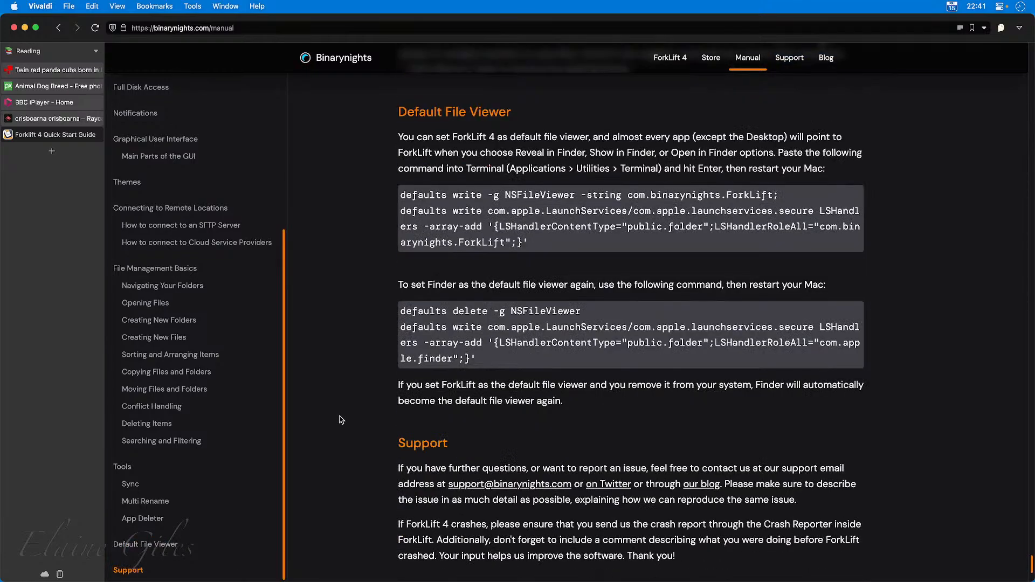
Highlight the ForkLift-default Terminal command, then the command restoring Finder as default file viewer
left_click_drag(545, 243, 400, 195)
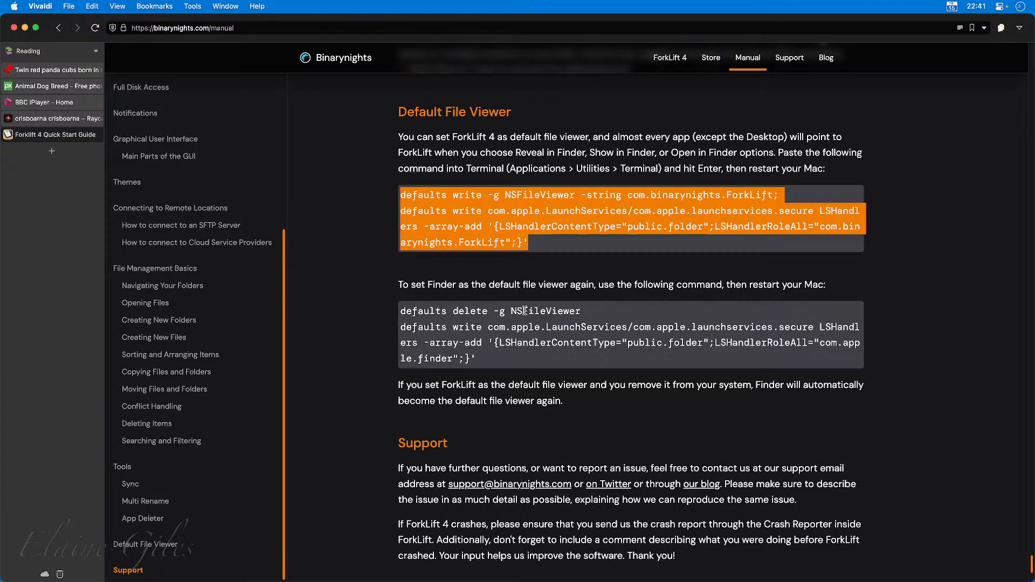
left_click_drag(486, 361, 401, 311)
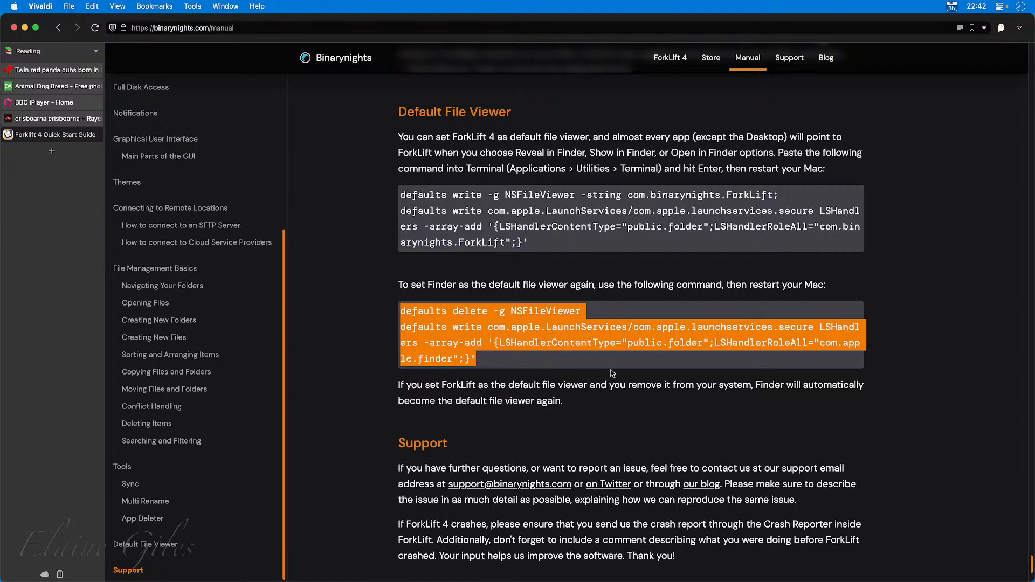
scroll(755, 420, "down", 1)
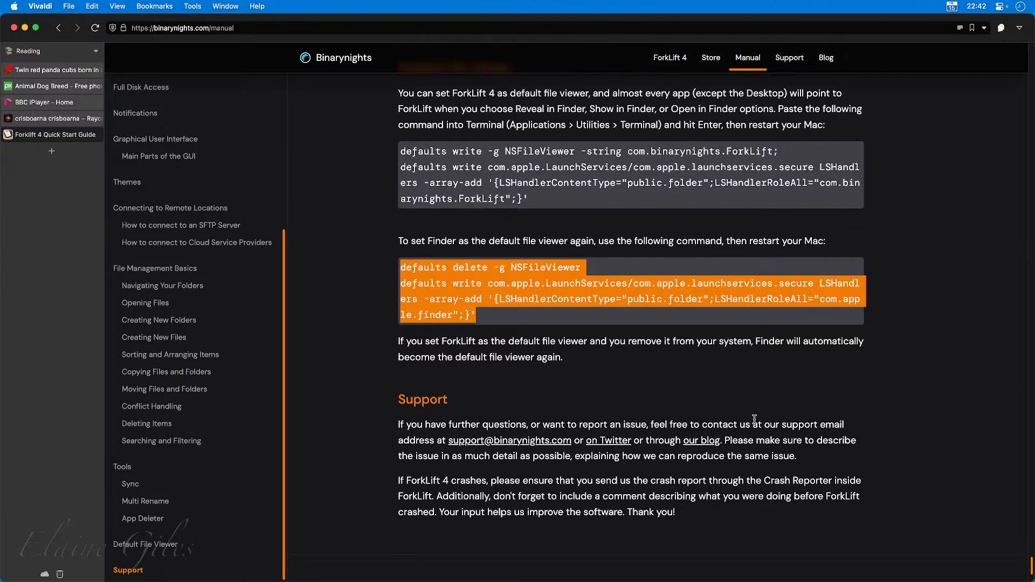
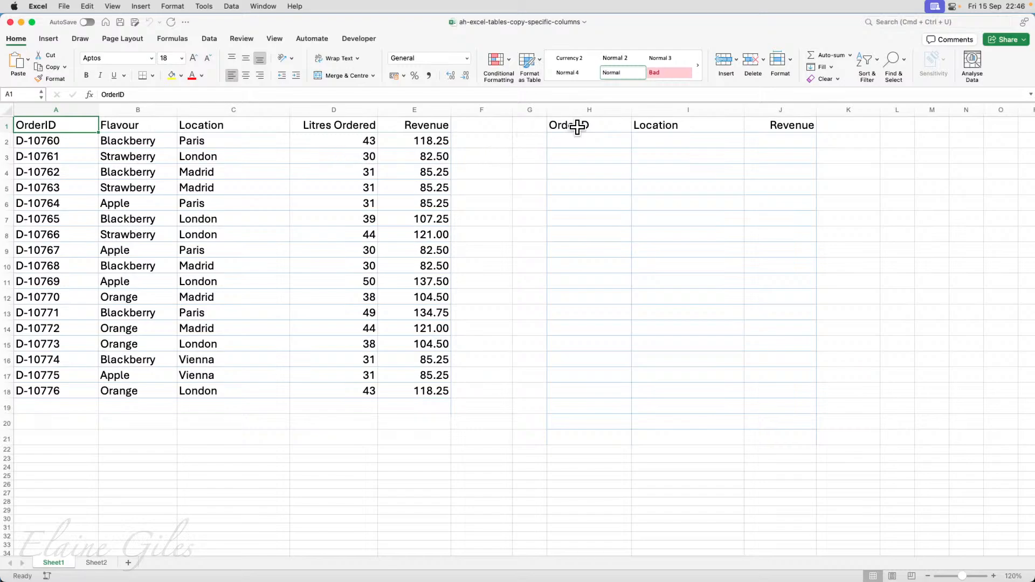
left_click_drag(577, 127, 755, 116)
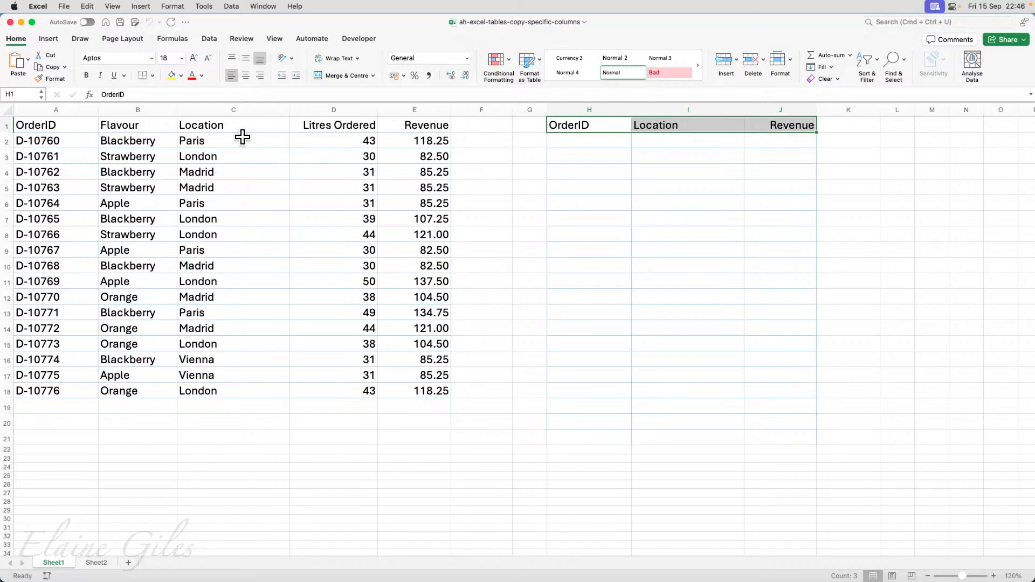
left_click(60, 128)
left_click(238, 127)
left_click(416, 127)
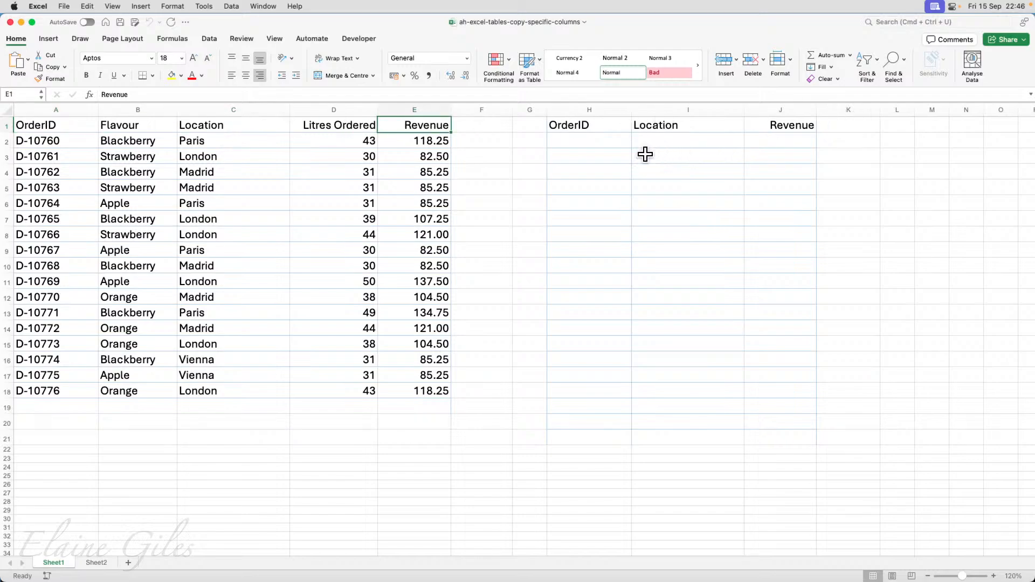
left_click_drag(603, 143, 761, 386)
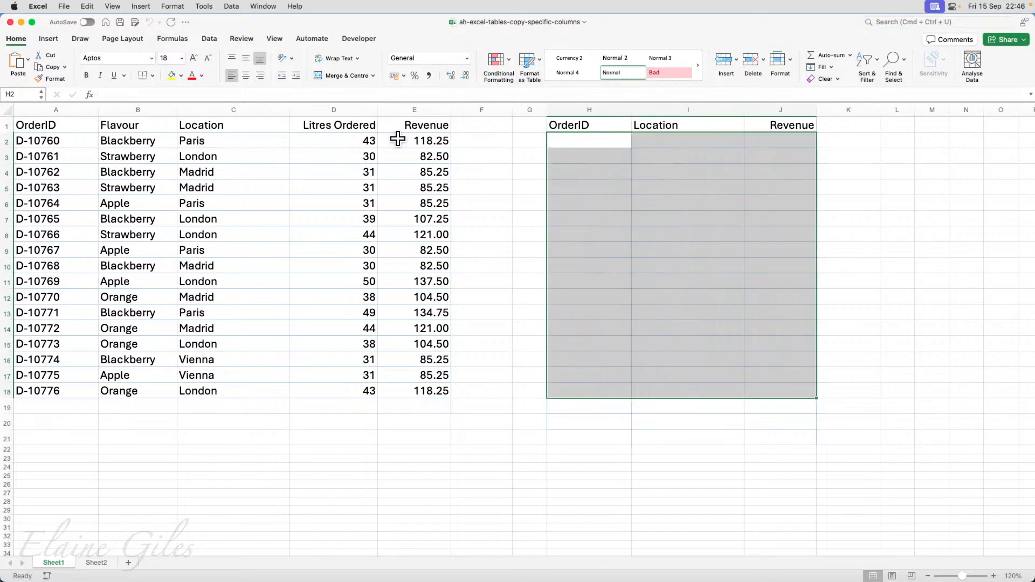
left_click_drag(49, 143, 163, 142)
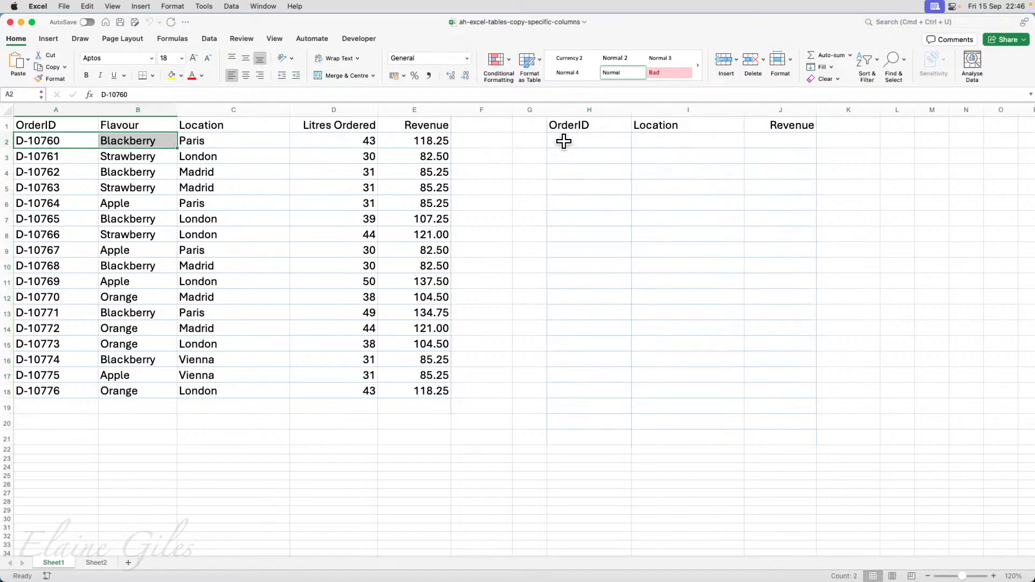
left_click_drag(564, 140, 786, 437)
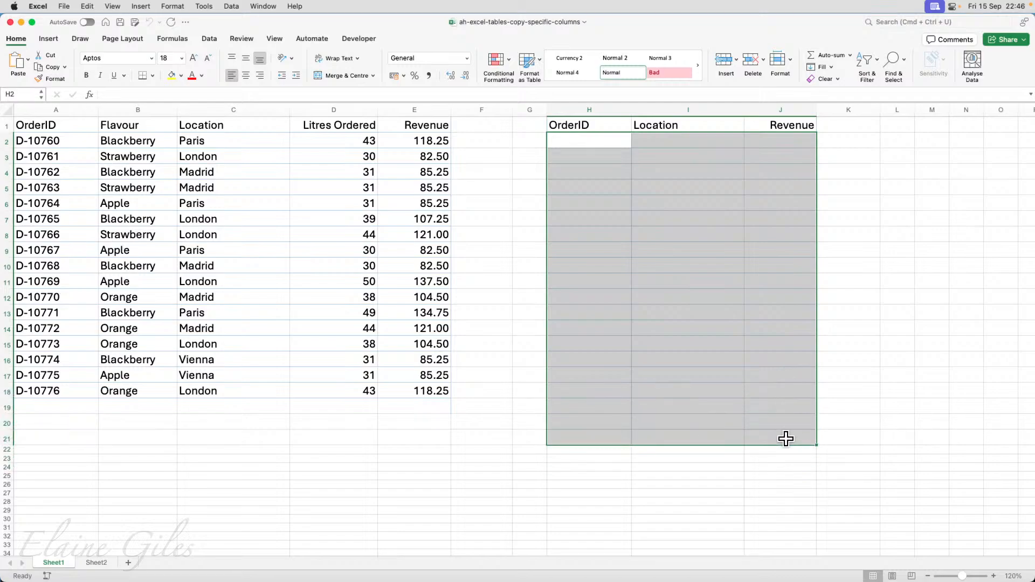
left_click(775, 144)
left_click_drag(776, 144, 777, 432)
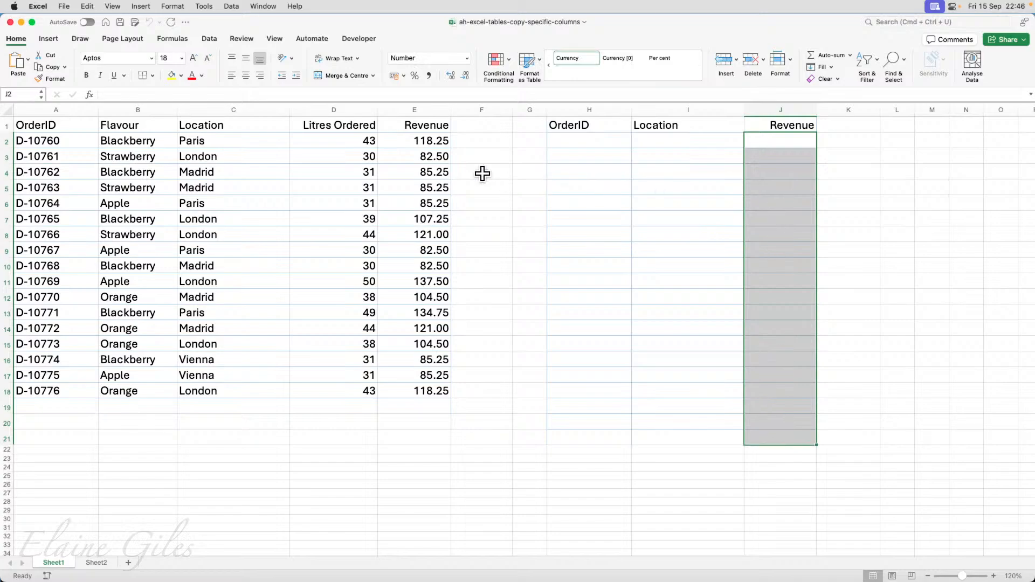
left_click_drag(432, 142, 430, 389)
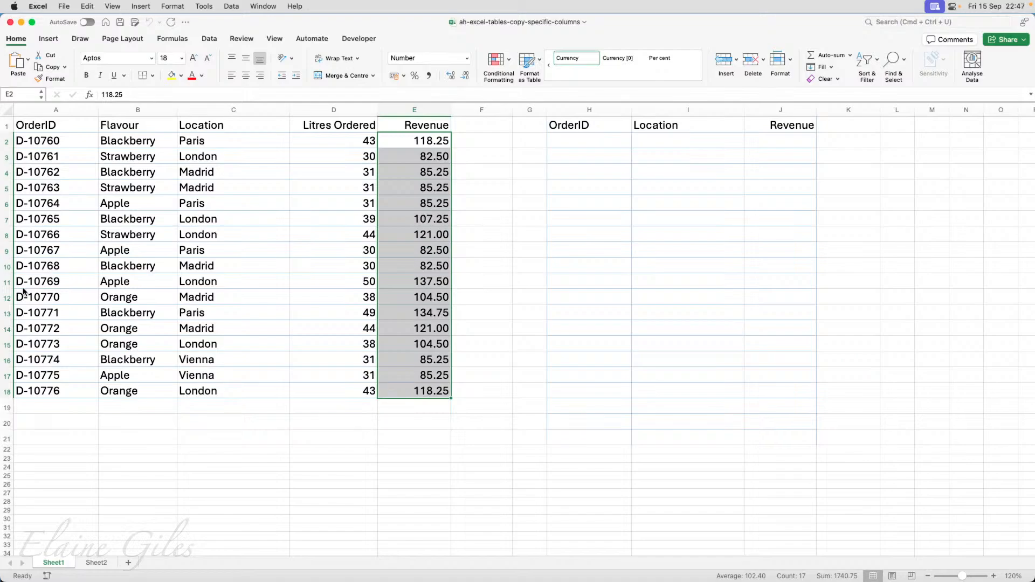
left_click(577, 140)
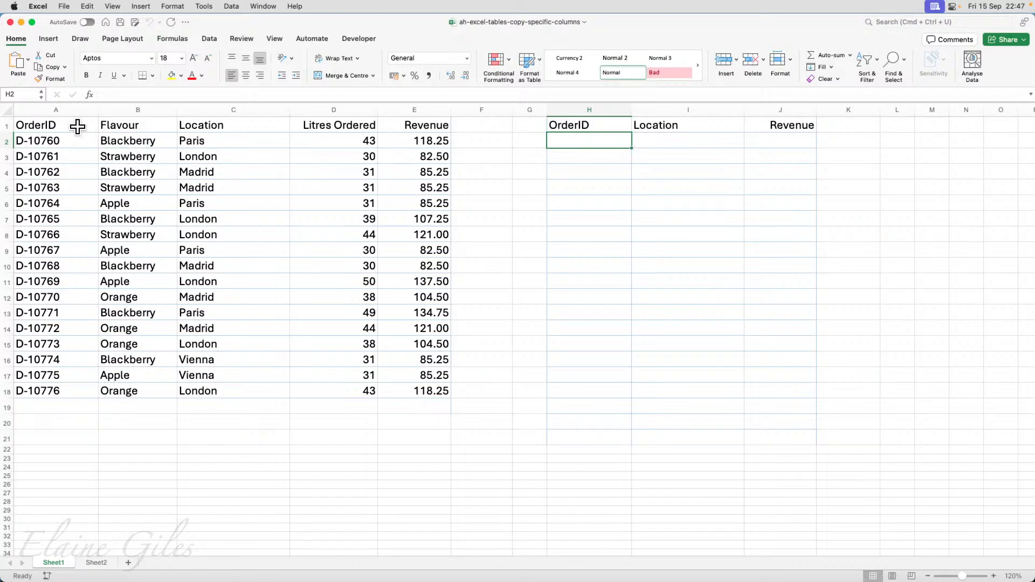
left_click_drag(76, 125, 440, 387)
left_click(222, 233)
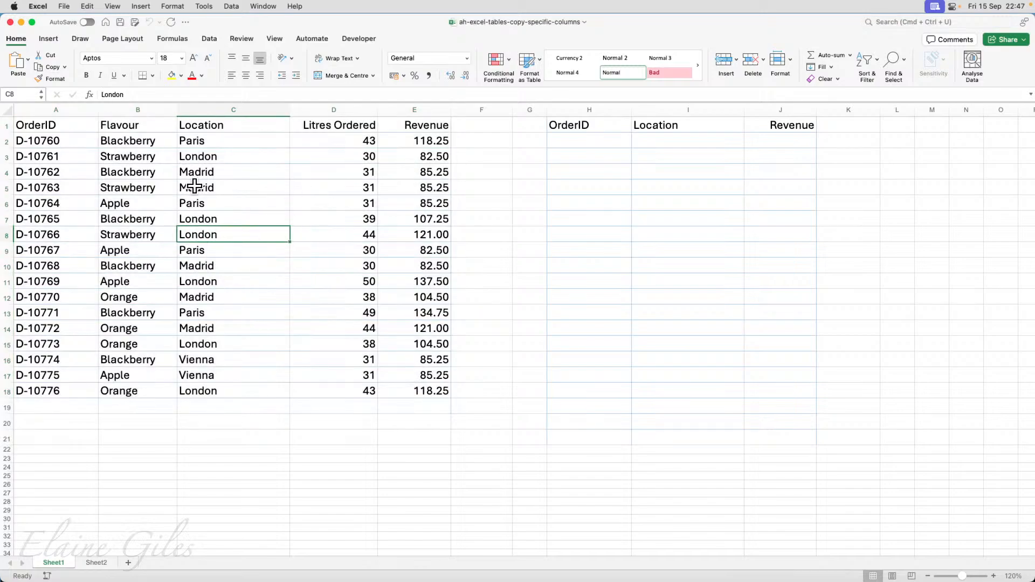
Convert the order data in A1:E18 into Table1, using its first row as headers
left_click(49, 38)
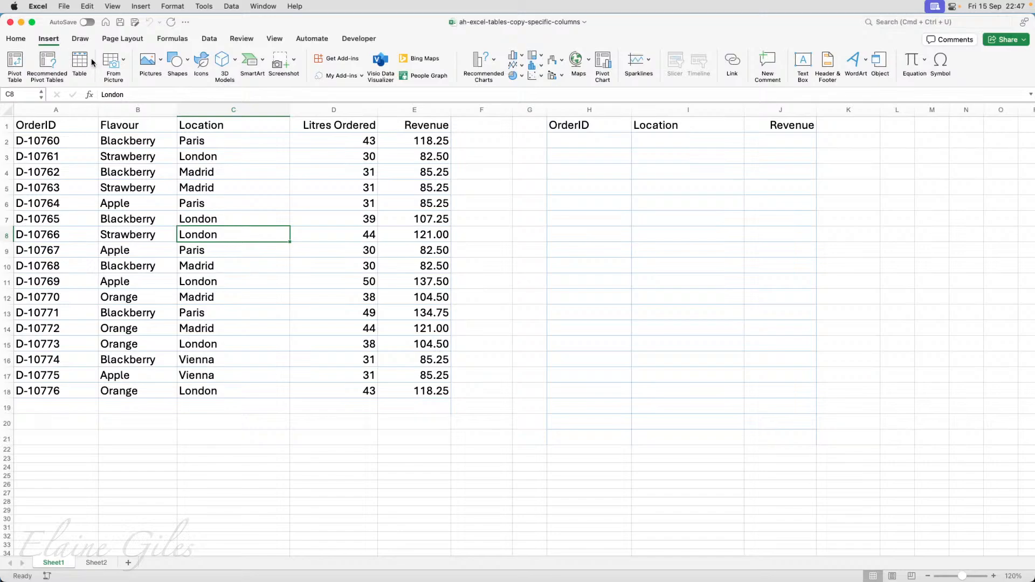
left_click(80, 62)
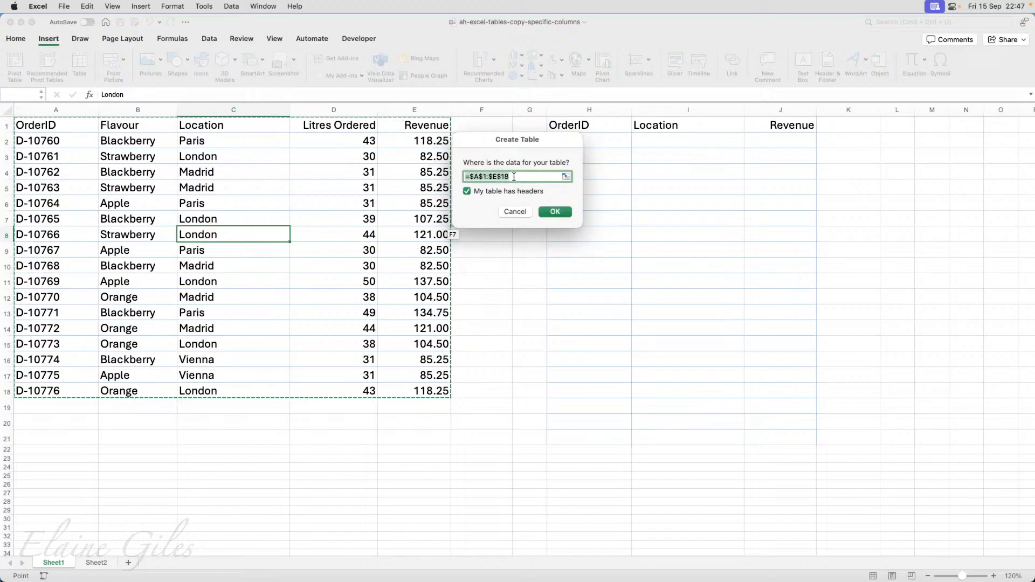
left_click(548, 212)
left_click(354, 264)
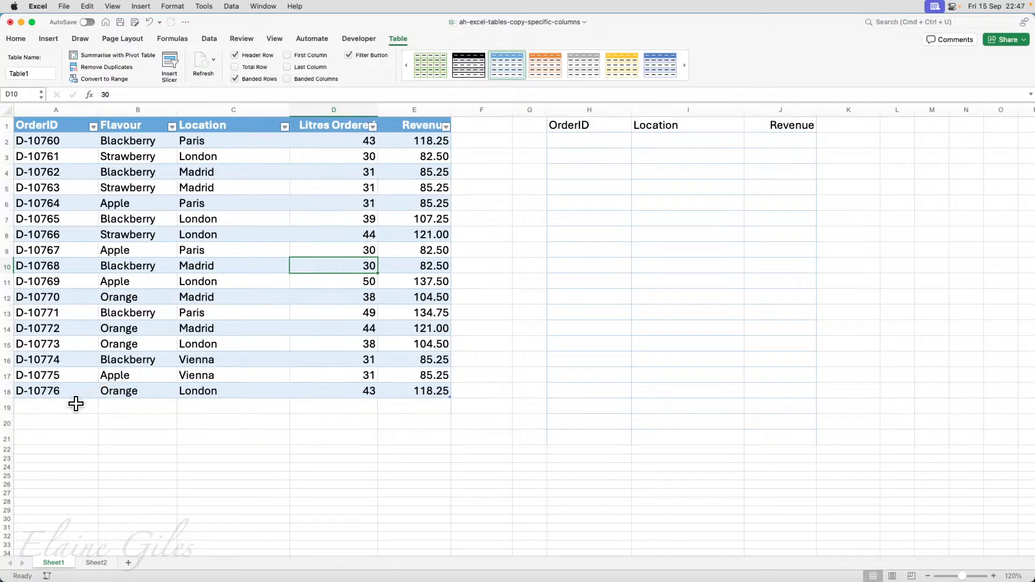
Clear the table's banded style and turn off its header filter buttons
left_click_drag(76, 406, 404, 419)
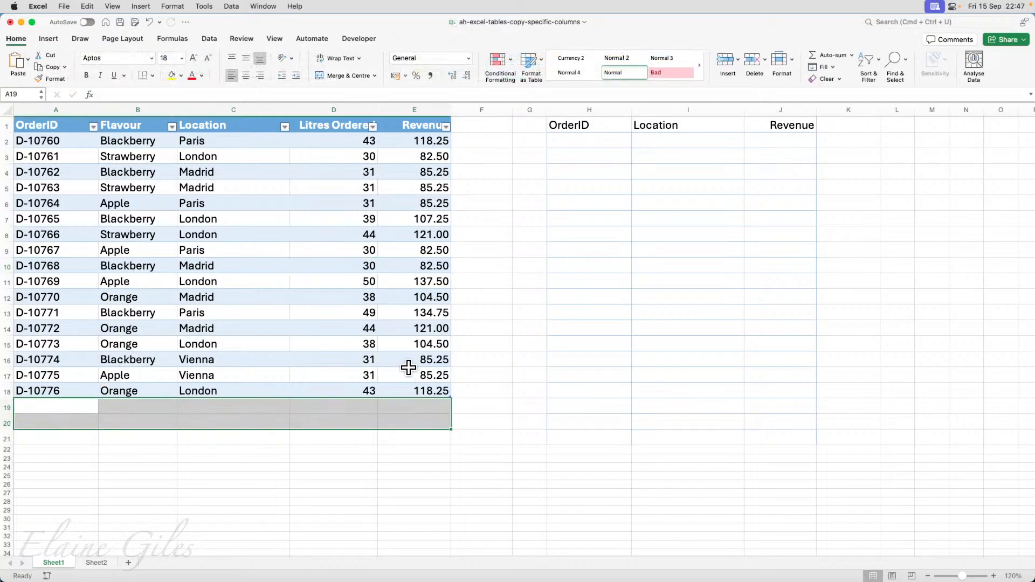
left_click(483, 111)
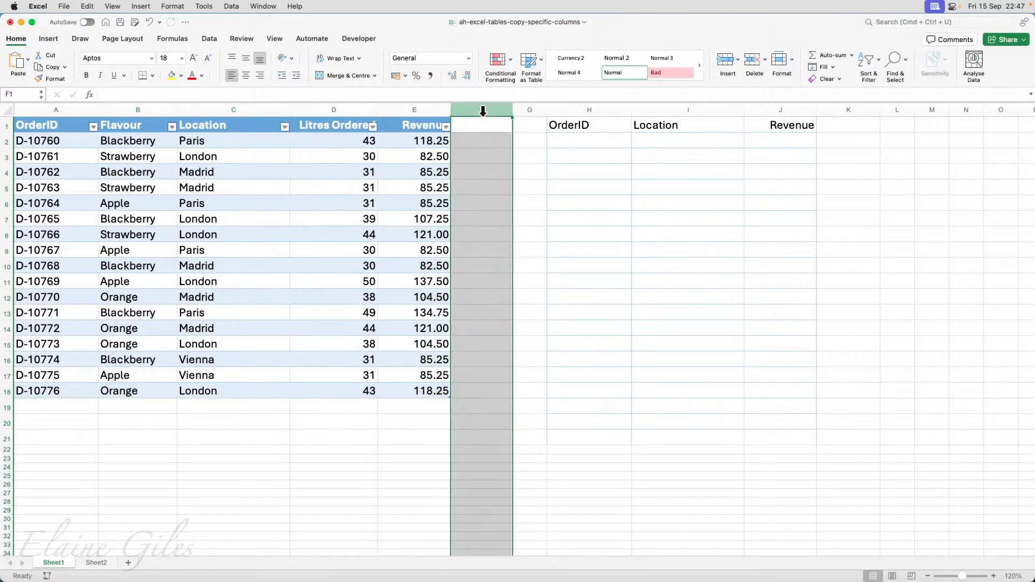
left_click(202, 409)
left_click(238, 359)
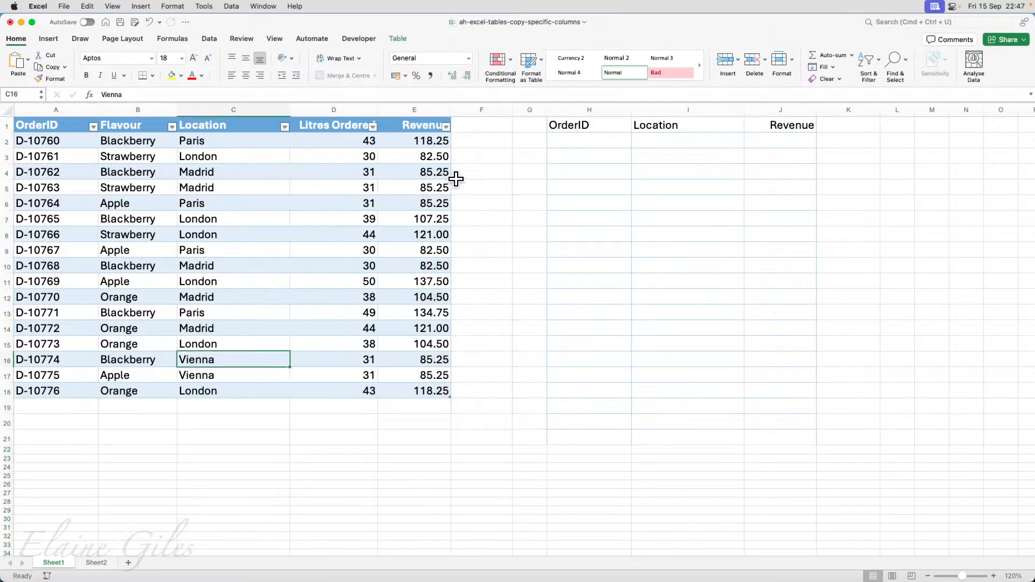
left_click(405, 41)
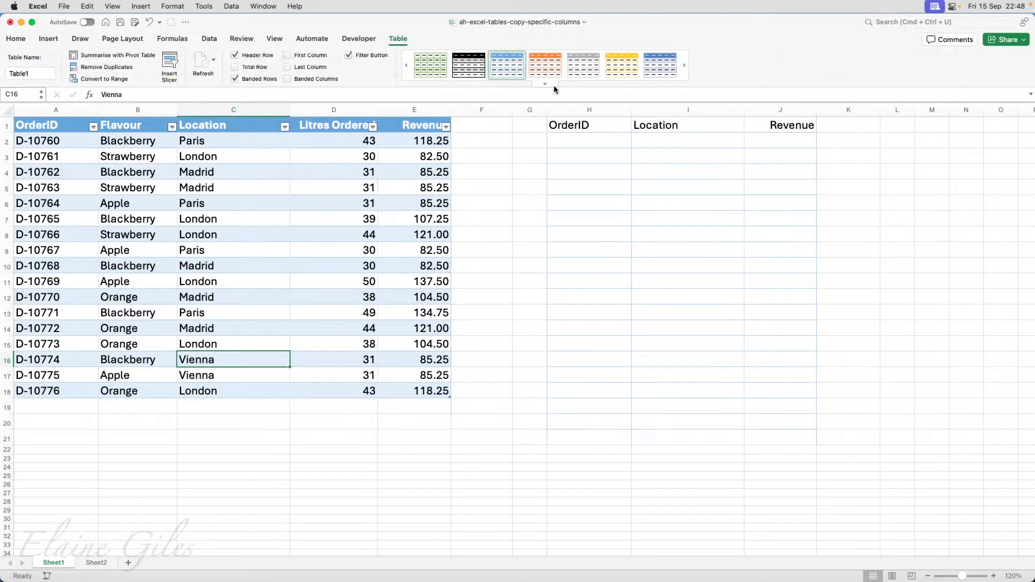
left_click(551, 84)
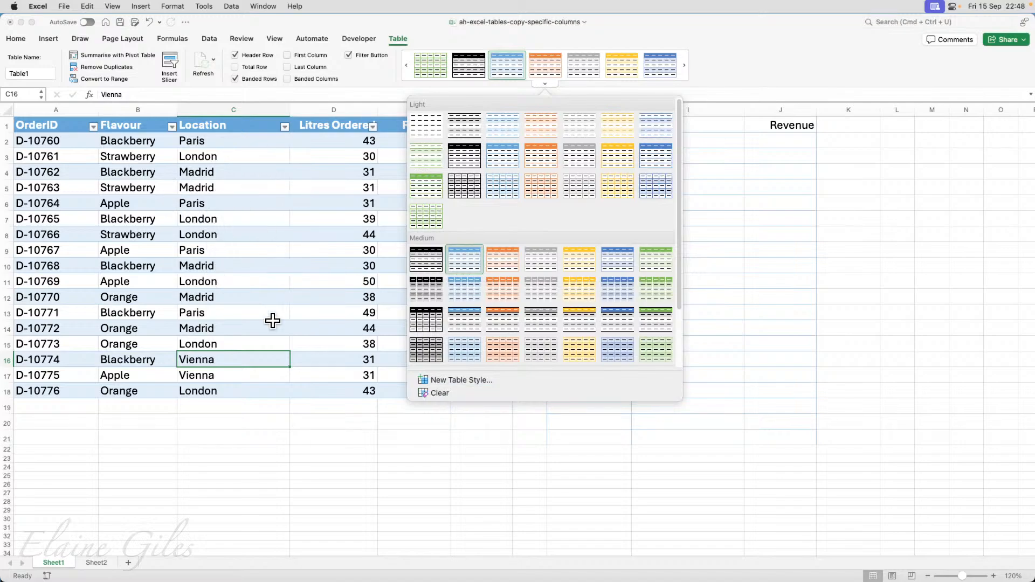
left_click(440, 394)
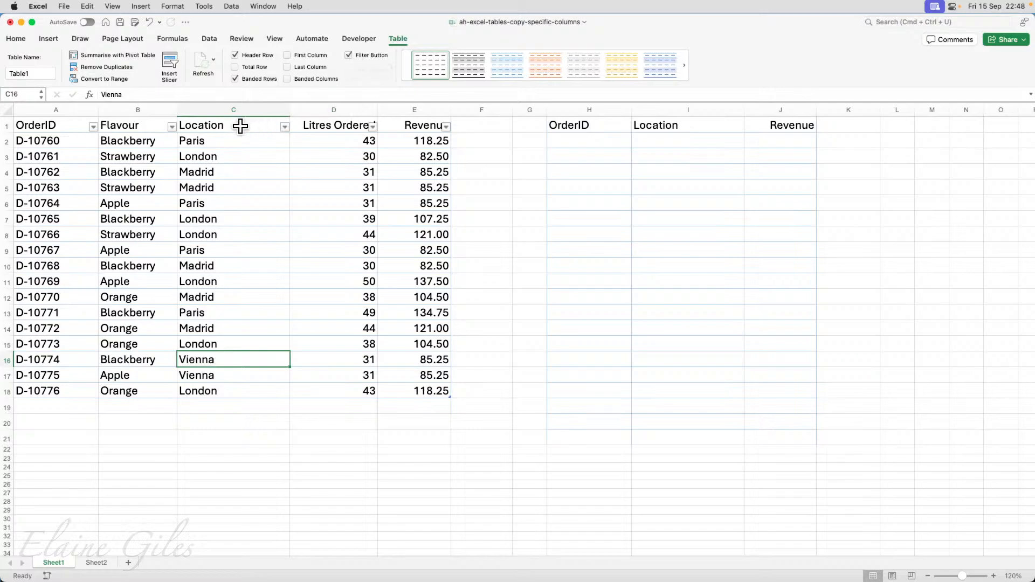
left_click(351, 56)
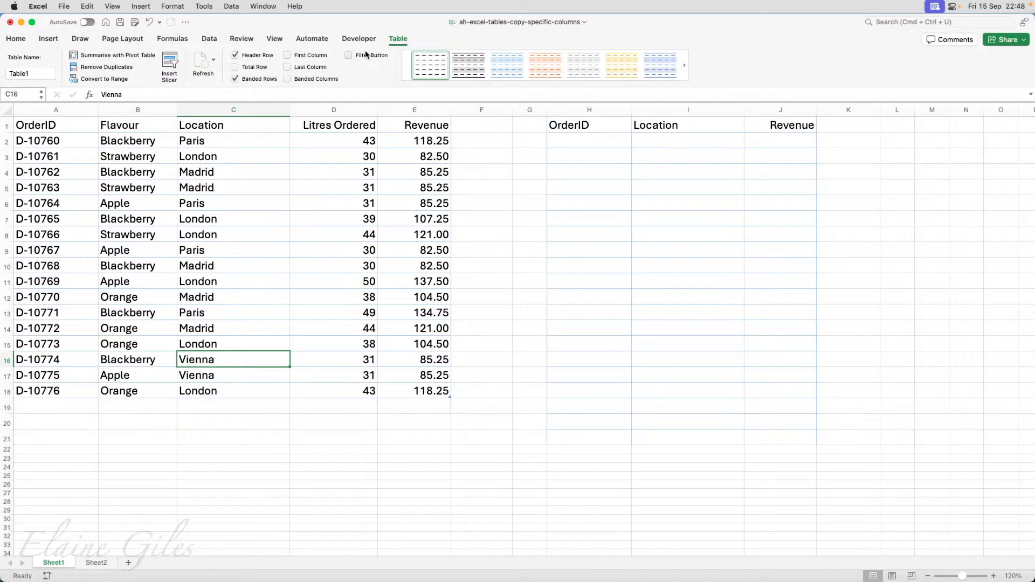
Rename the table from Table1 to Drinks
left_click(46, 73)
double_click(41, 73)
type("Dr")
type("inks")
key("Return")
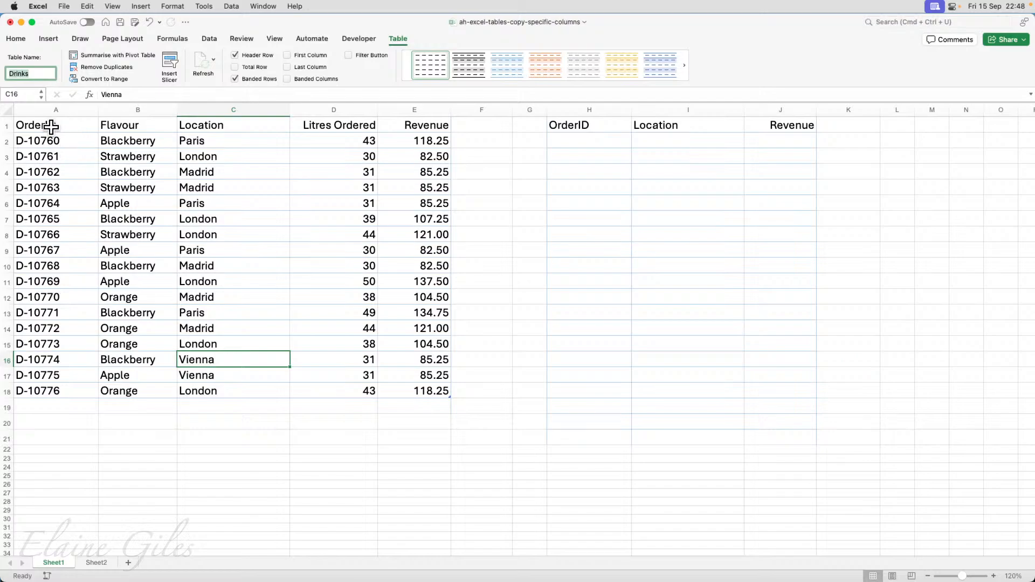
Enter =CHOOSECOLS(Drinks,1,3,5) in H2 to spill OrderID, Location and Revenue into H:J
left_click_drag(48, 125, 387, 390)
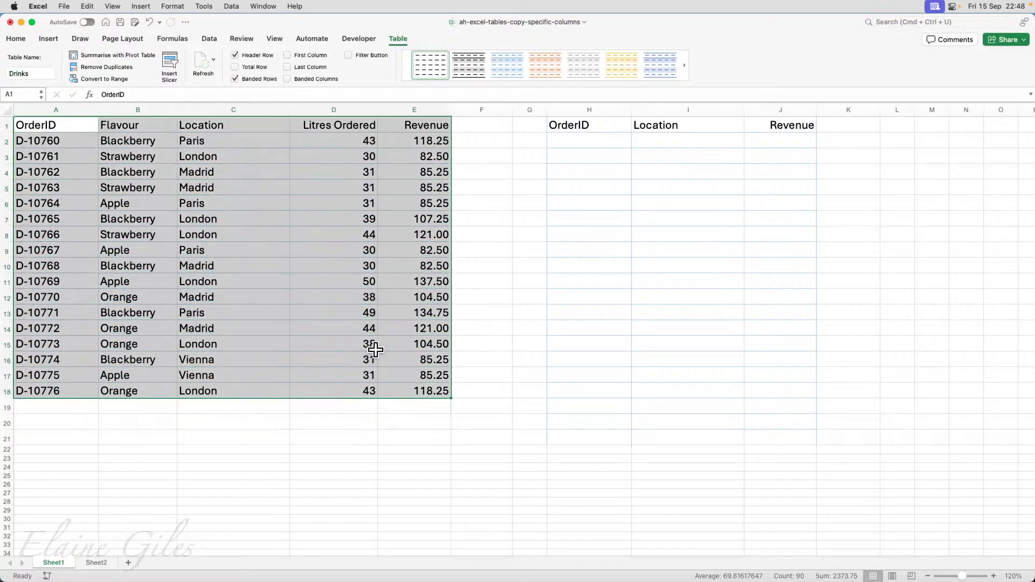
left_click(365, 282)
left_click(586, 141)
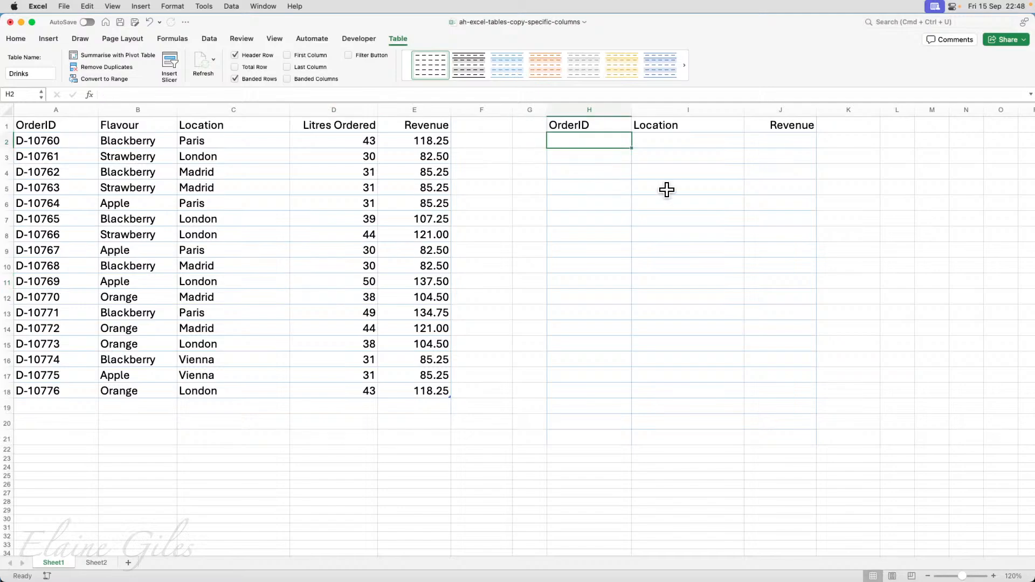
type("=ch")
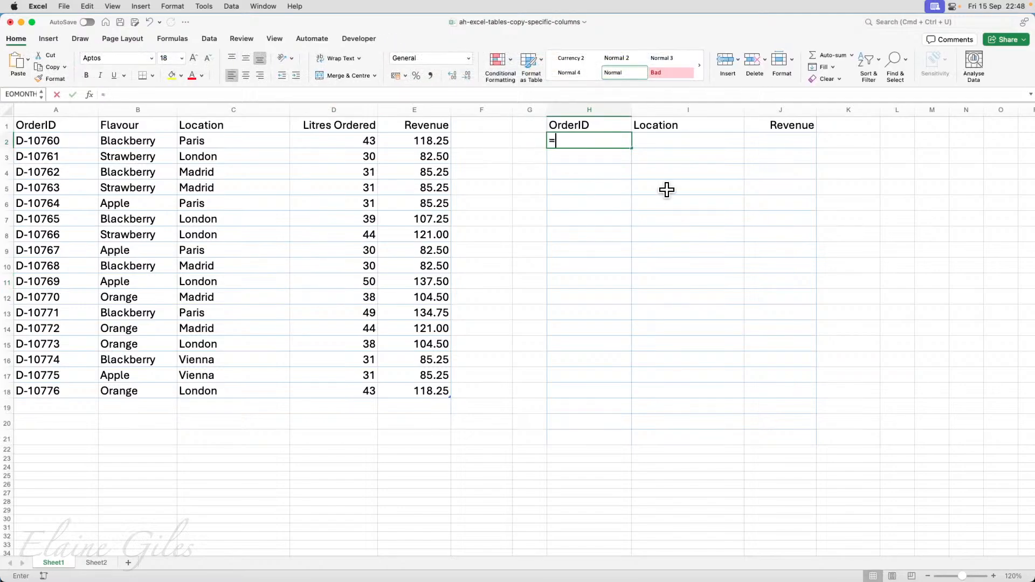
key("Down")
key("Down")
key("Down")
key("Down")
key("Down")
key("Down")
key("Down")
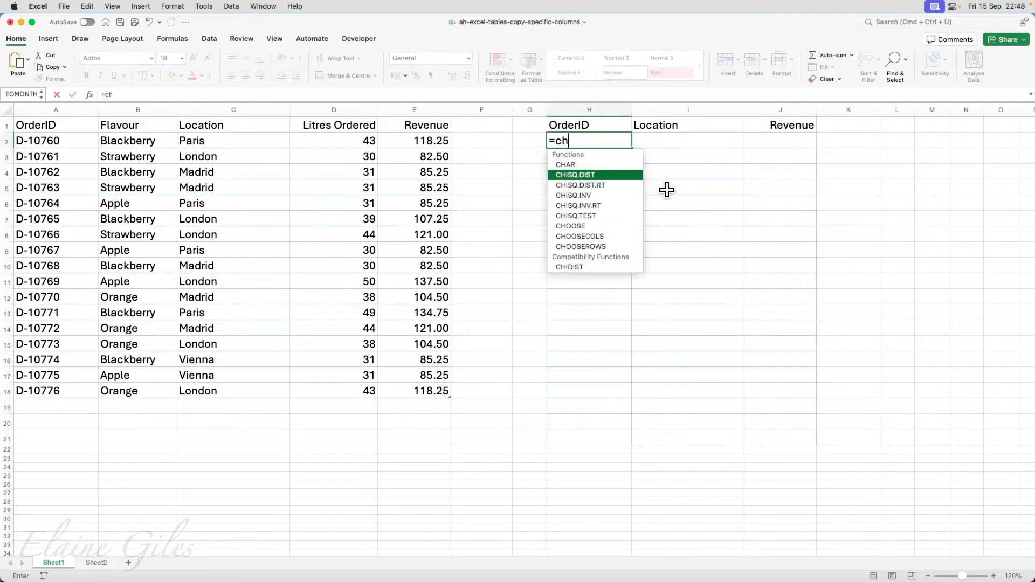
key("Tab")
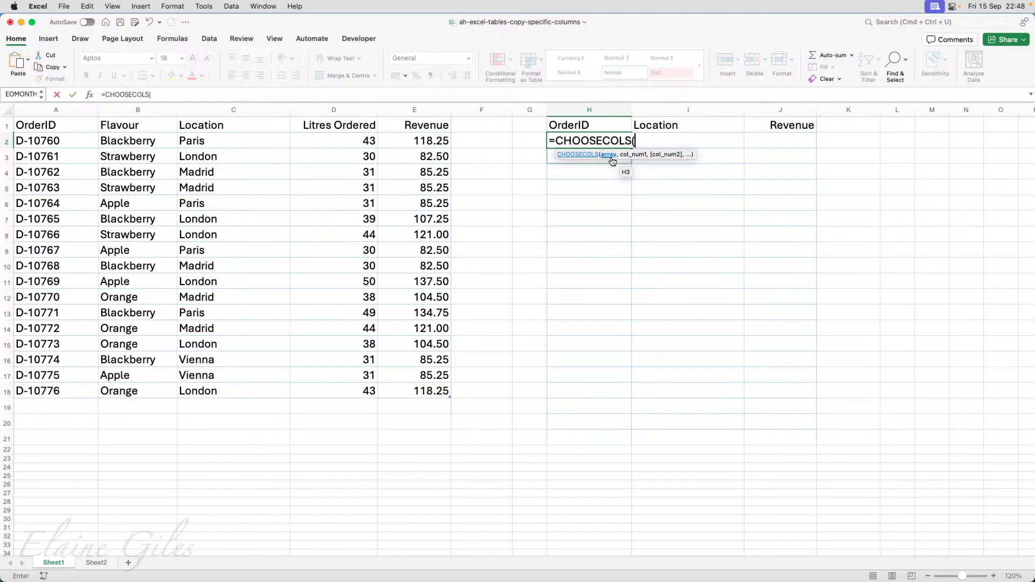
type("Drink")
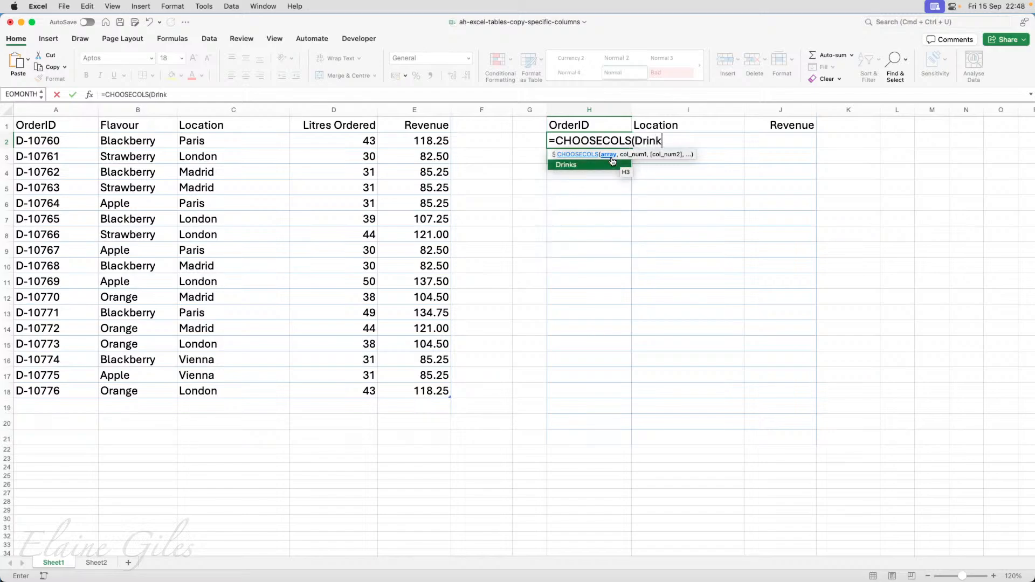
type("s")
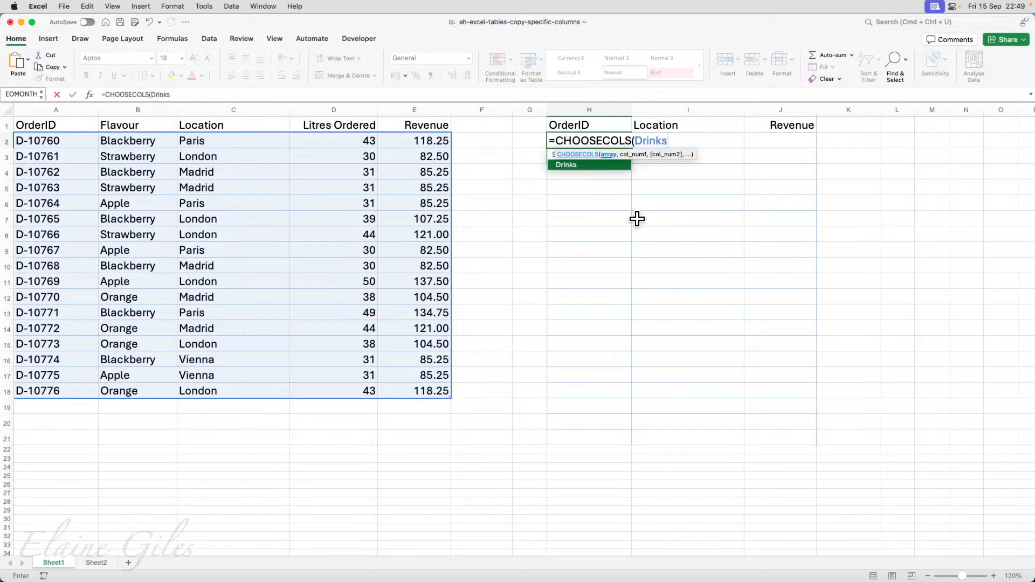
type(",")
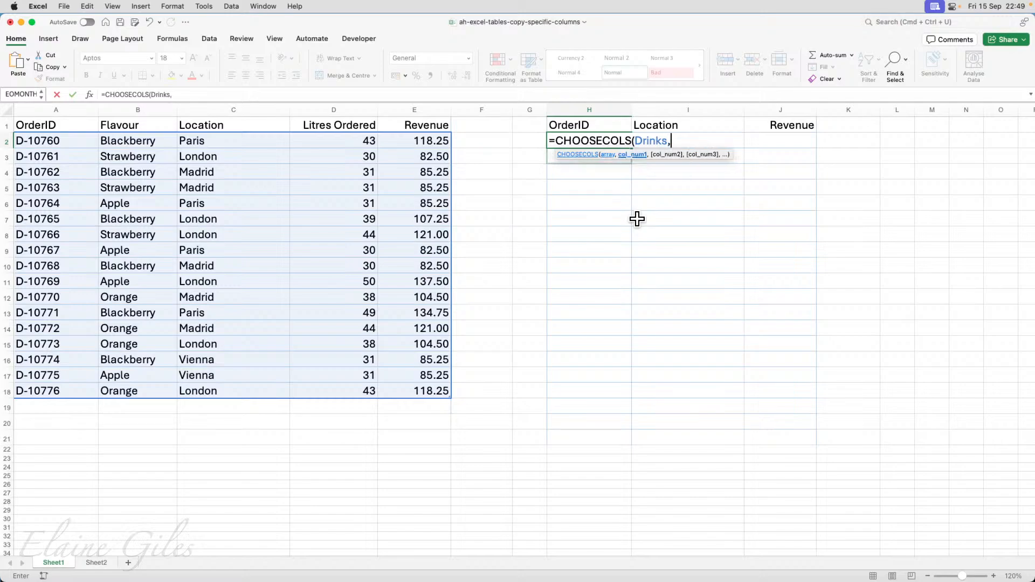
type("1,")
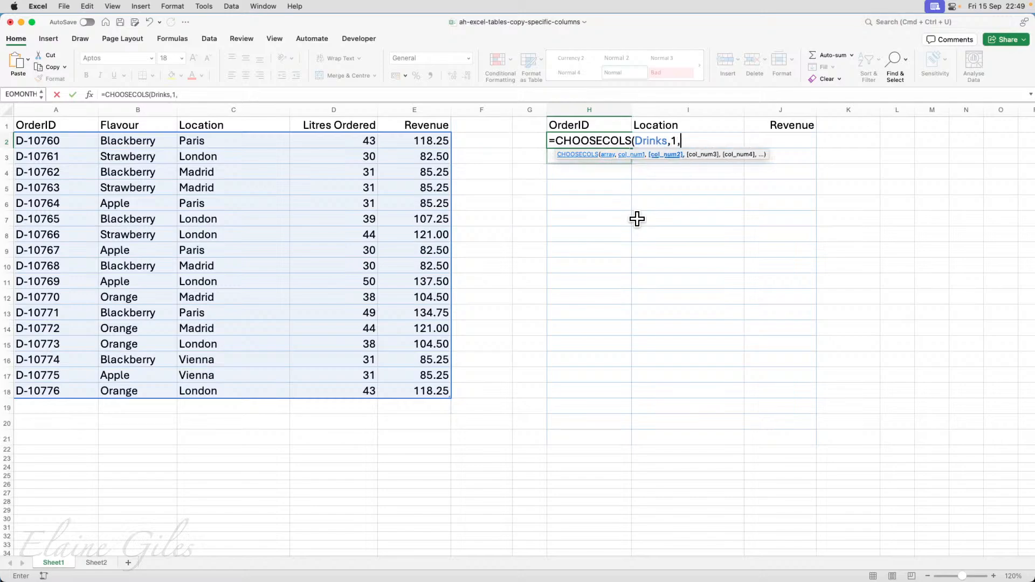
type("3,5")
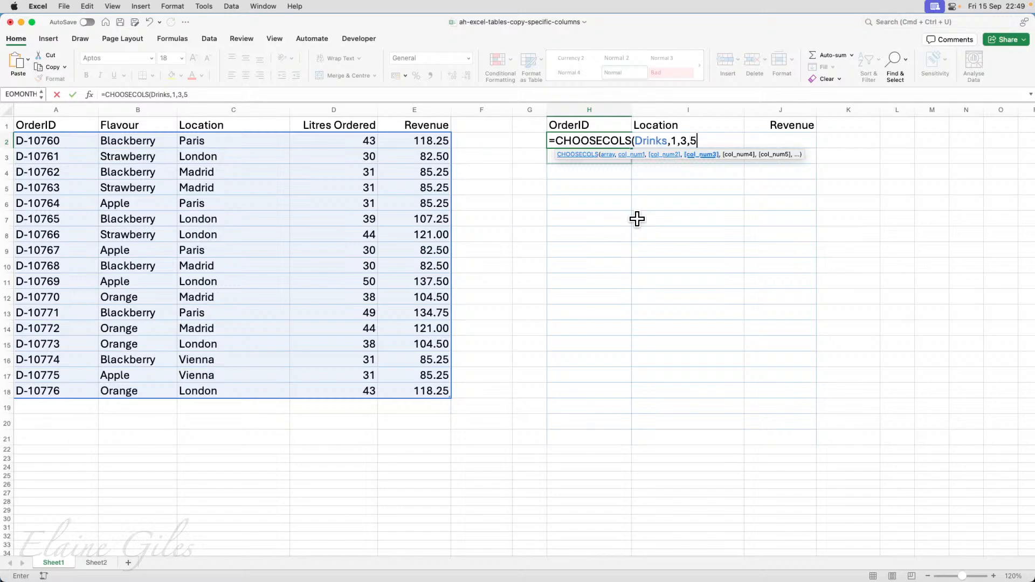
type(")")
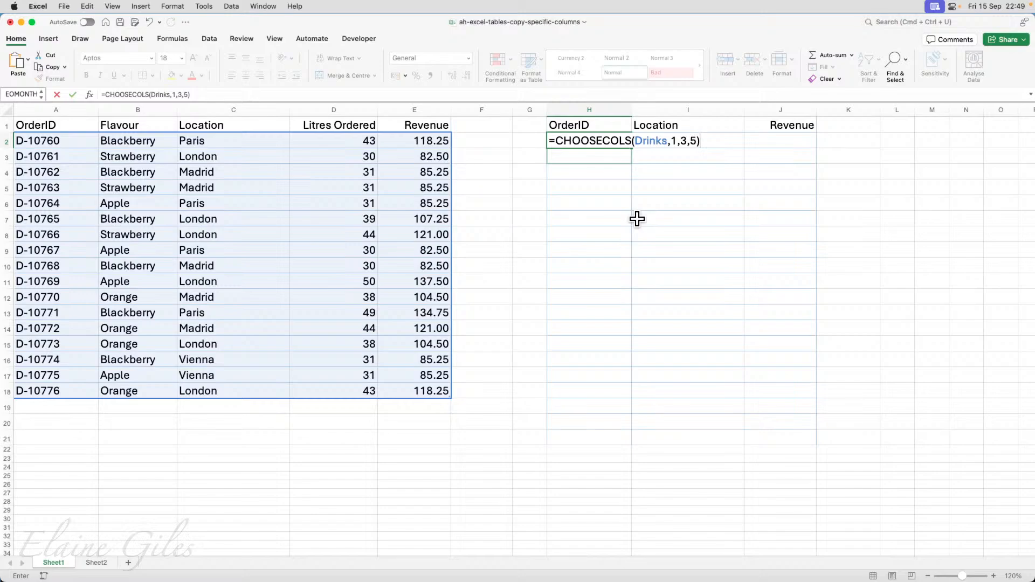
key("Return")
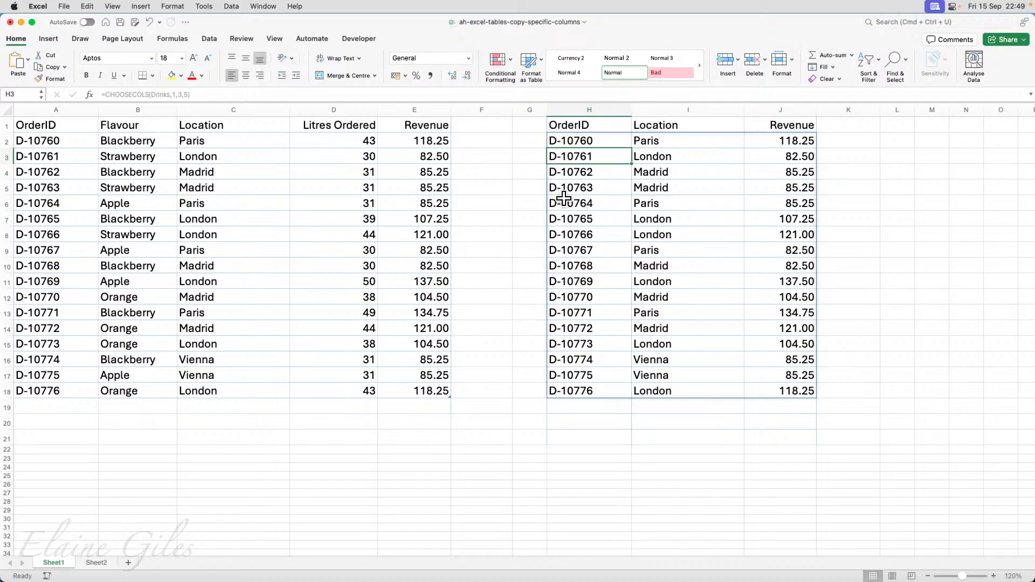
Change order D-10761's revenue in E3 to 100
left_click(426, 157)
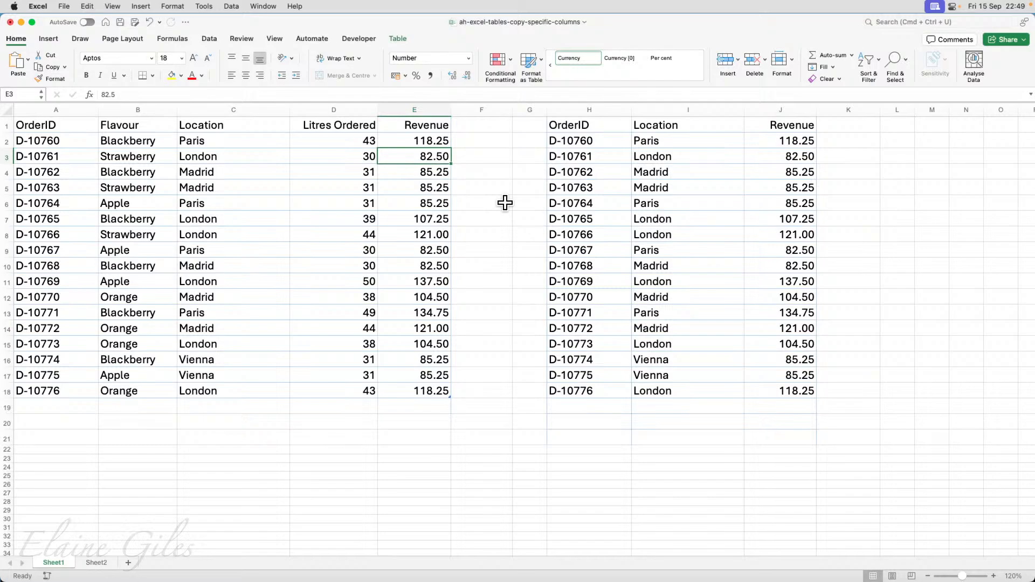
type("100")
key("Return")
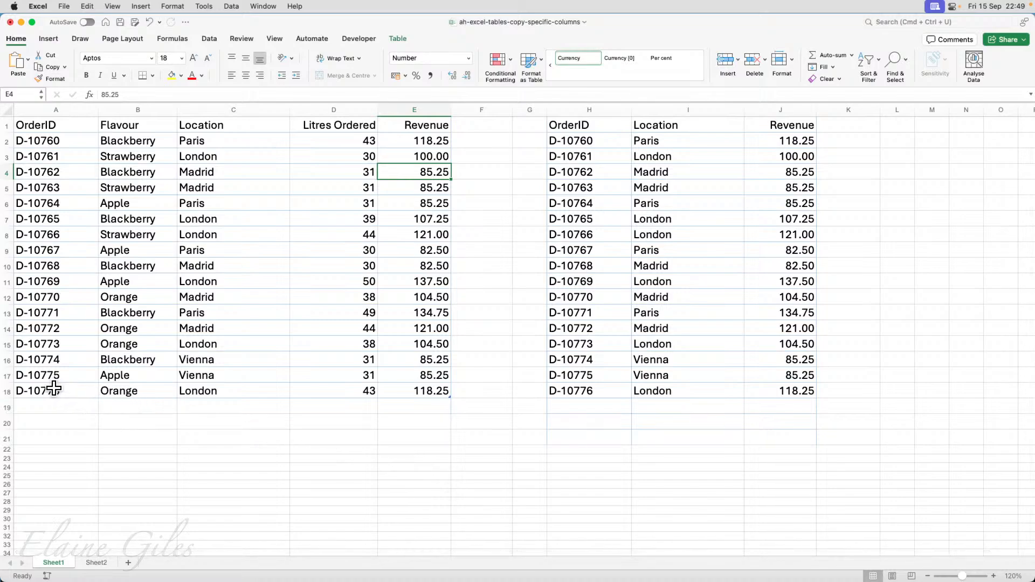
Copy the last order row A18:E18 into row 19 of the Drinks table
left_click_drag(54, 388, 397, 397)
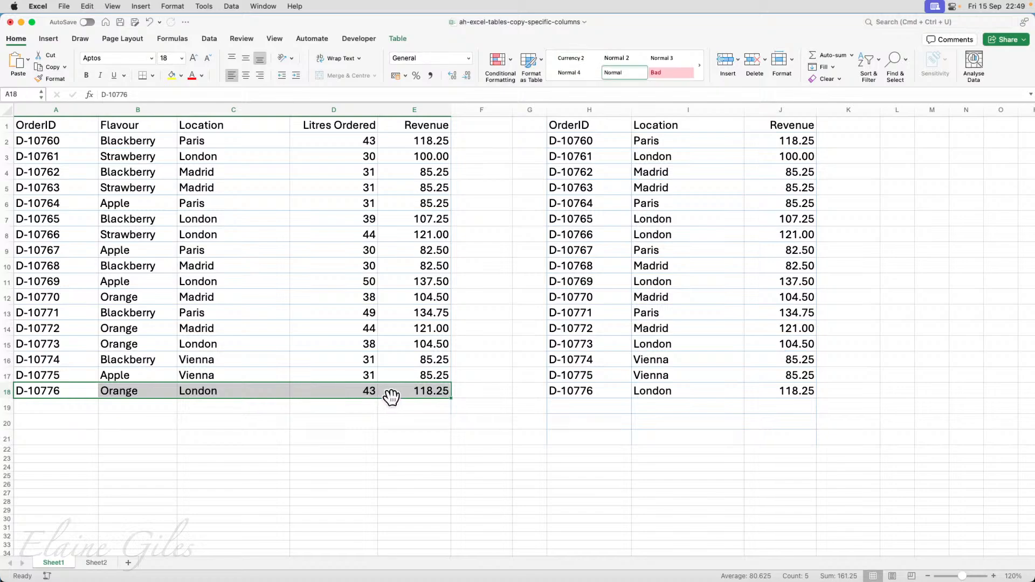
key("super+c")
left_click(83, 411)
key("super+v")
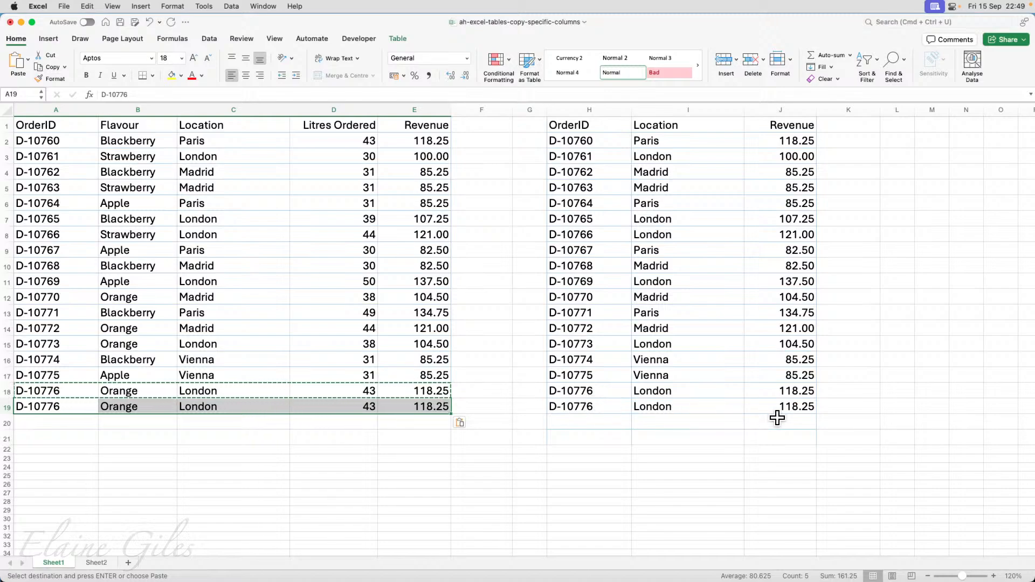
key("Escape")
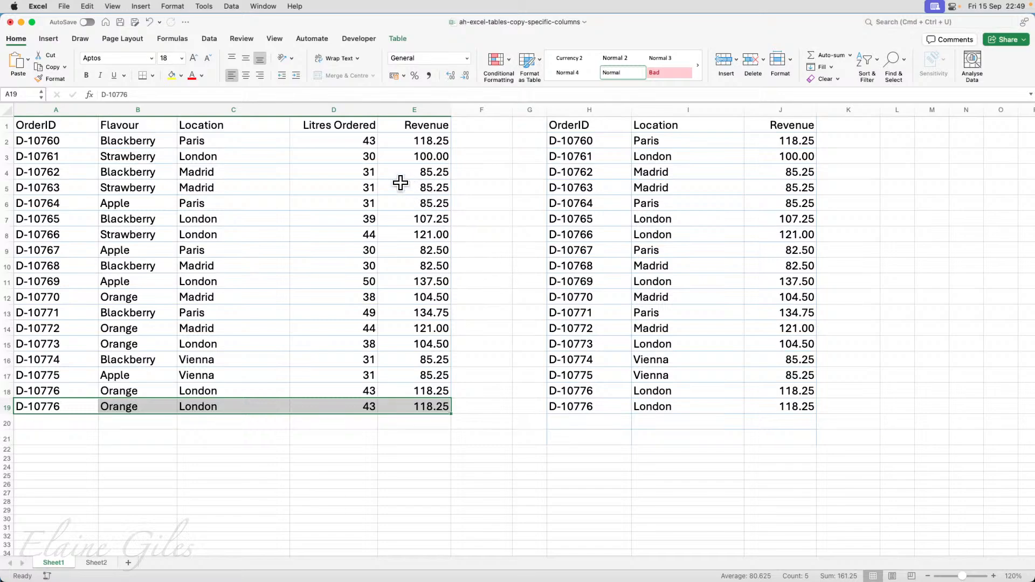
Insert a table column before Litres Ordered and name its header Sold By
left_click(321, 106)
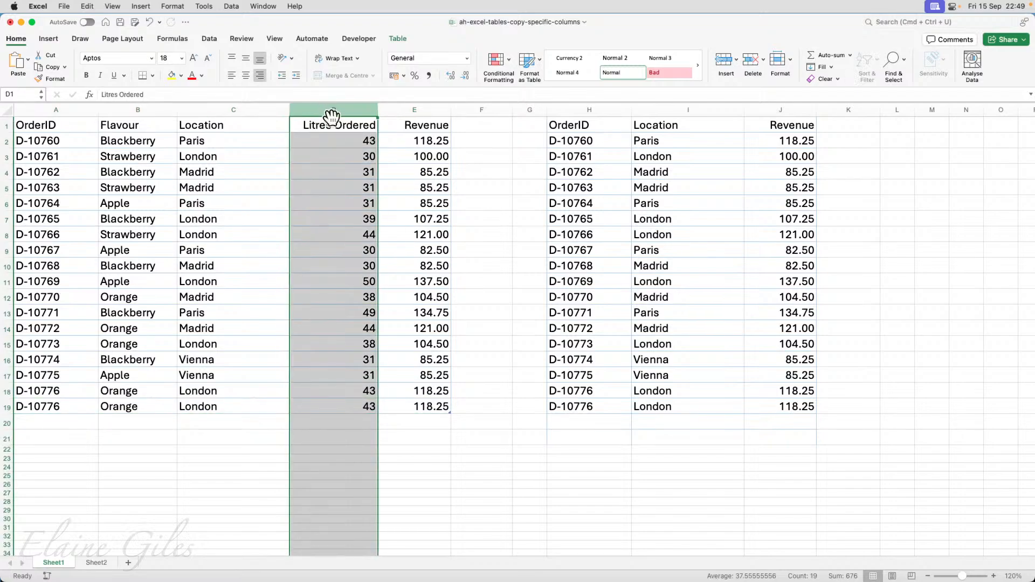
left_click(332, 154)
right_click(338, 110)
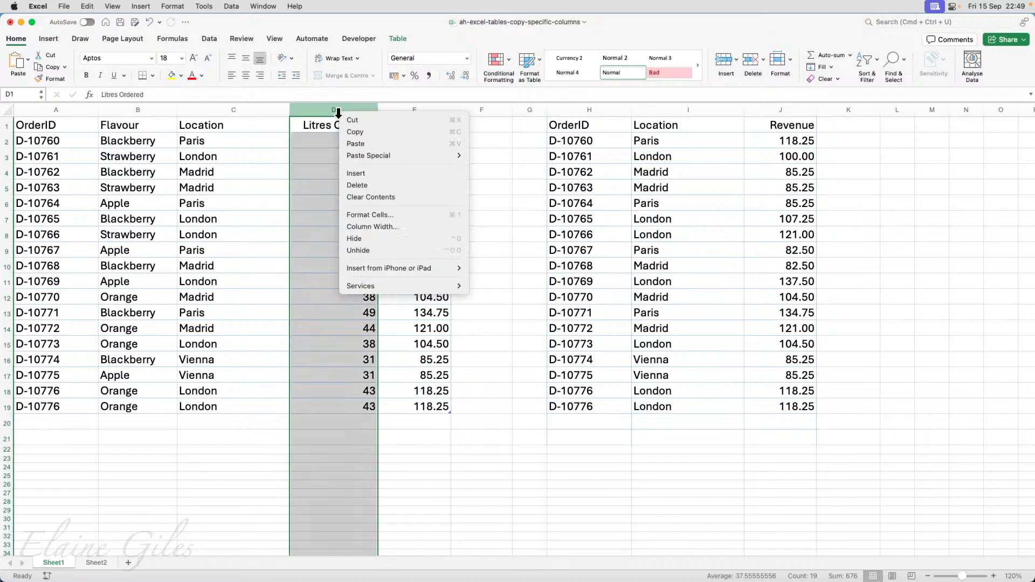
left_click(367, 176)
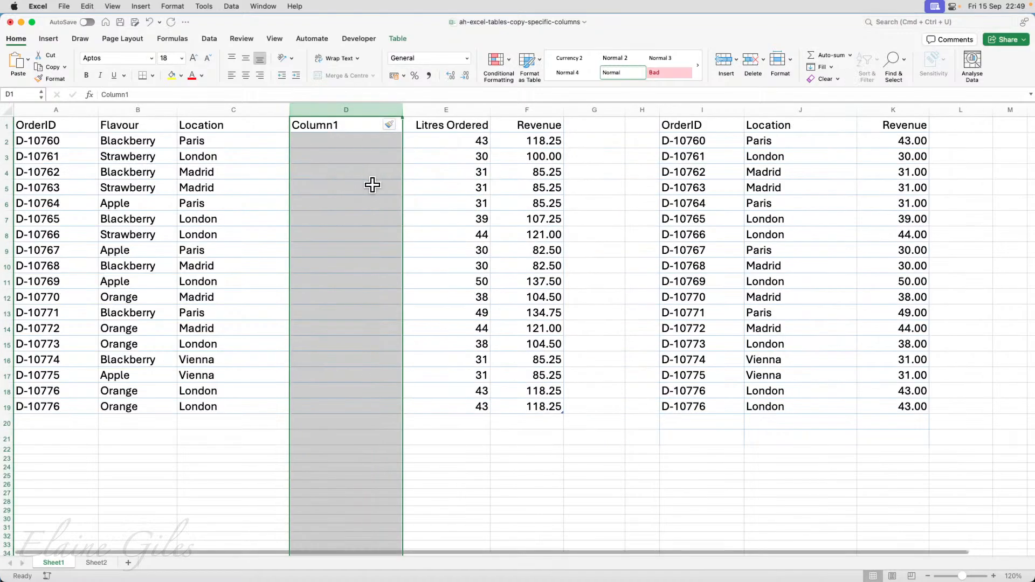
left_click(324, 123)
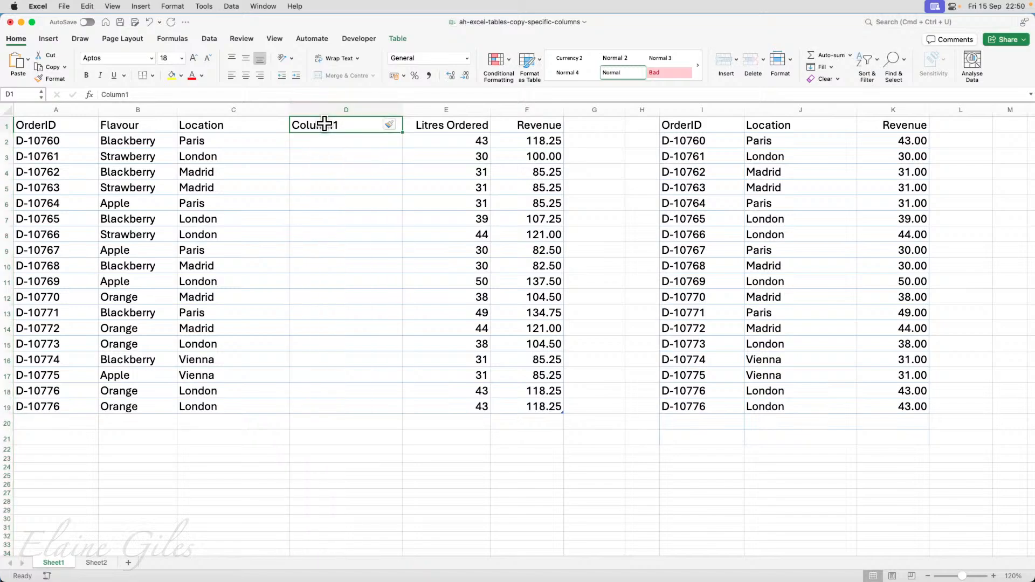
type("Sold By")
key("Return")
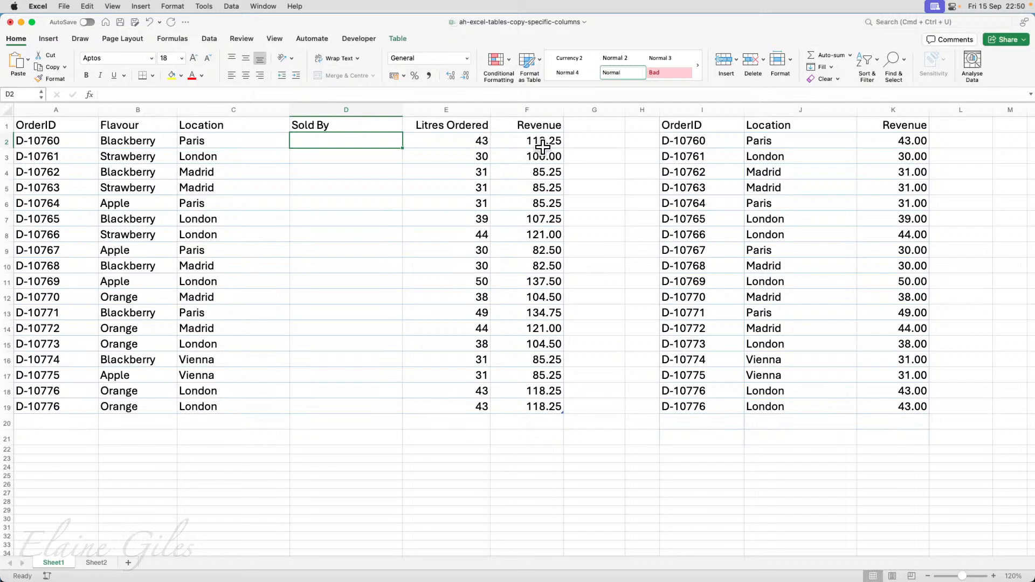
Check the spill's headers and CHOOSECOLS formula, whose Revenue column now shows litres
left_click(718, 127)
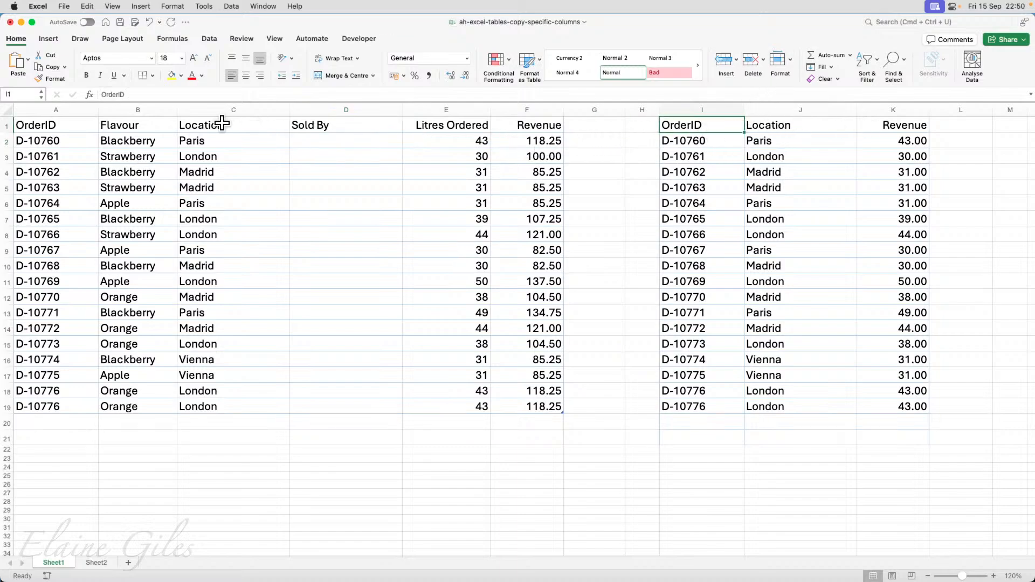
left_click(335, 127)
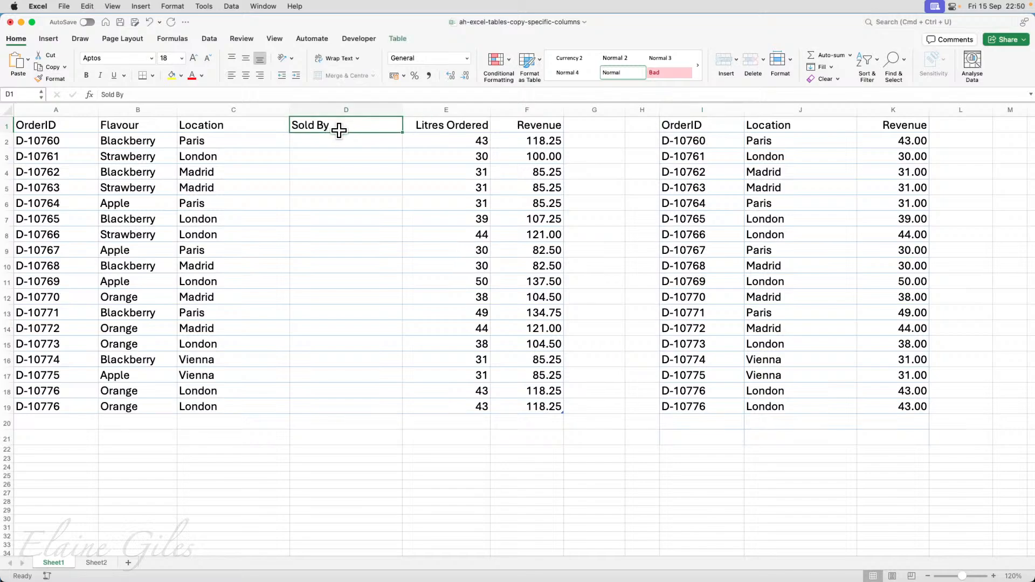
left_click(676, 141)
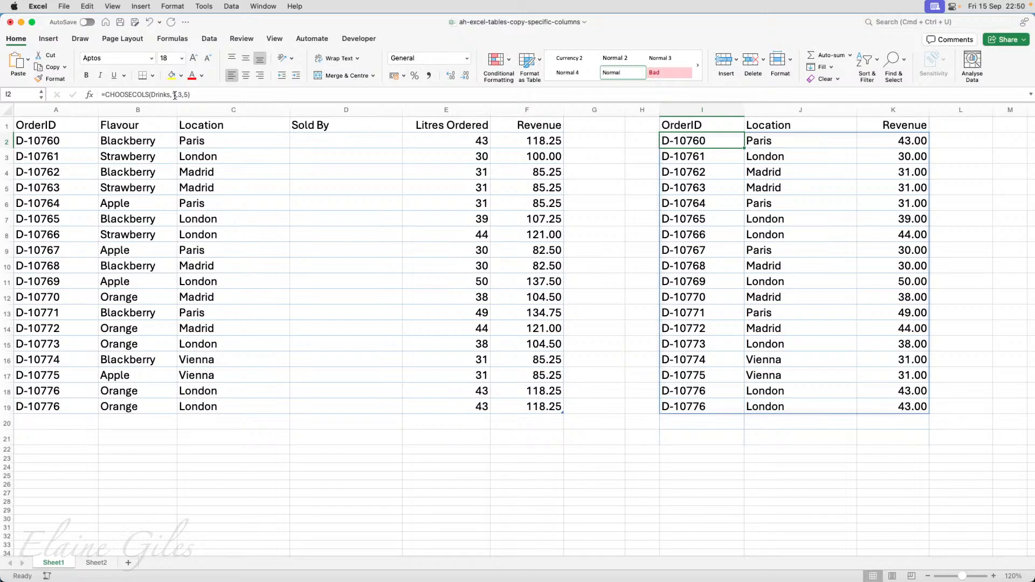
left_click_drag(62, 141, 55, 377)
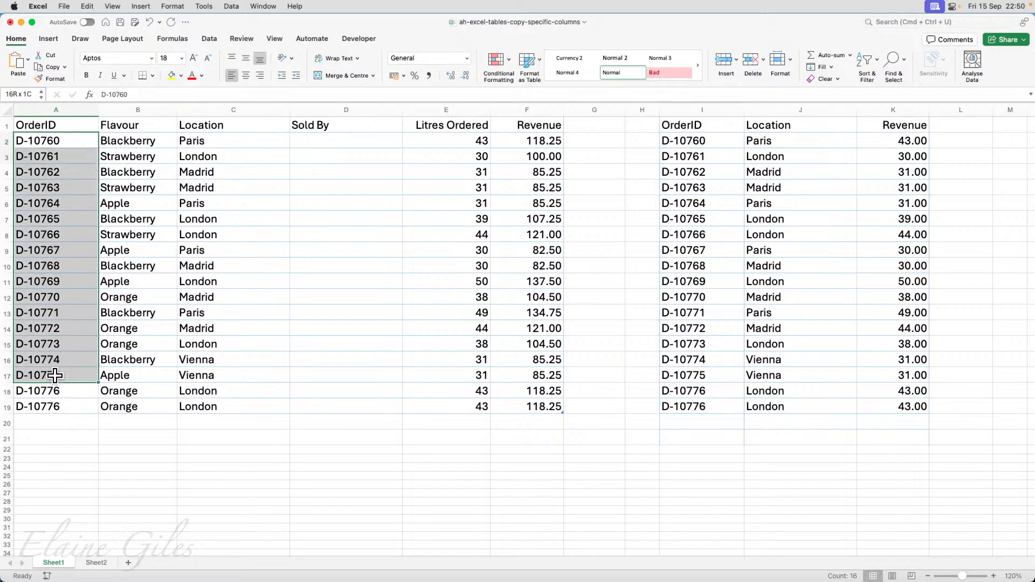
left_click_drag(207, 141, 238, 422)
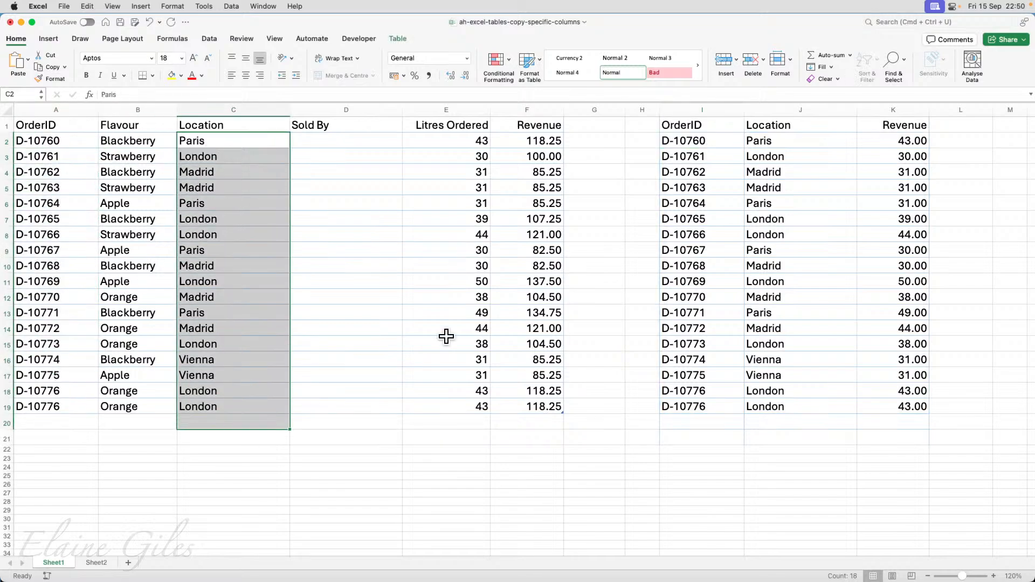
left_click_drag(482, 142, 477, 377)
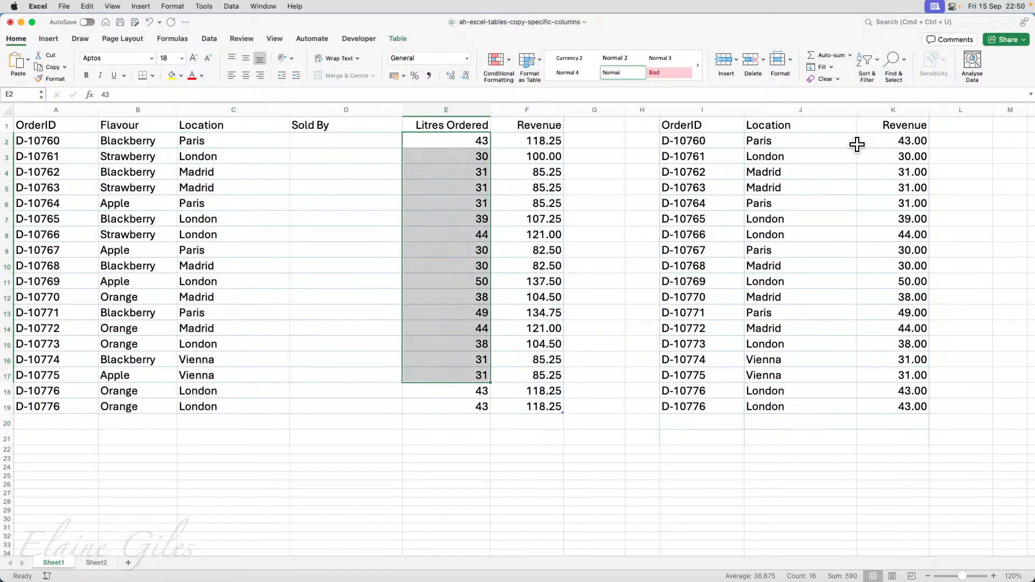
left_click(698, 143)
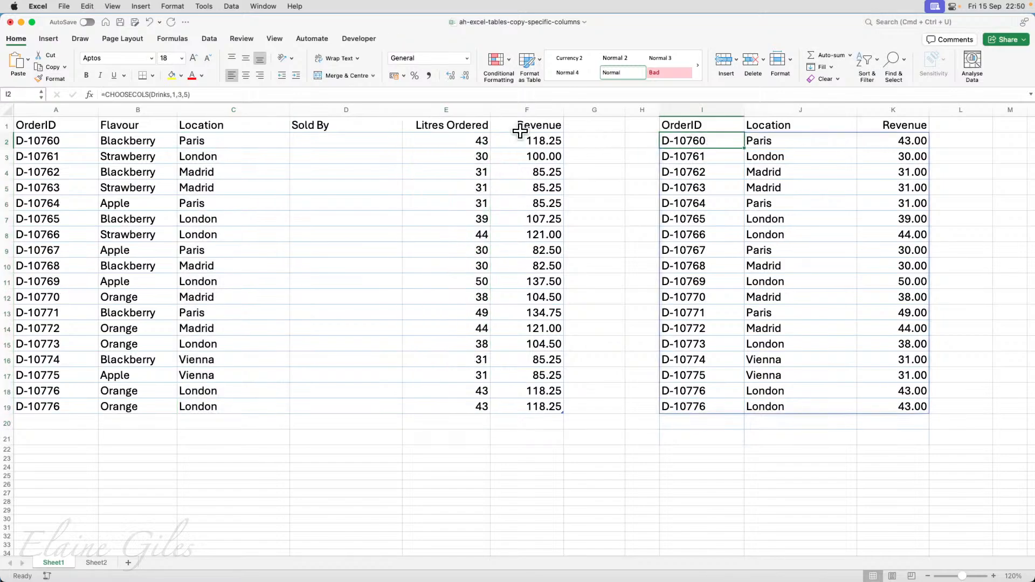
left_click(185, 95)
key("BackSpace")
type("6")
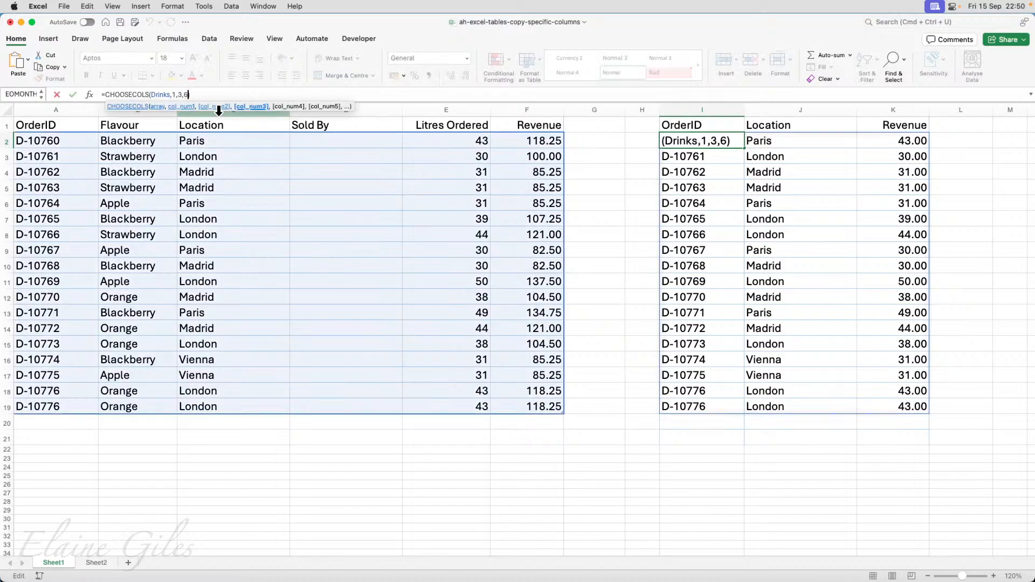
key("Return")
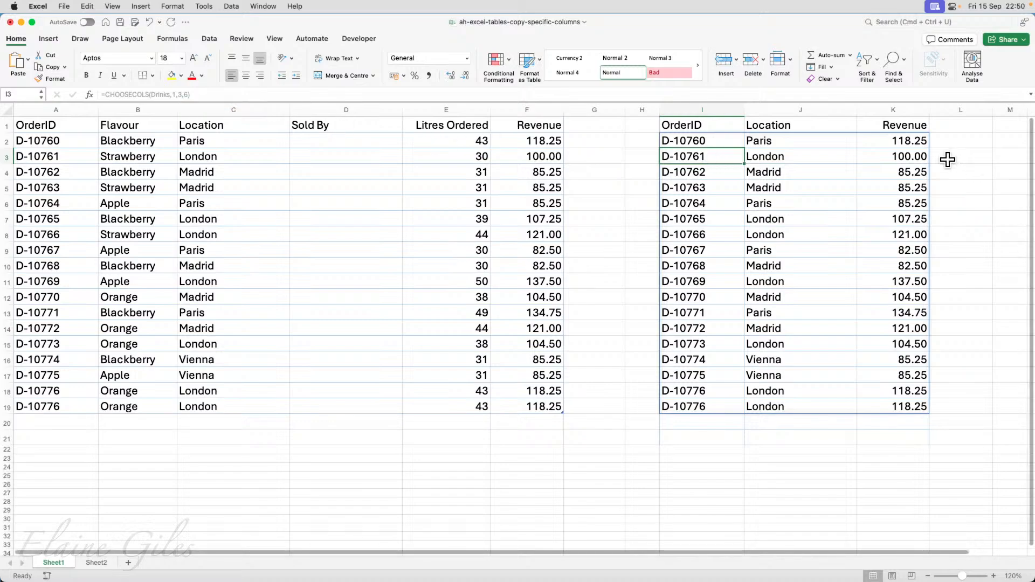
left_click_drag(915, 141, 907, 401)
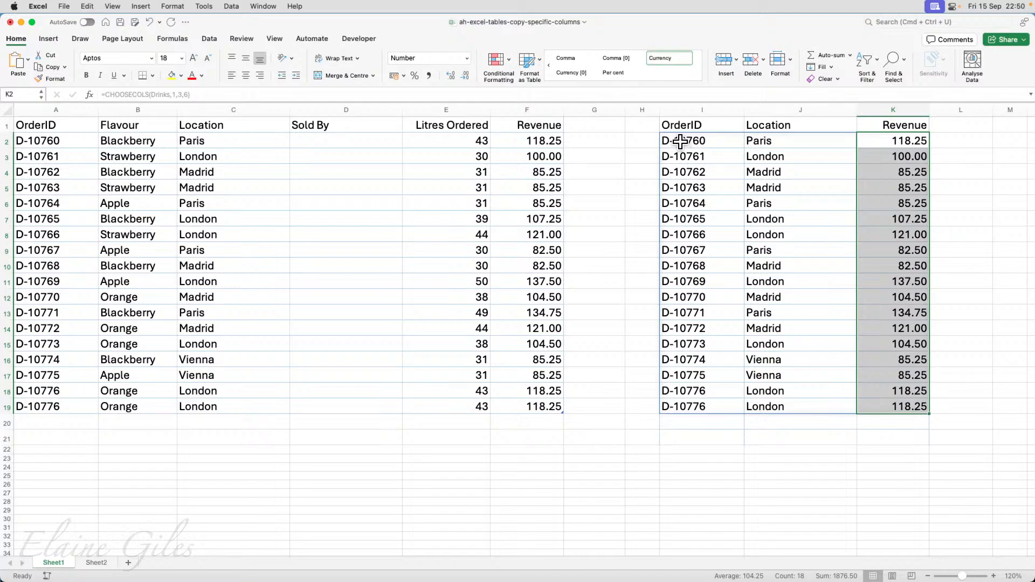
left_click_drag(681, 142, 894, 403)
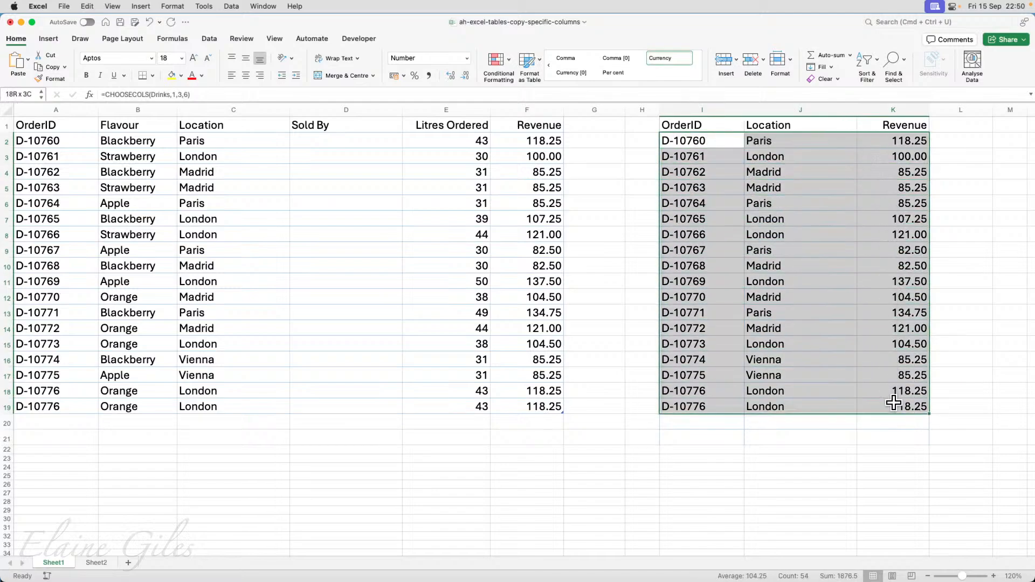
left_click(701, 138)
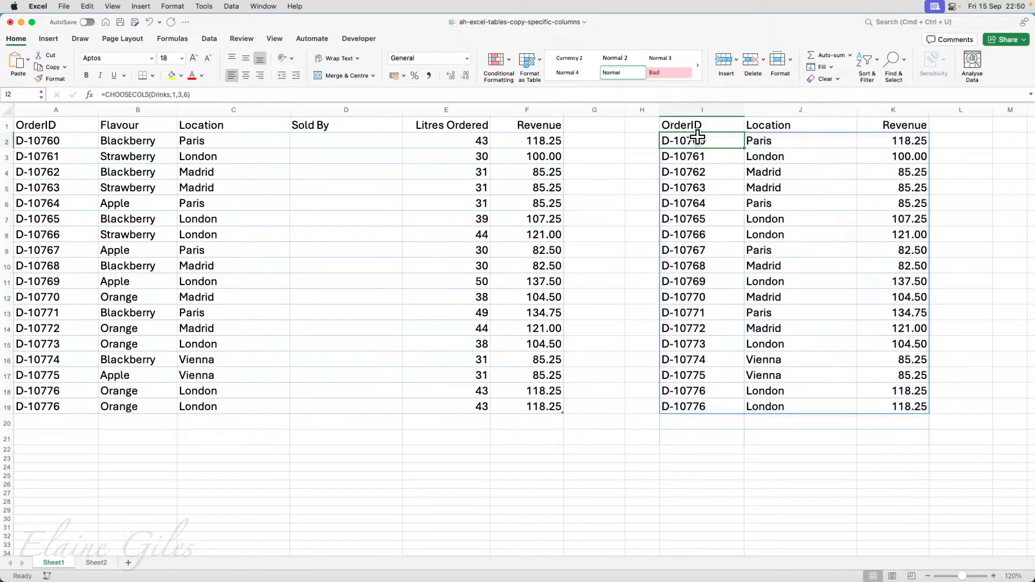
left_click_drag(701, 139, 874, 399)
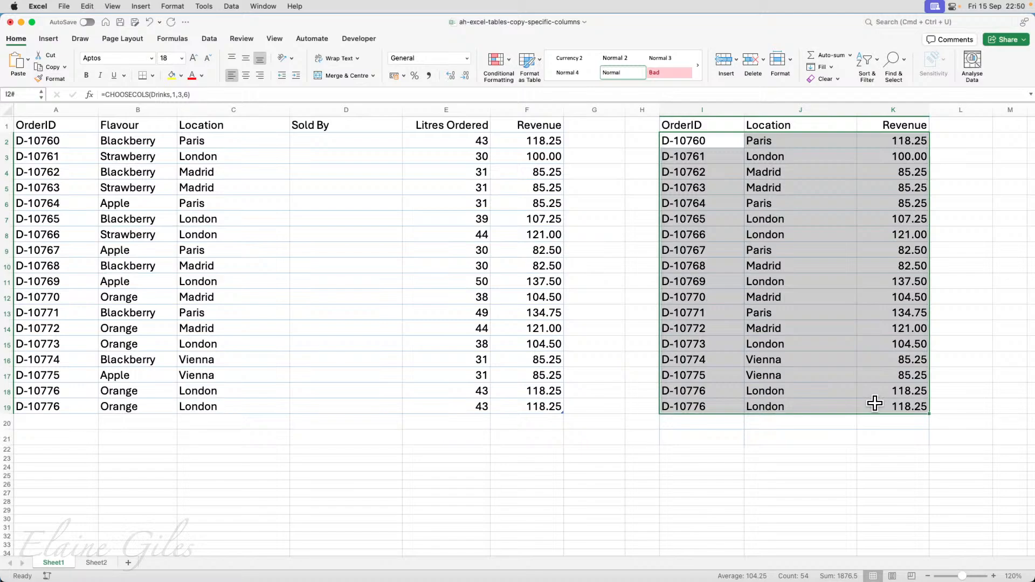
left_click(728, 147)
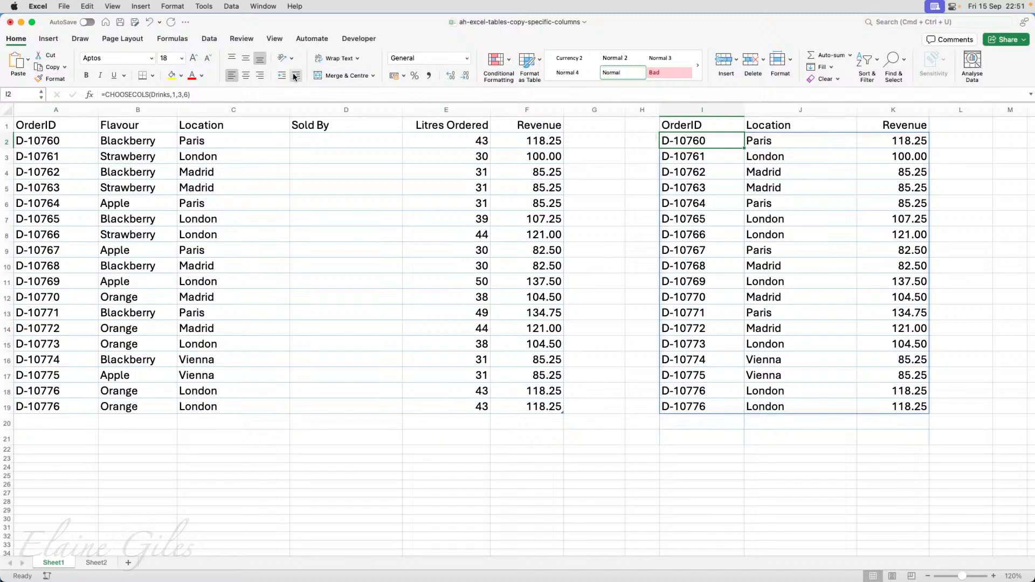
left_click(48, 39)
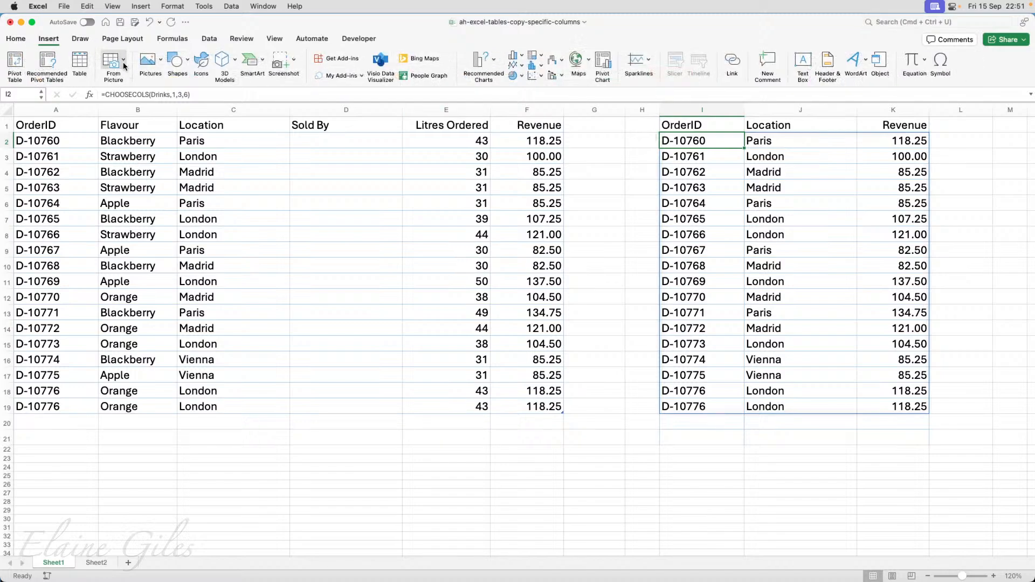
left_click(81, 61)
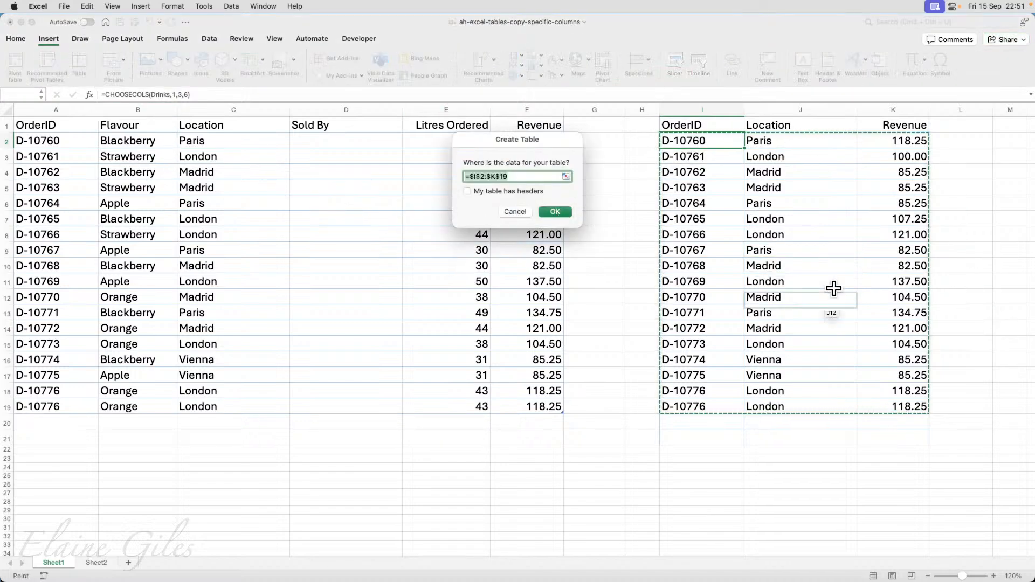
left_click(555, 213)
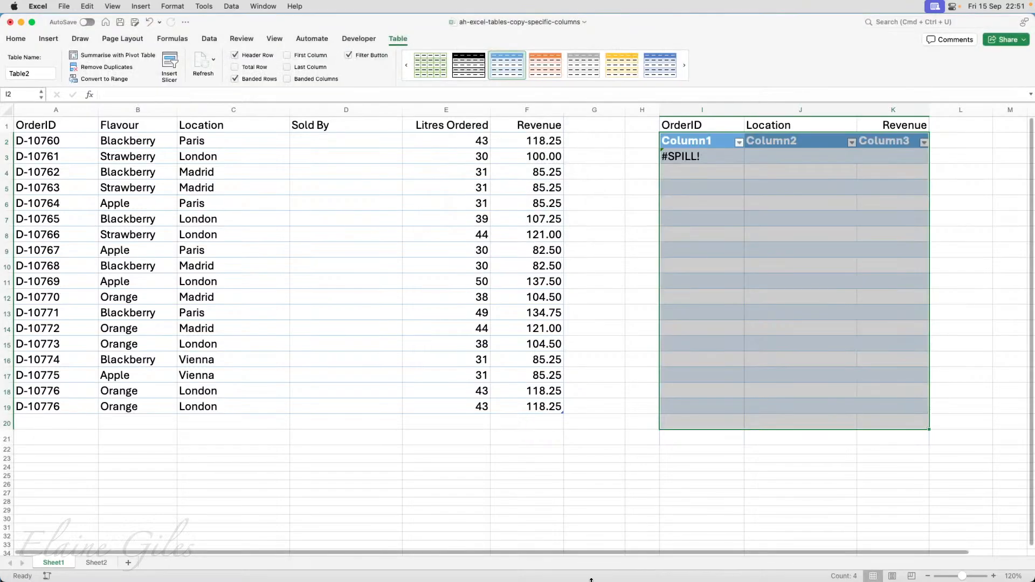
left_click(148, 23)
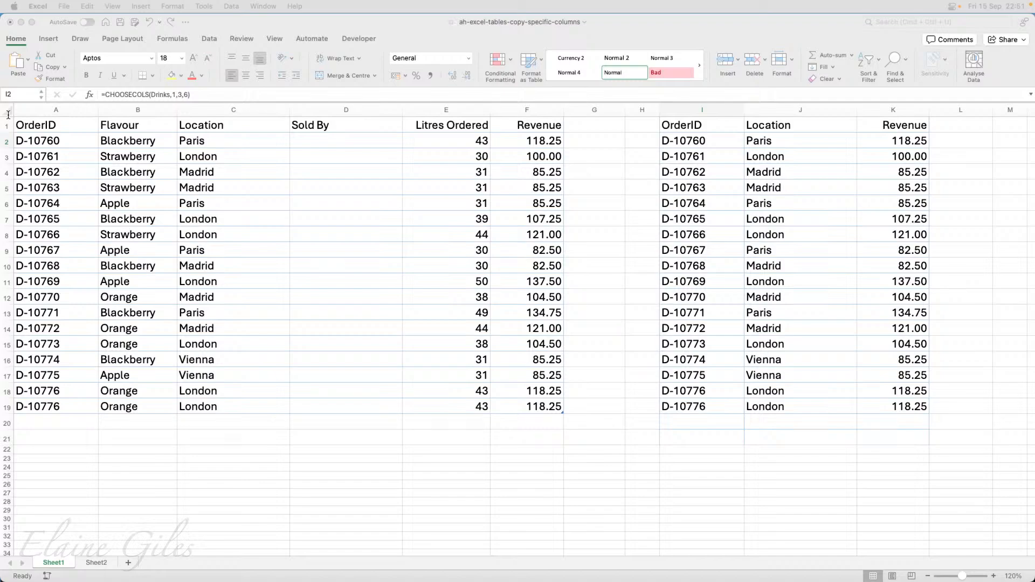
Review the Drinks range and the I2 formula, then switch to Sheet2's plain order range
left_click(54, 128)
left_click_drag(51, 120, 512, 402)
left_click(693, 141)
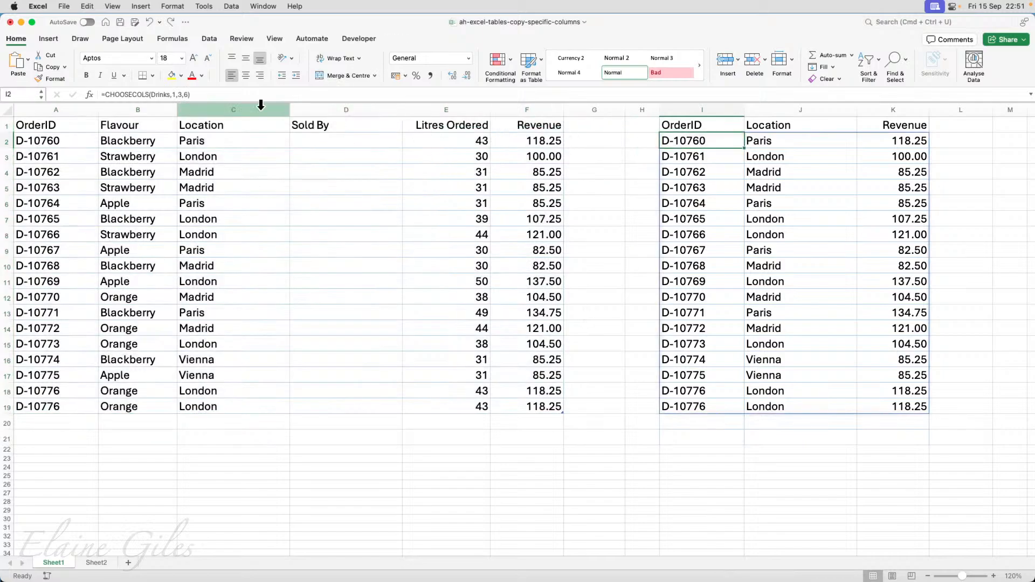
left_click(97, 565)
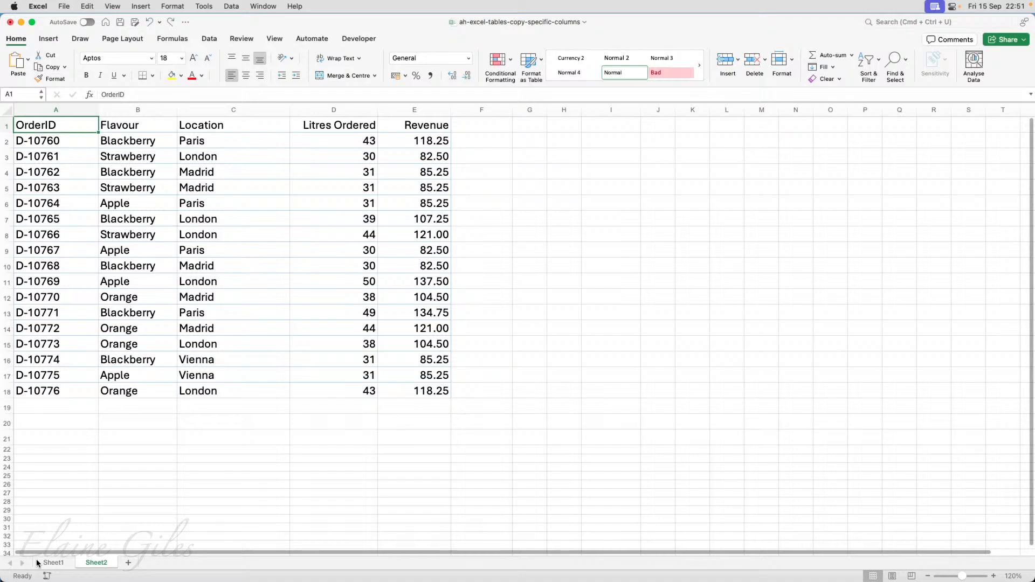
key("super+Tab")
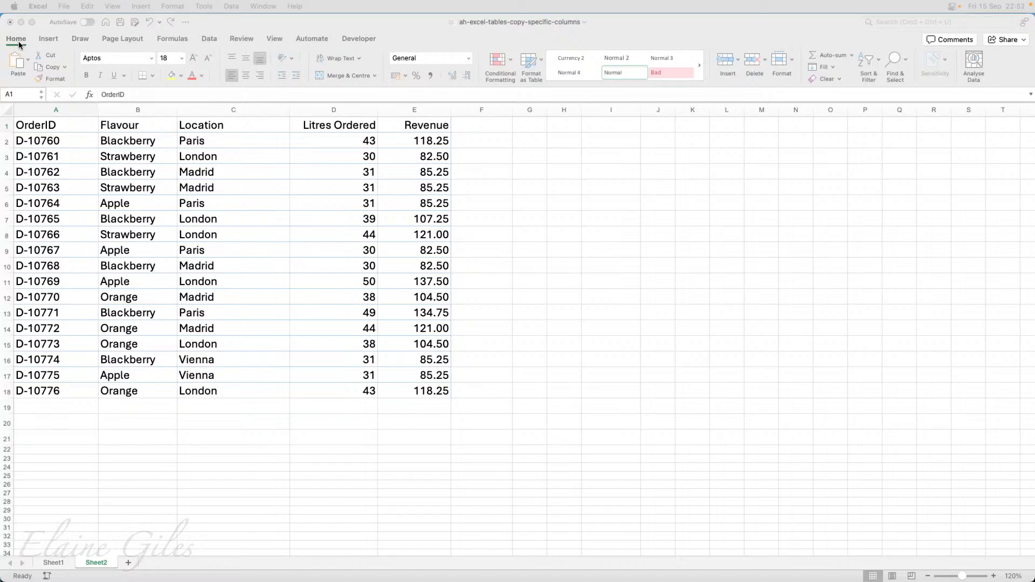
On Sheet1, insert a new, taller row 1 above the Drinks table
left_click(63, 562)
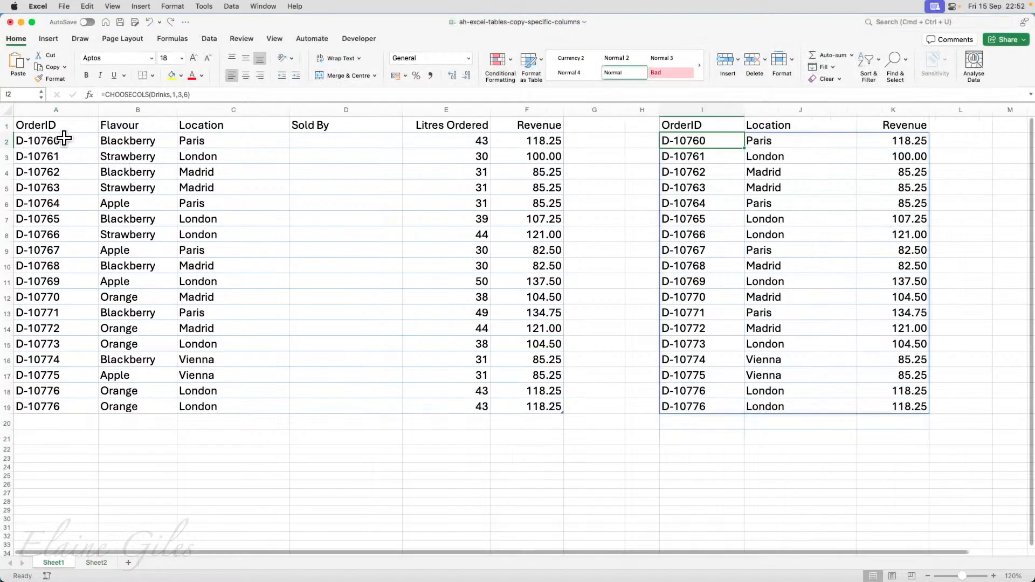
left_click(7, 125)
right_click(7, 127)
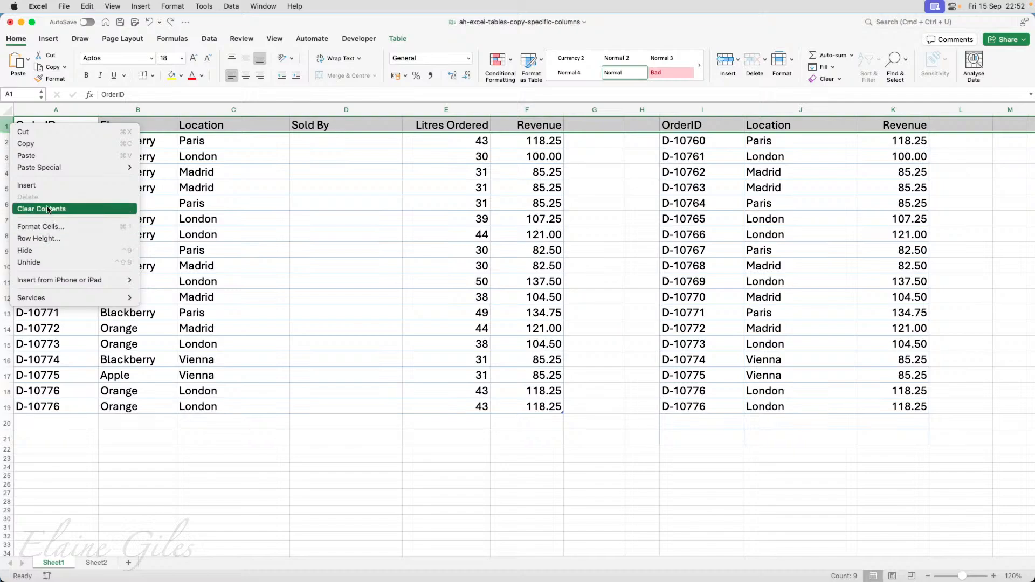
left_click(46, 186)
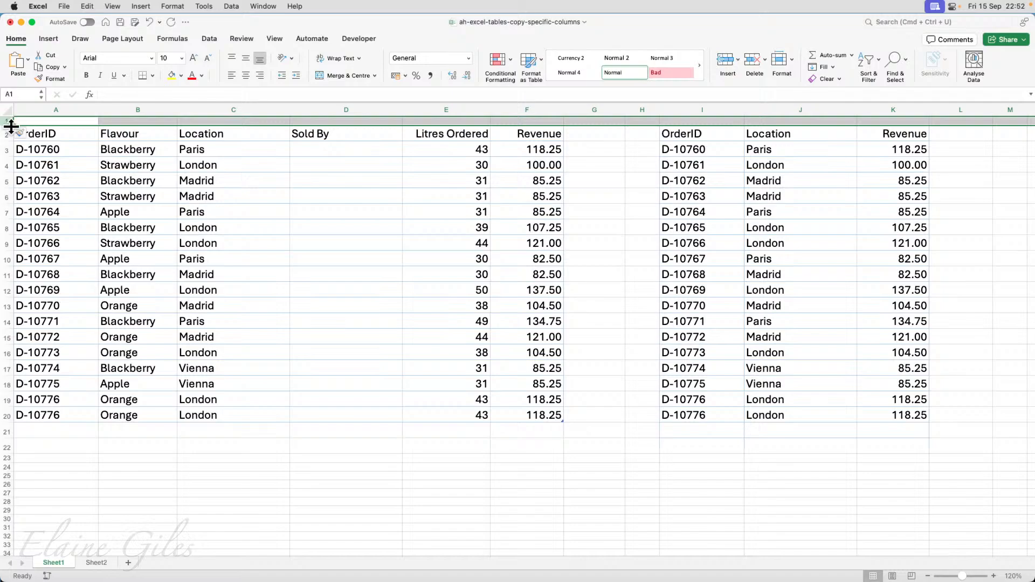
left_click_drag(11, 126, 11, 142)
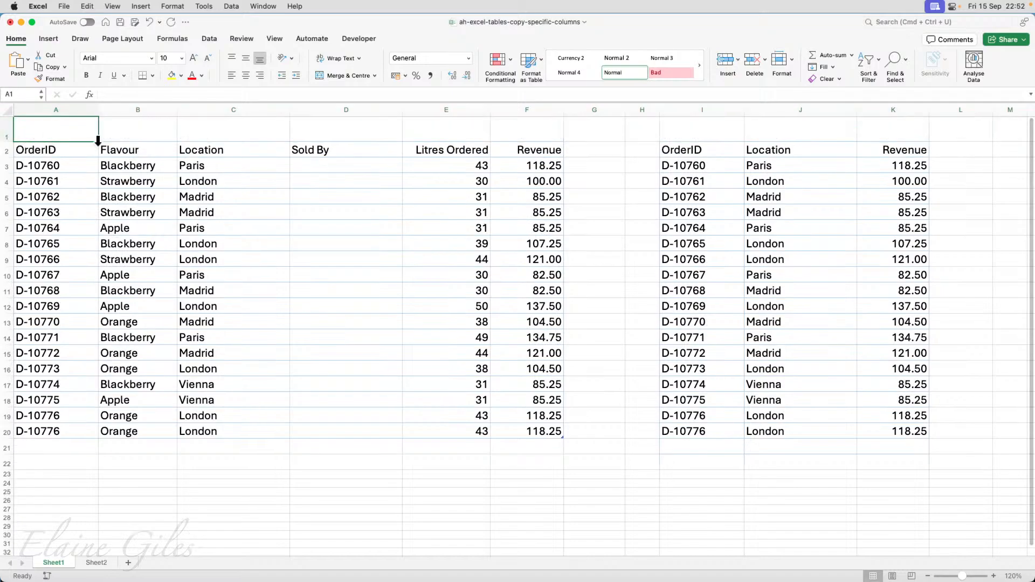
Enter =SEQUENCE(1,COUNTA(Drinks[#Headers])) in A1 to number the columns 1 to 6
type("=seq")
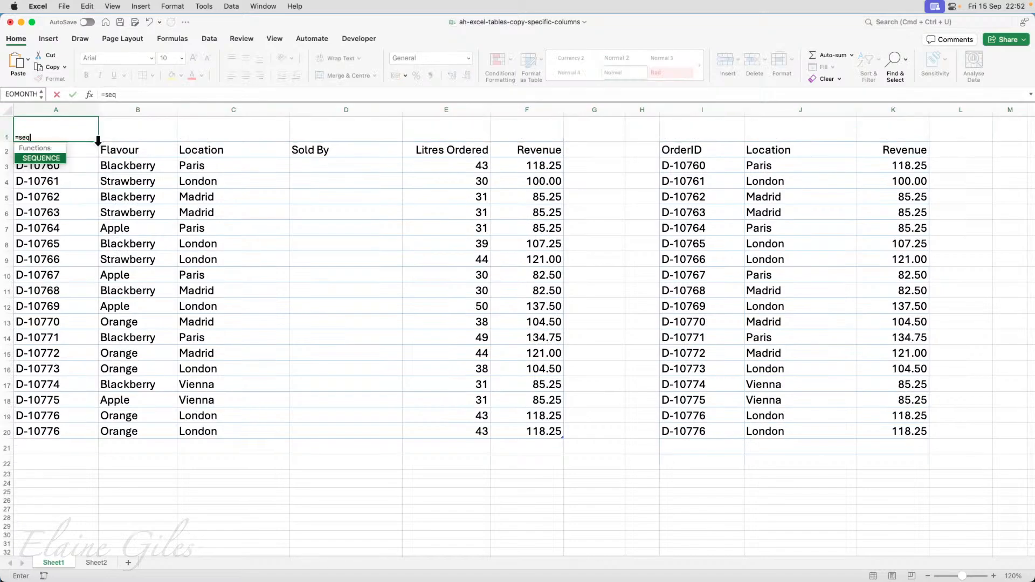
key("Tab")
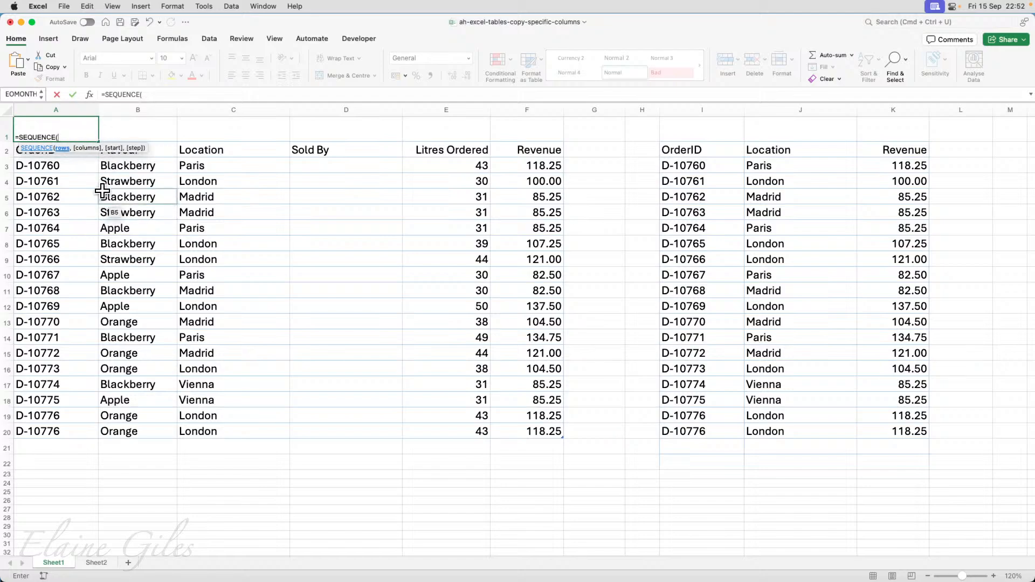
type("1,")
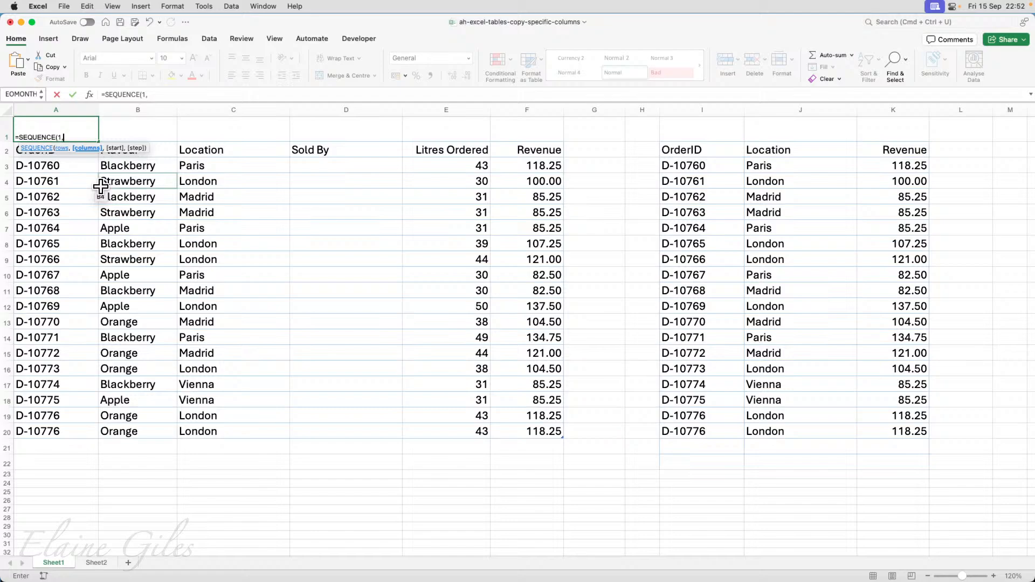
type("drin")
key("Tab")
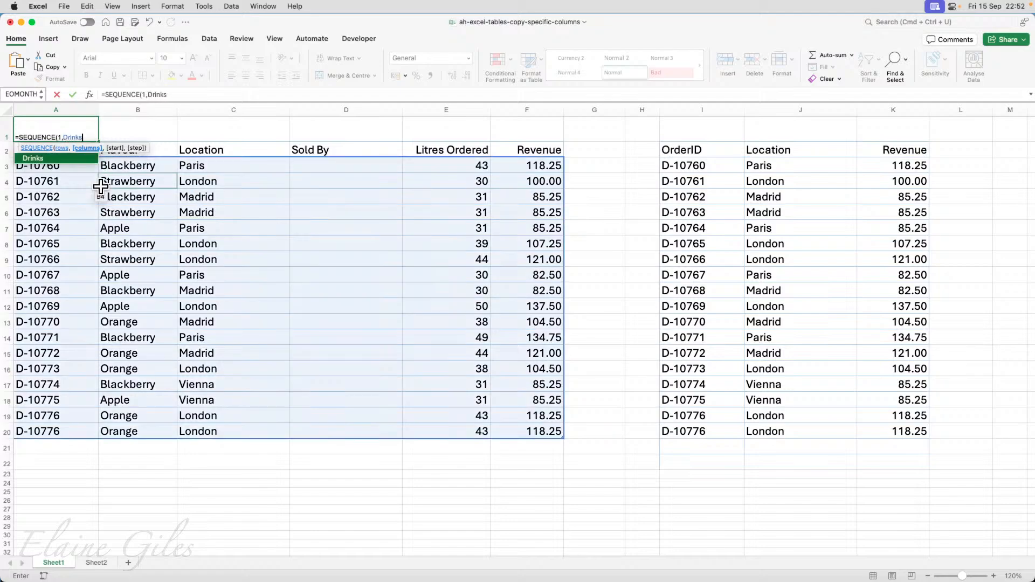
type("[")
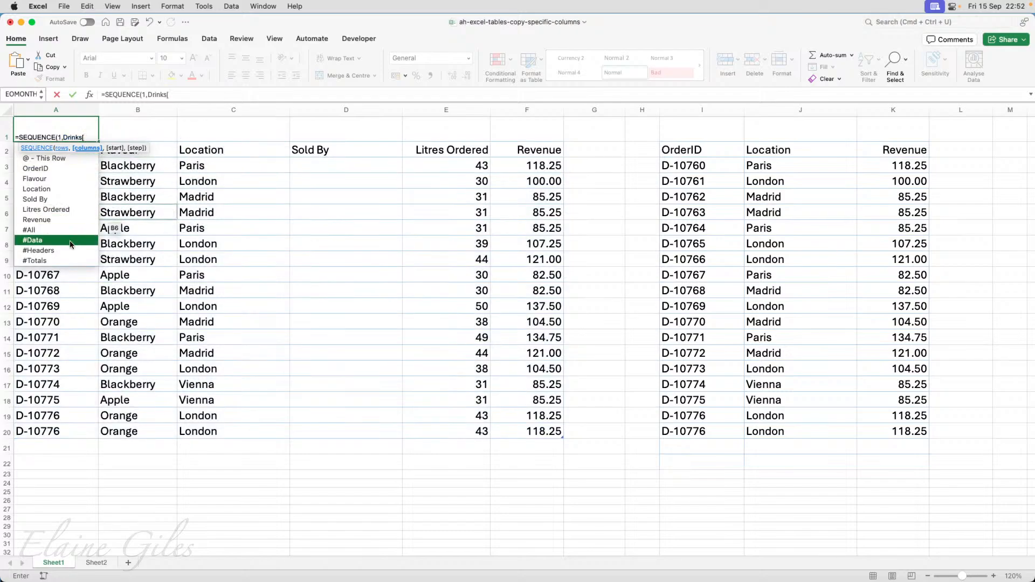
double_click(61, 255)
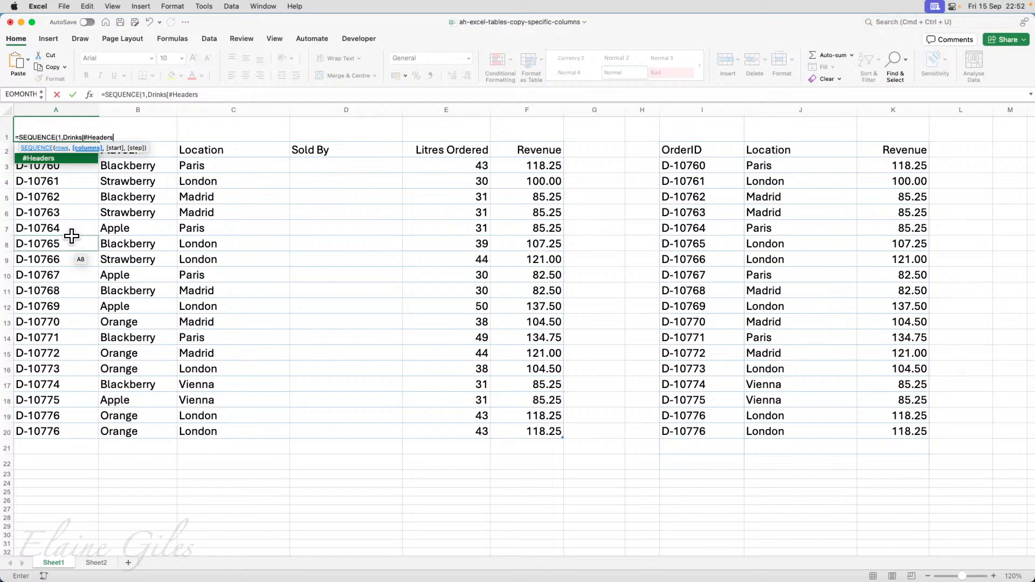
type("]")
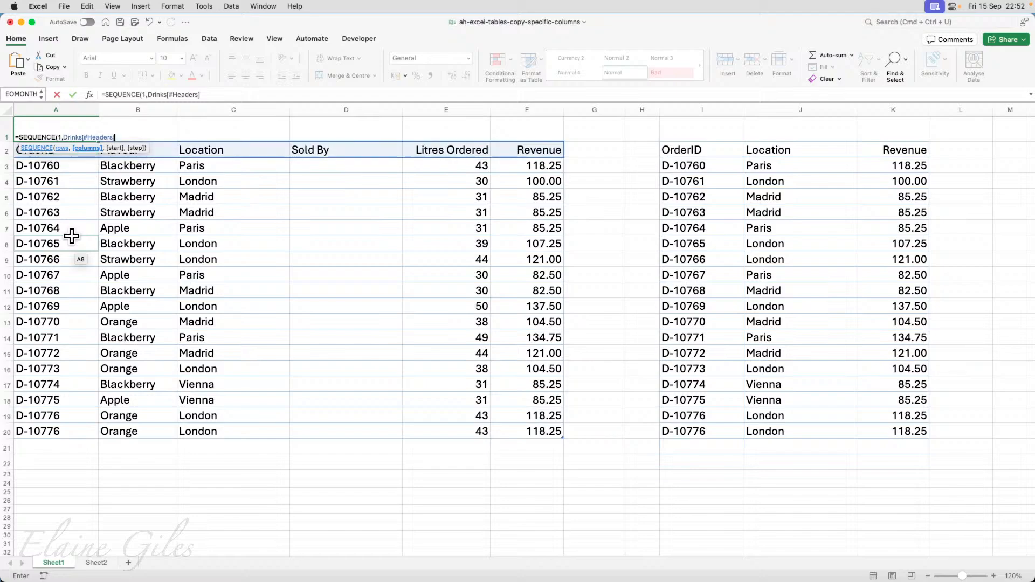
left_click(66, 137)
type("count")
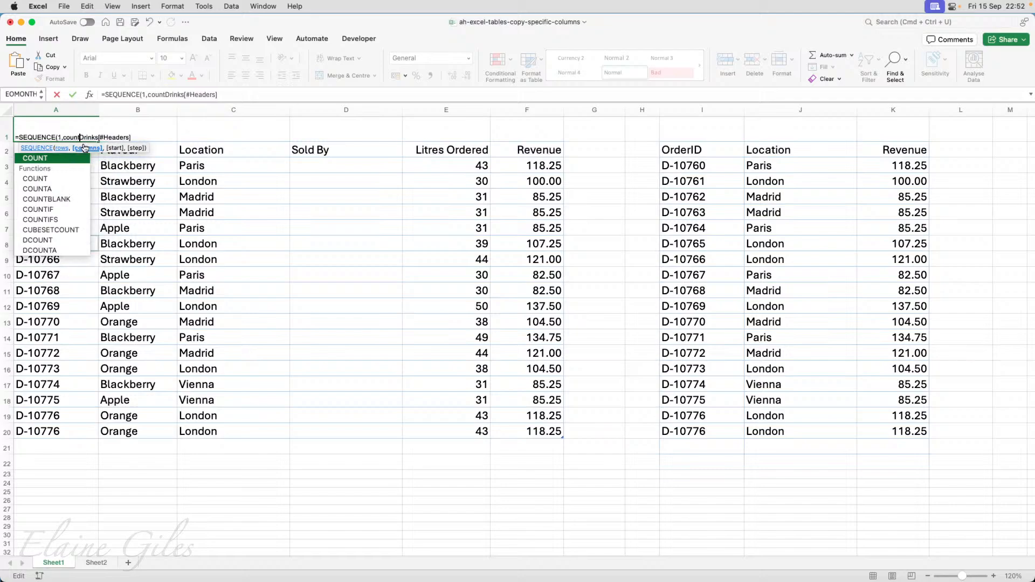
type("a(")
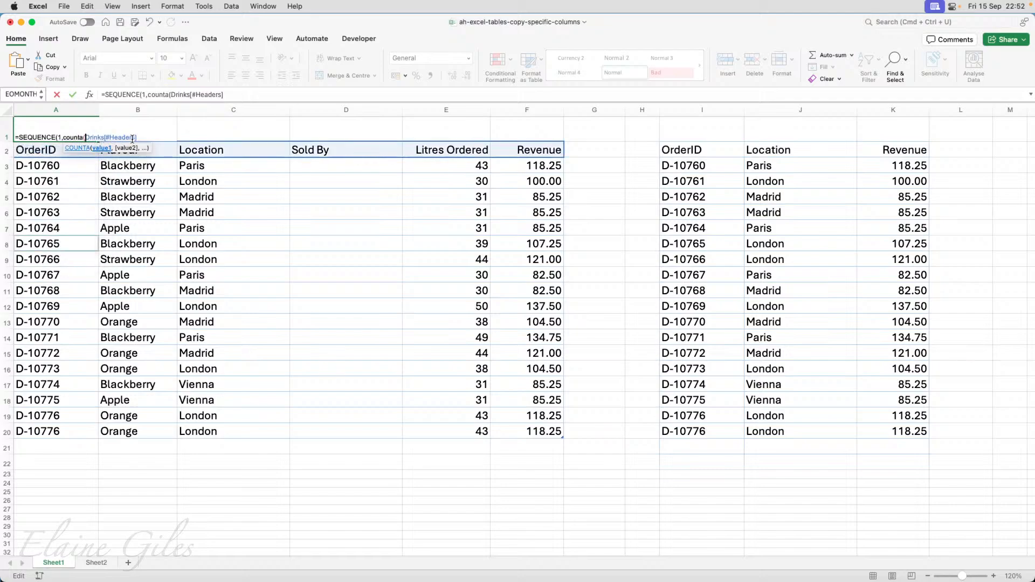
left_click(145, 138)
type(")")
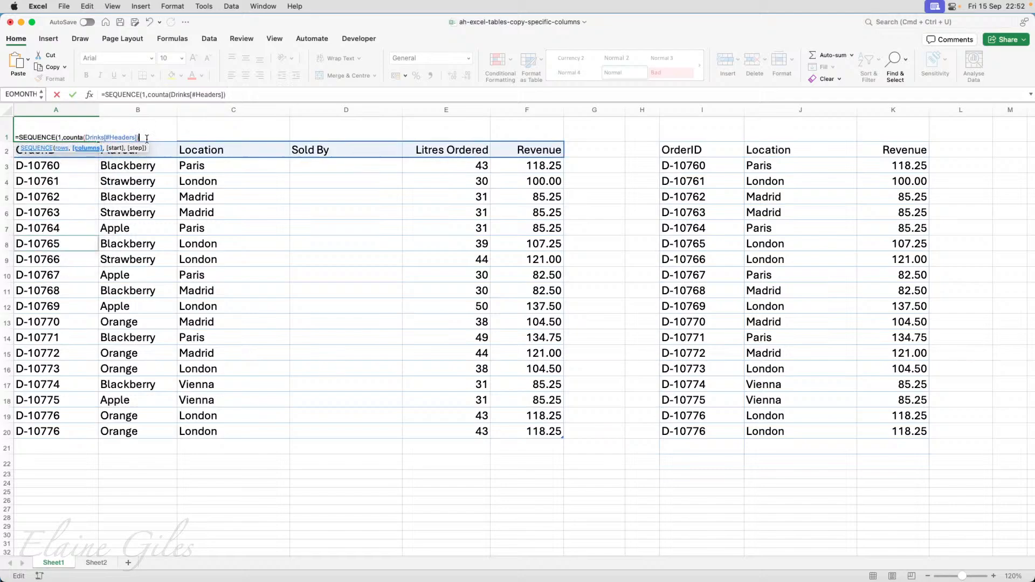
key("Return")
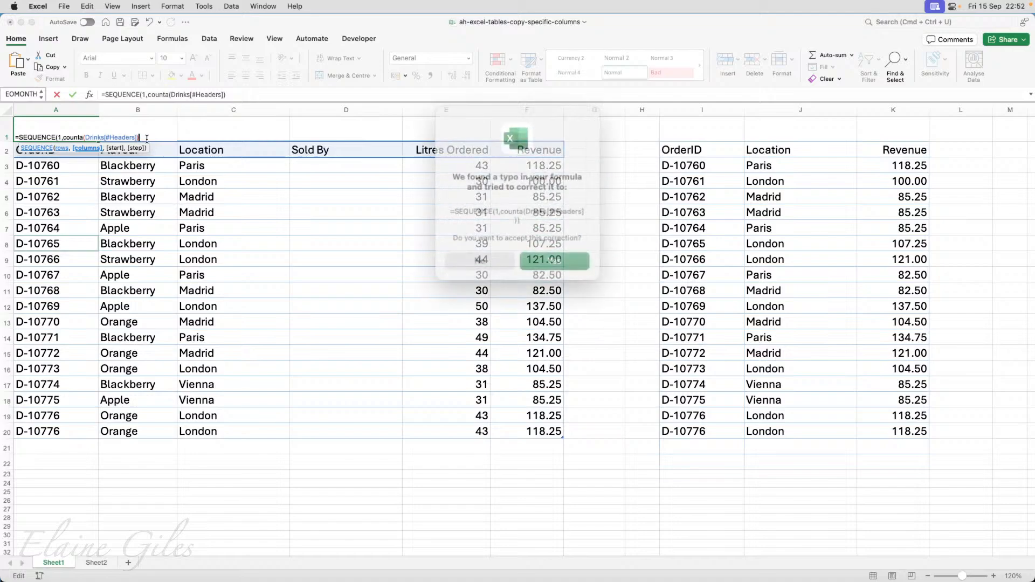
key("Return")
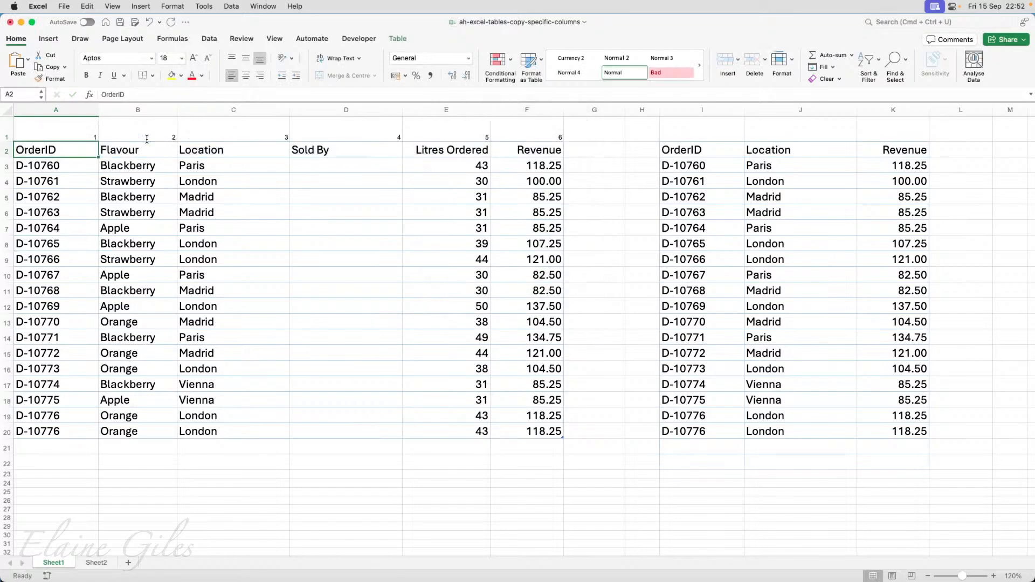
left_click_drag(69, 127, 513, 135)
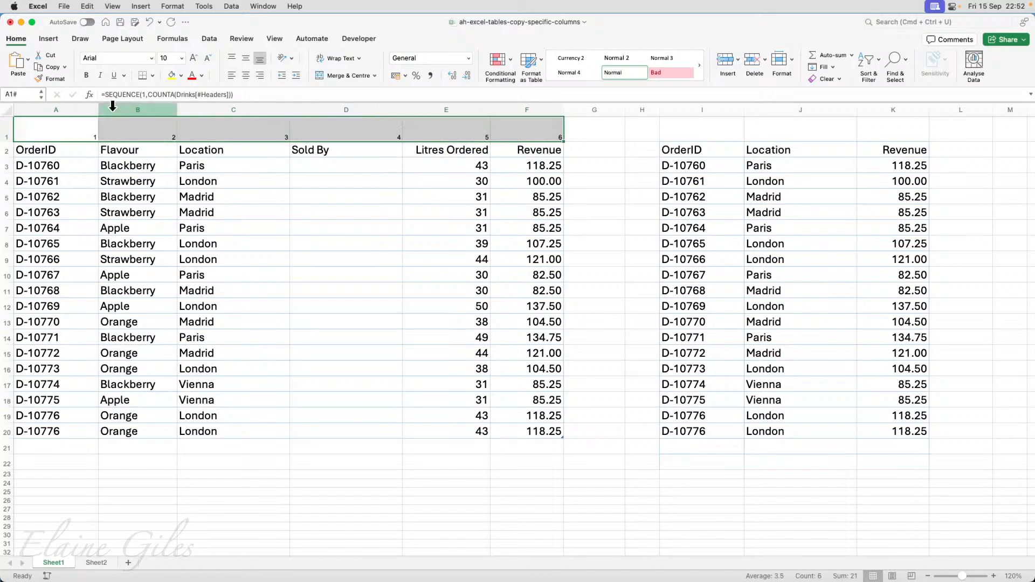
left_click(67, 125)
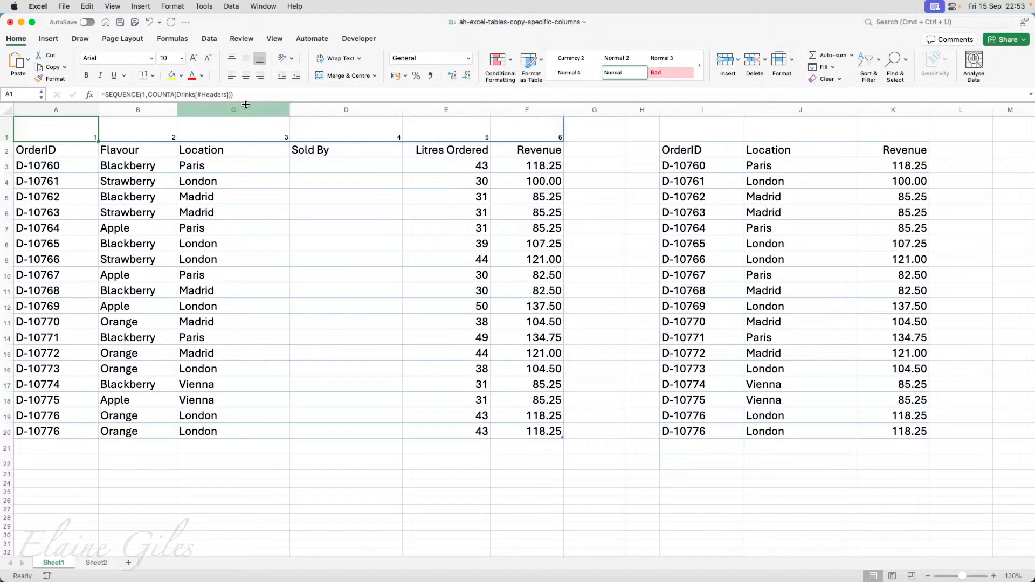
left_click_drag(148, 95, 231, 95)
key("Escape")
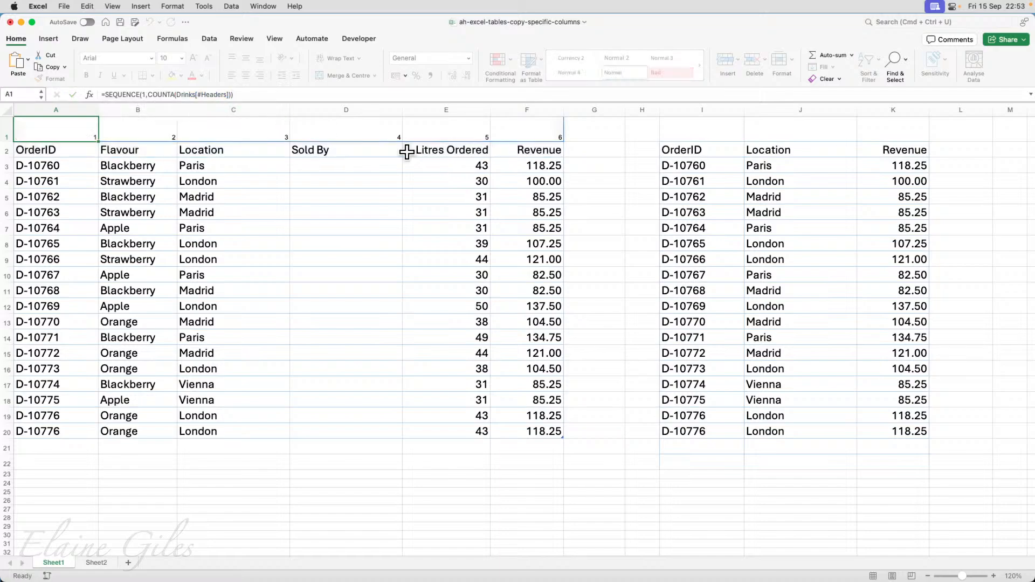
left_click(661, 168)
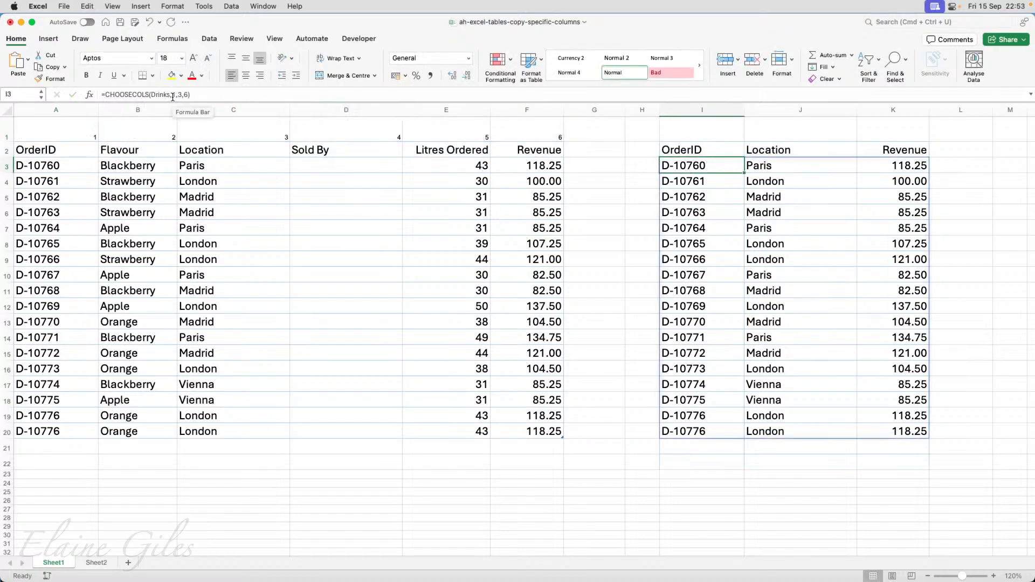
Replace the fixed column numbers 1,3,6 in I3's CHOOSECOLS formula with A1, C1 and F1
left_click_drag(173, 95, 190, 95)
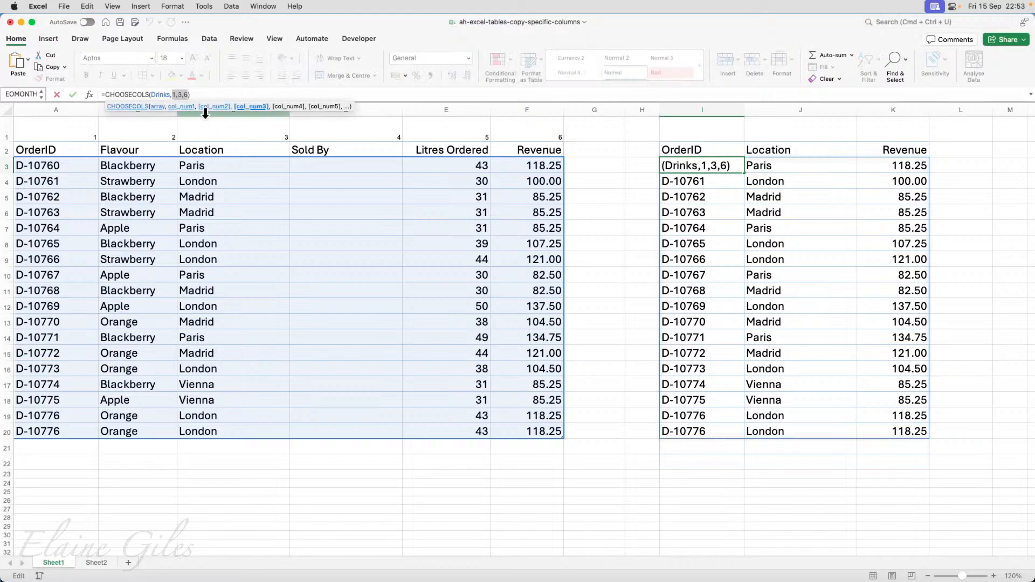
key("BackSpace")
left_click(78, 133)
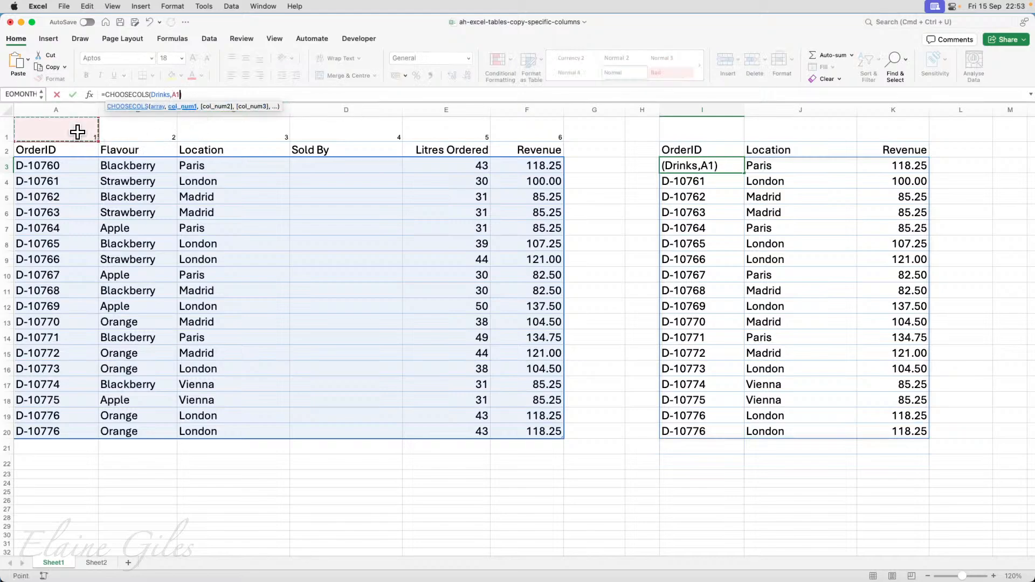
type(",")
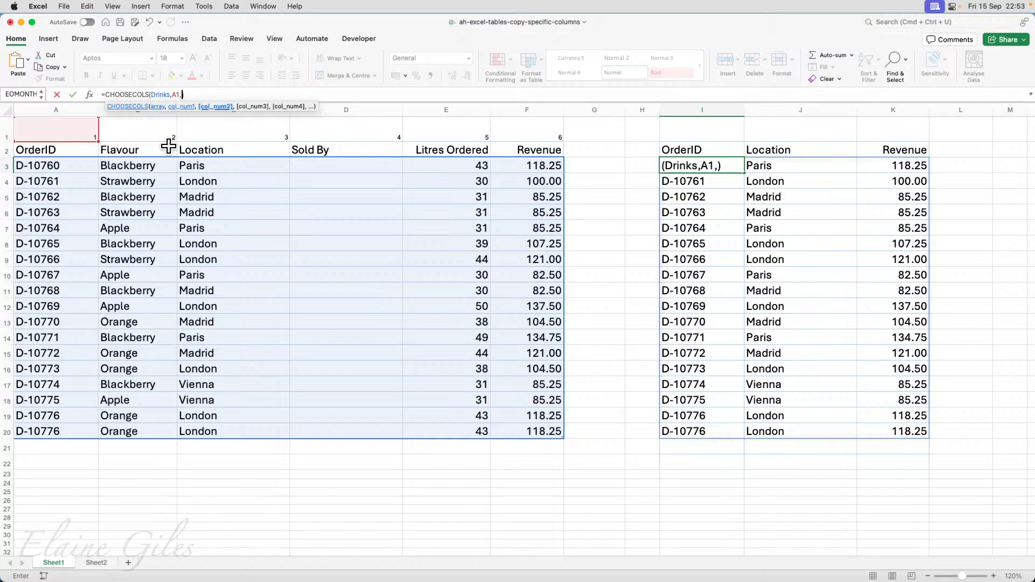
left_click(232, 134)
type(",")
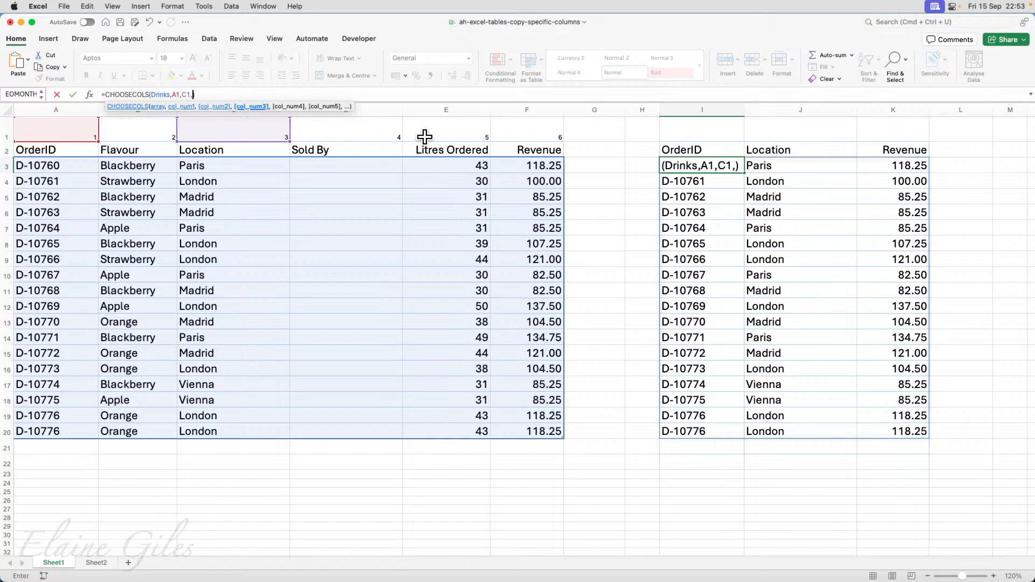
left_click(533, 136)
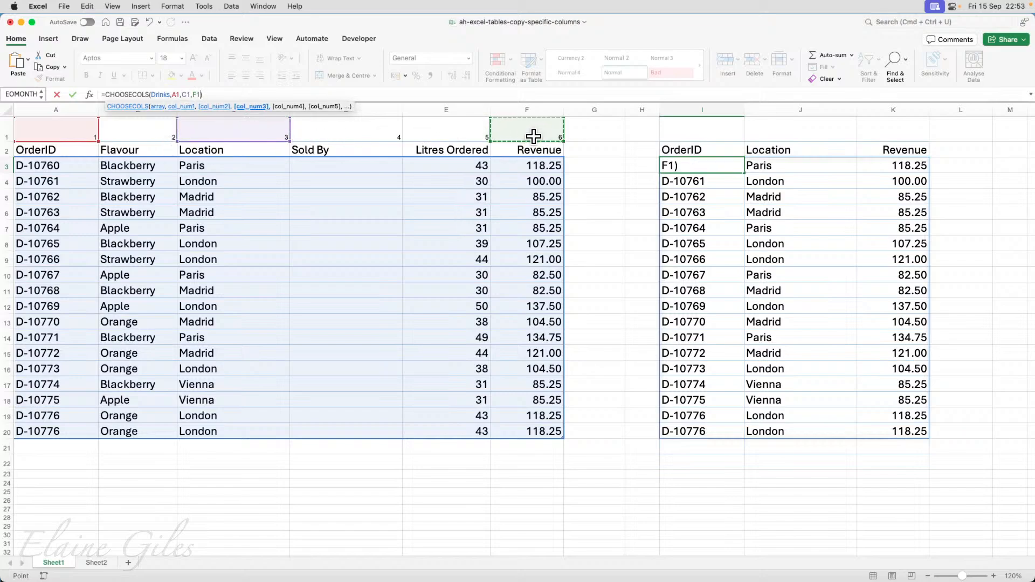
type(")")
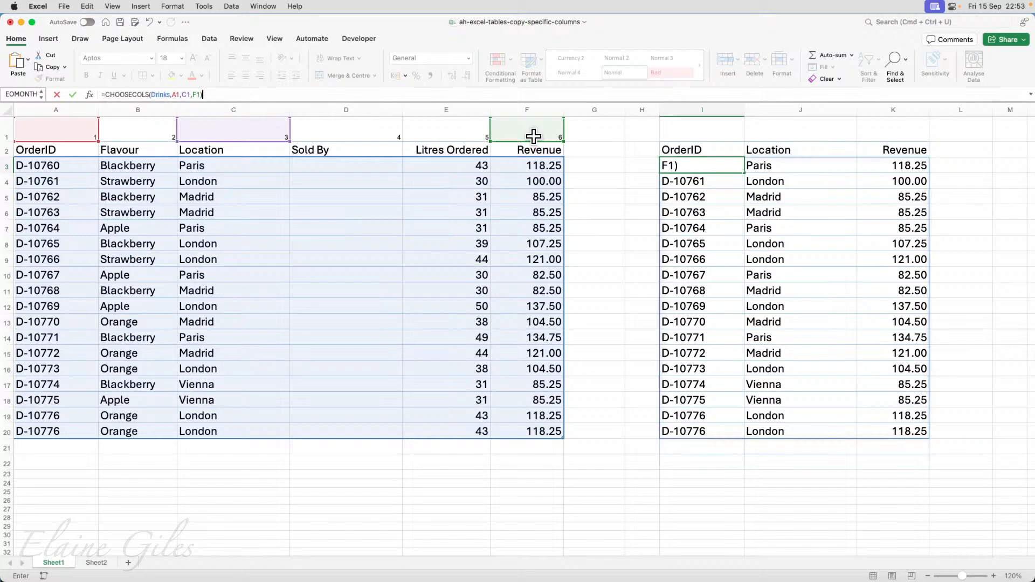
key("ctrl+Return")
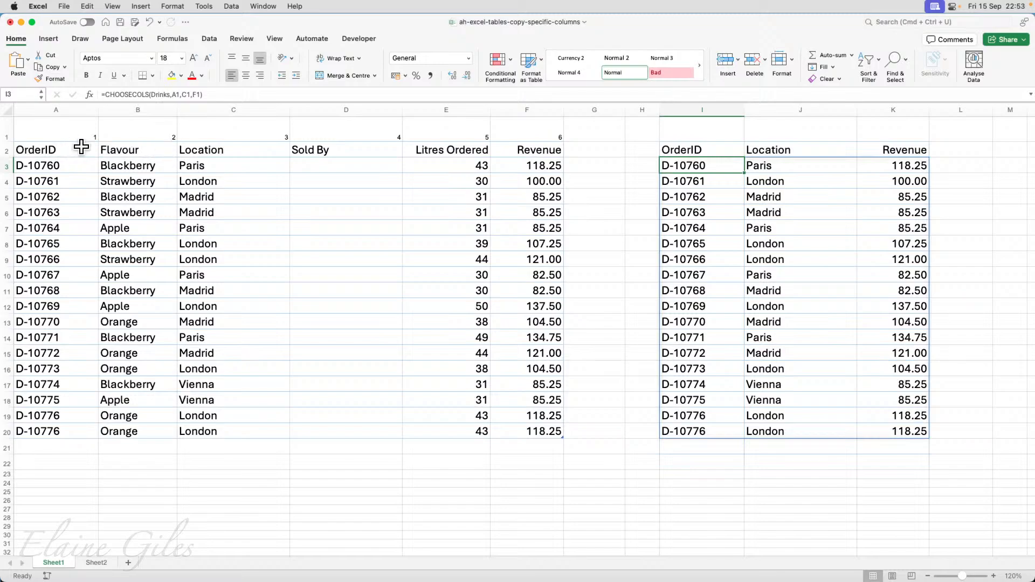
Compare the Drinks header row in row 2 with the column numbers 1–6 in row 1
left_click(58, 148)
left_click_drag(59, 149, 512, 153)
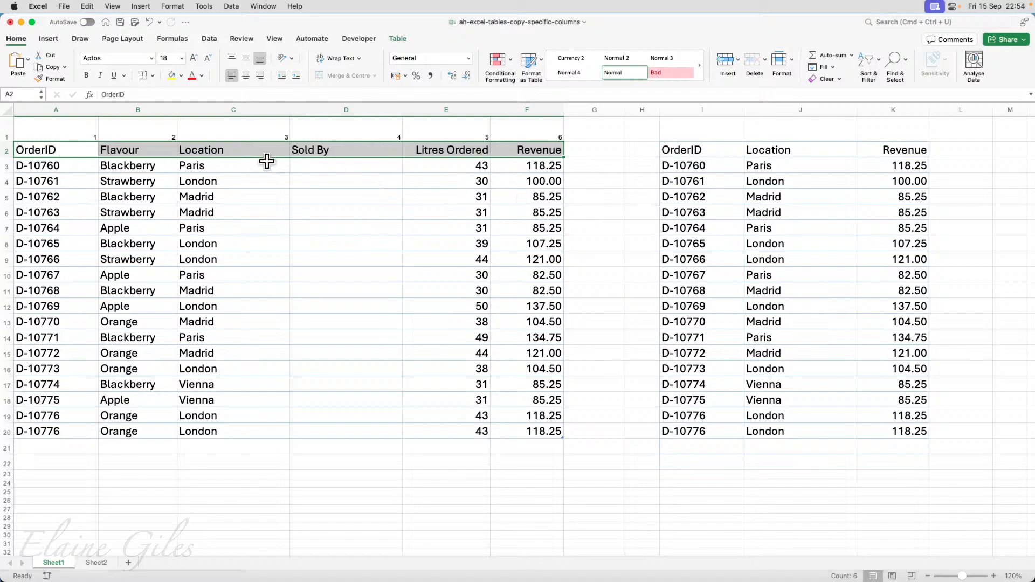
left_click_drag(79, 138, 514, 135)
left_click(77, 130)
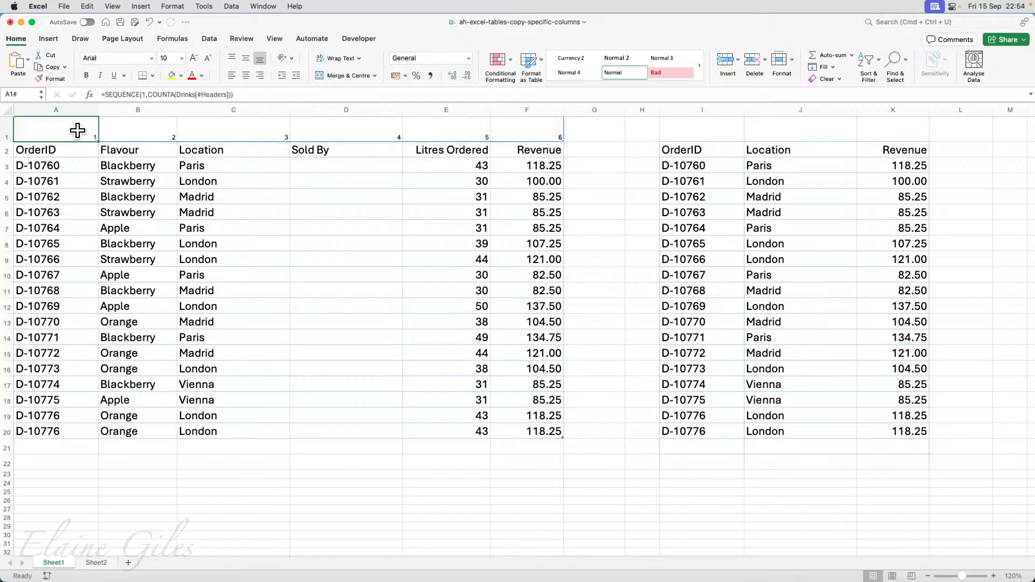
left_click_drag(78, 130, 521, 132)
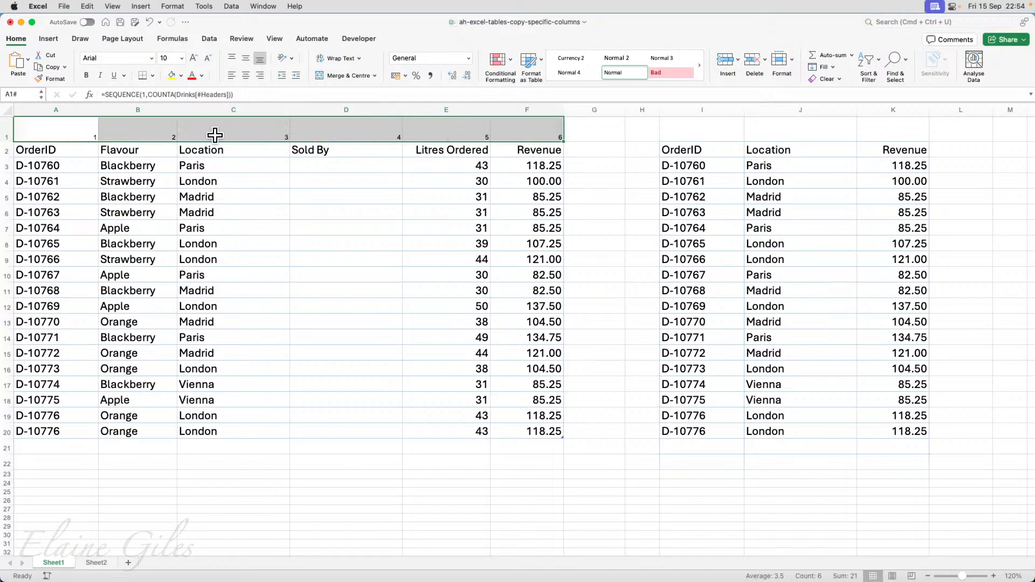
left_click(62, 155)
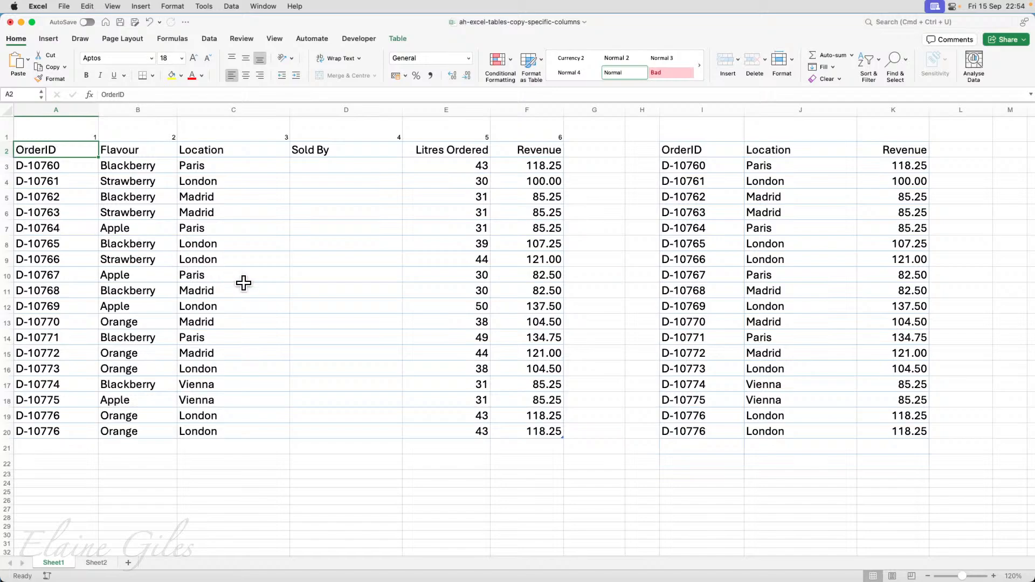
scroll(197, 327, "down", 1)
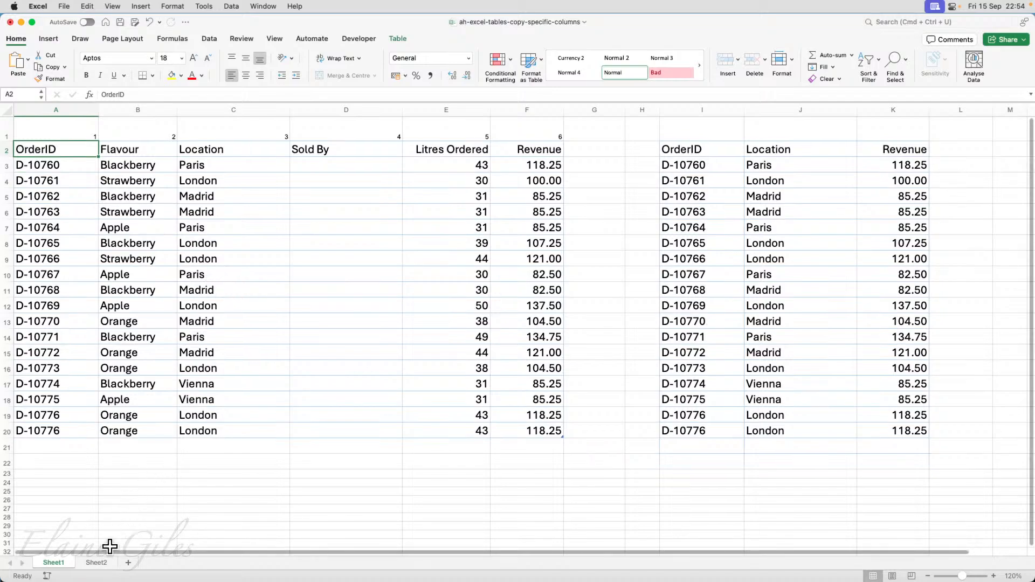
Switch to Sheet2, showing the plain OrderID-to-Revenue range in A1:E18
left_click(97, 563)
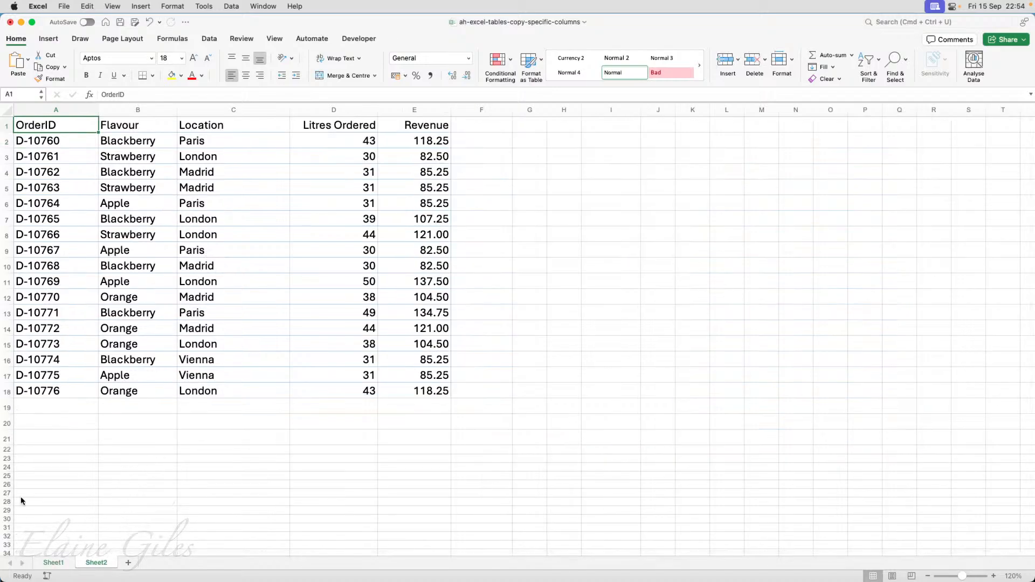
key("super+Tab")
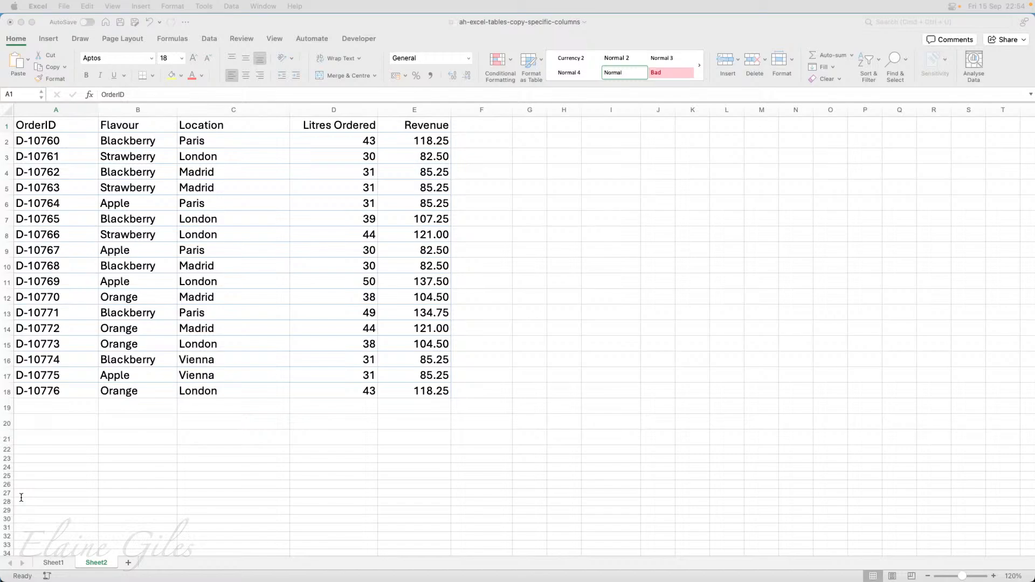
left_click(298, 140)
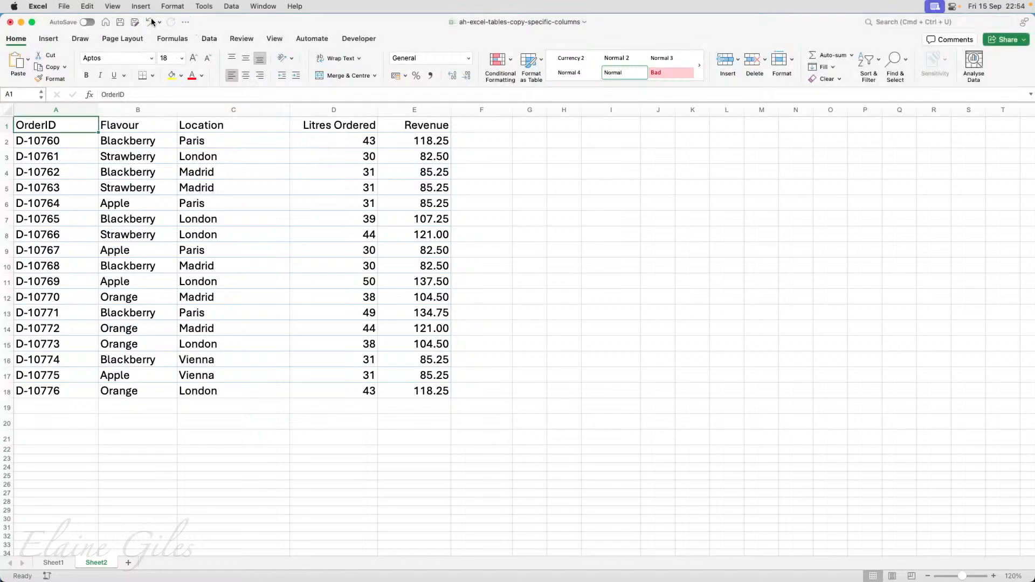
Add the Camera command from All Commands to the Quick Access Toolbar, then close Preferences
left_click(185, 23)
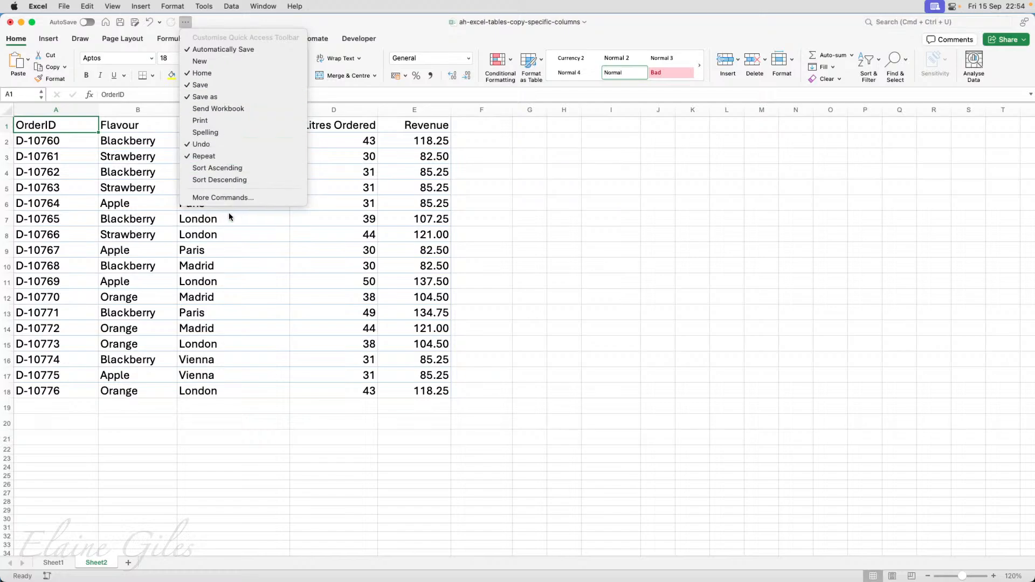
left_click(230, 197)
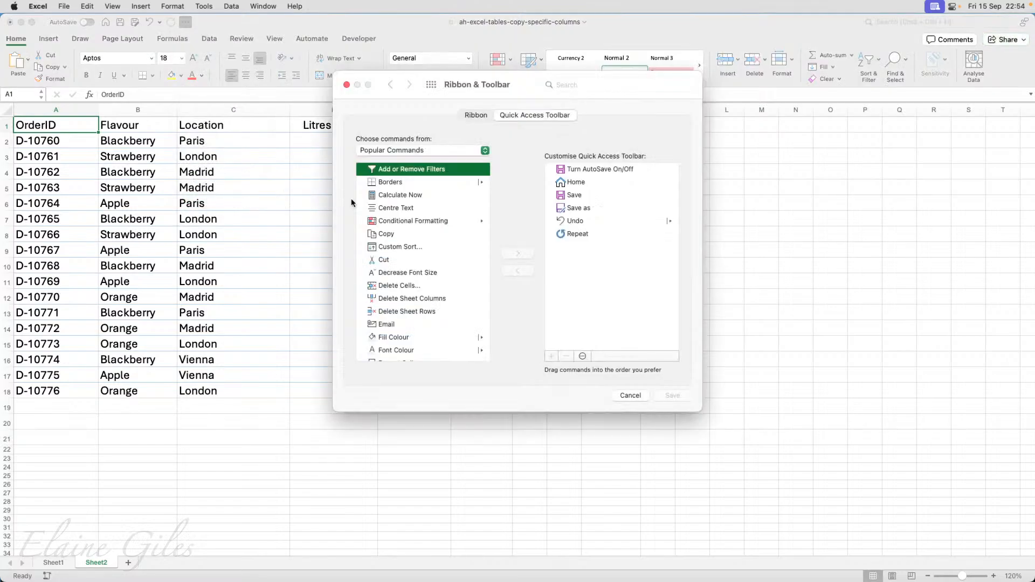
left_click(415, 153)
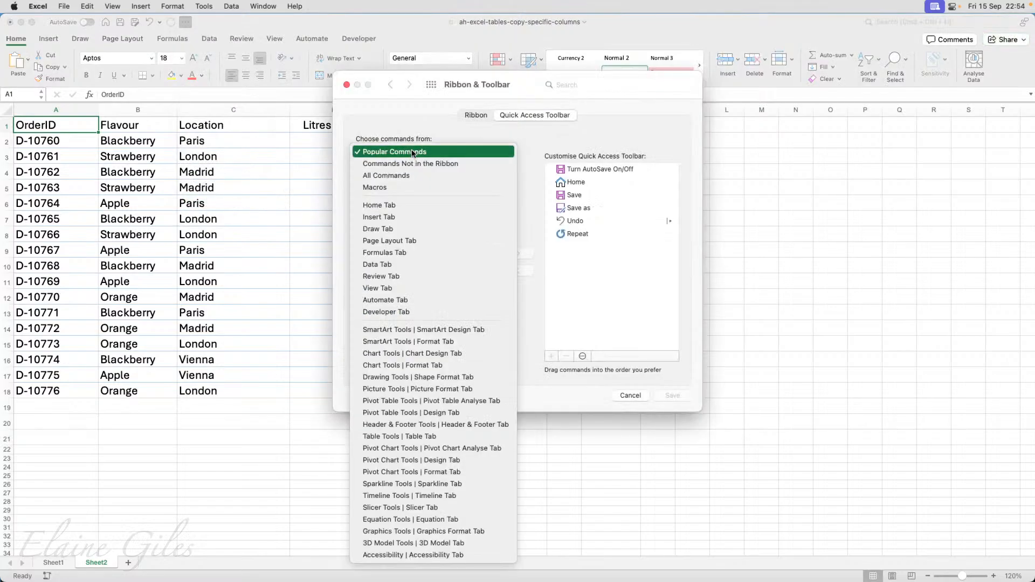
left_click(403, 177)
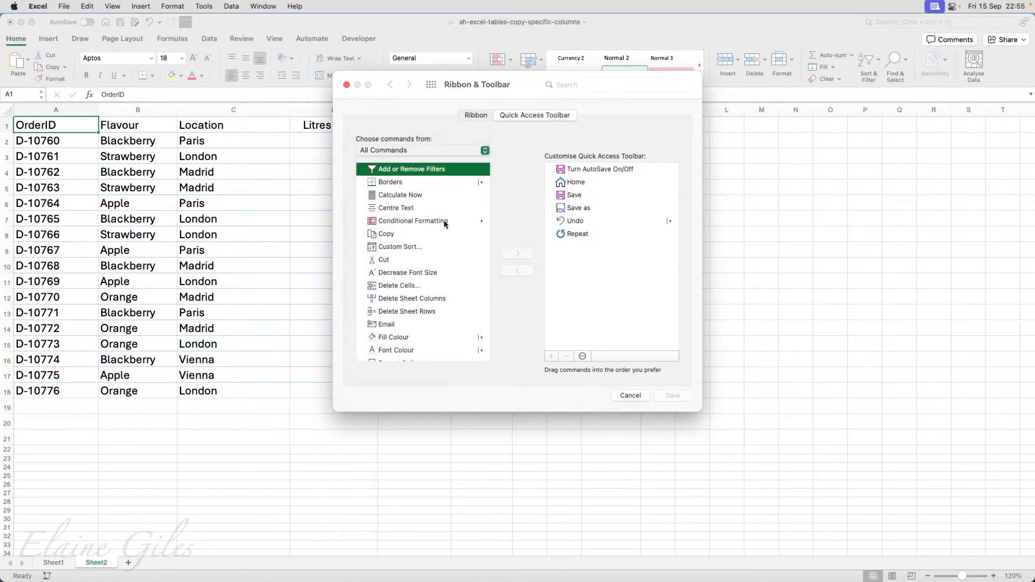
scroll(441, 229, "down", 10)
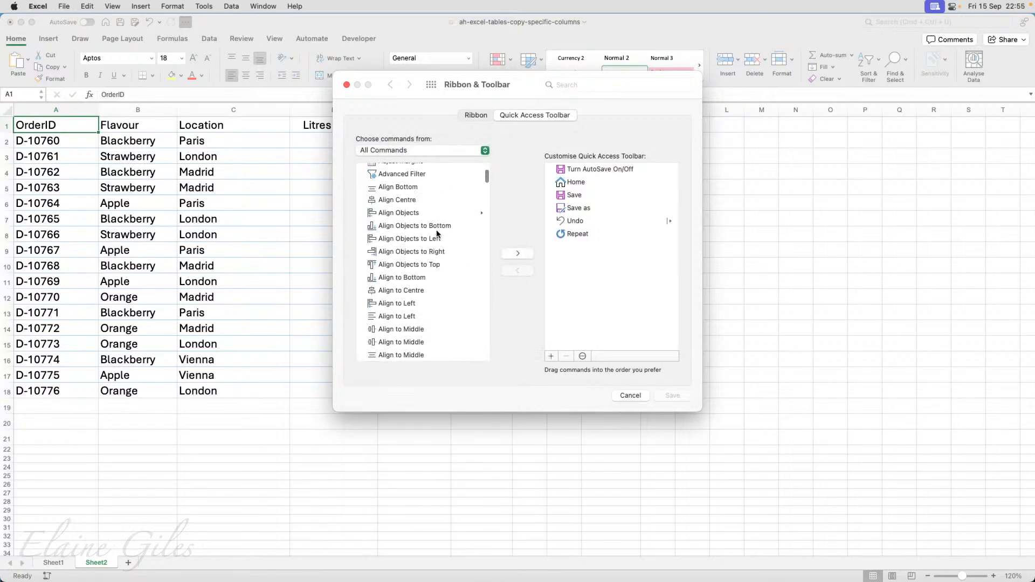
scroll(437, 234, "down", 5)
scroll(437, 233, "down", 10)
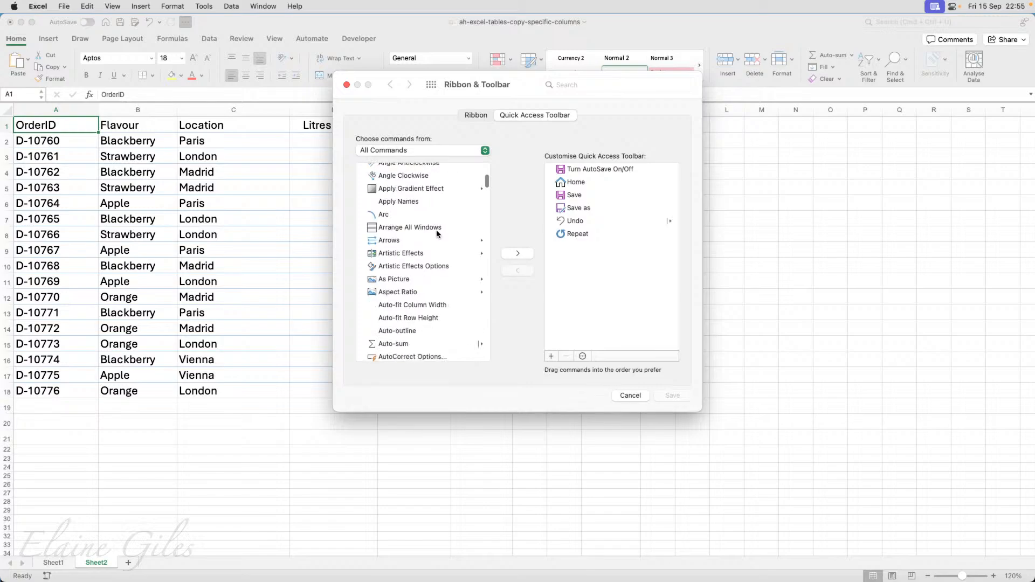
scroll(437, 233, "down", 10)
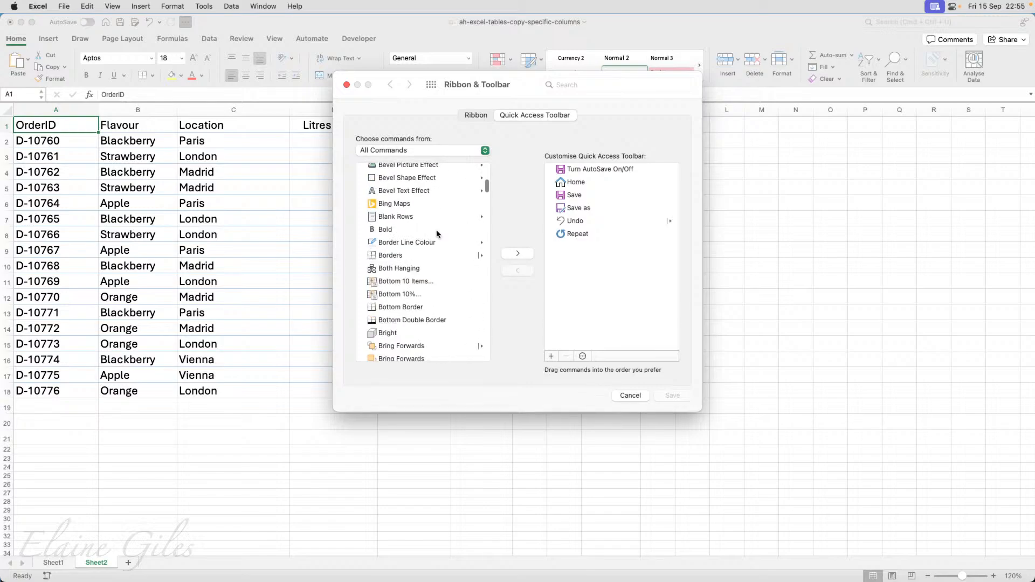
left_click(399, 315)
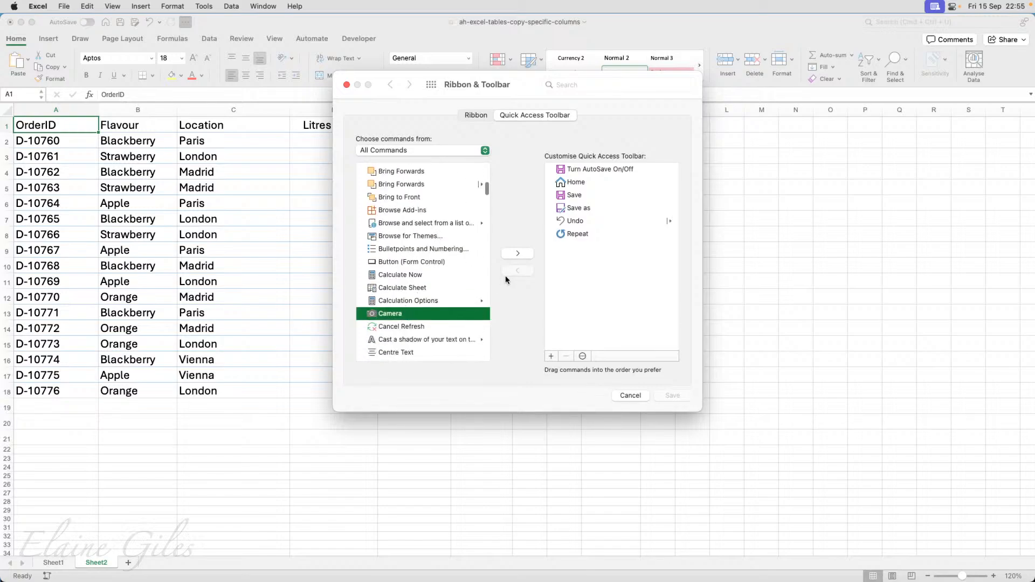
left_click(516, 254)
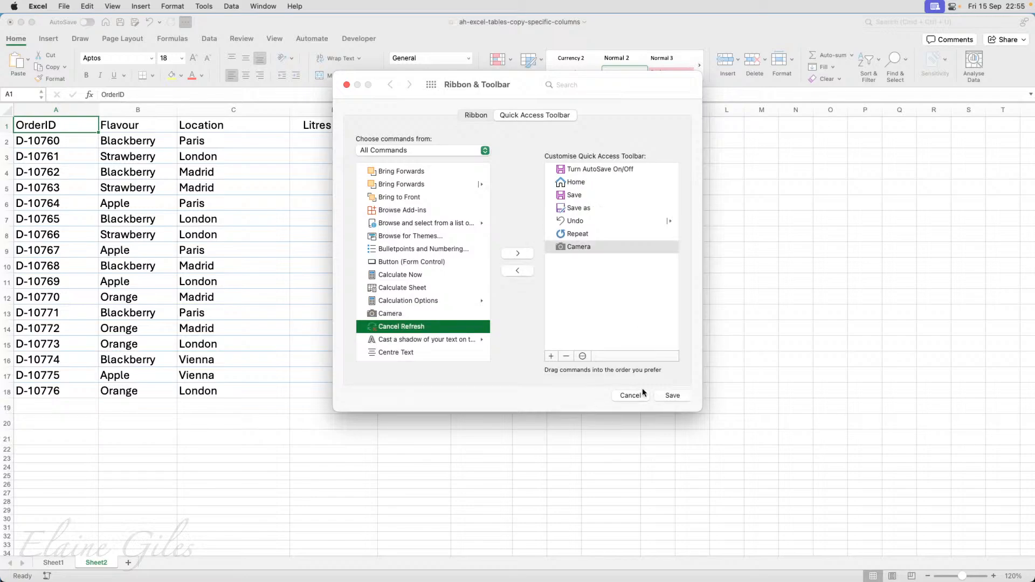
left_click(668, 397)
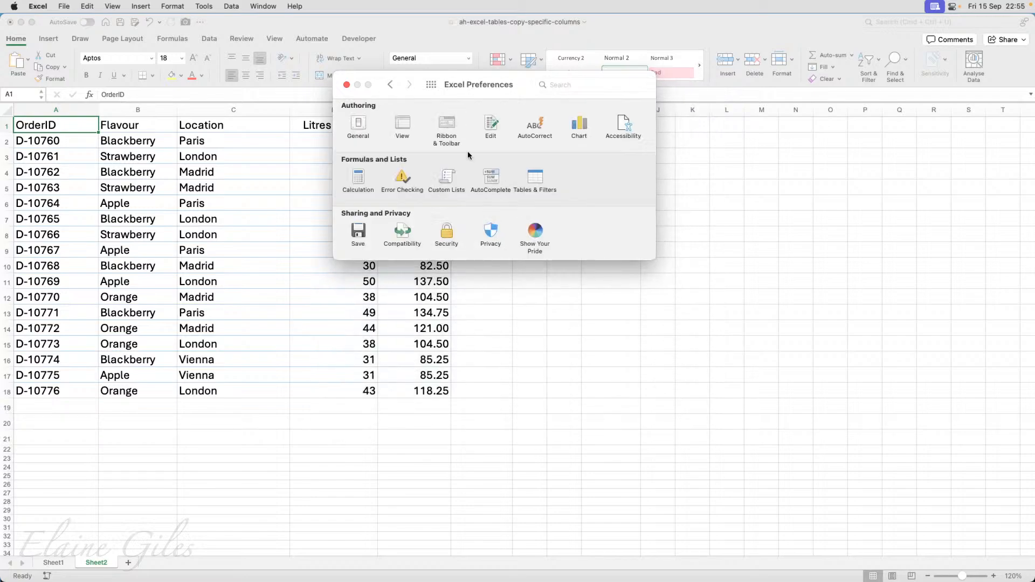
left_click(346, 84)
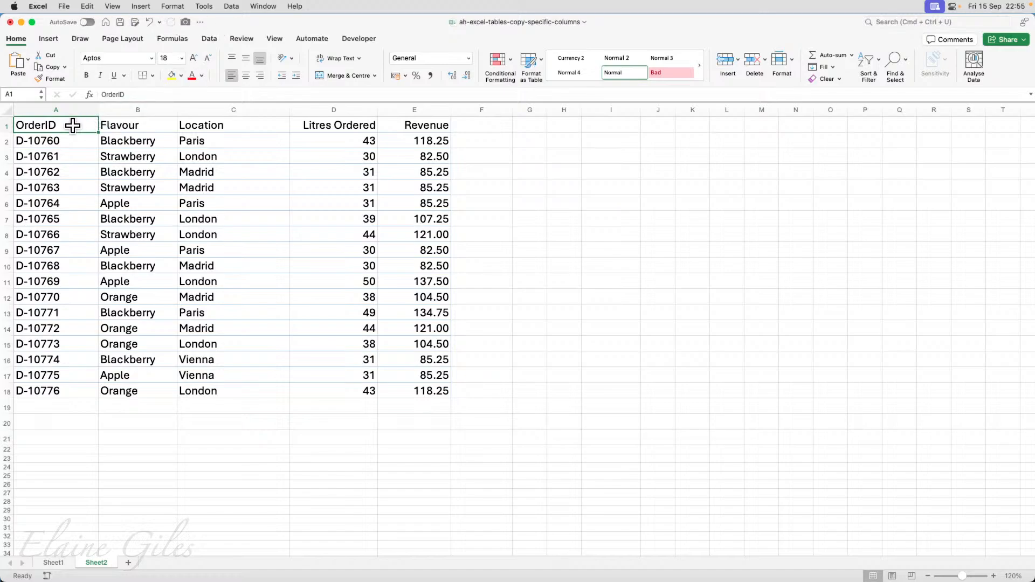
Create a Camera linked picture of A1:E18 and place it right of the table near column G
left_click_drag(70, 125, 393, 384)
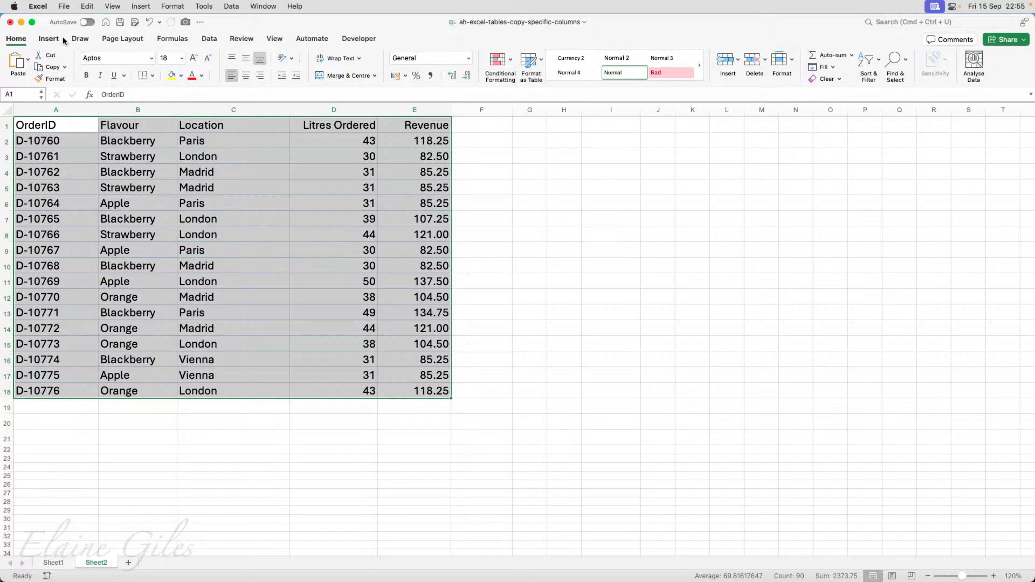
left_click(186, 23)
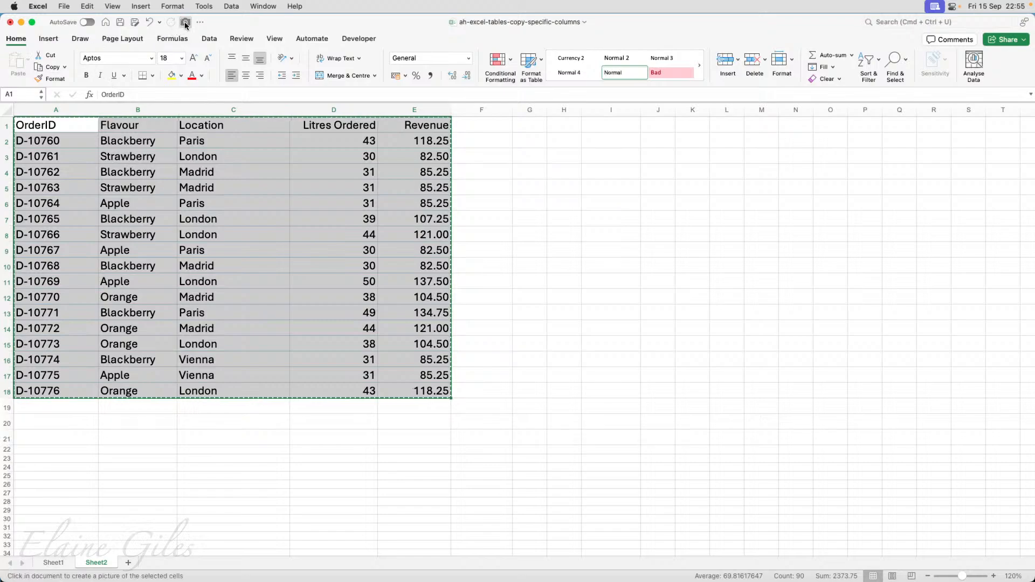
left_click(513, 118)
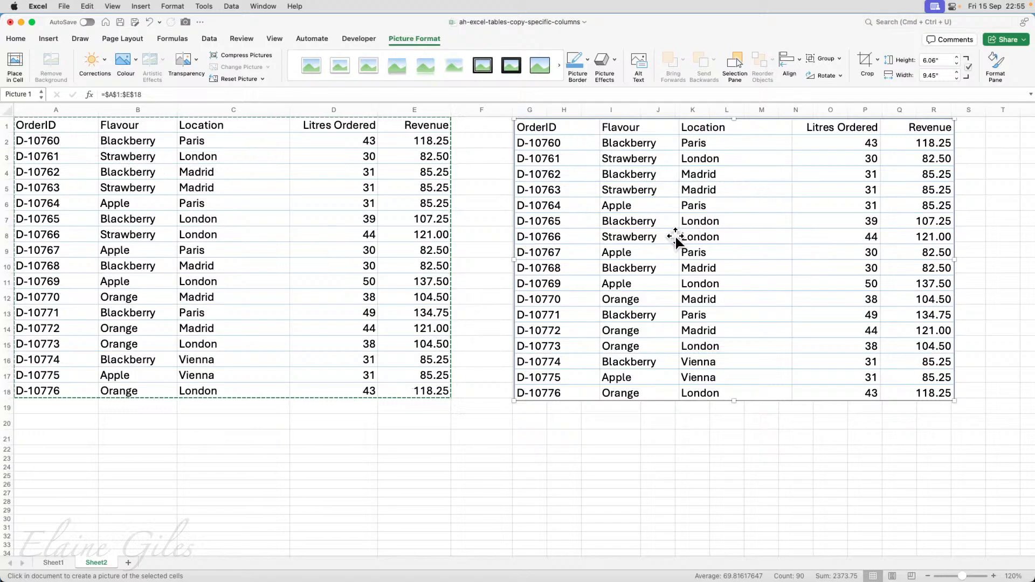
left_click_drag(583, 188, 586, 234)
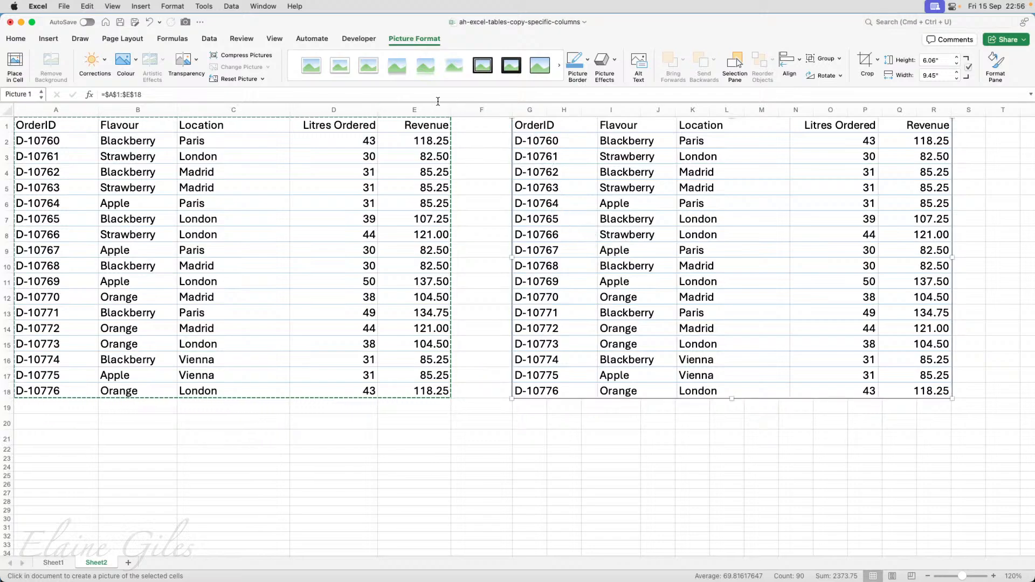
Hide Sheet2 gridlines, move the table picture up to row 1 and clear the copy marquee
left_click(275, 39)
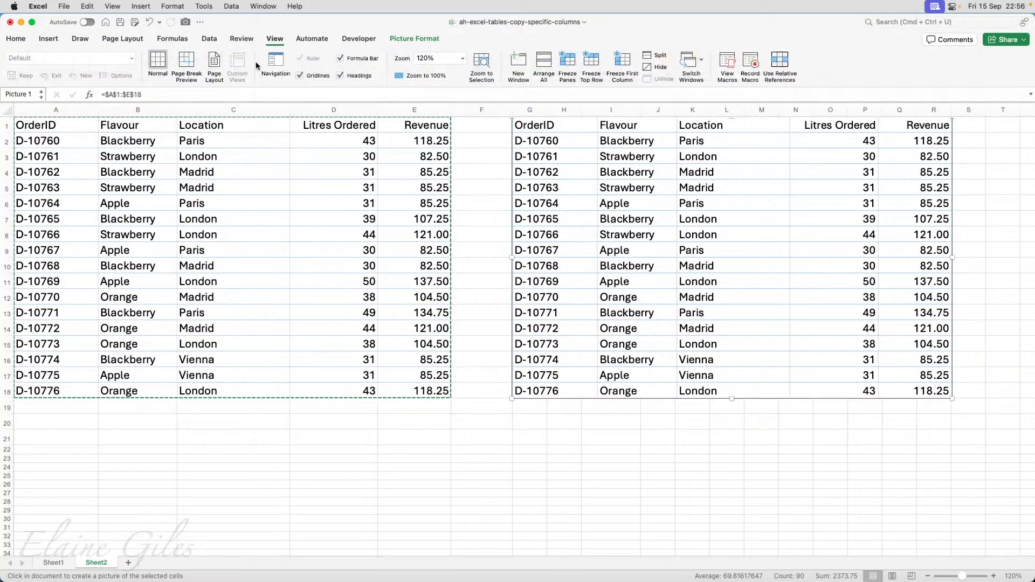
left_click(300, 75)
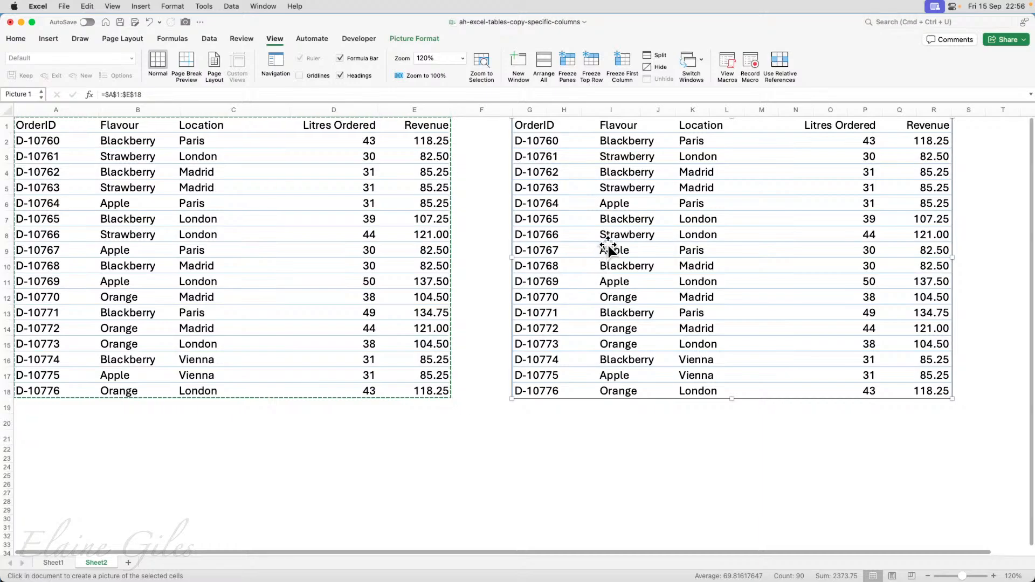
mouse_move(609, 245)
left_mouse_down()
mouse_move(616, 282)
mouse_move(593, 245)
left_mouse_up()
left_click(317, 465)
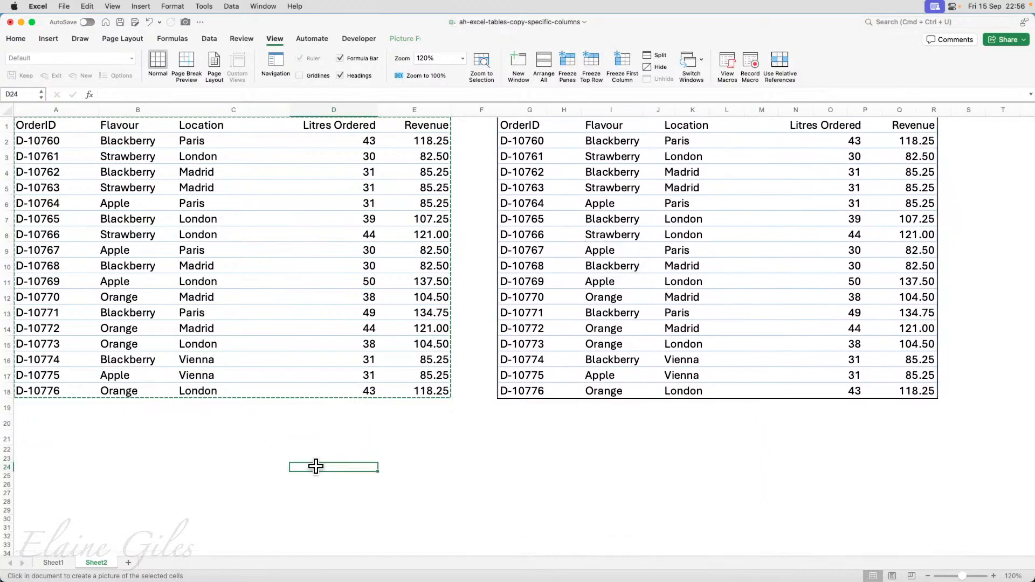
key("Escape")
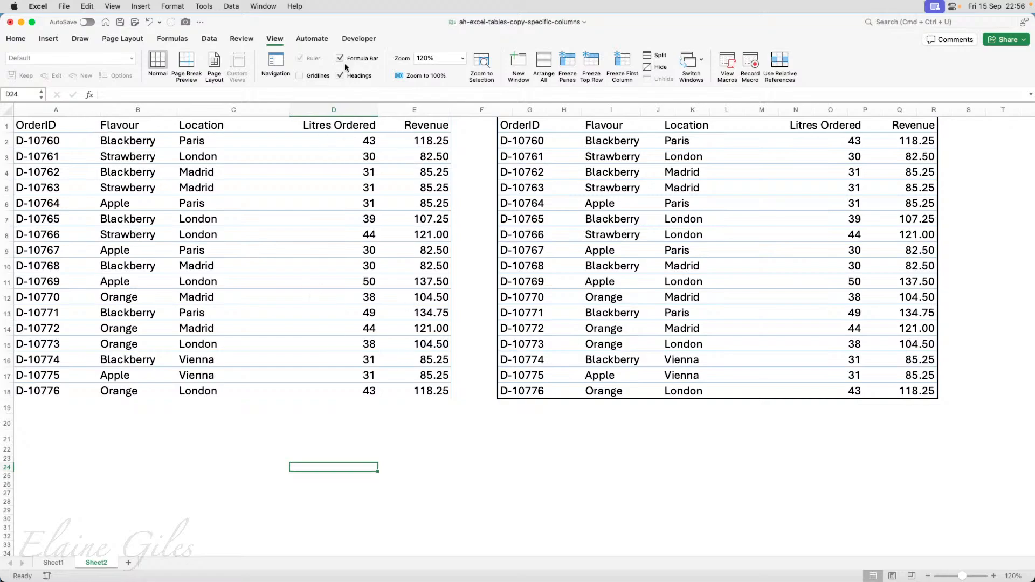
Keep gridlines off and nudge the picture right so it spans columns H to R
left_click(313, 75)
left_click(312, 75)
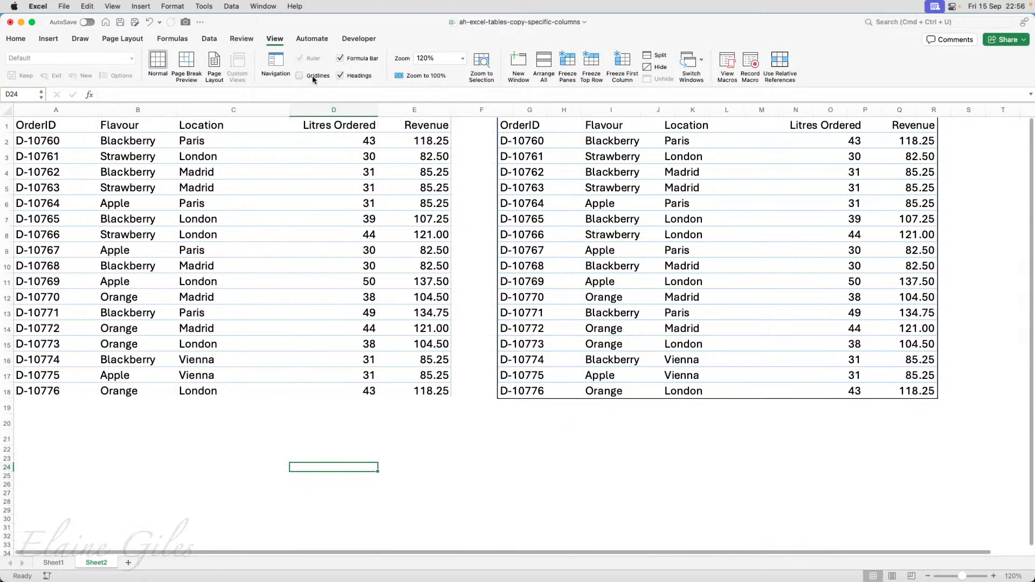
left_click_drag(553, 149, 570, 147)
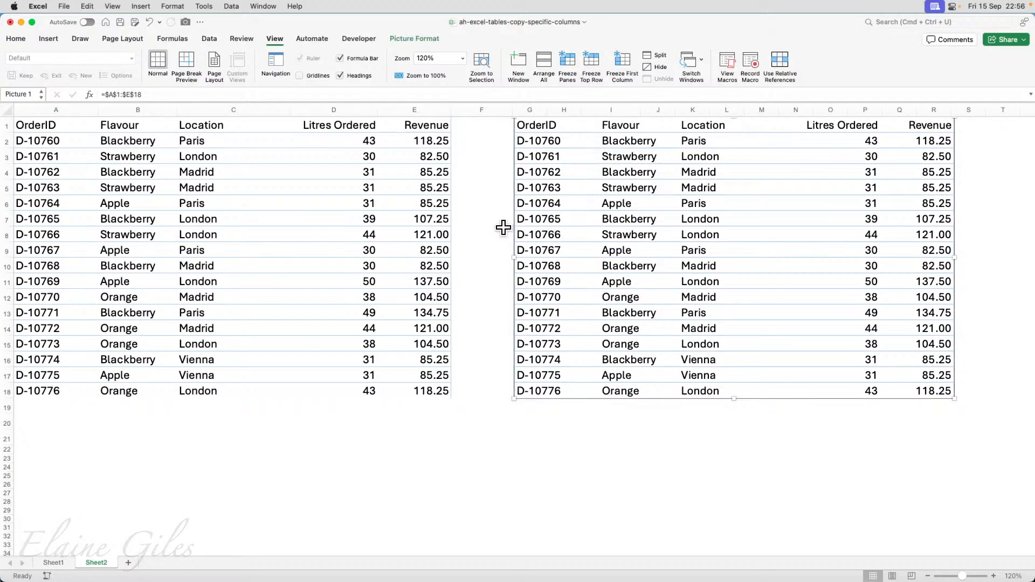
Change E2's Revenue to 200 and inspect the updated linked picture
left_click(422, 148)
type("200")
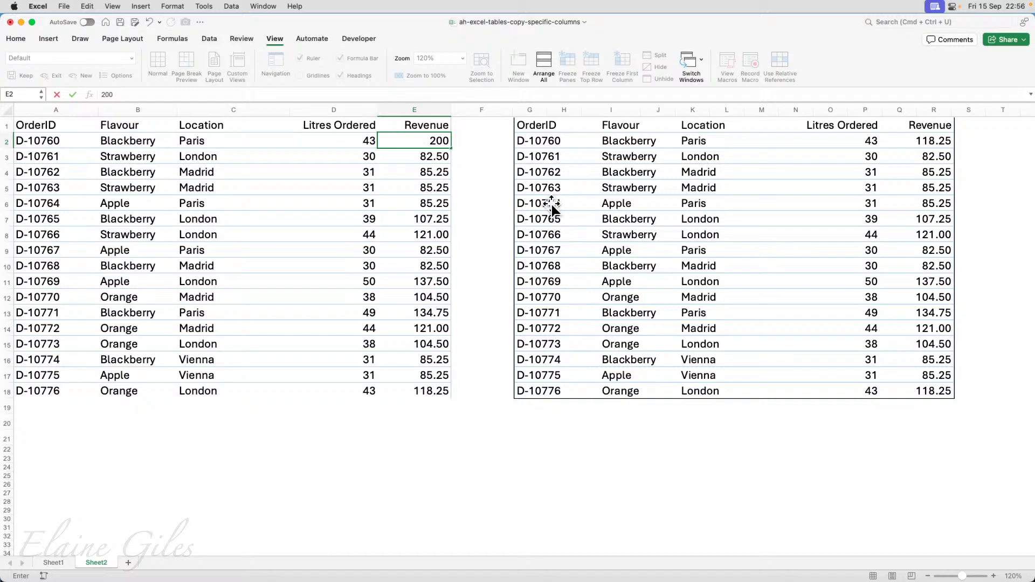
key("Return")
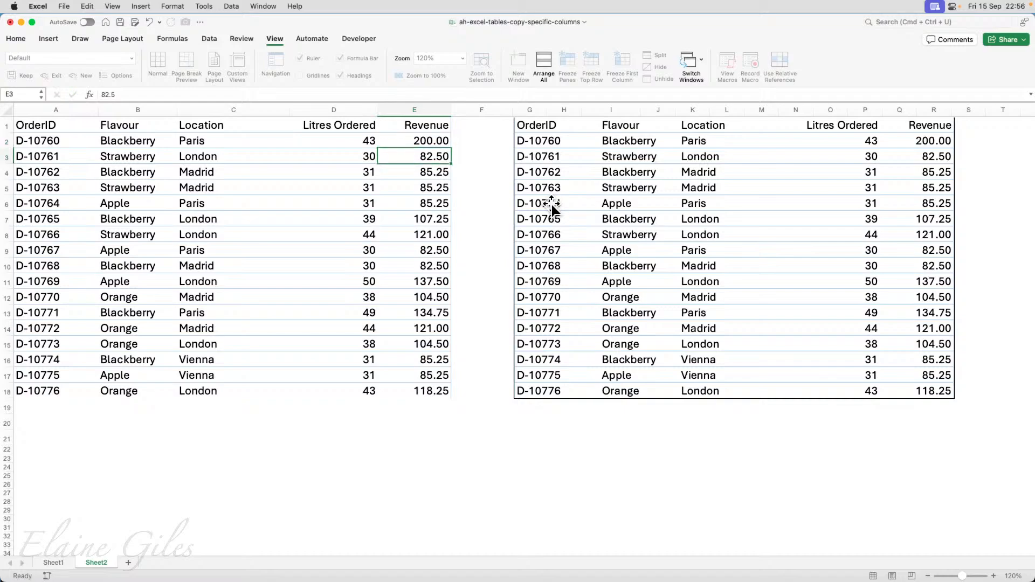
left_click(937, 145)
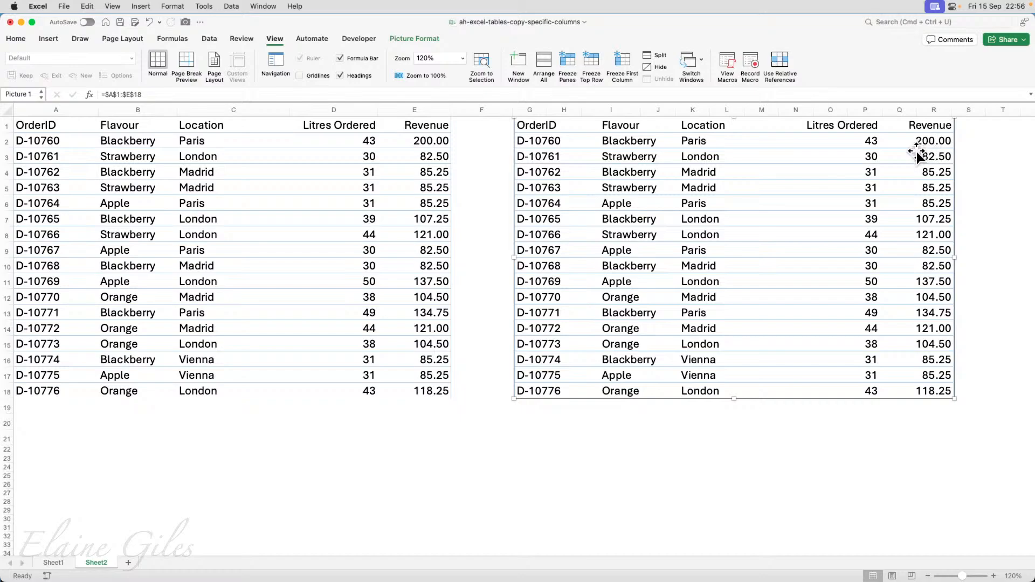
double_click(517, 162)
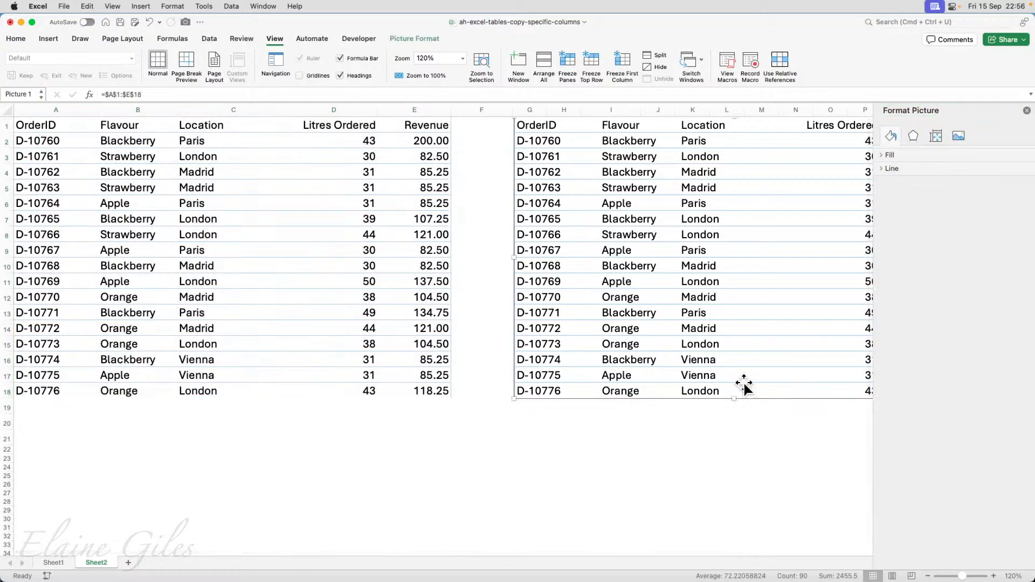
left_click(1027, 109)
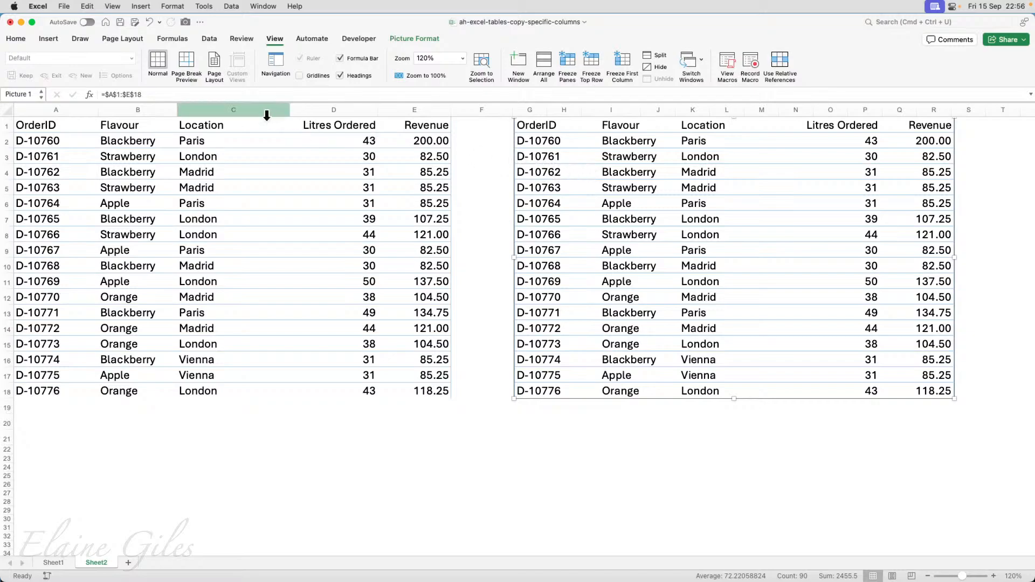
Cancel an accidental edit of the picture's link, then enter Madrid as C8's location
left_click_drag(142, 94, 101, 95)
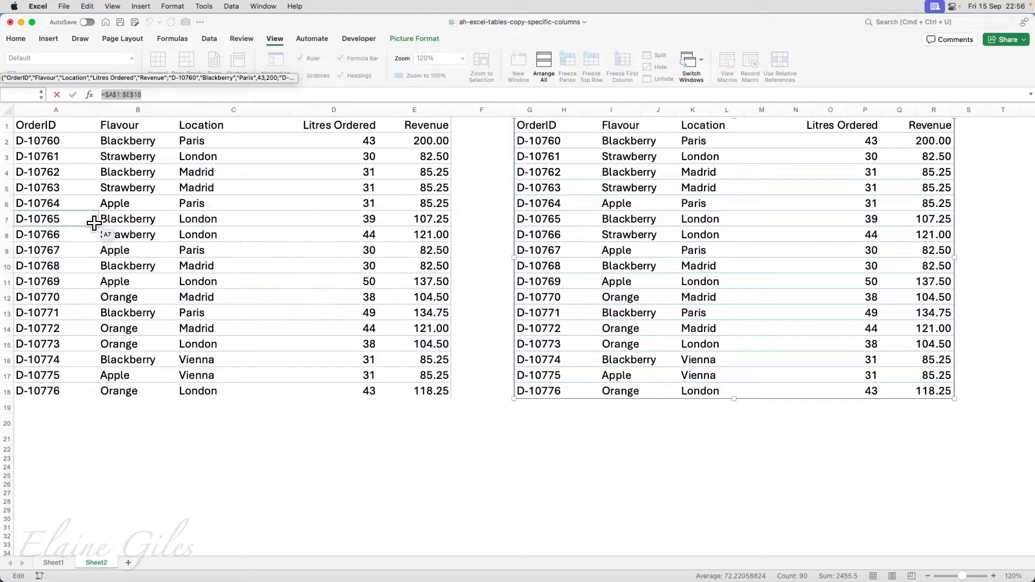
left_click(243, 224)
type("Madrid")
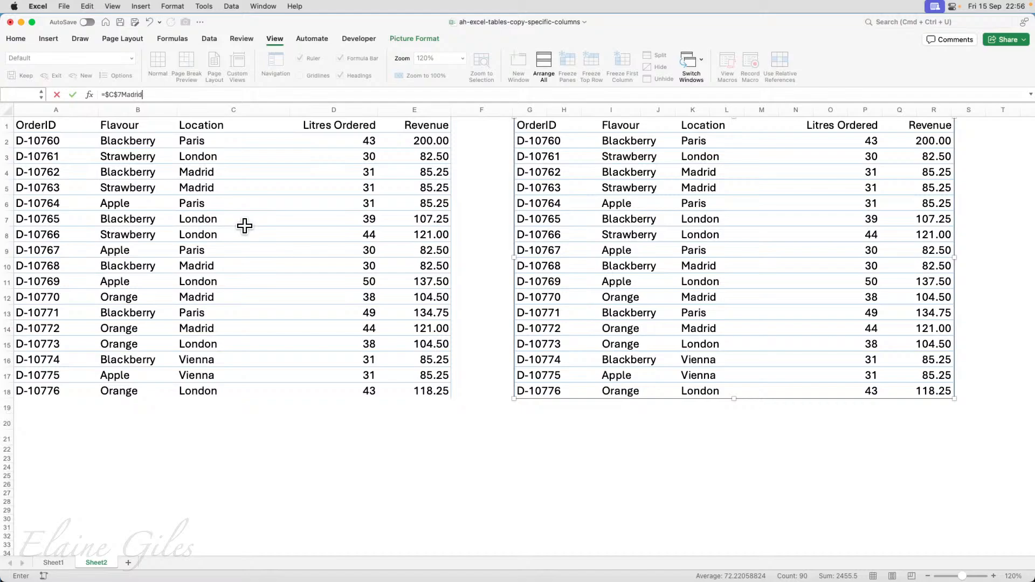
key("Escape")
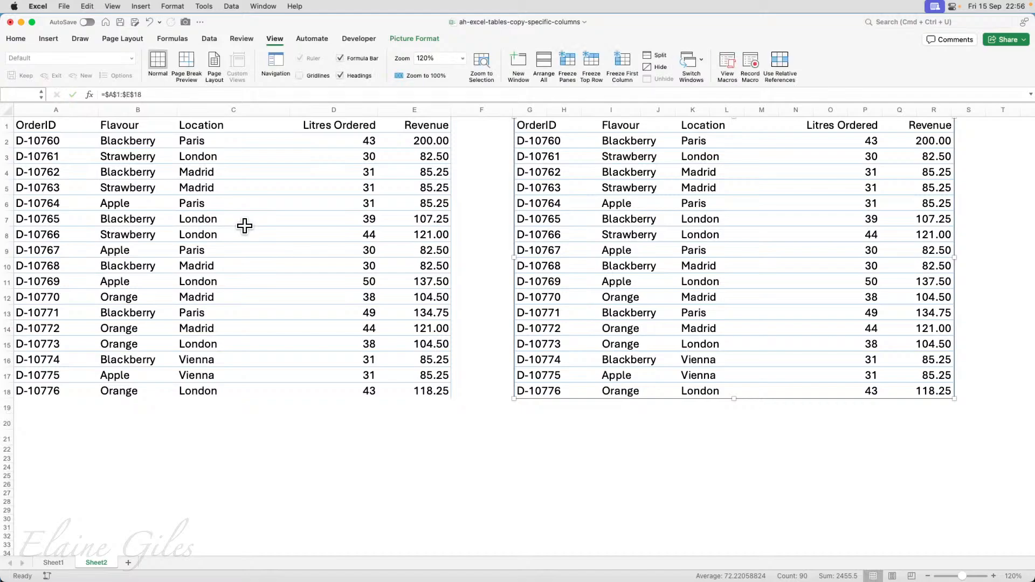
left_click(229, 236)
type("Madrid")
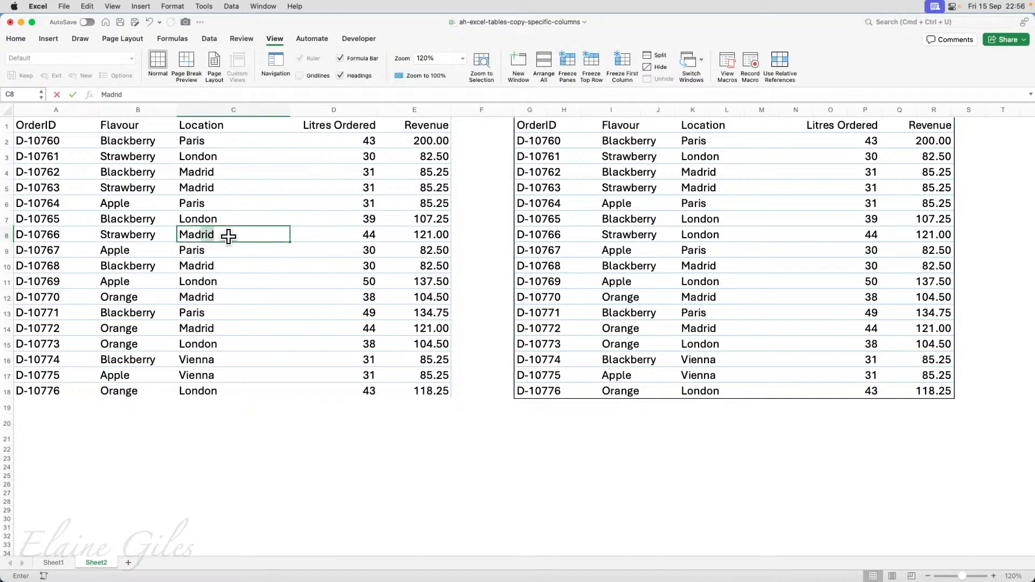
key("Return")
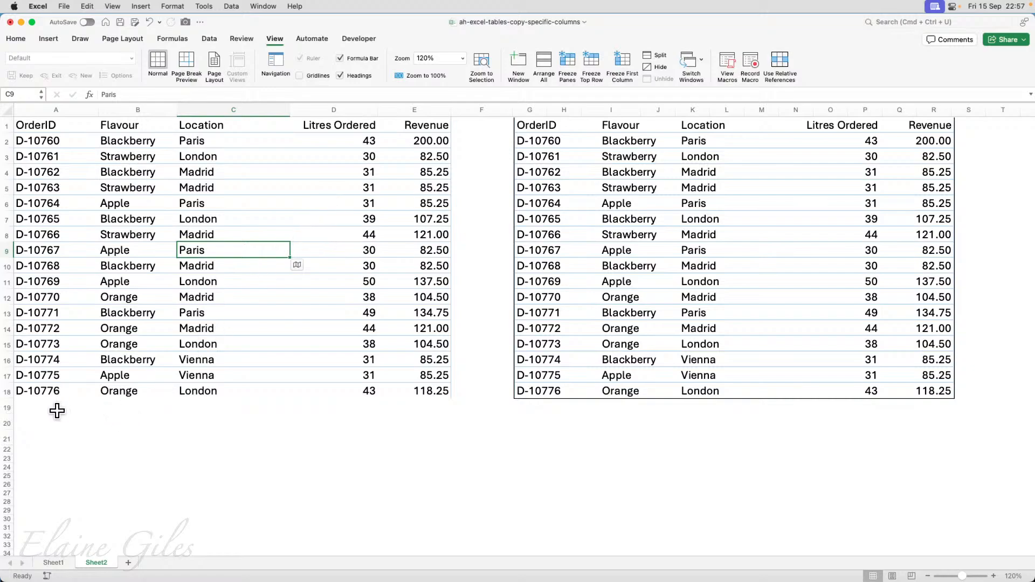
Close ah-excel-tables-copy-specific-columns.xlsx, choosing Don't Save
left_click_drag(32, 407, 412, 449)
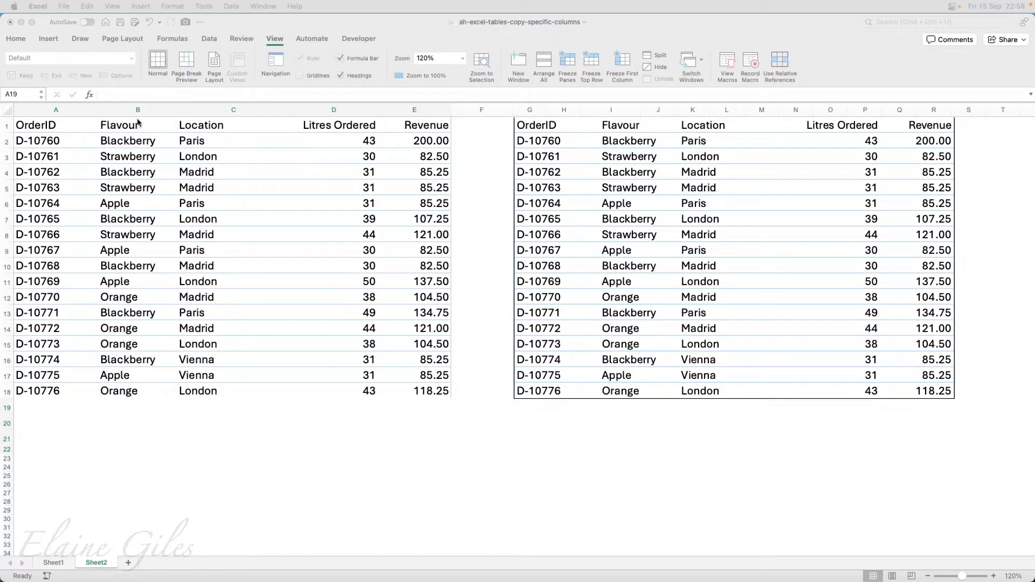
left_click(449, 21)
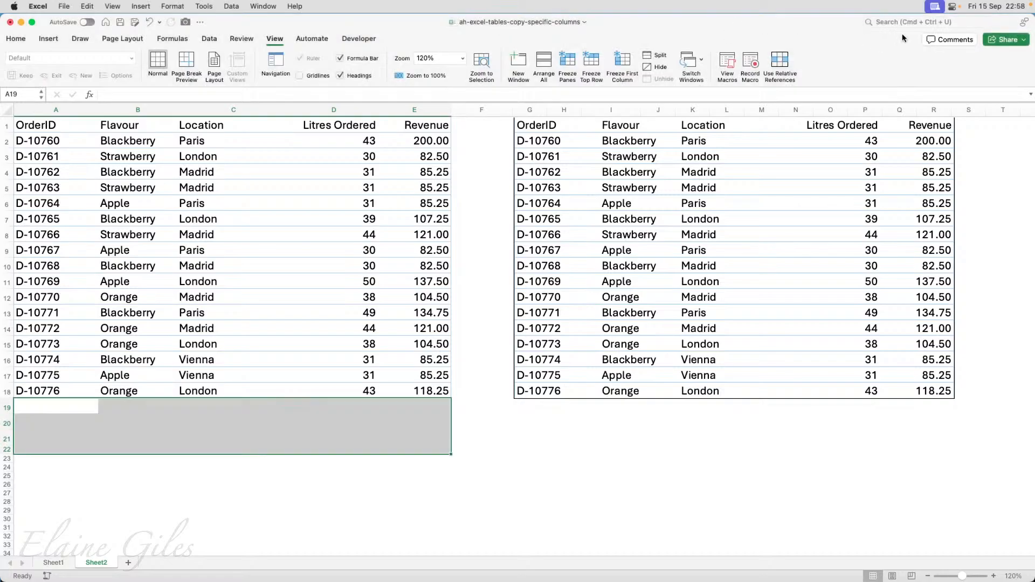
left_click(10, 22)
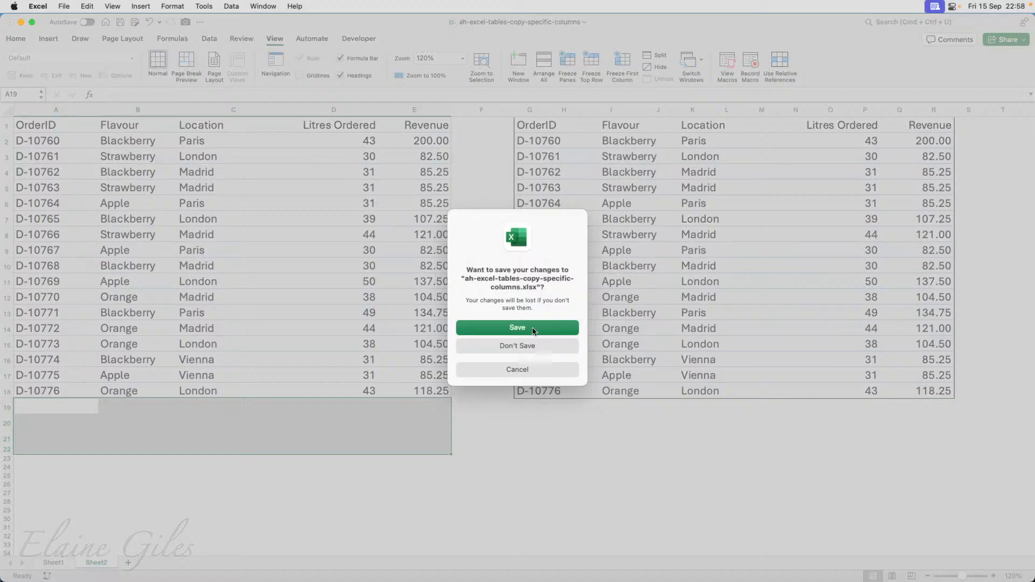
left_click(536, 349)
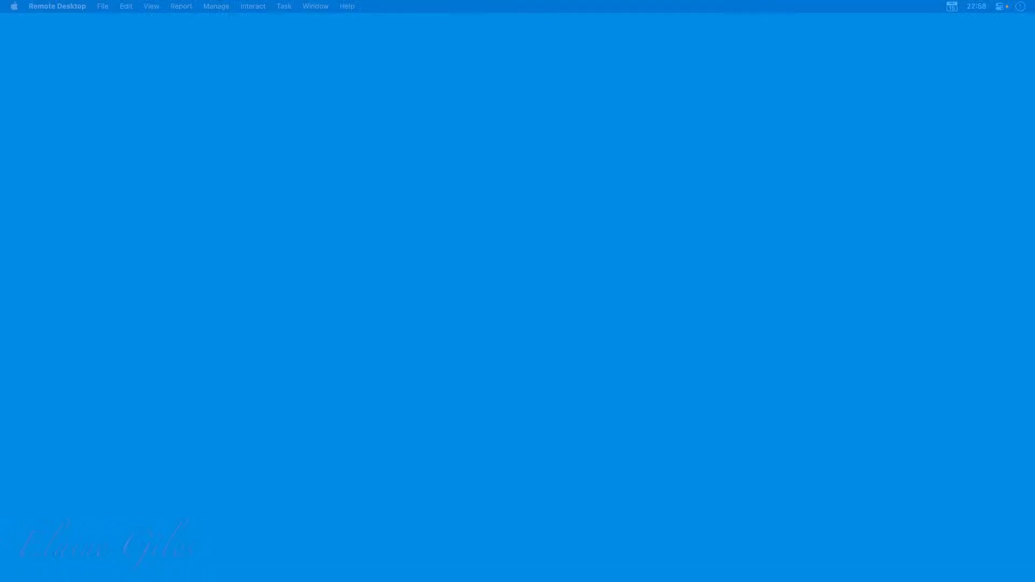
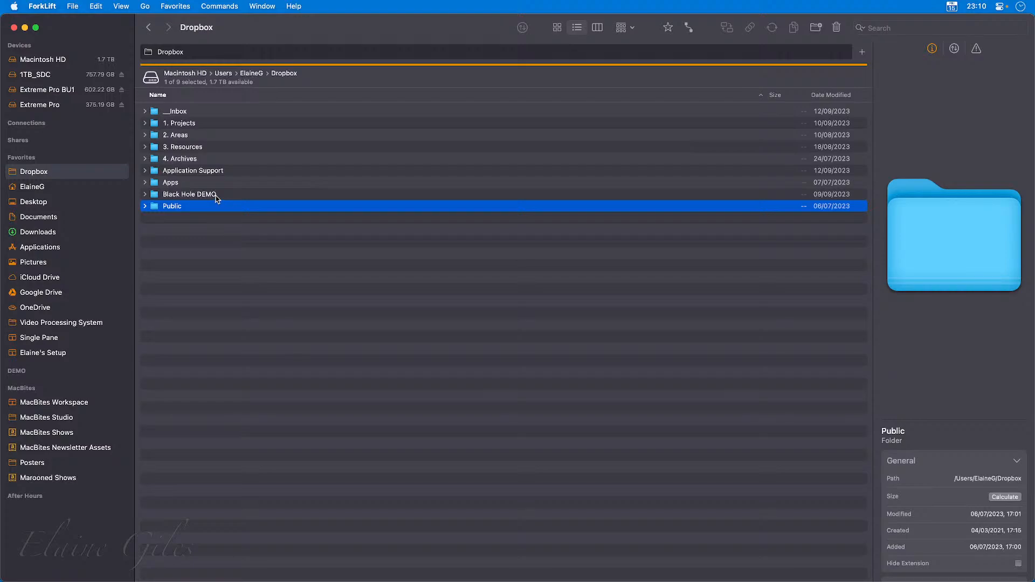
left_click(217, 199)
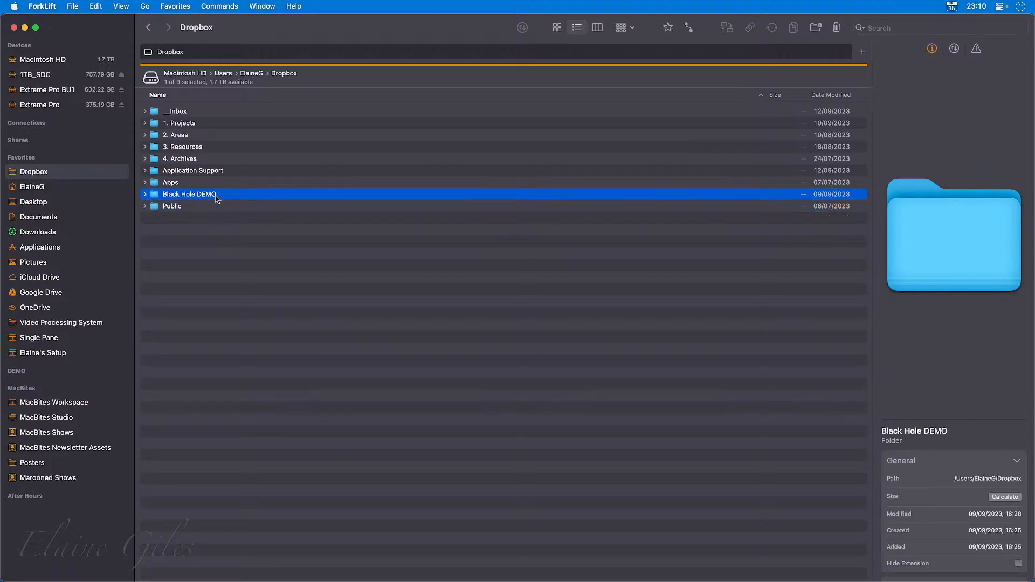
left_click(149, 149)
left_click(145, 147)
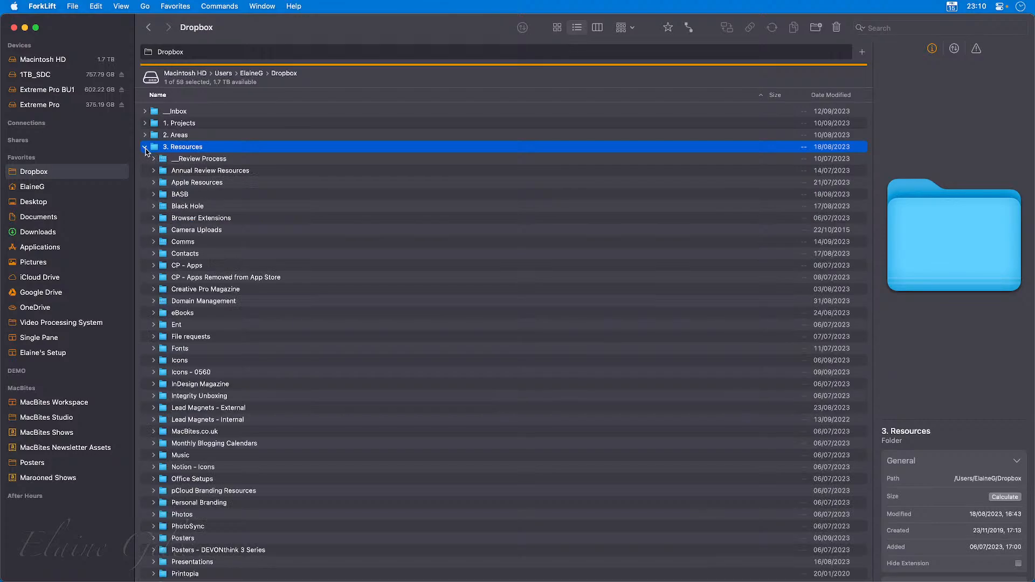
left_click(195, 207)
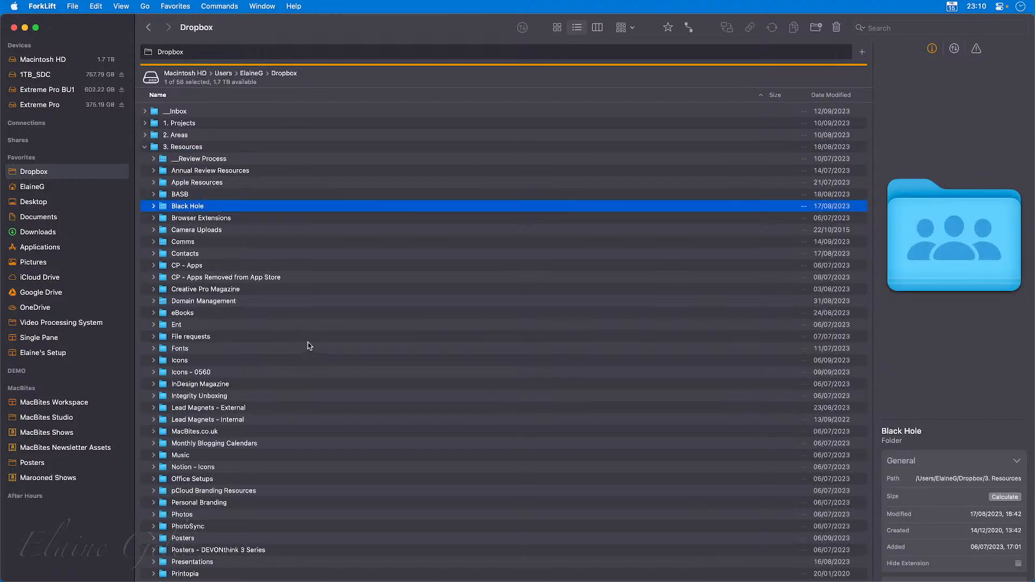
left_click(153, 206)
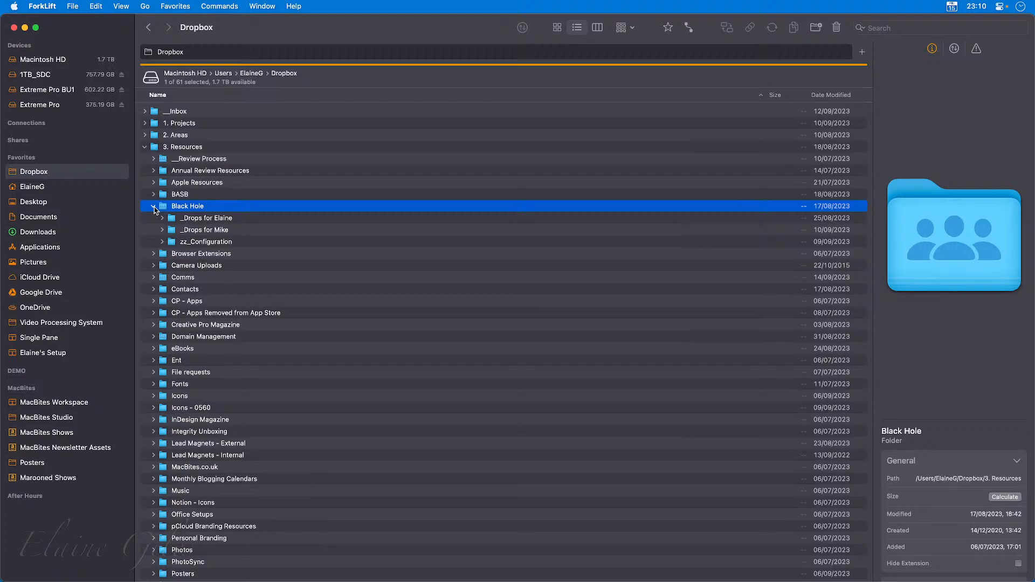
left_click(230, 219)
left_click(237, 230)
left_click(241, 242)
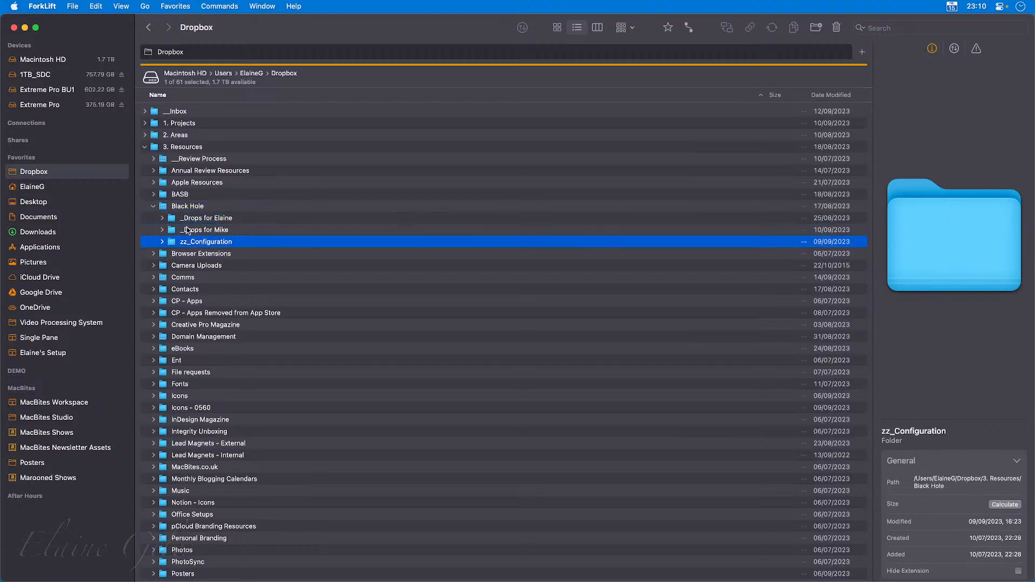
left_click(153, 206)
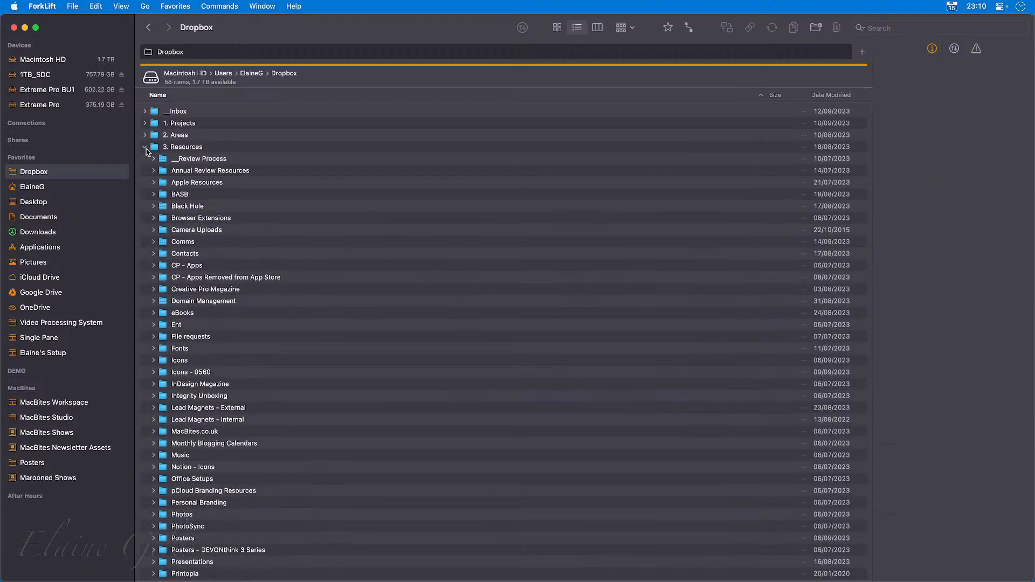
left_click(147, 147)
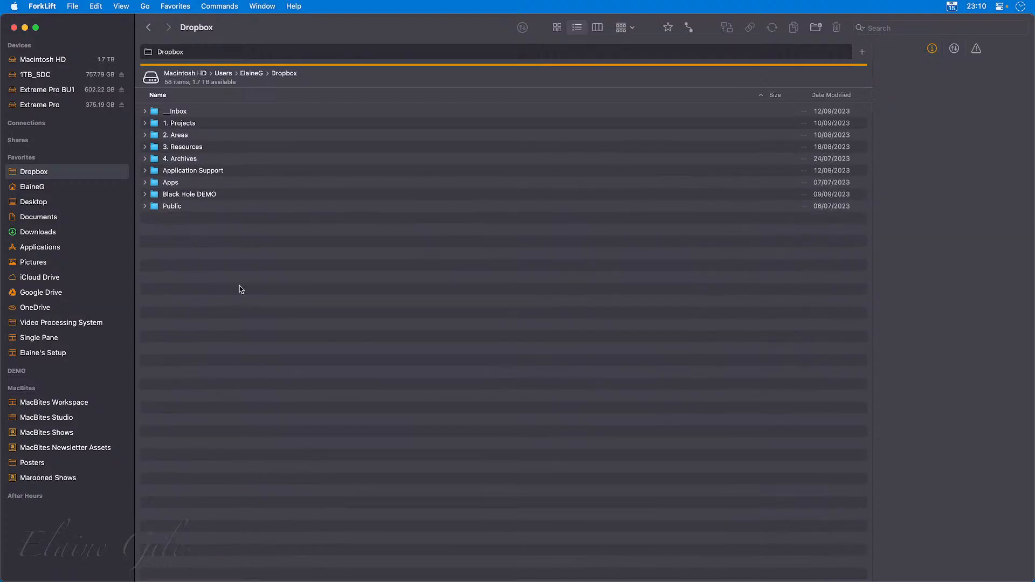
left_click(214, 195)
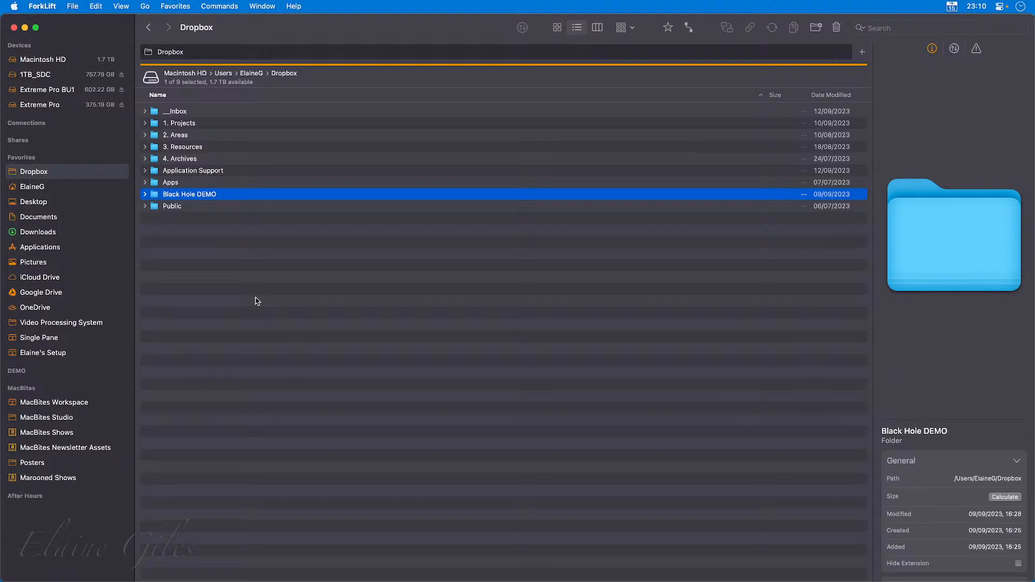
Open Black Hole DEMO and select its five drops folders, then clear the selection
double_click(201, 195)
left_click_drag(226, 115, 229, 163)
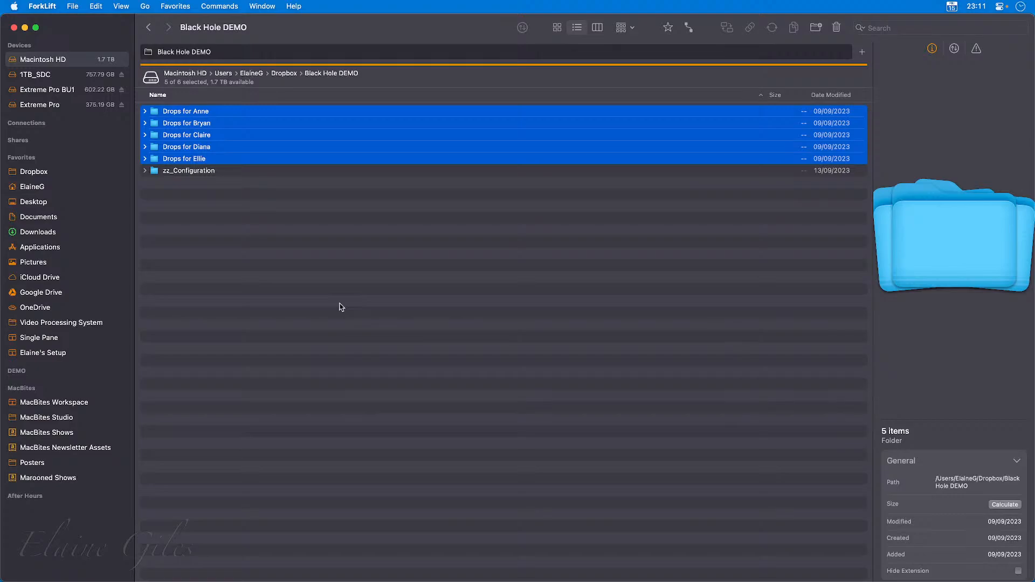
left_click(254, 210)
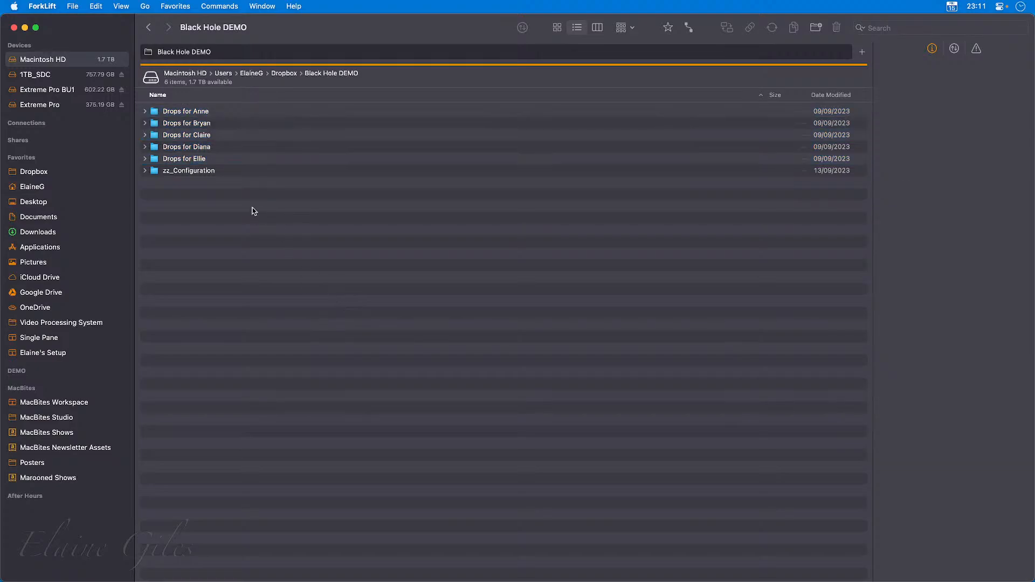
left_click(232, 127)
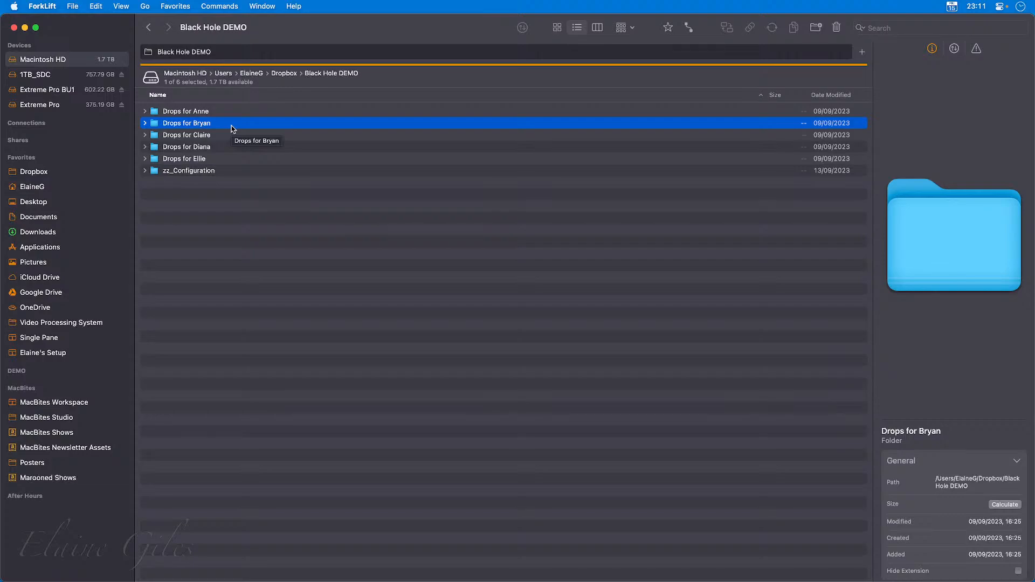
left_click(303, 261)
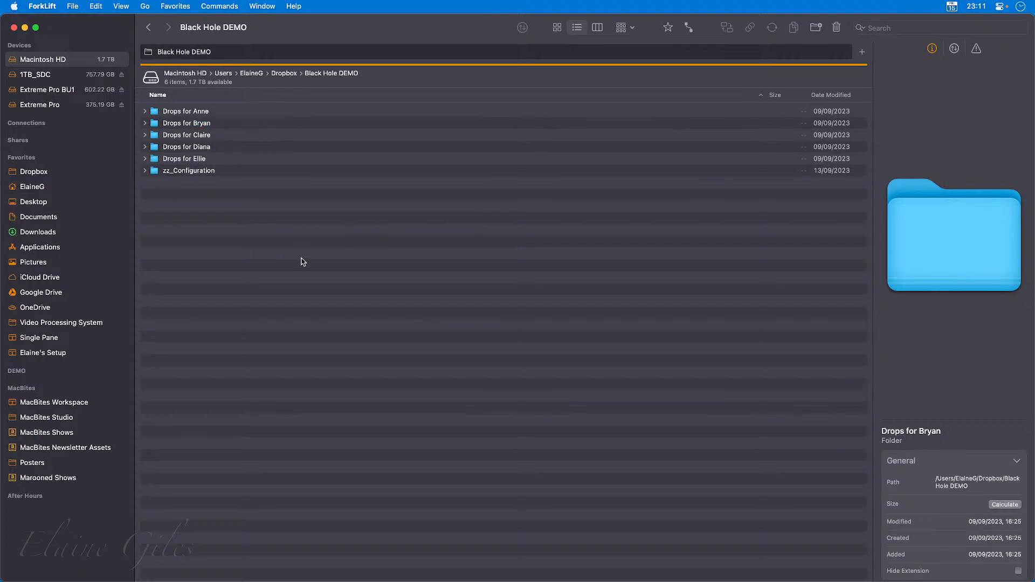
Expand and collapse each of the five drops folders, then select zz_Configuration
left_click(144, 111)
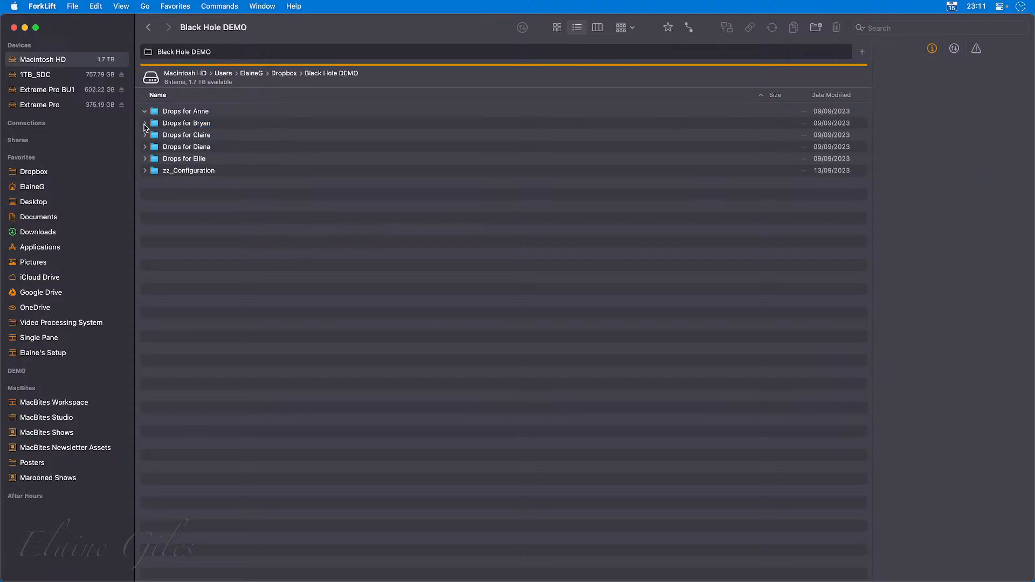
left_click(144, 123)
left_click(144, 146)
left_click(144, 159)
left_click(145, 158)
left_click(144, 147)
left_click(144, 135)
left_click(145, 123)
left_click(145, 111)
left_click(221, 173)
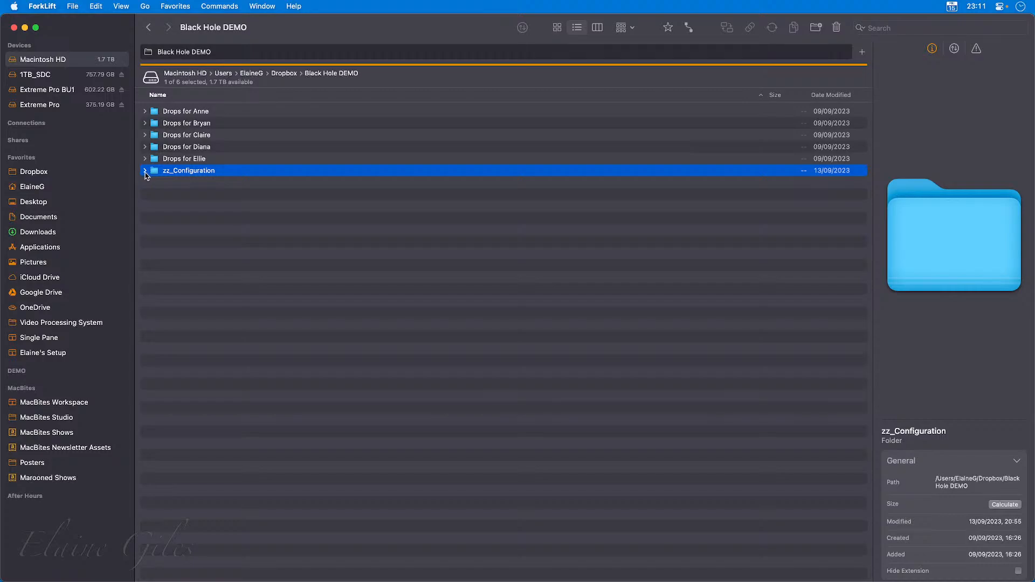
double_click(192, 171)
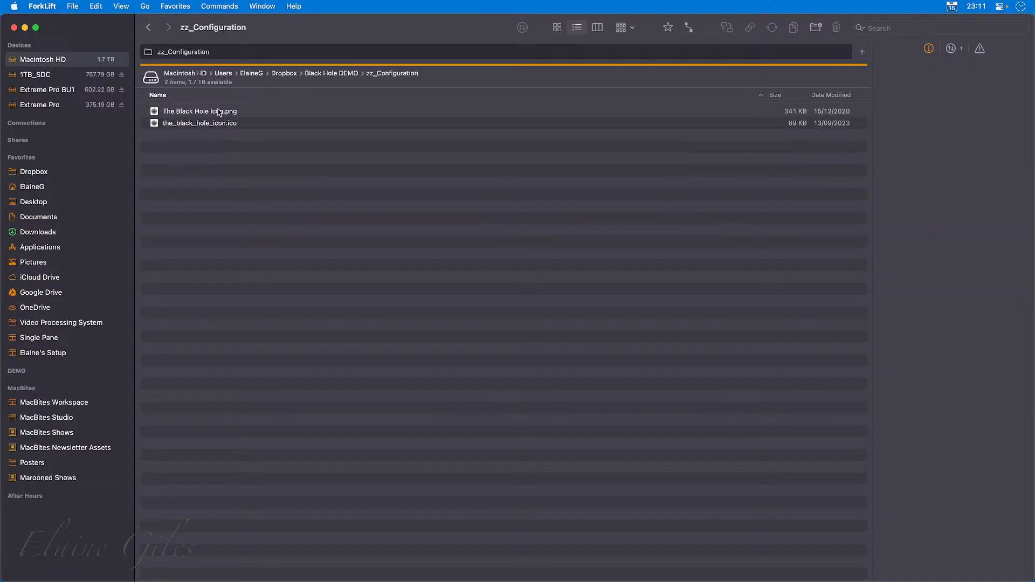
key("Down")
key("space")
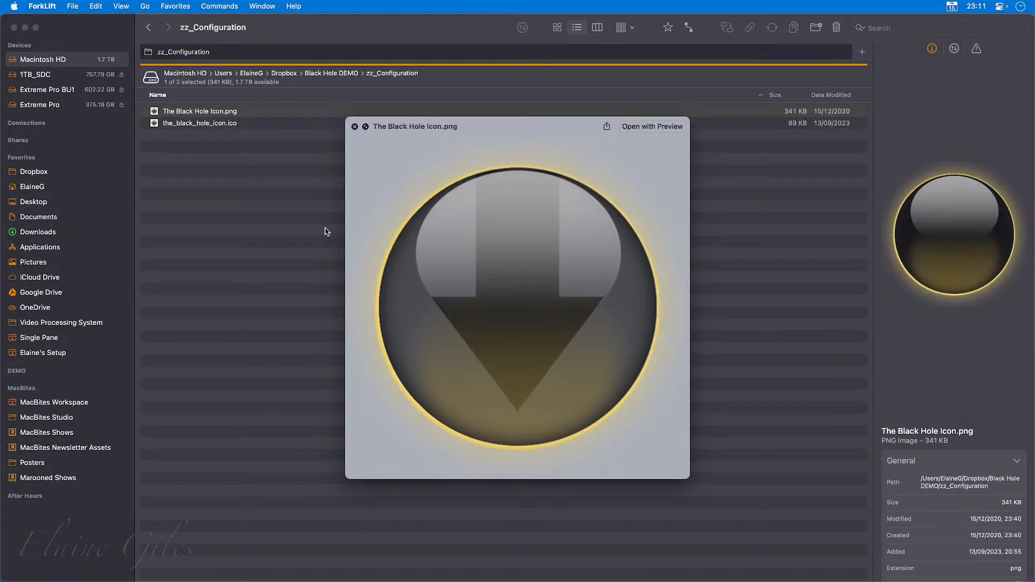
left_click(354, 127)
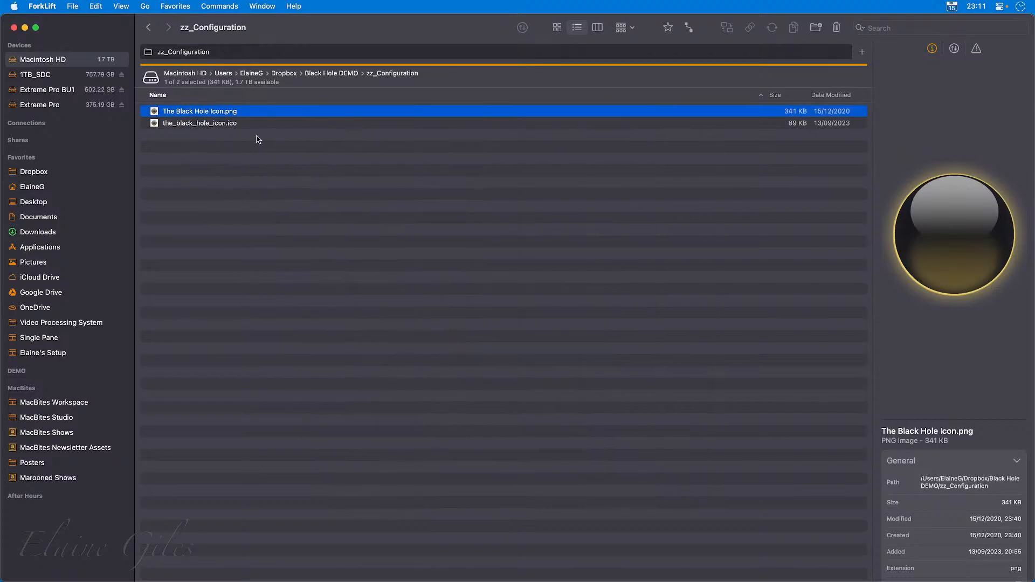
left_click(238, 123)
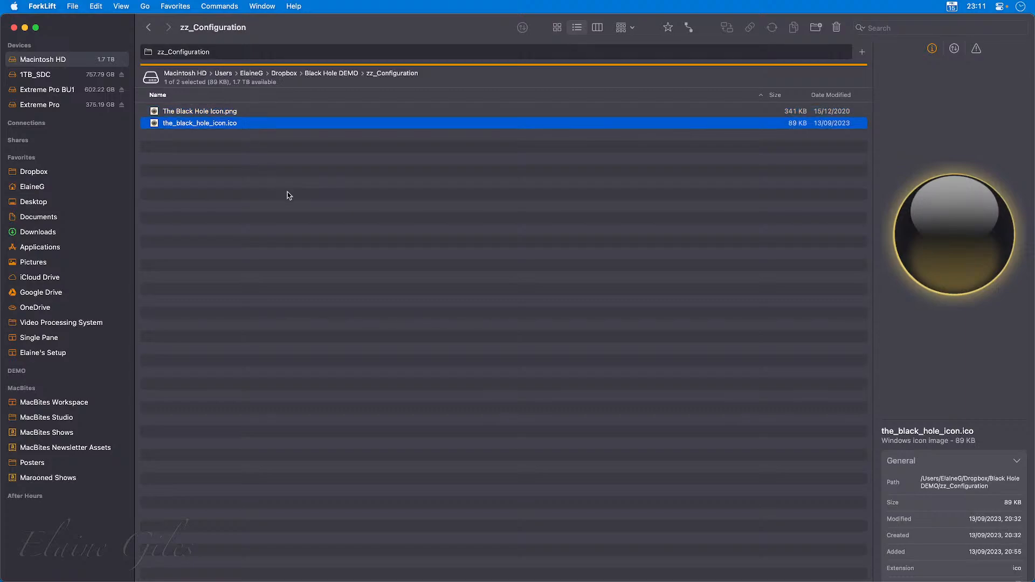
key("space")
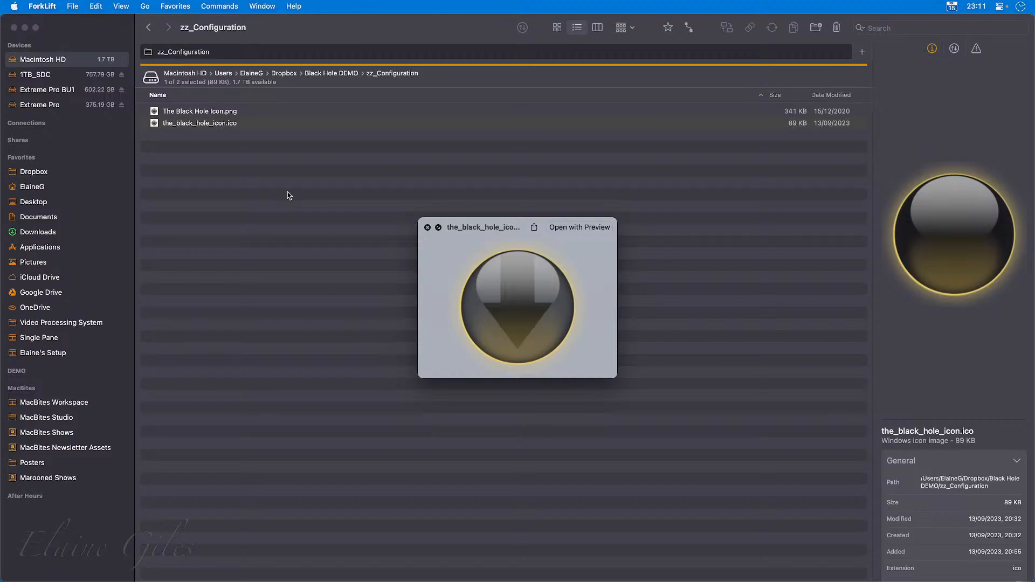
key("space")
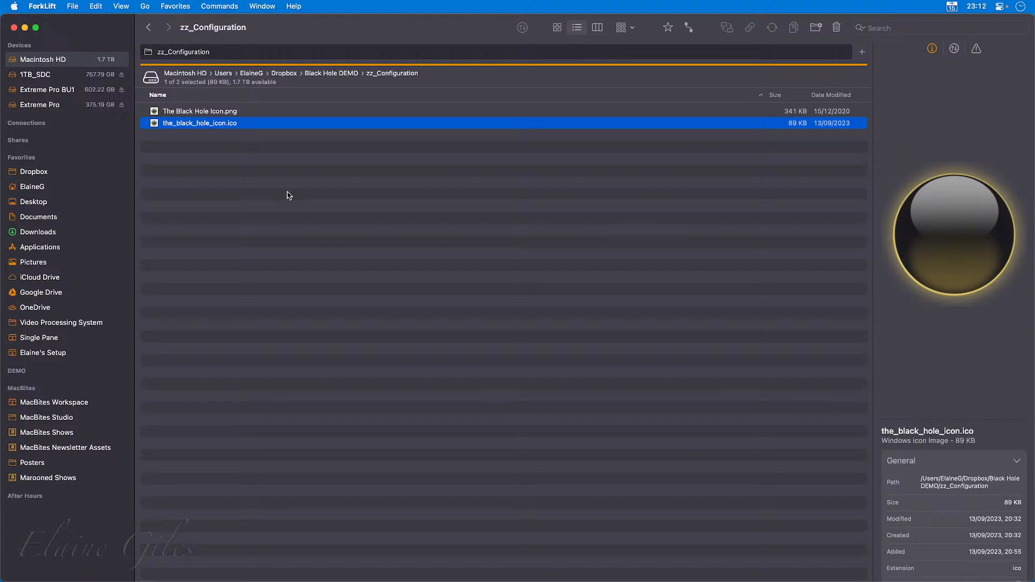
left_click(319, 74)
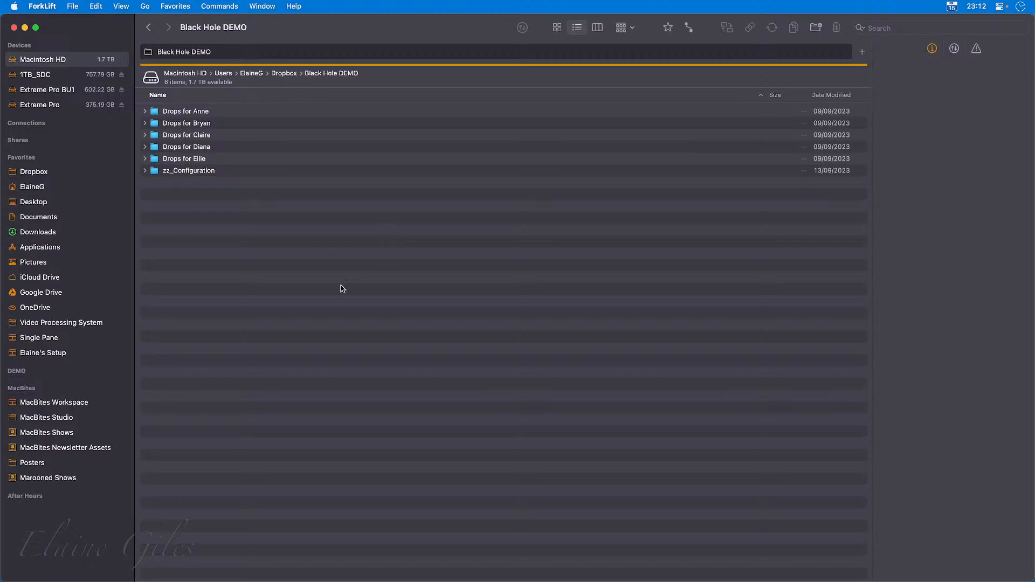
Show Dropbox in icon view, browse 3. Resources, then return and select Black Hole DEMO
left_click(285, 74)
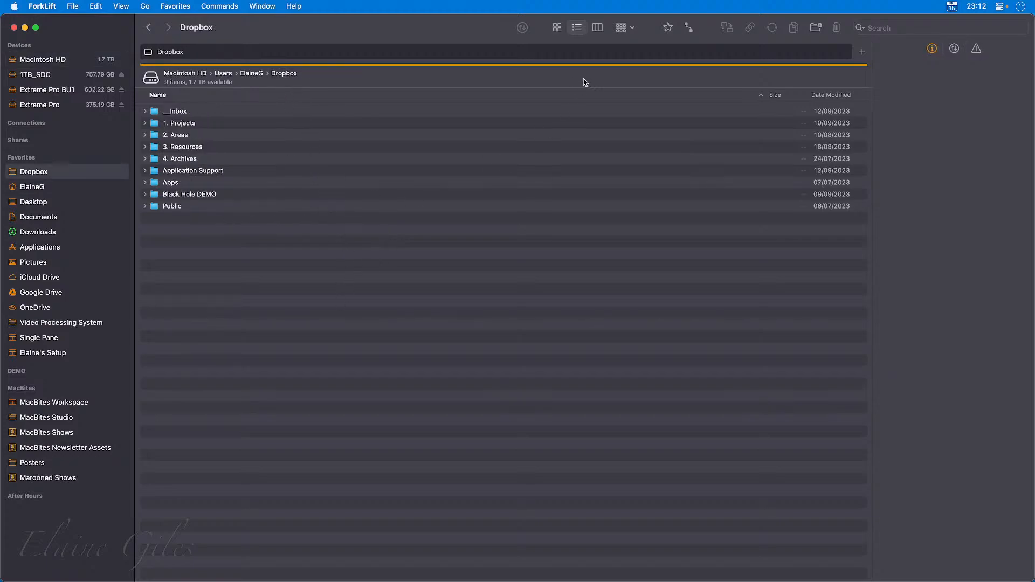
left_click(559, 30)
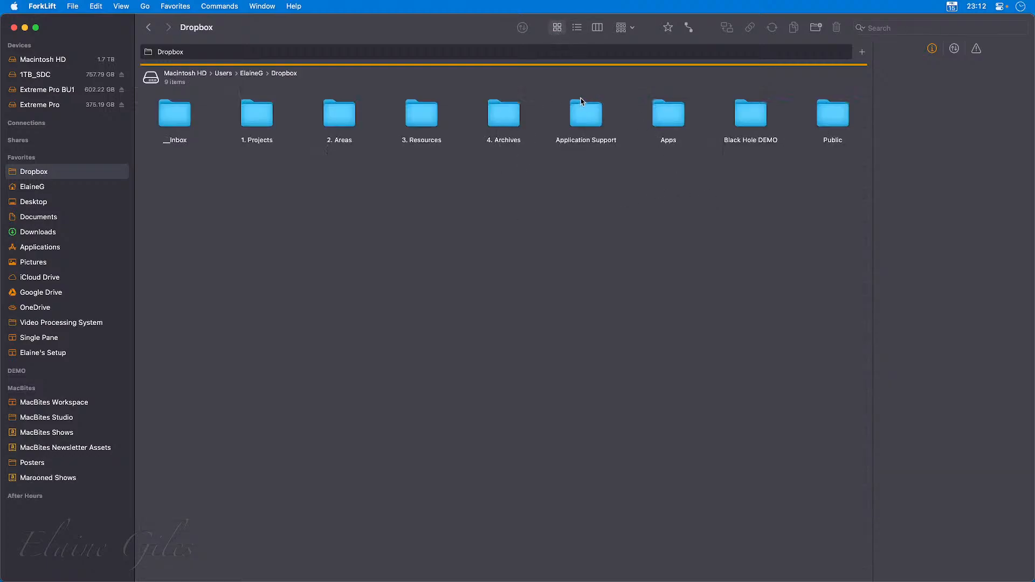
double_click(415, 112)
left_click(420, 188)
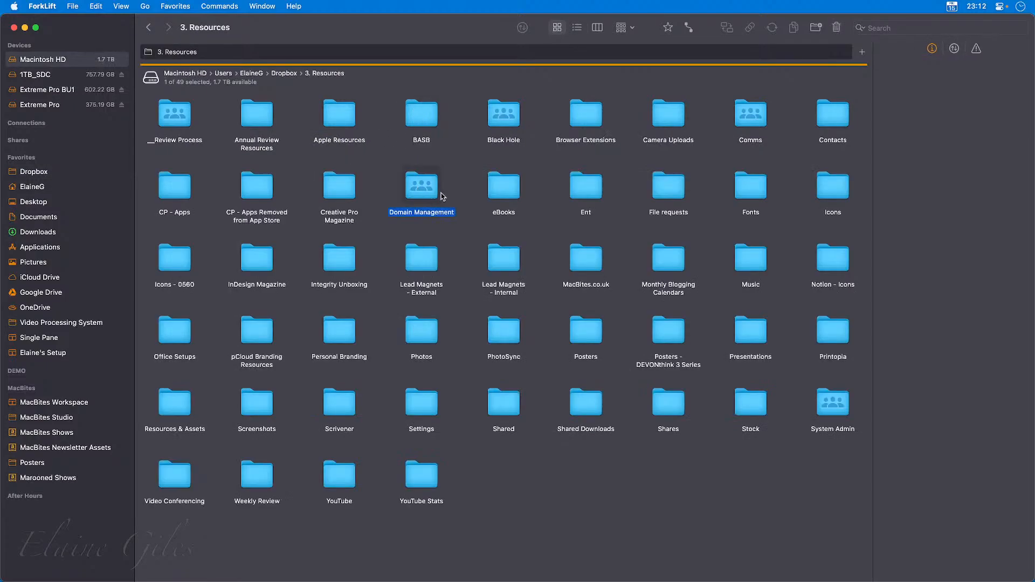
left_click(512, 113)
left_click(175, 112)
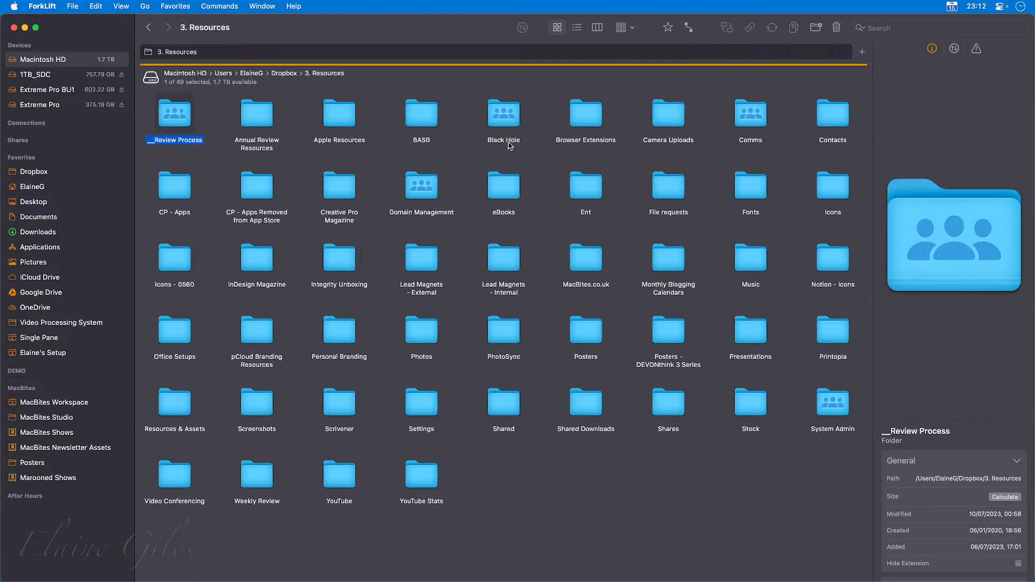
left_click(148, 28)
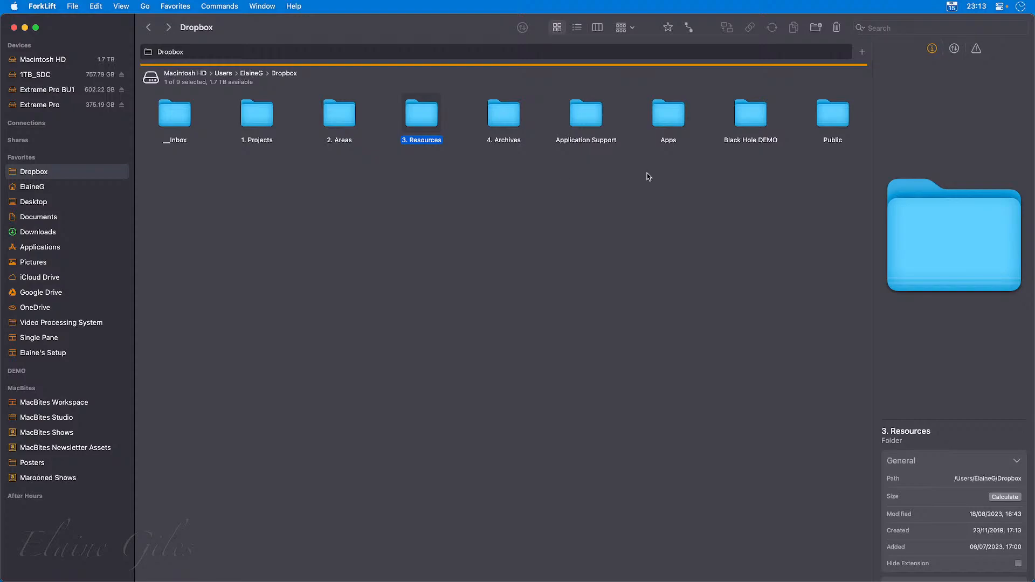
left_click(752, 115)
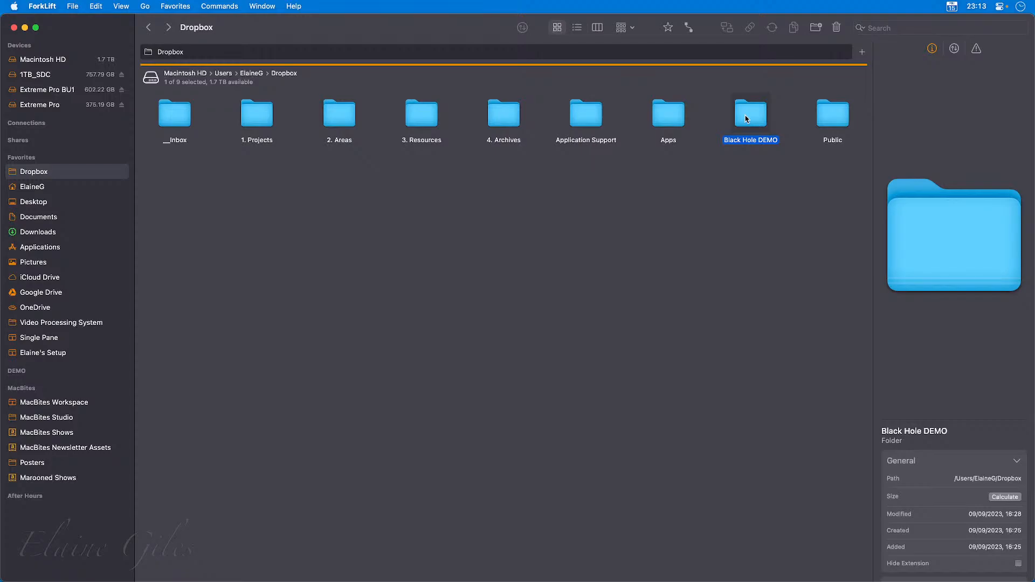
Open Black Hole DEMO, select the first drops folder, then go back to Dropbox
double_click(747, 119)
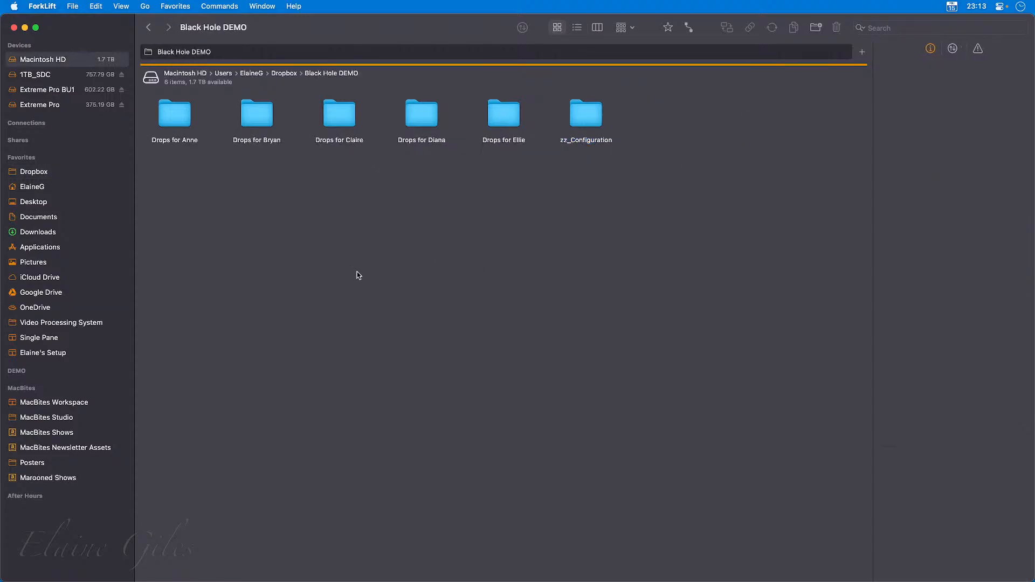
left_click(184, 126)
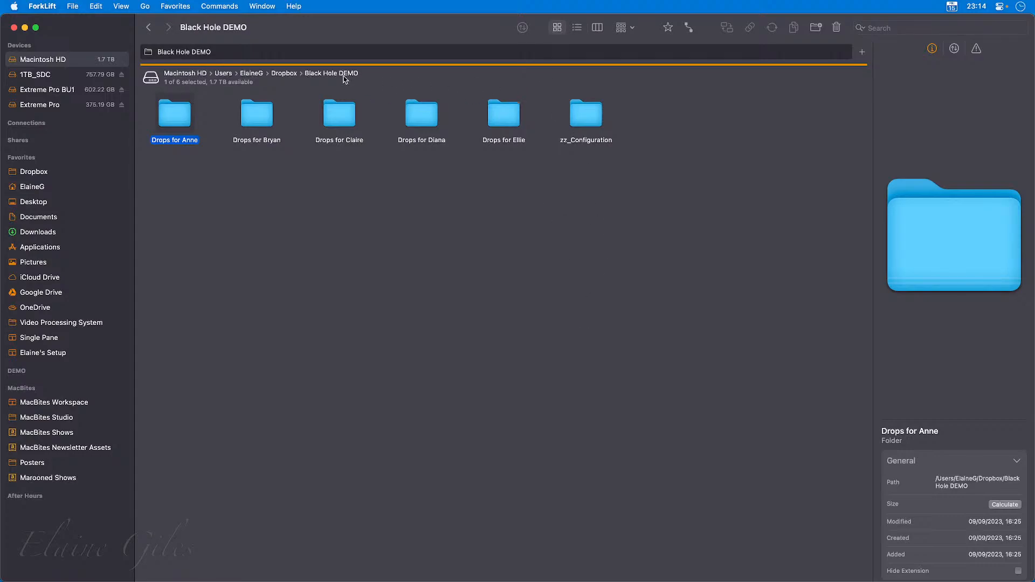
left_click(148, 28)
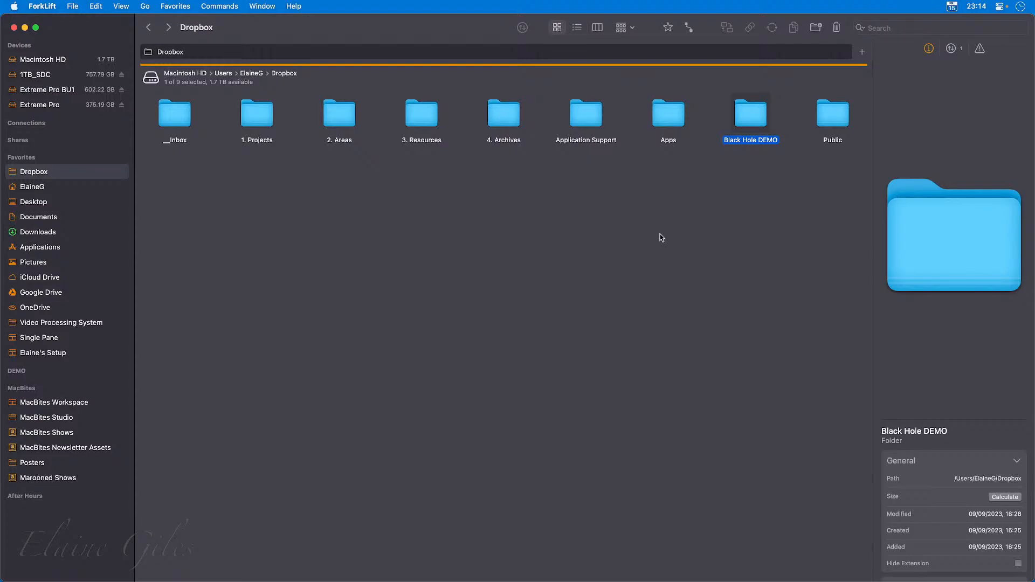
Launch Finder from the app launcher with 'fi' and open a new Finder window
right_click(741, 116)
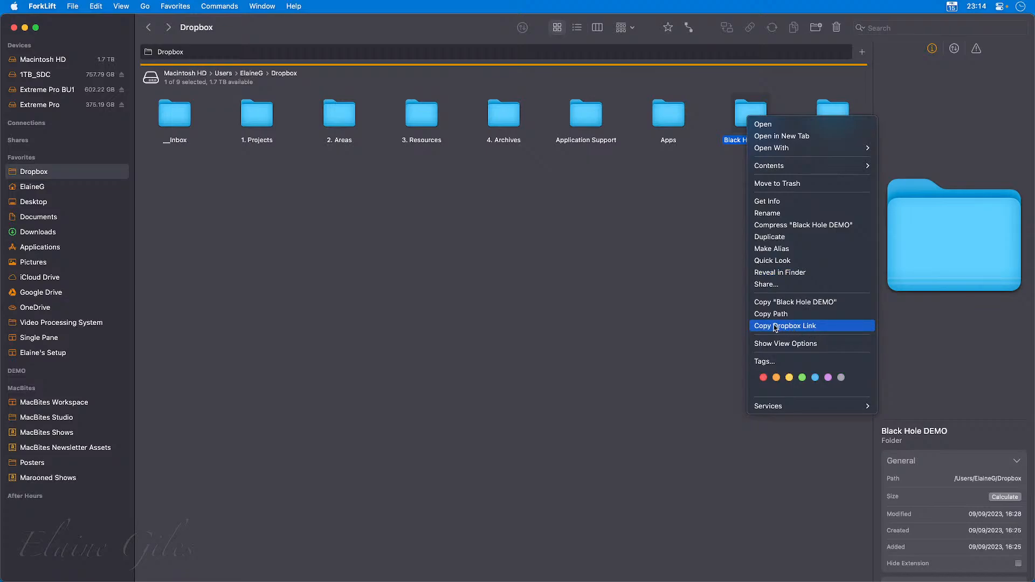
left_click(651, 277)
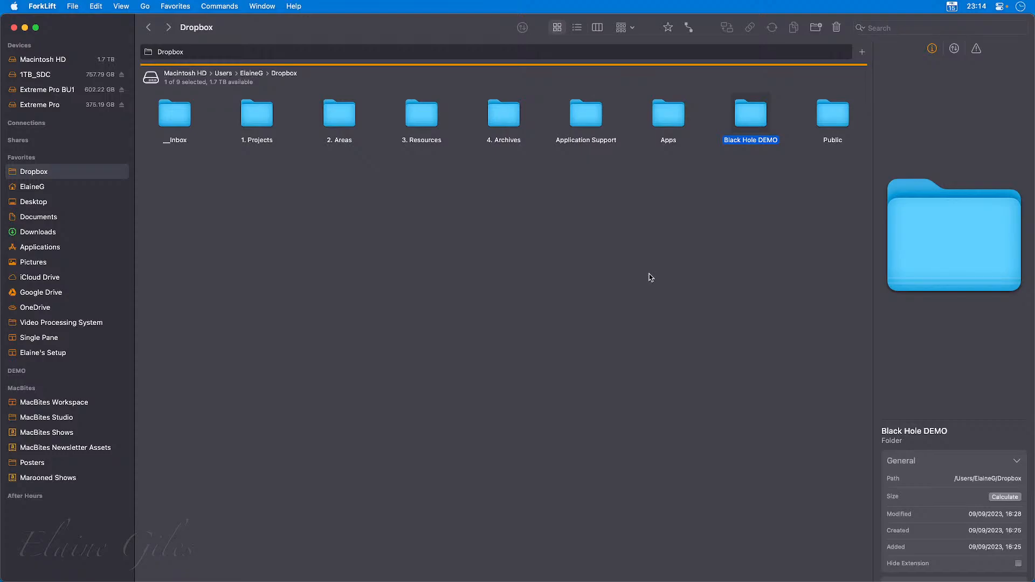
key("super+space")
type("fi")
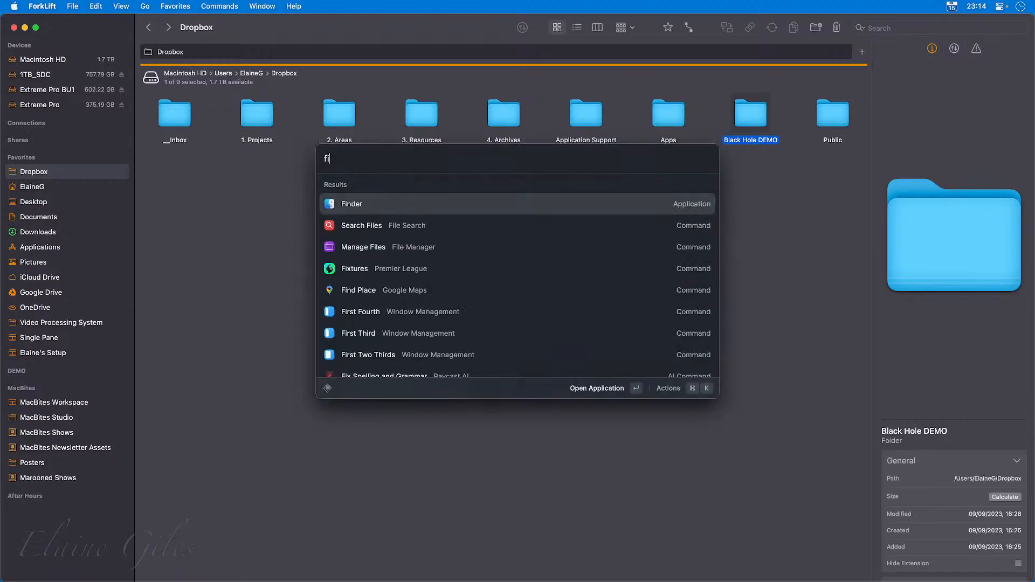
key("Return")
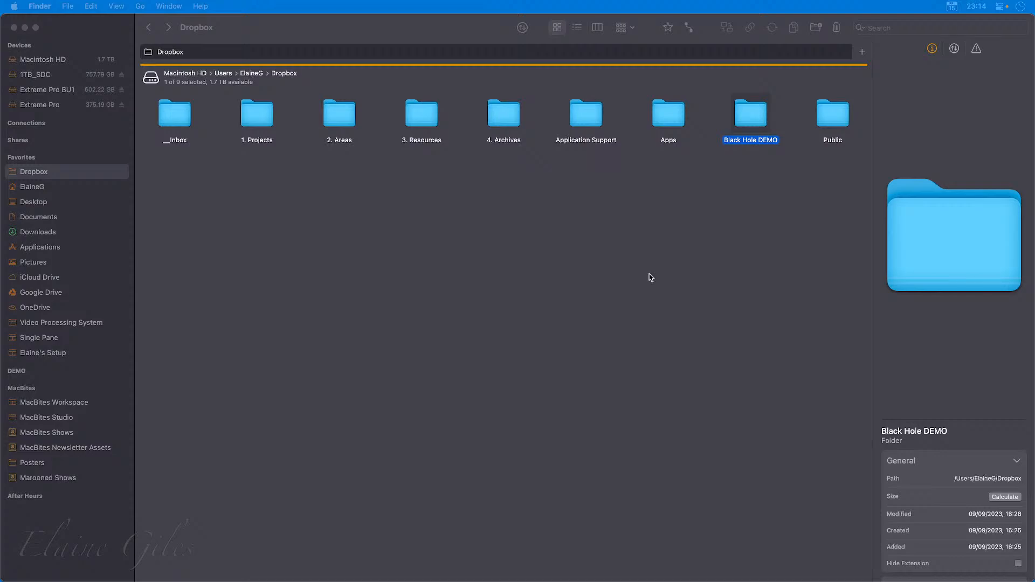
key("super+n")
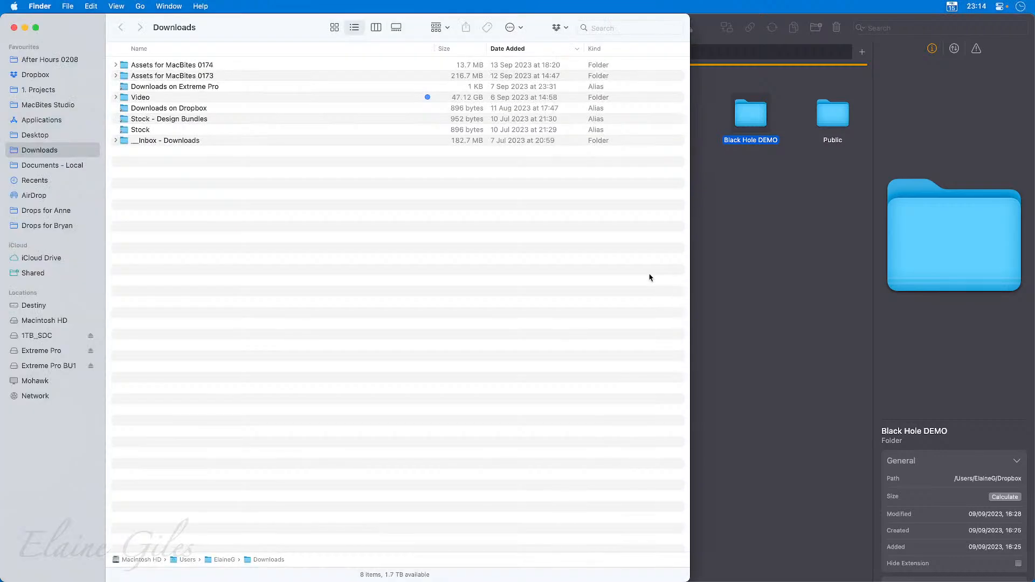
Launch Remote Desktop with 'rem', then bring Finder back to the front and move it right
key("super+space")
type("rem")
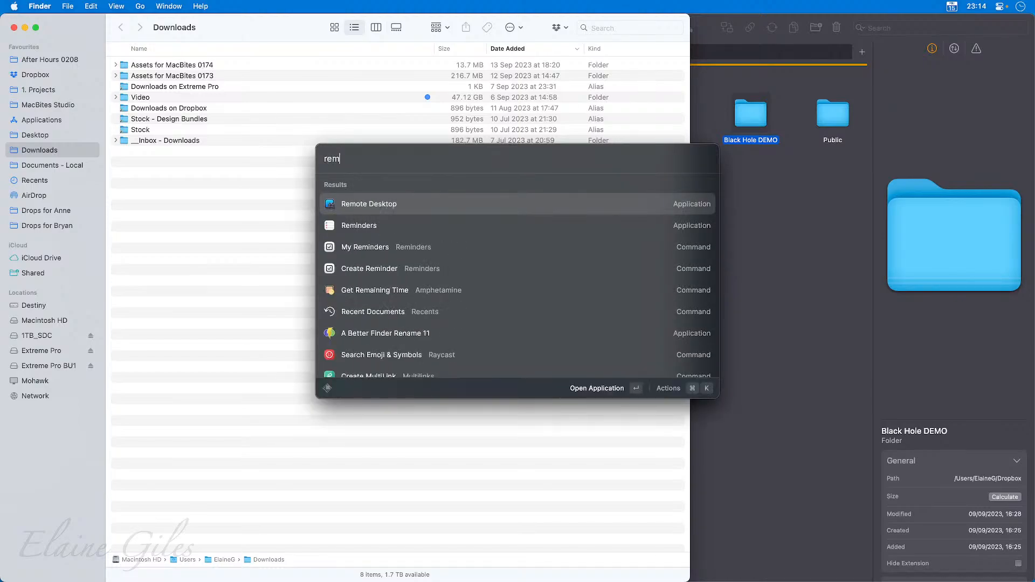
key("Return")
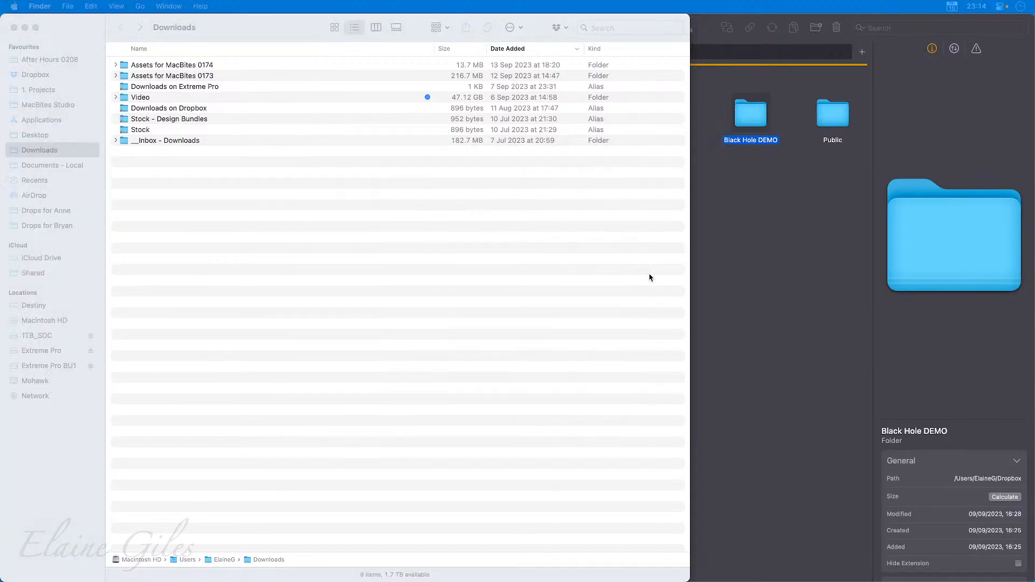
key("super+grave")
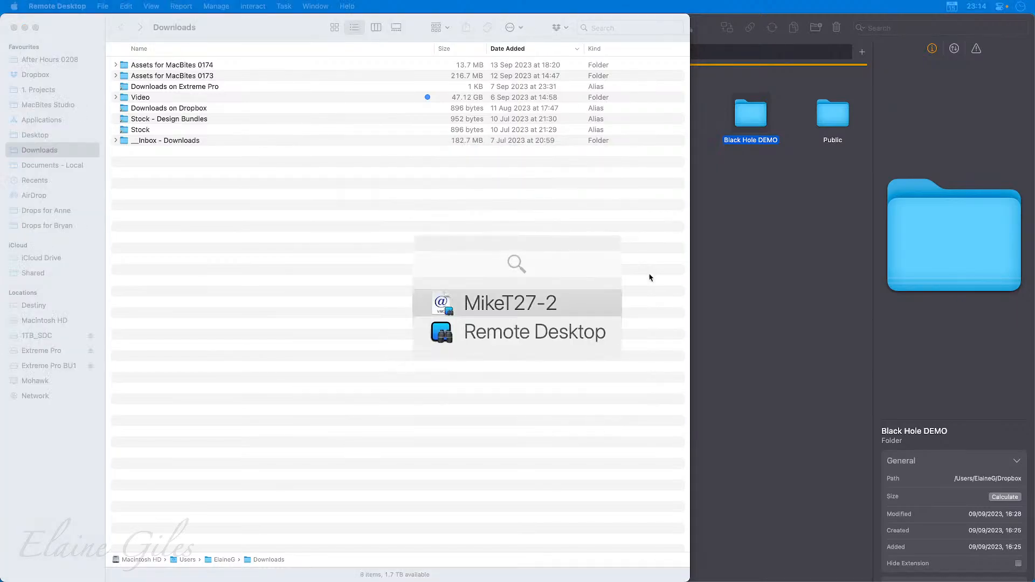
left_click(556, 267)
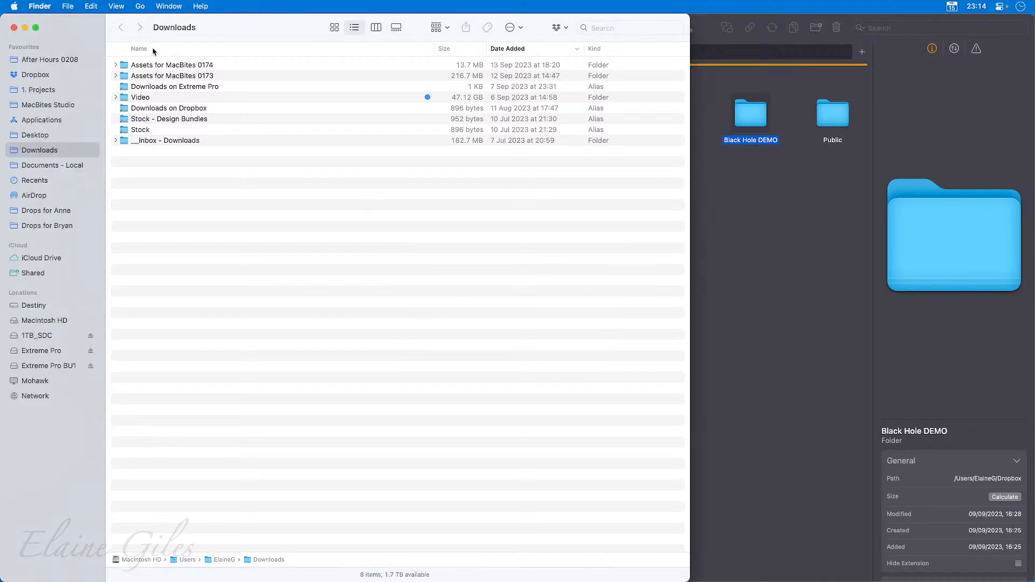
left_click_drag(215, 34, 298, 30)
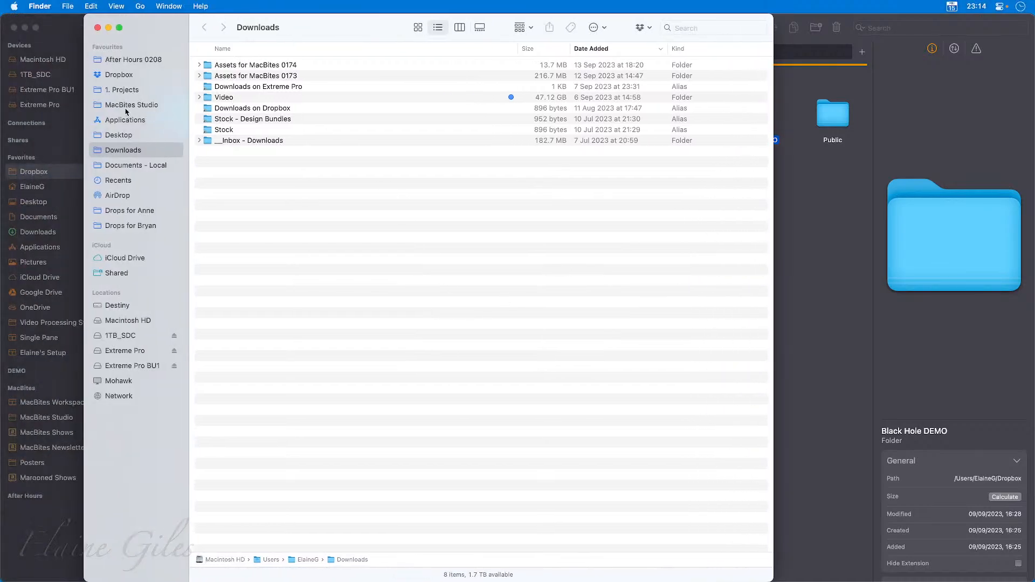
In Finder's Dropbox folder, choose Dropbox Share… for the Black Hole DEMO folder
left_click(120, 75)
left_click(259, 140)
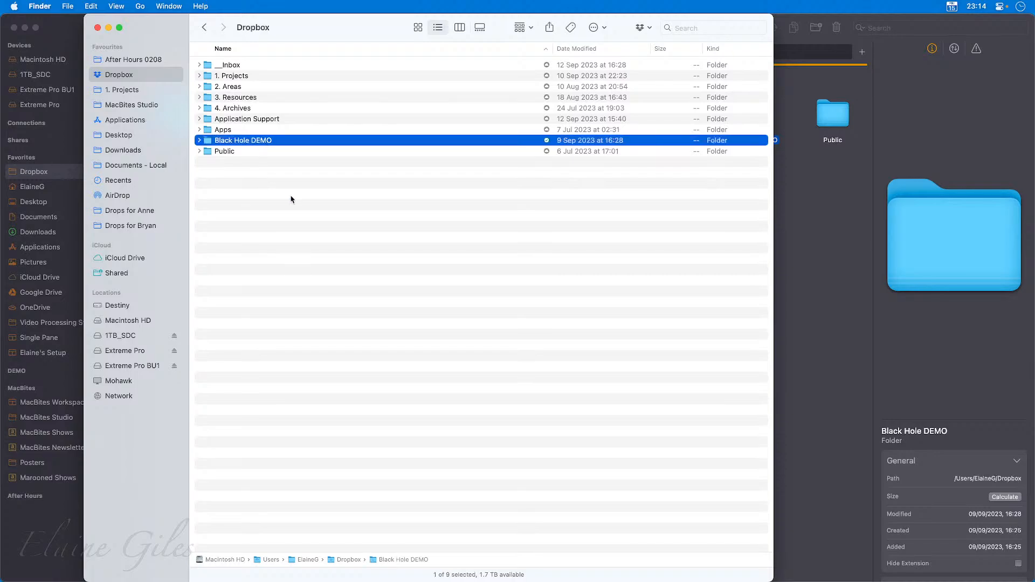
right_click(265, 142)
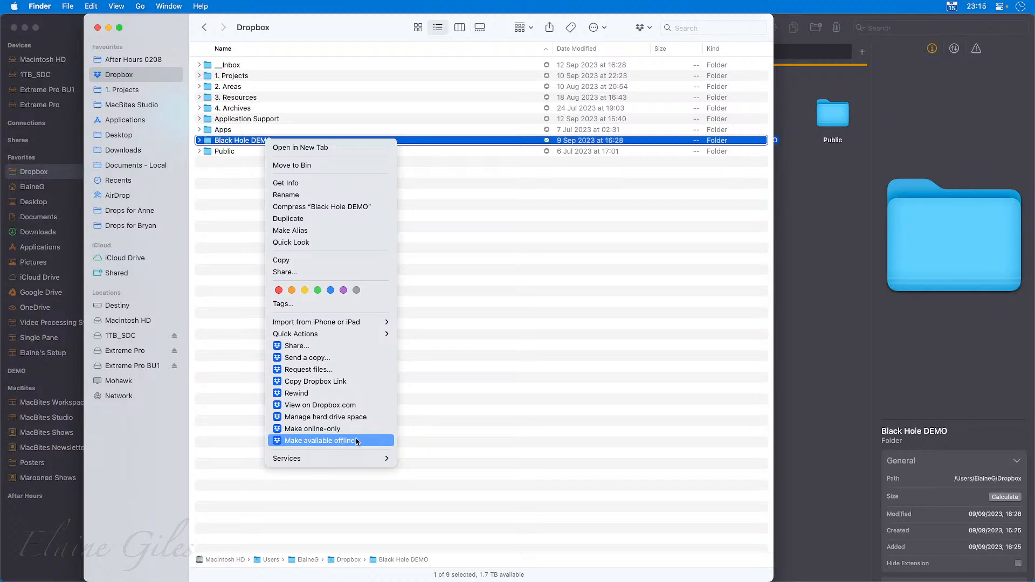
left_click(323, 348)
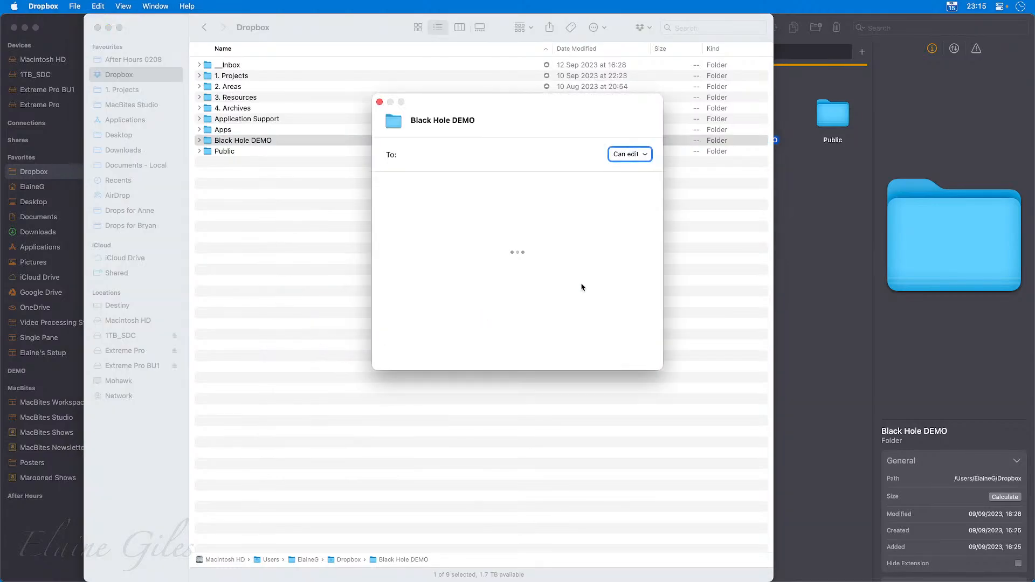
Share it with a contact who can edit, with the message 'Demo of Black hole'
left_click(647, 156)
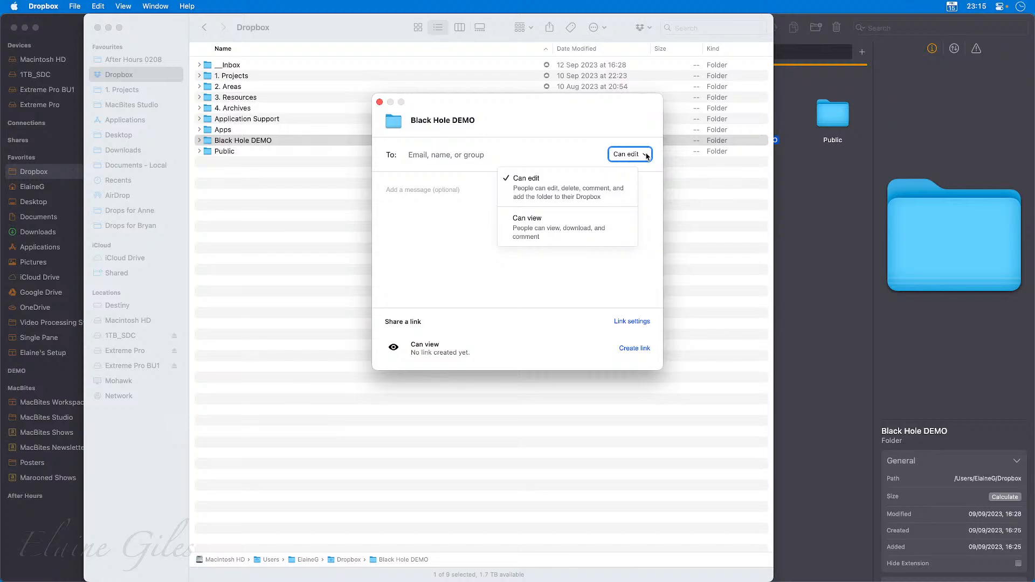
left_click(479, 156)
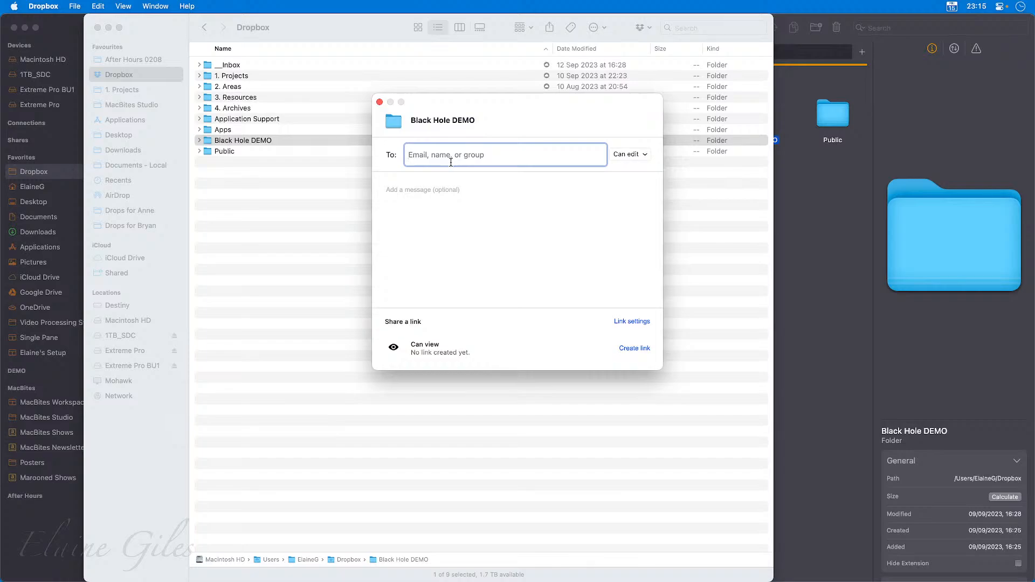
type("mike@")
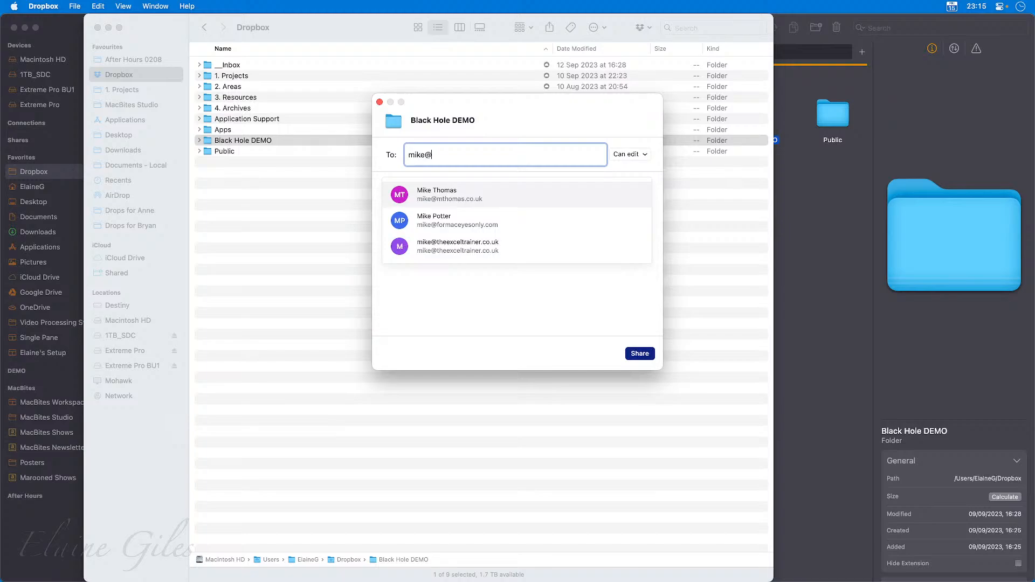
key("Return")
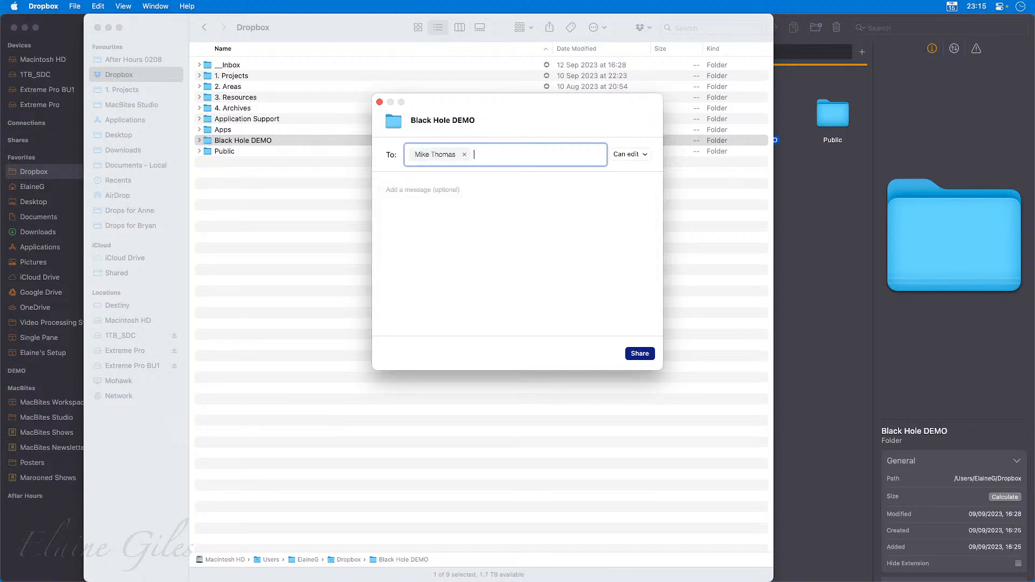
left_click(453, 218)
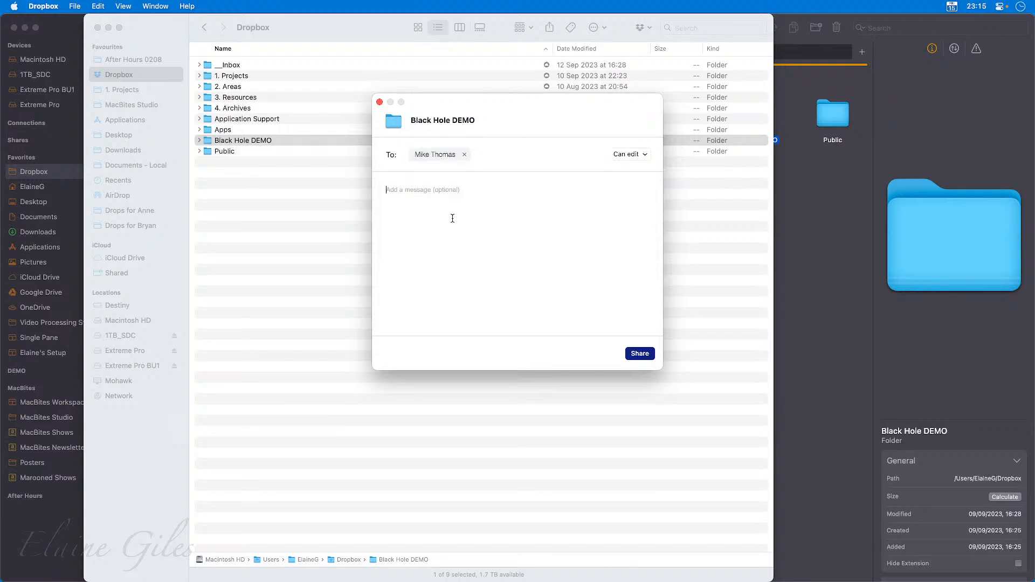
type("Demo of Black hole")
left_click(631, 355)
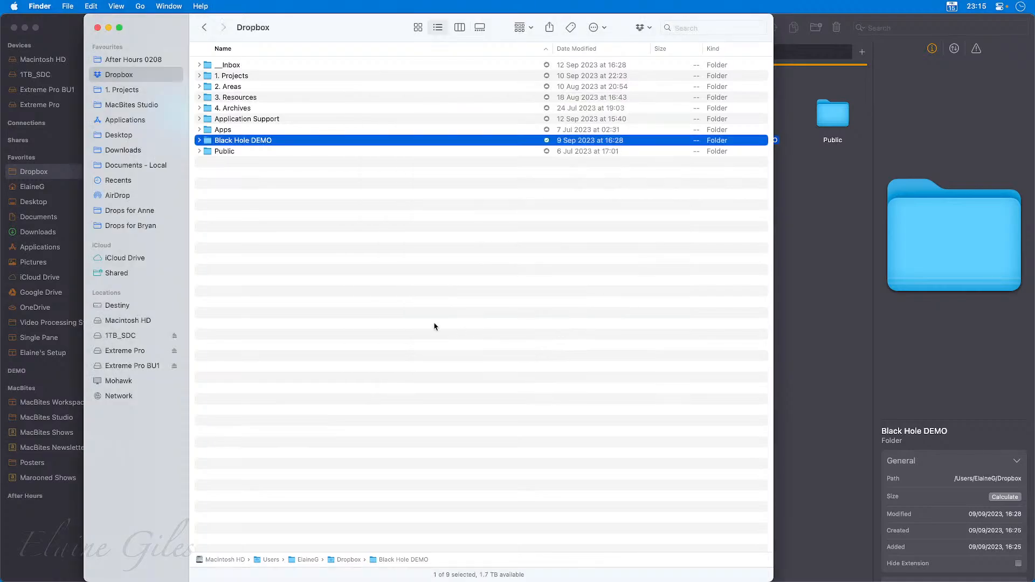
left_click(433, 325)
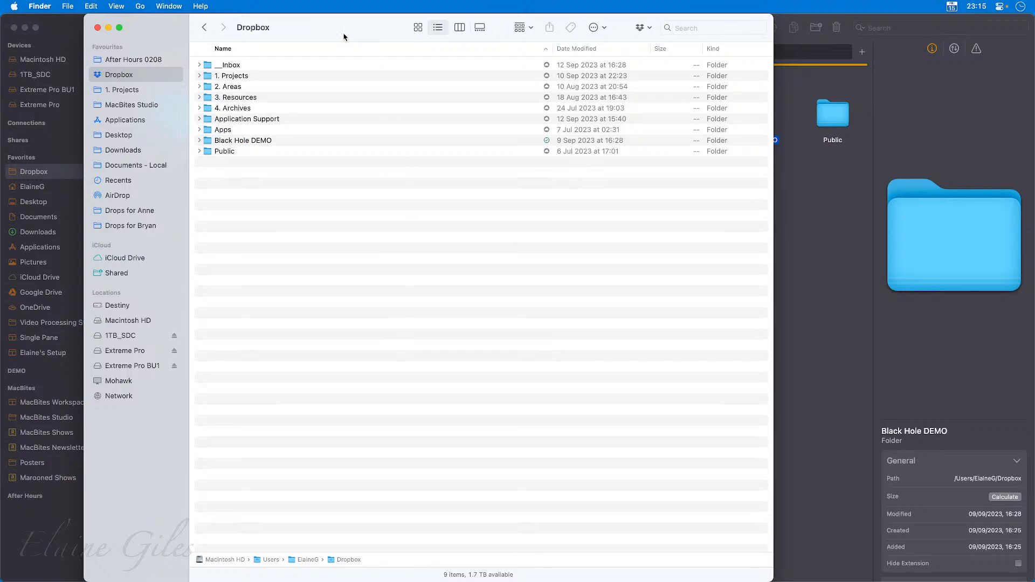
left_click_drag(344, 35, 1034, 334)
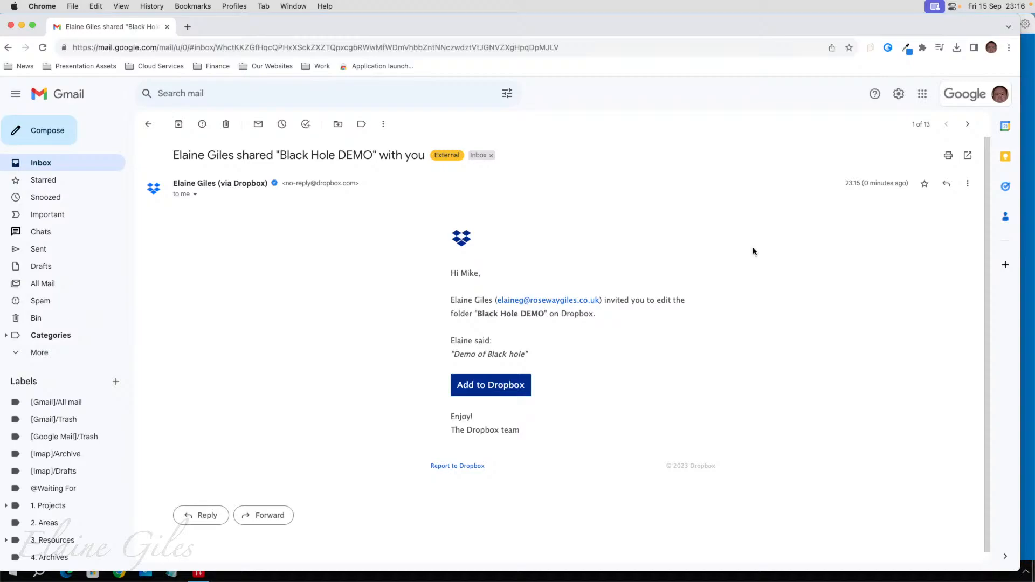
Accept the Black Hole DEMO invitation with the Add to Dropbox button
left_click(488, 387)
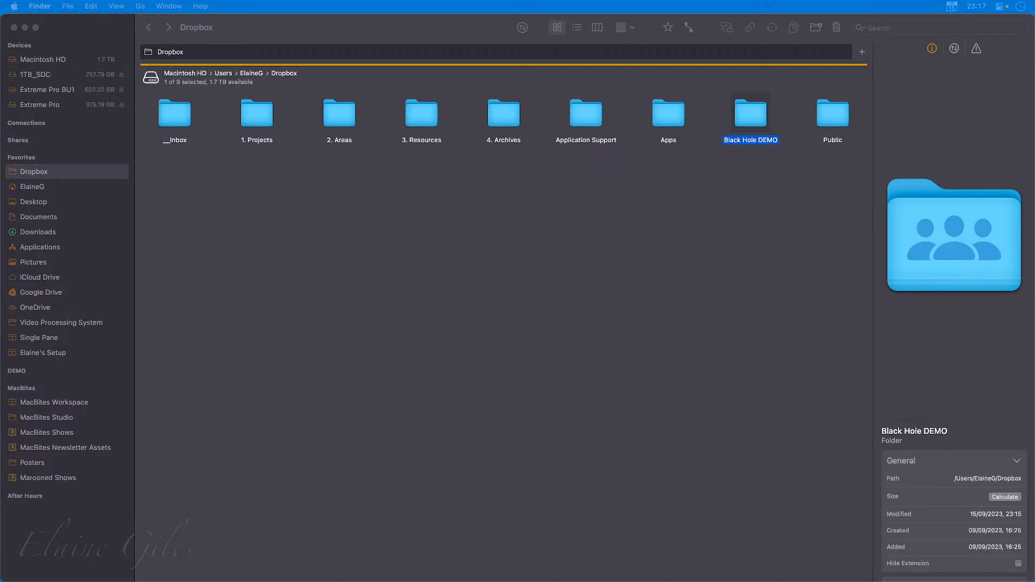
Enlarge the Dropbox icons, sort them by name, and open the shared Black Hole DEMO folder
key("super+Tab")
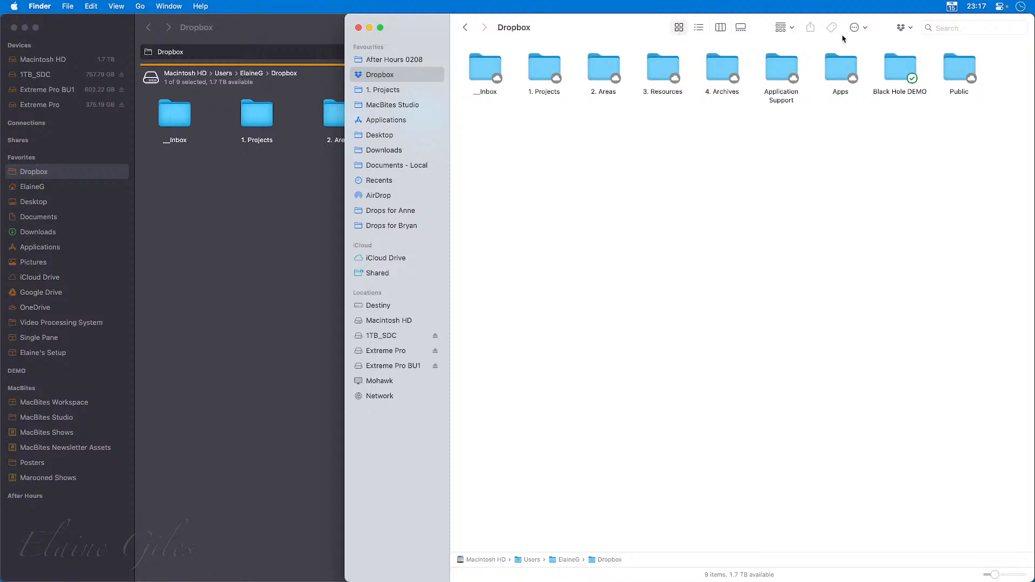
left_click_drag(988, 579, 1009, 575)
right_click(737, 280)
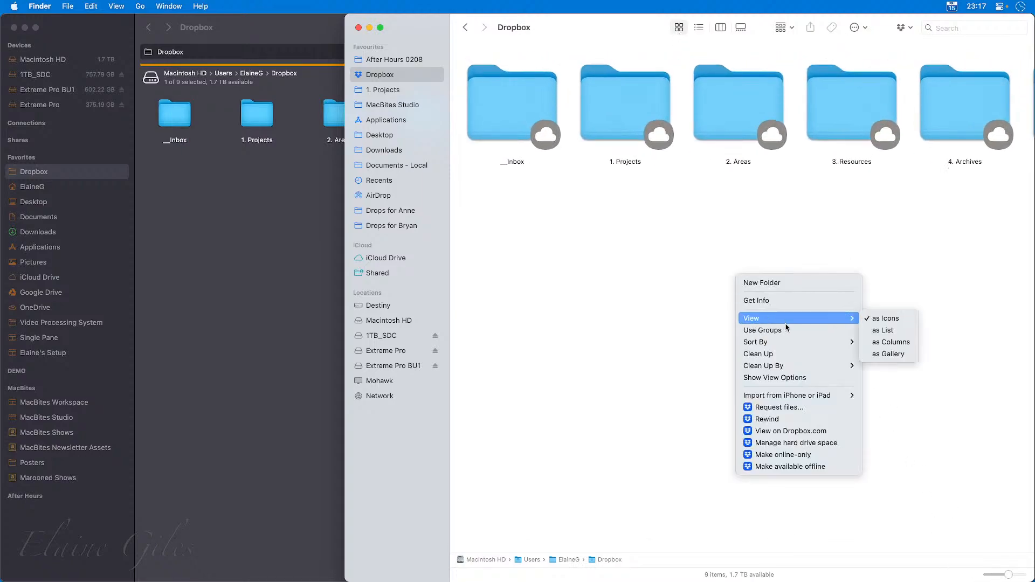
mouse_move(797, 343)
left_click(896, 378)
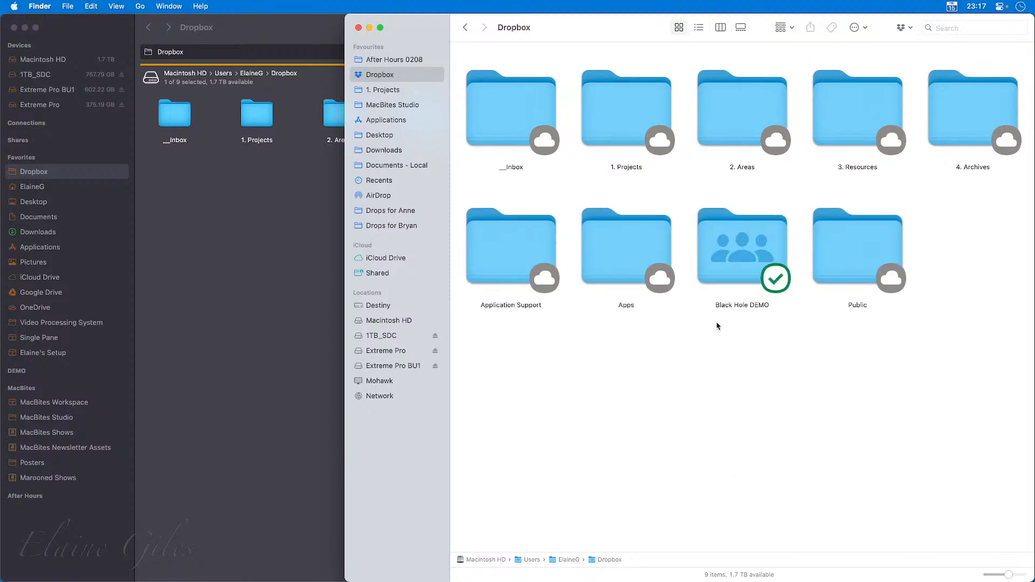
left_click(737, 248)
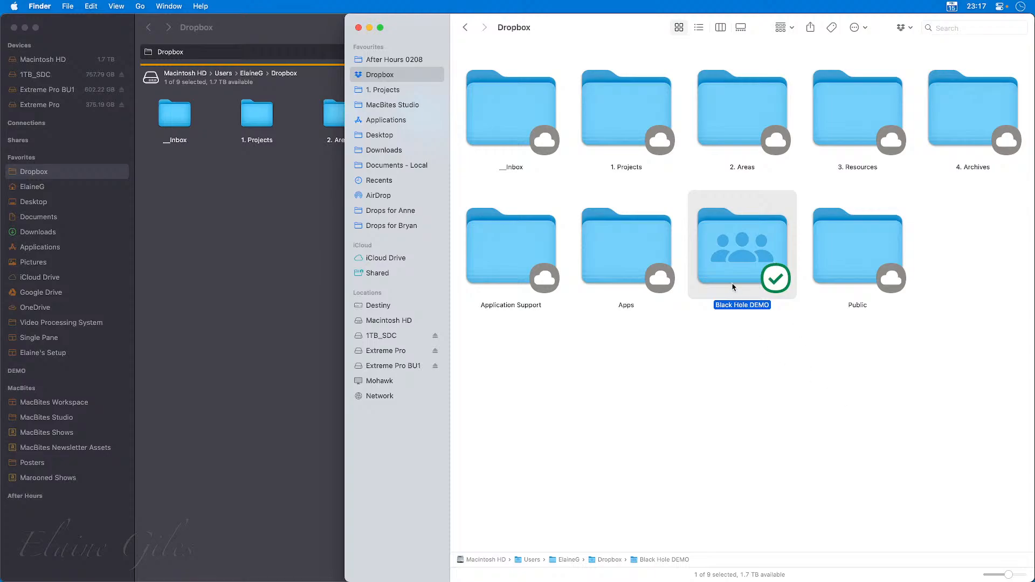
double_click(733, 254)
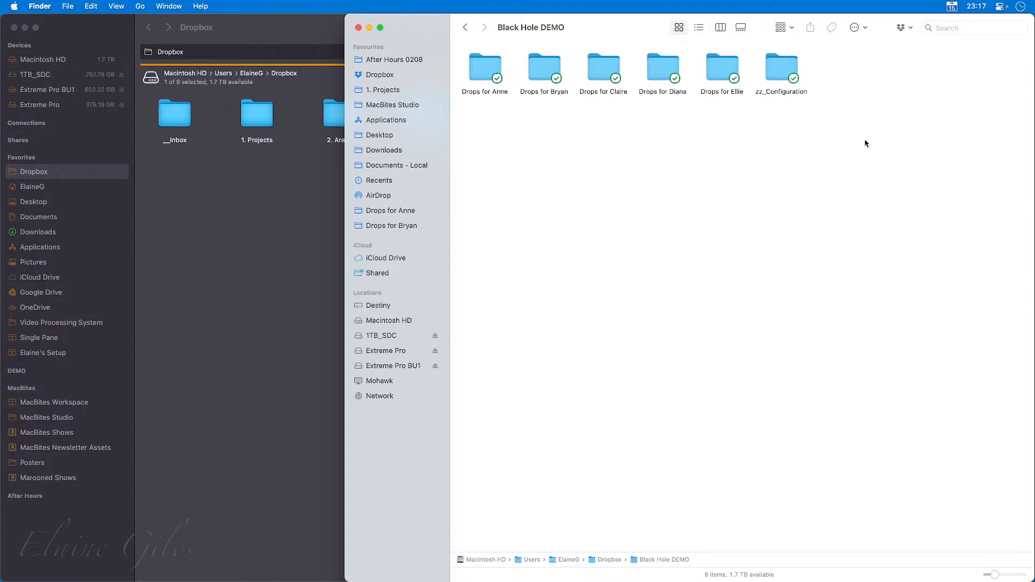
Open the Dropbox menu-bar panel via a 'drop' app search, then close it
key("ctrl+alt+space")
type("drop")
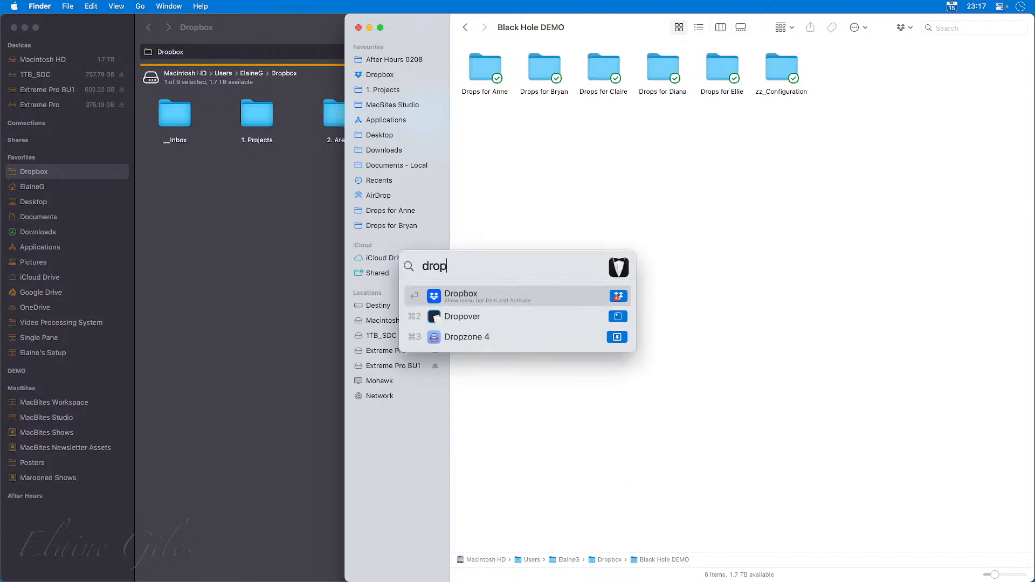
key("Down")
key("Return")
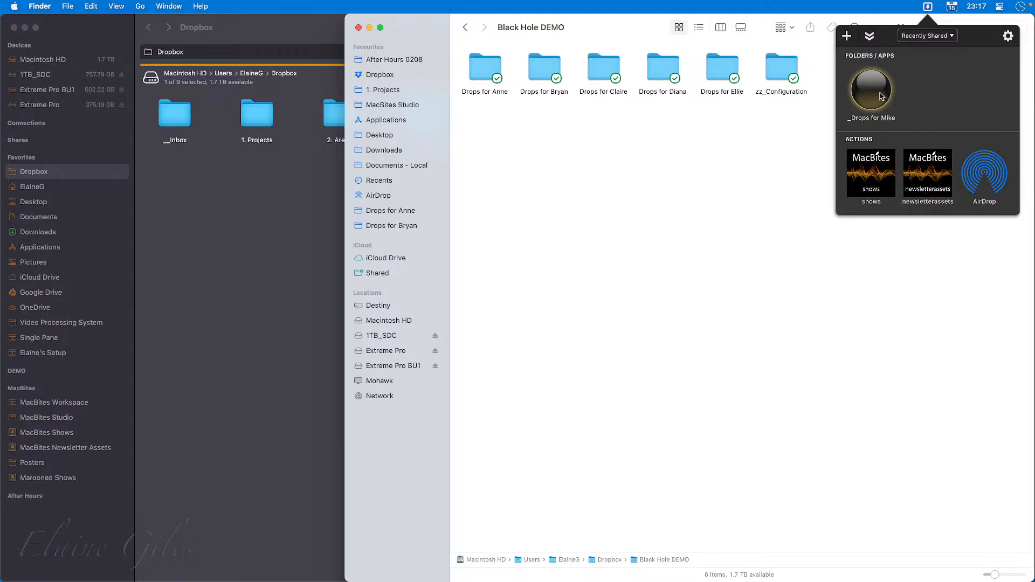
left_click(788, 192)
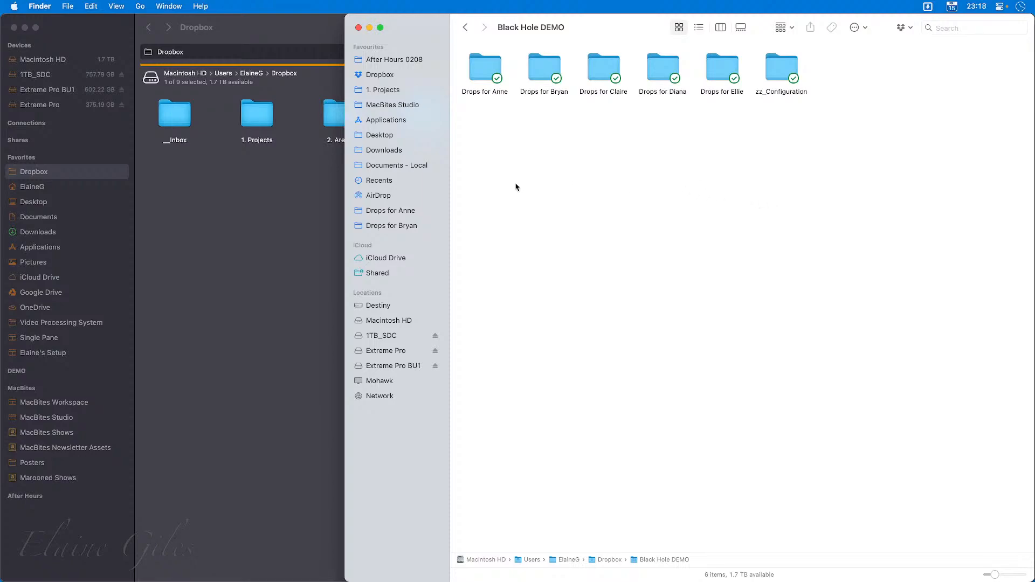
Copy The Black Hole Icon.png image from zz_Configuration, then return to Black Hole DEMO
double_click(785, 74)
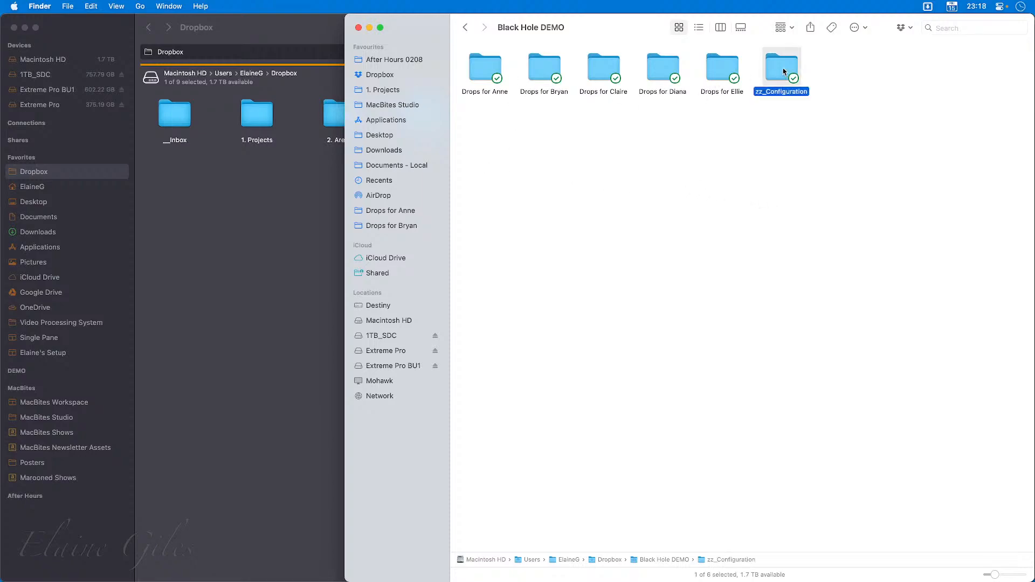
left_click(487, 68)
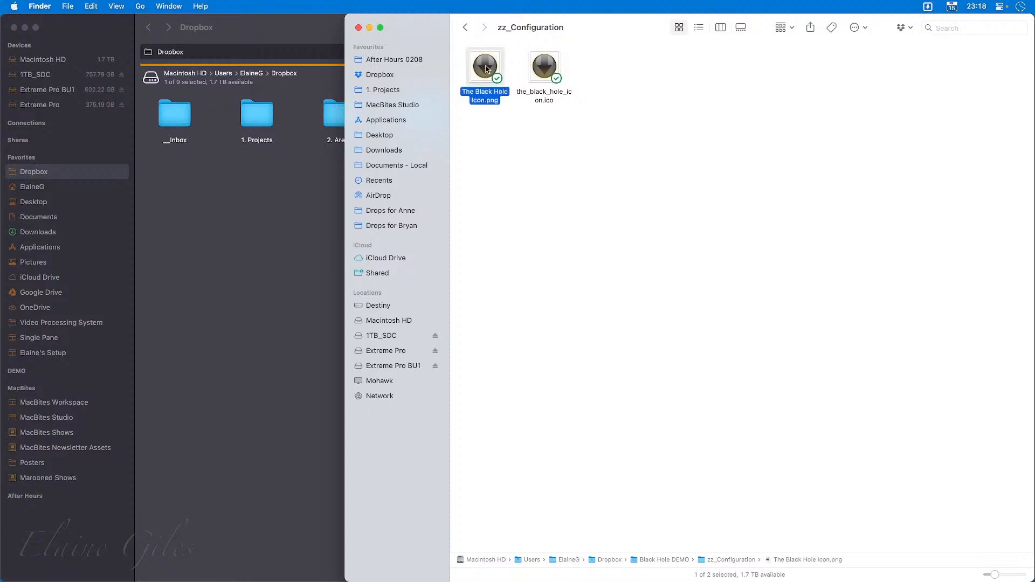
double_click(487, 68)
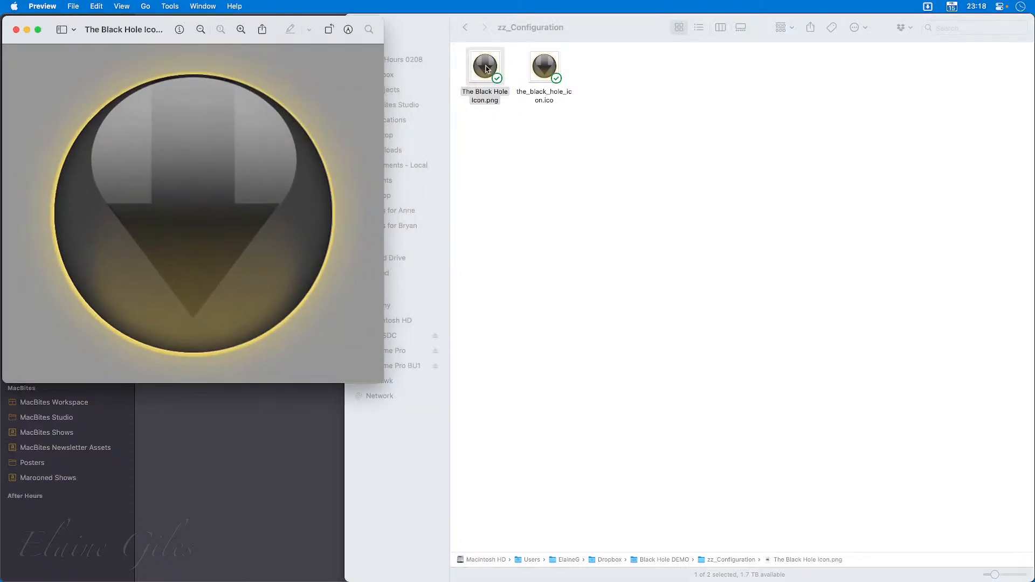
key("super+a")
key("super+q")
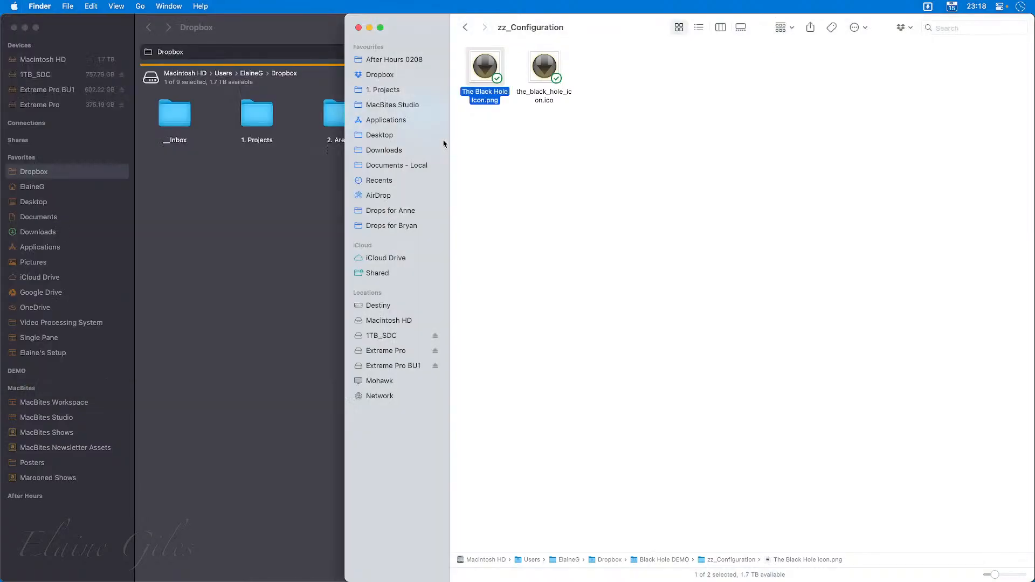
left_click(465, 27)
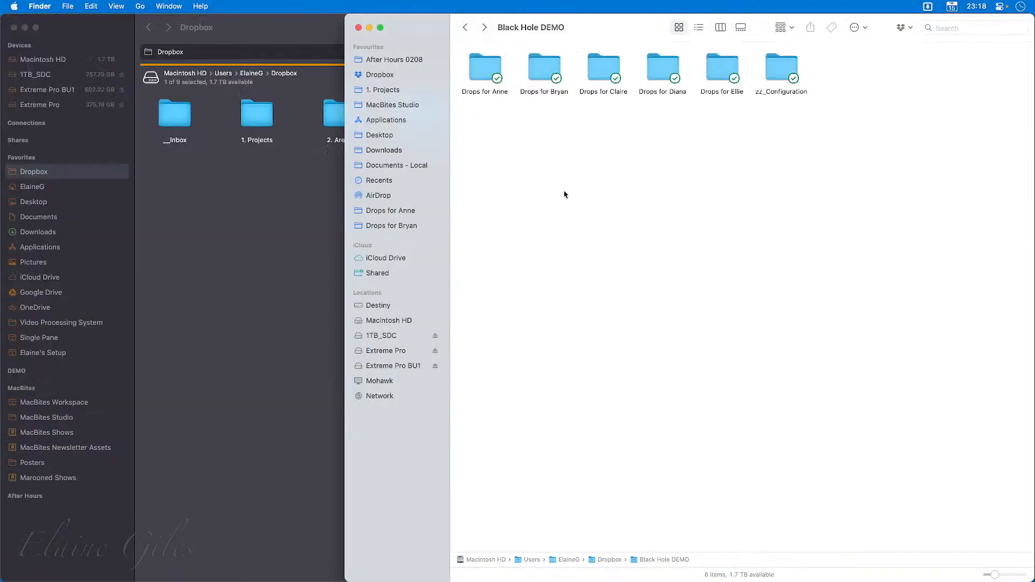
Select the five Drops folders, Anne through Ellie, and open their Info windows
left_click(482, 74)
left_click(726, 133)
left_click_drag(725, 133, 459, 63)
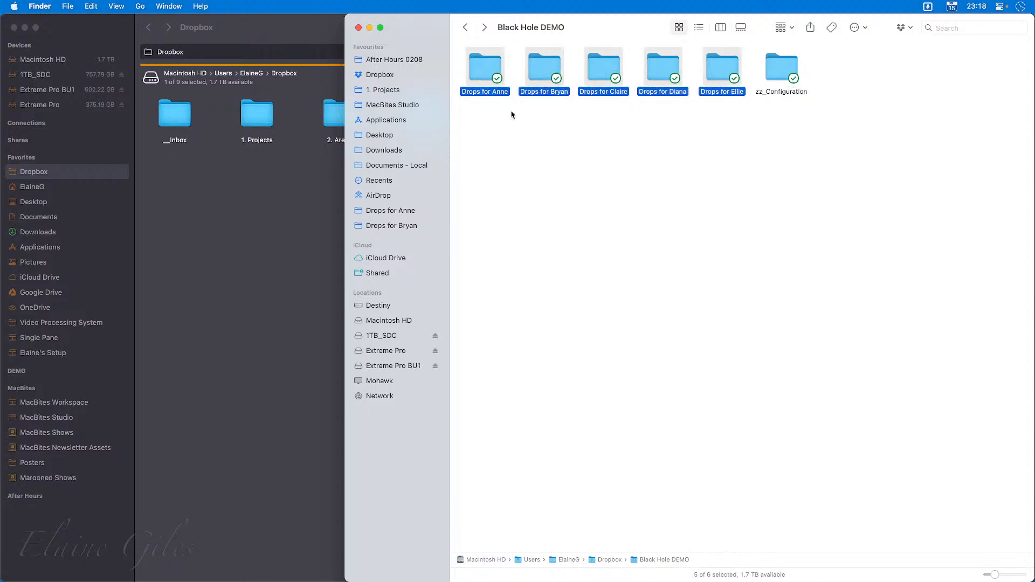
key("super+i")
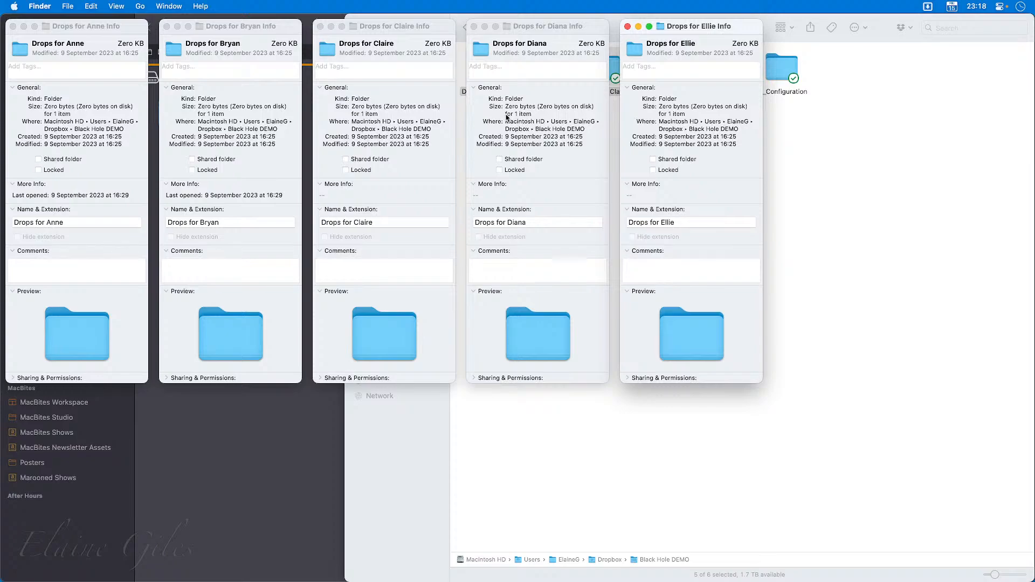
Paste the Black Hole icon onto Drops for Anne, Bryan, Claire, Diana and Ellie, then close the Info windows
left_click(19, 53)
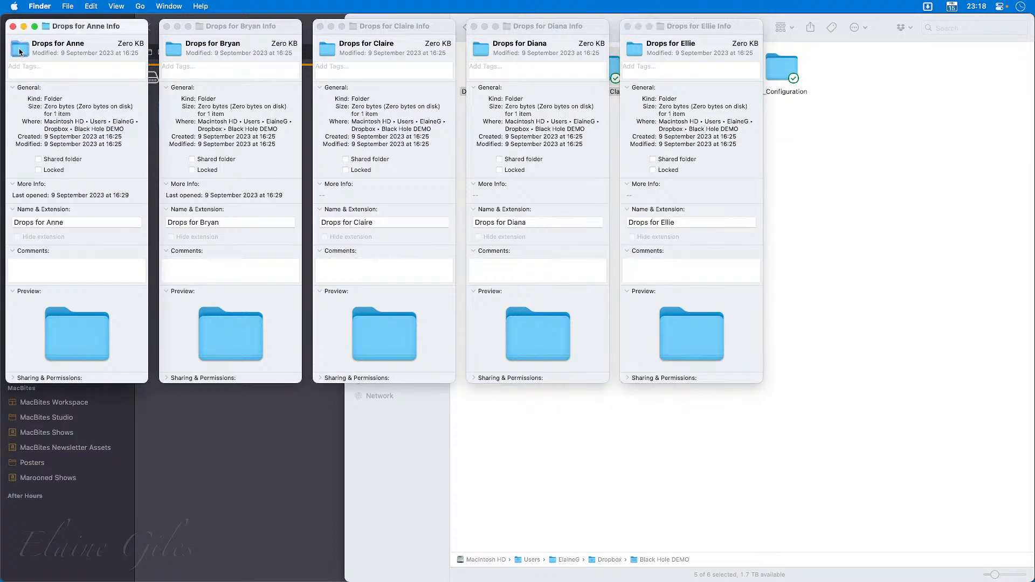
key("super+v")
left_click(173, 49)
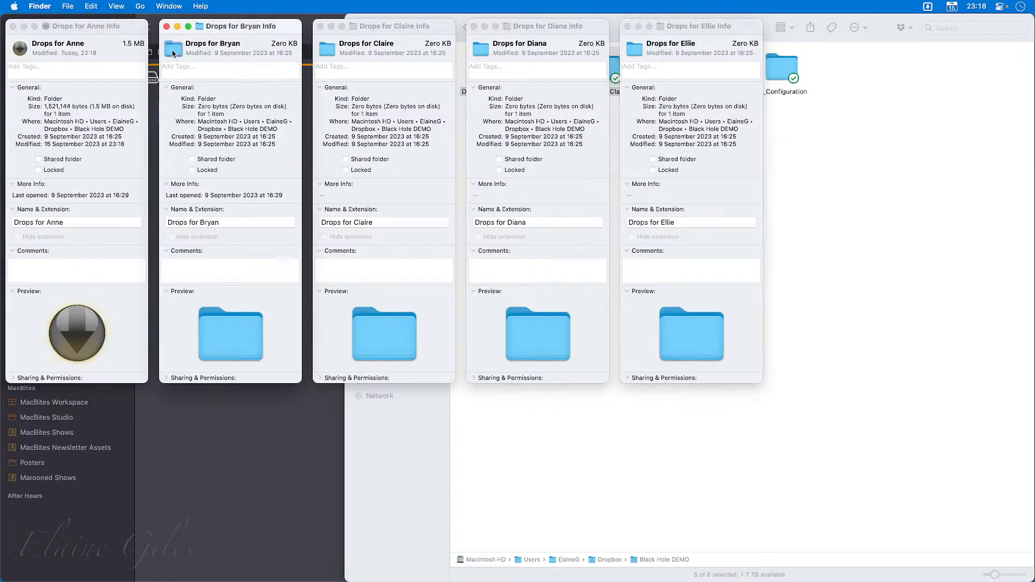
key("super+v")
left_click(331, 50)
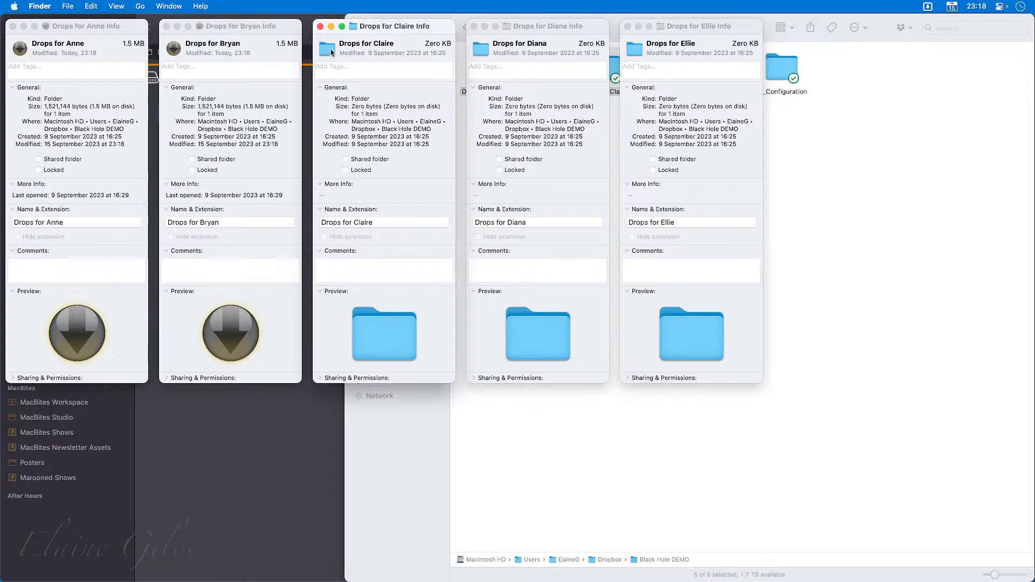
key("super+v")
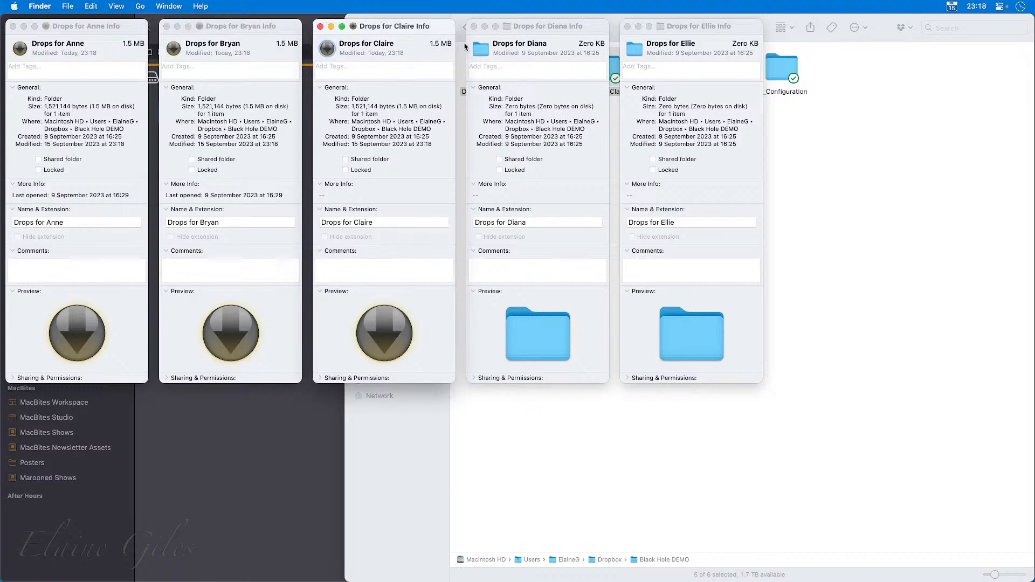
left_click(482, 50)
key("super+v")
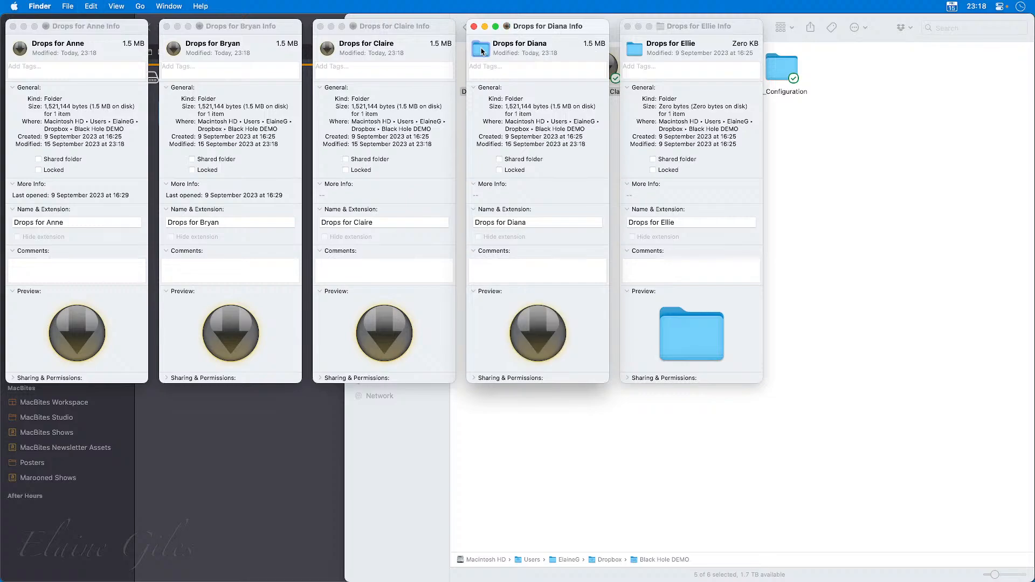
left_click(641, 50)
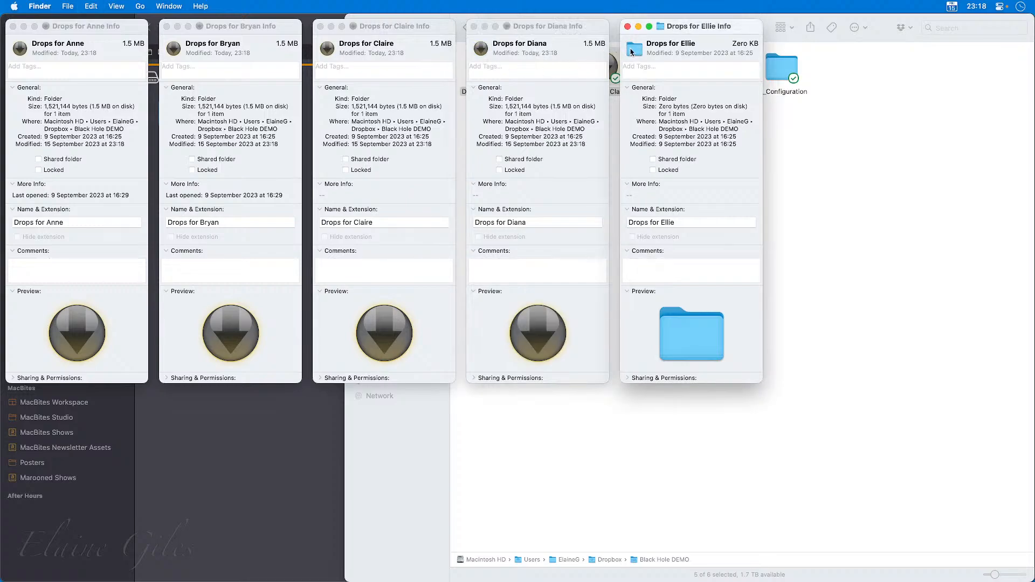
key("super+v")
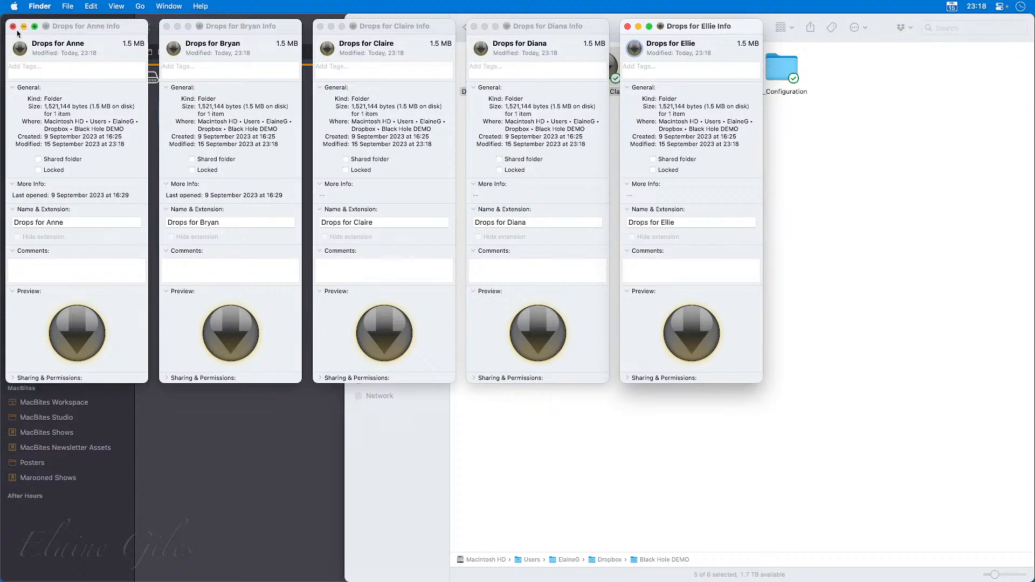
key("super+w")
key("super+w")
key("super+w")
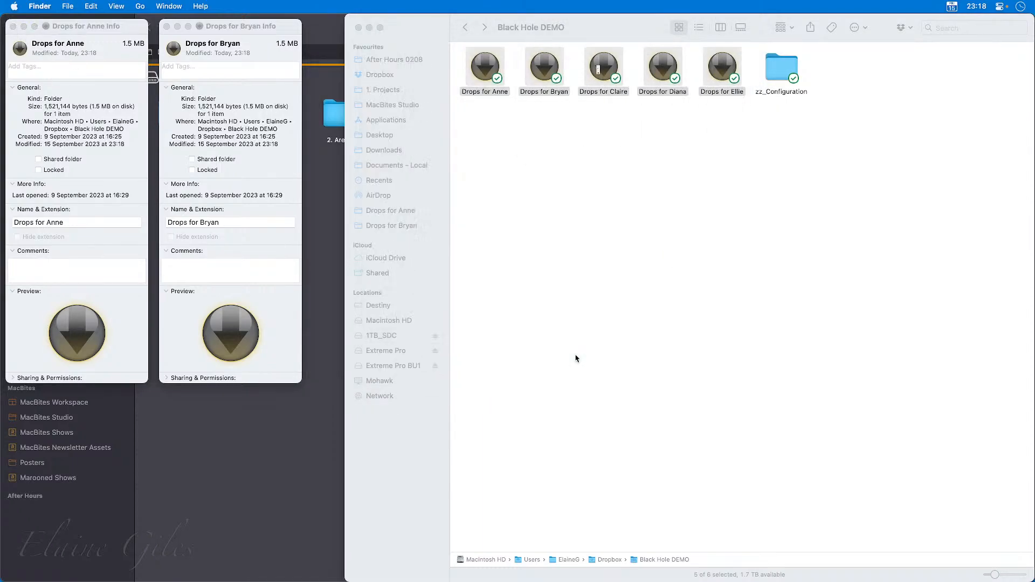
key("super+w")
key("super+w")
left_click(619, 308)
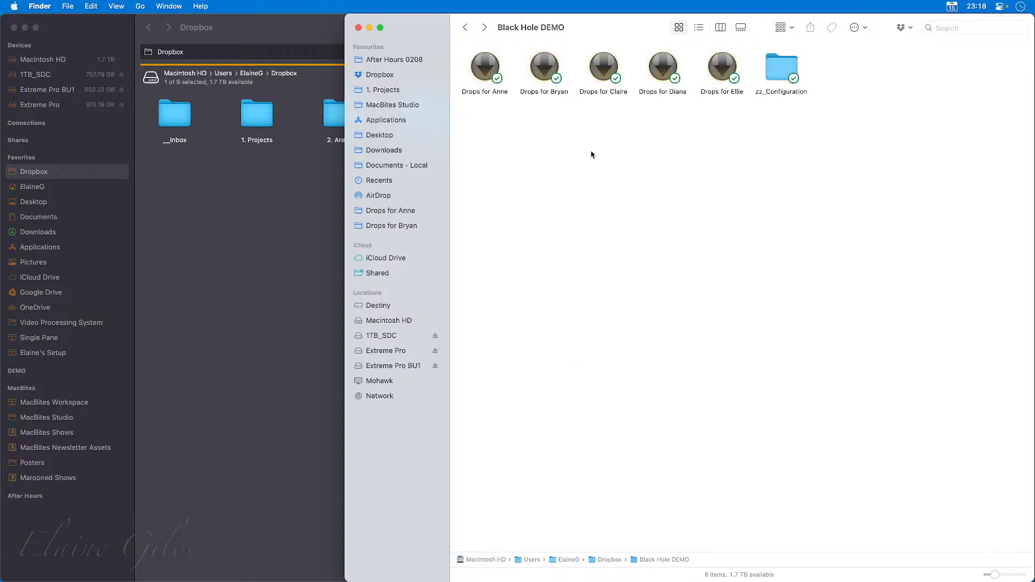
Minimise the Dropbox window and add Drops for Anne through Ellie to Favourites alphabetically
left_click(25, 28)
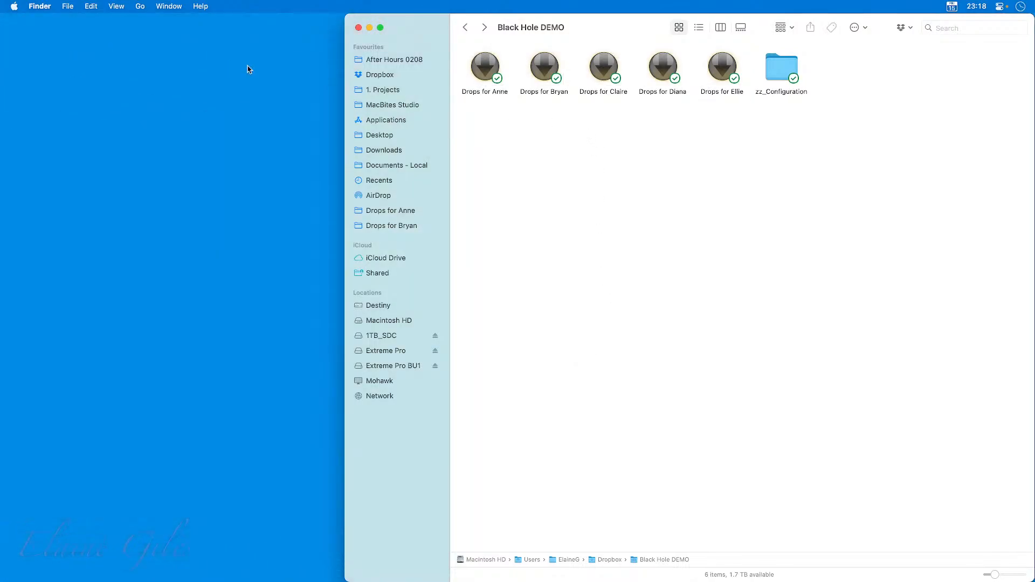
left_click_drag(611, 26, 426, 5)
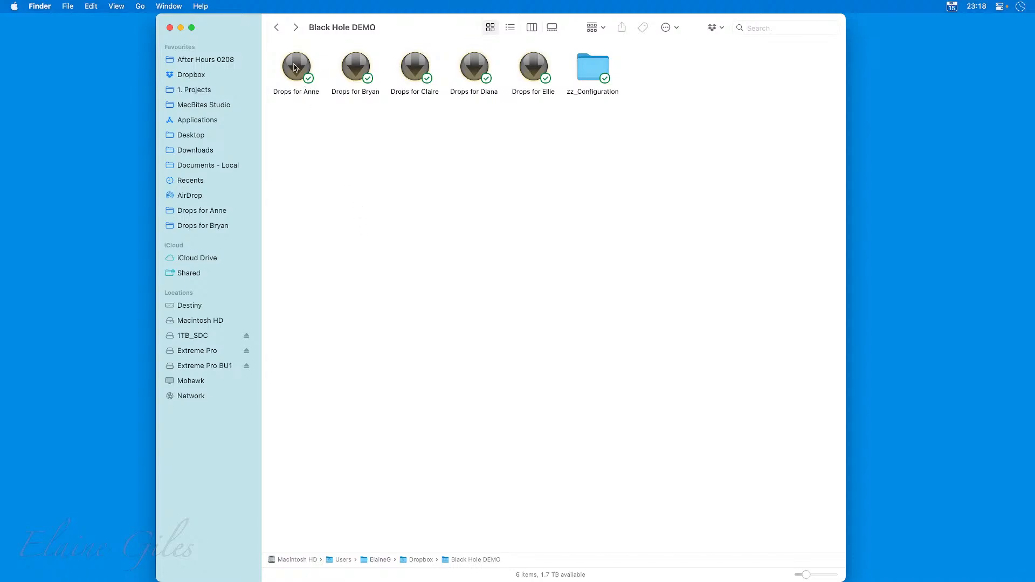
left_click_drag(295, 67, 239, 234)
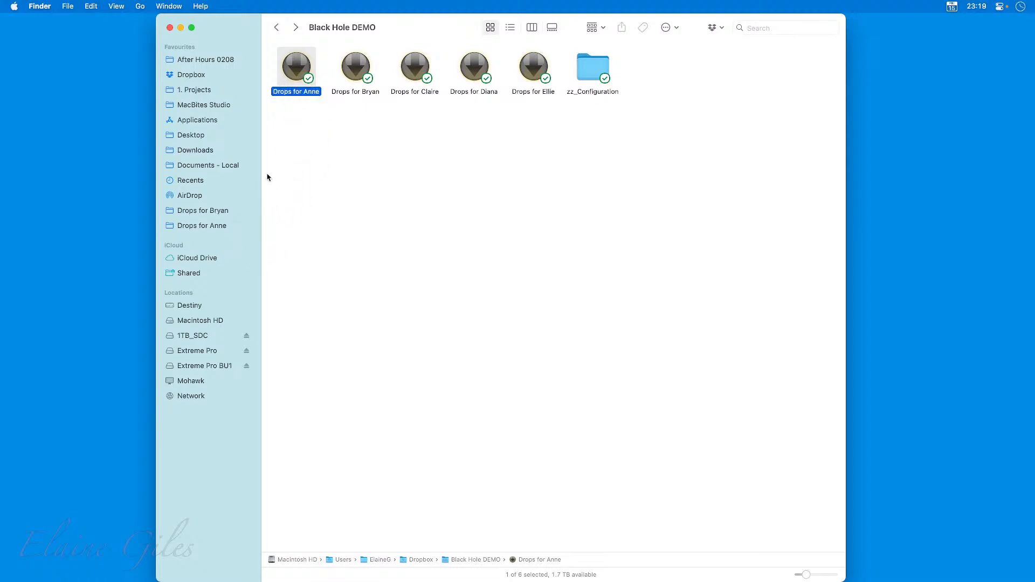
left_click_drag(355, 67, 261, 218)
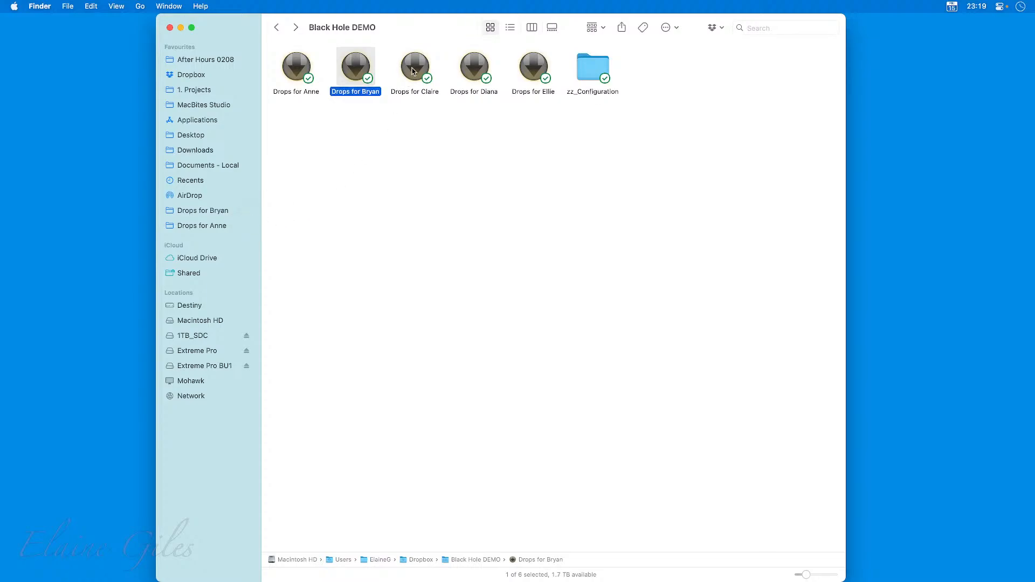
left_click_drag(413, 70, 240, 237)
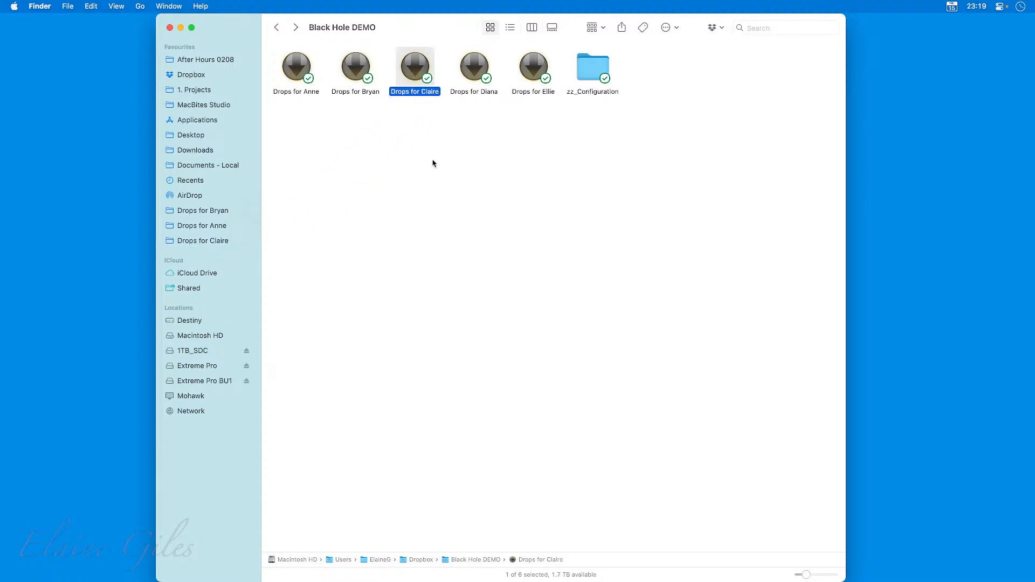
left_click(389, 176)
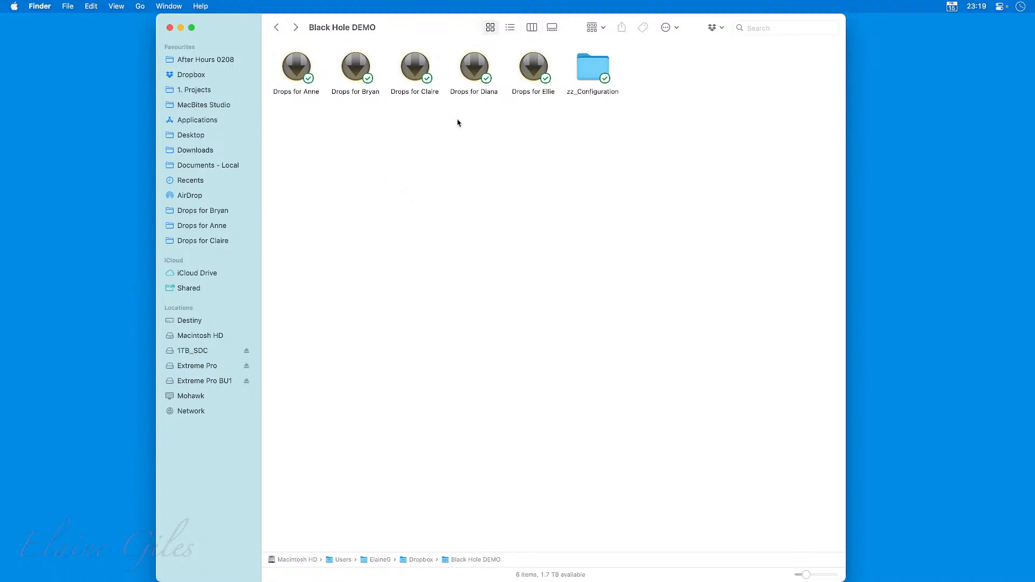
left_click_drag(476, 71, 247, 252)
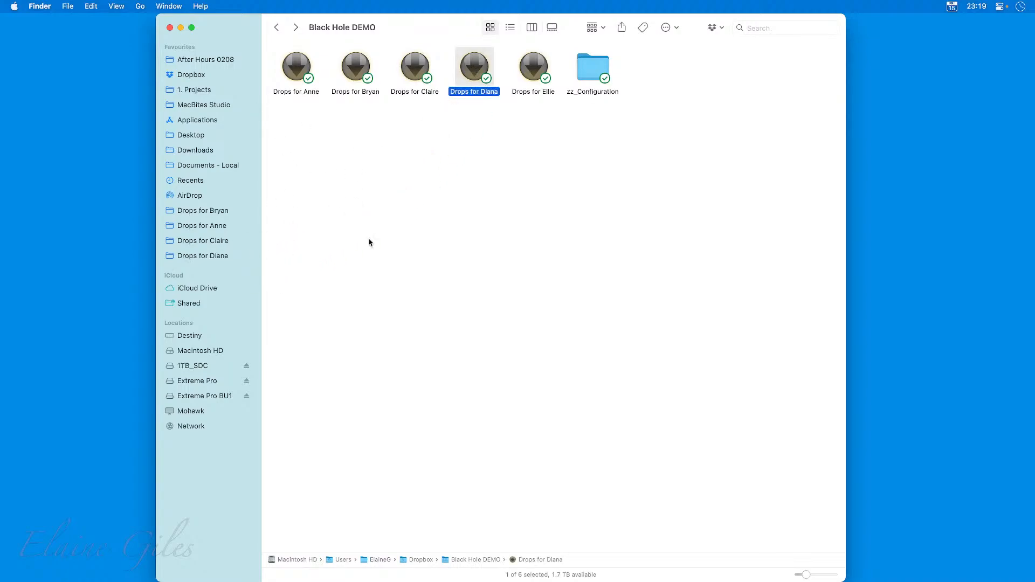
left_click_drag(537, 81, 251, 265)
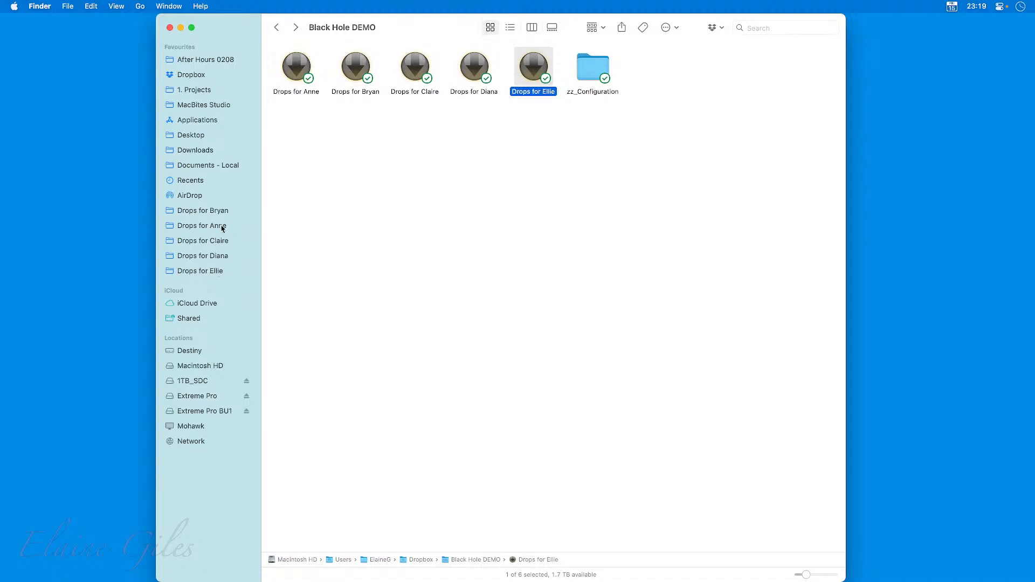
left_click_drag(222, 227, 222, 211)
Drill from After Hours 0208 through 02 - ForkLift - Part 2 into the Batch Renaming folder
left_click(209, 60)
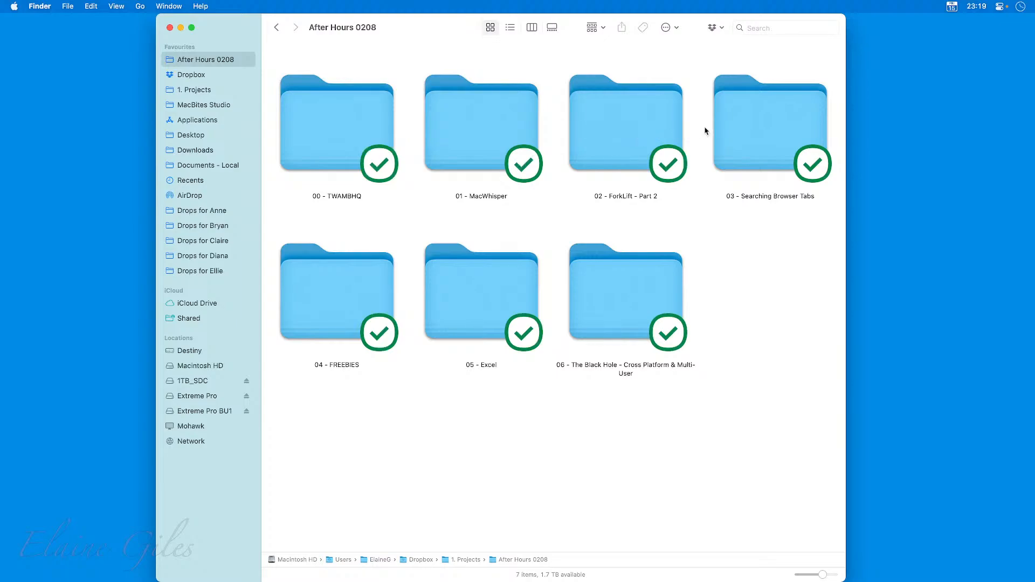
double_click(628, 135)
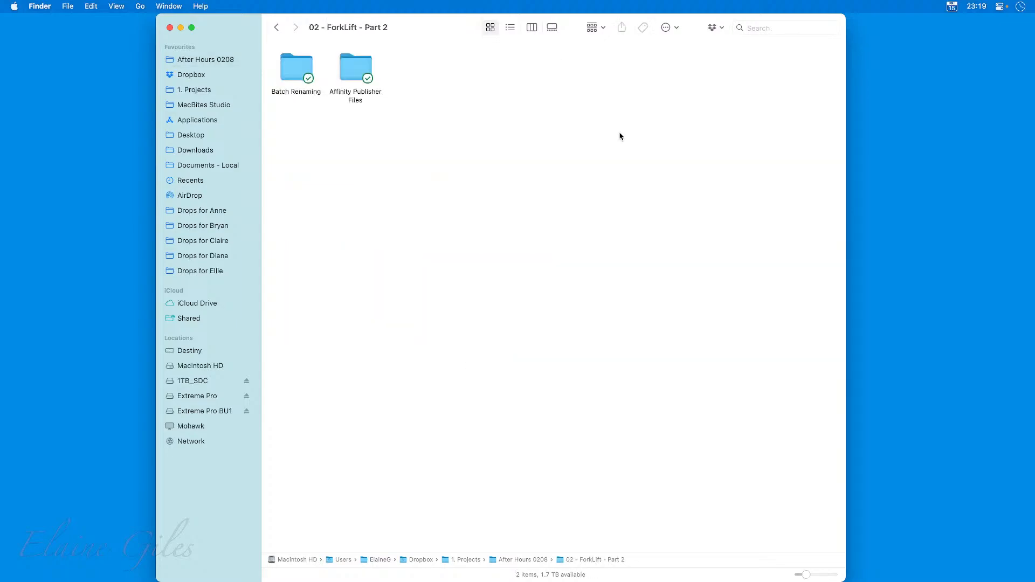
double_click(302, 71)
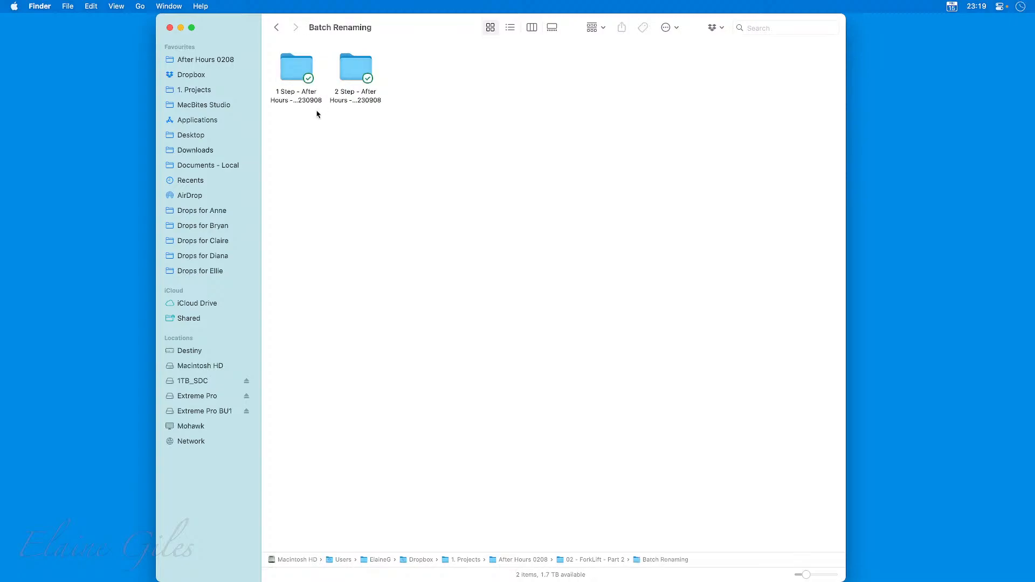
Drag three screenshots from the 1 Step folder, including the ASDA logo, into Drops for Bryan
double_click(302, 91)
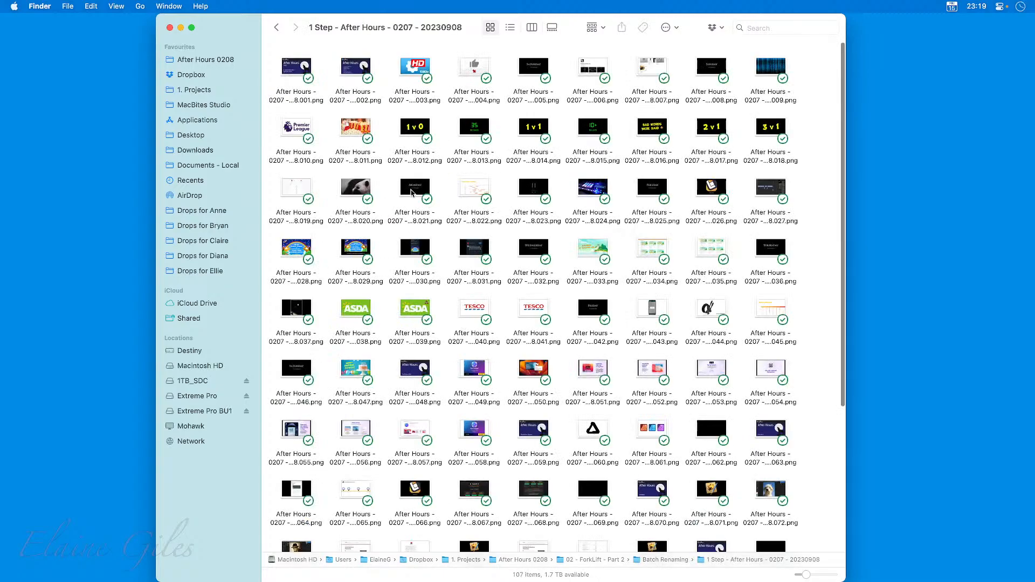
left_click(356, 135)
left_click(414, 274, "super")
left_click(412, 302, "super")
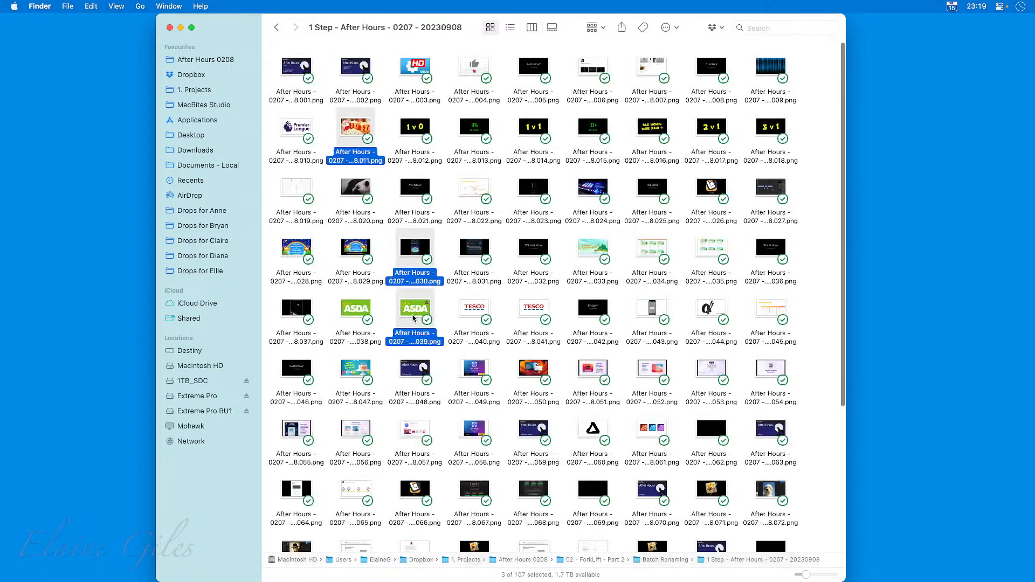
left_click_drag(358, 125, 363, 209)
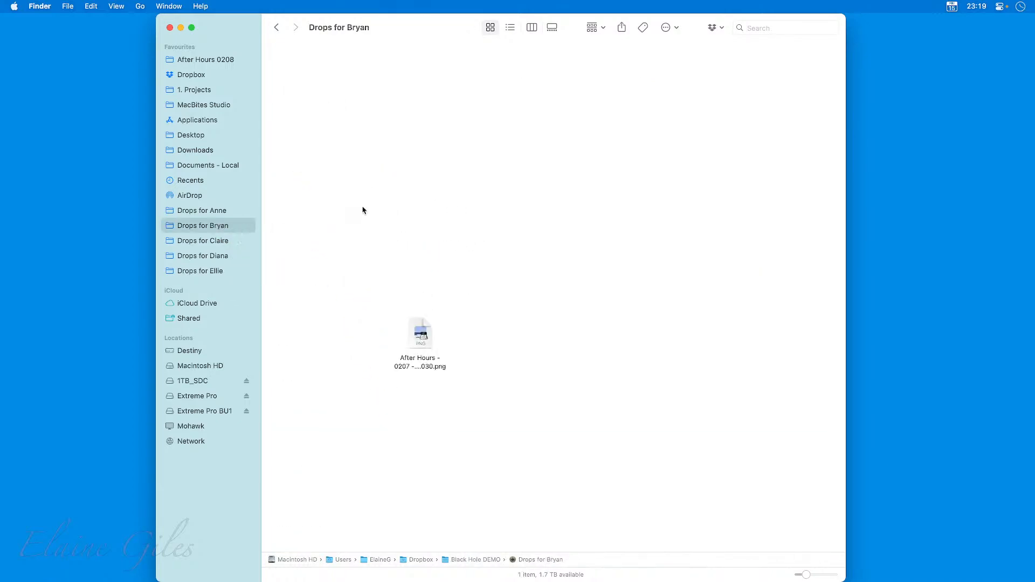
Sort Drops for Bryan by name, trash the ASDA screenshot, then return to Black Hole DEMO
right_click(603, 272)
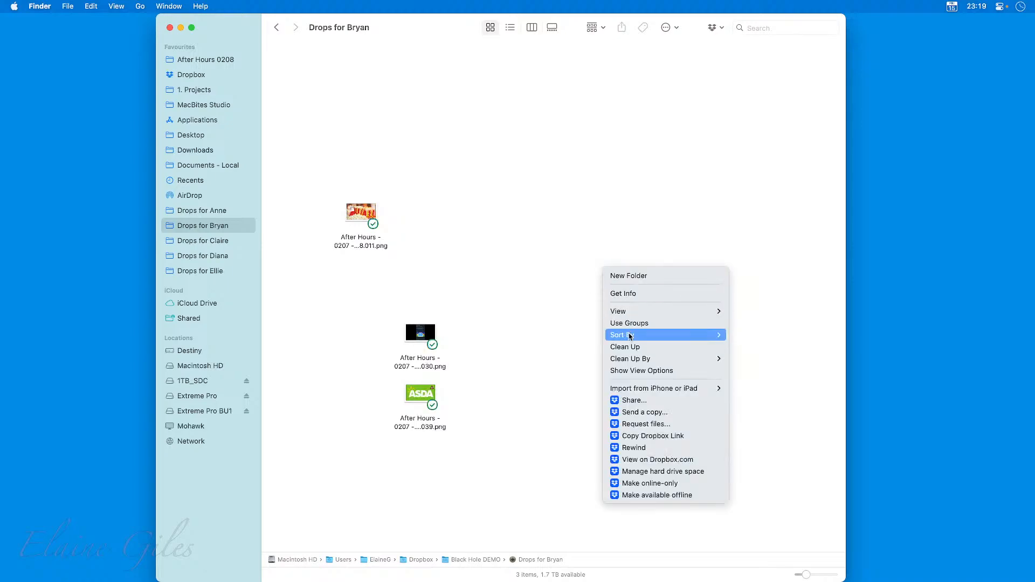
mouse_move(641, 336)
left_click(753, 370)
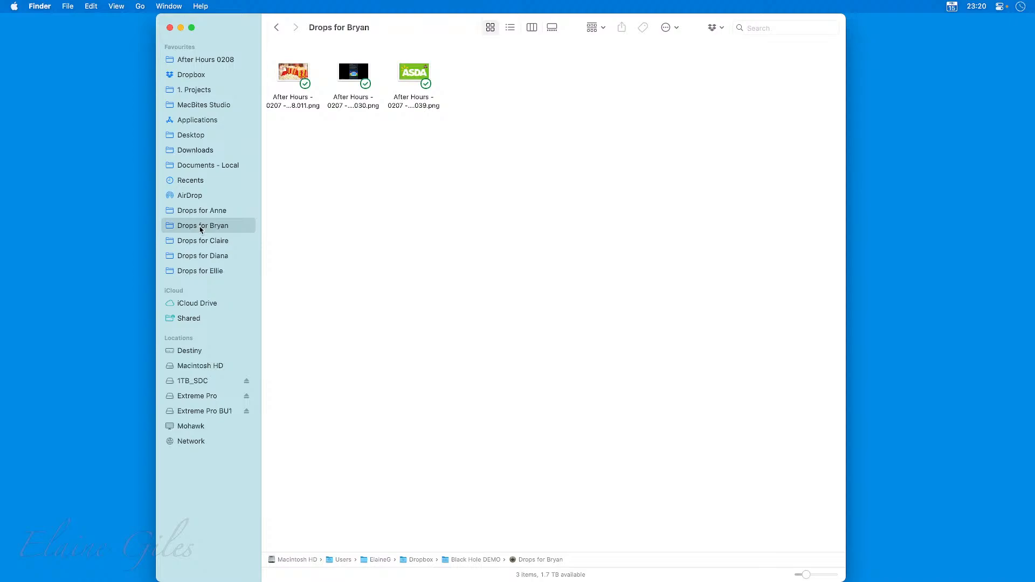
left_click(415, 82)
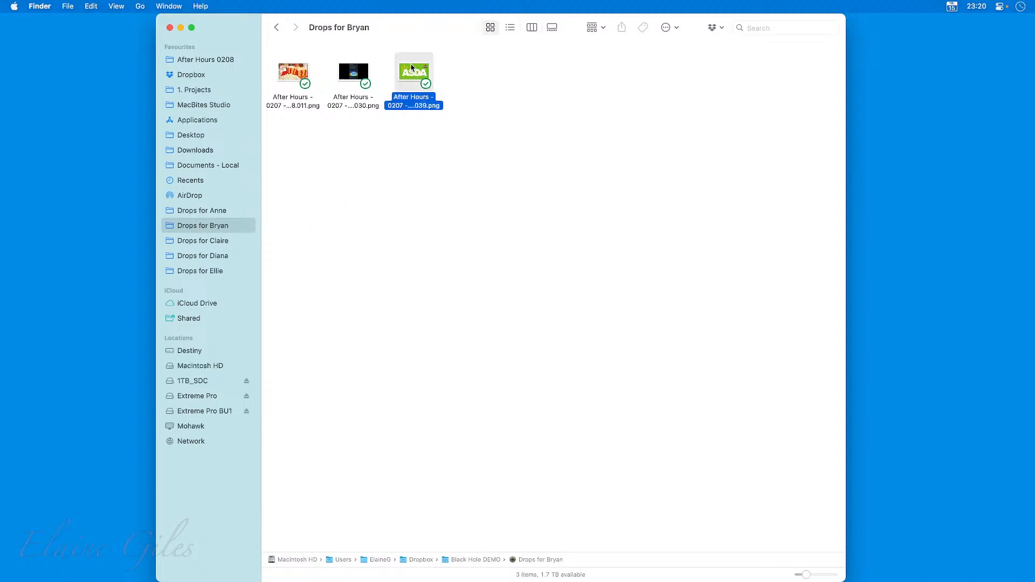
key("super+BackSpace")
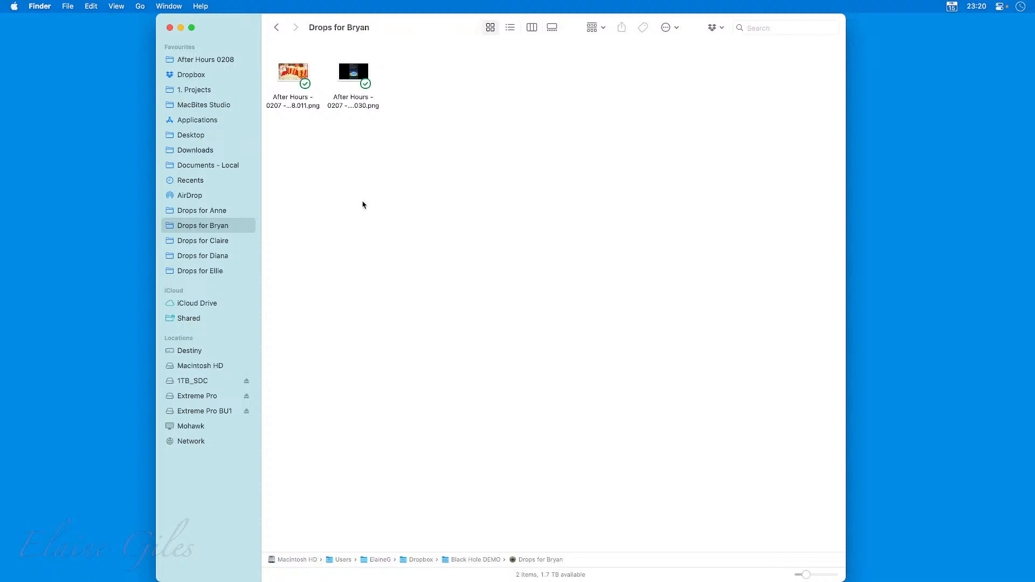
left_click(186, 212)
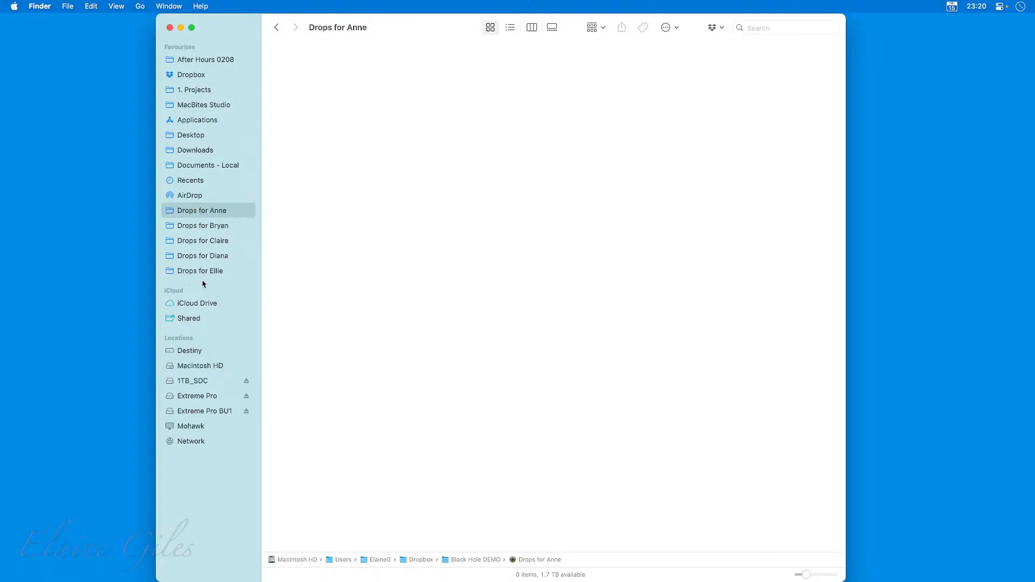
double_click(463, 561)
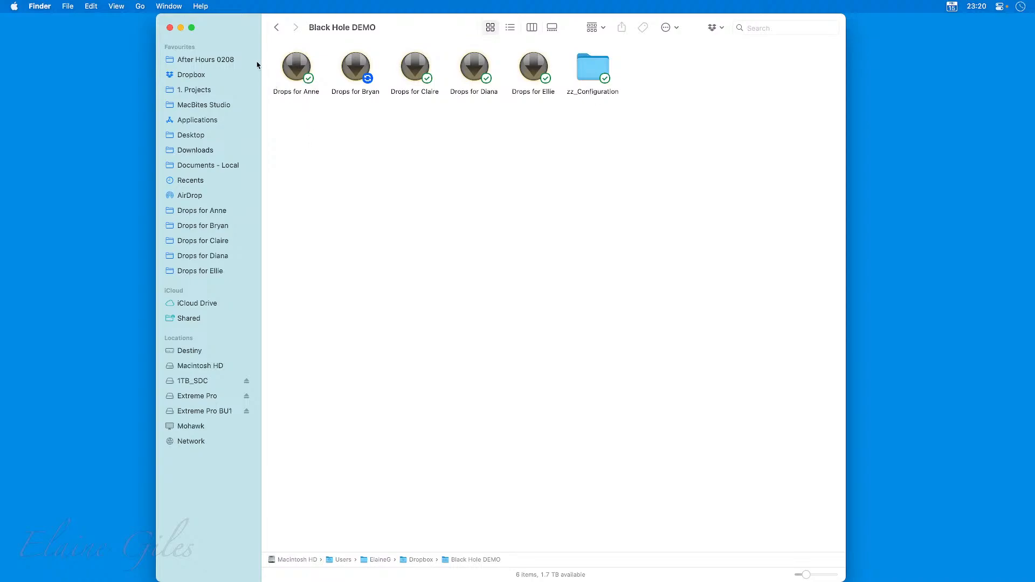
Cmd+Option-drag Drops for Anne, Bryan, Claire, Diana and Ellie onto the desktop's right side as aliases
left_click(296, 68)
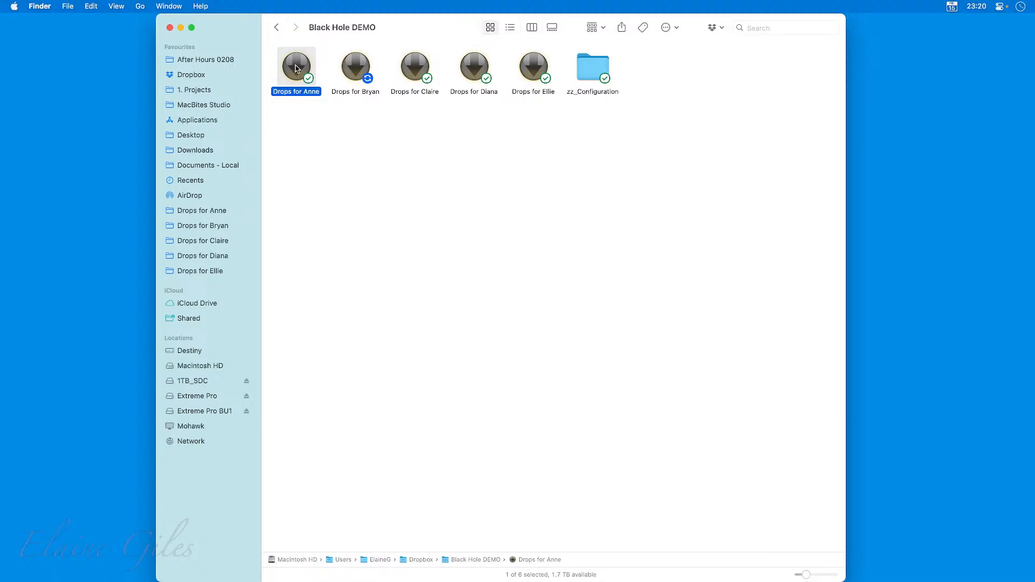
left_click_drag(297, 68, 954, 48)
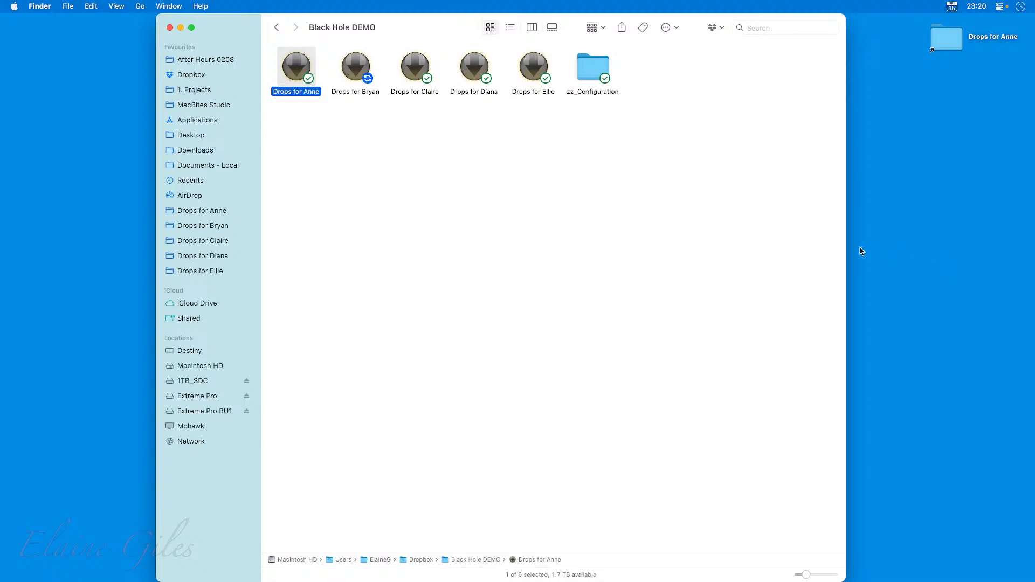
left_click(947, 40)
left_click(356, 163)
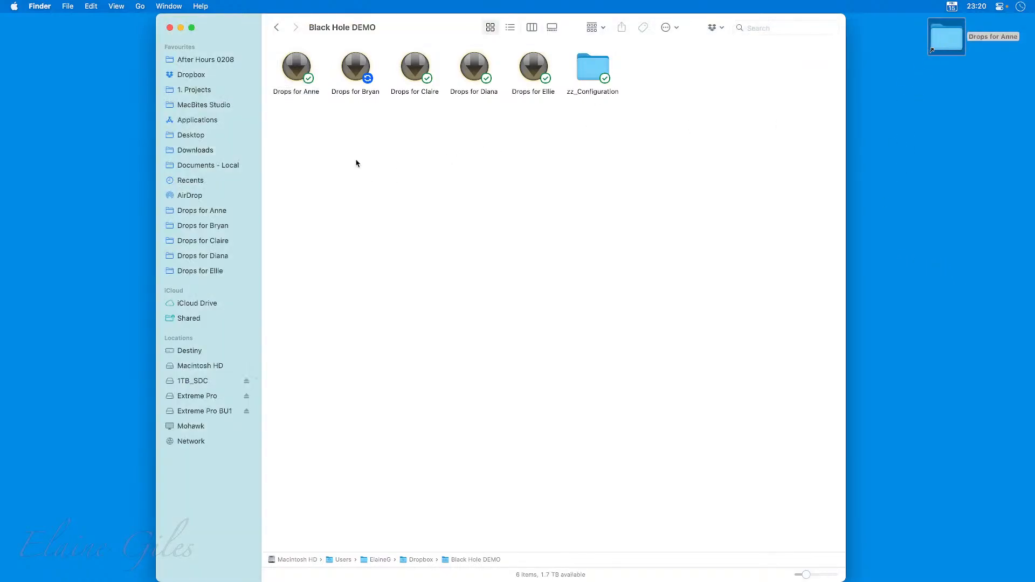
left_click(354, 67)
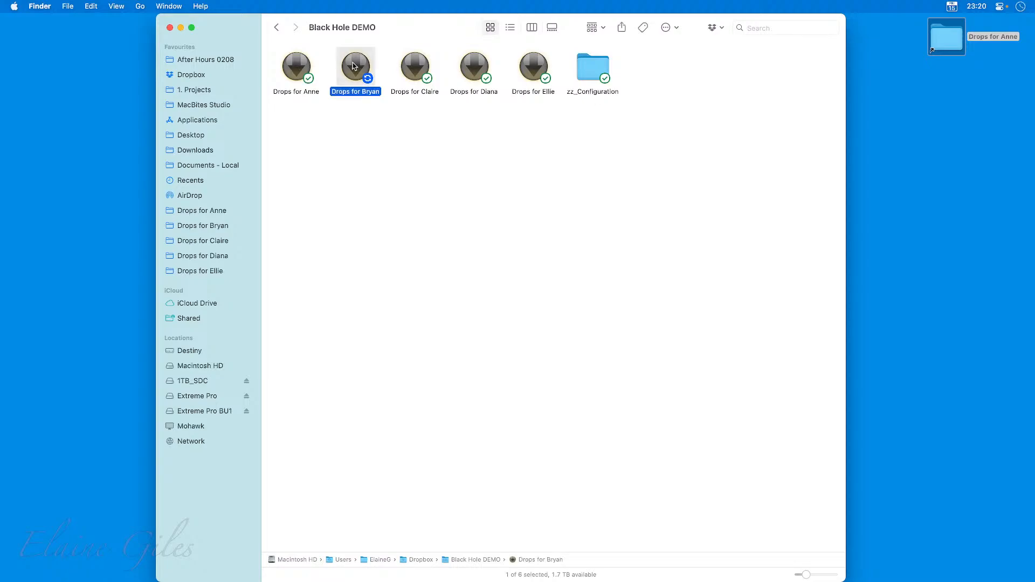
left_click_drag(355, 67, 944, 87)
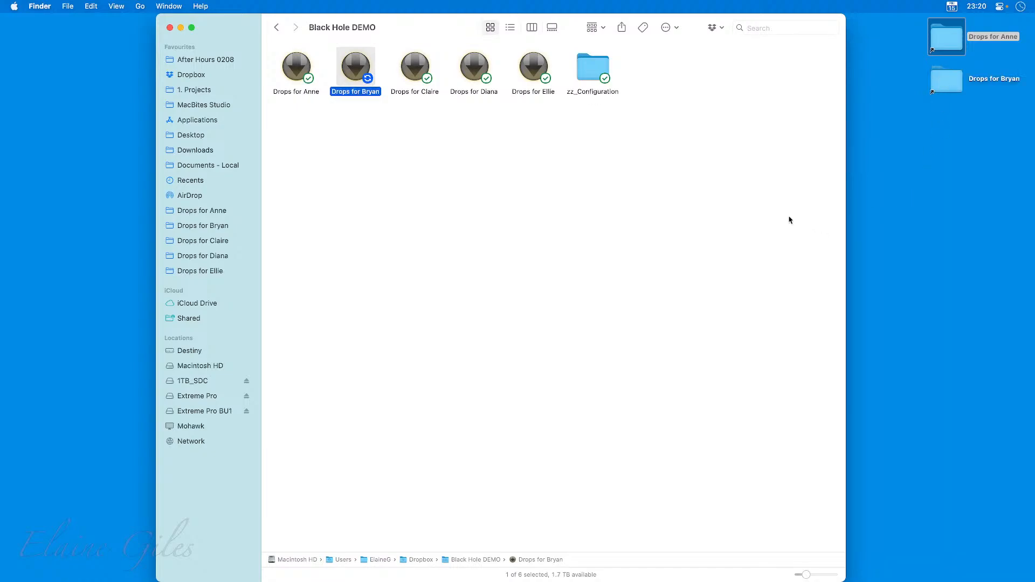
left_click(410, 78)
left_click_drag(411, 64, 943, 124)
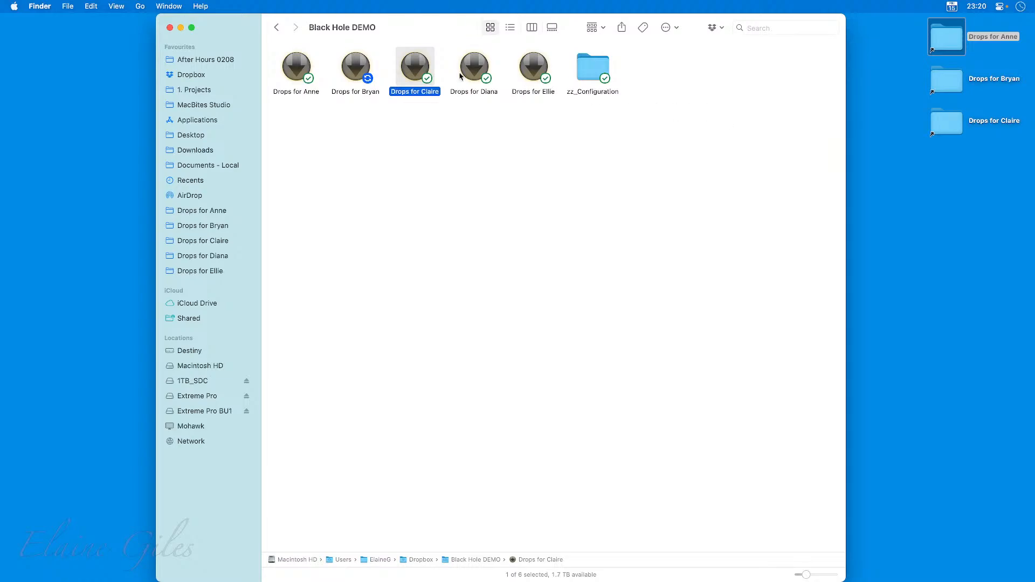
left_click(462, 75)
left_click_drag(475, 70, 938, 167)
left_click(541, 73)
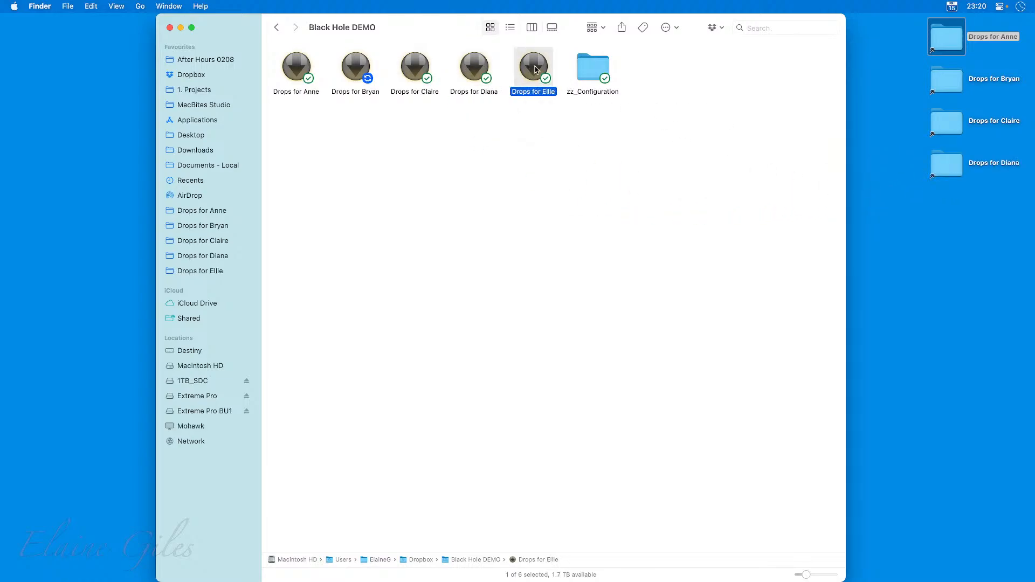
left_click_drag(537, 70, 948, 206)
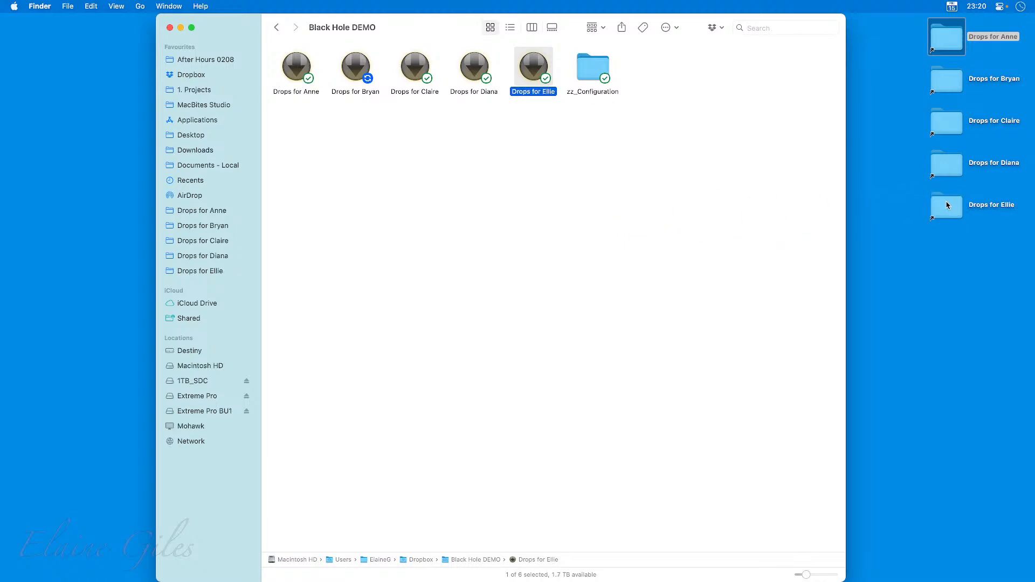
Clear the selection and open the desktop's view options
left_click(449, 220)
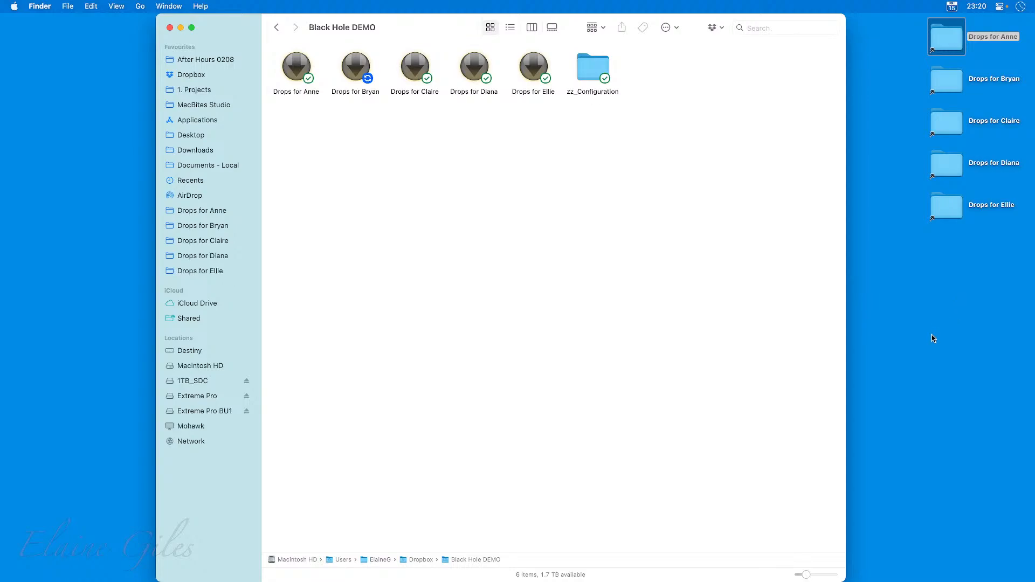
left_click(914, 320)
key("super+j")
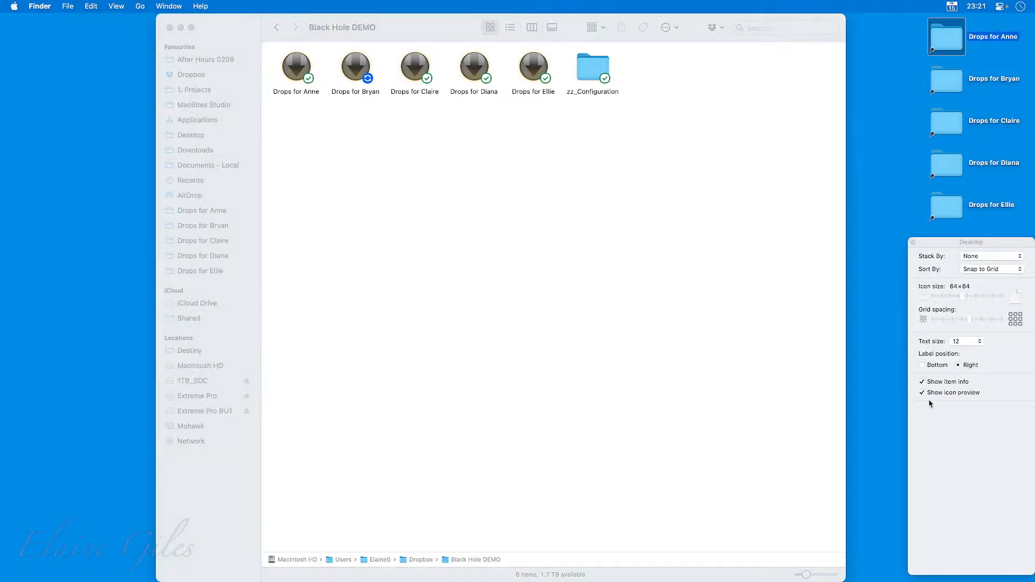
left_click(922, 366)
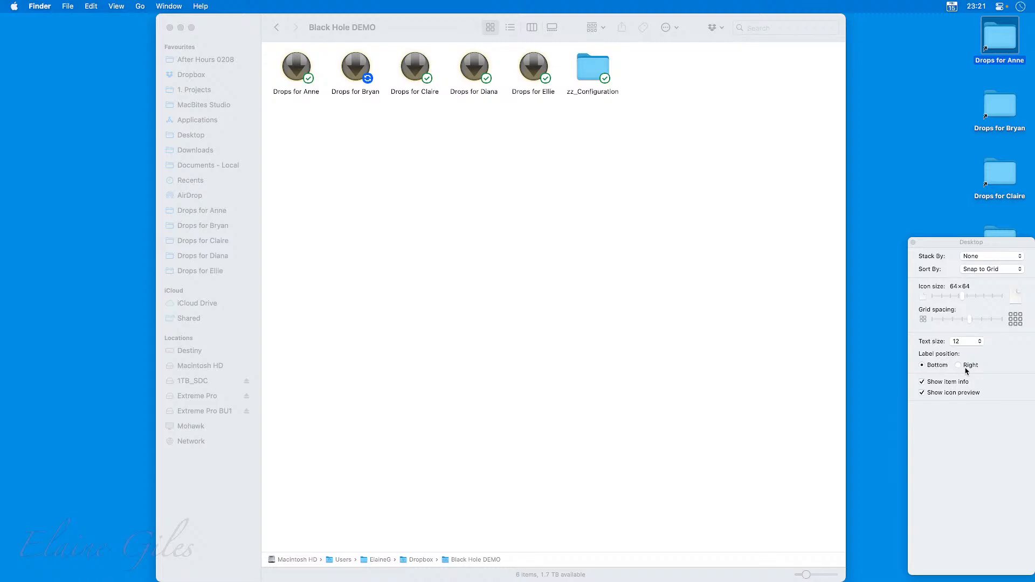
left_click(959, 365)
left_click(914, 242)
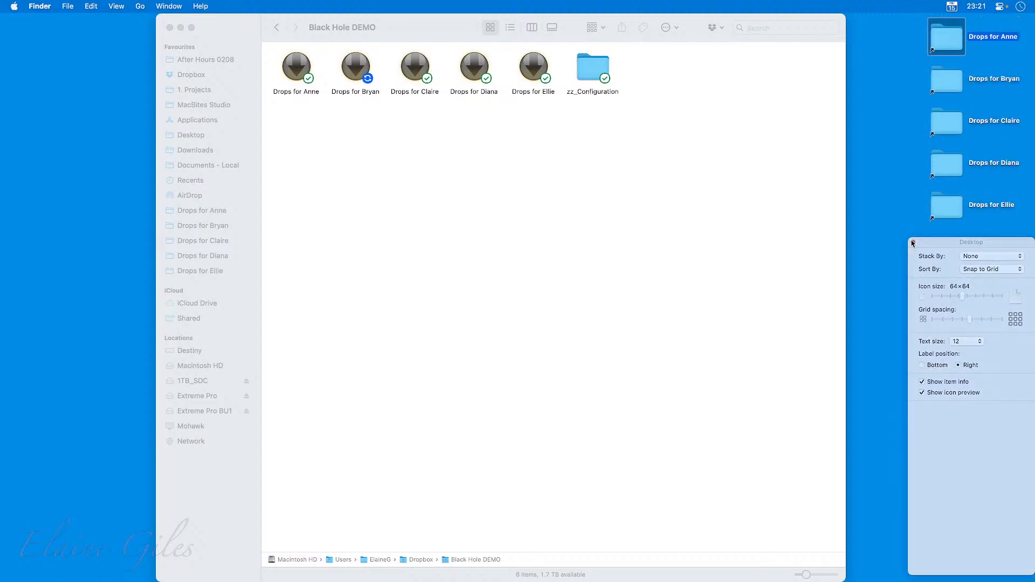
left_click(898, 495)
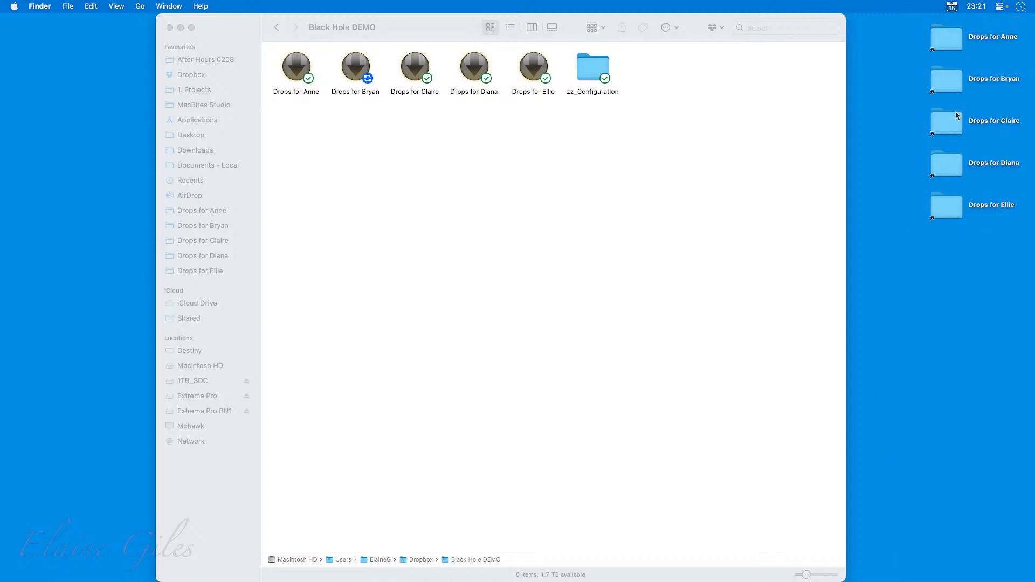
left_click(942, 45)
Paste the black-hole image as the Drops for Anne alias icon via Get Info
key("super+i")
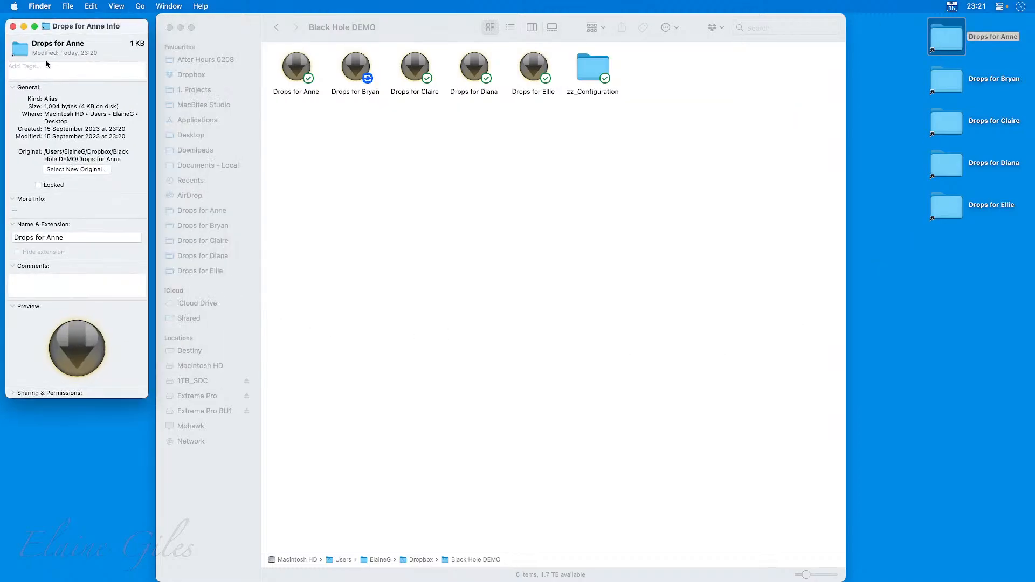
left_click(22, 49)
key("super+v")
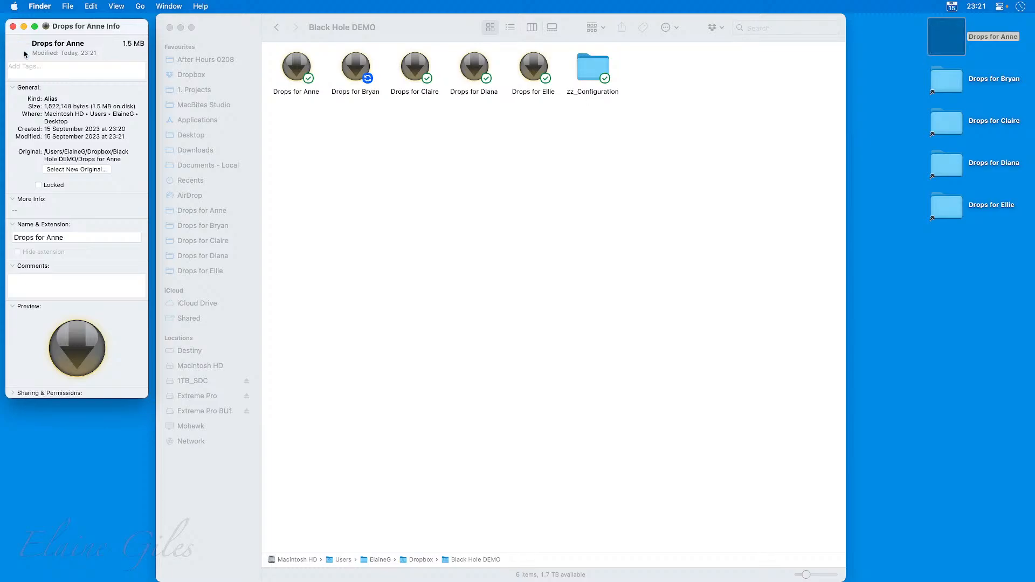
left_click(13, 26)
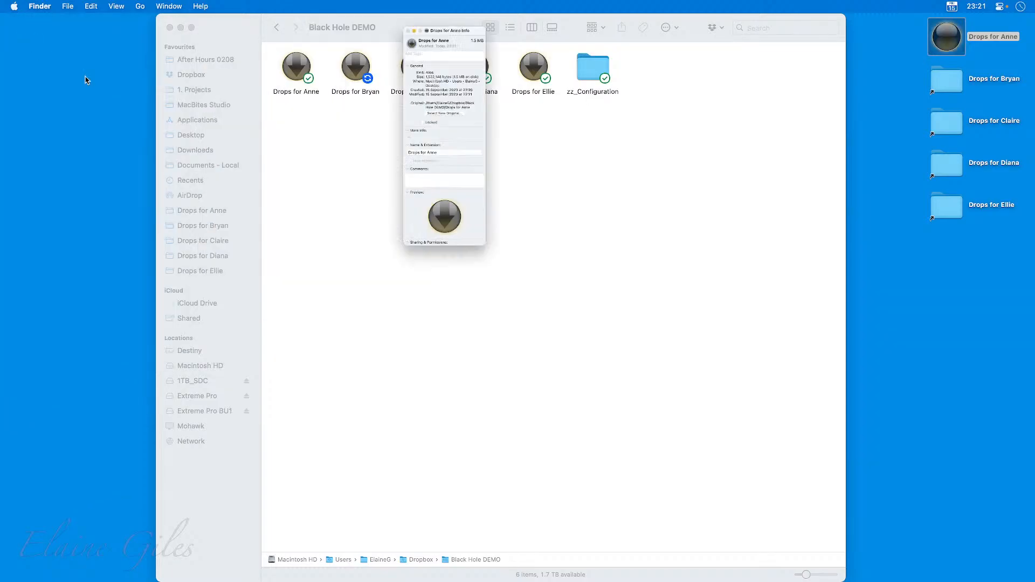
Paste the black-hole icon onto the Bryan, Claire, Diana and Ellie aliases in their Info windows
left_click_drag(905, 80, 973, 215)
key("super+i")
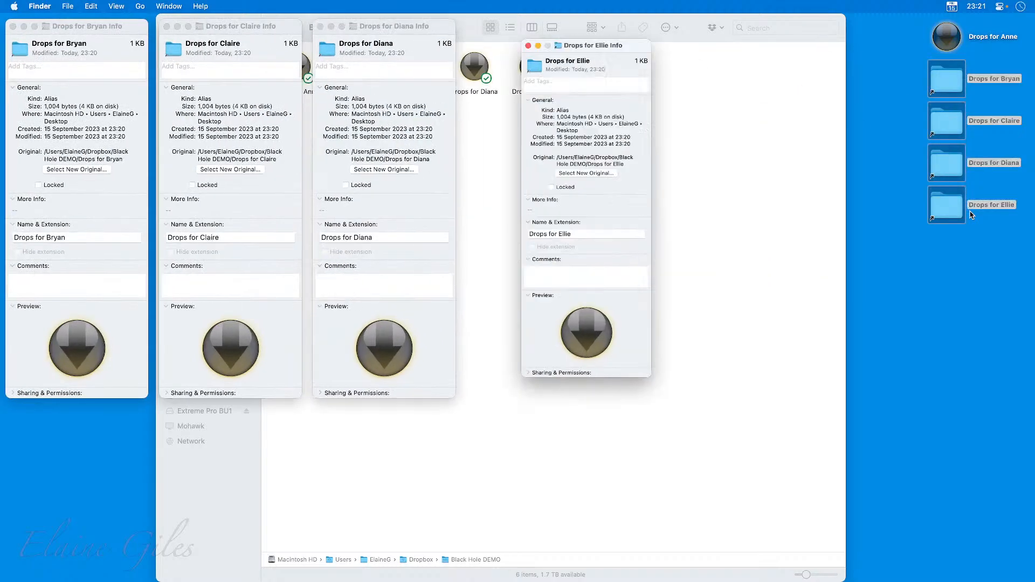
left_click(20, 49)
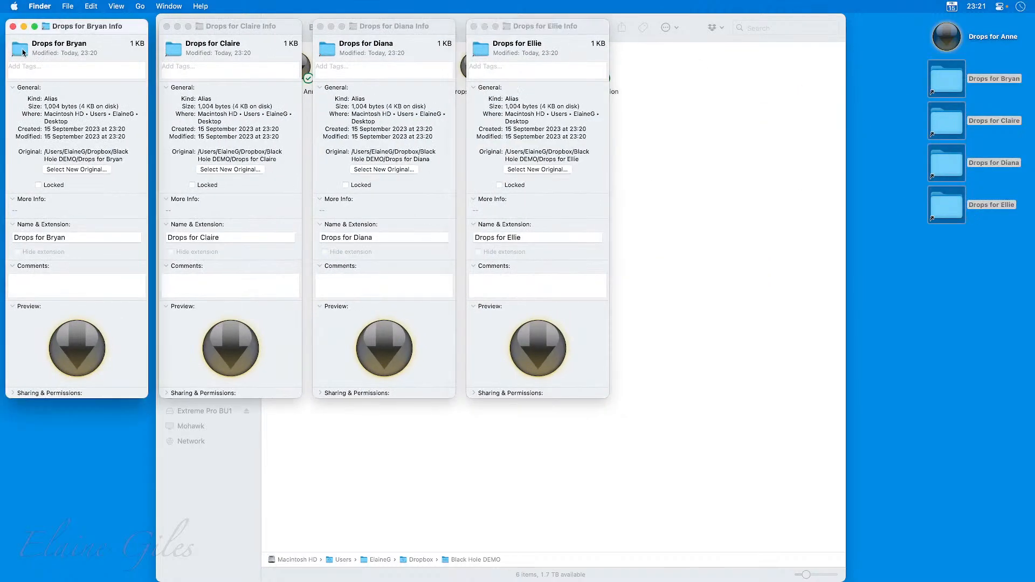
key("super+v")
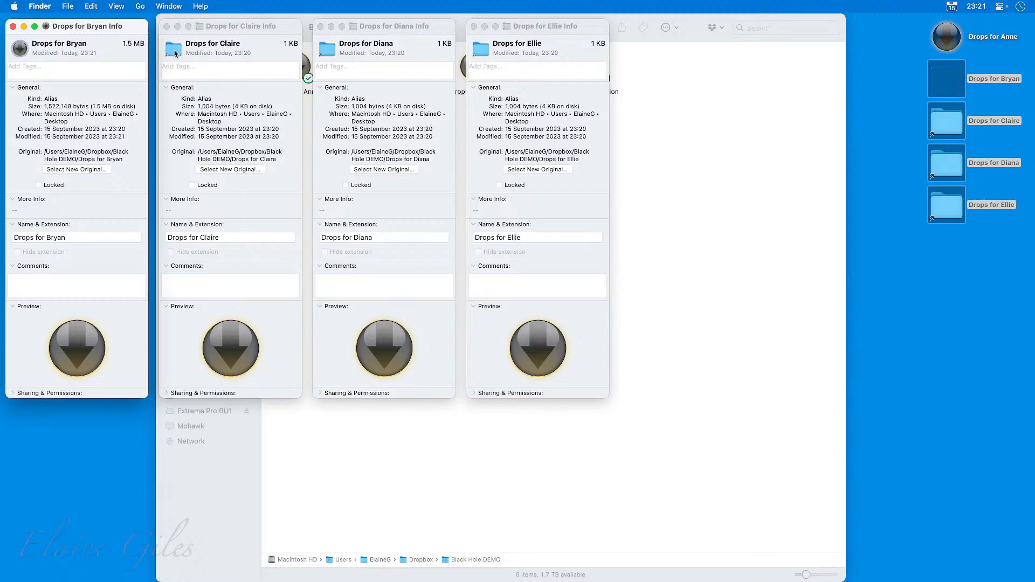
left_click(174, 50)
key("super+v")
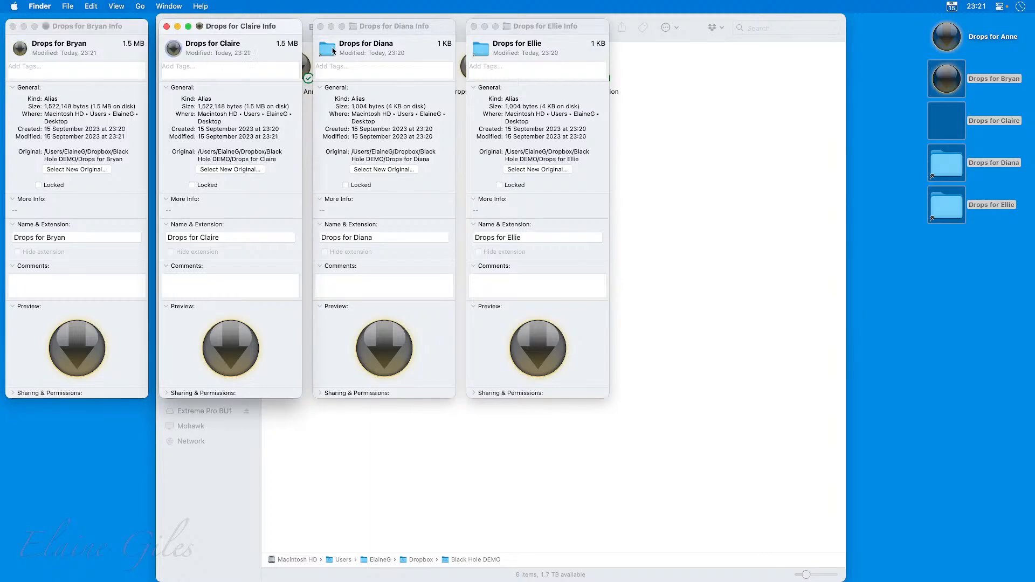
left_click(327, 48)
key("super+v")
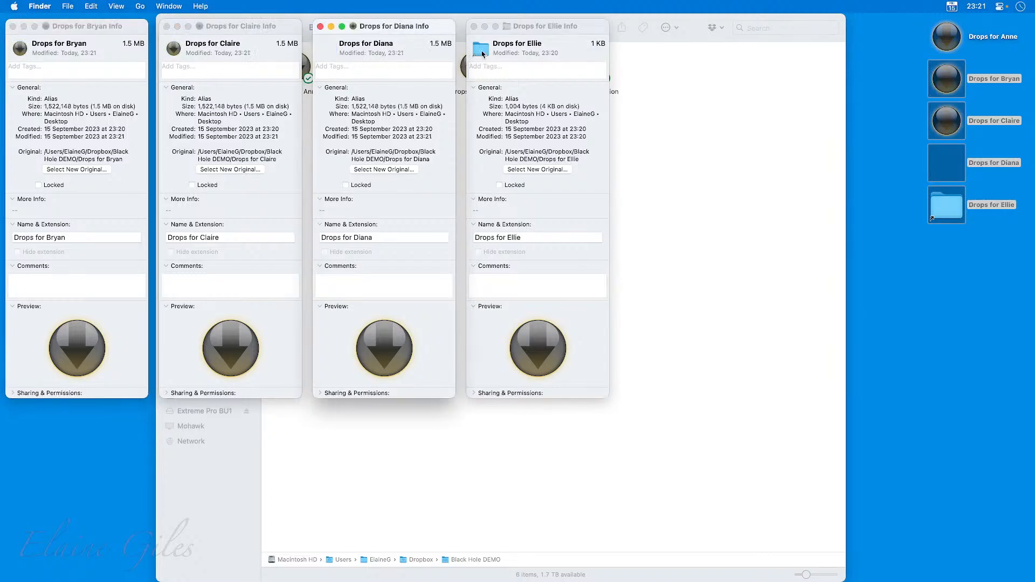
left_click(481, 49)
key("super+v")
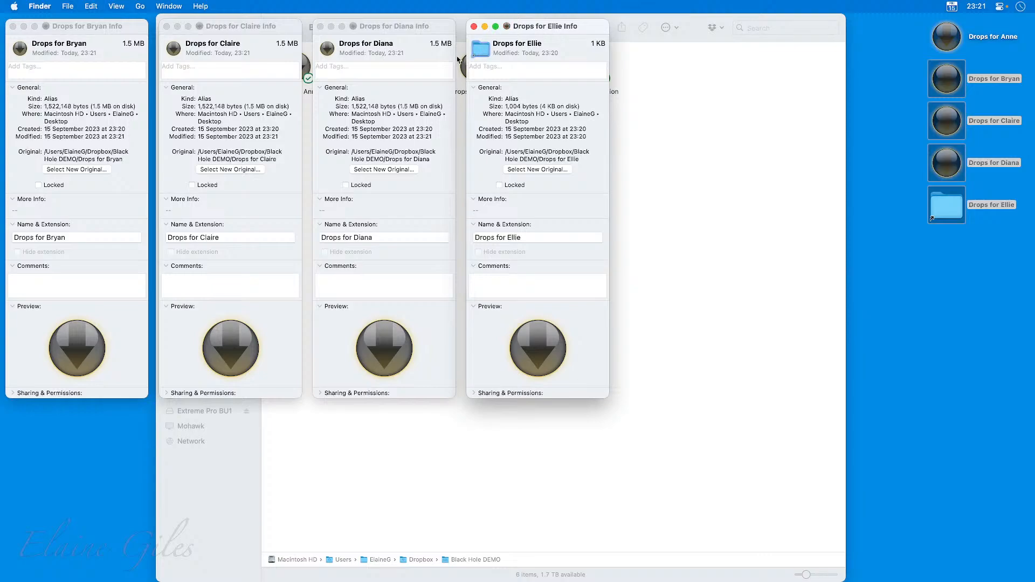
Close the four remaining Get Info windows
left_click(474, 26)
left_click(320, 25)
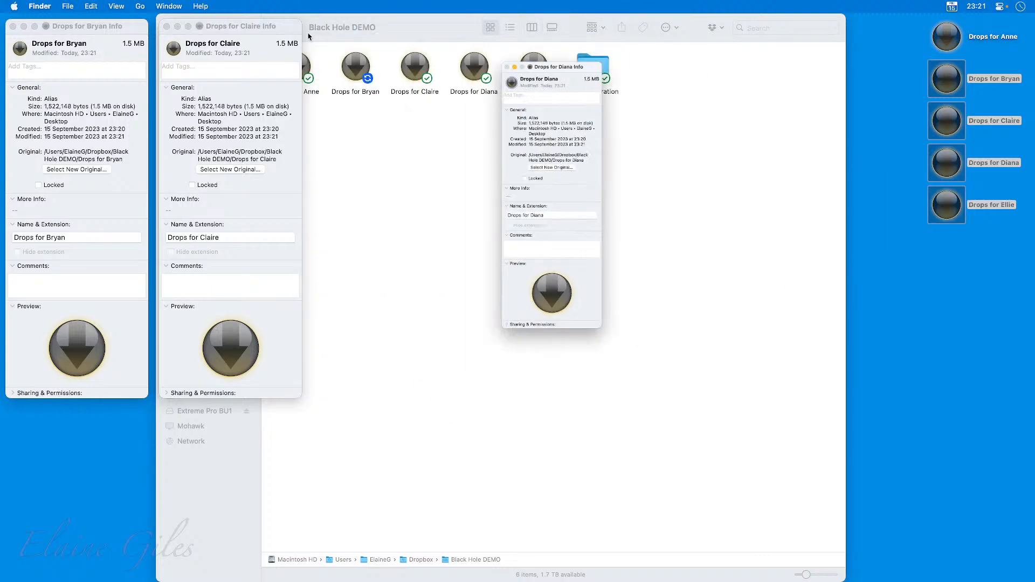
left_click(167, 25)
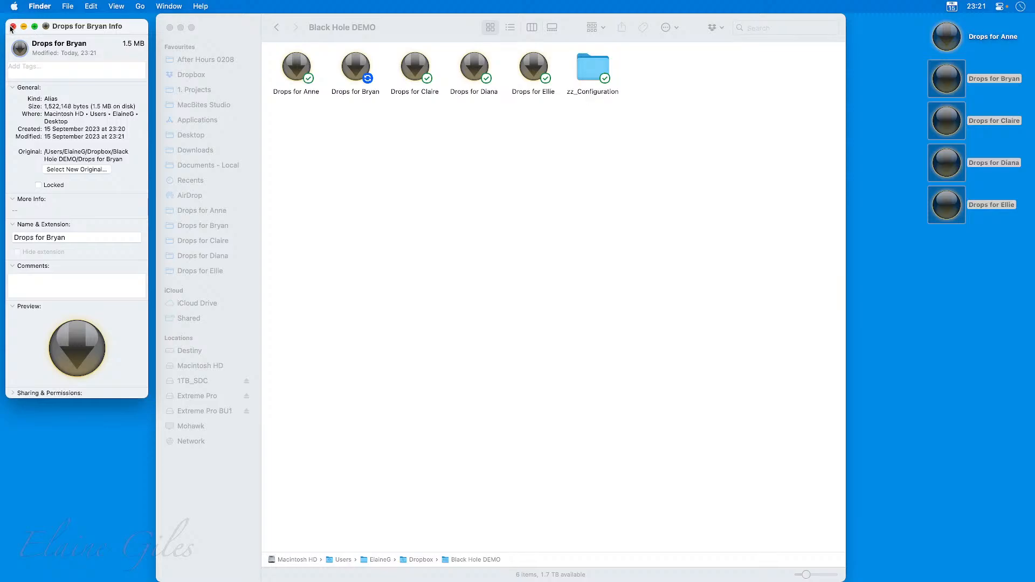
left_click(13, 26)
Drag Photo Book from 02 - ForkLift - Part 2 › Affinity Publisher Files onto the Drops for Bryan desktop alias
left_click(216, 59)
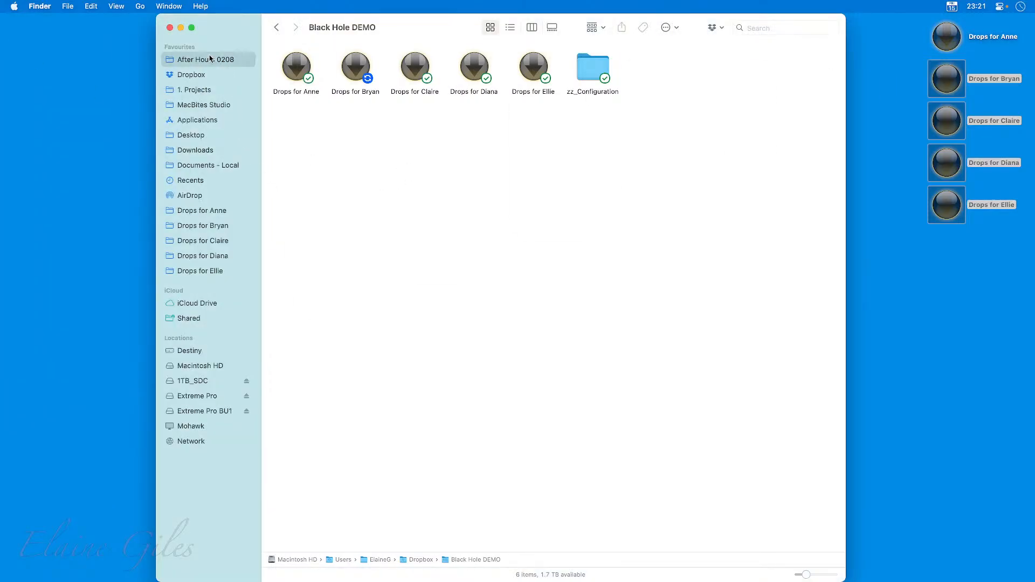
double_click(614, 142)
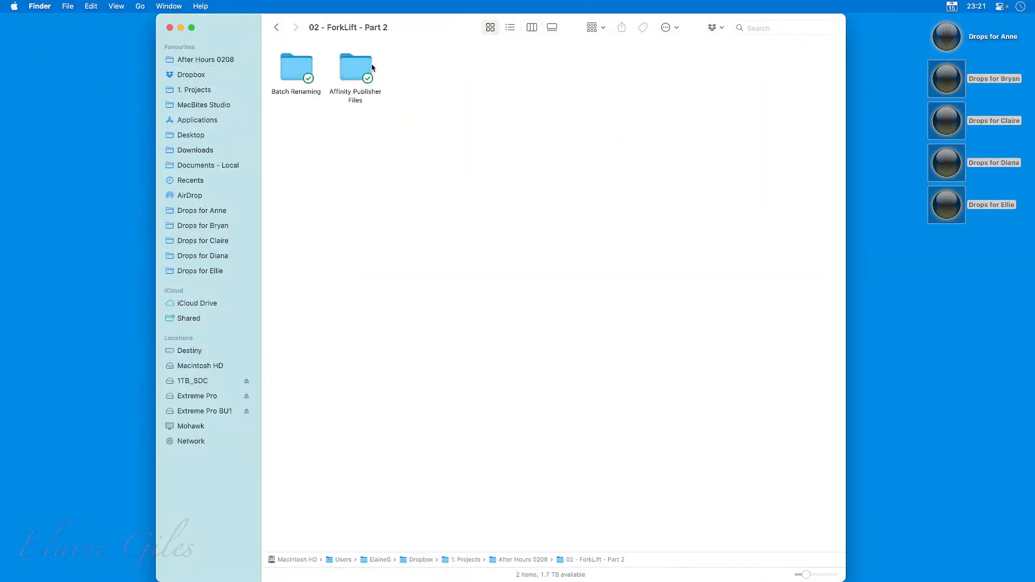
double_click(356, 70)
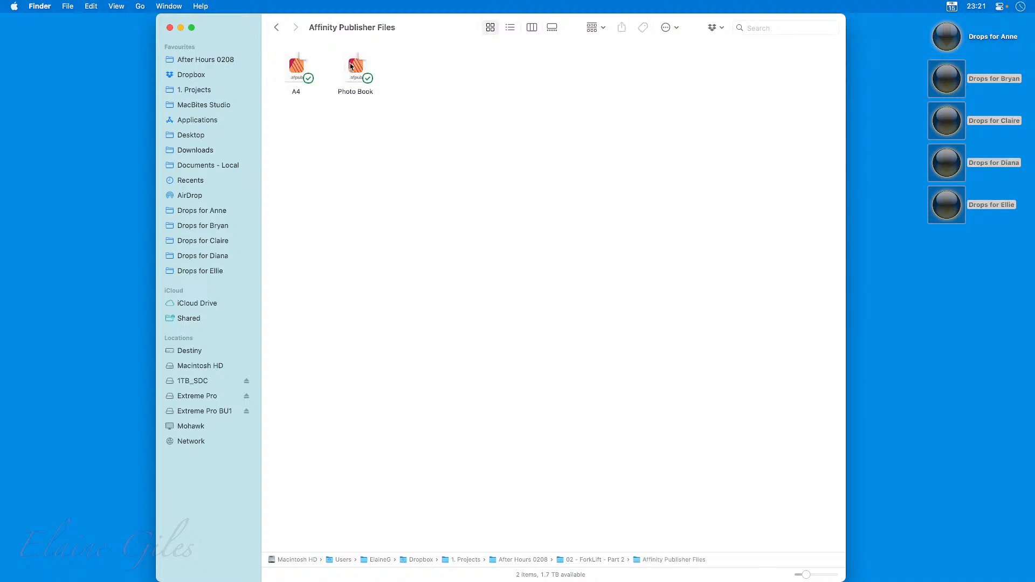
left_click(351, 65)
left_click_drag(353, 63, 960, 73)
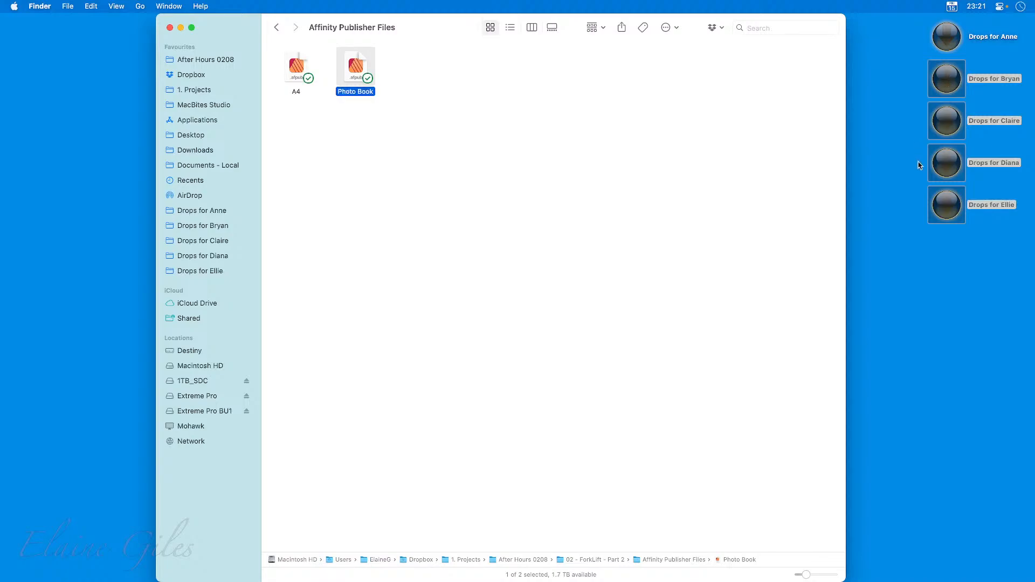
left_click(949, 274)
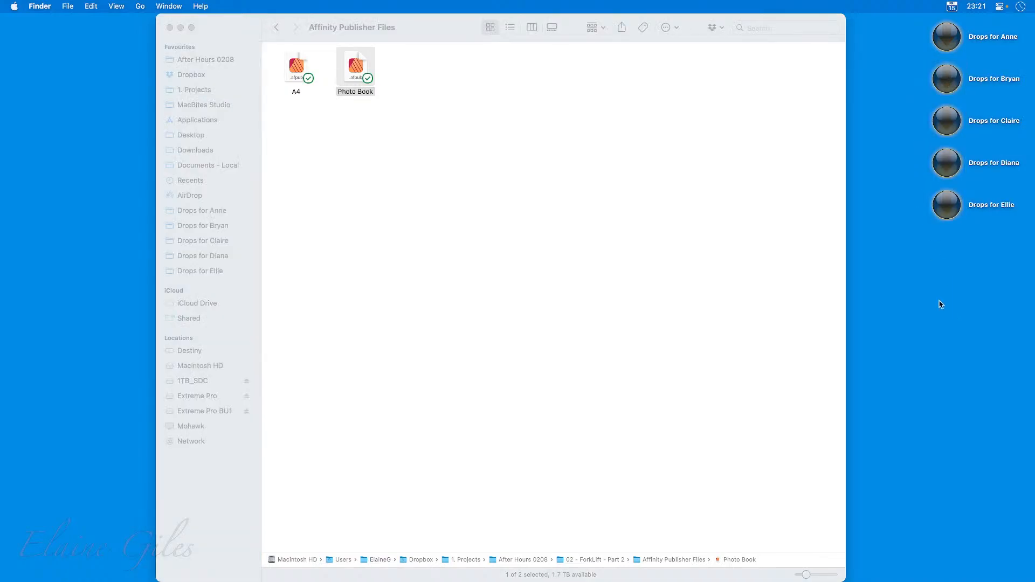
left_click(517, 193)
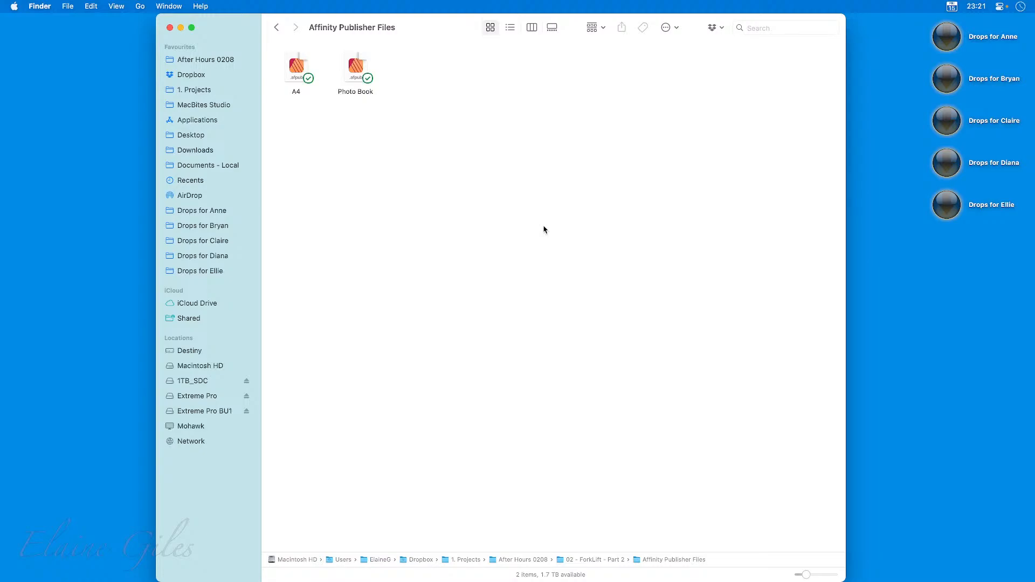
Launch ForkLift from the Raycast launcher
key("alt+space")
type("fi")
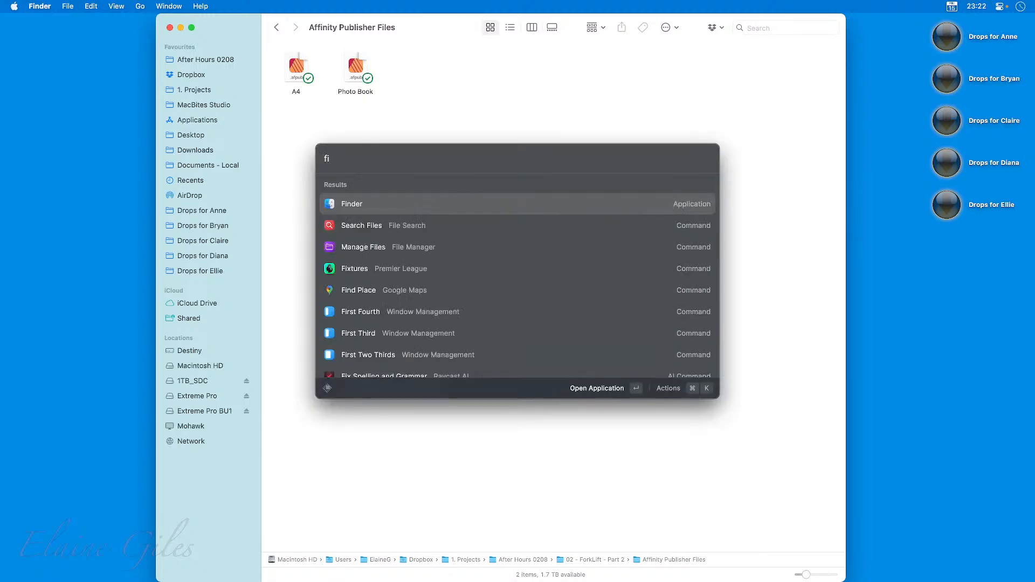
key("BackSpace")
type("or")
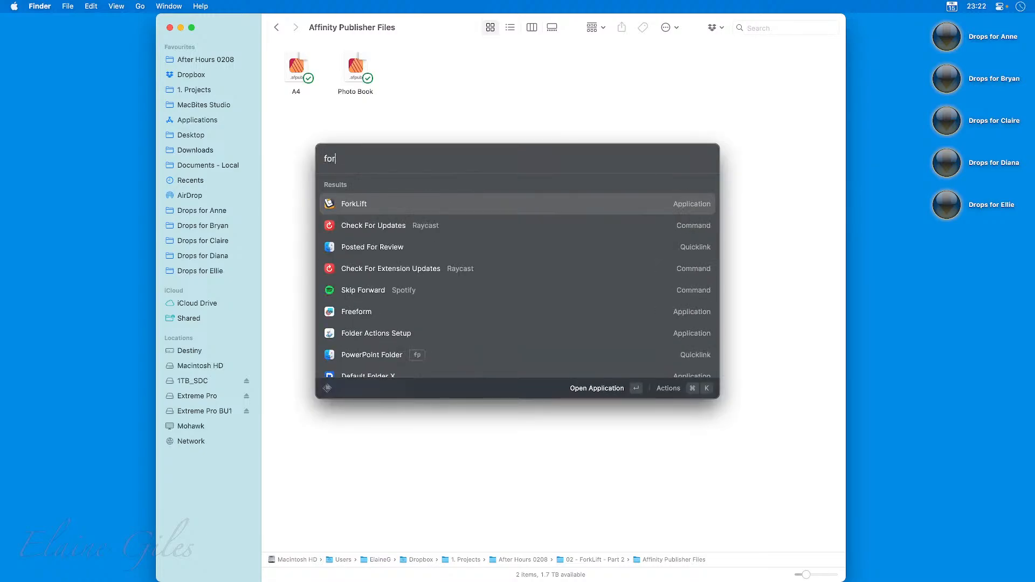
key("Return")
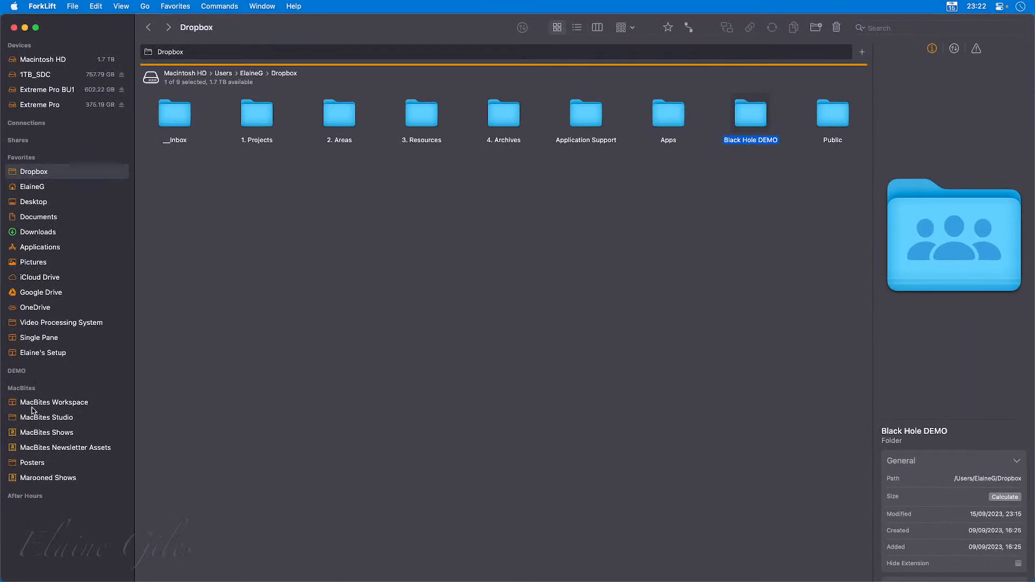
Create a new favorites group named Black Hole
left_click(175, 6)
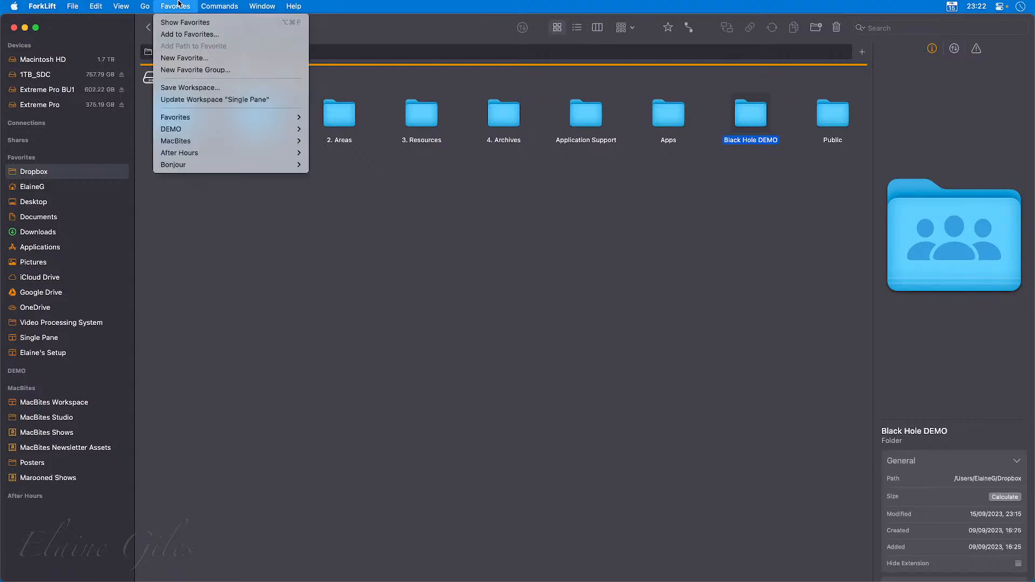
left_click(196, 69)
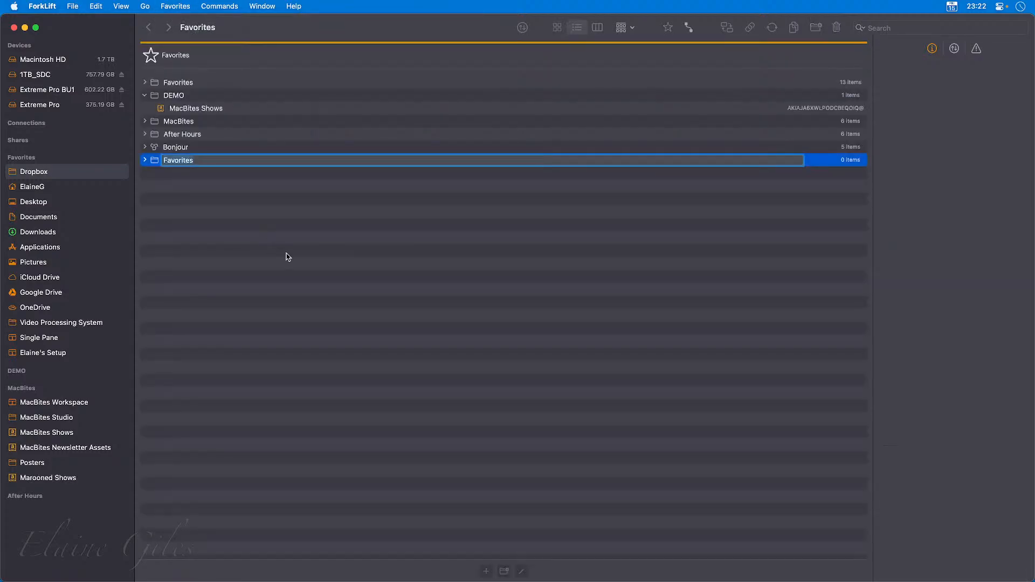
type("Black Hole")
key("Return")
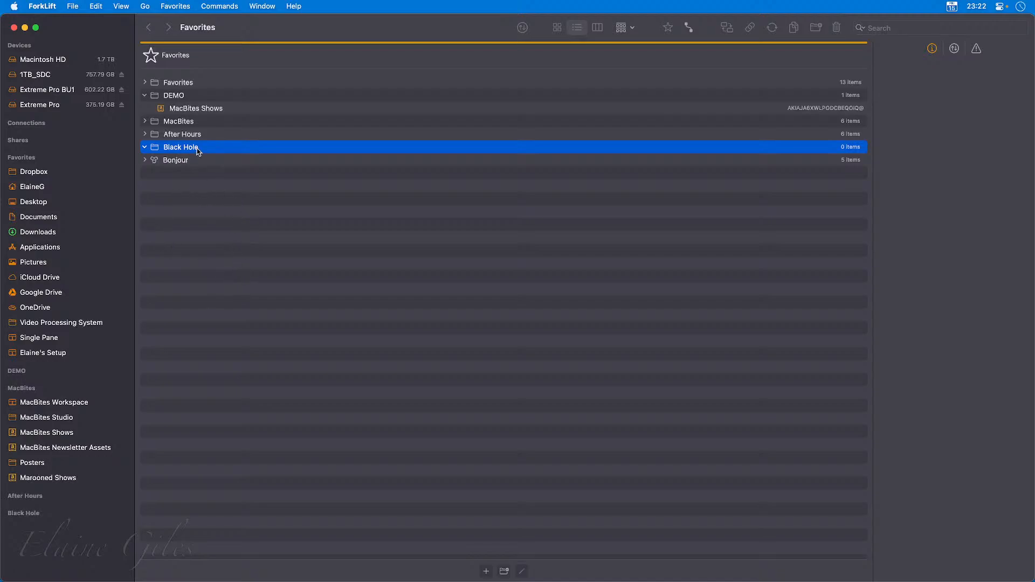
Add Drops for Anne from Dropbox › Black Hole DEMO as favorite 'Anne' in the Black Hole group
left_click(49, 172)
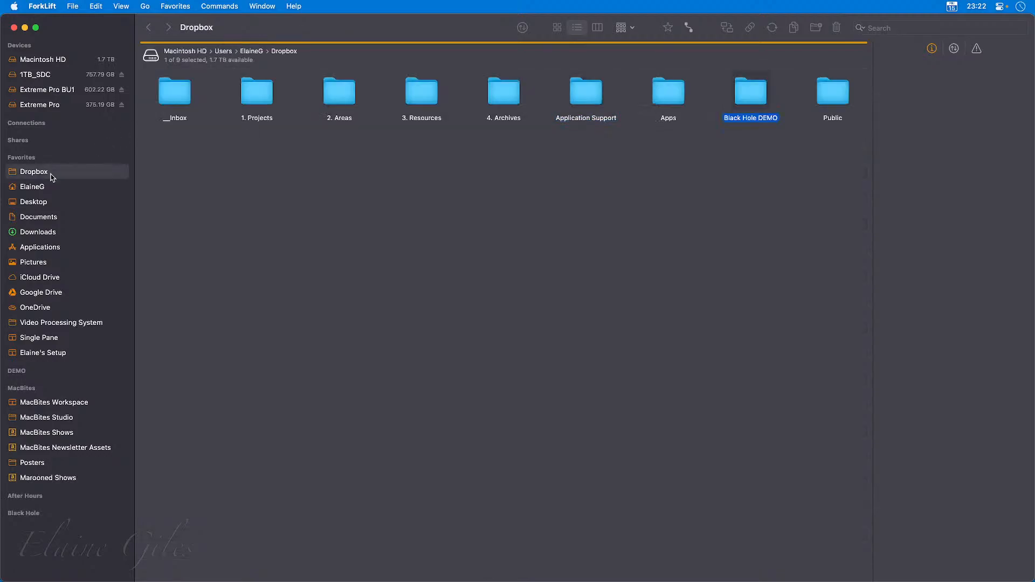
double_click(749, 97)
left_click(174, 103)
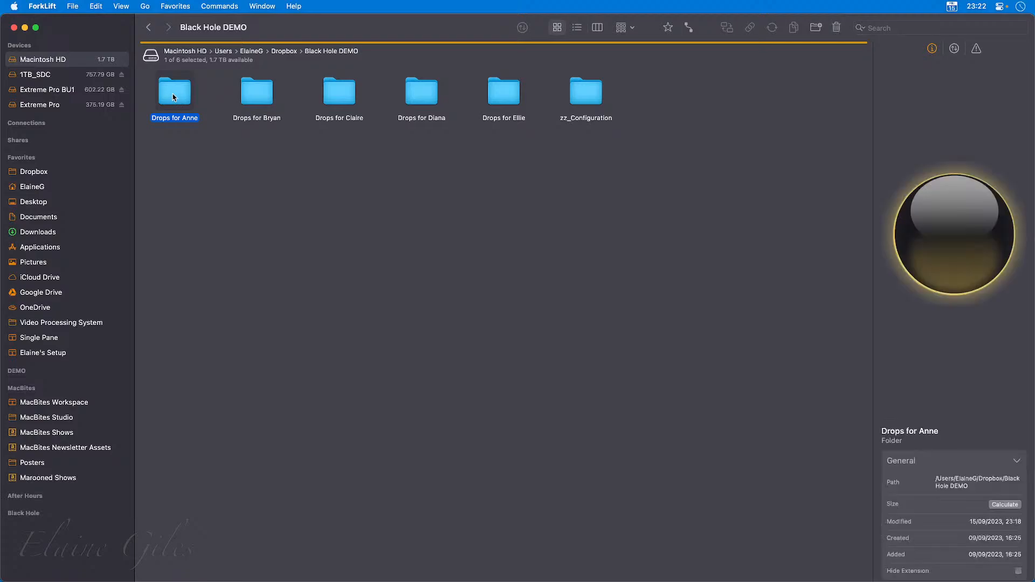
left_click(186, 8)
left_click(181, 35)
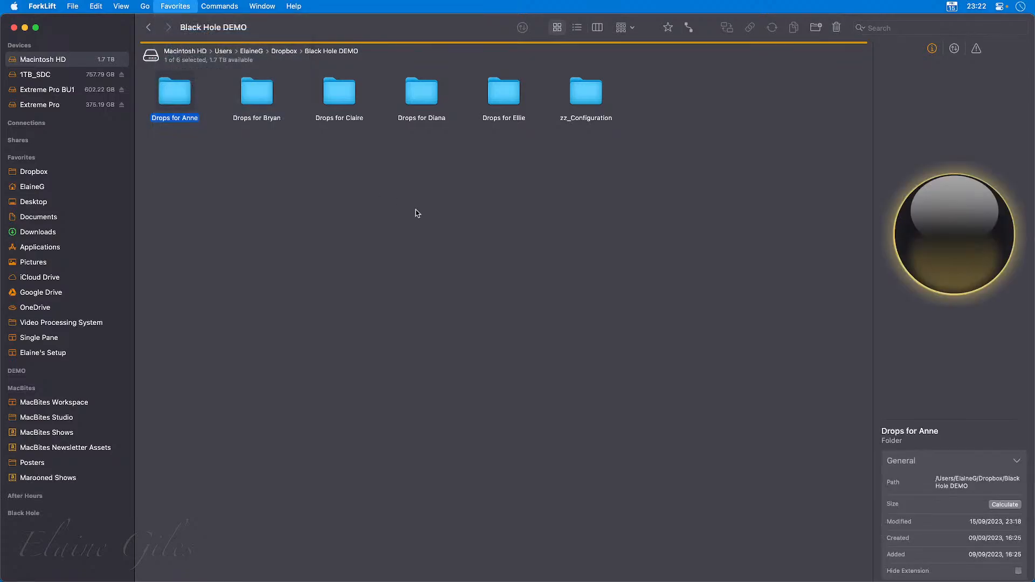
left_click(521, 307)
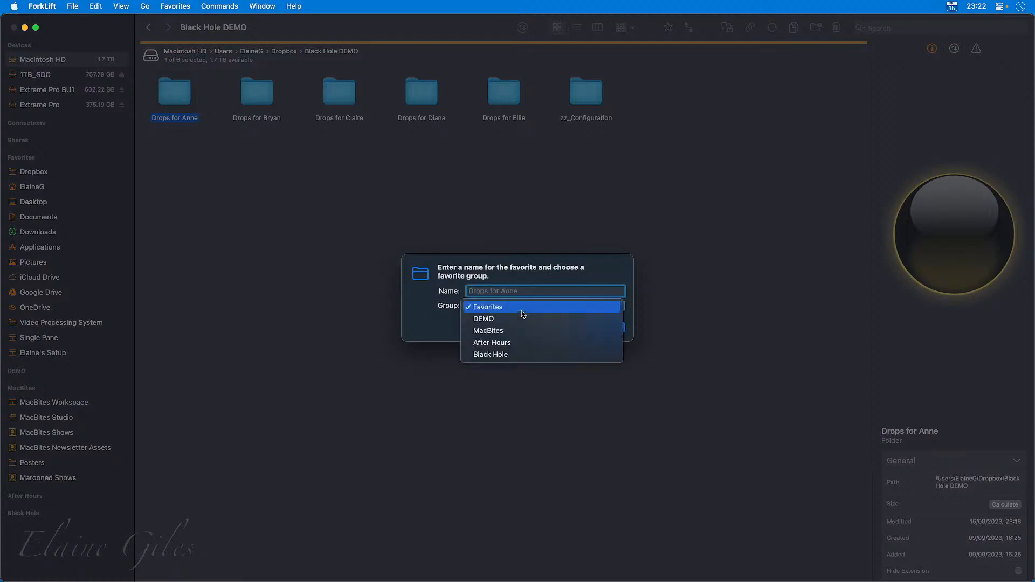
left_click(517, 355)
type("Anne")
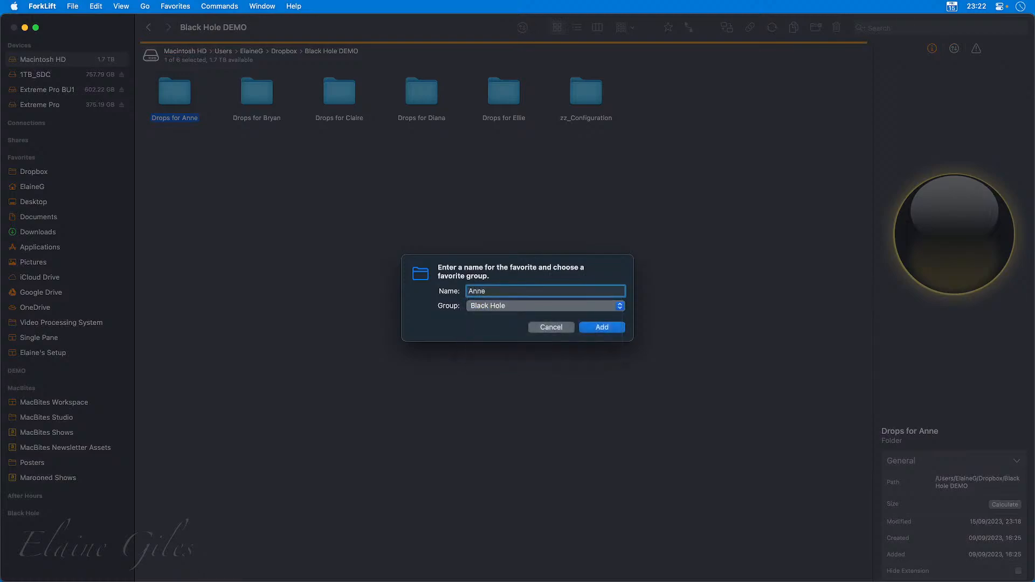
left_click(589, 329)
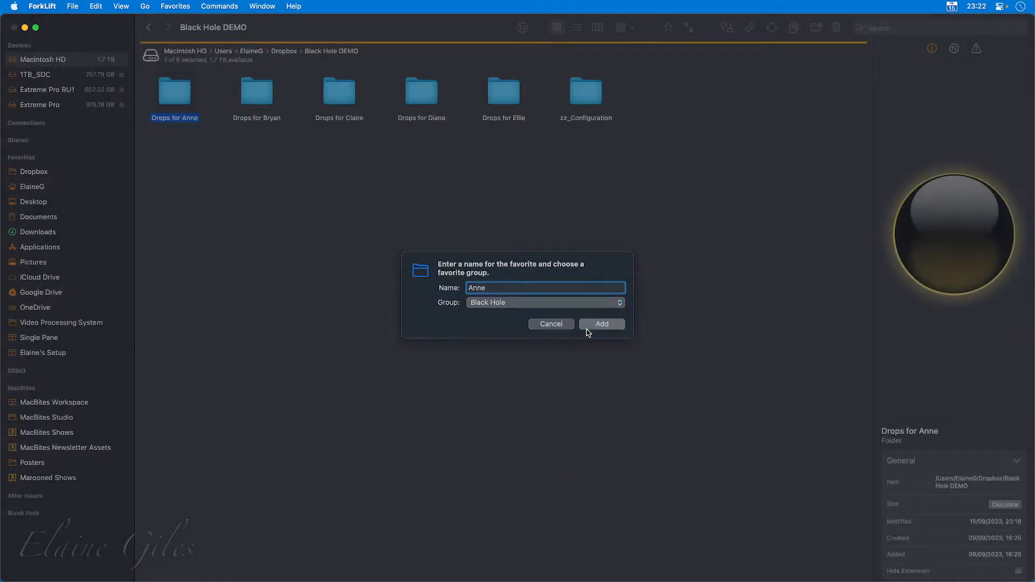
Try adding Drops for Bryan as a favorite, cancel the OneDrive form, and return to Black Hole DEMO
left_click(256, 108)
right_click(256, 109)
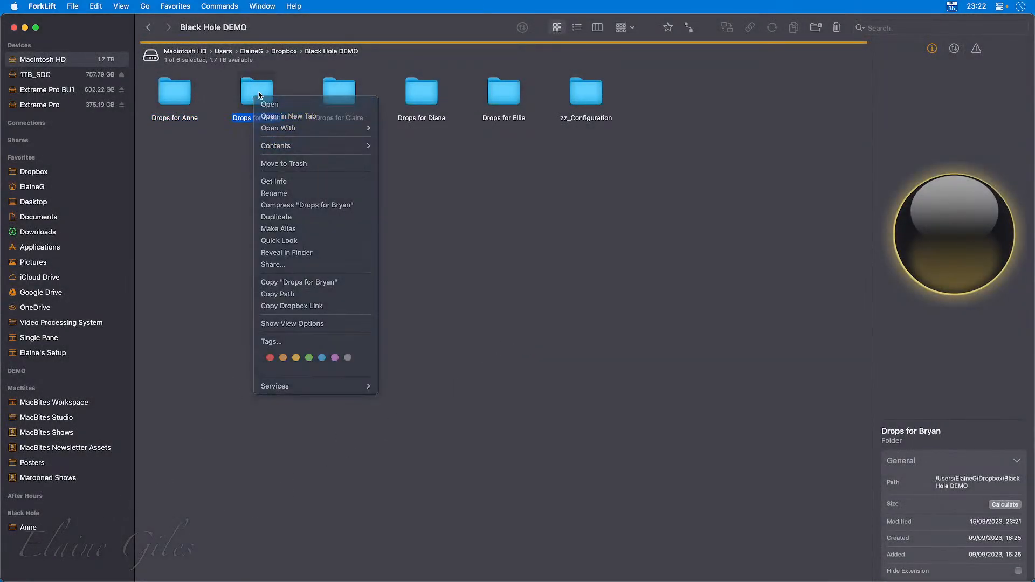
key("Escape")
left_click(174, 5)
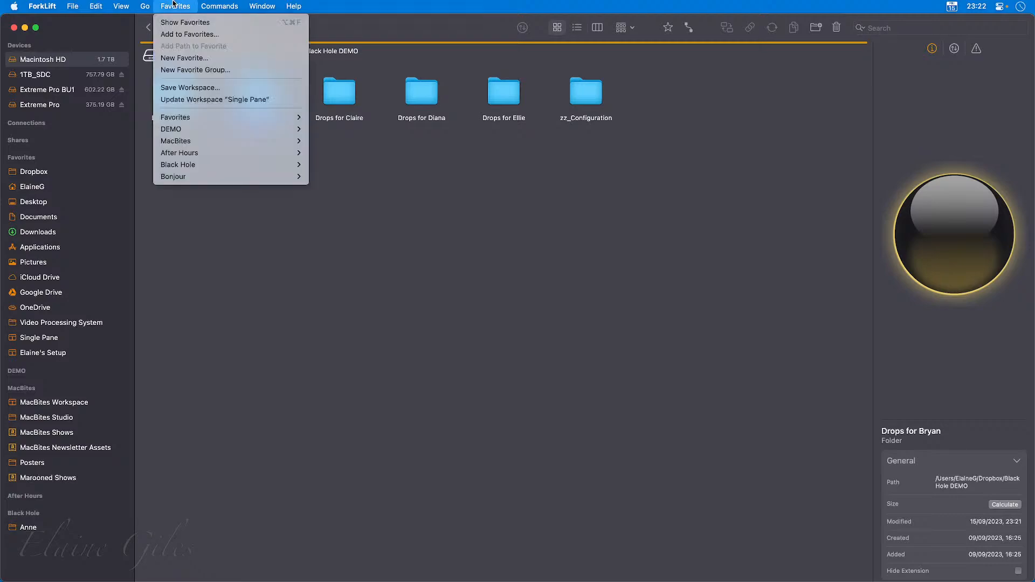
left_click(183, 64)
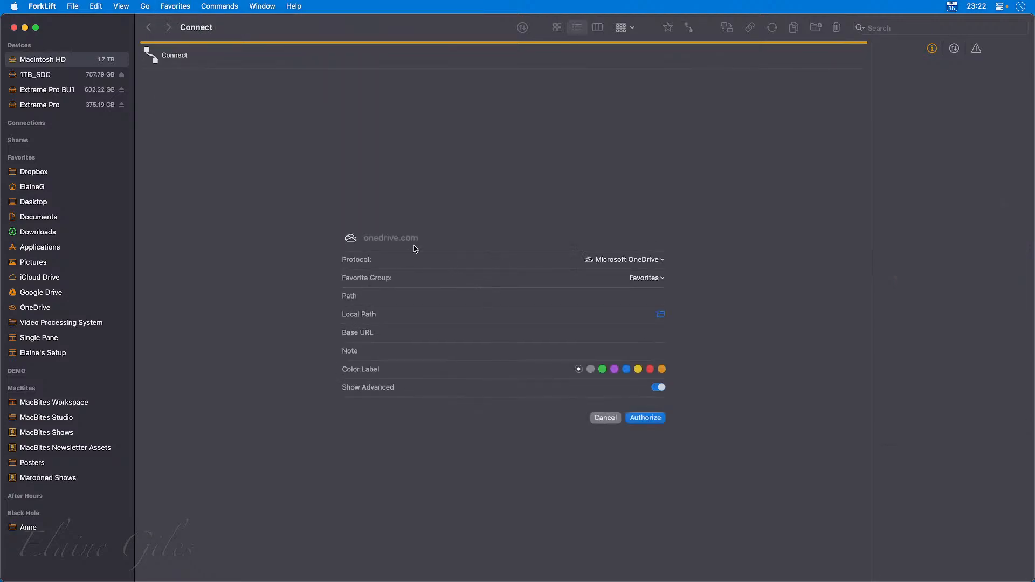
left_click(603, 419)
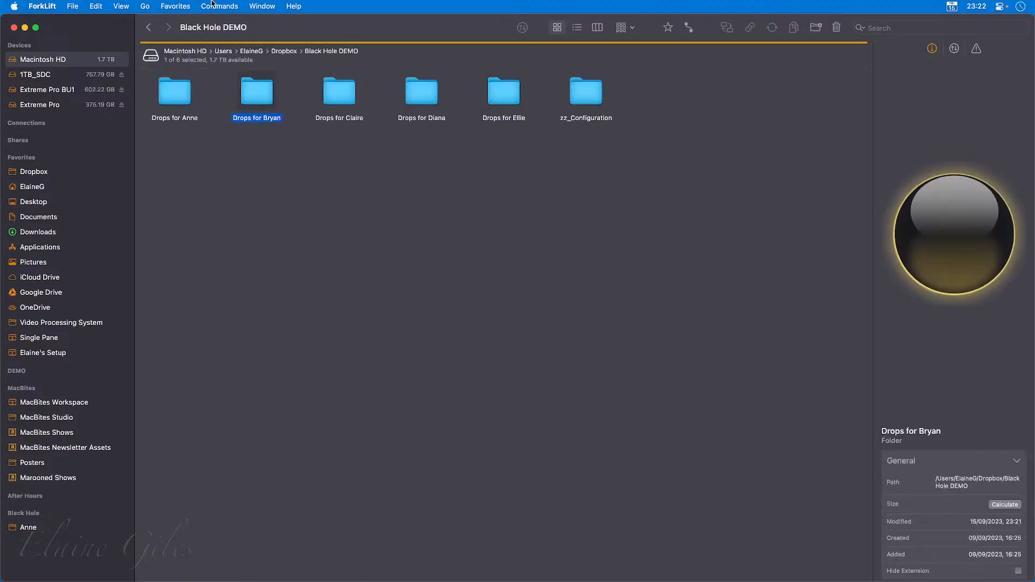
left_click(182, 5)
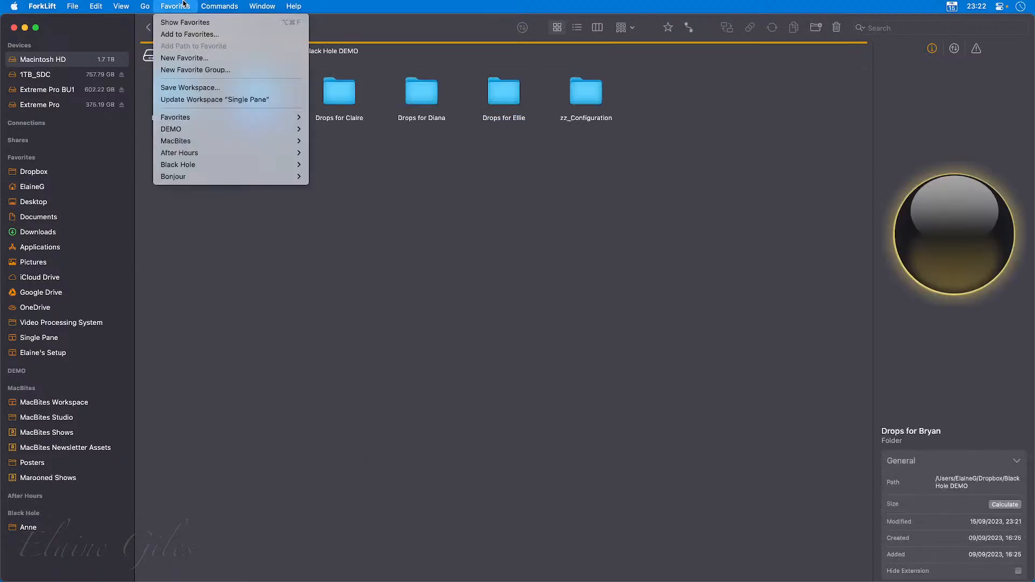
left_click(175, 59)
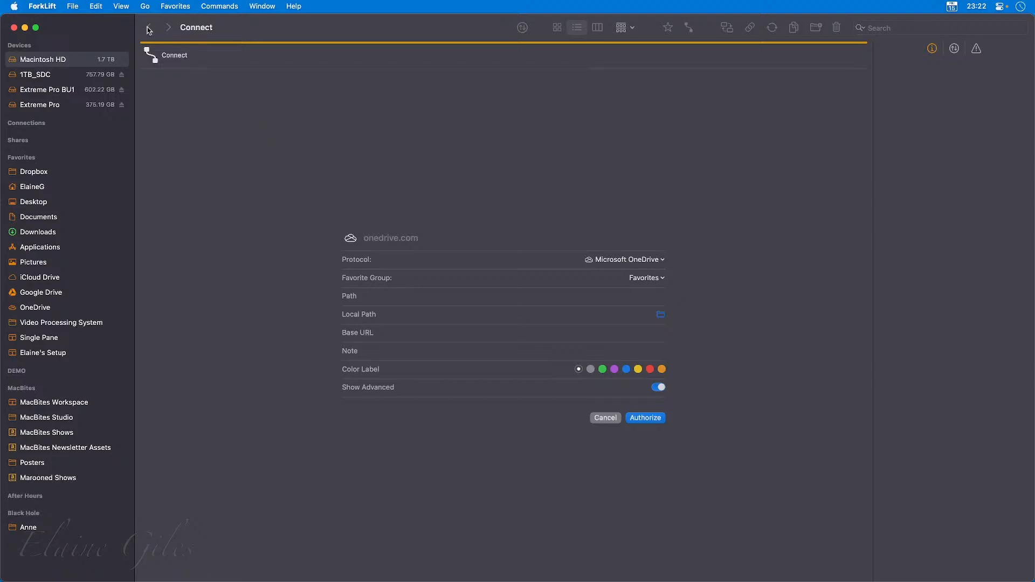
left_click(53, 529)
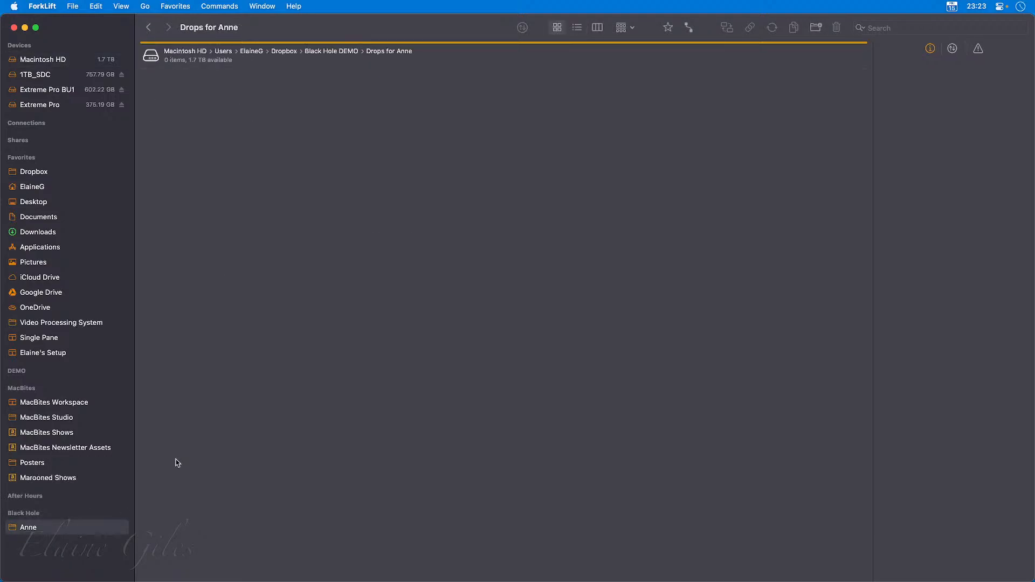
left_click(336, 52)
Drag Drops for Bryan, Claire, Diana and Ellie into the Black Hole favorites group
left_click_drag(258, 103, 81, 548)
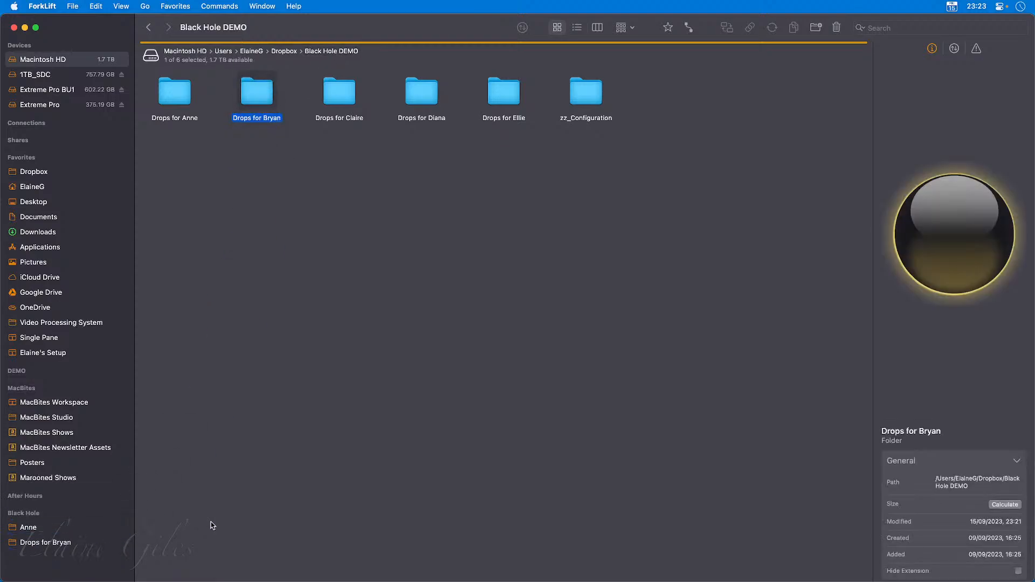
left_click_drag(348, 93, 61, 556)
left_click_drag(421, 96, 46, 573)
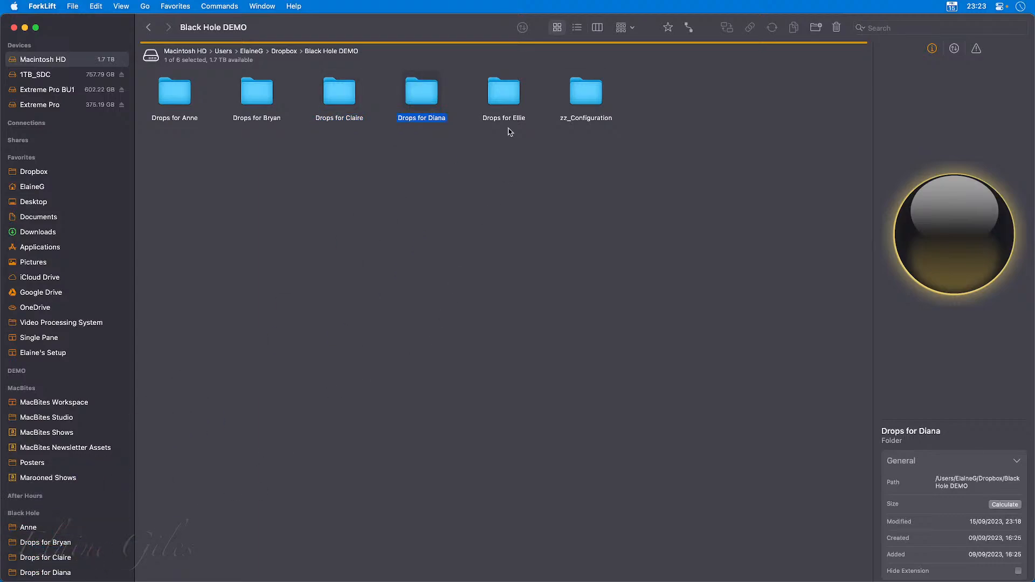
scroll(61, 420, "down", 1)
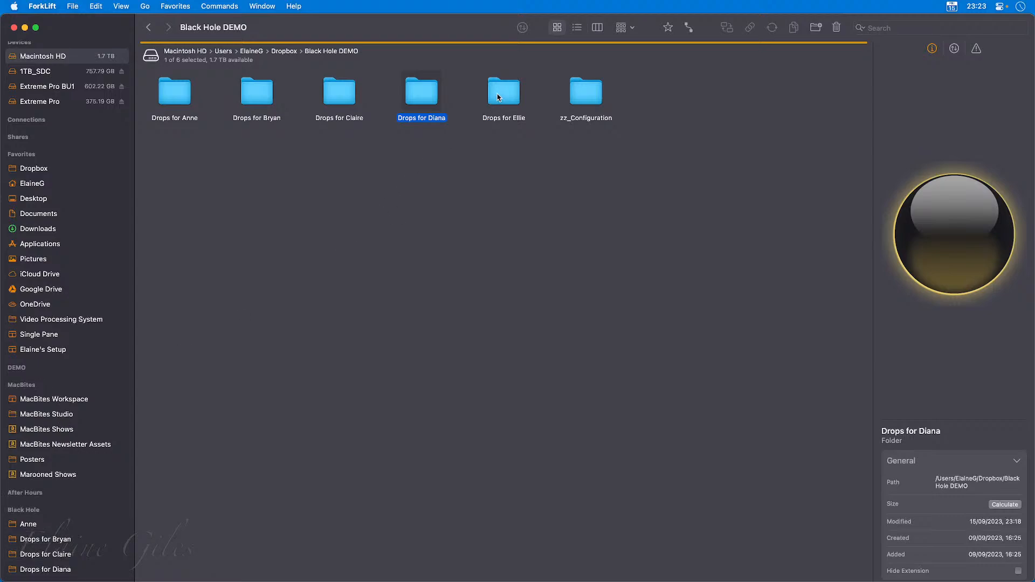
left_click_drag(499, 98, 94, 573)
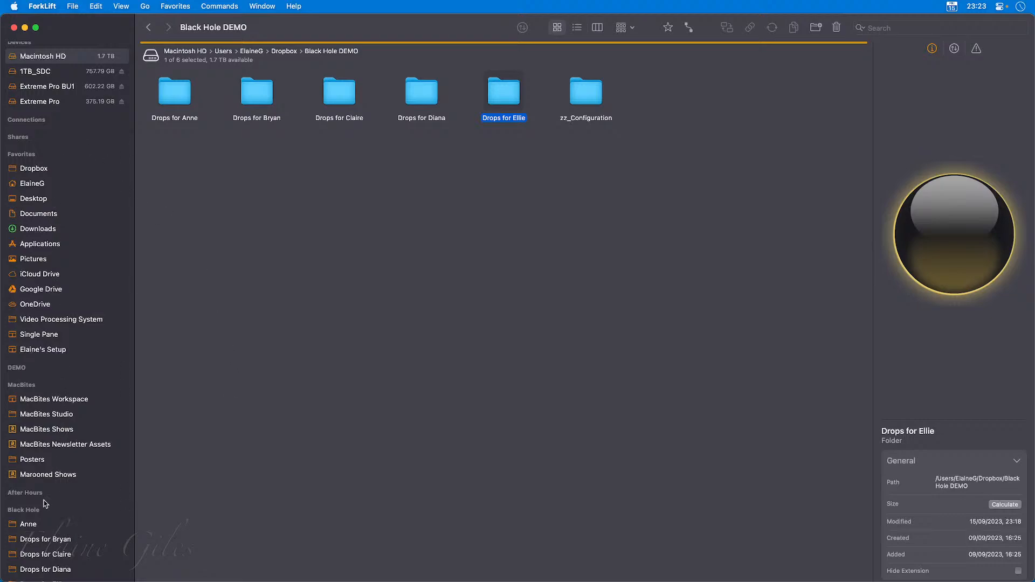
Open After Hours 0208 › 02 - ForkLift - Part 2 › Batch Renaming › 2 Step - After Hours - 0207 - 20230908
left_click(123, 493)
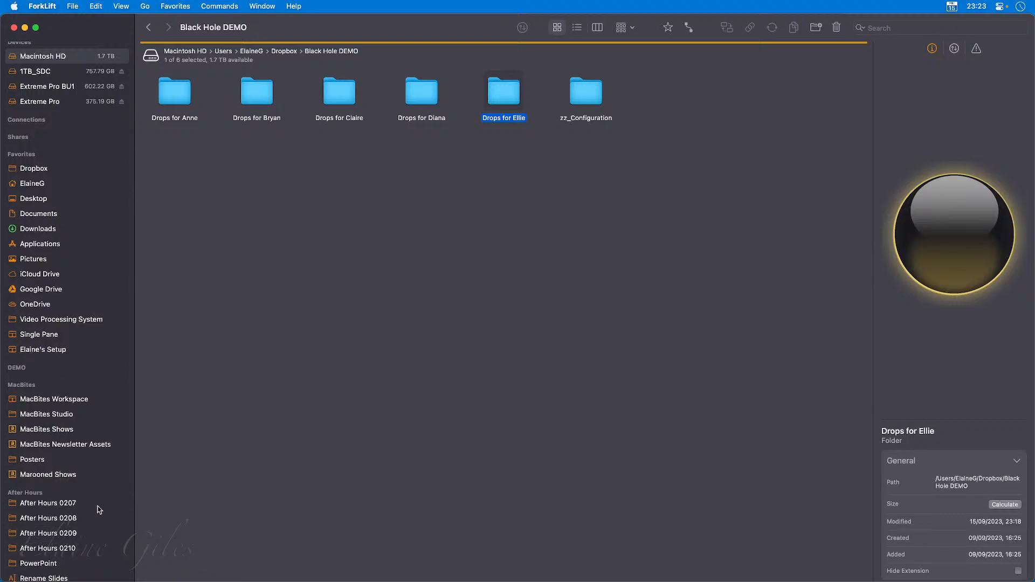
left_click(74, 526)
double_click(332, 92)
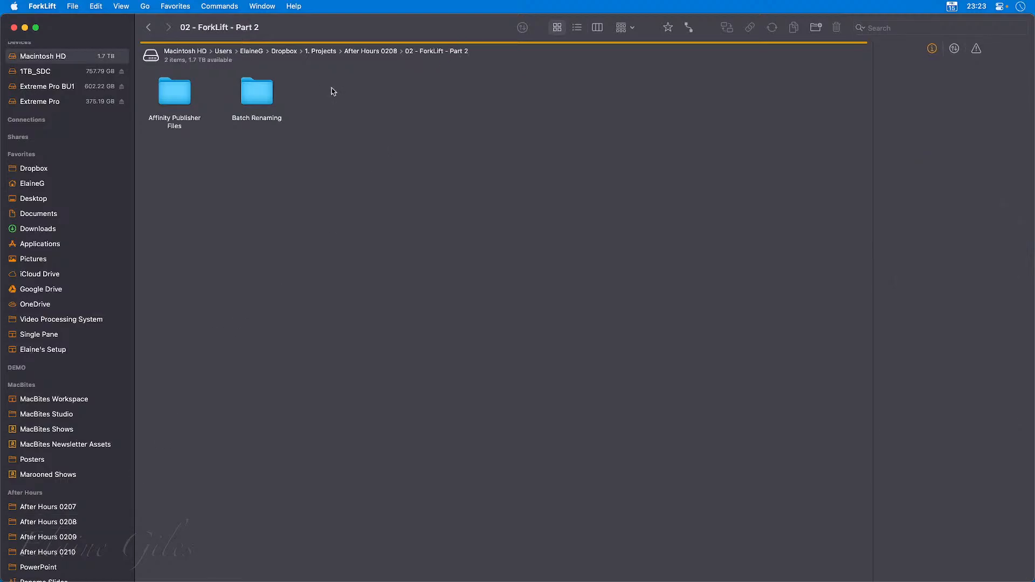
double_click(262, 96)
double_click(255, 120)
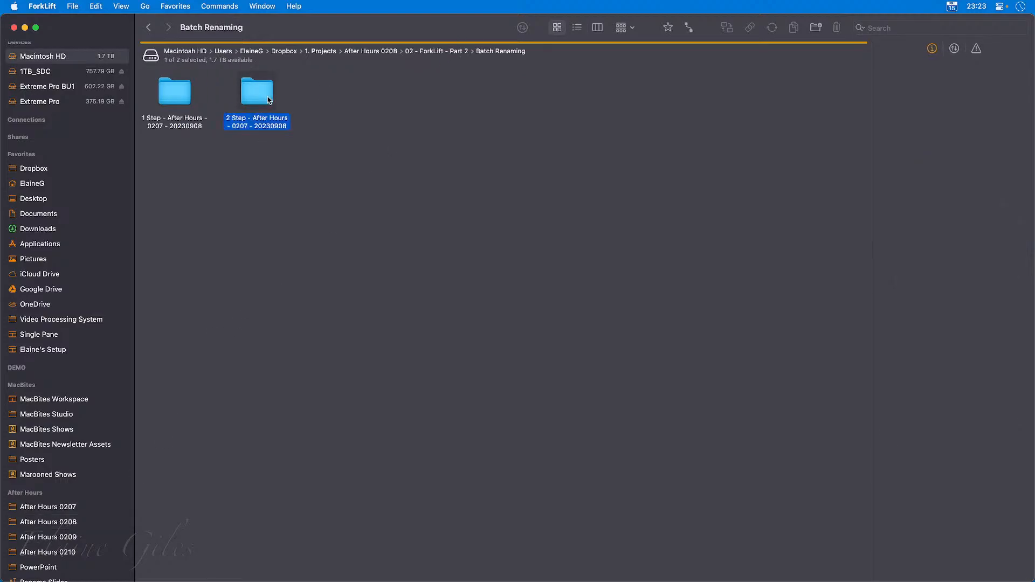
Marquee-select screenshots 021, 030 and 039 and drag them onto a Black Hole drop folder
left_click_drag(370, 232, 331, 410)
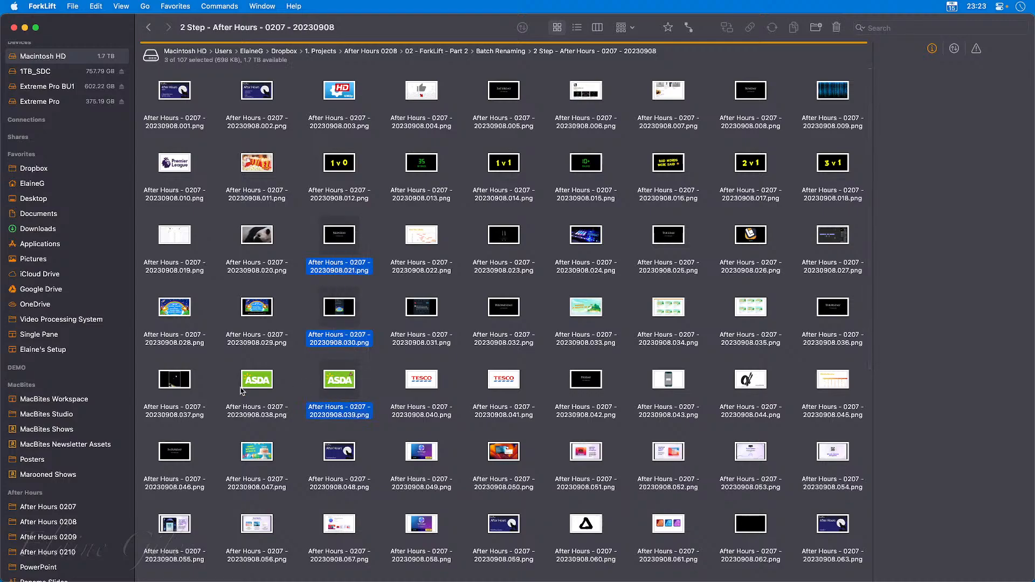
scroll(99, 304, "down", 1)
scroll(99, 304, "down", 3)
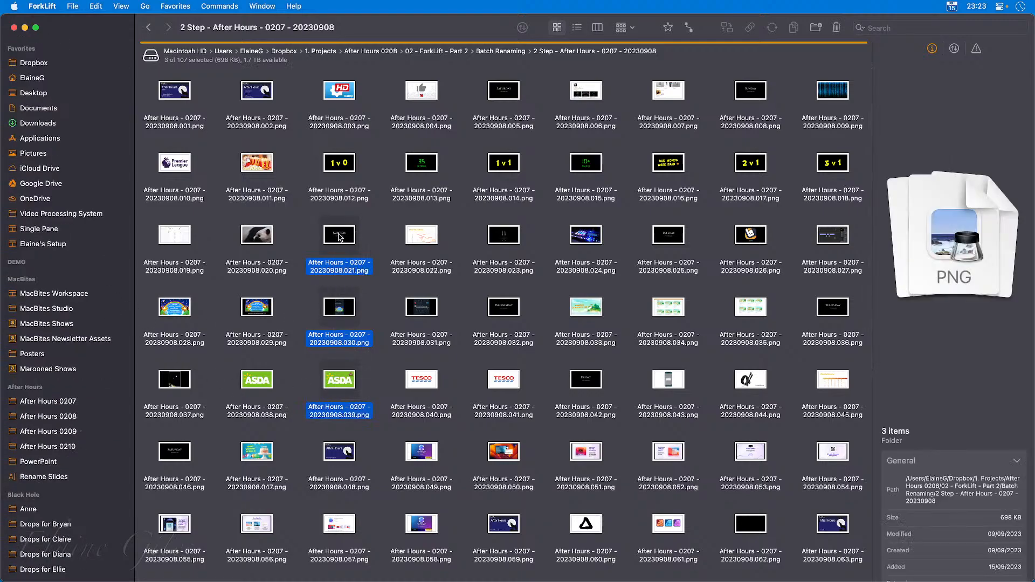
left_click_drag(343, 239, 52, 556)
Hide ForkLift, check the empty last demo drop folder in Finder, and close that window
left_click(25, 28)
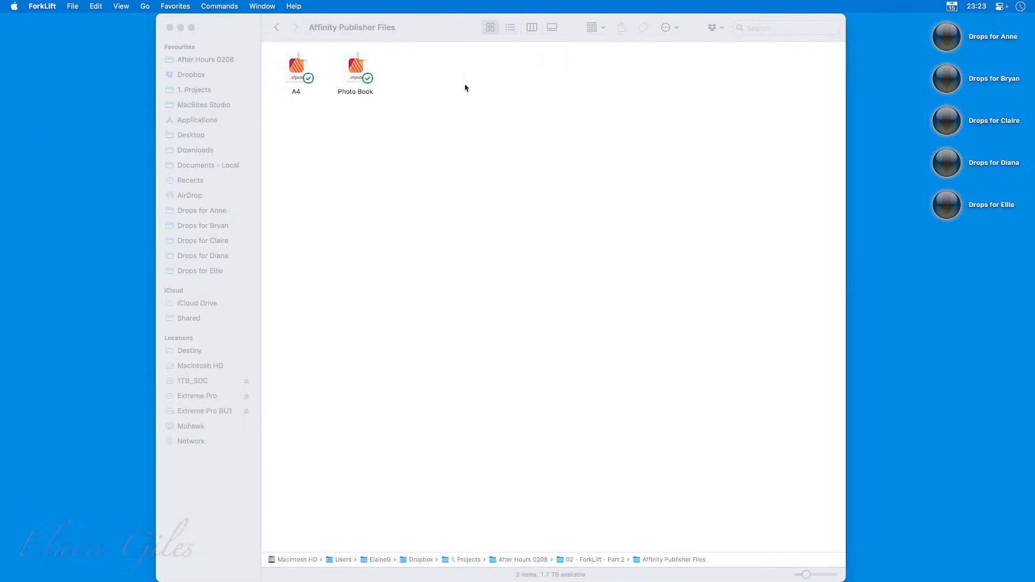
left_click(466, 136)
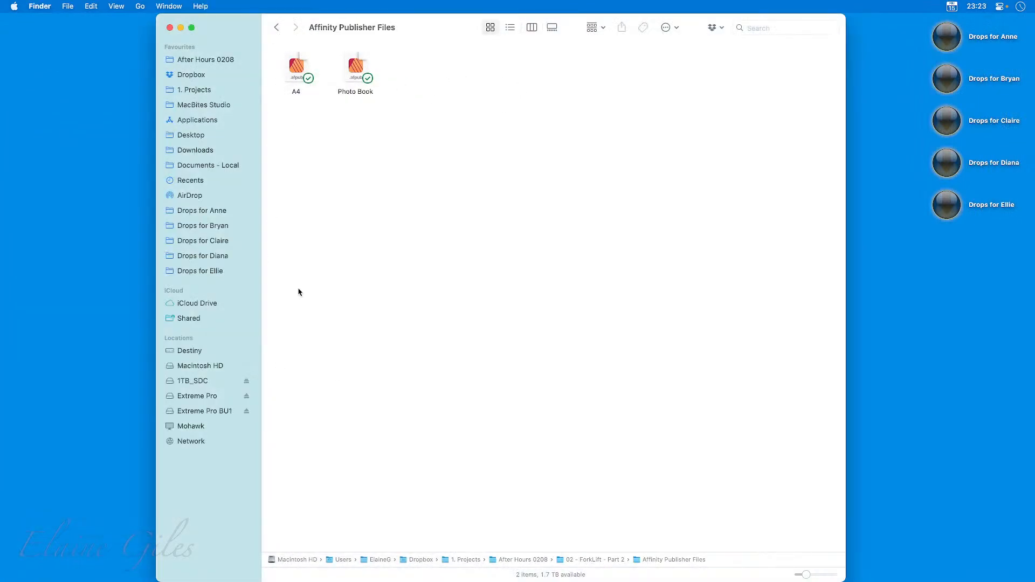
left_click(197, 273)
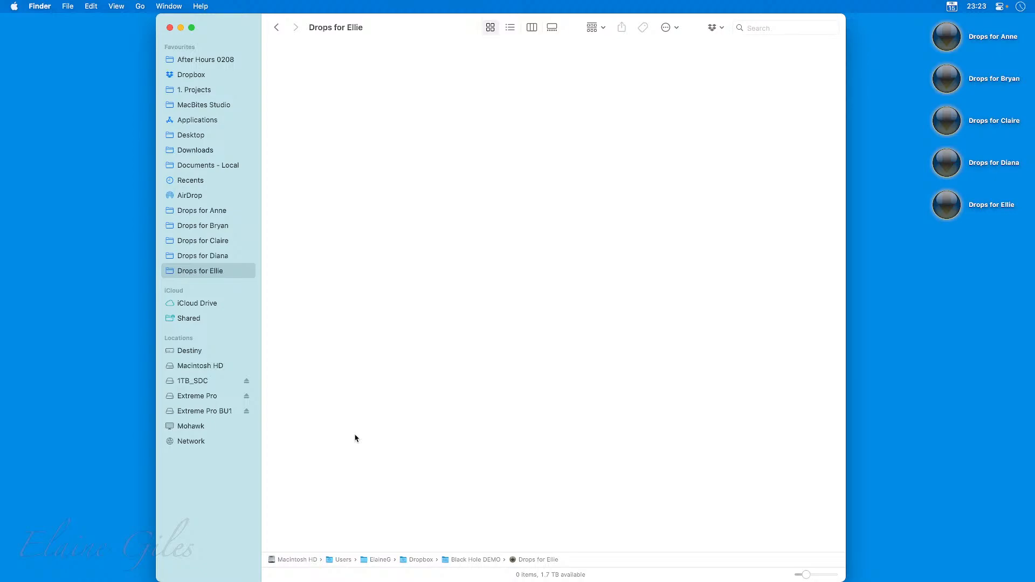
left_click(169, 27)
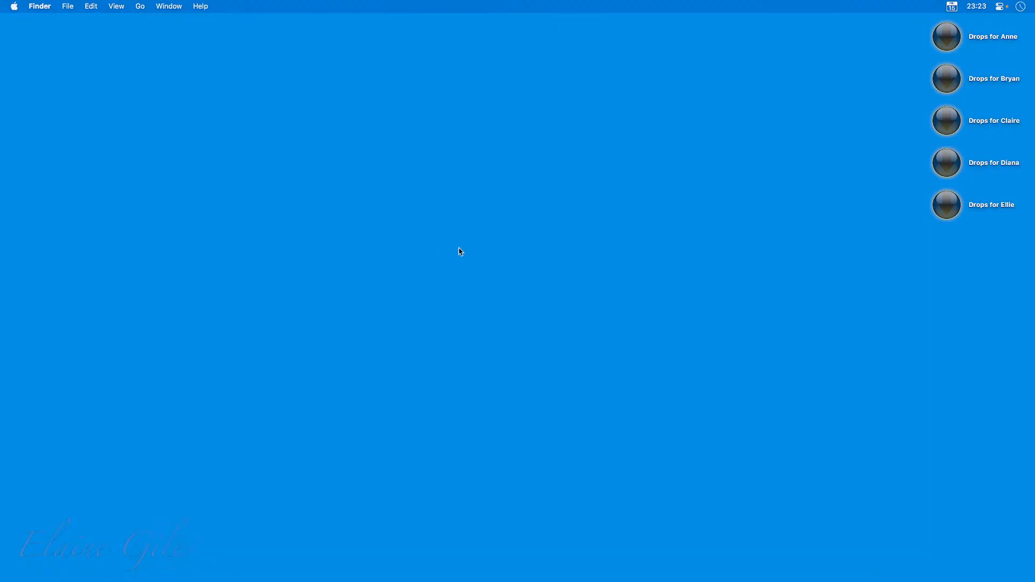
Open the user's own Black Hole drop folder via the 'bh' Raycast quicklink and inspect its contents
key("alt+space")
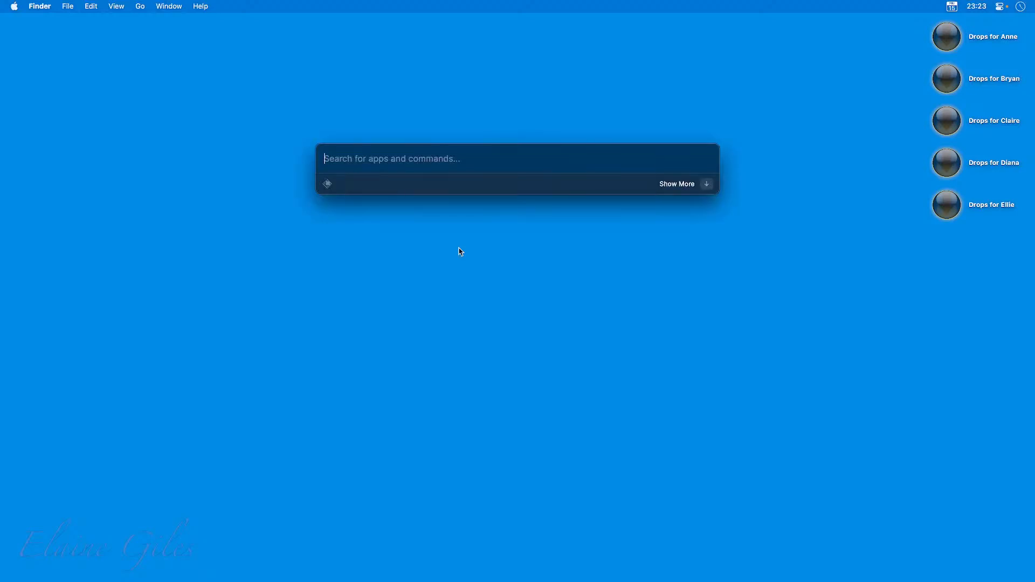
type("bh")
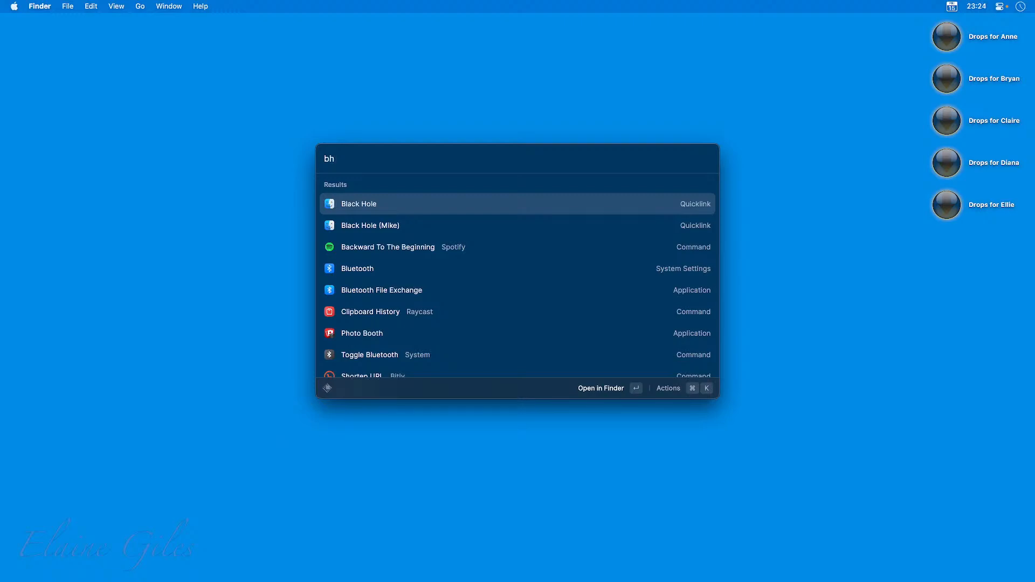
key("Return")
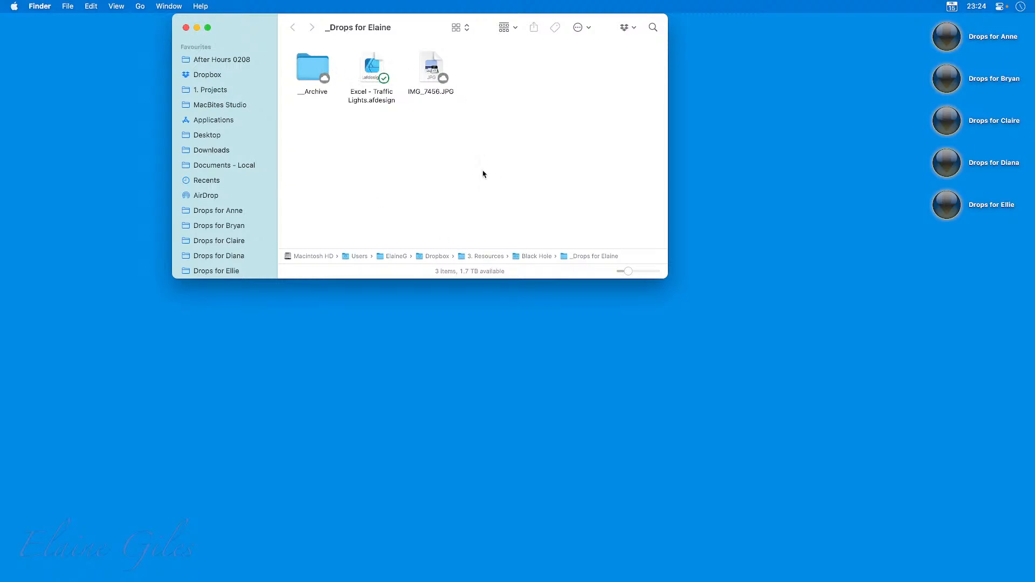
left_click_drag(468, 150, 359, 64)
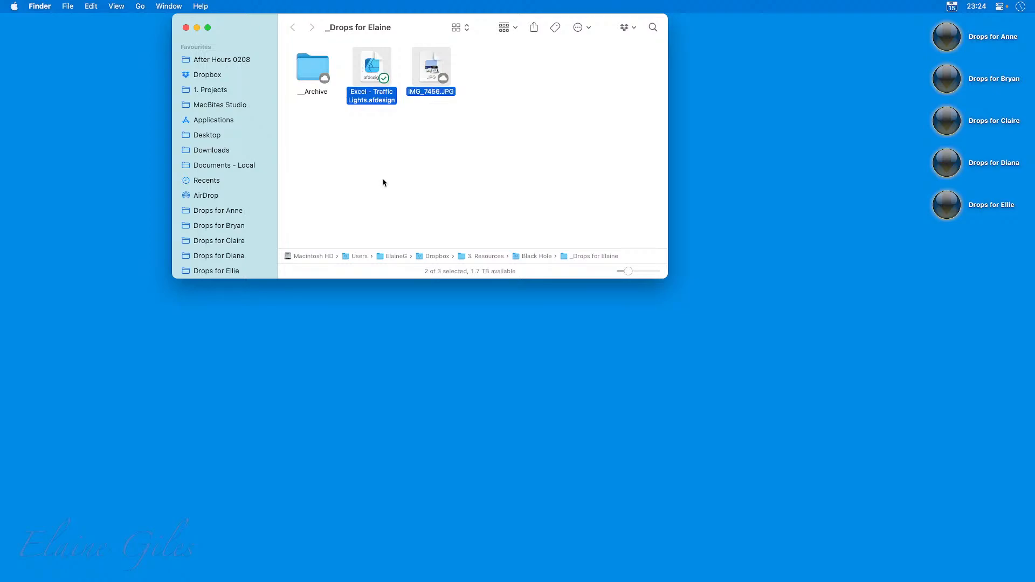
left_click(310, 71)
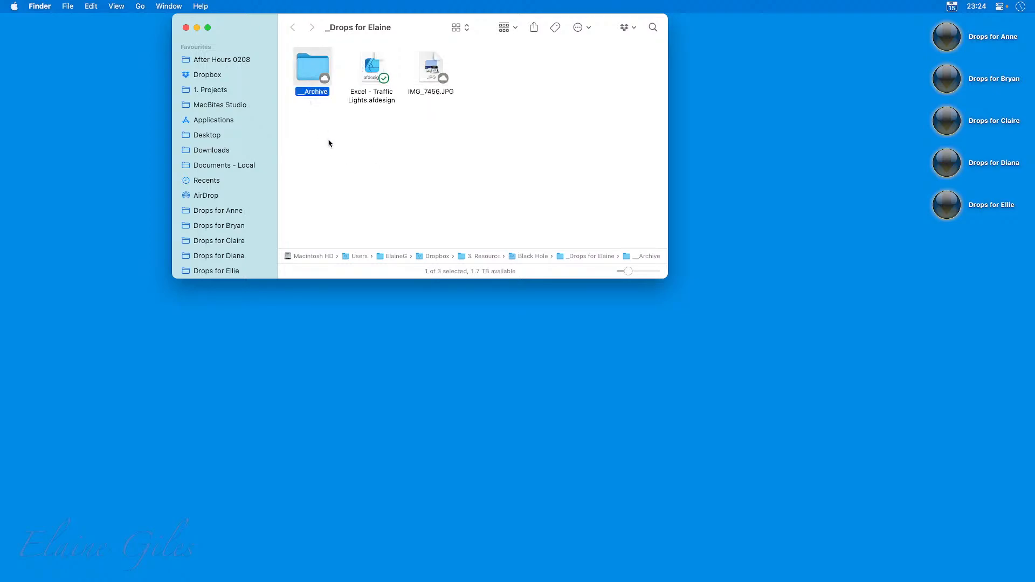
left_click(339, 163)
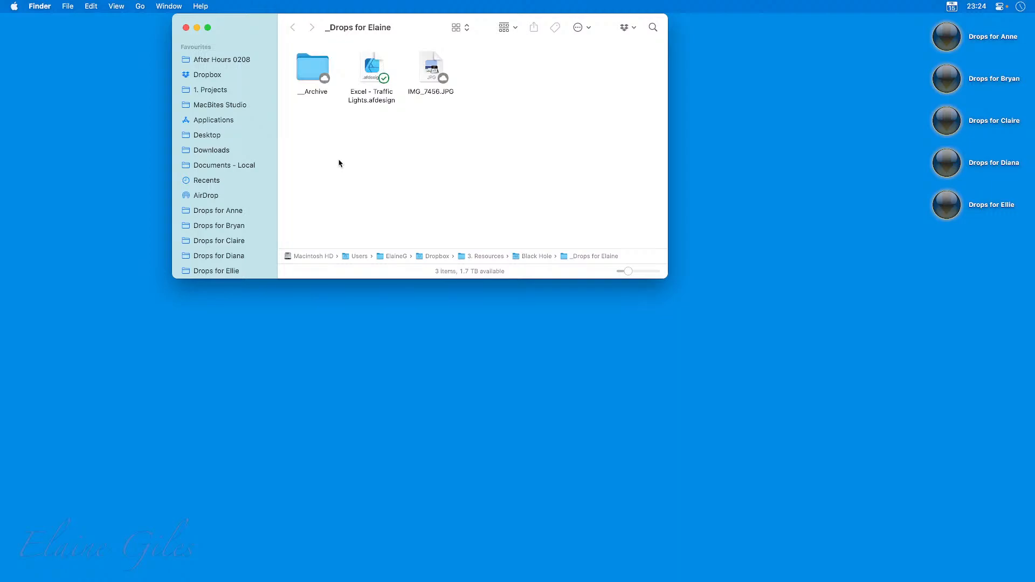
Open the second person's Black Hole drop folder with the 'bhm' quicklink, then close it
key("alt+space")
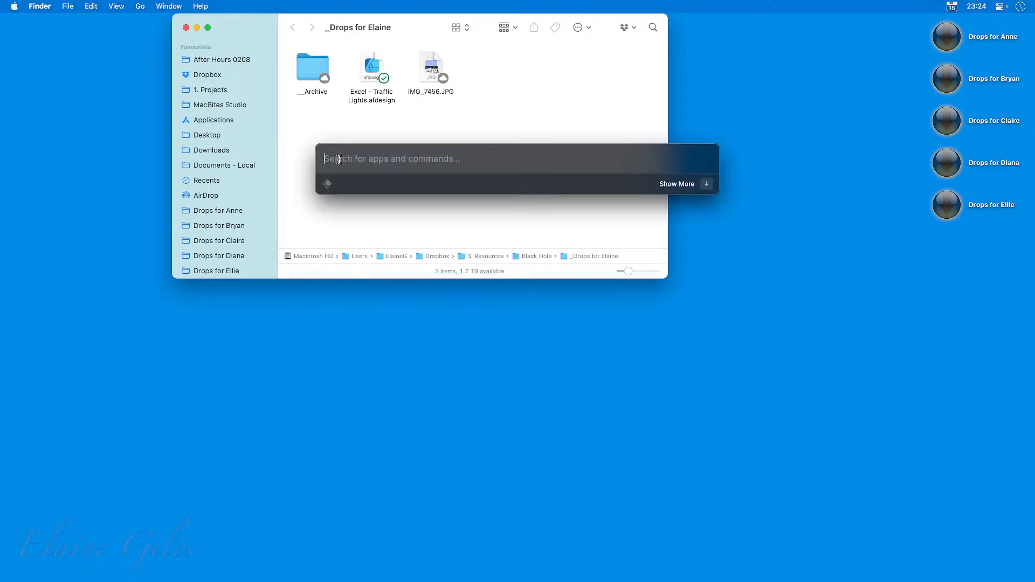
type("bh")
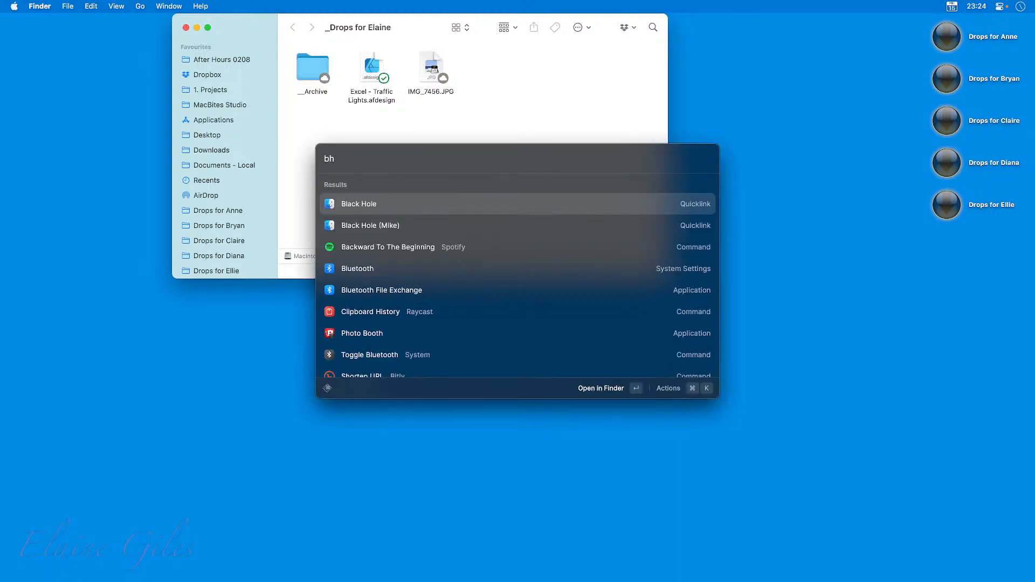
type("m")
key("Escape")
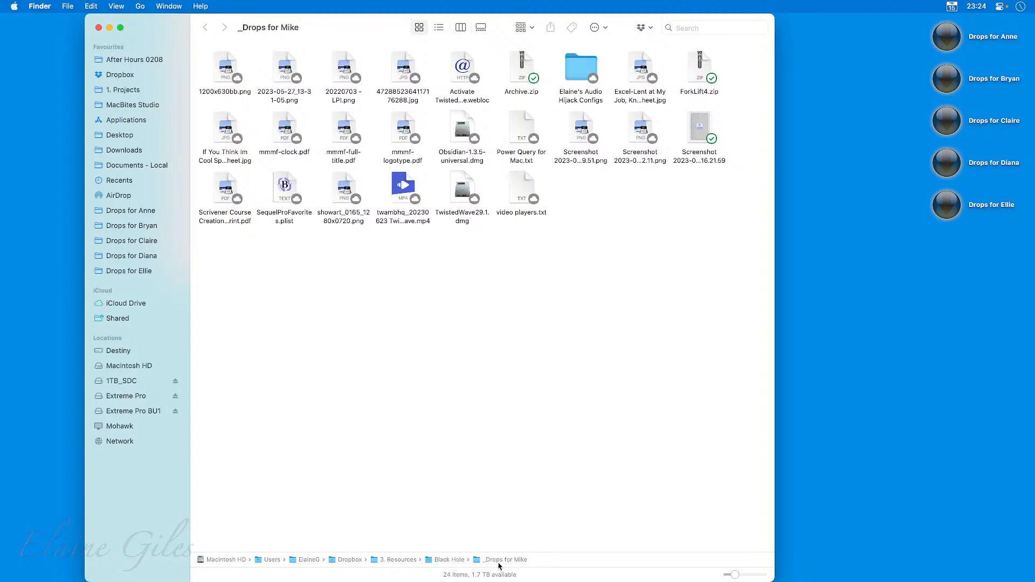
left_click(99, 28)
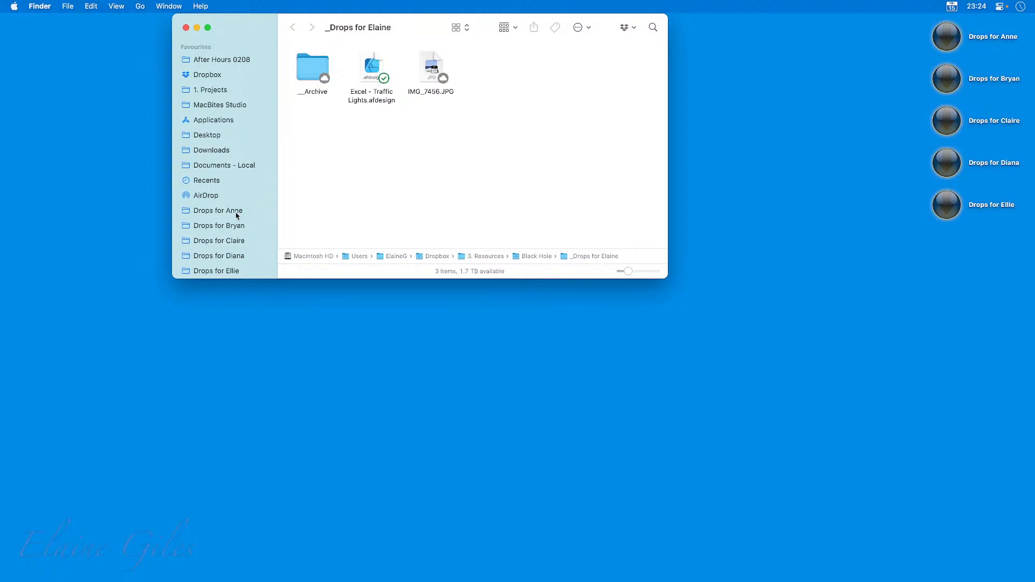
Go from the last demo drop folder up to its Black Hole DEMO parent
left_click(230, 271)
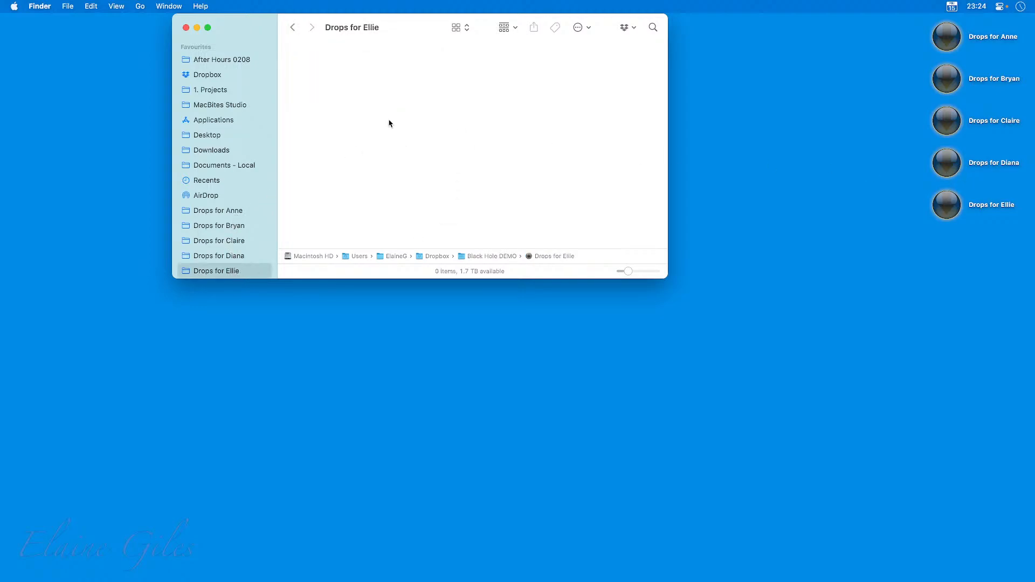
double_click(492, 256)
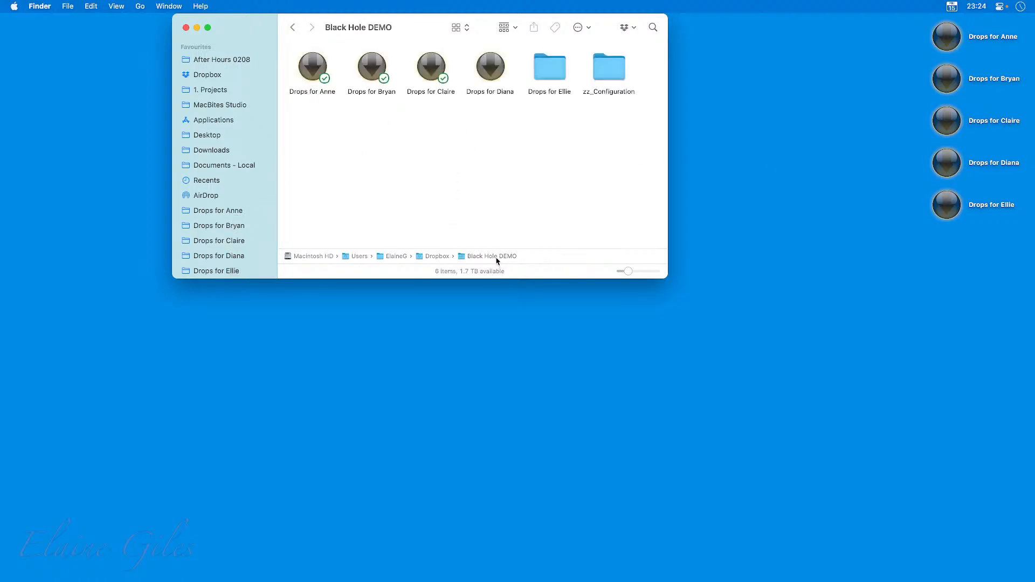
left_click(552, 70)
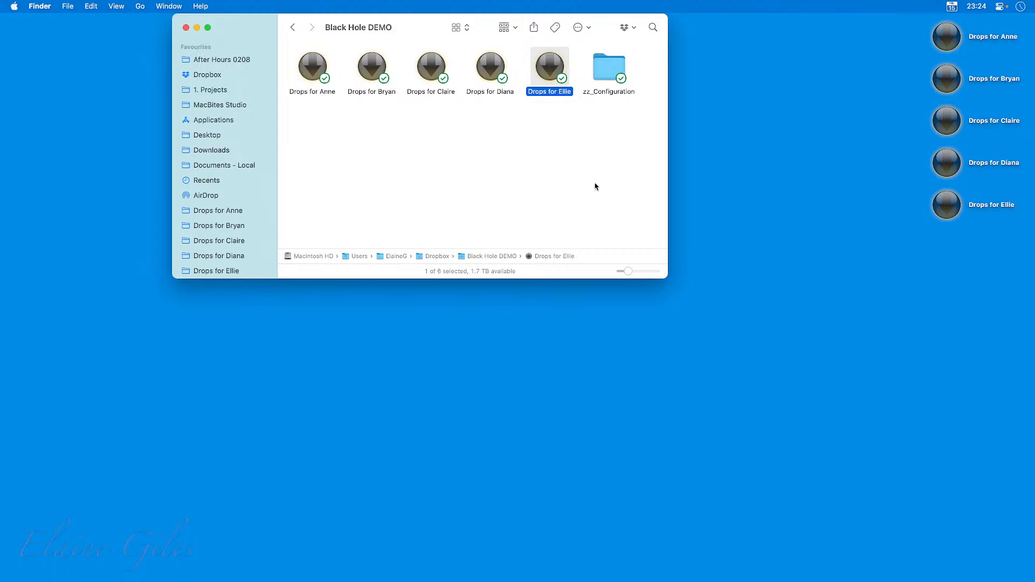
Open Raycast Settings › Extensions filtered to Quicklinks, showing the two Black Hole quicklink entries
key("alt+space")
type("ray")
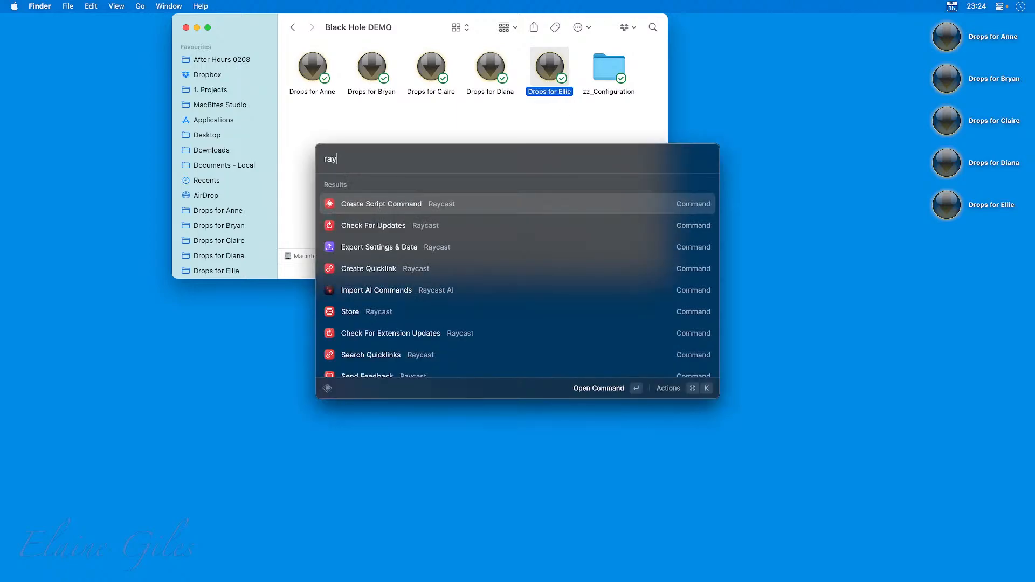
key("BackSpace")
key("BackSpace")
key("BackSpace")
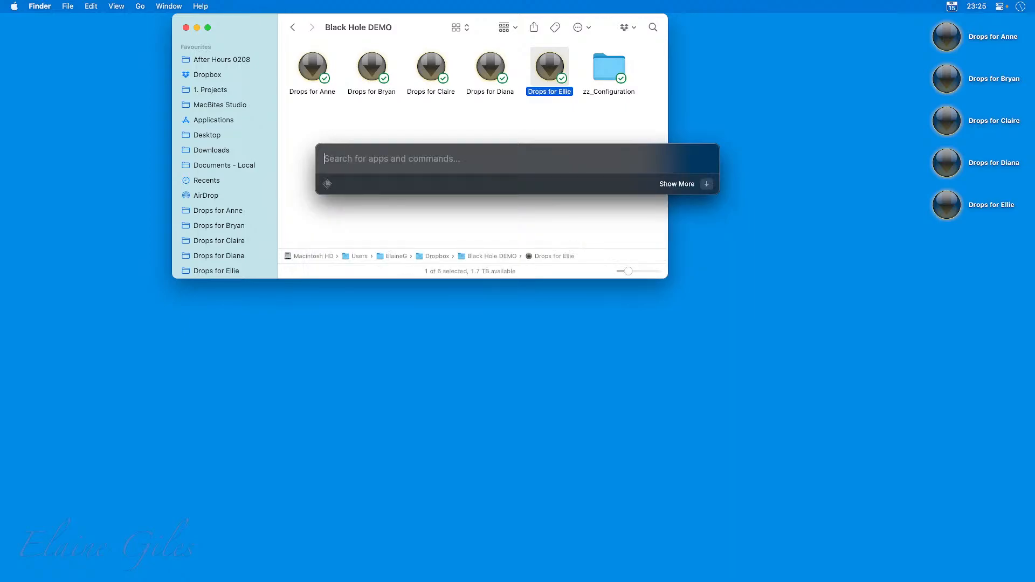
key("super+comma")
left_click(391, 137)
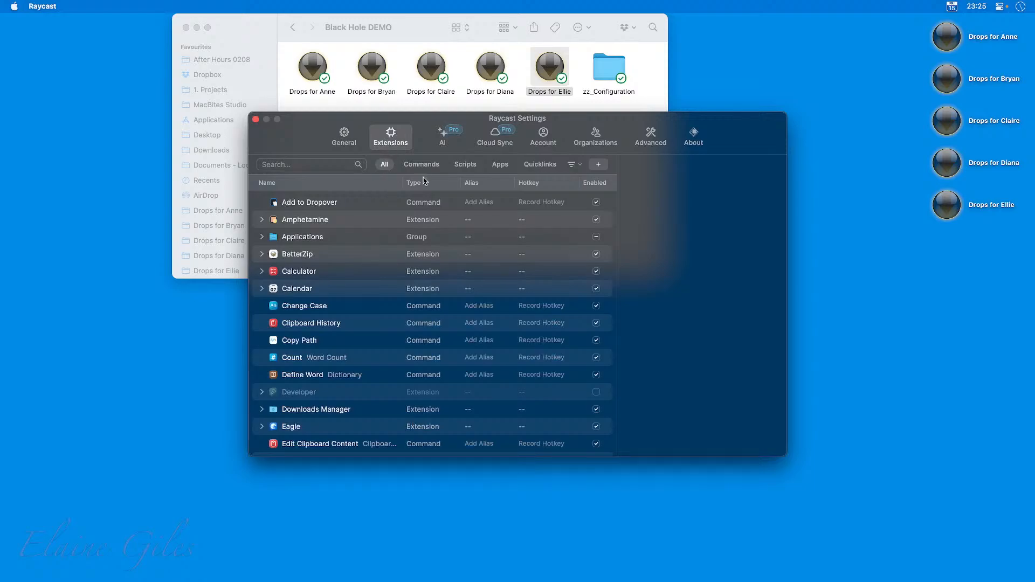
left_click(531, 166)
scroll(346, 323, "down", 5)
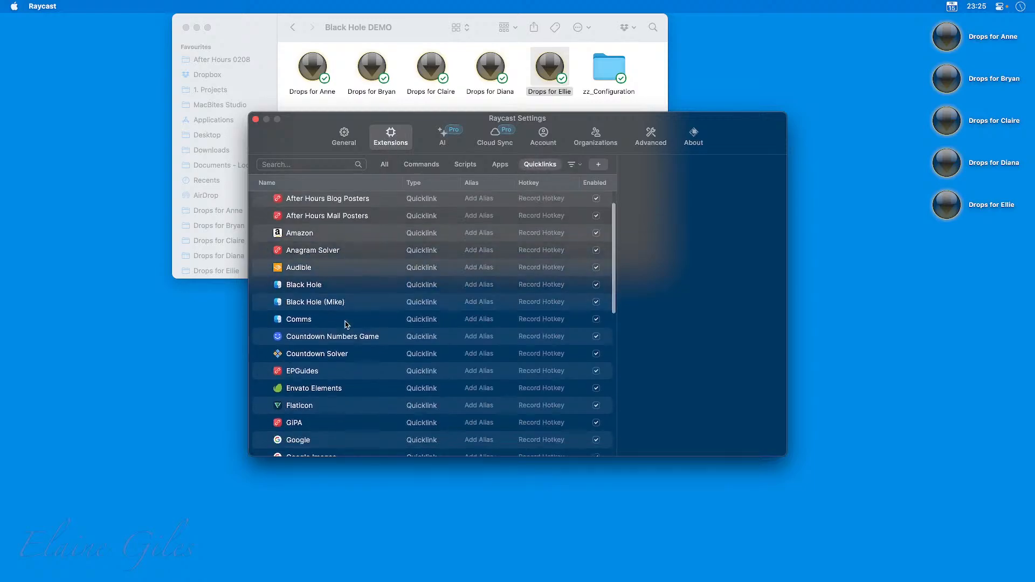
scroll(347, 319, "up", 5)
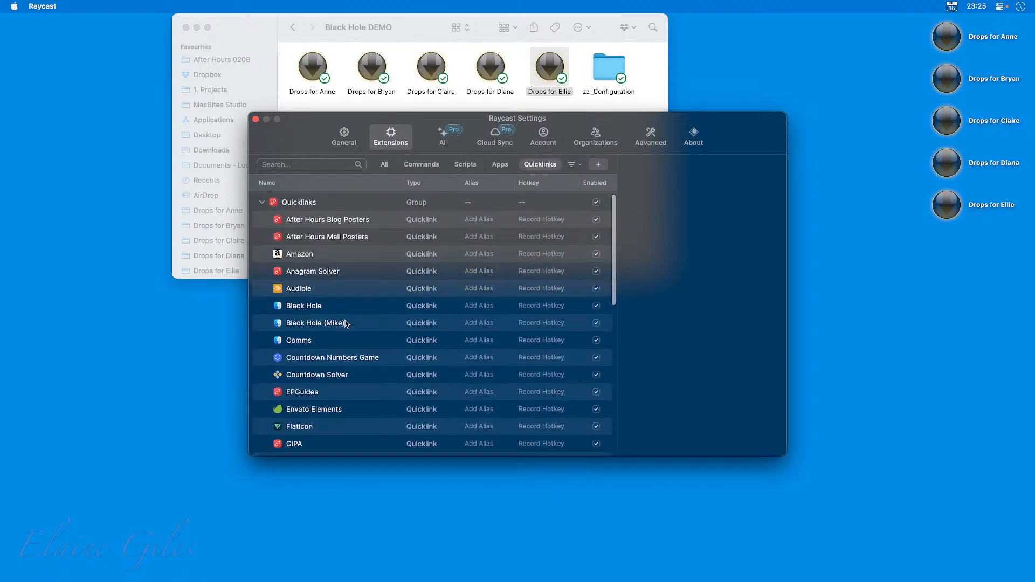
left_click(313, 204)
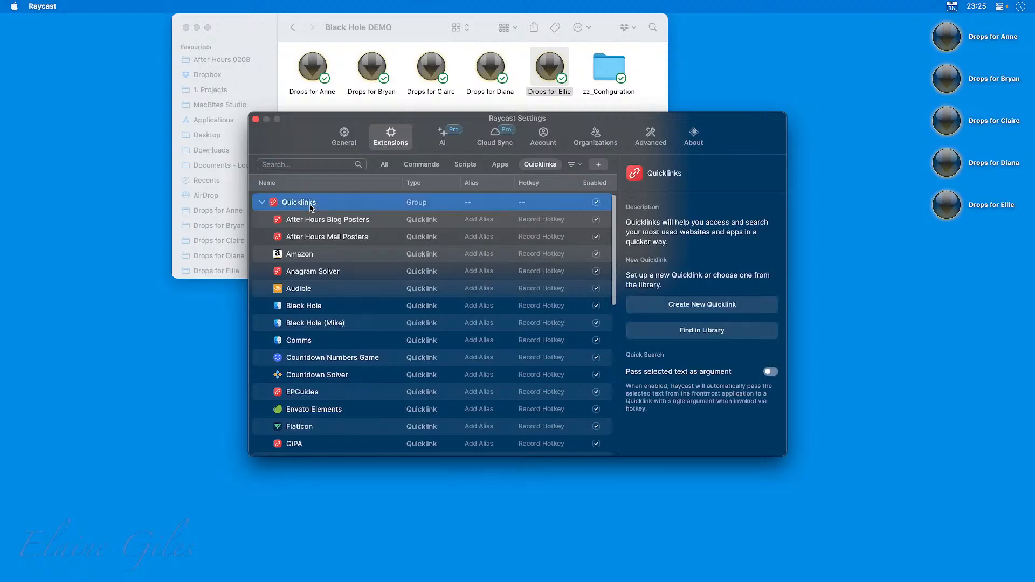
Name a new quicklink Ellie's Black Hole and set its link to the Drops for Ellie folder
left_click(705, 306)
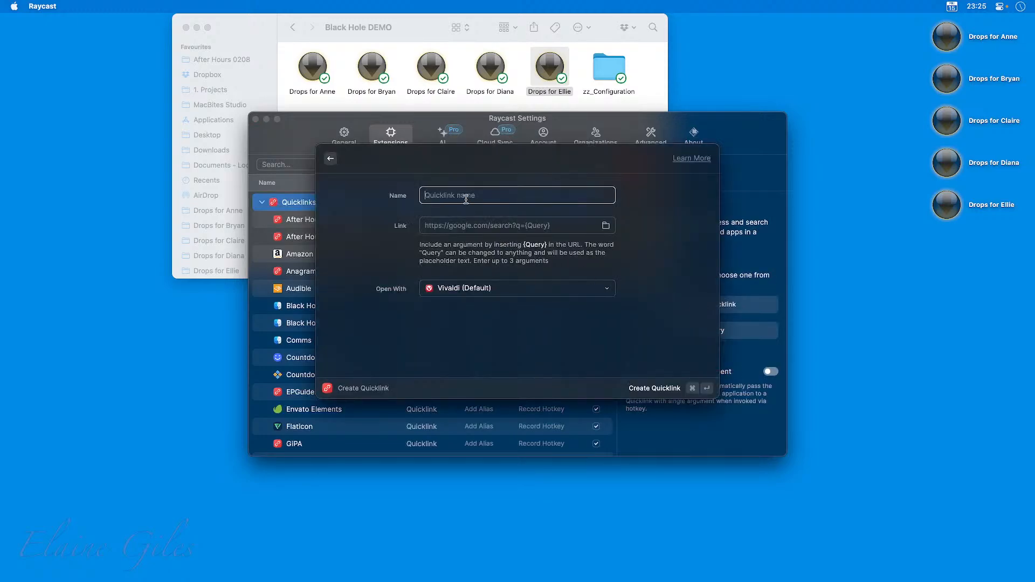
type("Ellie's Black Hole")
left_click(606, 227)
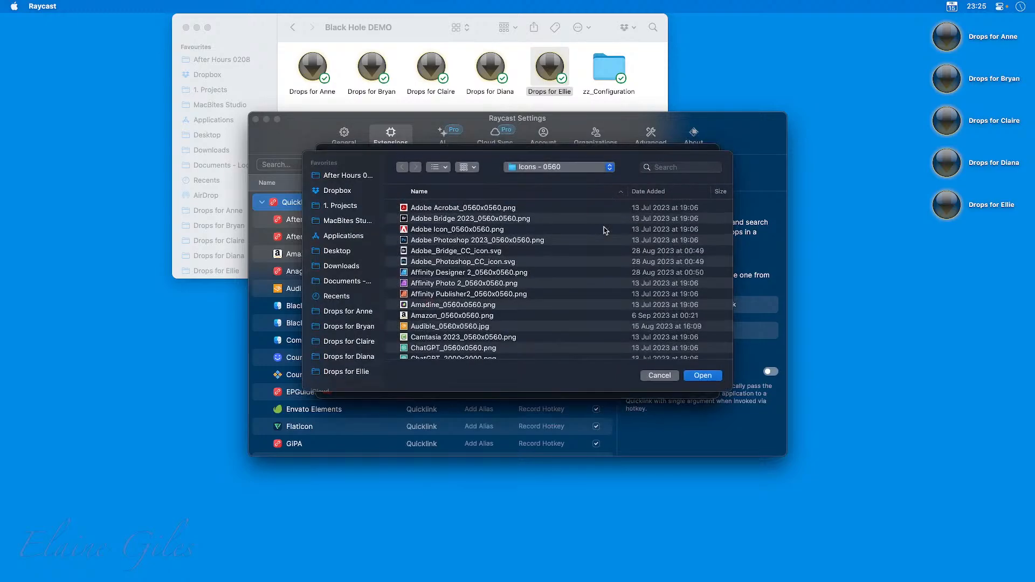
left_click(513, 87)
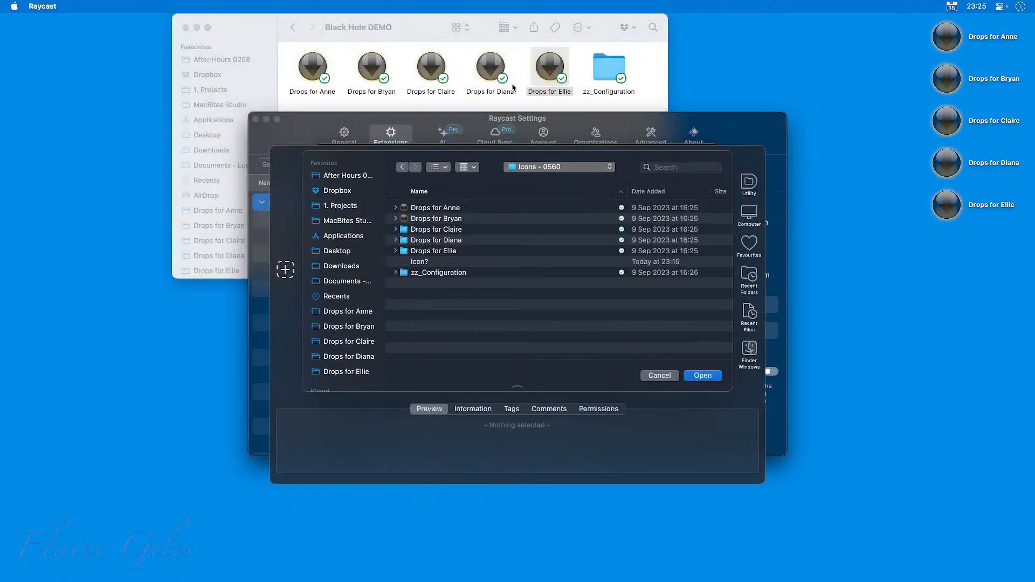
left_click(446, 254)
double_click(447, 254)
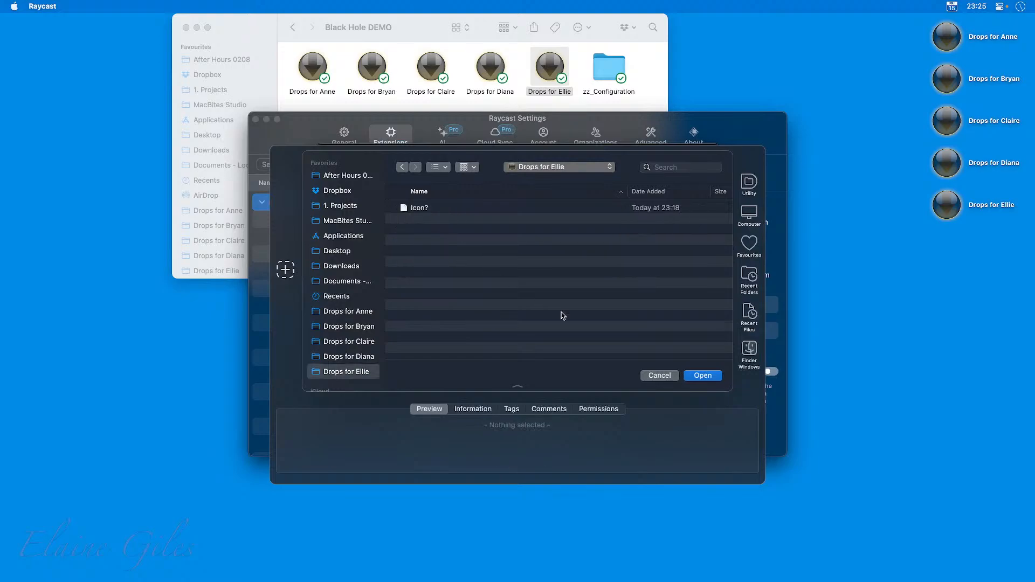
left_click(720, 379)
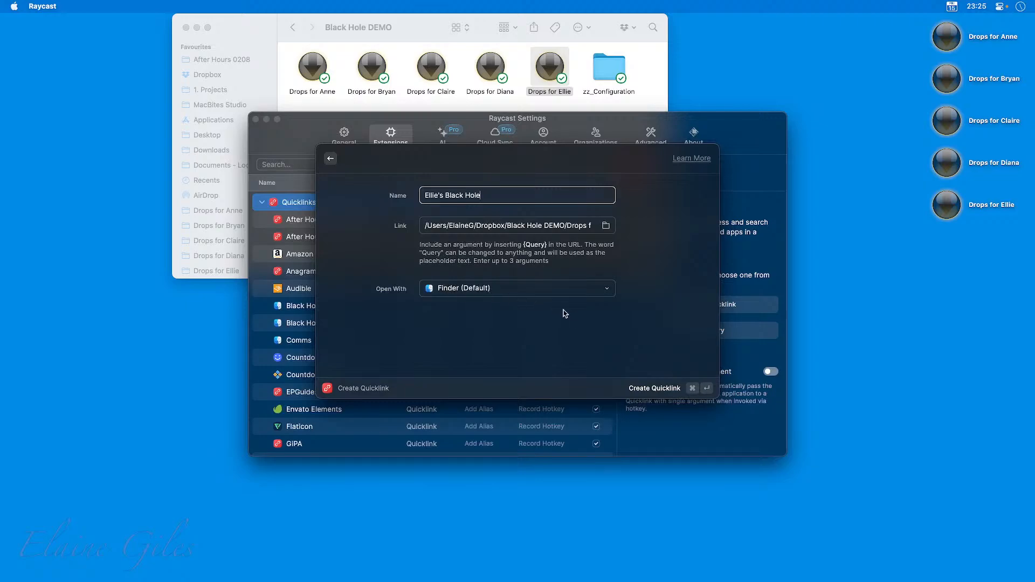
Keep Finder (Default) as the Open With app and create the quicklink
left_click(608, 290)
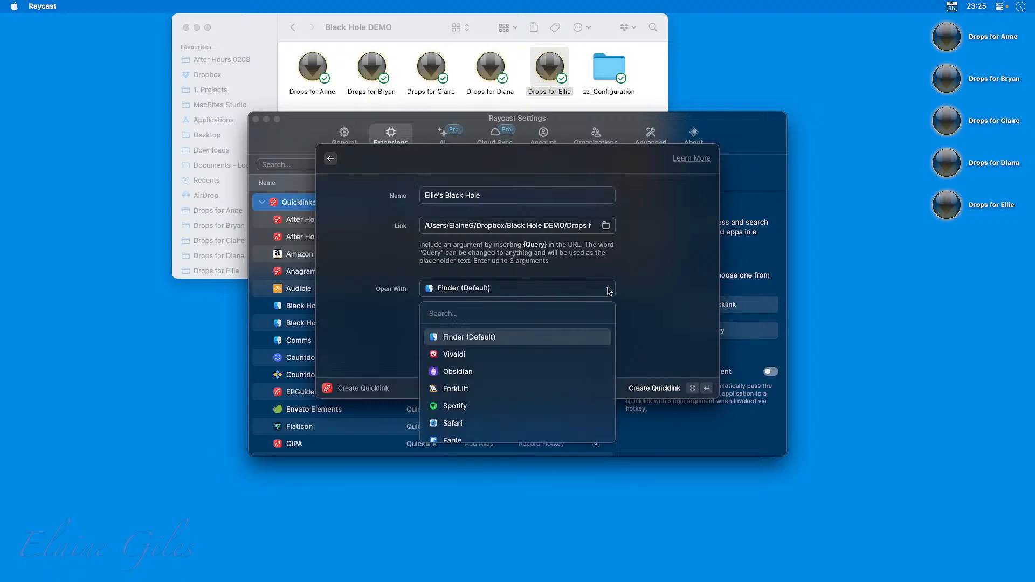
left_click(640, 292)
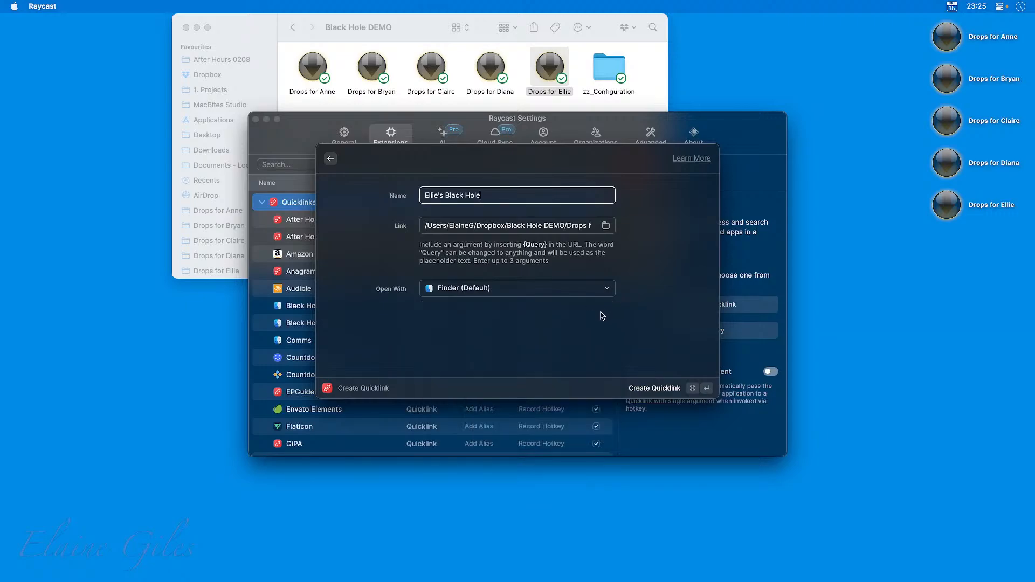
left_click(692, 388)
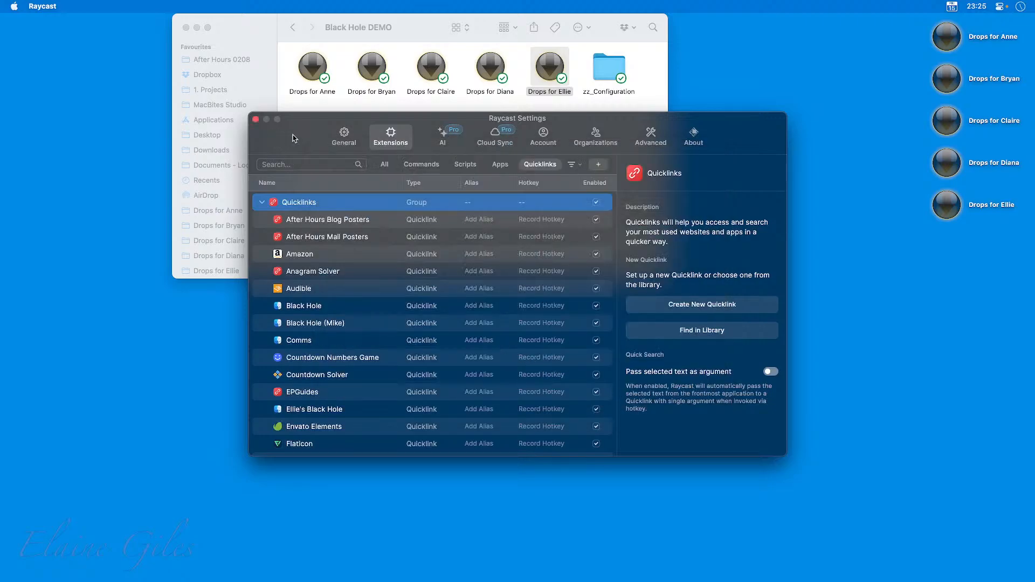
Run the Ellie's Black Hole quicklink by searching 'ellie', then close the Drops for Ellie window
key("alt+space")
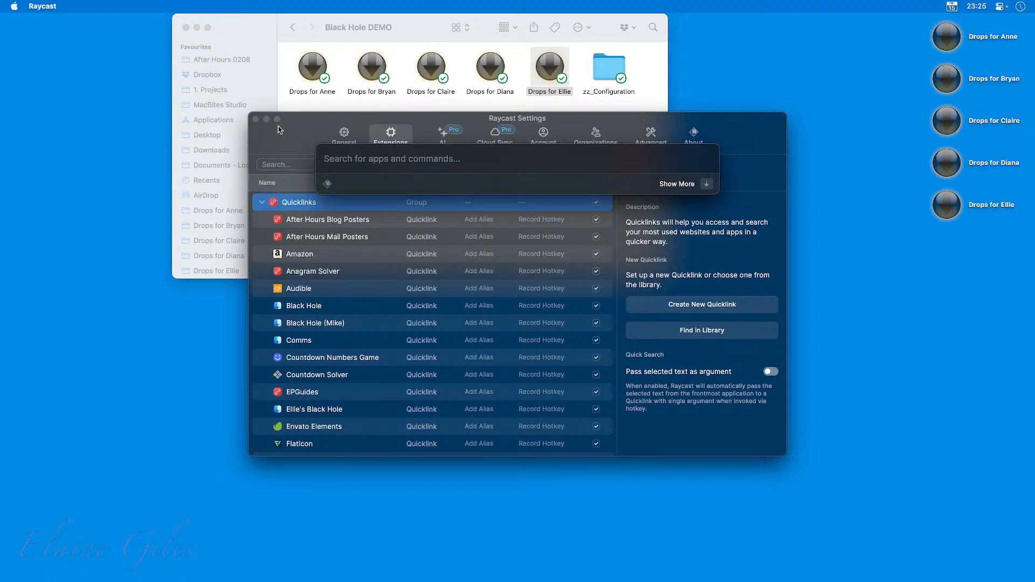
left_click(256, 119)
key("alt+space")
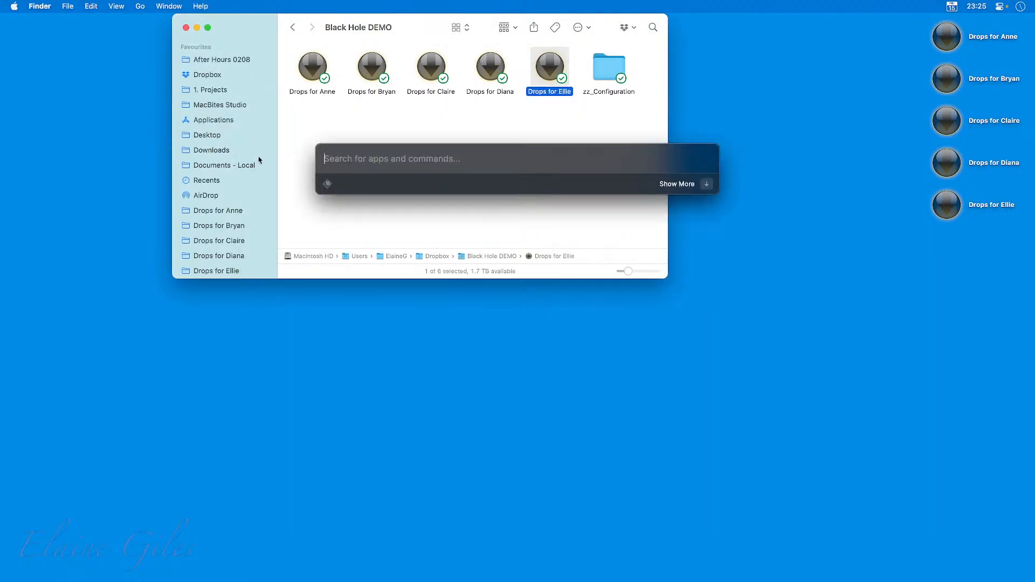
type("ellie")
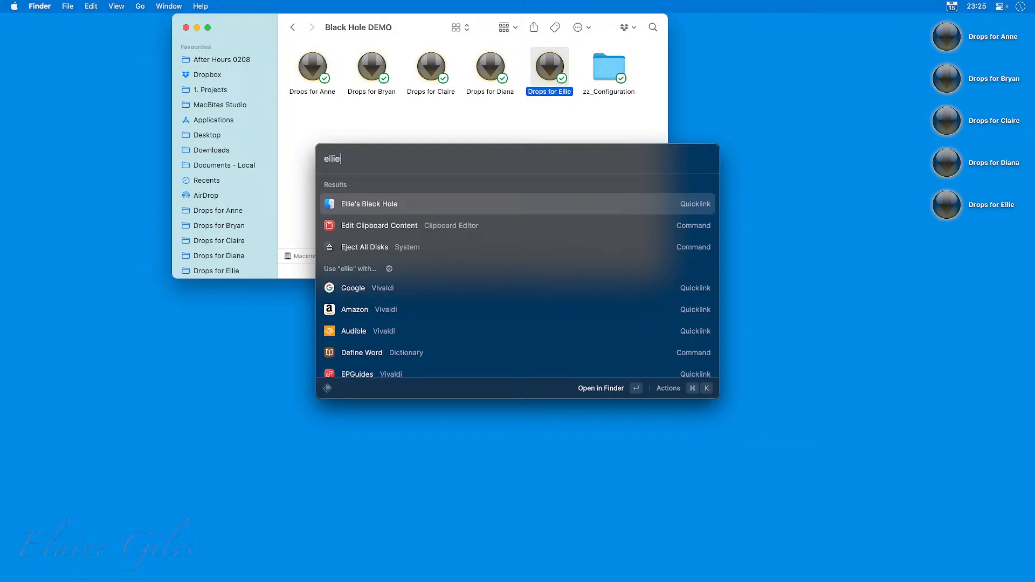
key("Return")
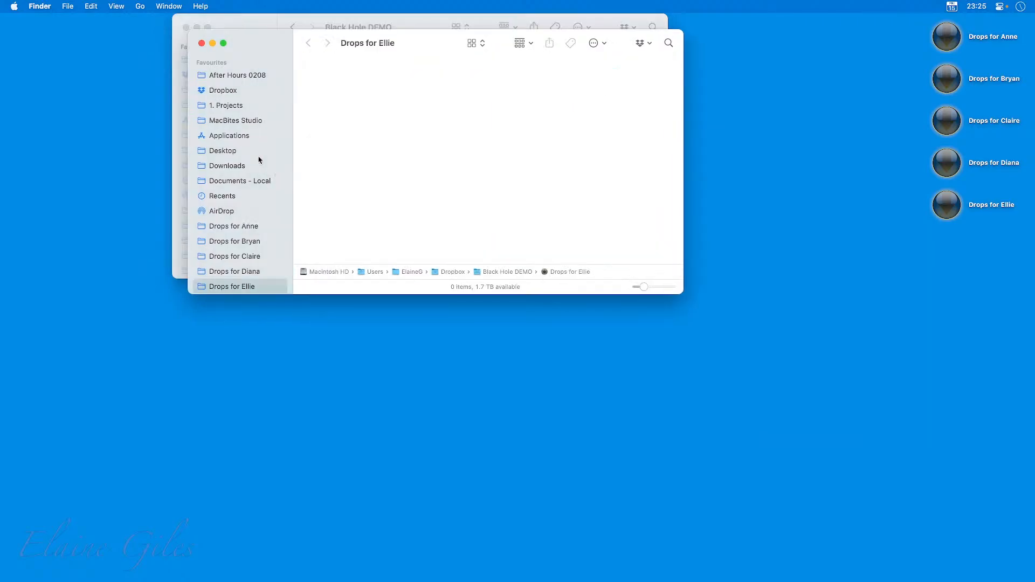
left_click(202, 47)
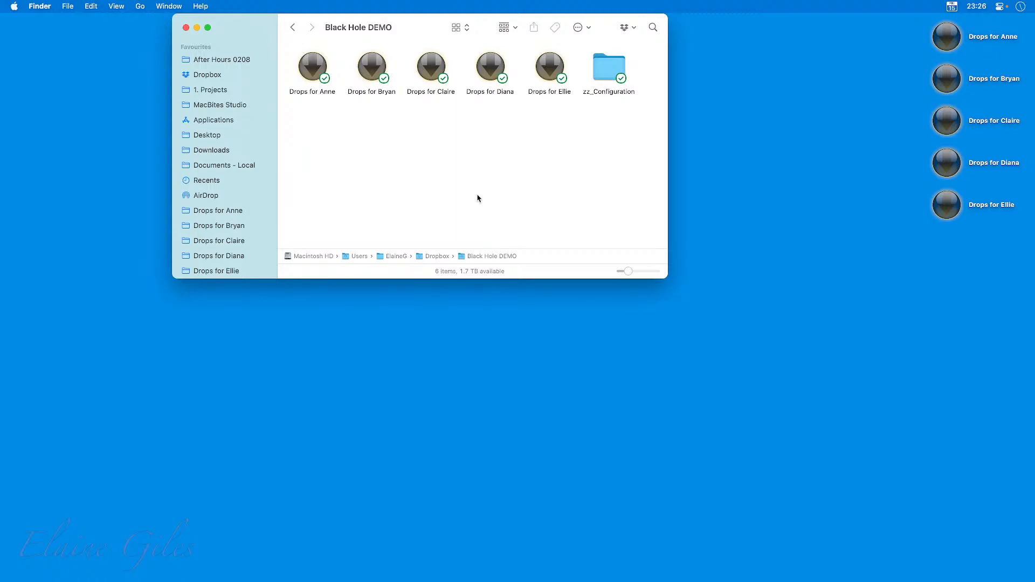
Search Alfred for 'bh' to list Black Hole and Black Hole in a Browser
key("alt+space")
type("bh")
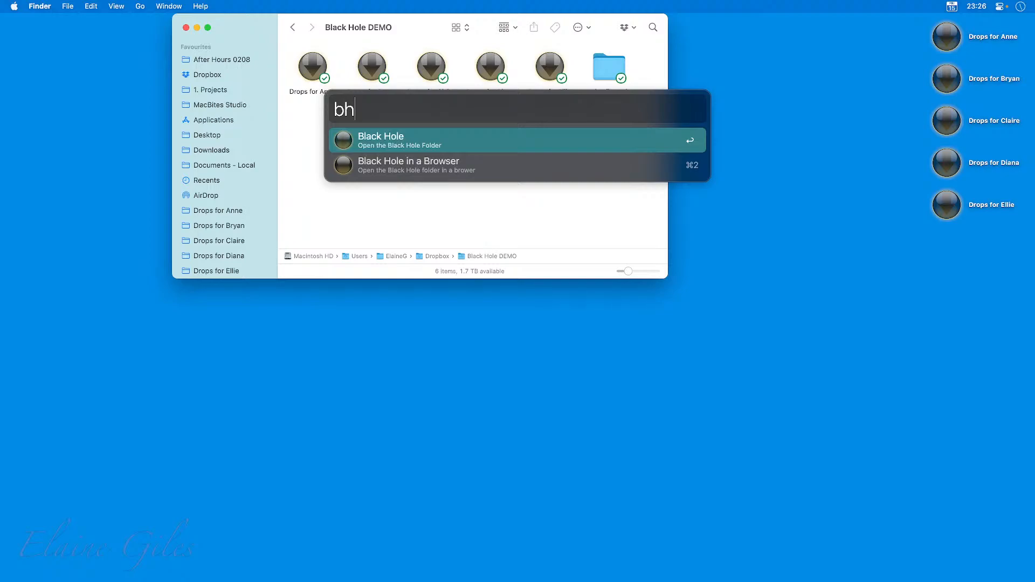
Review The Black Hole Icon.png upload through ICO Convert's crop, style, format and convert sections
left_click(515, 219)
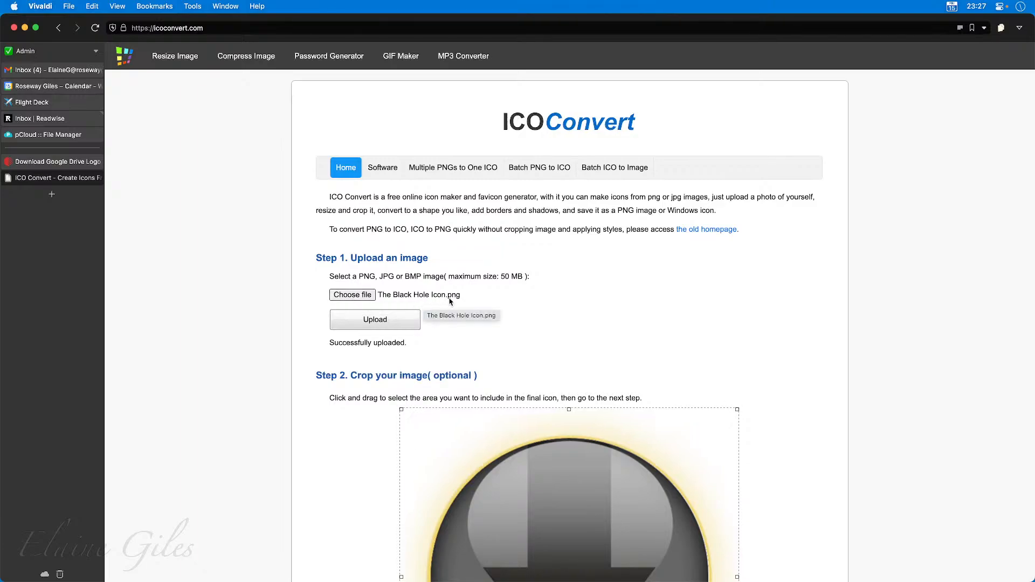
scroll(844, 471, "down", 2)
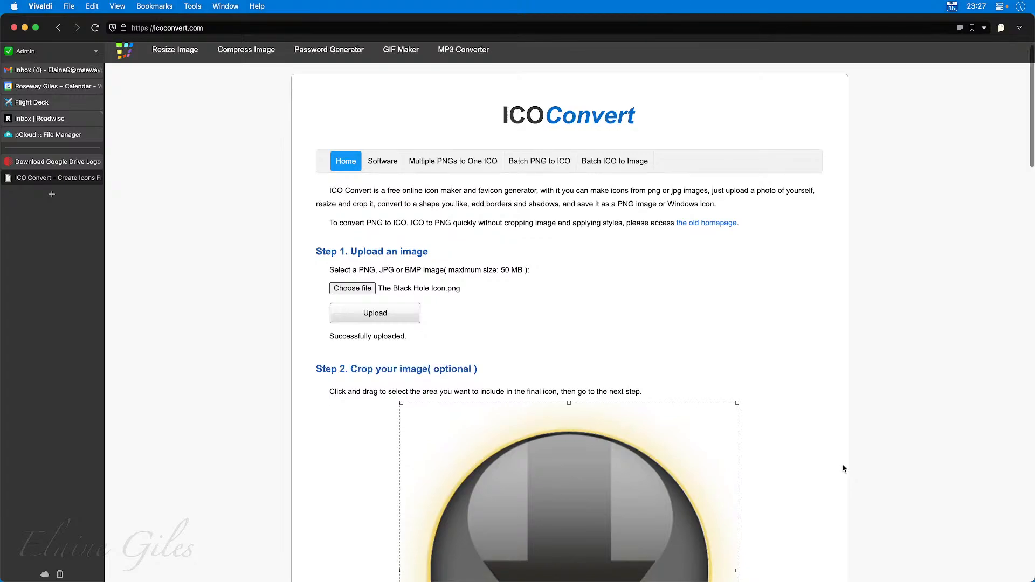
scroll(842, 467, "down", 5)
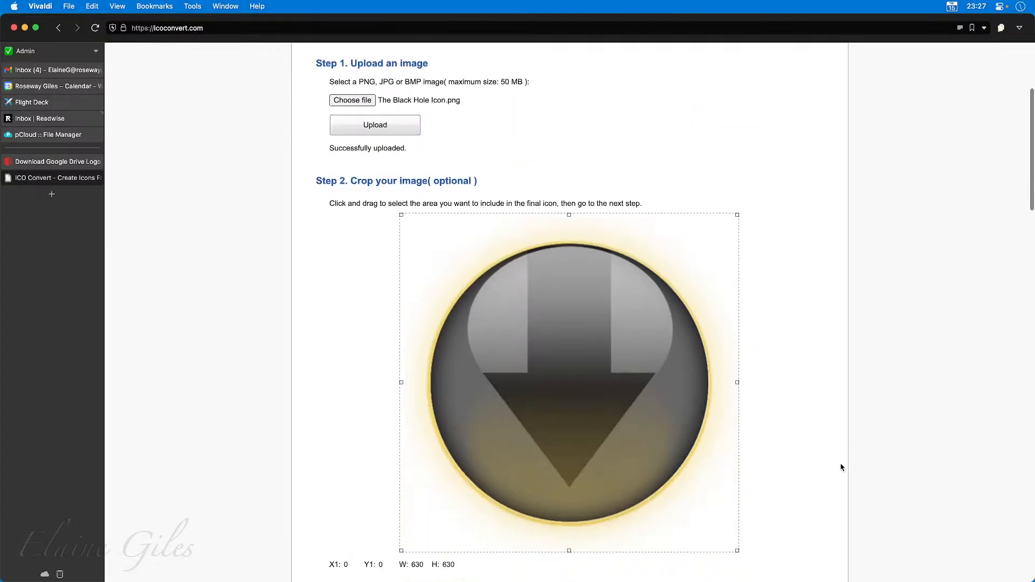
scroll(782, 423, "down", 7)
scroll(781, 423, "down", 10)
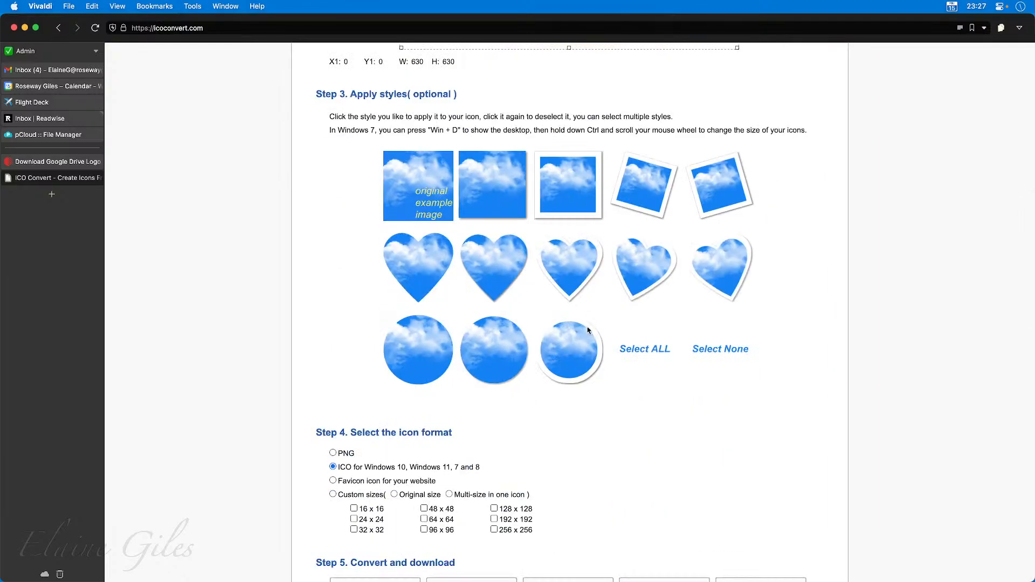
scroll(358, 457, "down", 5)
scroll(358, 457, "up", 1)
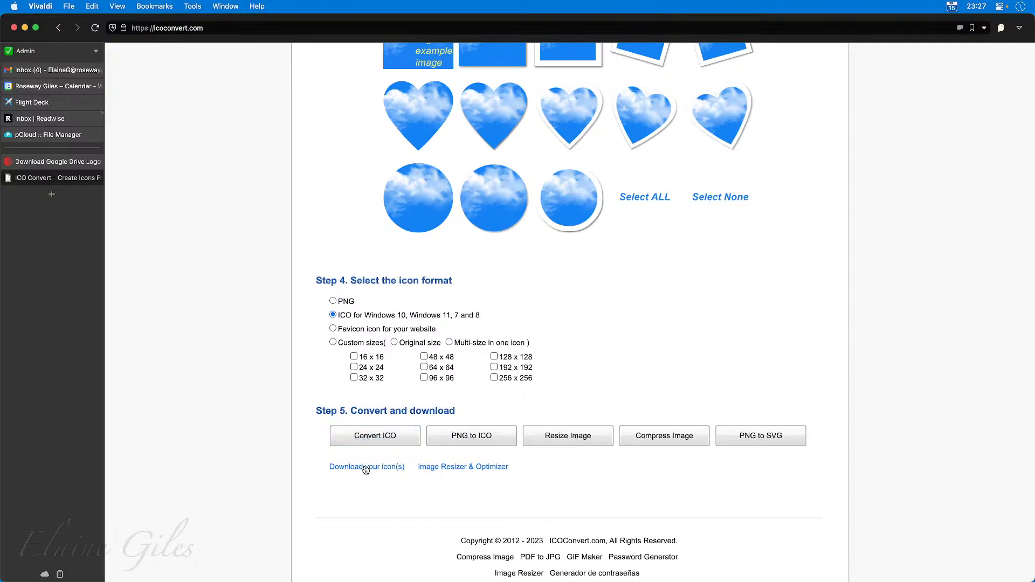
scroll(273, 412, "up", 15)
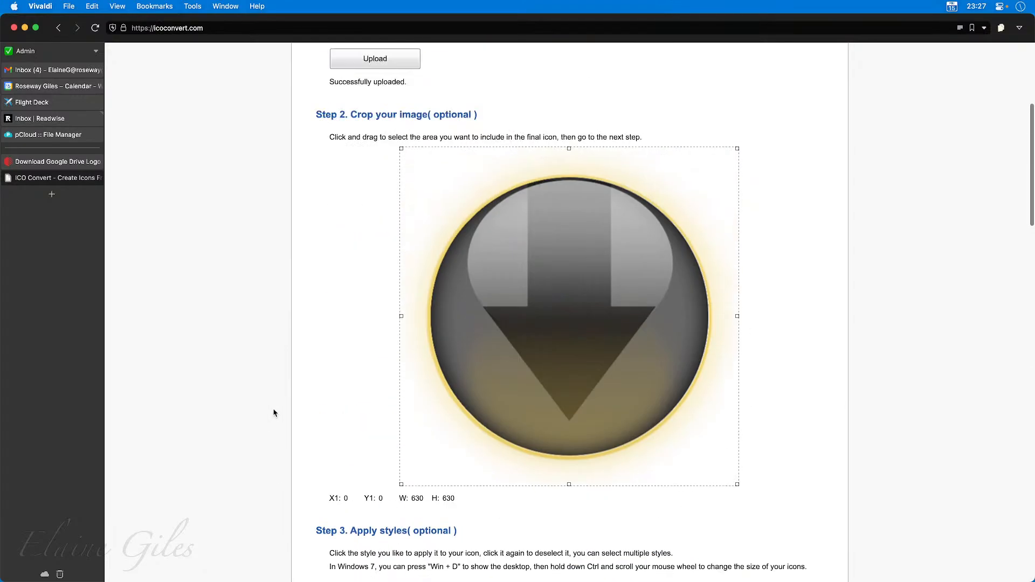
scroll(323, 402, "up", 5)
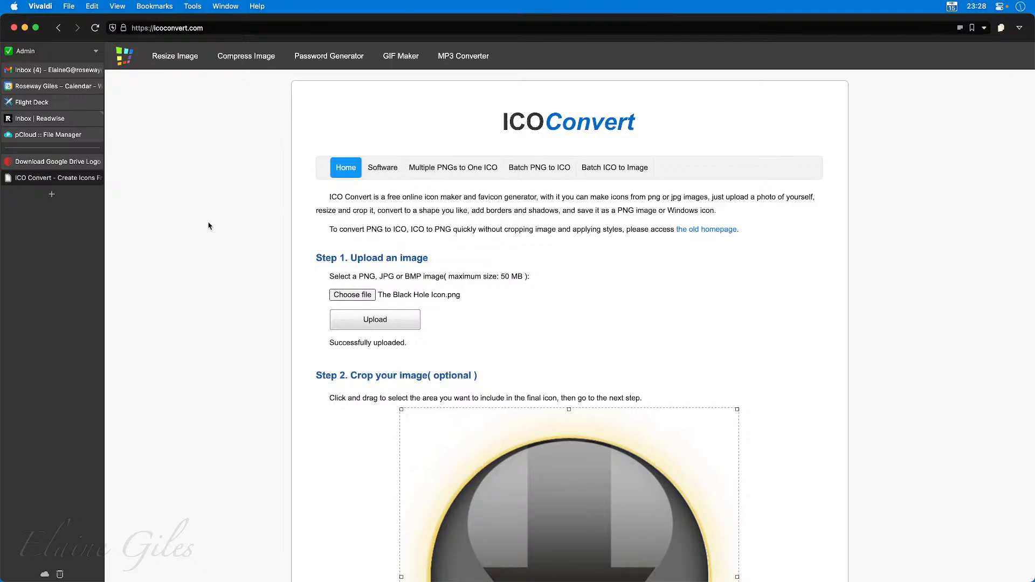
Launch Remote Desktop from Raycast with 'rem' to bring up the Windows 10 VM
key("alt+space")
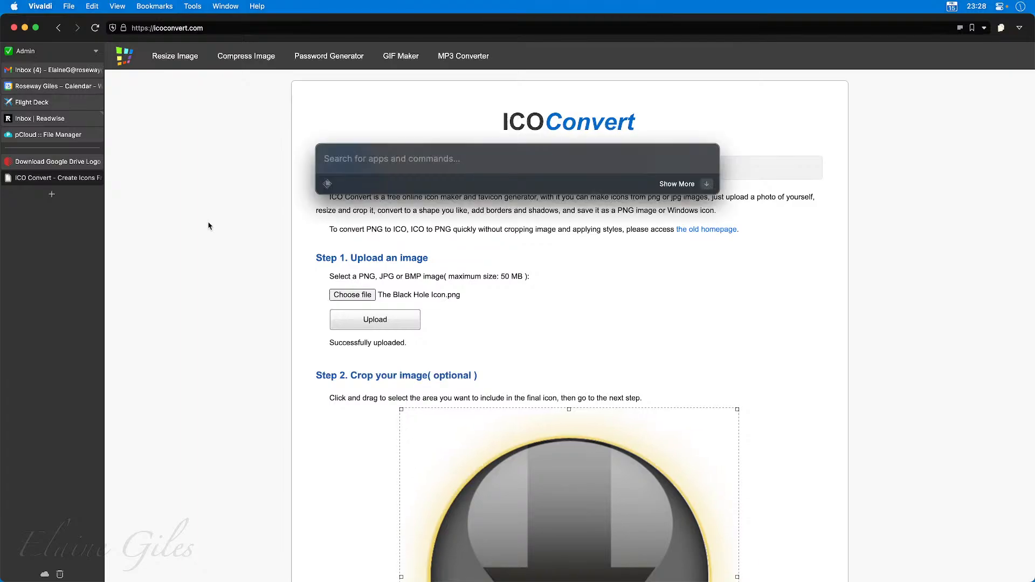
type("rem")
key("Return")
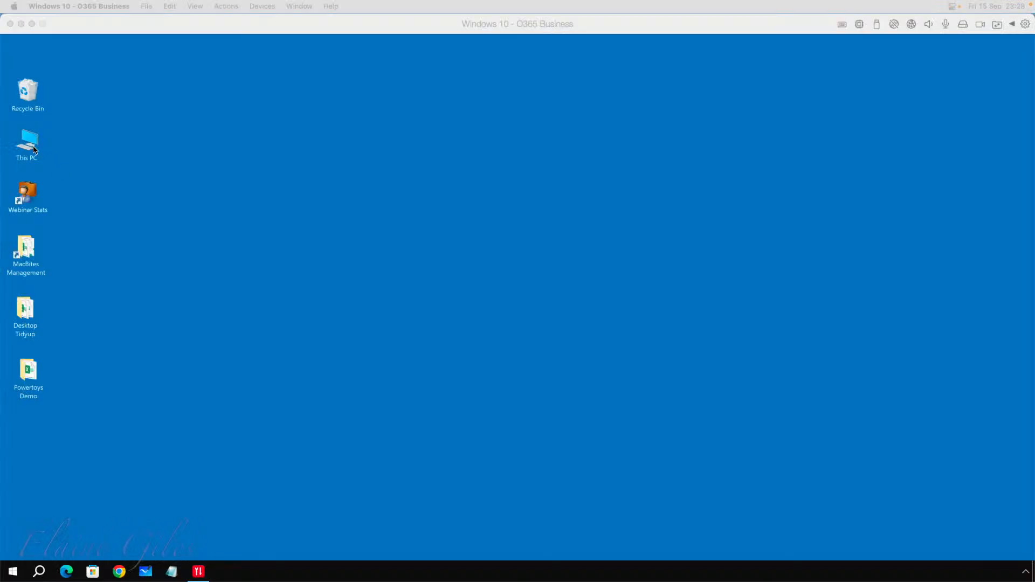
Navigate from This PC into Dropbox's Black Hole DEMO folder
double_click(28, 148)
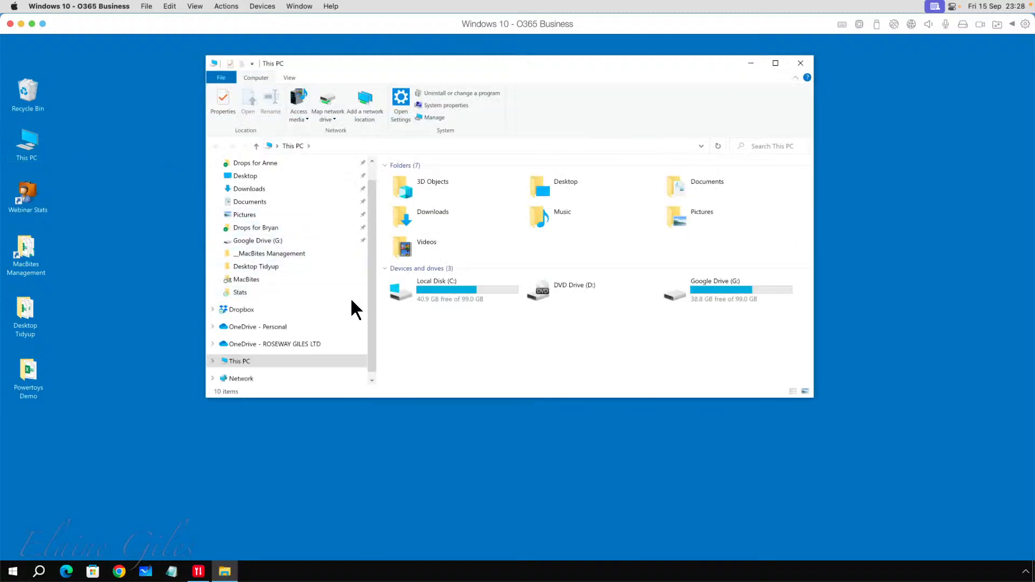
scroll(360, 260, "down", 1)
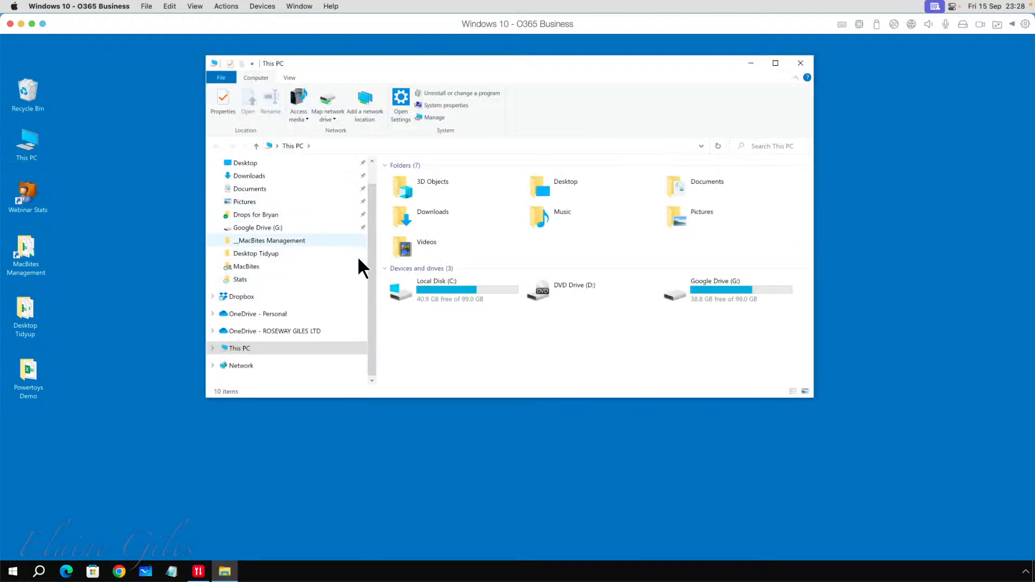
scroll(358, 260, "up", 3)
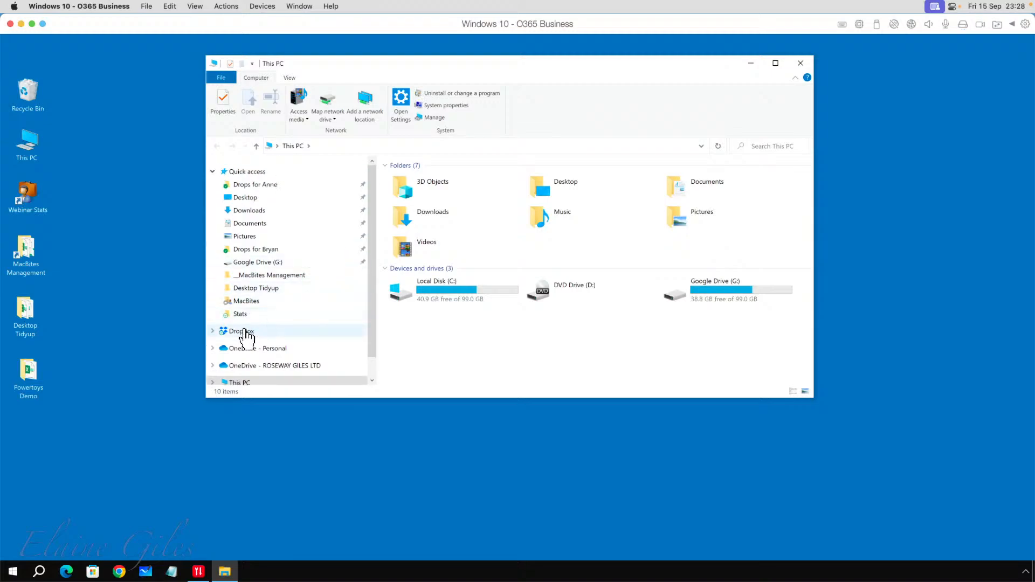
left_click(243, 331)
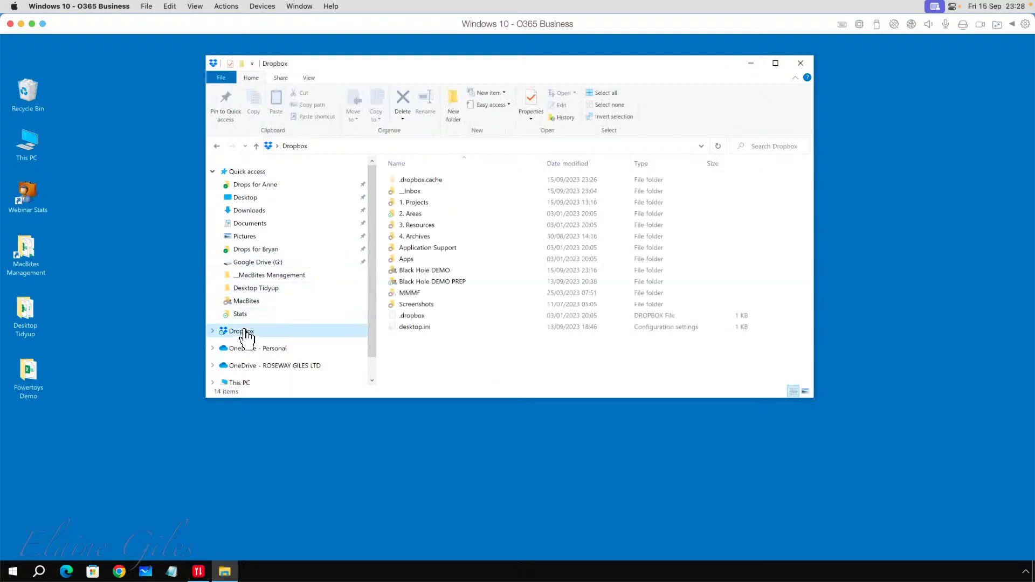
left_click(424, 272)
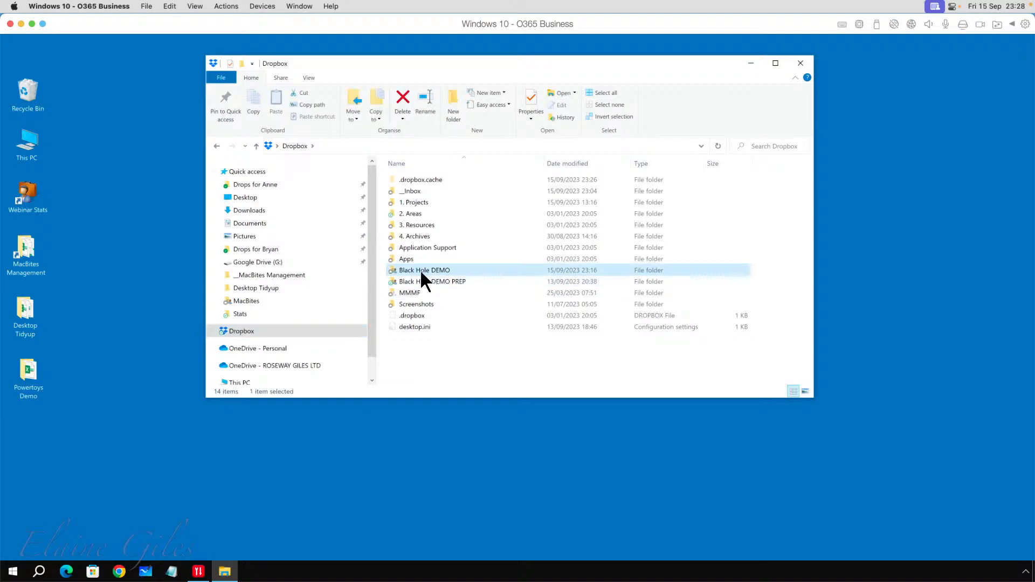
double_click(421, 272)
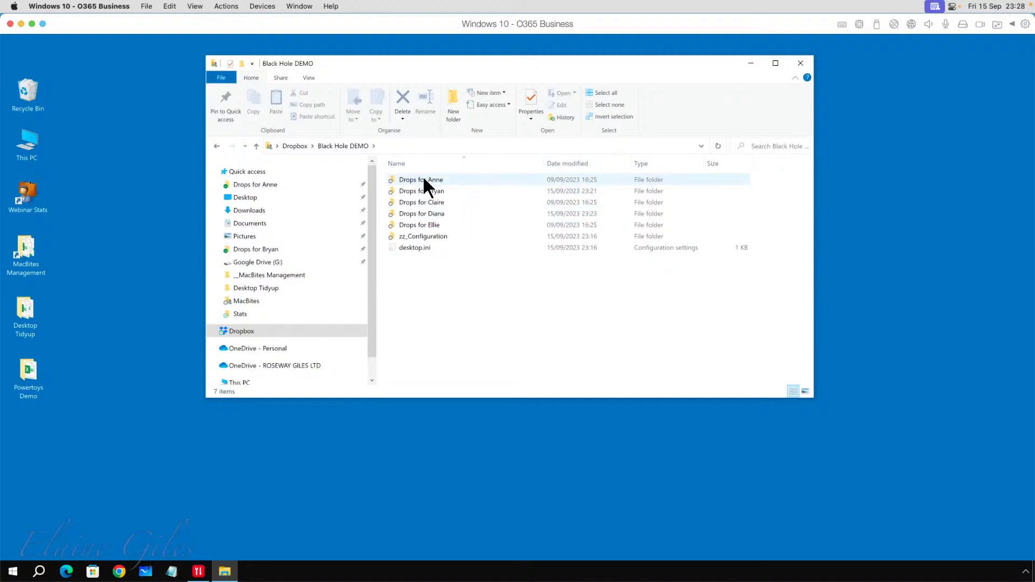
Create a shortcut to the Drops for Anne folder
mouse_move(424, 182)
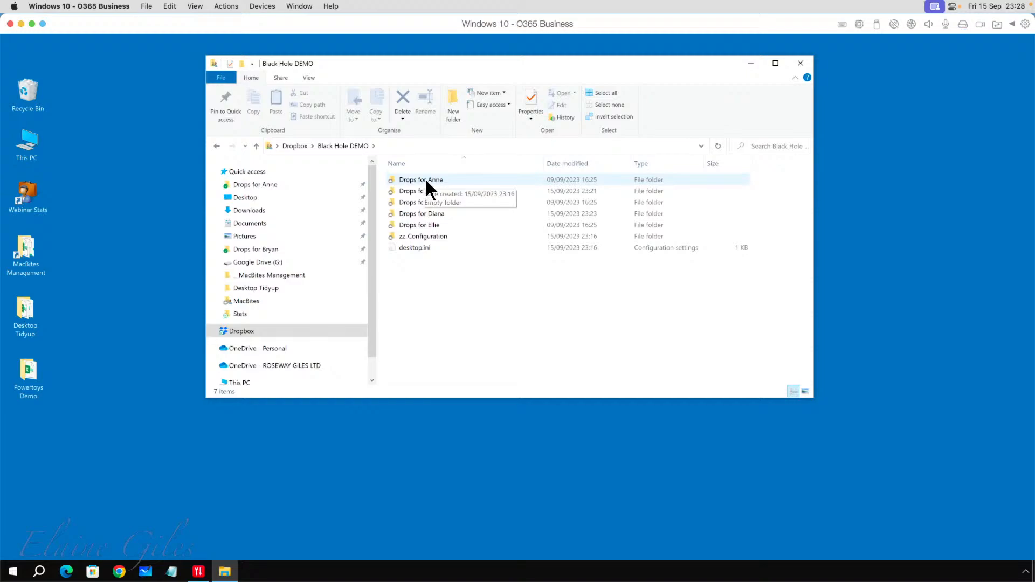
right_click(426, 182)
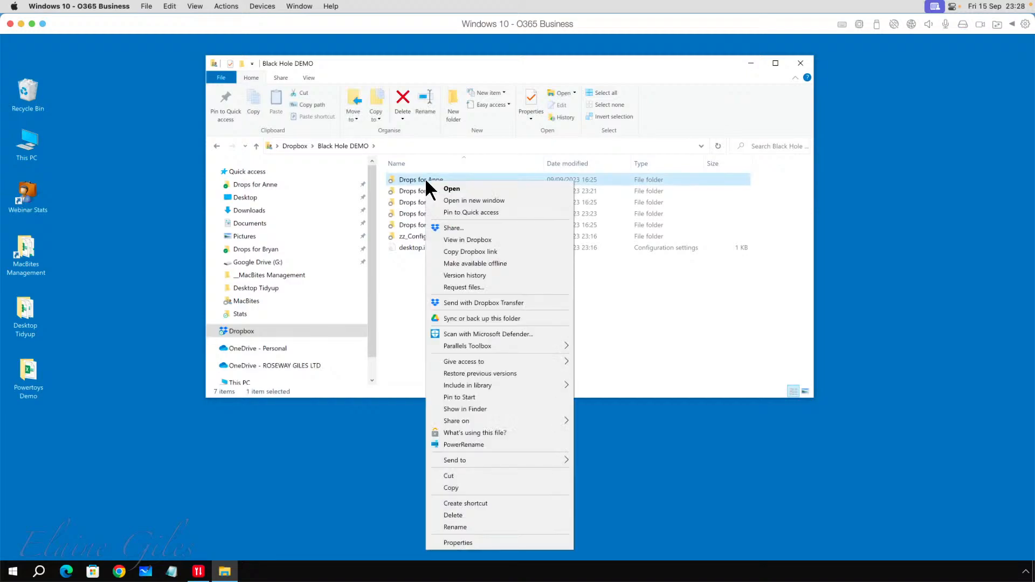
left_click(471, 503)
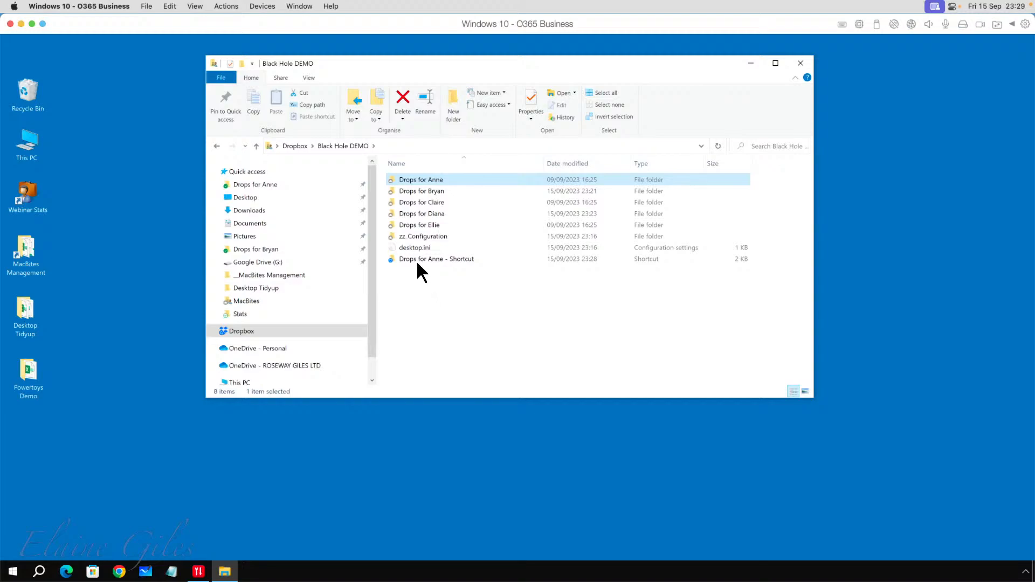
left_click(414, 262)
Move the Drops for Anne shortcut onto the desktop and rename it Anne
left_click_drag(409, 259, 939, 112)
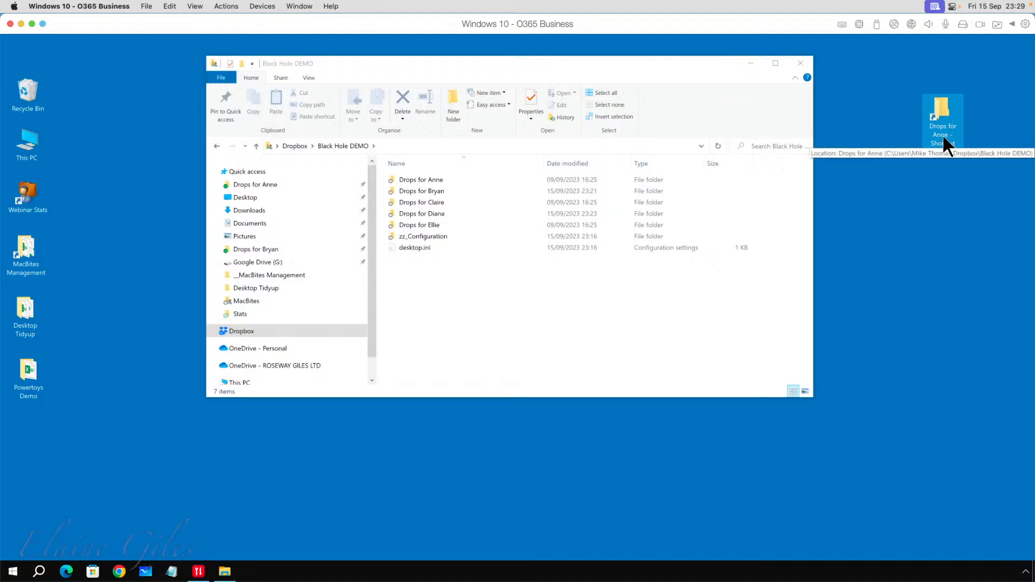
right_click(944, 139)
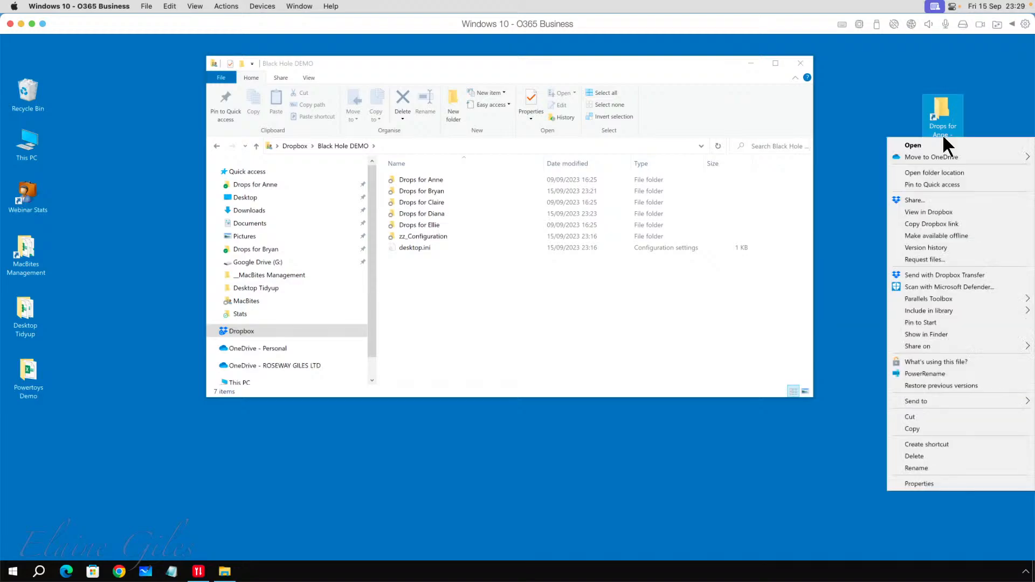
left_click(923, 473)
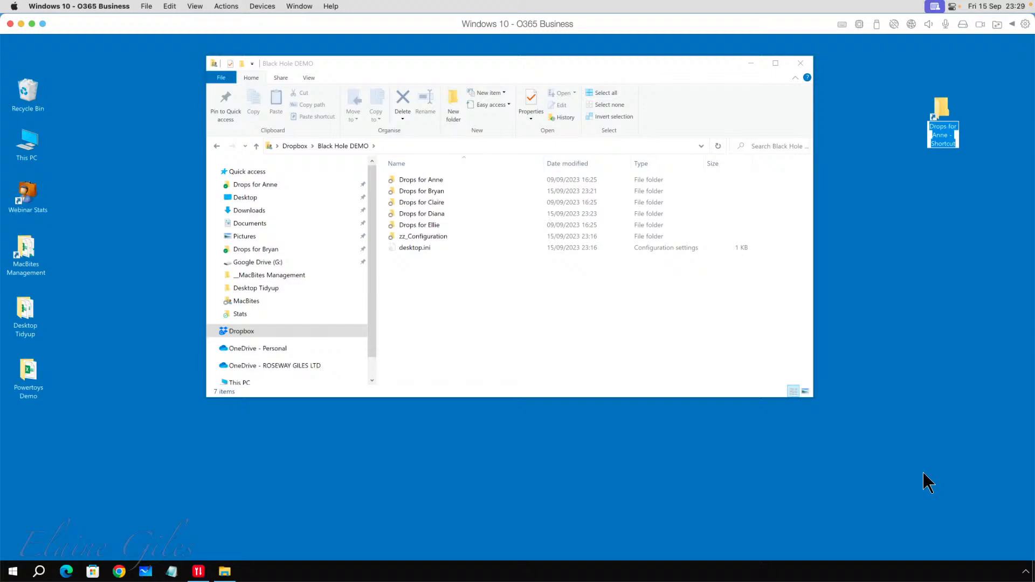
type("Anne")
key("Return")
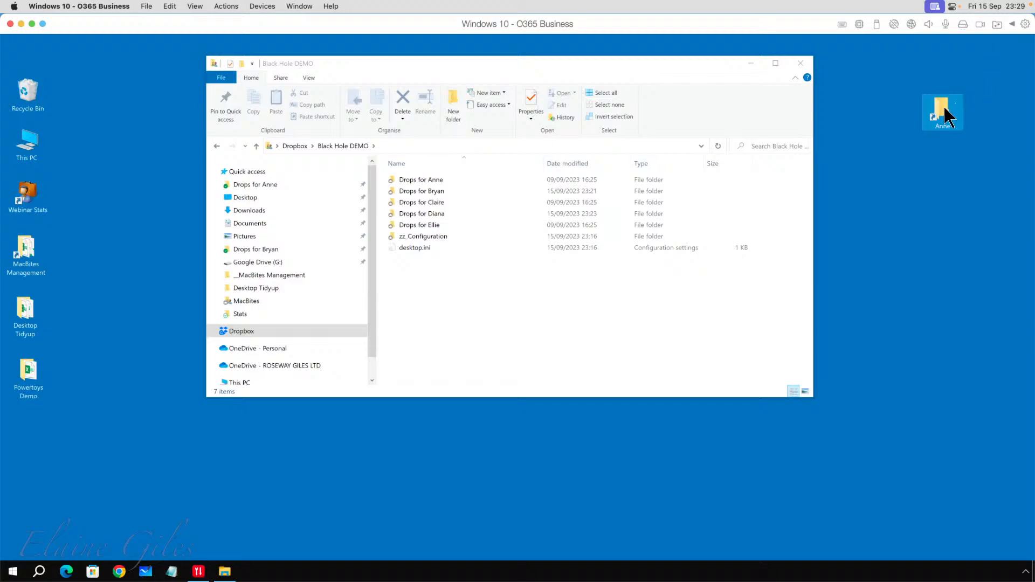
From the Anne shortcut's Properties, open Change Icon and browse for an icon file
mouse_move(939, 108)
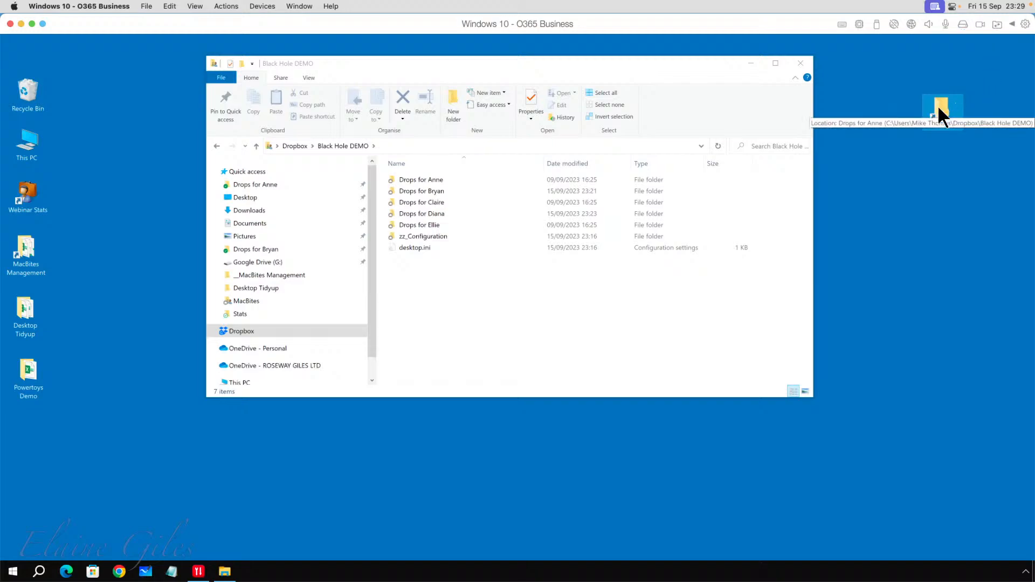
right_click(938, 105)
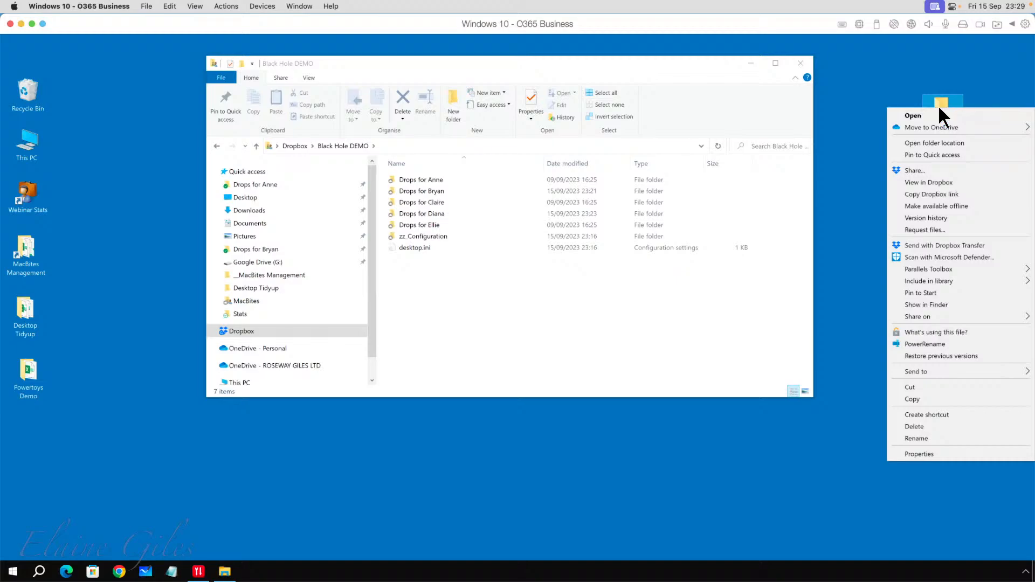
left_click(926, 454)
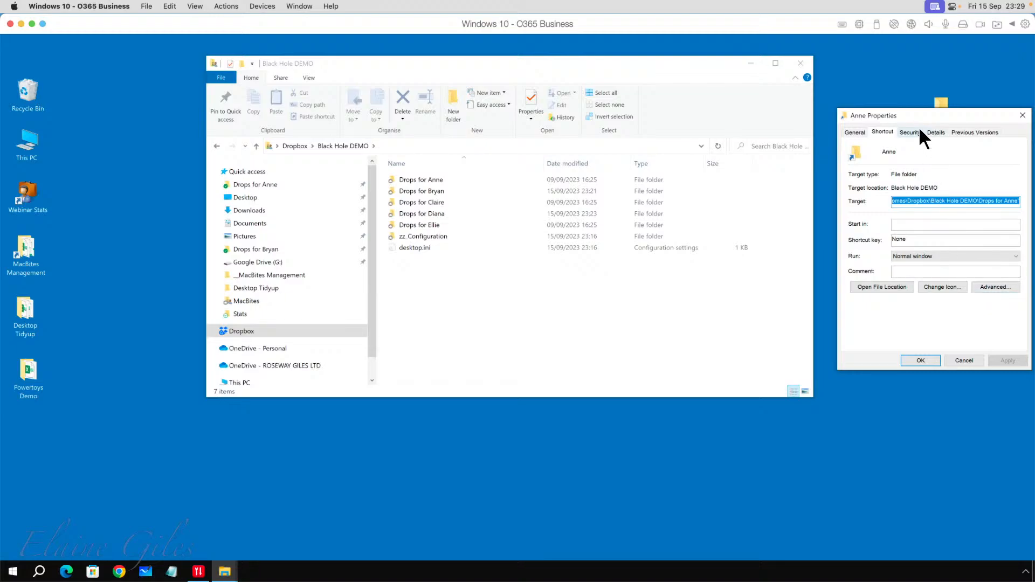
left_click_drag(914, 115, 894, 118)
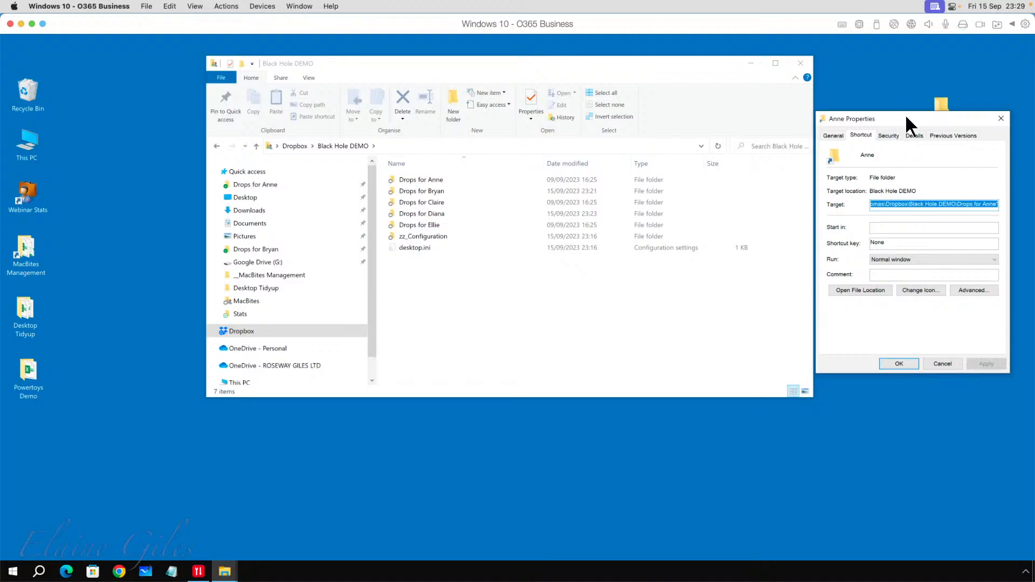
left_click(914, 285)
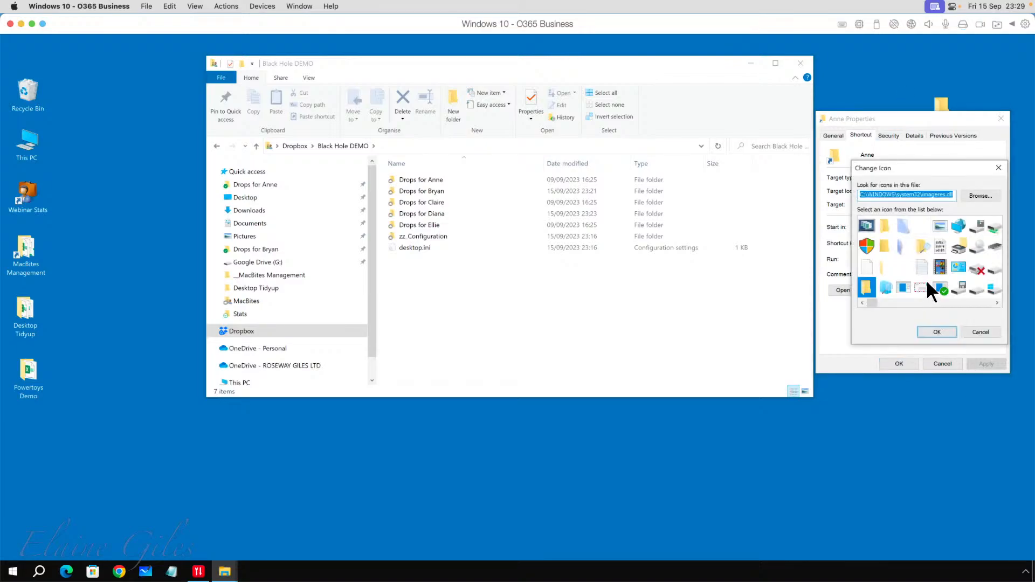
left_click(979, 196)
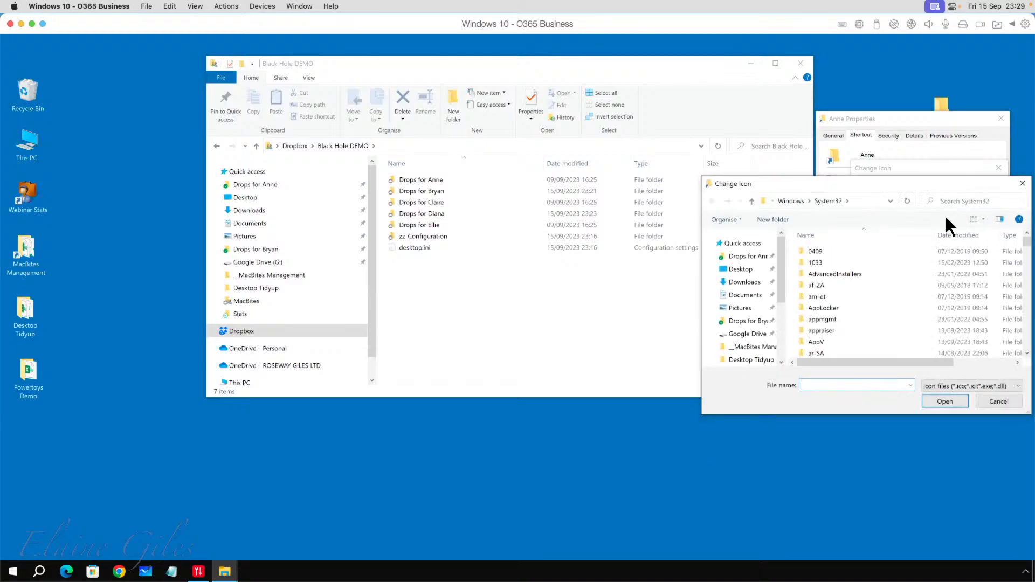
left_click(943, 386)
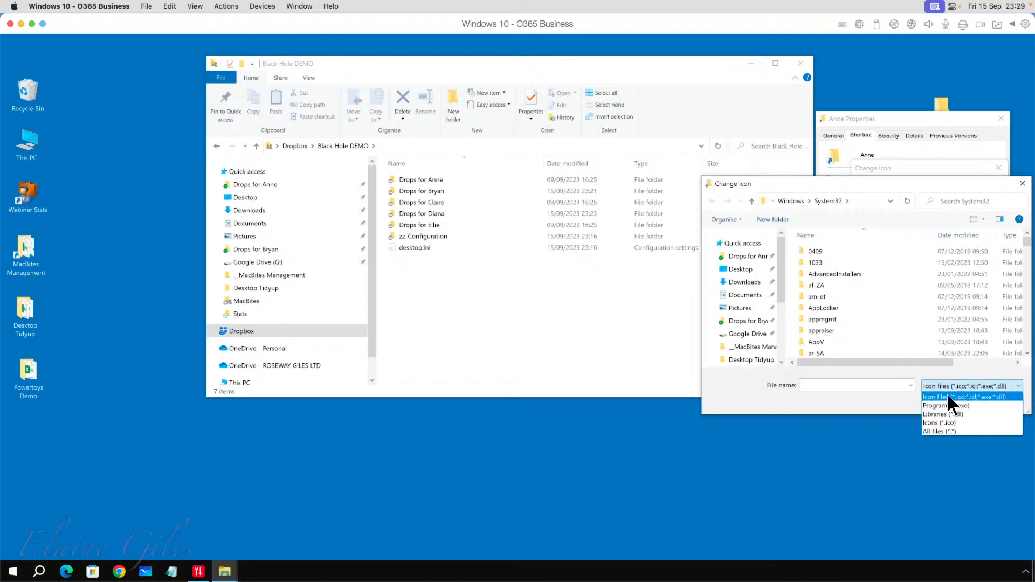
left_click(943, 383)
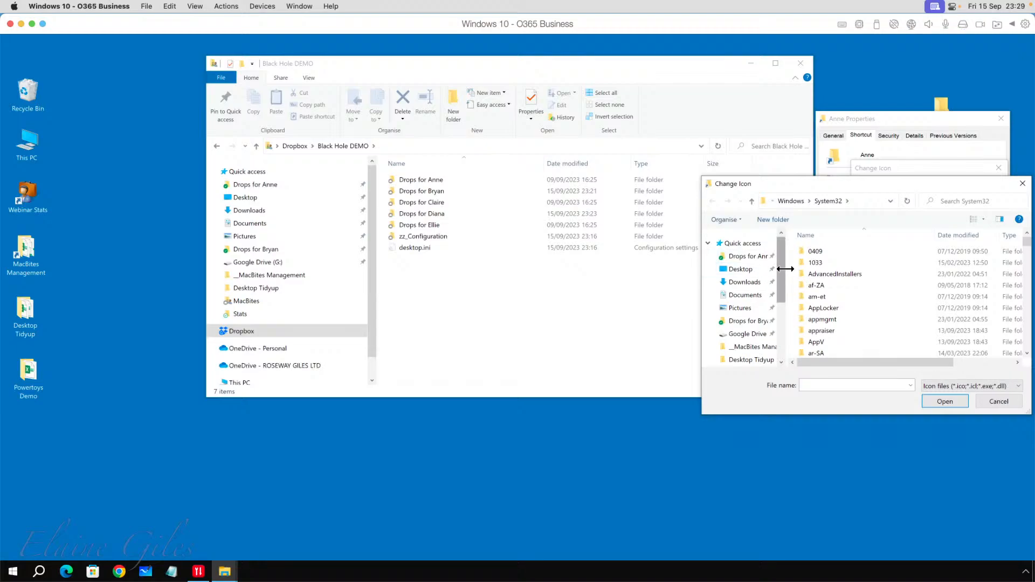
Pick the_black_hole_icon.ico from Dropbox > Black Hole DEMO > zz_Configuration and apply it
left_click_drag(781, 270, 776, 315)
left_click(739, 304)
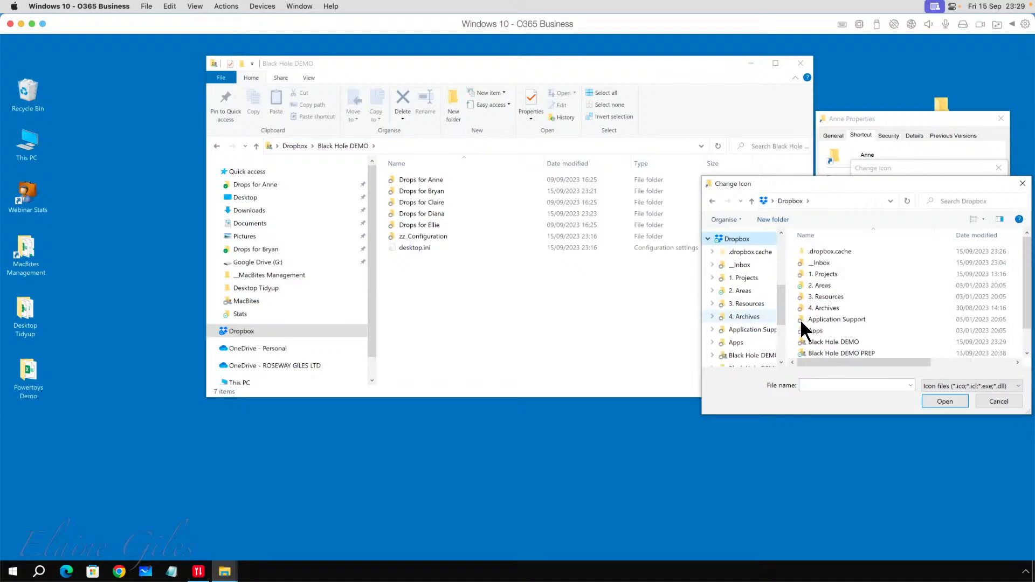
scroll(874, 318, "down", 1)
double_click(844, 318)
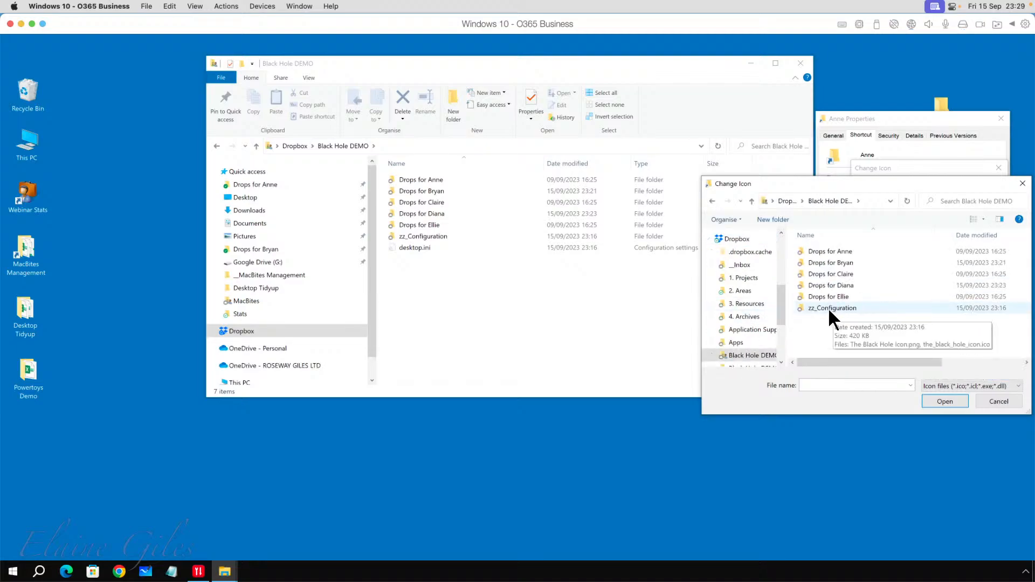
double_click(830, 308)
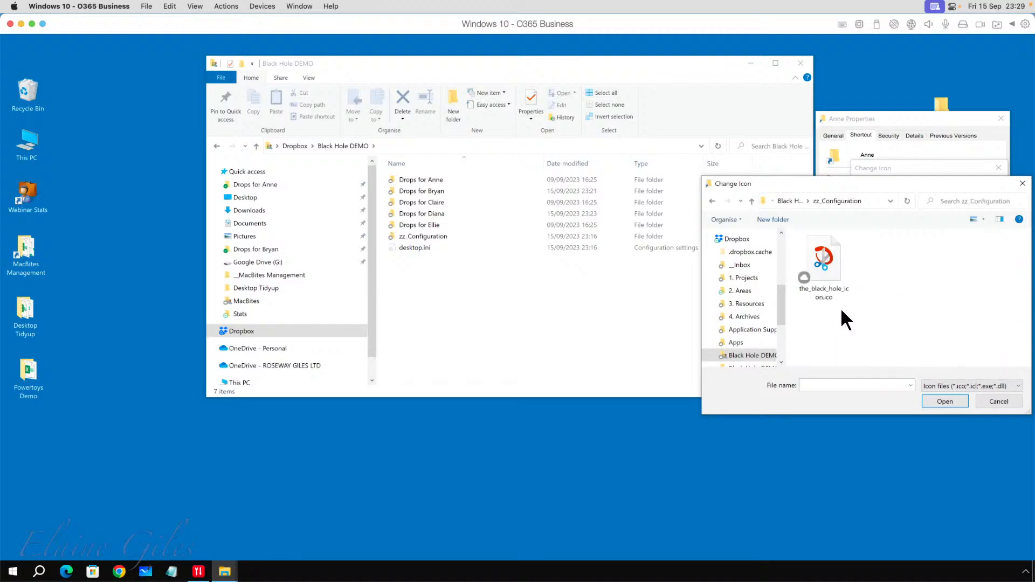
left_click(823, 263)
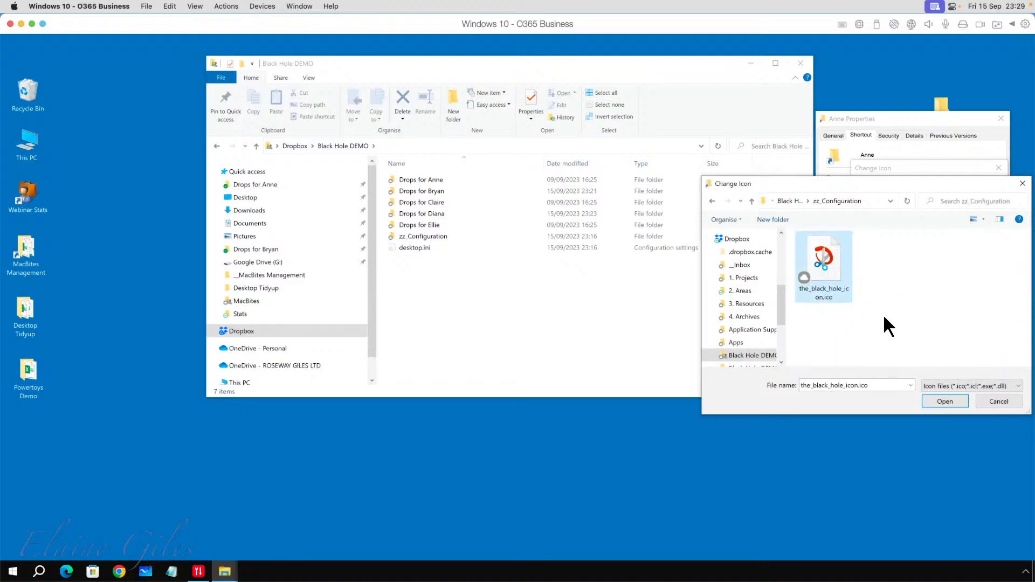
left_click(943, 402)
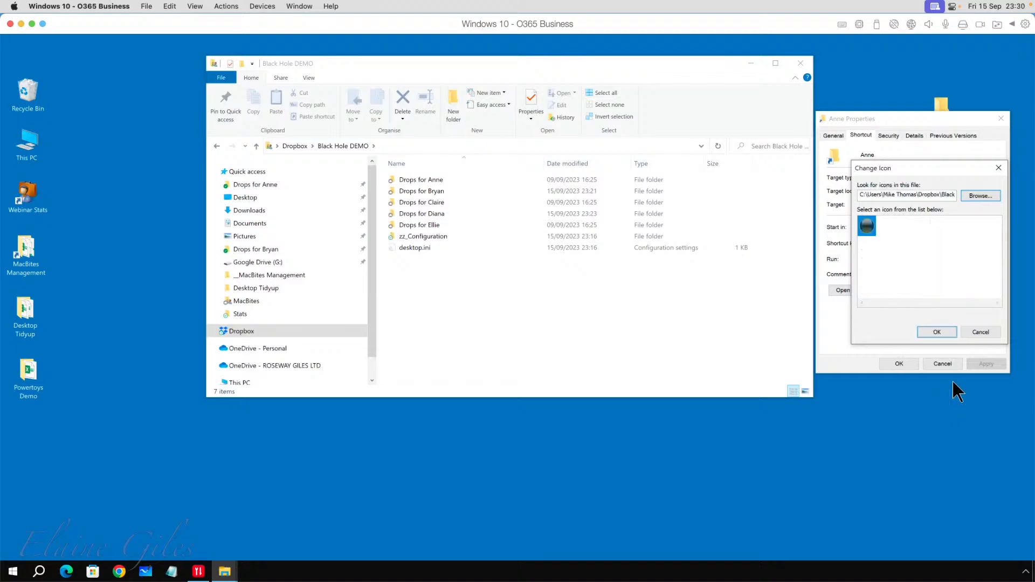
left_click(933, 332)
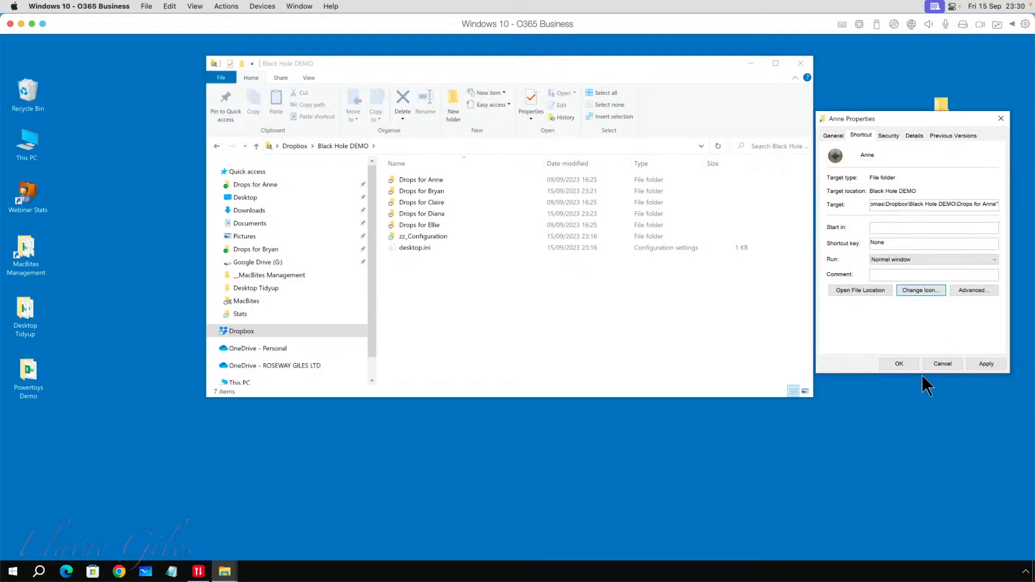
left_click(898, 364)
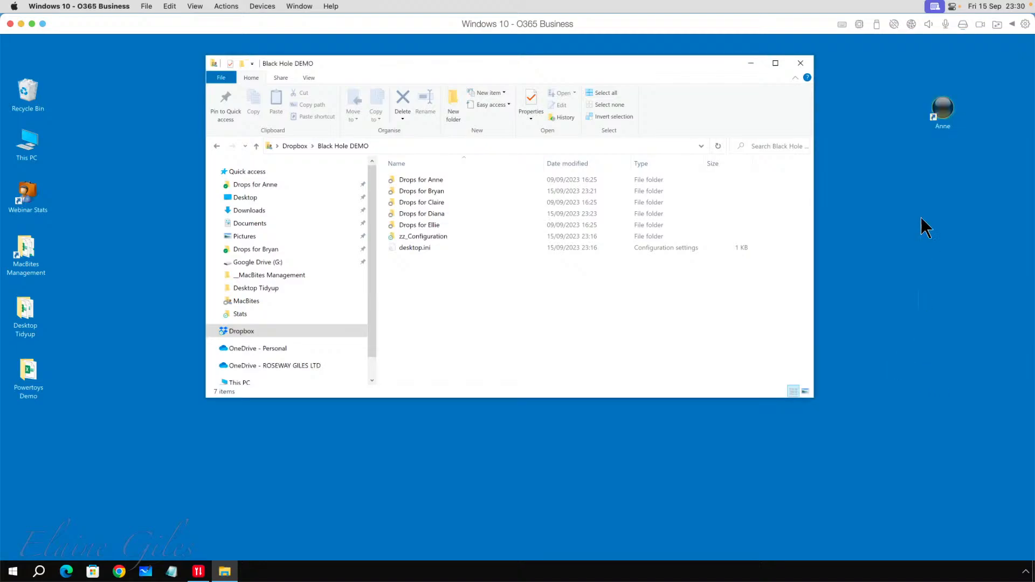
left_click(941, 110)
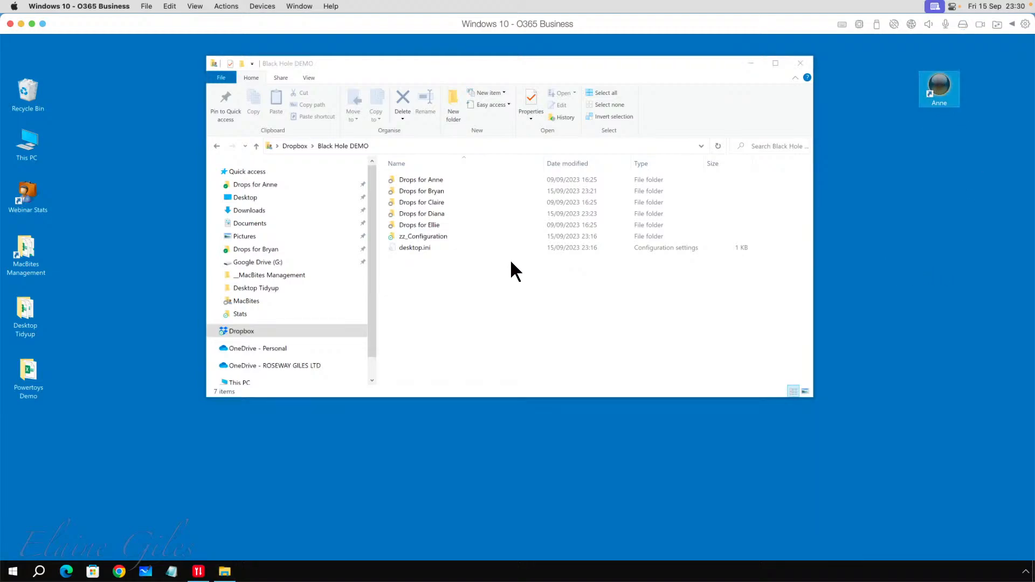
Create a shortcut to Drops for Bryan and drag it onto the desktop
right_click(427, 191)
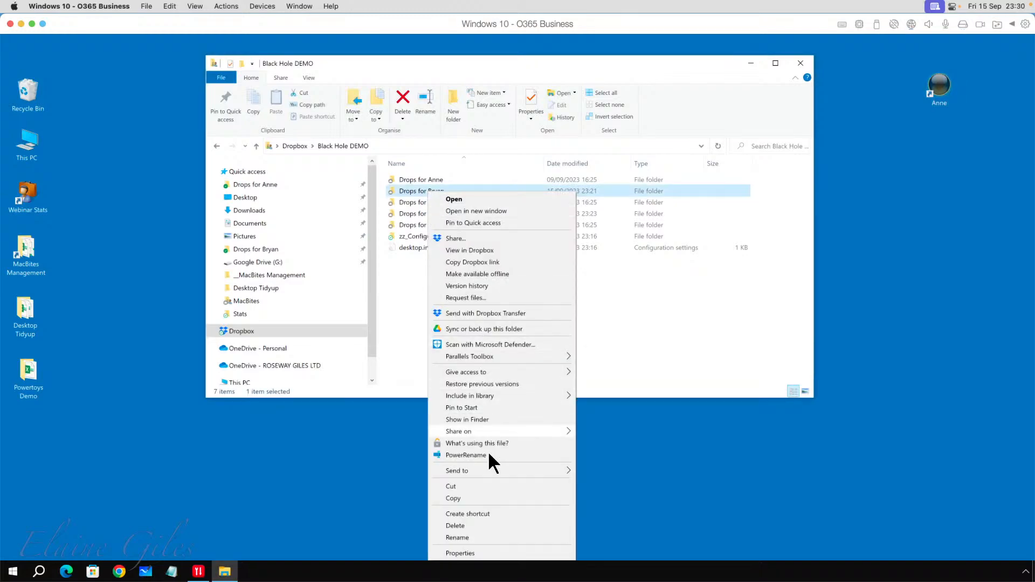
left_click(472, 513)
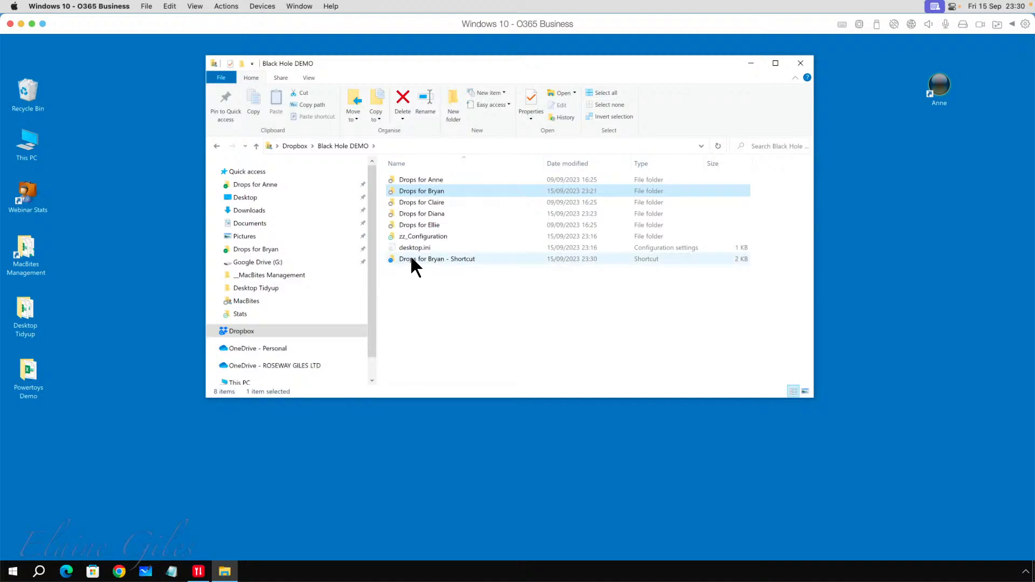
left_click_drag(412, 258, 934, 137)
Rename the new desktop shortcut to Slacker Bryan
right_click(934, 137)
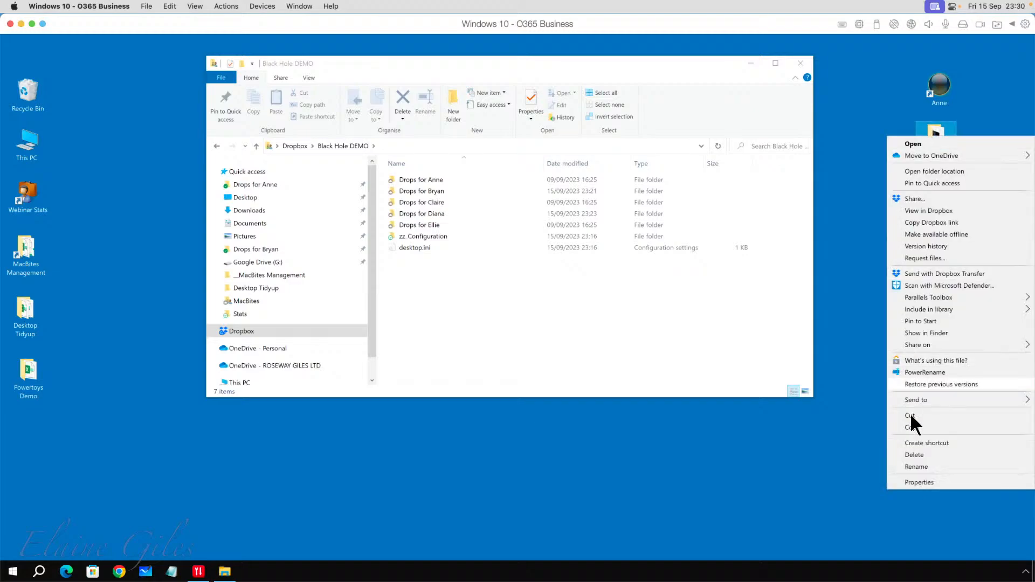
left_click(914, 466)
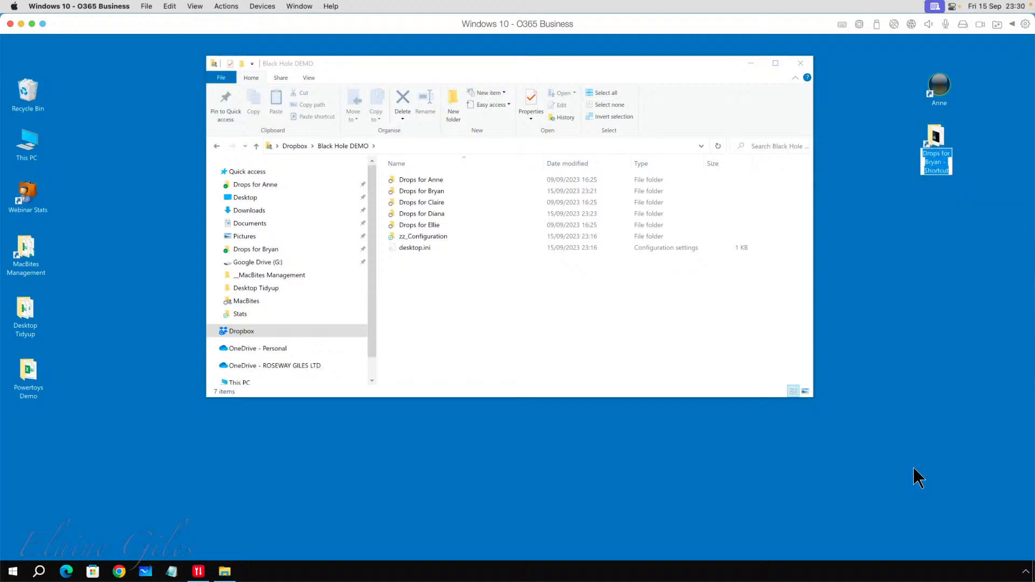
type("Slack")
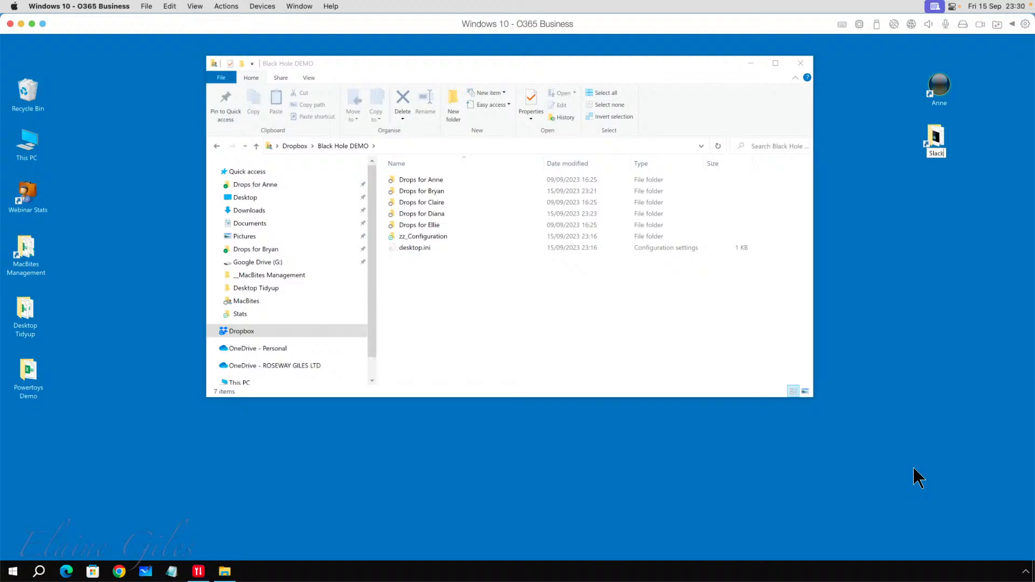
type("er Bryan")
key("Return")
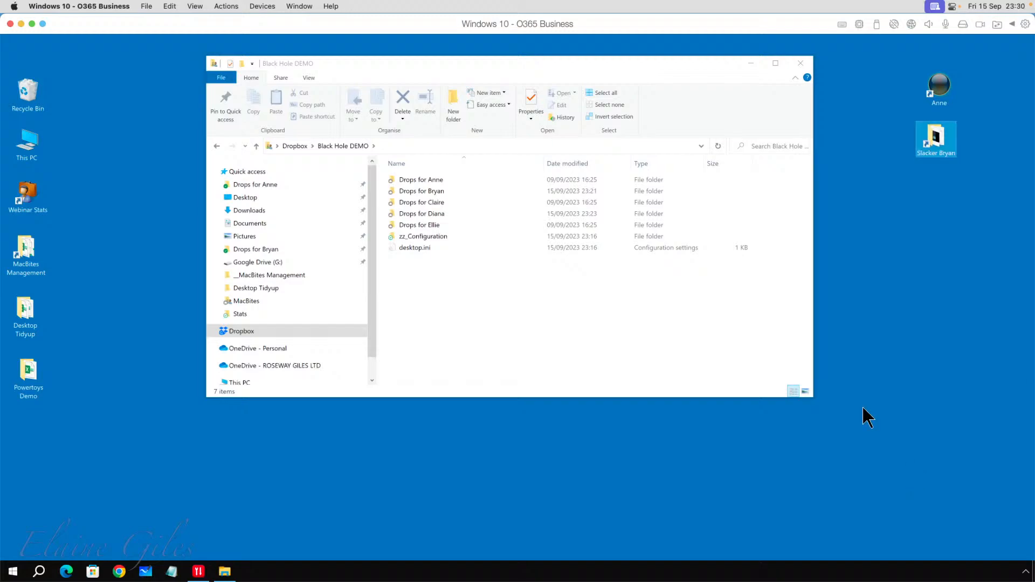
Set Slacker Bryan's icon to the_black_hole_icon.ico from Black Hole DEMO > zz_Configuration and confirm
right_click(933, 141)
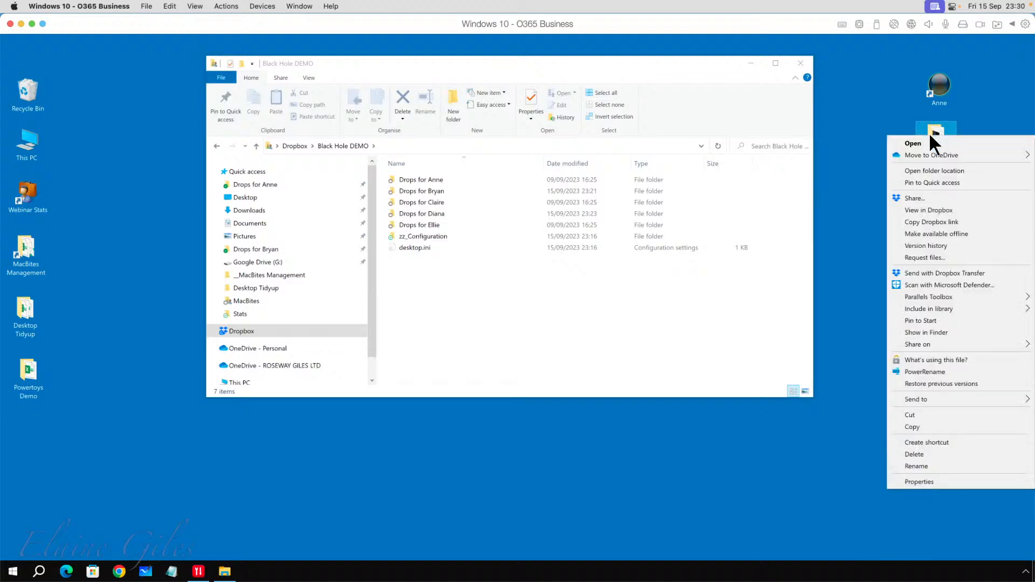
left_click(925, 480)
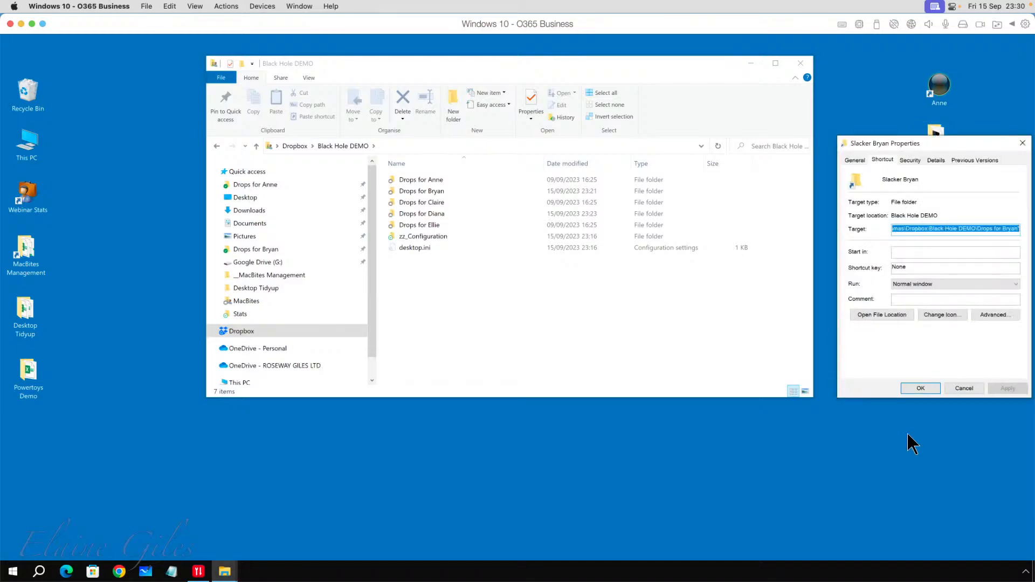
left_click(942, 314)
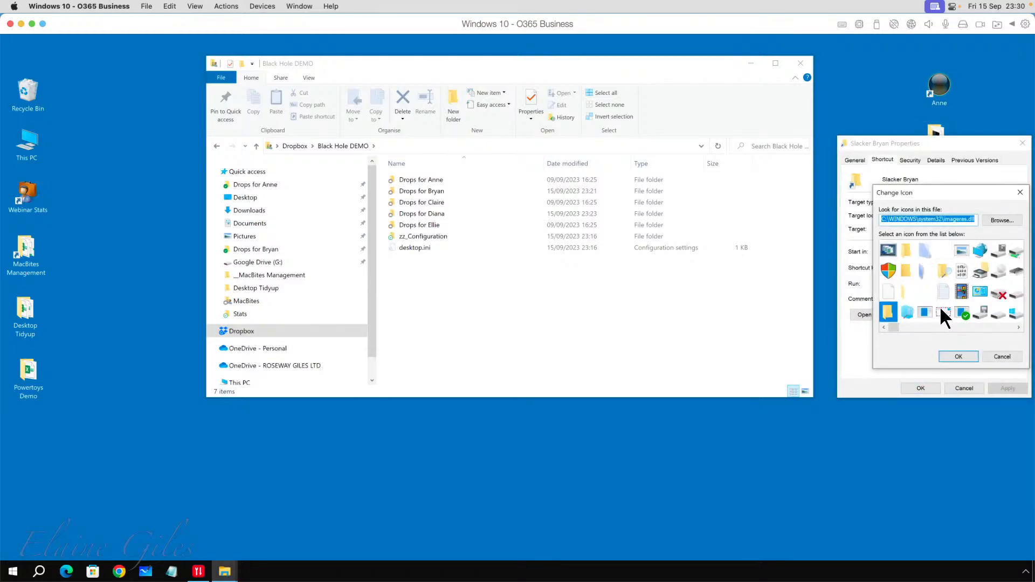
left_click(1002, 221)
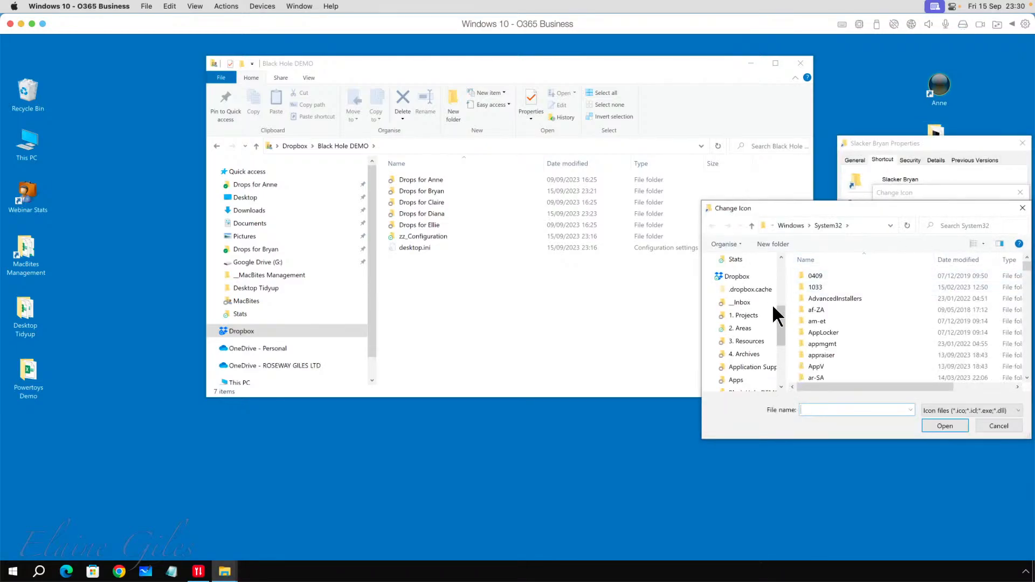
left_click(737, 276)
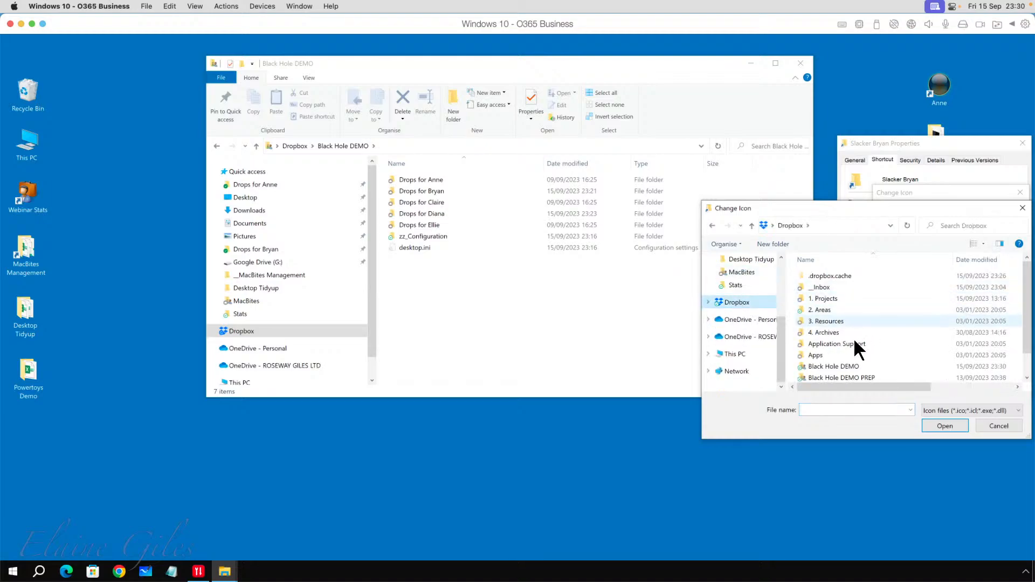
double_click(843, 366)
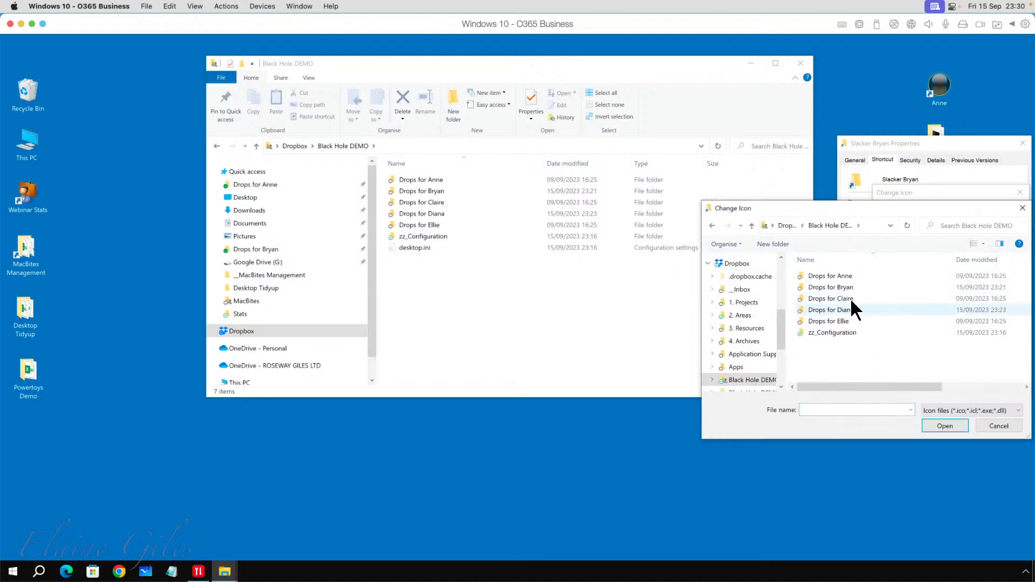
double_click(833, 332)
left_click(834, 279)
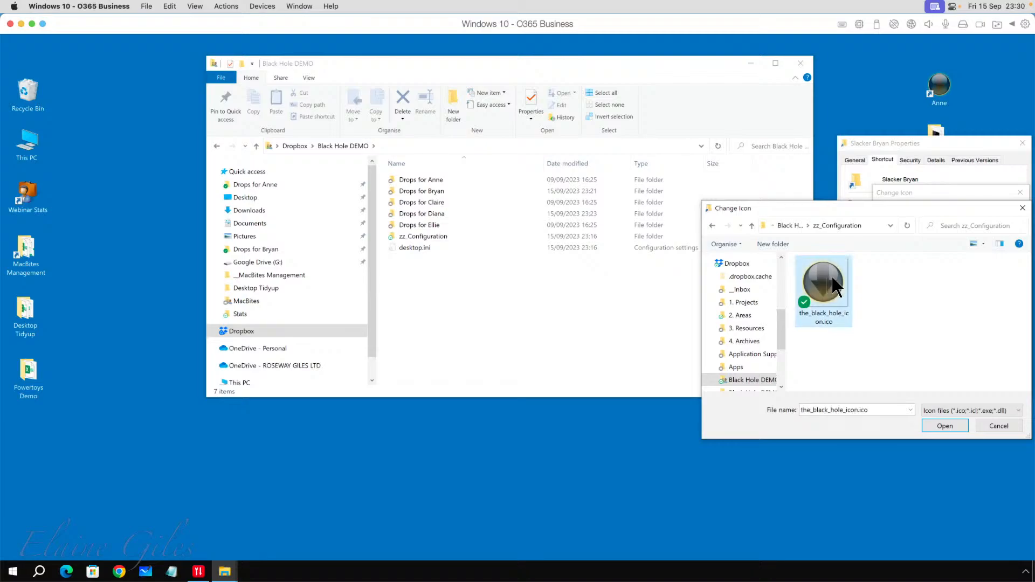
left_click(956, 425)
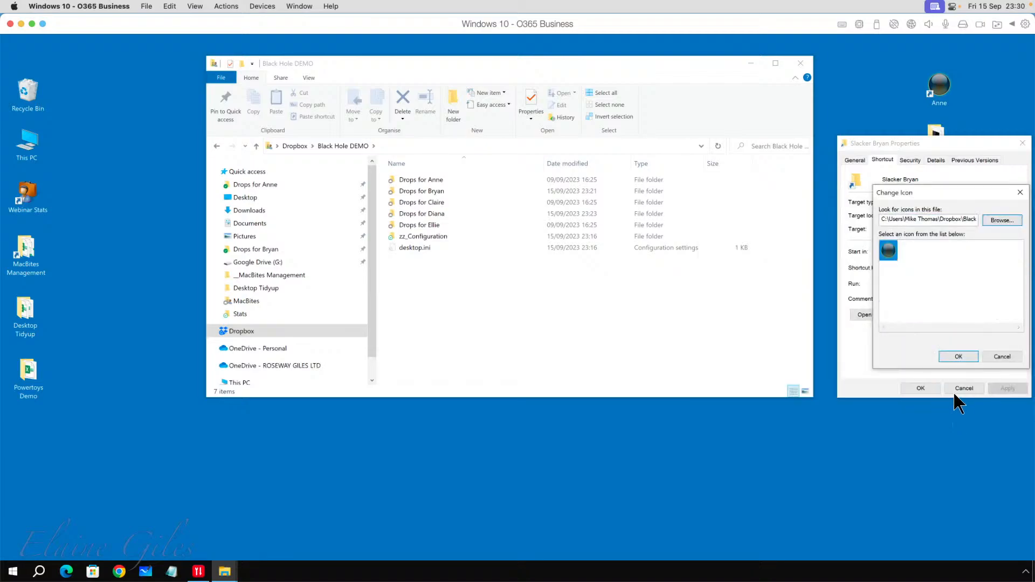
left_click(956, 357)
left_click(930, 386)
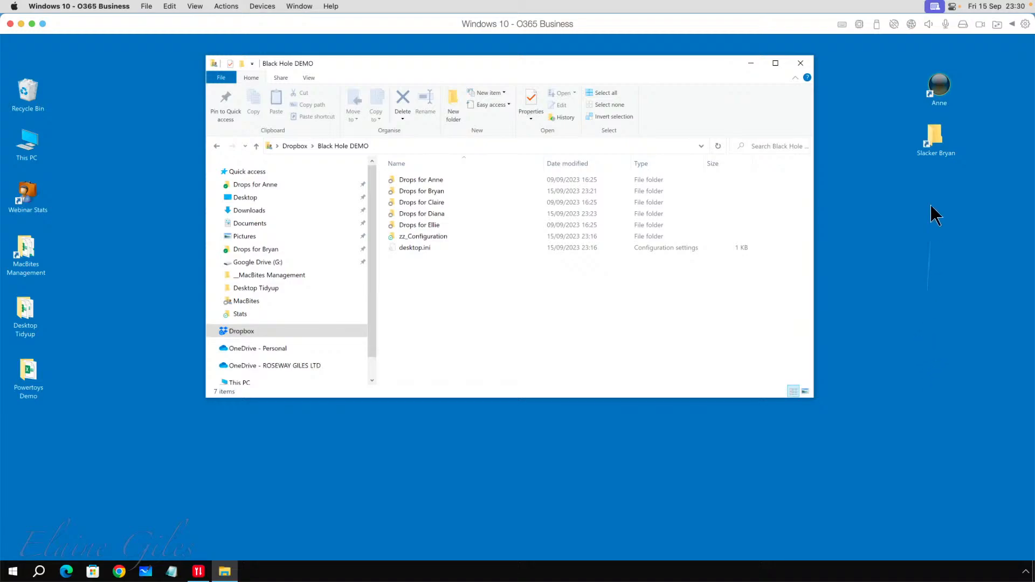
Reopen Slacker Bryan's Properties, reselect the black hole icon in Change Icon, and confirm
left_click_drag(934, 132, 939, 125)
right_click(939, 124)
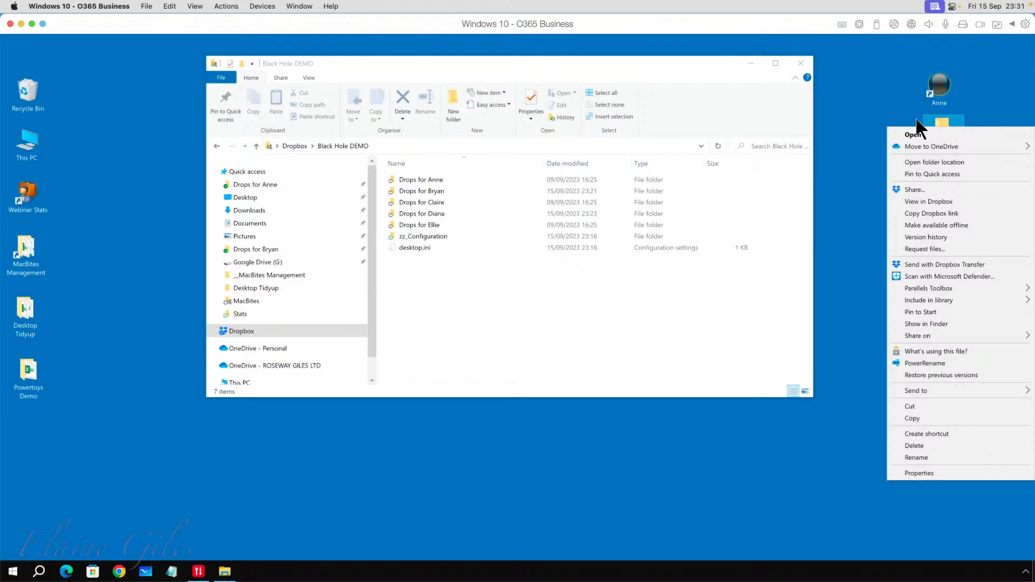
left_click(916, 119)
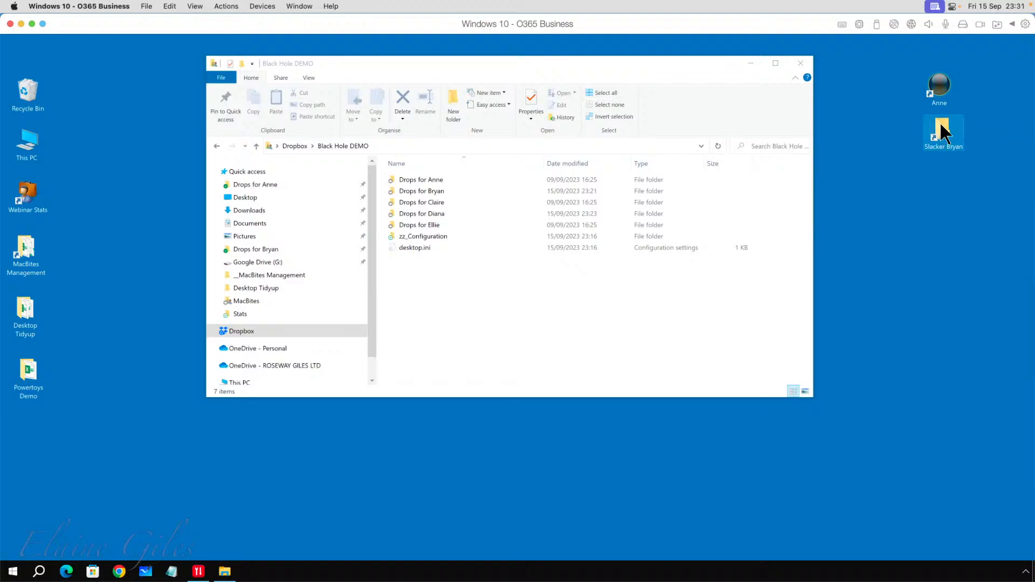
right_click(941, 124)
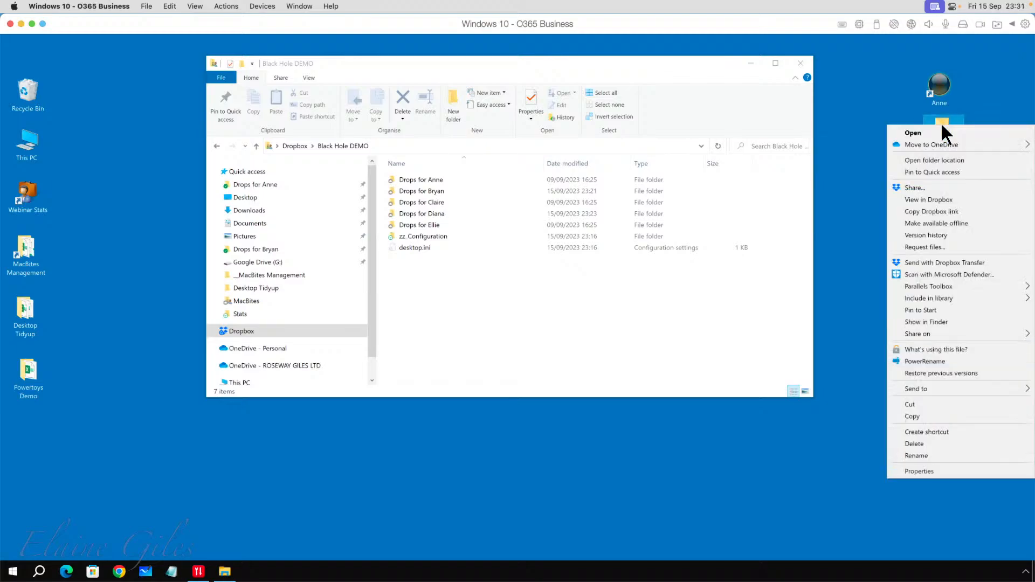
left_click(931, 471)
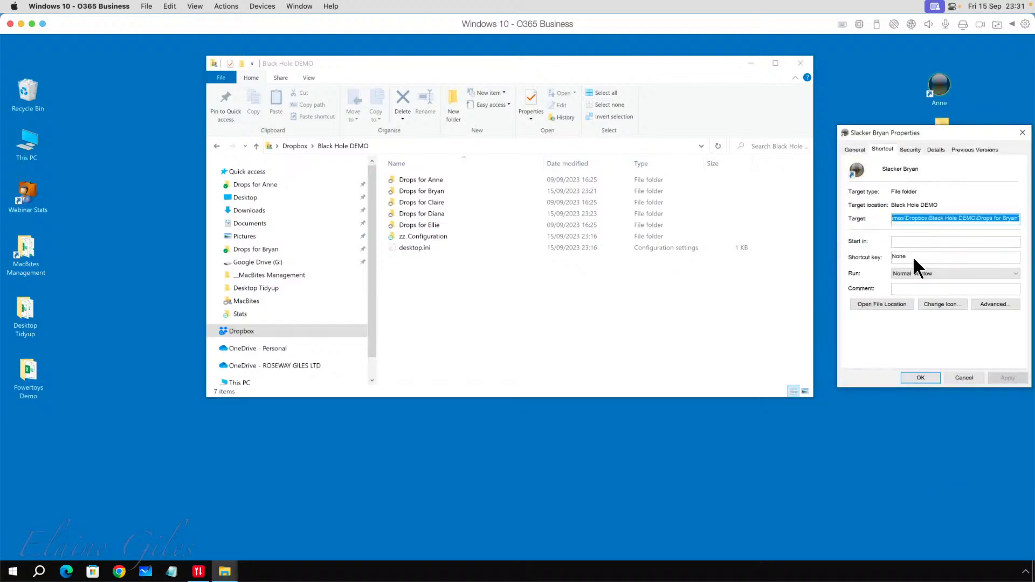
left_click(949, 303)
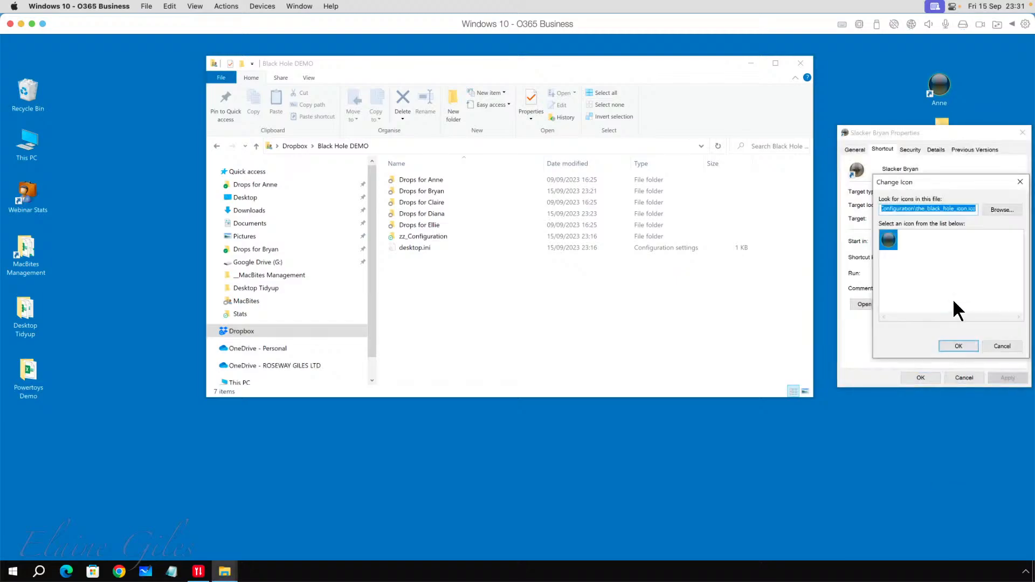
left_click(887, 237)
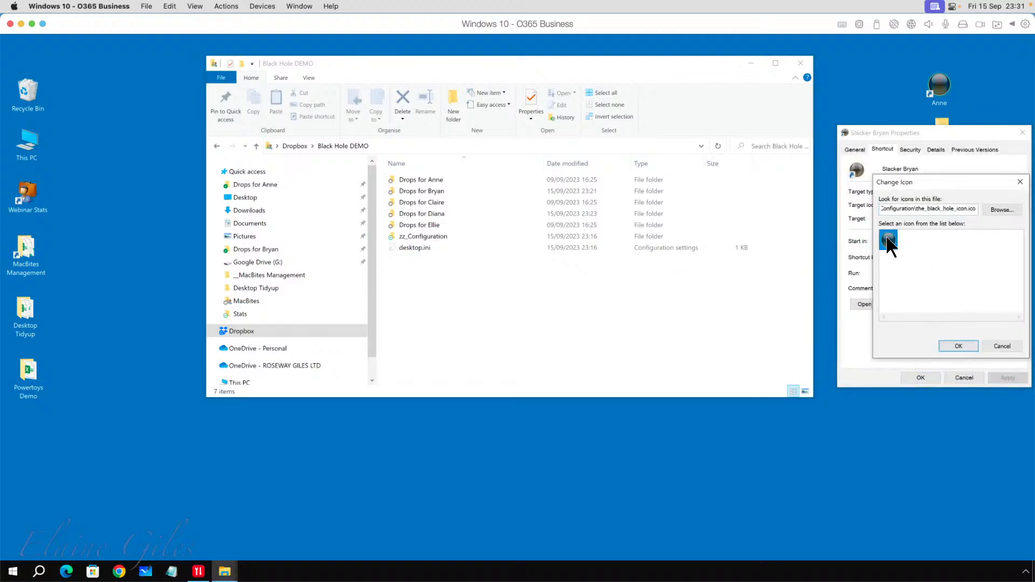
left_click(964, 345)
left_click(921, 377)
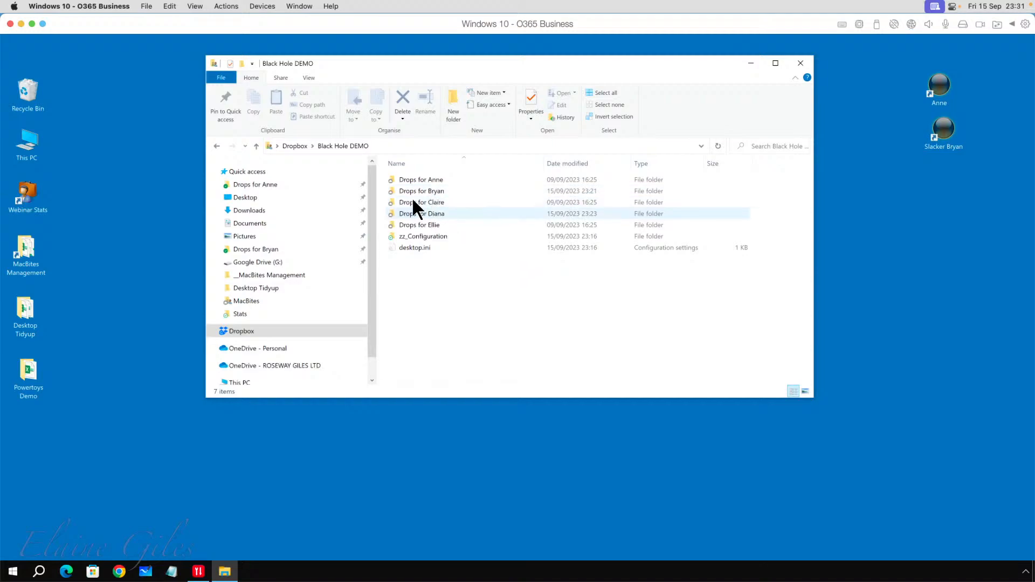
Drag the Drops for Anne and Drops for Claire folders onto Quick access in the navigation pane
mouse_move(420, 180)
left_mouse_down()
mouse_move(363, 182)
mouse_move(416, 180)
left_mouse_up()
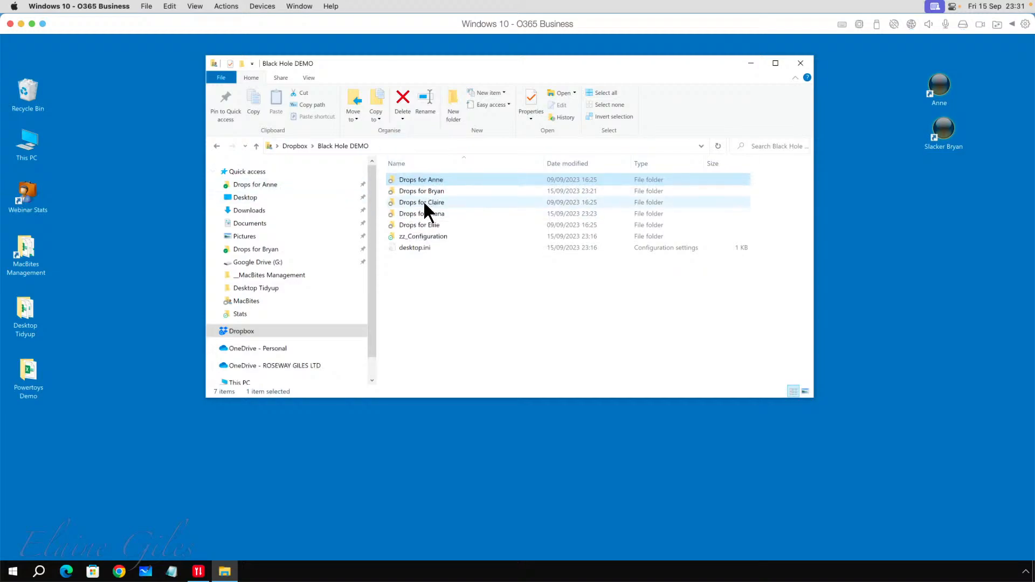
left_click_drag(424, 199, 279, 184)
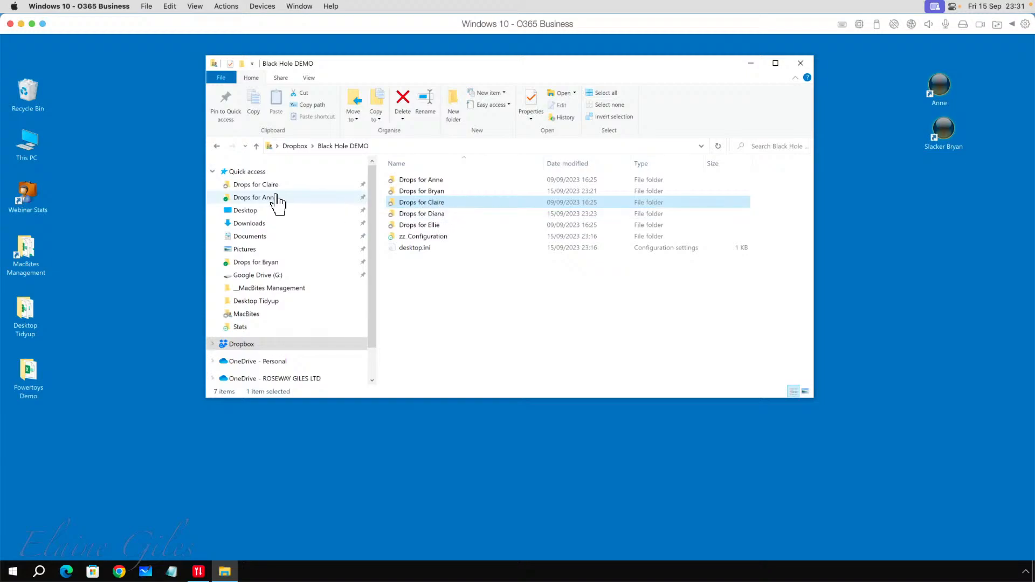
Pin the Drops for Claire folder to the Start menu
right_click(415, 204)
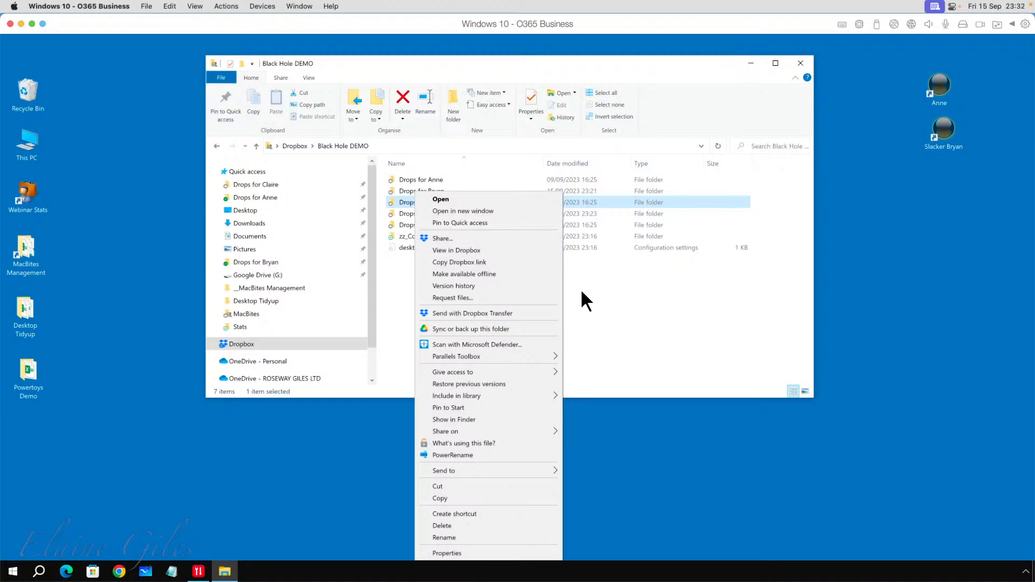
left_click(663, 274)
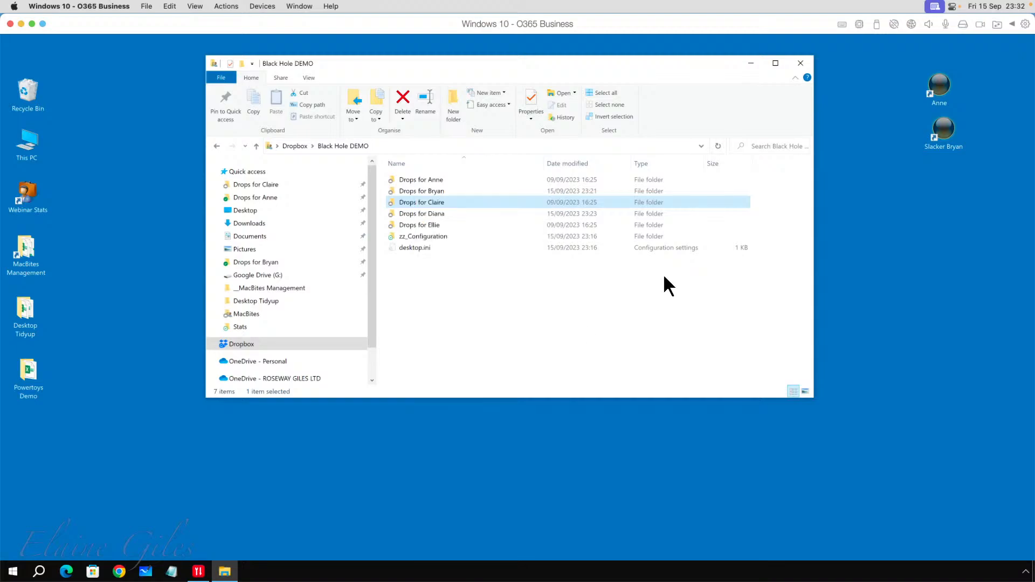
right_click(445, 202)
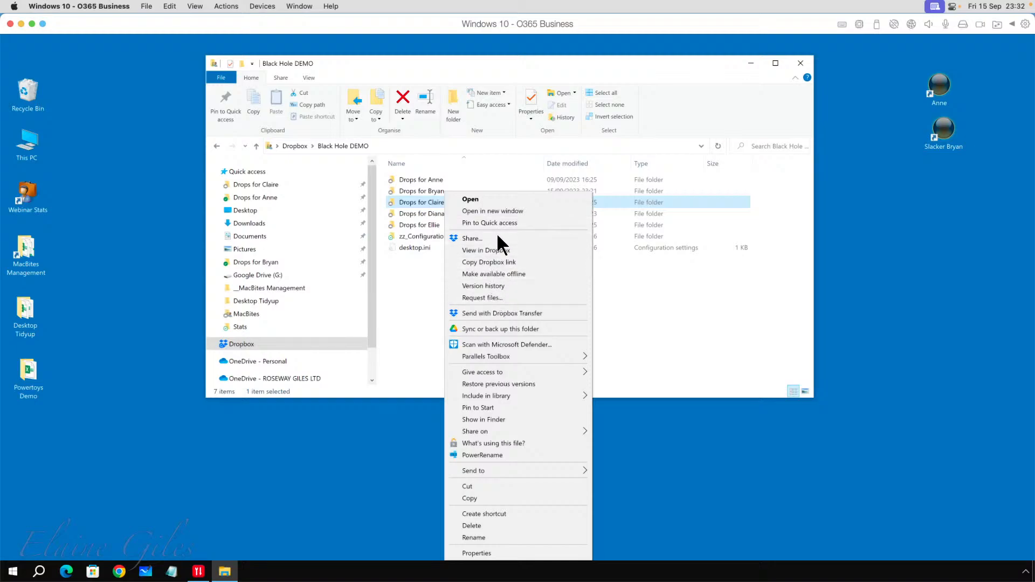
left_click(489, 407)
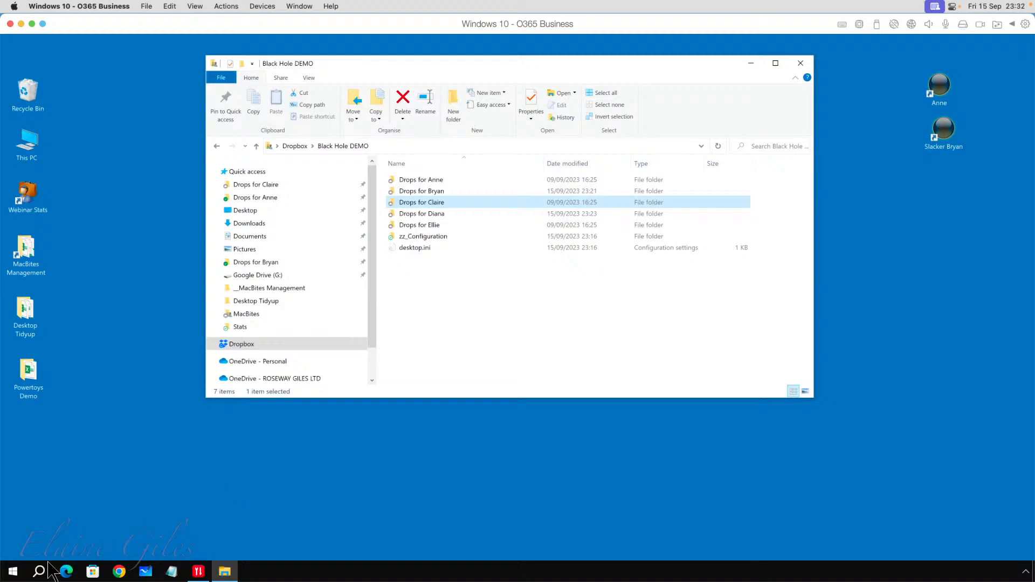
Verify the Claire Start tile and the Anne desktop shortcut each open their empty drop folder
left_click(13, 571)
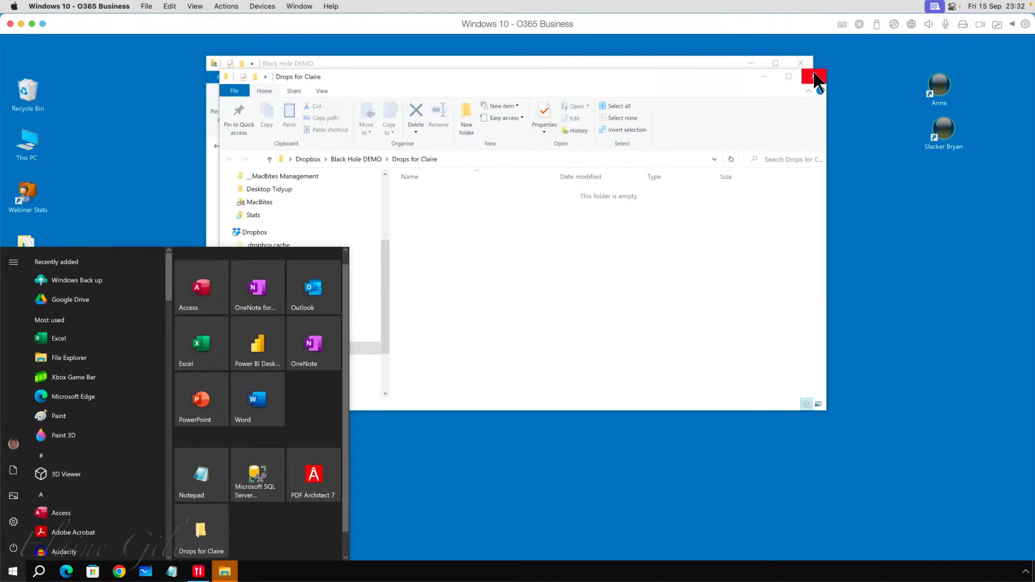
left_click(814, 77)
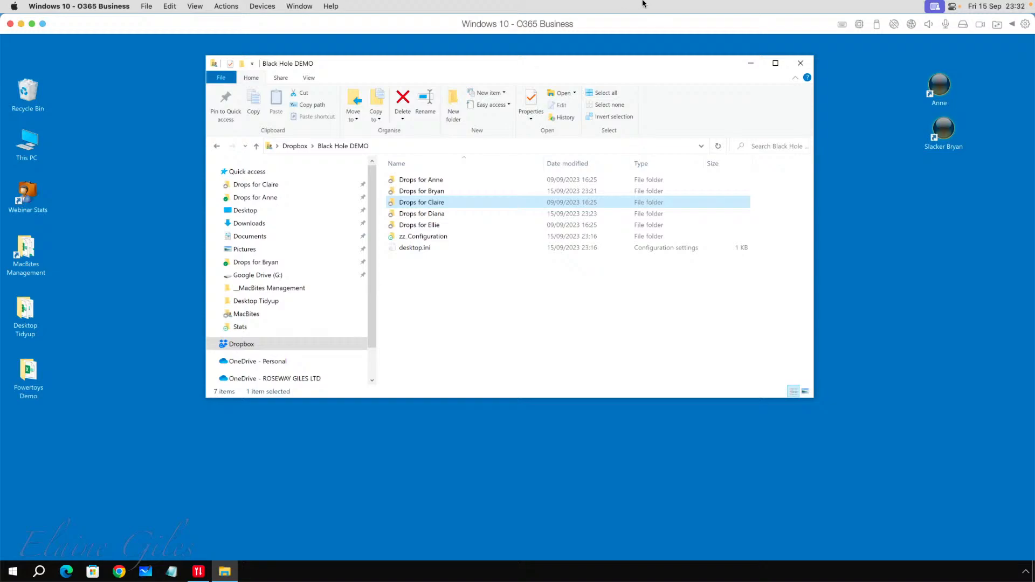
left_click(941, 89)
double_click(941, 86)
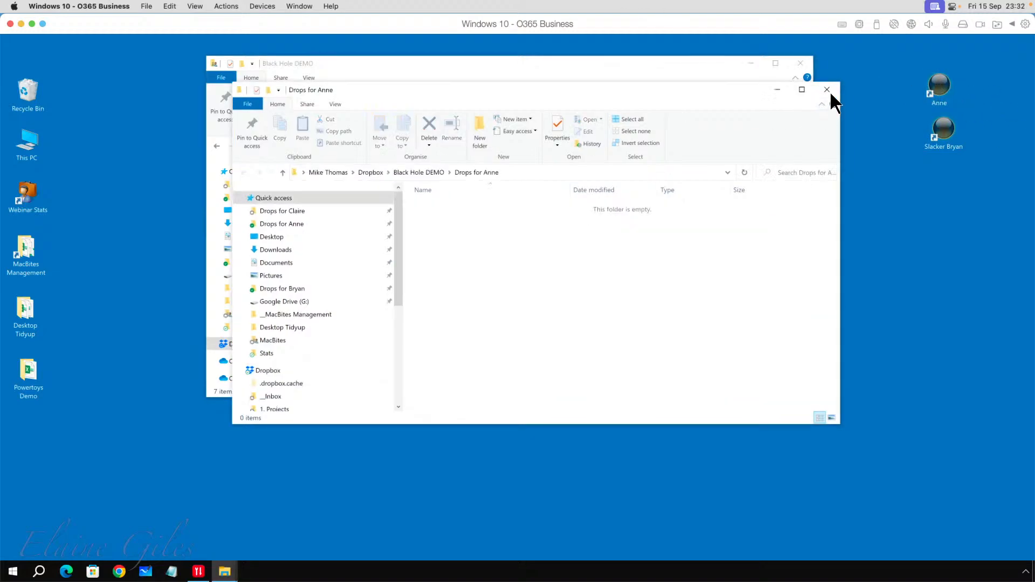
left_click(827, 90)
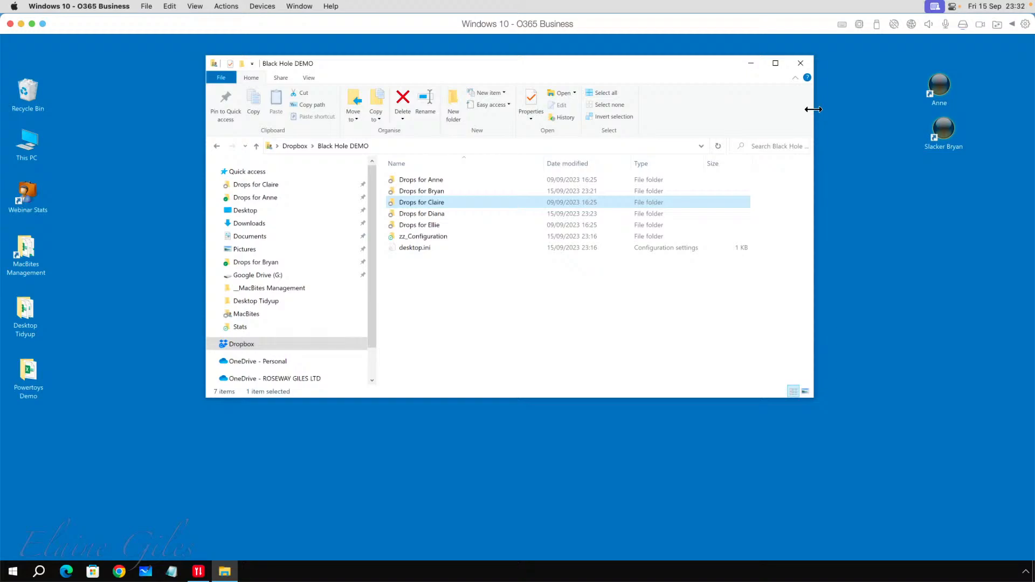
Lower the system volume slightly and switch back to Vivaldi's ICO Convert page
key("XF86AudioRaiseVolume")
key("XF86AudioLowerVolume")
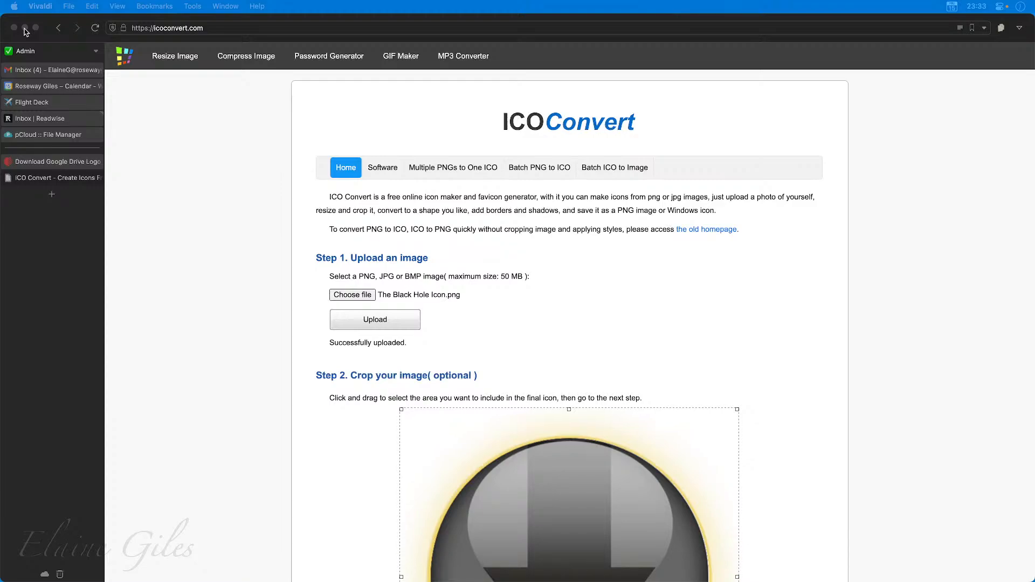
key("super+Tab")
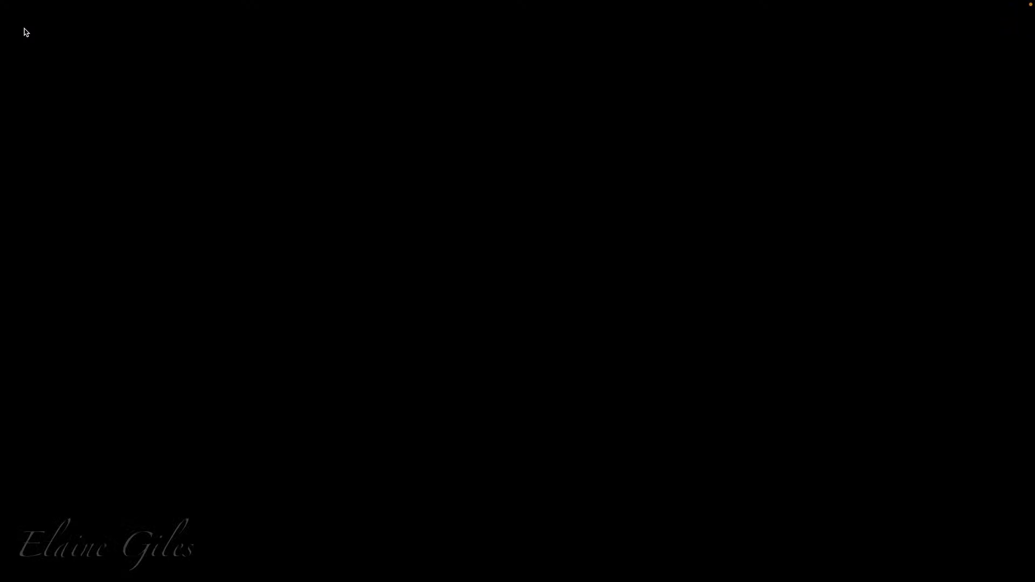